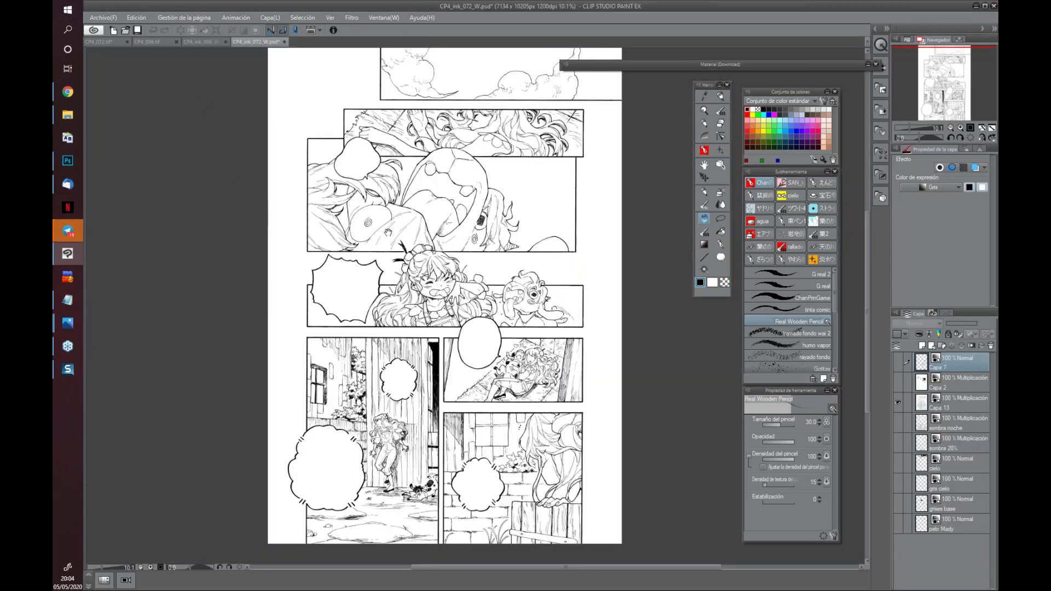
Bring CP4_ink_006_W.psd to the front and pan over its top panels, briefly opening the Edición menu
left_click_drag(388, 217, 391, 222)
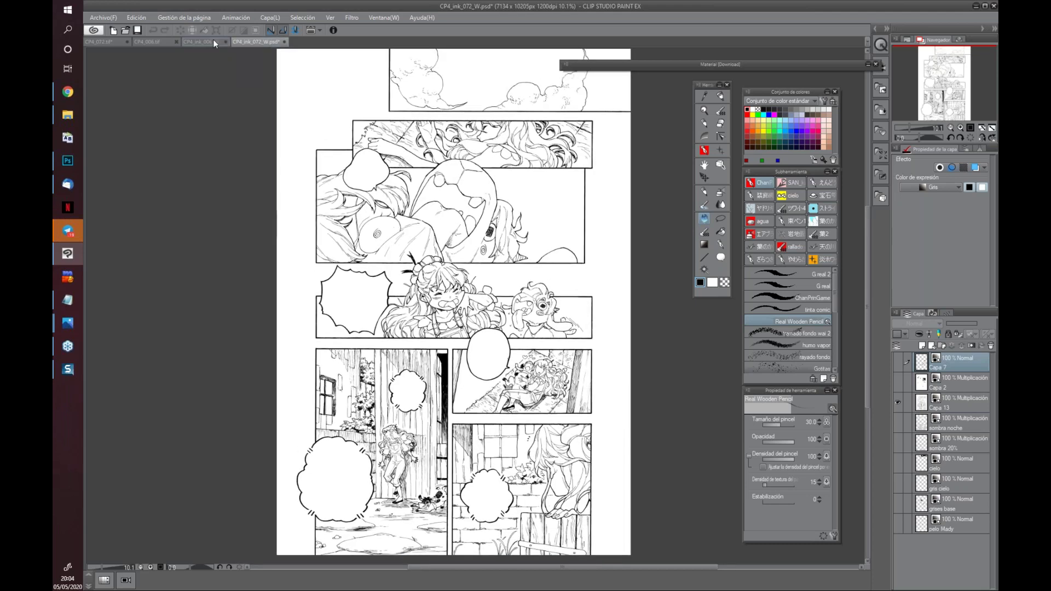
left_click(205, 42)
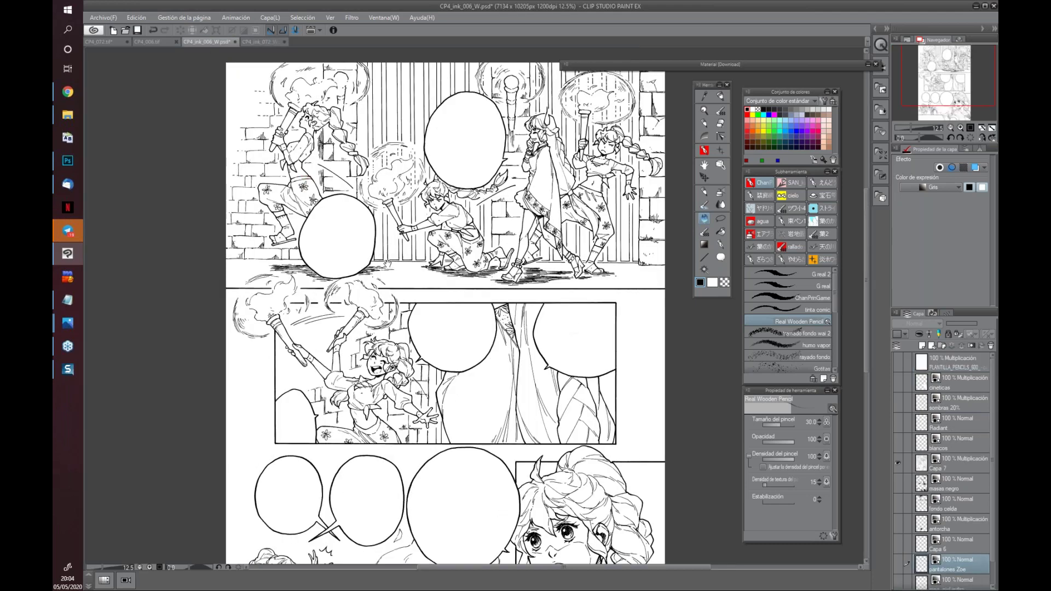
scroll(391, 249, "down", 2)
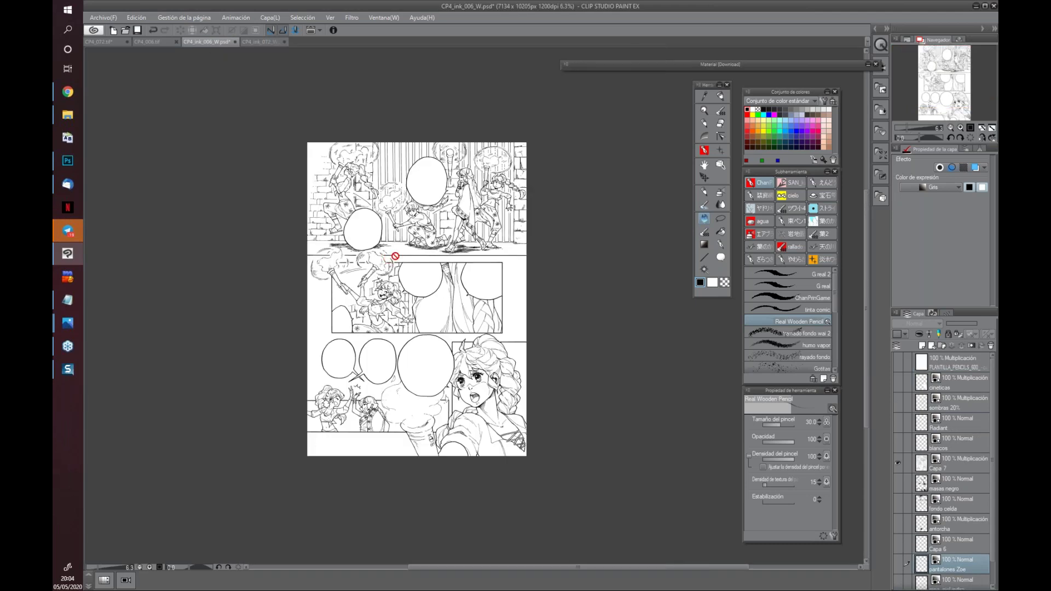
scroll(395, 255, "up", 2)
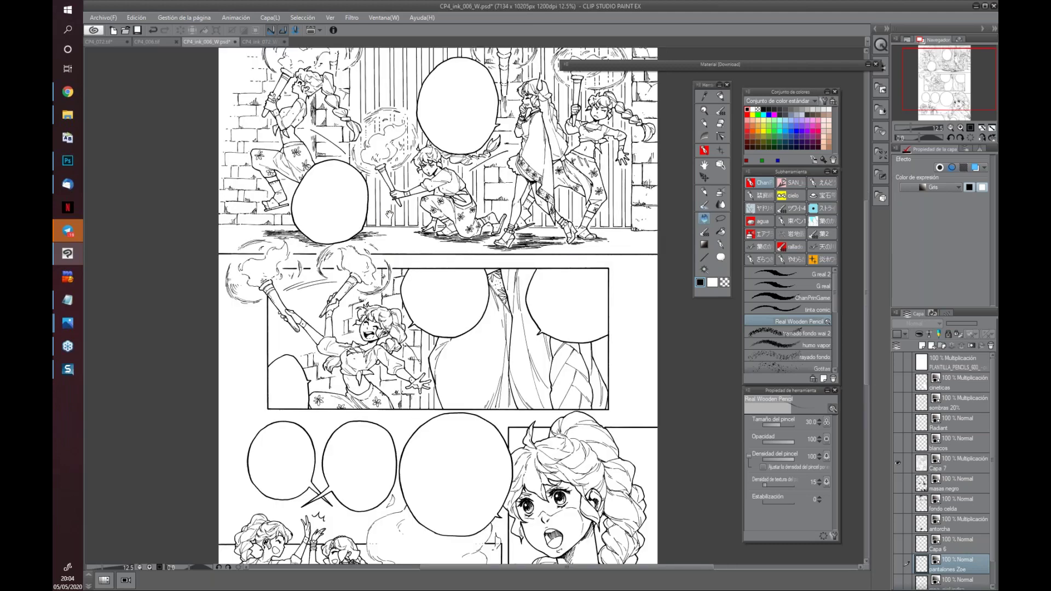
left_click_drag(389, 213, 391, 247)
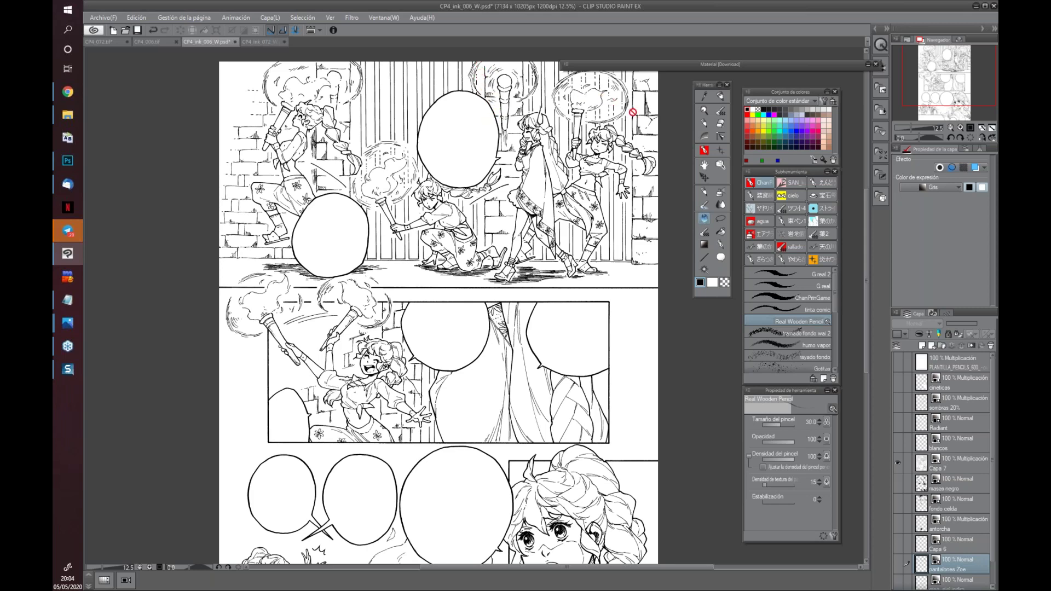
left_click_drag(448, 147, 416, 179)
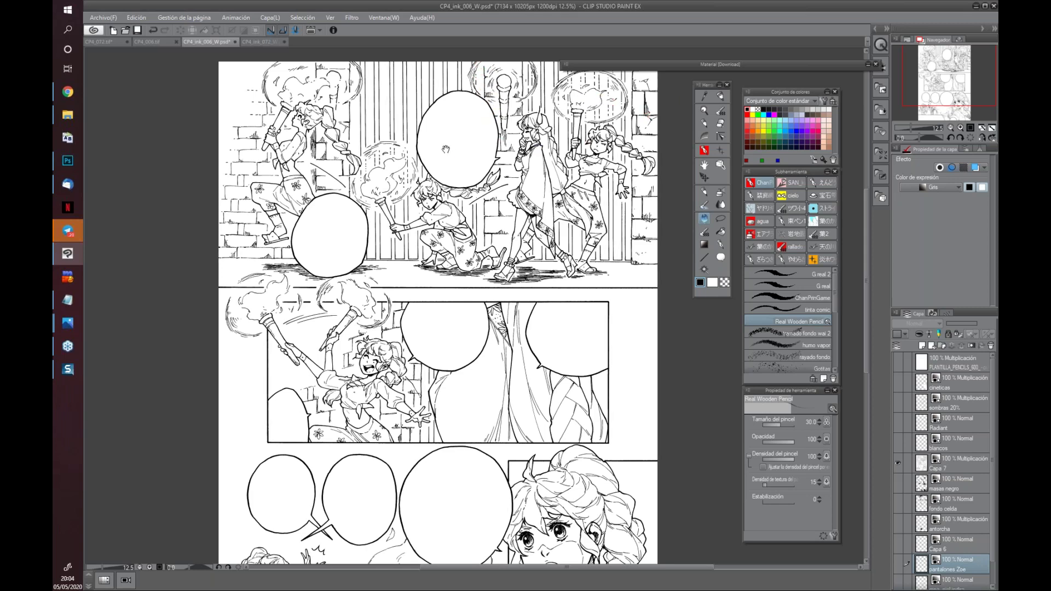
left_click(136, 17)
mouse_move(182, 156)
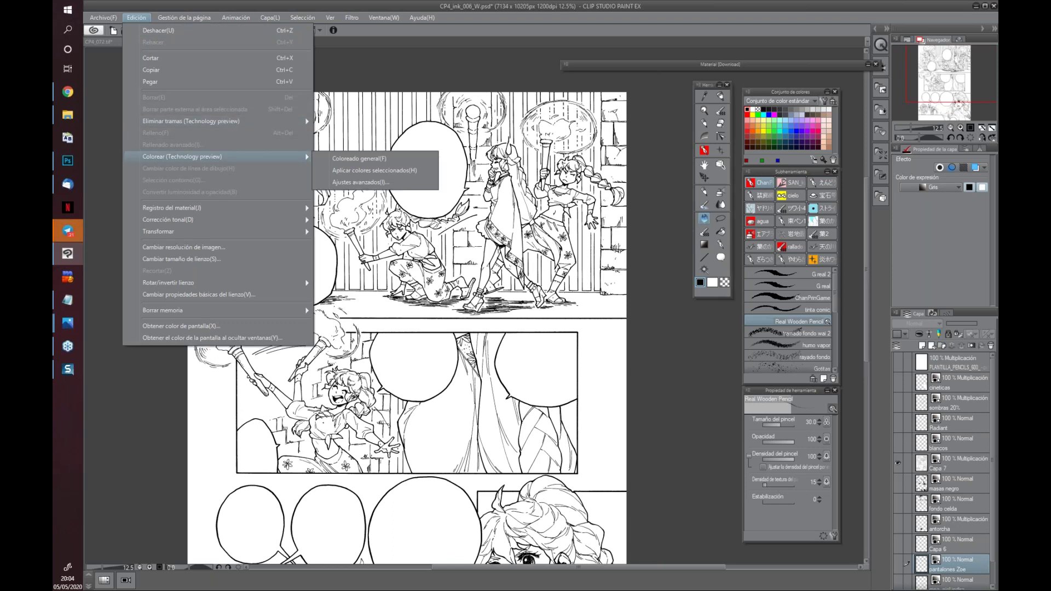
left_click(451, 65)
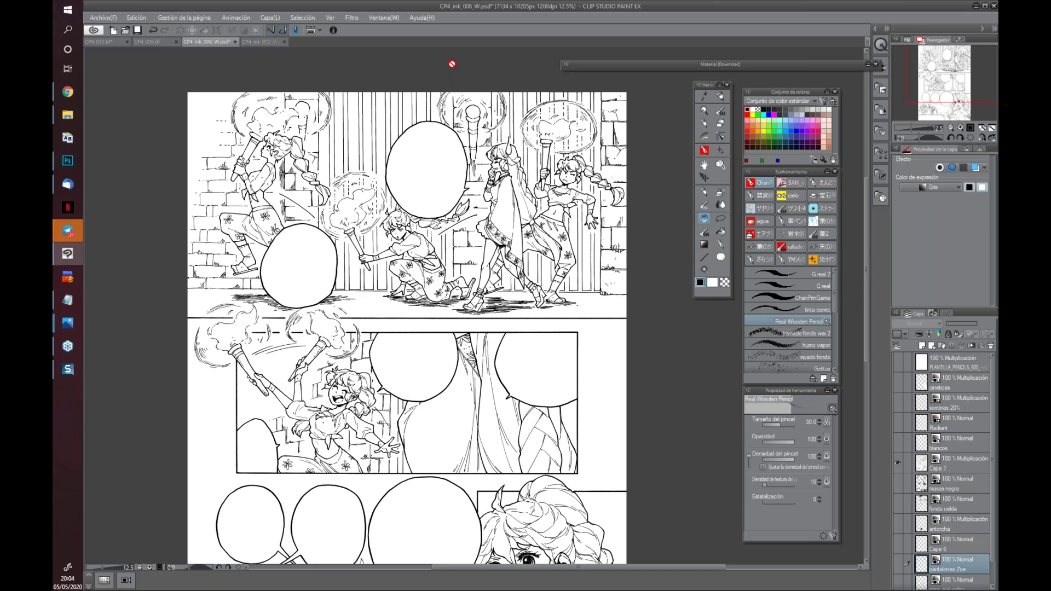
Switch to CP4_006.tif and zoom in on the speech bubble and patterned top
left_click(150, 41)
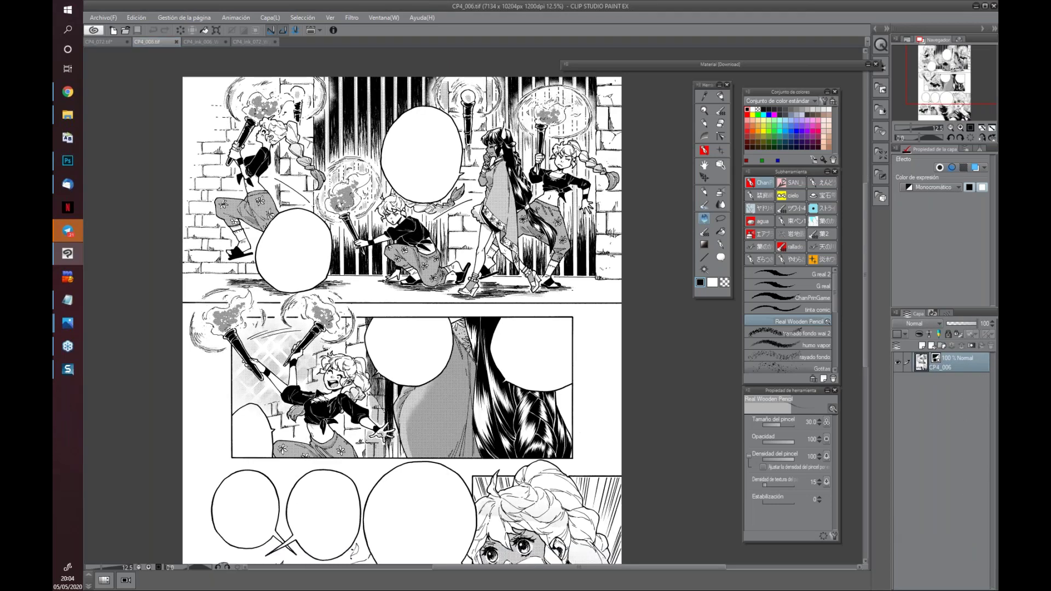
key("ctrl+plus")
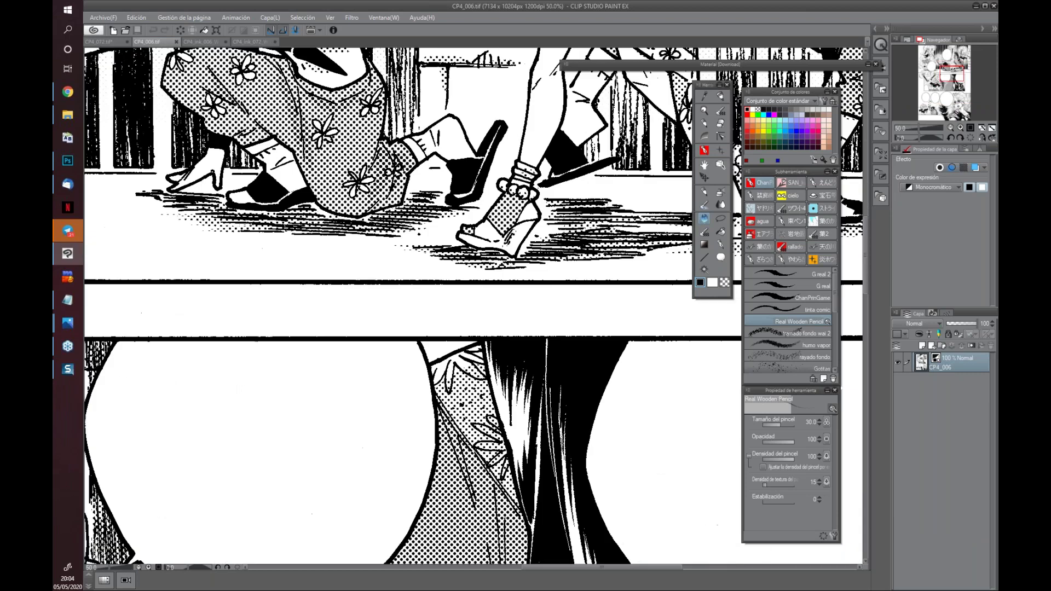
key("ctrl+plus")
mouse_move(617, 168)
left_mouse_down()
mouse_move(267, 199)
mouse_move(485, 301)
left_mouse_up()
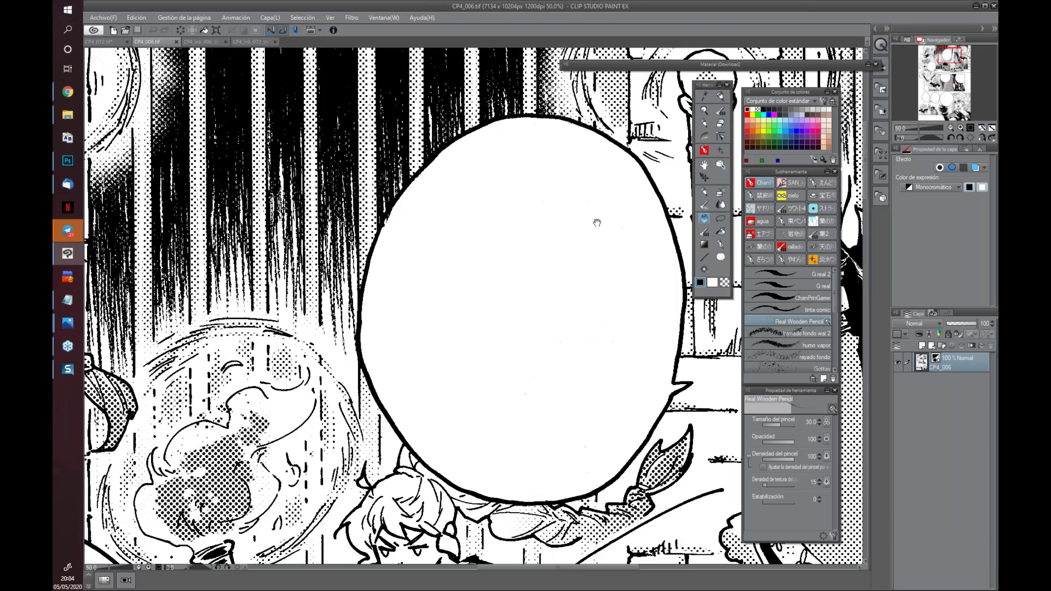
scroll(485, 301, "up", 1)
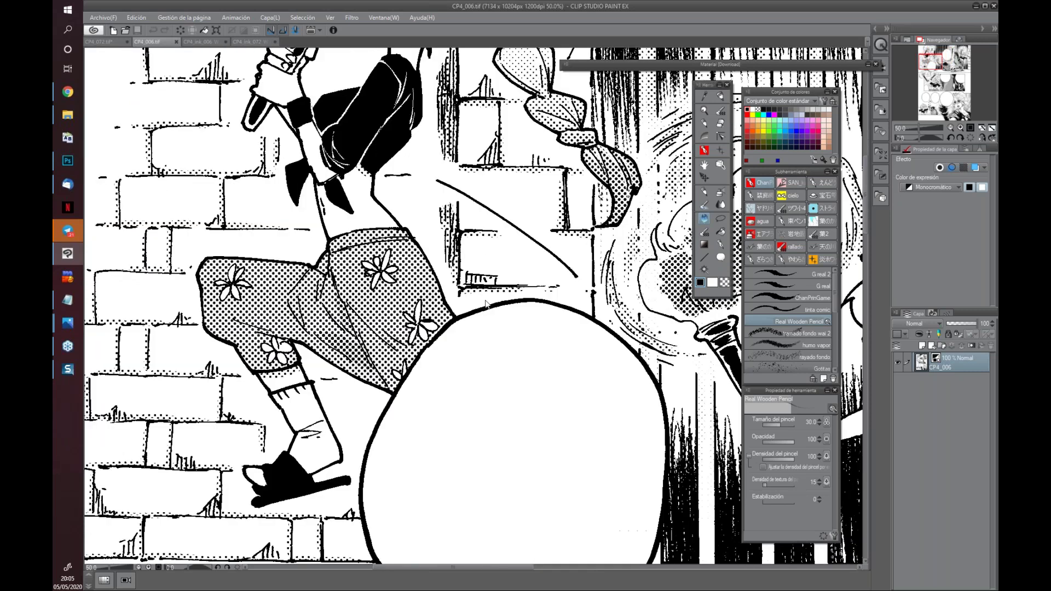
scroll(416, 284, "up", 1)
scroll(405, 273, "up", 1)
scroll(320, 310, "up", 1)
mouse_move(320, 311)
left_mouse_down()
mouse_move(381, 508)
mouse_move(544, 305)
left_mouse_up()
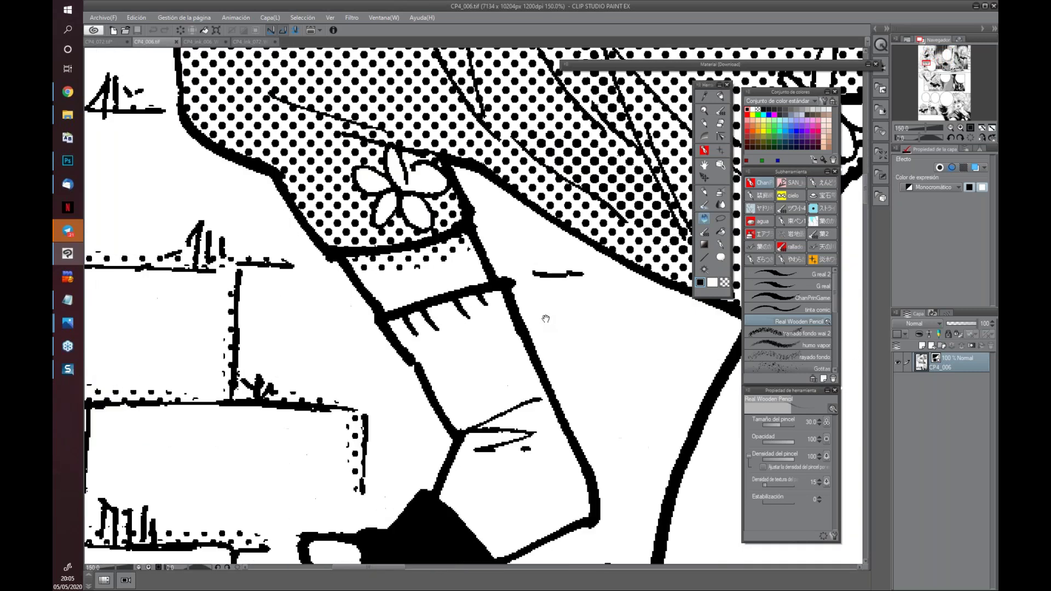
Pan over the wall blocks, halftone cloud, leg and torch details
mouse_move(545, 476)
left_mouse_down()
mouse_move(490, 277)
mouse_move(450, 211)
left_mouse_up()
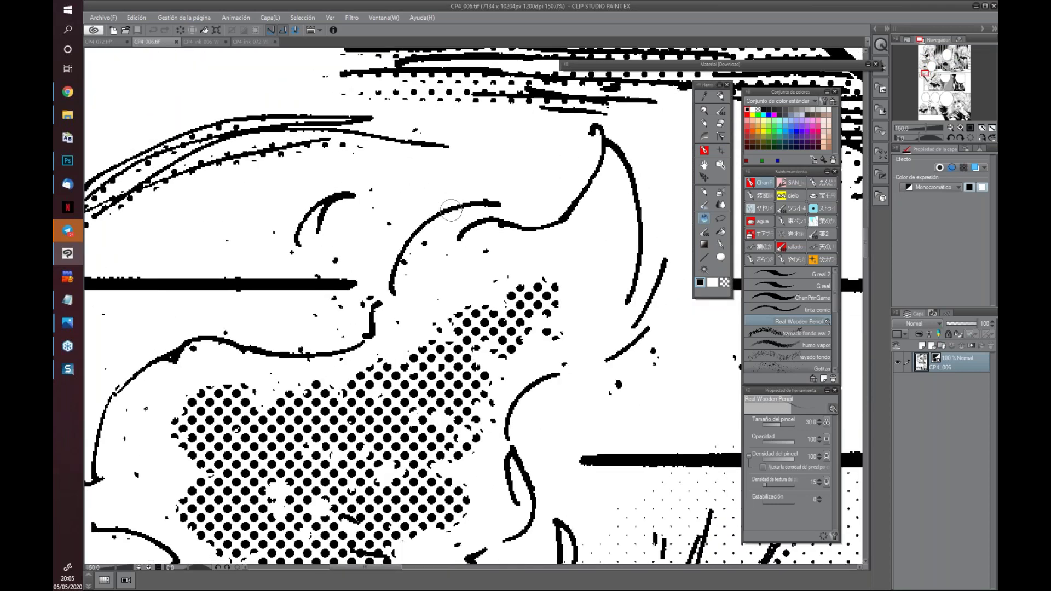
left_click_drag(476, 499, 441, 195)
left_click_drag(492, 449, 383, 230)
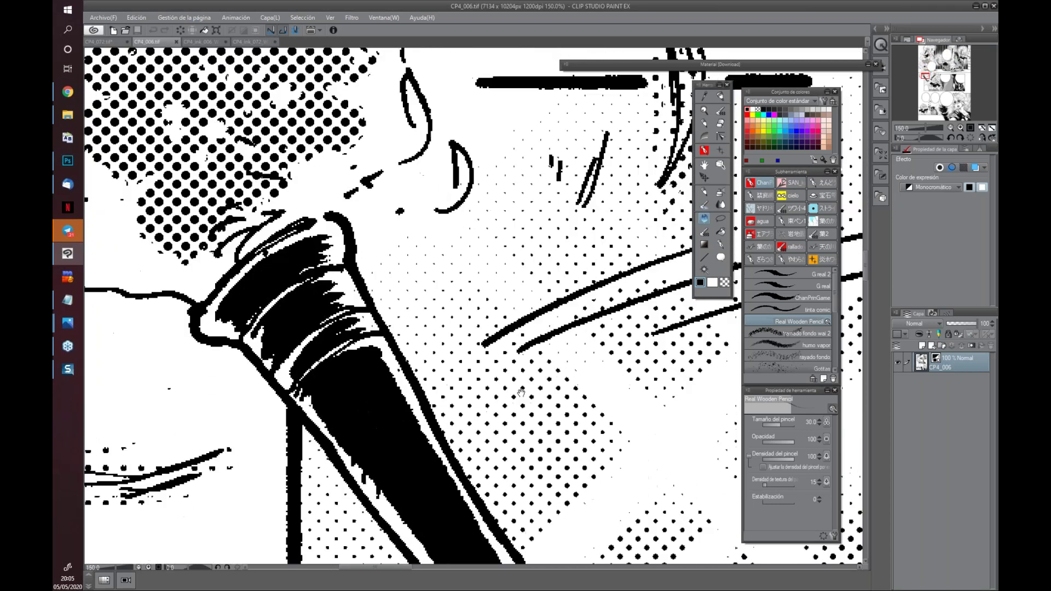
mouse_move(656, 438)
left_mouse_down()
mouse_move(628, 205)
mouse_move(465, 208)
left_mouse_up()
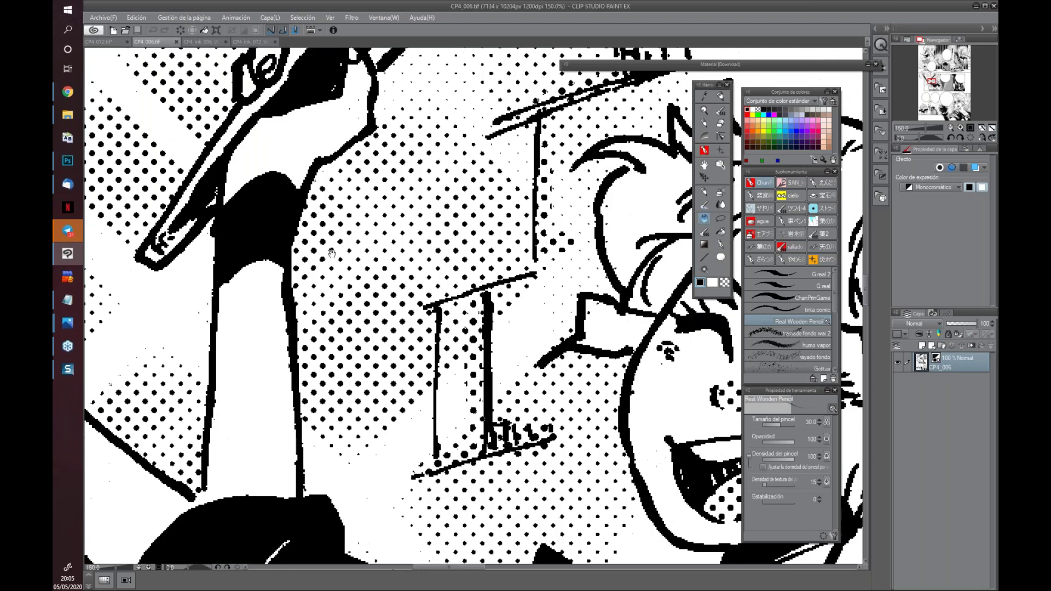
left_click_drag(602, 219, 481, 241)
left_click_drag(465, 180, 454, 481)
mouse_move(452, 164)
left_mouse_down()
mouse_move(458, 191)
mouse_move(486, 212)
left_mouse_up()
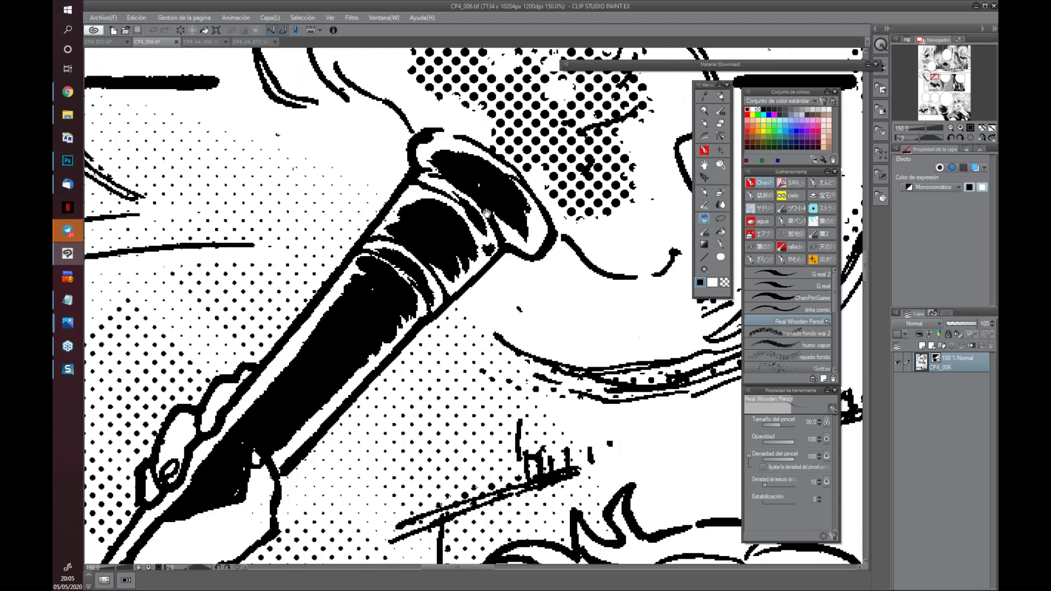
scroll(487, 213, "down", 2)
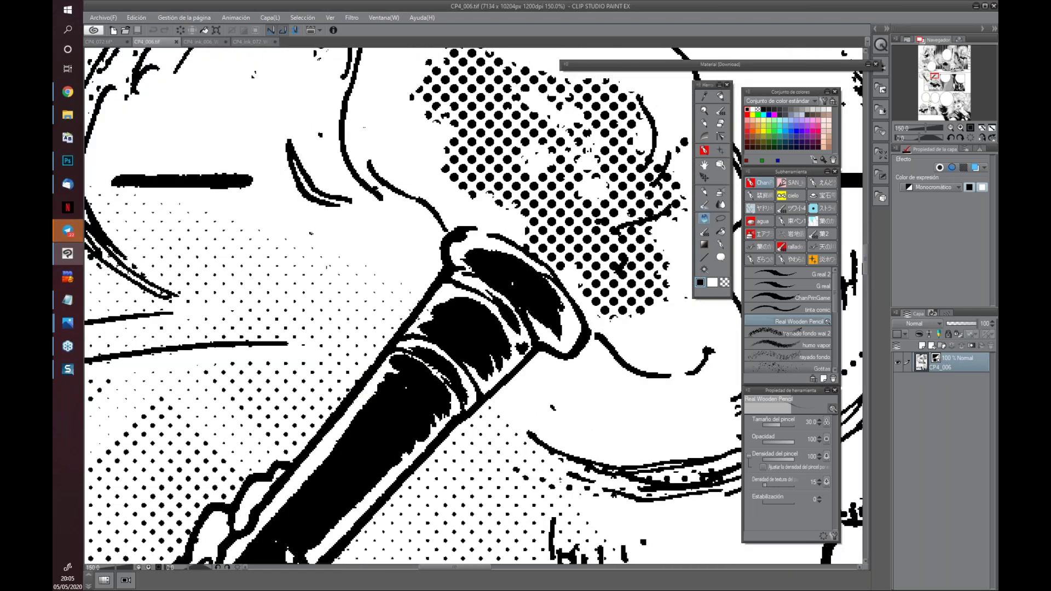
left_click_drag(519, 249, 519, 303)
scroll(519, 303, "down", 1)
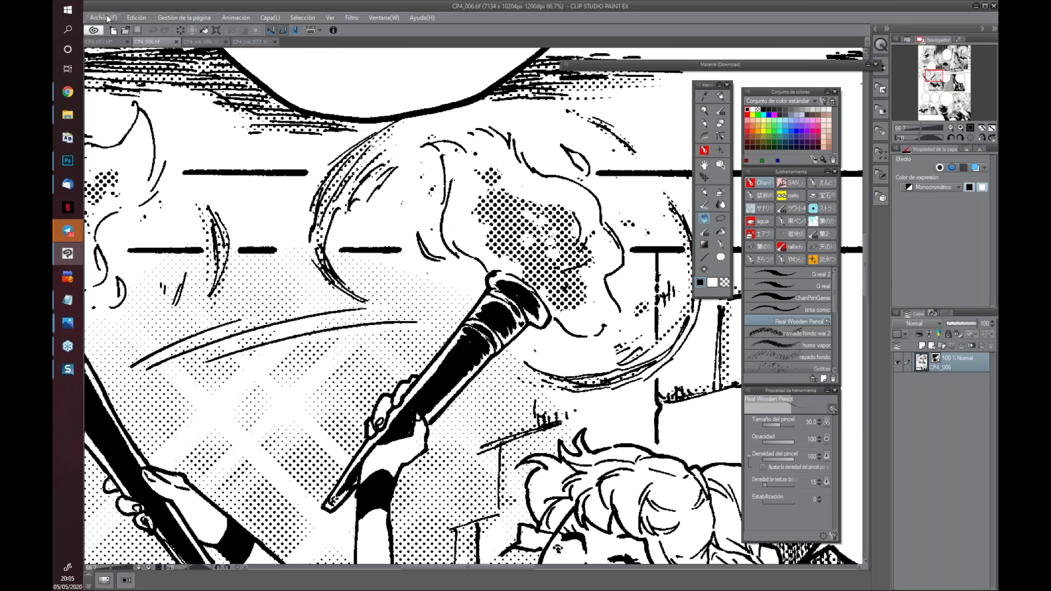
Create a new illustration with 300 dpi resolution
left_click(115, 30)
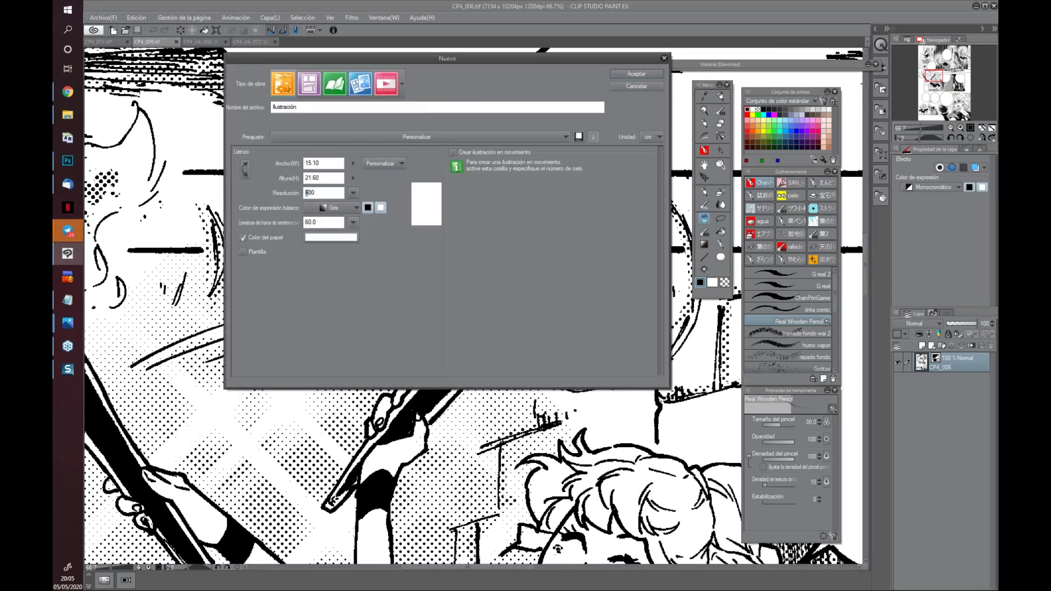
key("BackSpace")
type("3")
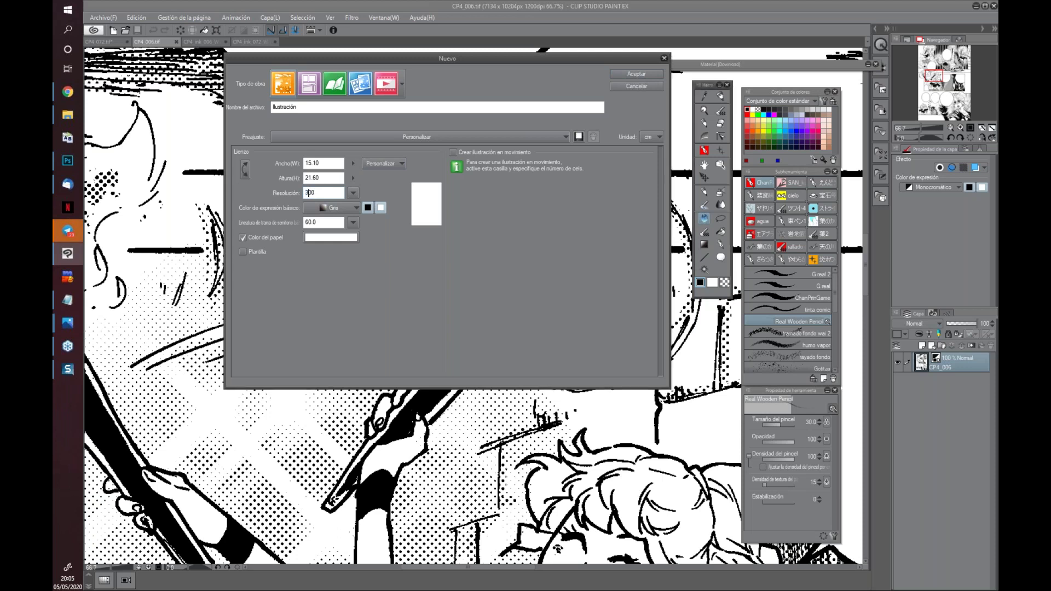
key("Return")
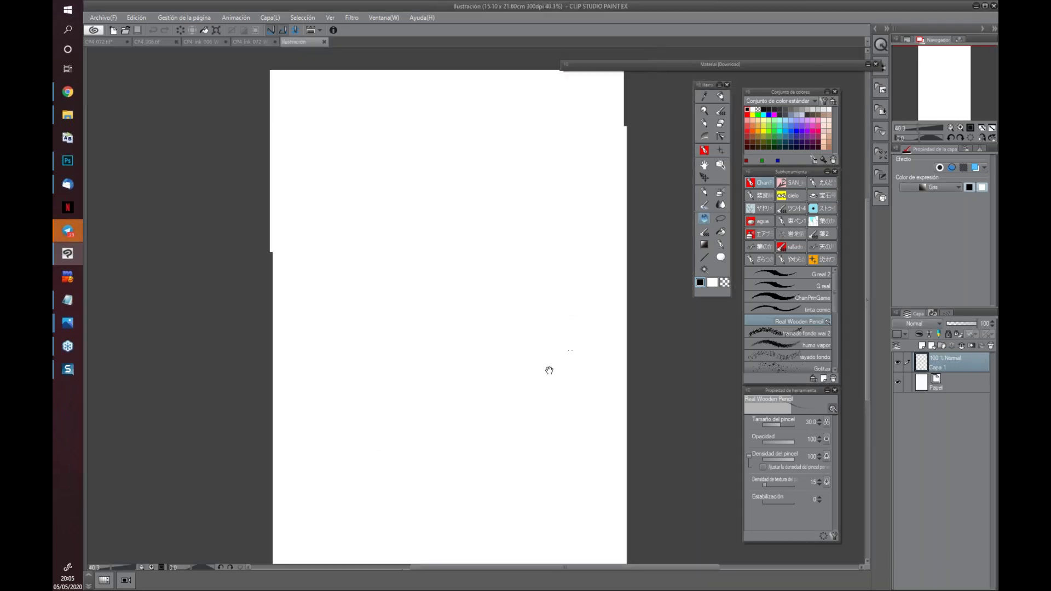
Lasso a rough oval and set up a light grey wooden pencil at size 250
key("m")
mouse_move(333, 291)
left_mouse_down()
mouse_move(553, 343)
mouse_move(361, 252)
left_mouse_up()
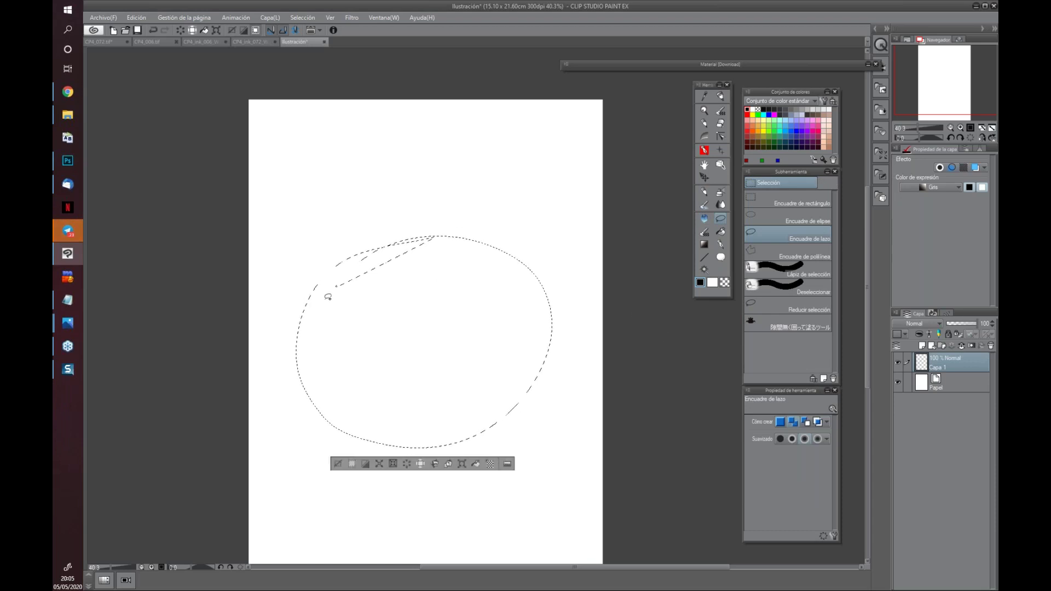
key("m")
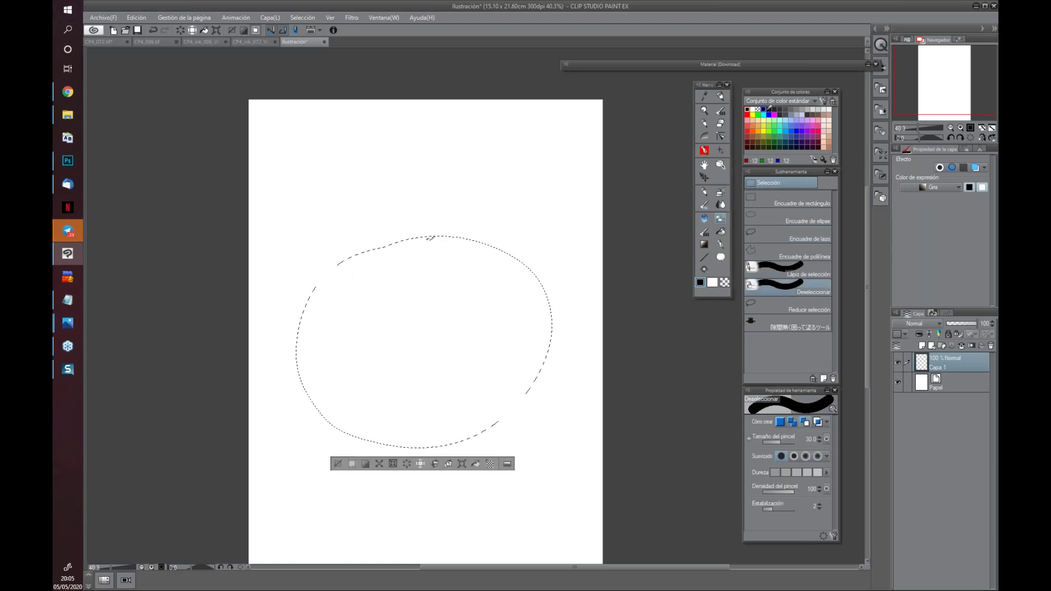
left_click(813, 109)
left_click(704, 220)
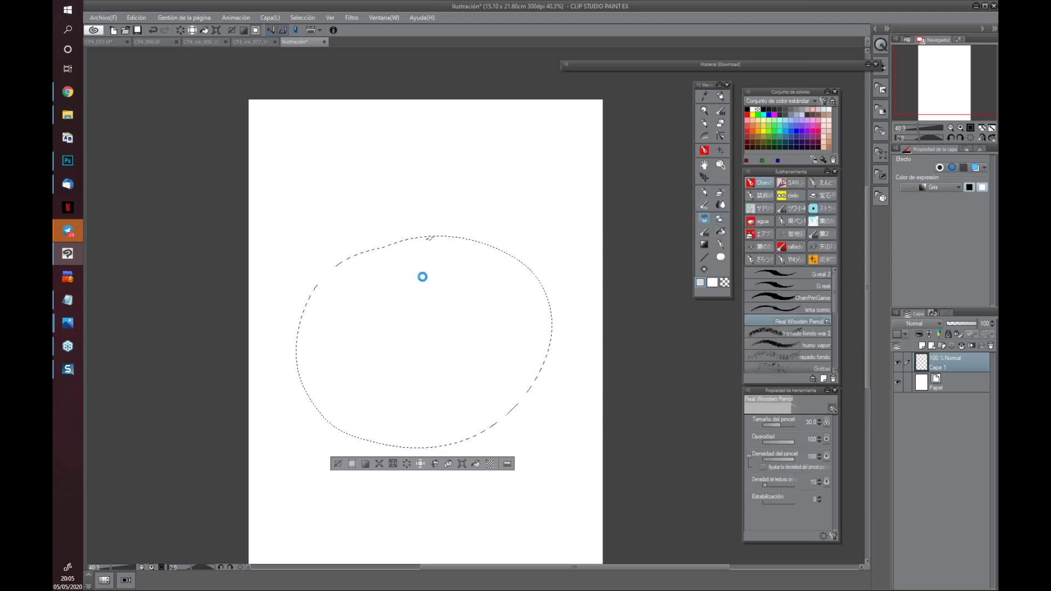
mouse_move(446, 308)
left_mouse_down()
mouse_move(454, 257)
mouse_move(429, 240)
mouse_move(352, 293)
left_mouse_up()
Shade the oval, fill it solid grey with G real, and convert it to tone
left_click_drag(444, 256, 394, 311)
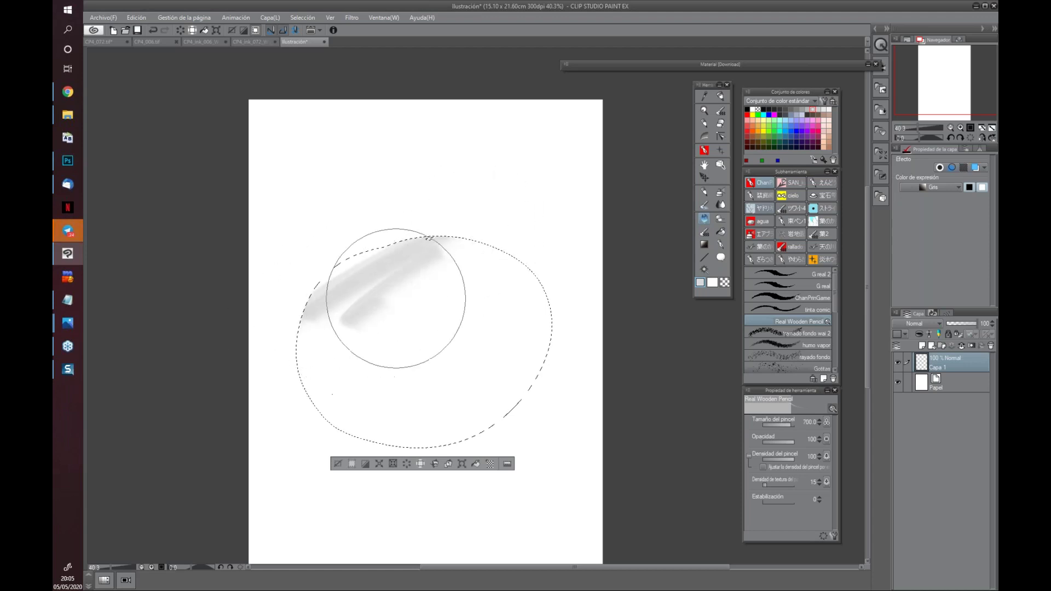
left_click_drag(434, 241, 352, 328)
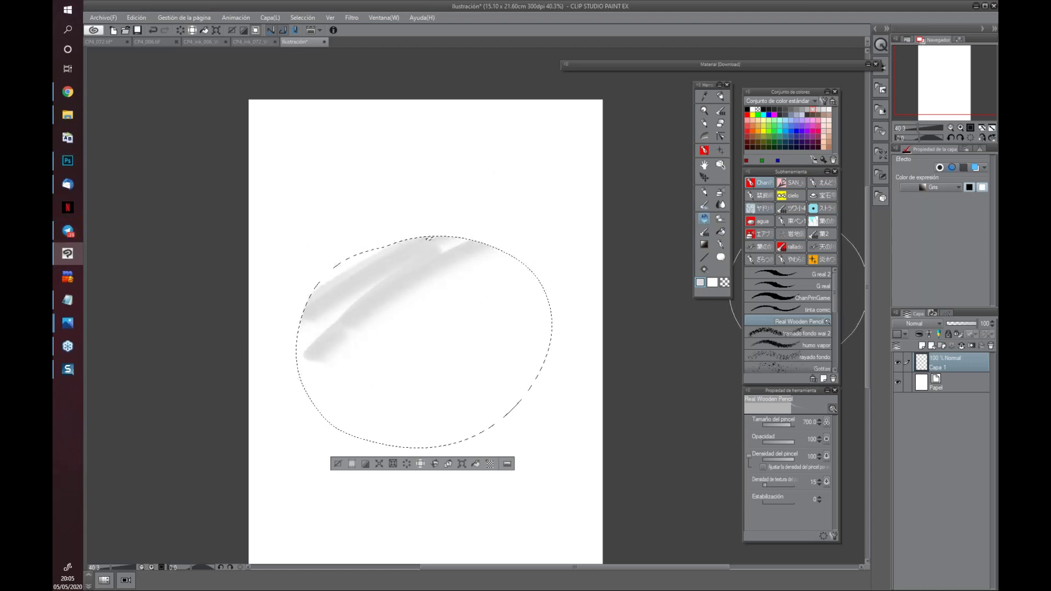
left_click(780, 286)
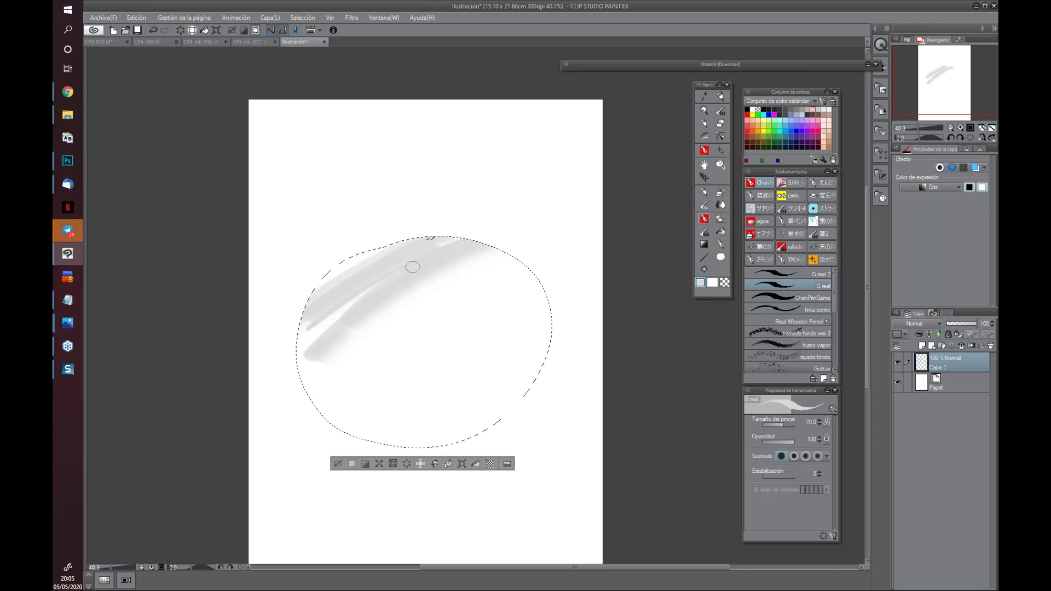
mouse_move(446, 269)
left_mouse_down()
mouse_move(386, 307)
mouse_move(411, 333)
mouse_move(502, 322)
left_mouse_up()
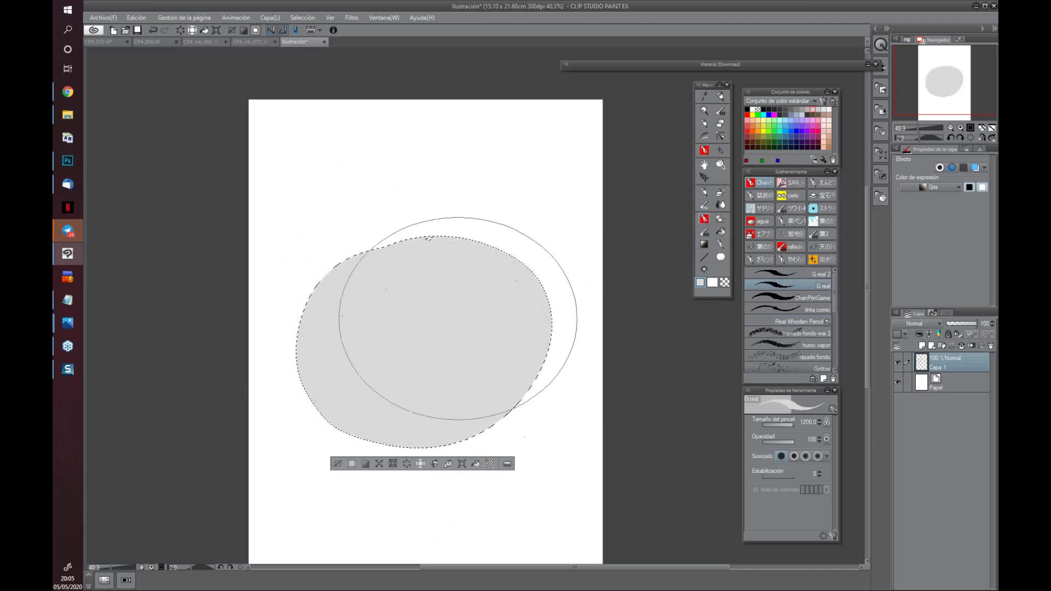
left_click(963, 167)
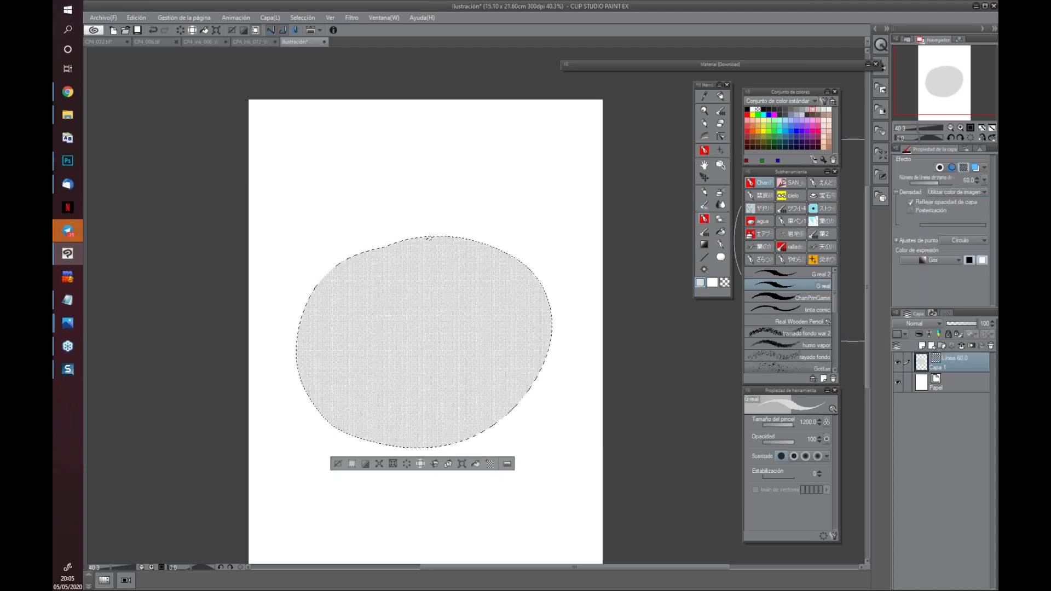
Inspect the halftone dots of the tone-test circle, then close the illustration
scroll(626, 287, "up", 1)
scroll(544, 286, "up", 2)
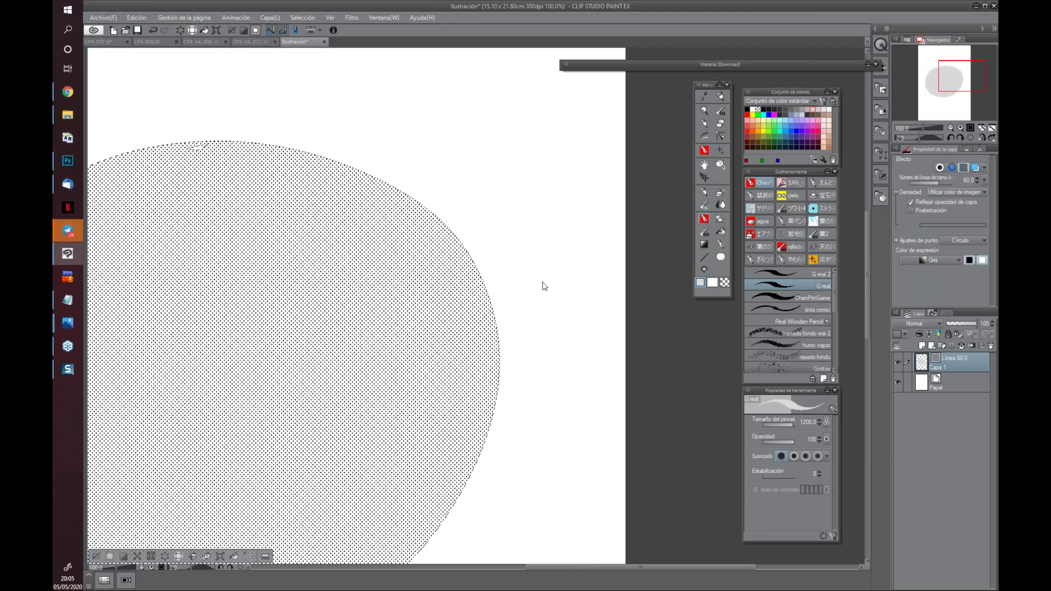
scroll(544, 286, "up", 2)
scroll(544, 286, "up", 3)
mouse_move(174, 419)
left_mouse_down()
mouse_move(509, 463)
mouse_move(415, 476)
left_mouse_up()
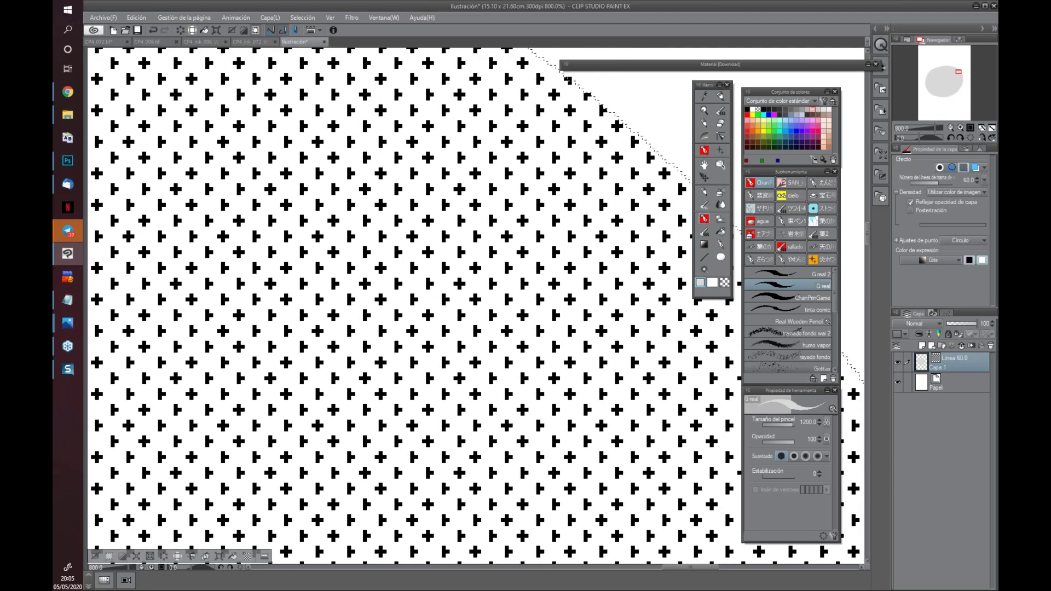
mouse_move(508, 262)
left_mouse_down()
mouse_move(347, 320)
mouse_move(447, 315)
left_mouse_up()
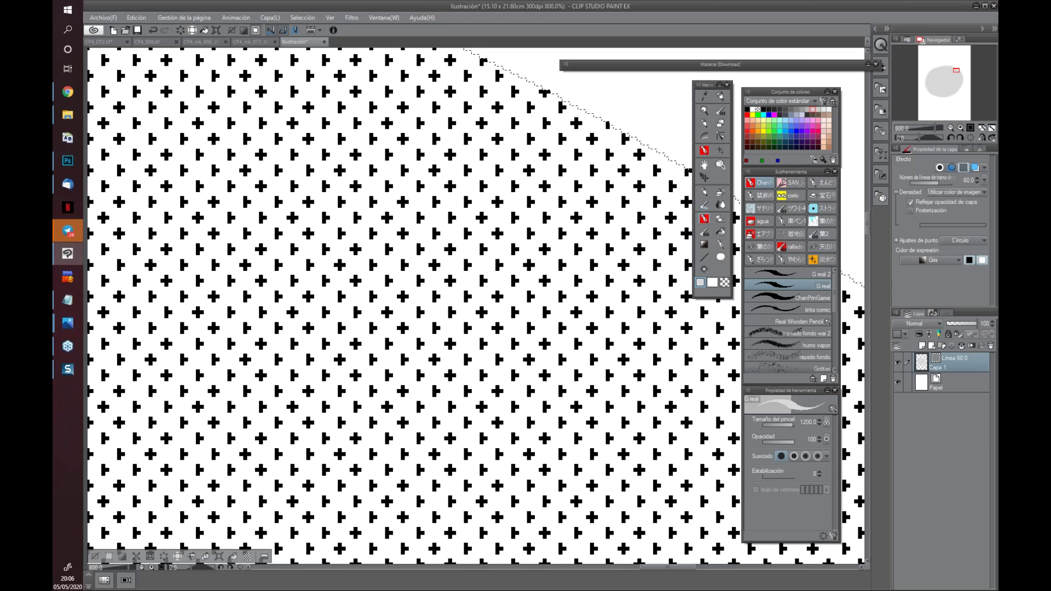
scroll(502, 368, "down", 5)
scroll(501, 368, "up", 1)
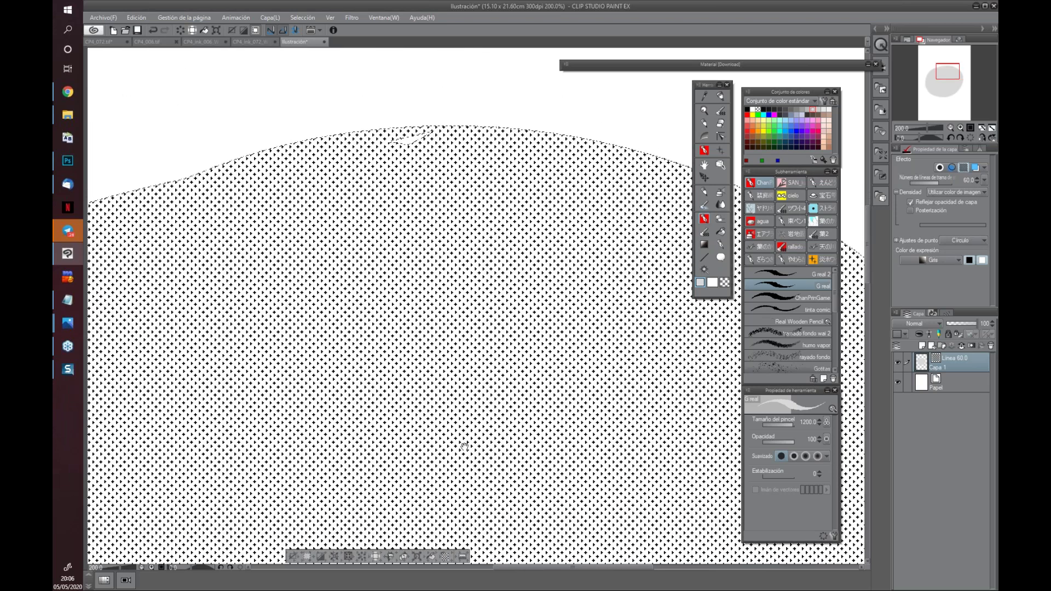
mouse_move(502, 368)
left_mouse_down()
mouse_move(469, 429)
mouse_move(538, 448)
mouse_move(586, 432)
mouse_move(527, 345)
left_mouse_up()
scroll(586, 432, "down", 2)
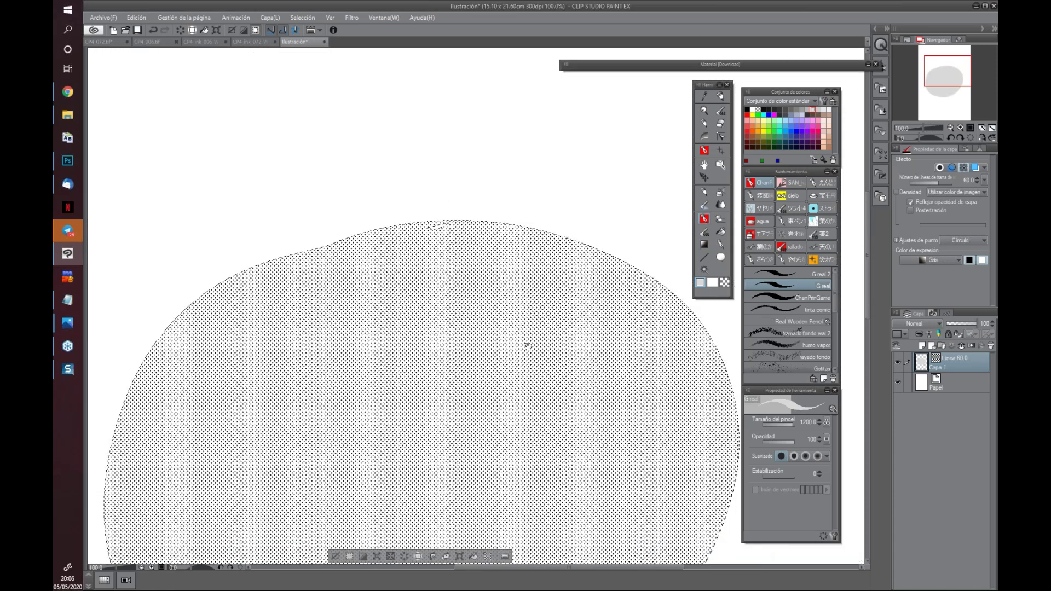
scroll(541, 386, "down", 1)
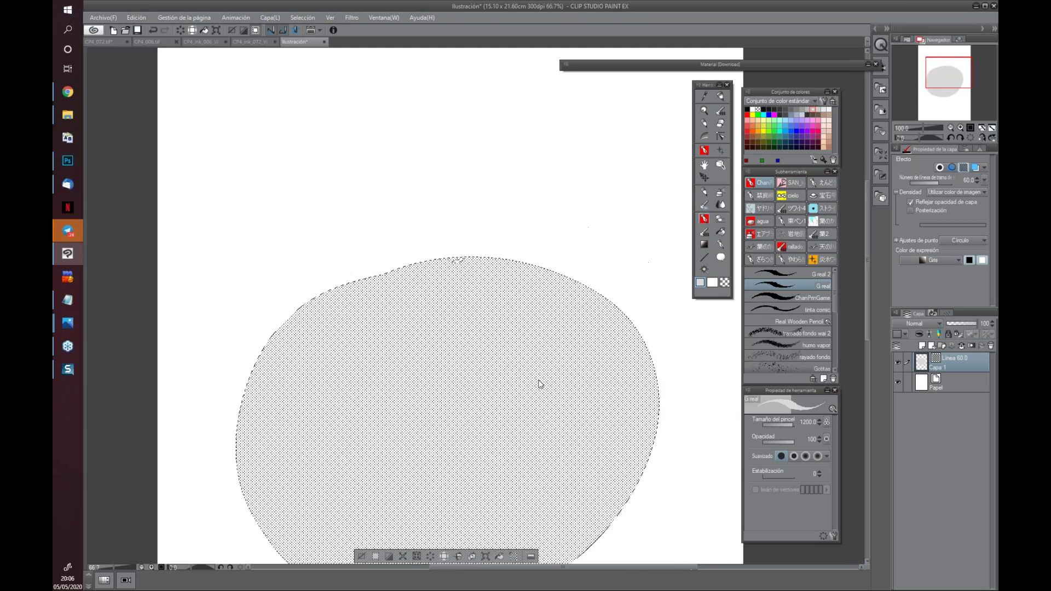
left_click(325, 42)
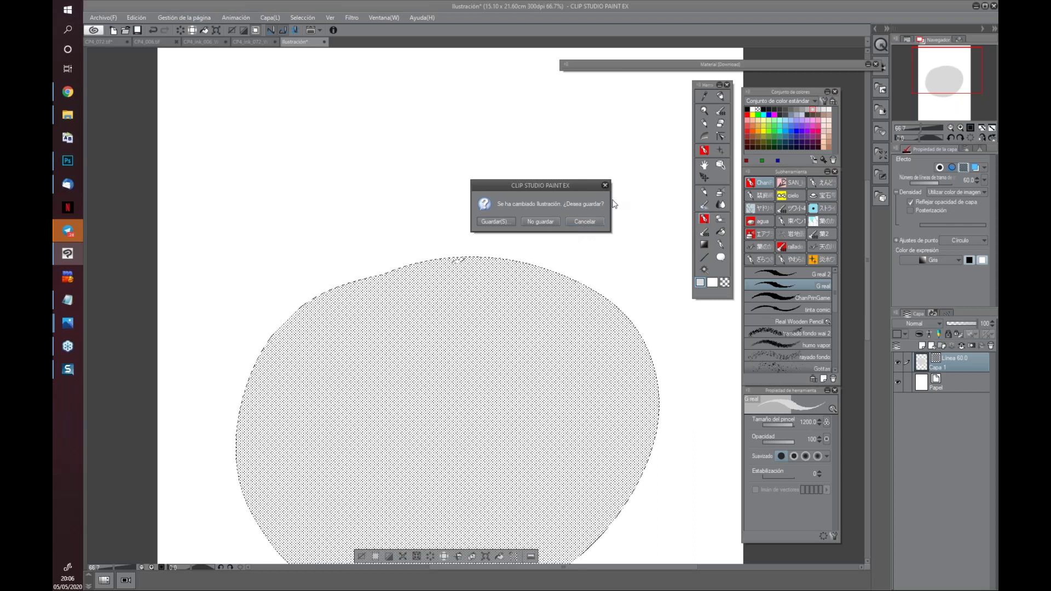
Discard the tone test with 'No guardar' and return to CP4_ink_006_W.psd
left_click(539, 221)
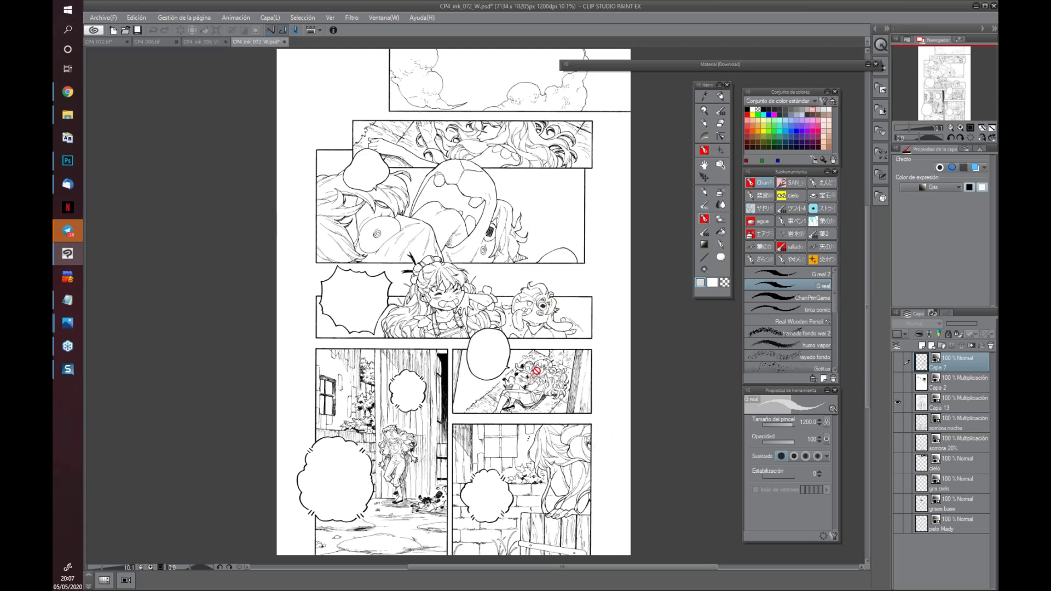
mouse_move(523, 335)
left_mouse_down()
mouse_move(521, 372)
mouse_move(409, 434)
left_mouse_up()
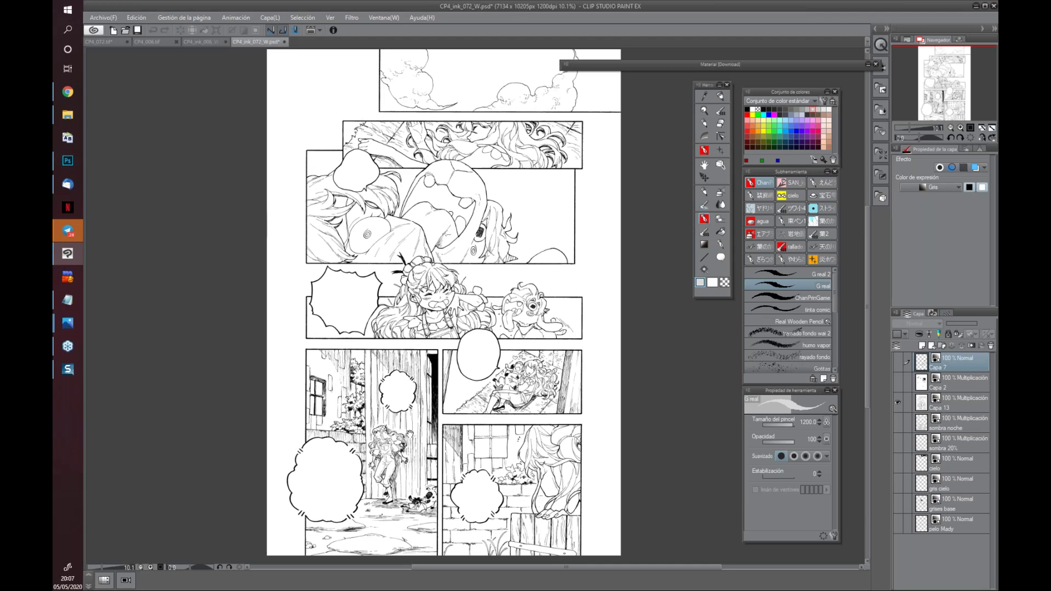
left_click(207, 42)
Show the PLANTILLA_PENCILS template guides, compare them across the page, then hide them
left_click(898, 364)
left_click_drag(665, 354, 661, 399)
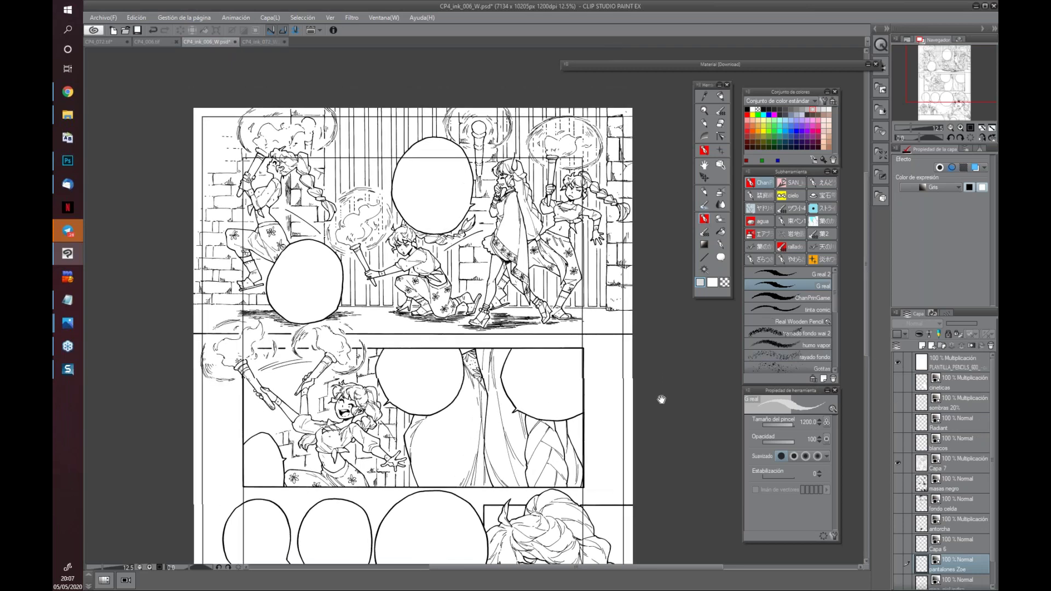
left_click_drag(356, 408, 354, 338)
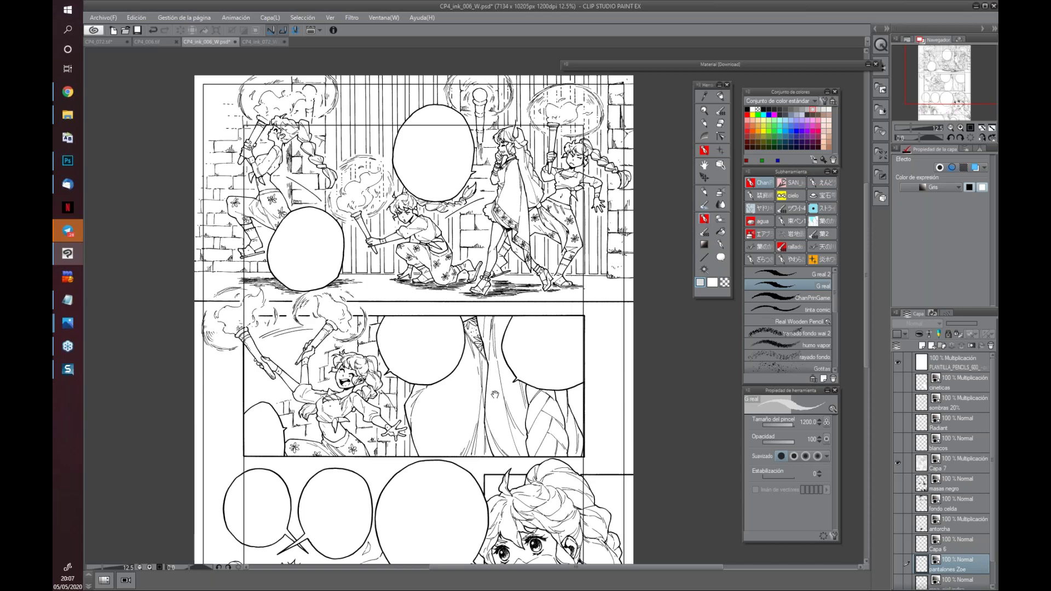
mouse_move(459, 371)
left_mouse_down()
mouse_move(457, 401)
mouse_move(480, 384)
left_mouse_up()
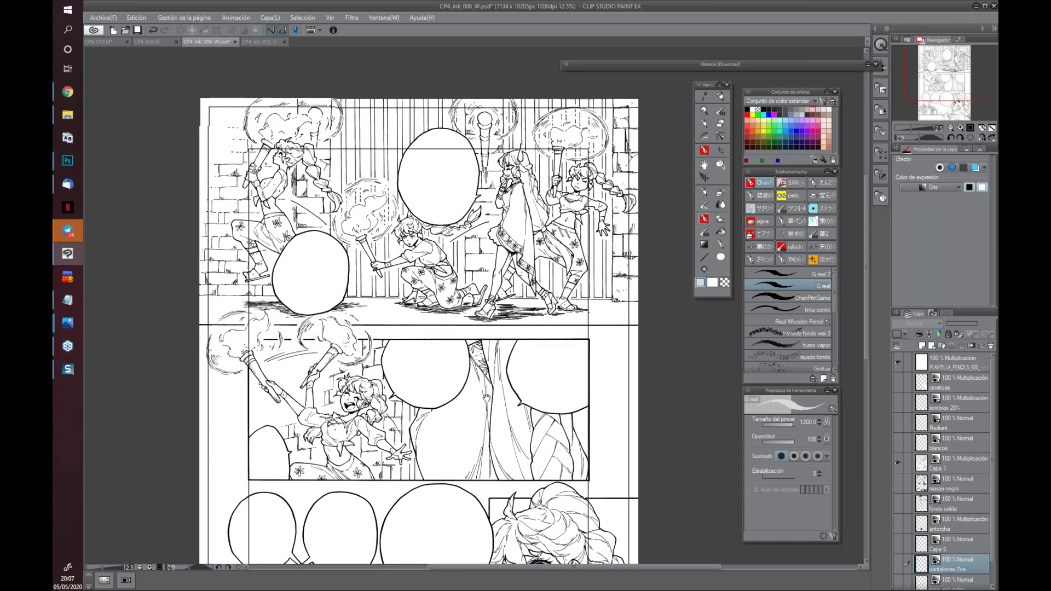
mouse_move(496, 450)
left_mouse_down()
mouse_move(471, 441)
mouse_move(476, 421)
left_mouse_up()
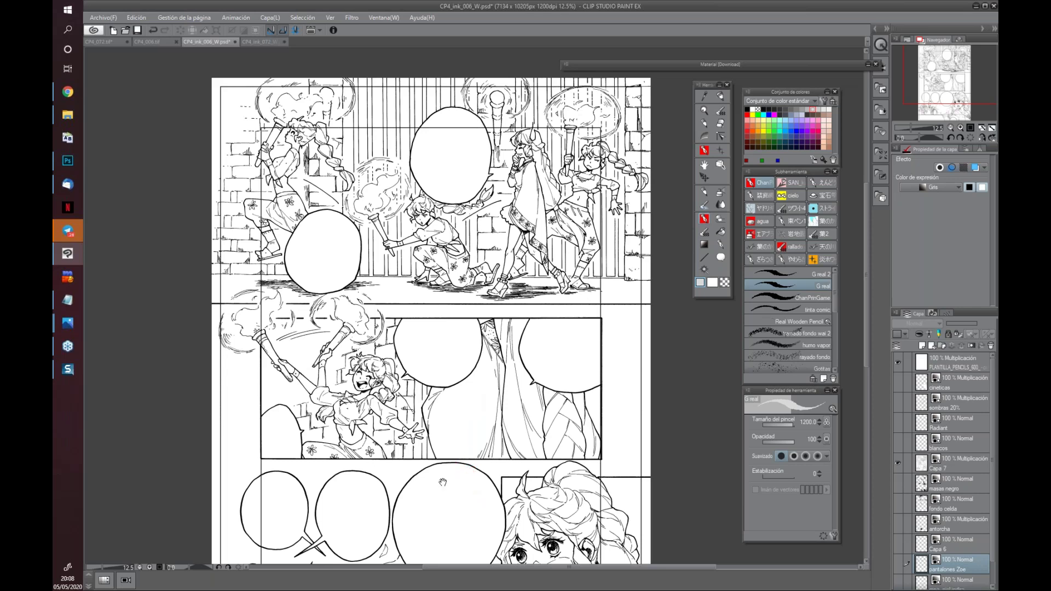
mouse_move(448, 489)
left_mouse_down()
mouse_move(433, 462)
mouse_move(450, 535)
left_mouse_up()
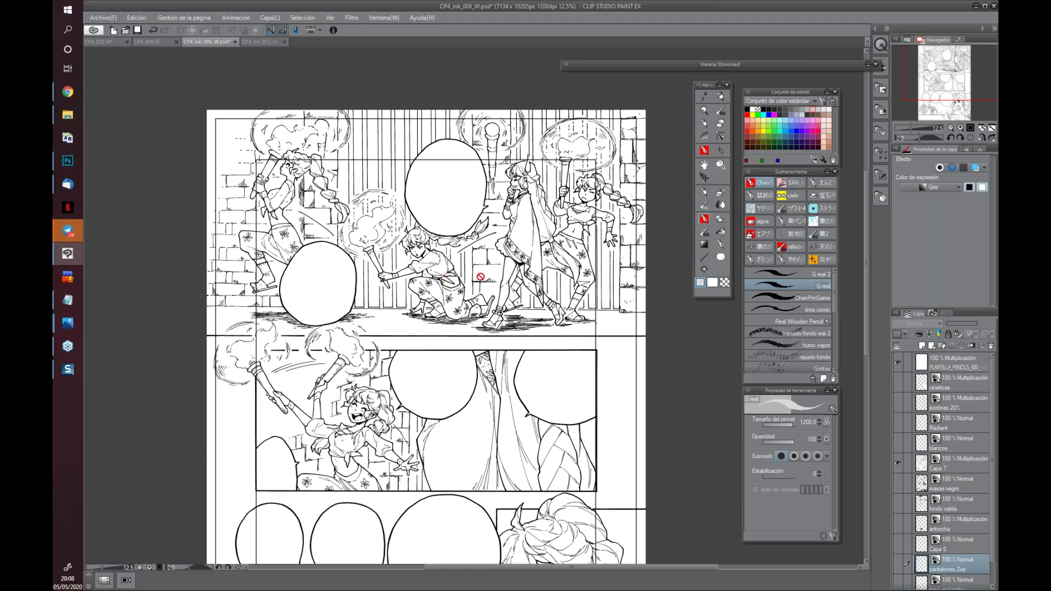
left_click(900, 362)
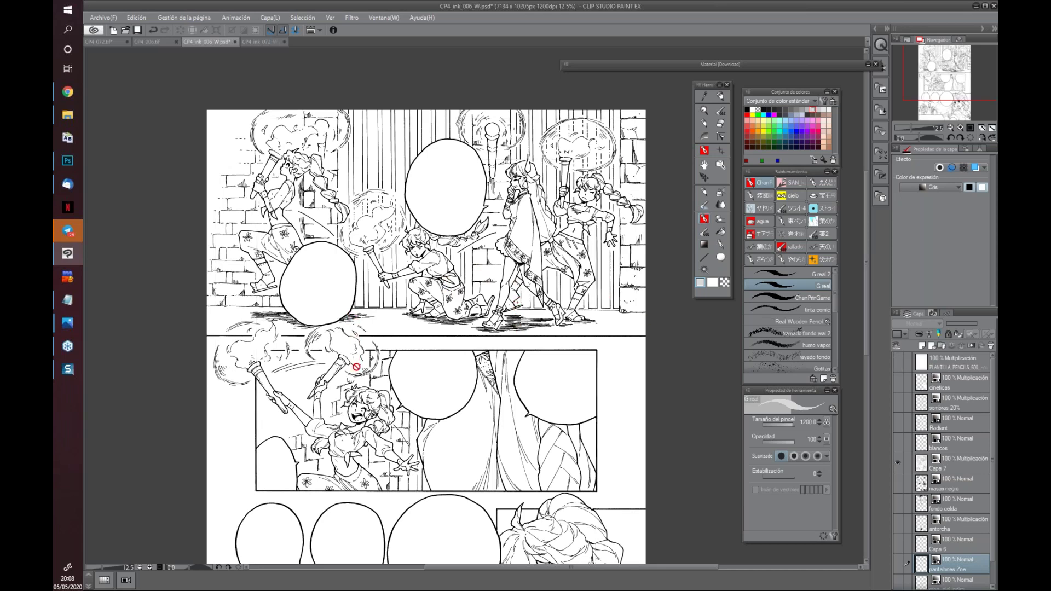
Zoom in on the kneeling figure's legs and set the drawing colour to black
scroll(449, 336, "up", 4)
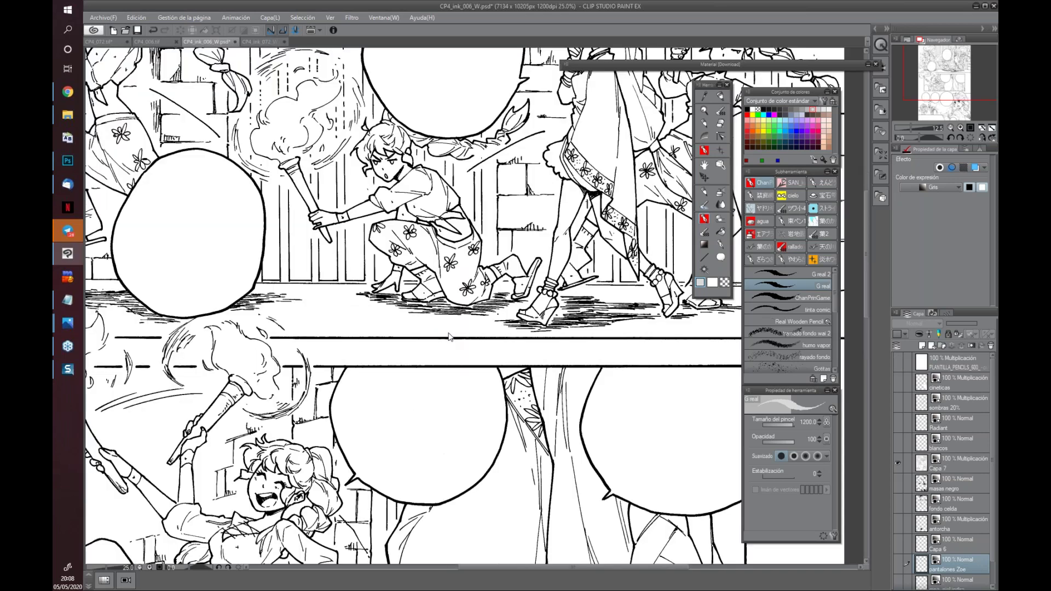
scroll(450, 345, "up", 3)
scroll(451, 349, "up", 3)
scroll(438, 383, "up", 3)
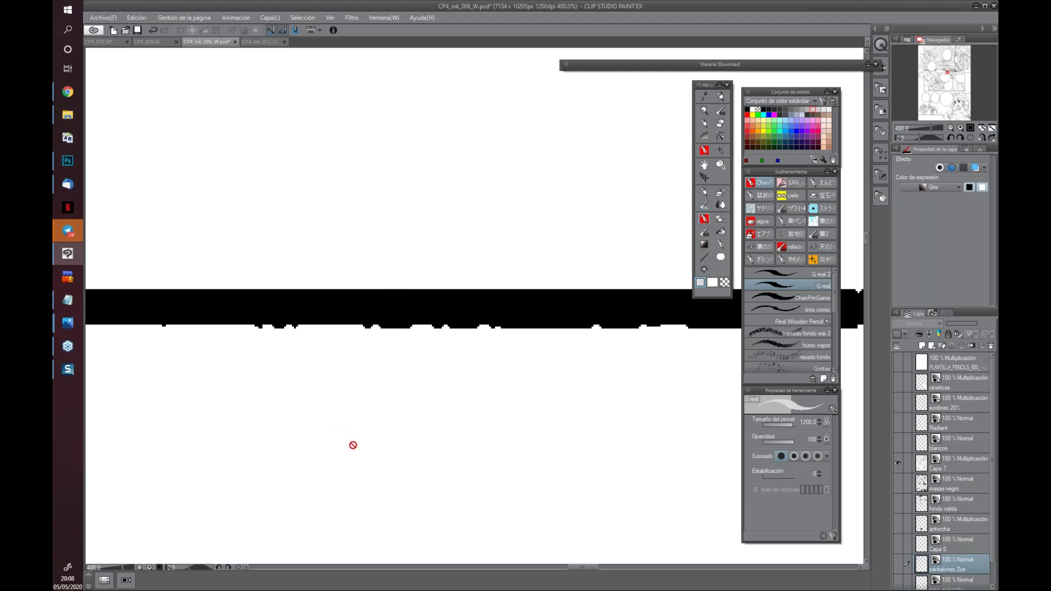
scroll(468, 316, "down", 3)
scroll(468, 317, "down", 1)
scroll(471, 317, "down", 1)
scroll(476, 213, "down", 1)
mouse_move(492, 184)
left_mouse_down()
mouse_move(427, 351)
mouse_move(383, 367)
left_mouse_up()
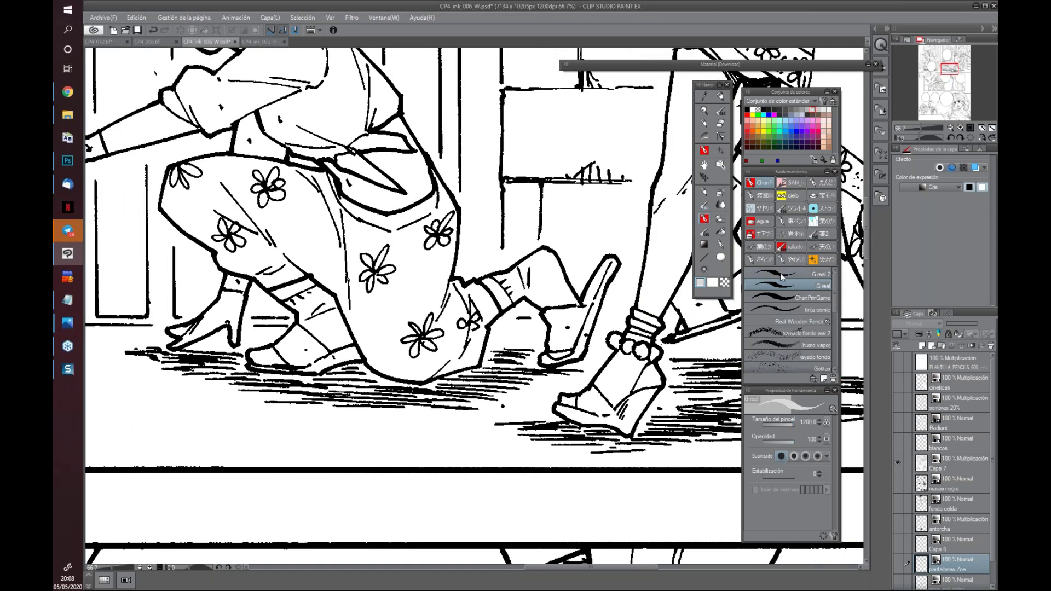
left_click(747, 110)
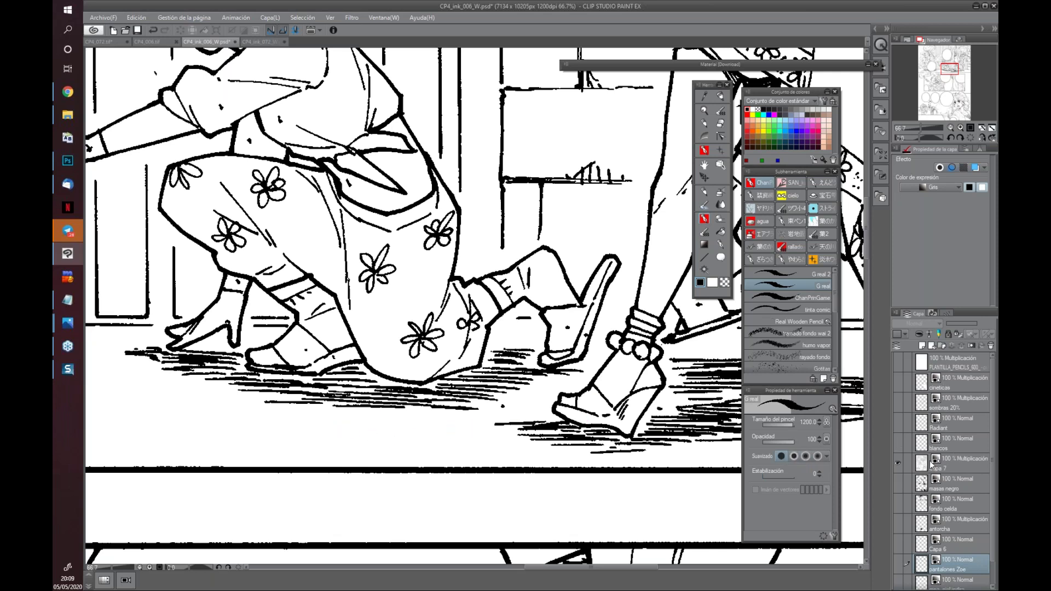
Add a temporary layer, set the brush to size 40, and ink two tapered test strokes
left_click(931, 347)
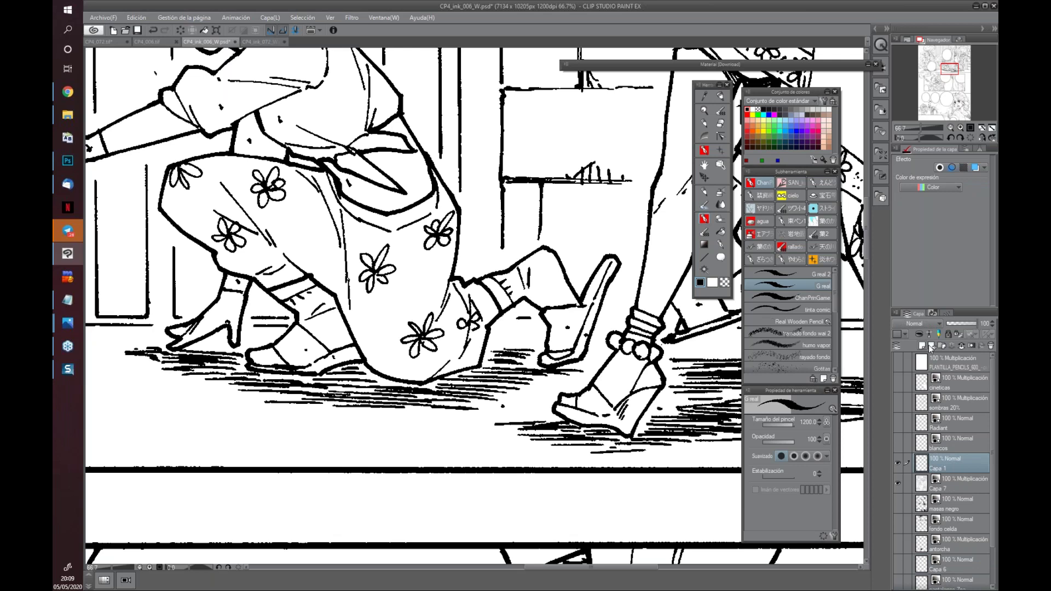
scroll(438, 410, "up", 1)
scroll(356, 462, "up", 1)
scroll(356, 462, "up", 1)
scroll(572, 373, "up", 1)
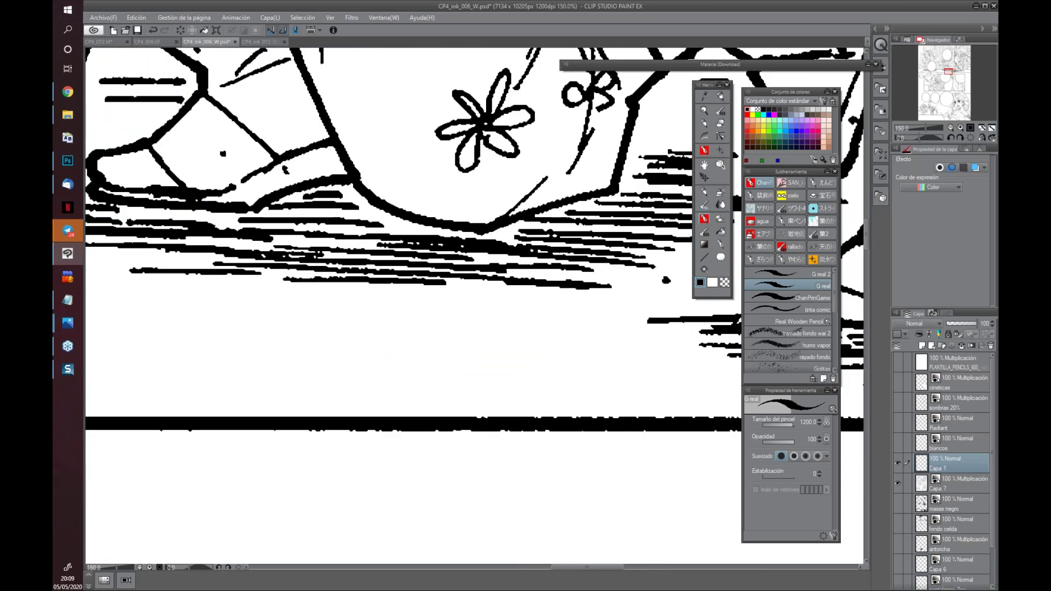
left_click_drag(455, 364, 462, 364)
left_click_drag(265, 370, 595, 333)
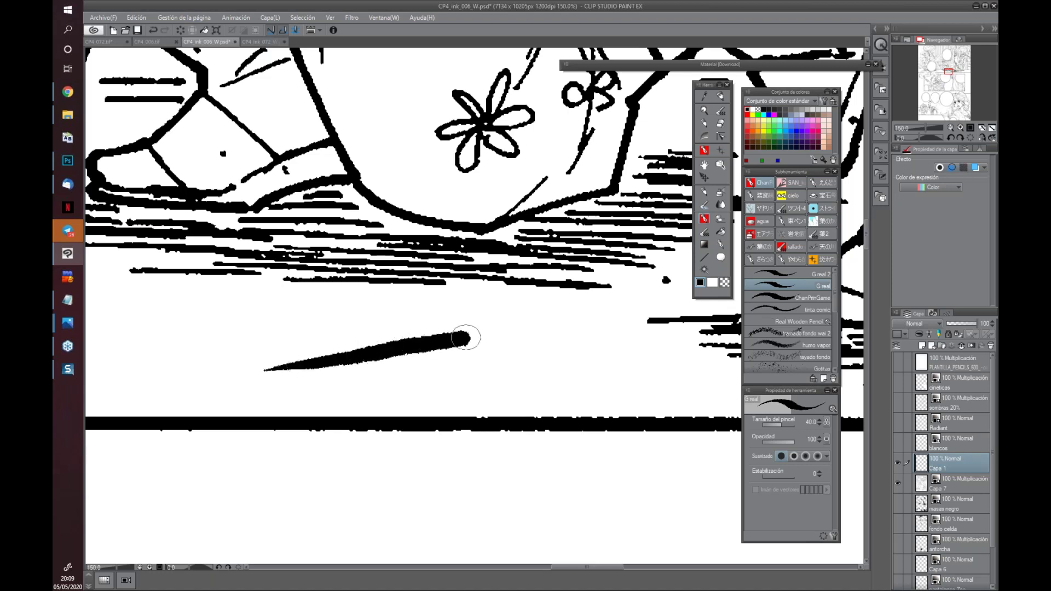
scroll(640, 404, "up", 1)
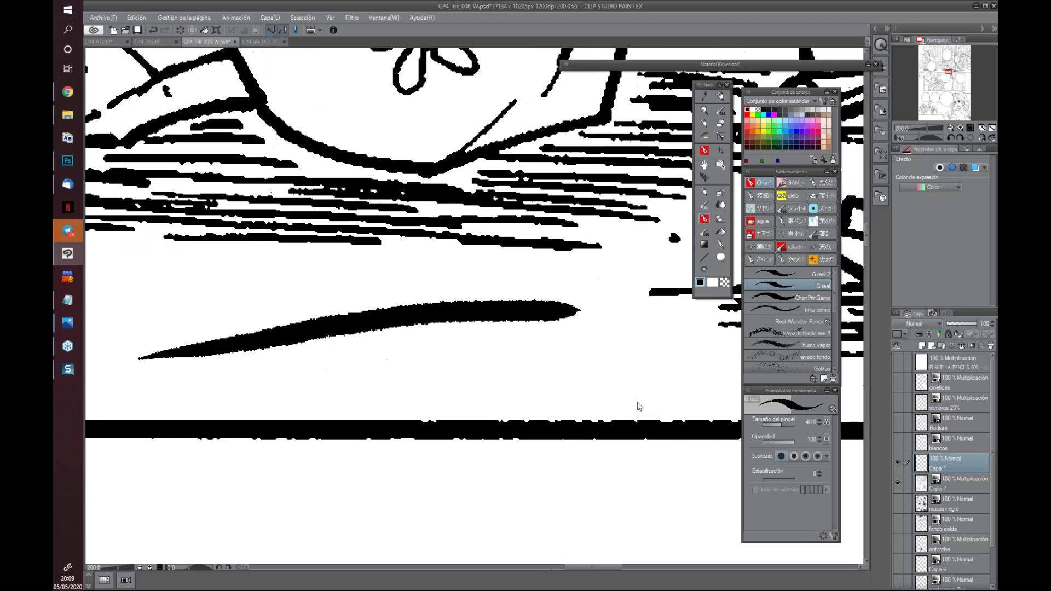
scroll(640, 403, "up", 1)
scroll(444, 372, "up", 1)
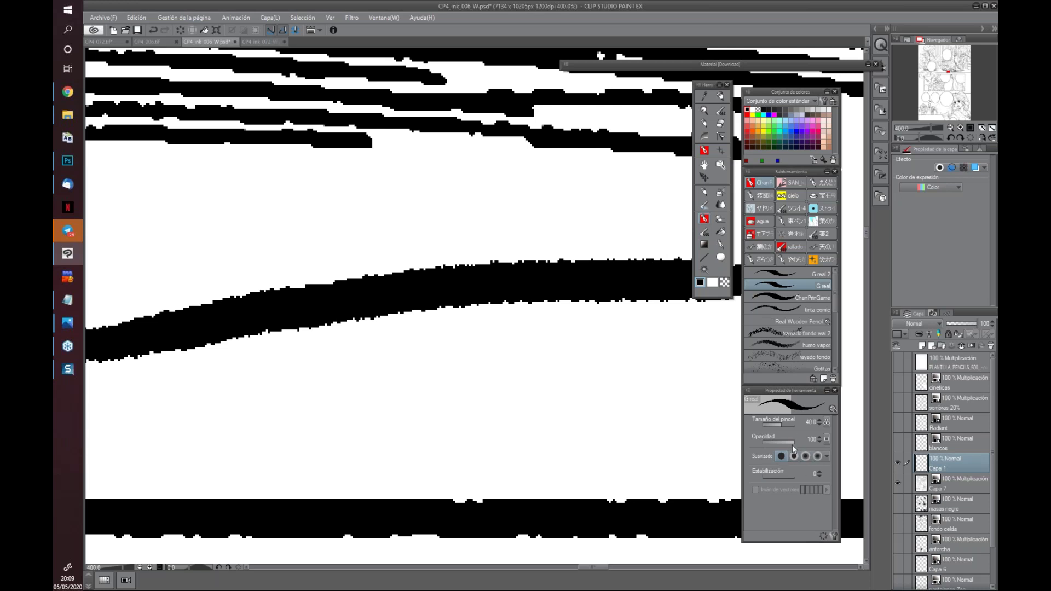
left_click_drag(652, 376, 125, 430)
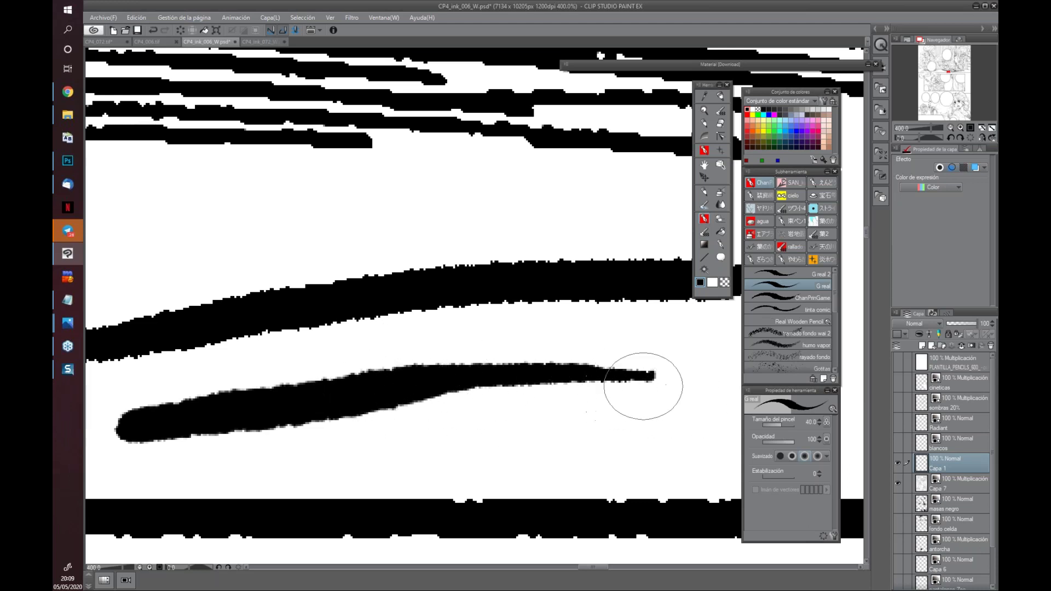
Toggle the test layer's Trama tone effect on and off, then delete the layer
left_click(963, 170)
left_click(963, 170)
left_click(963, 170)
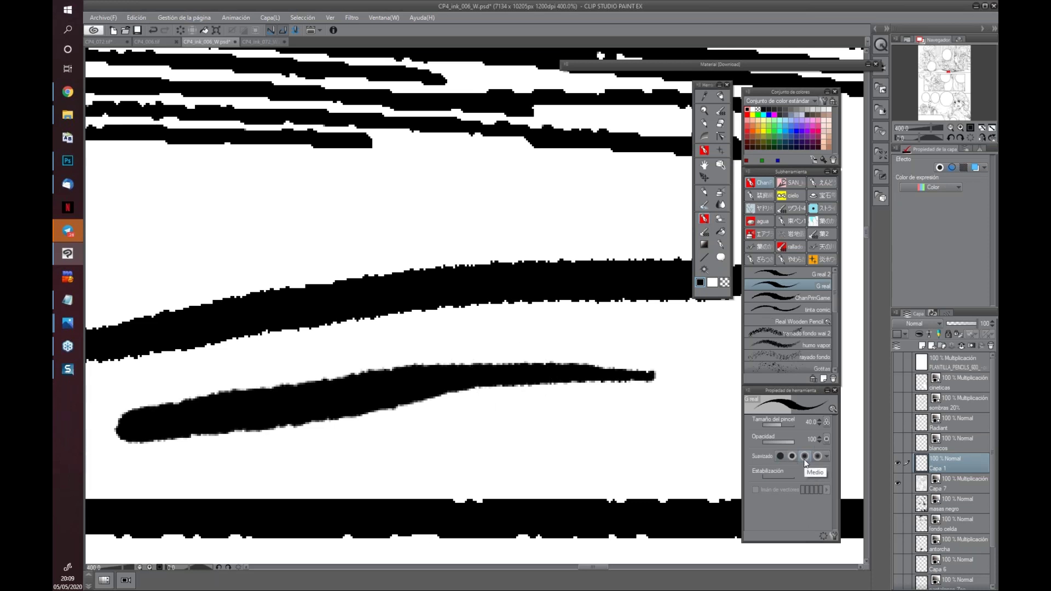
key("ctrl+y")
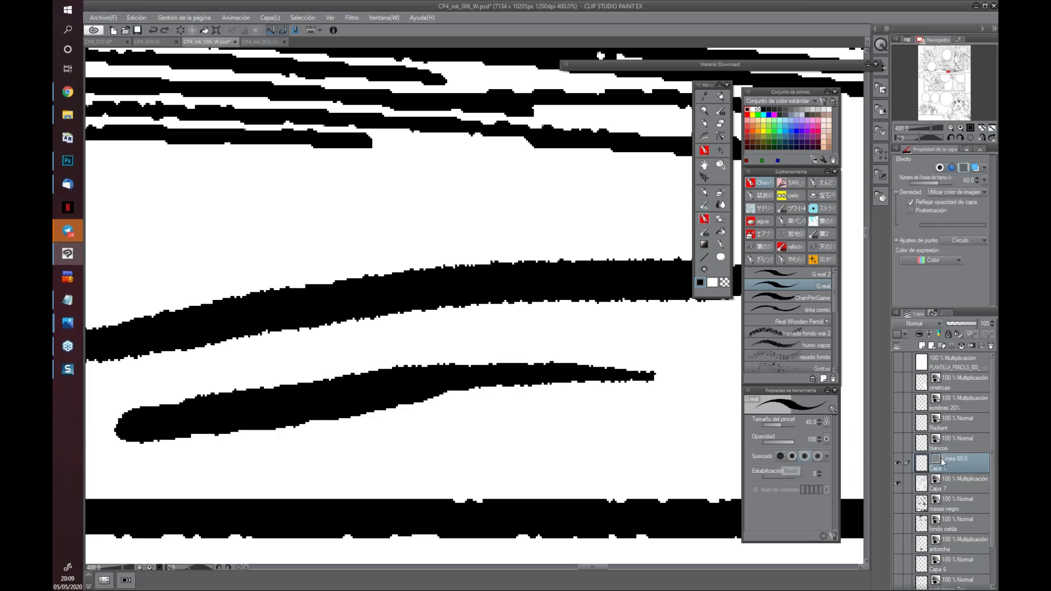
left_click(990, 345)
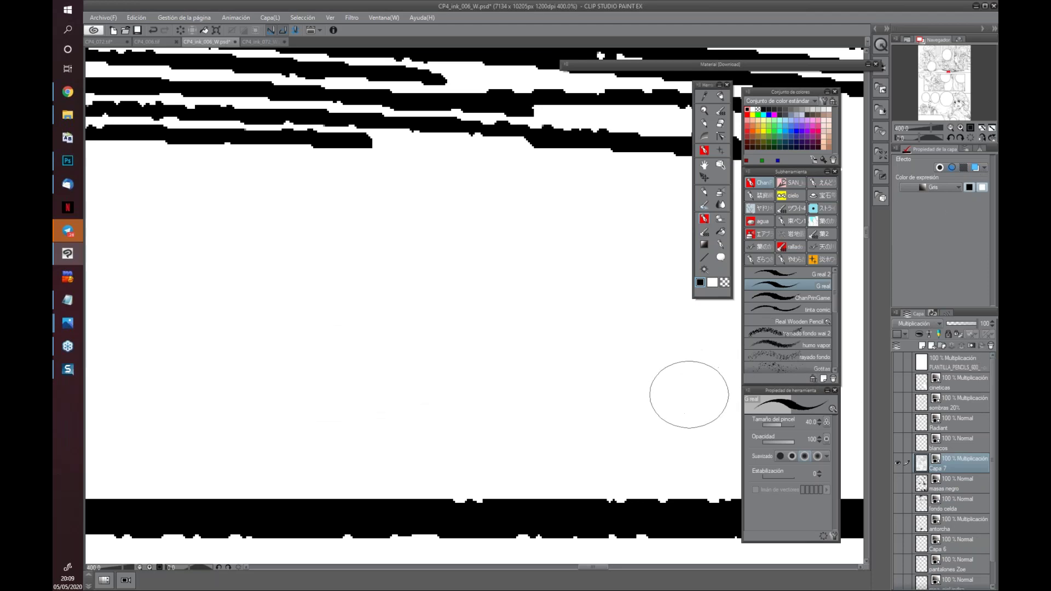
Zoom out to 33.3% and frame the two standing girls on the right
scroll(689, 394, "down", 2)
scroll(624, 368, "down", 2)
scroll(509, 416, "down", 2)
scroll(509, 418, "down", 1)
scroll(508, 418, "down", 1)
scroll(509, 418, "down", 1)
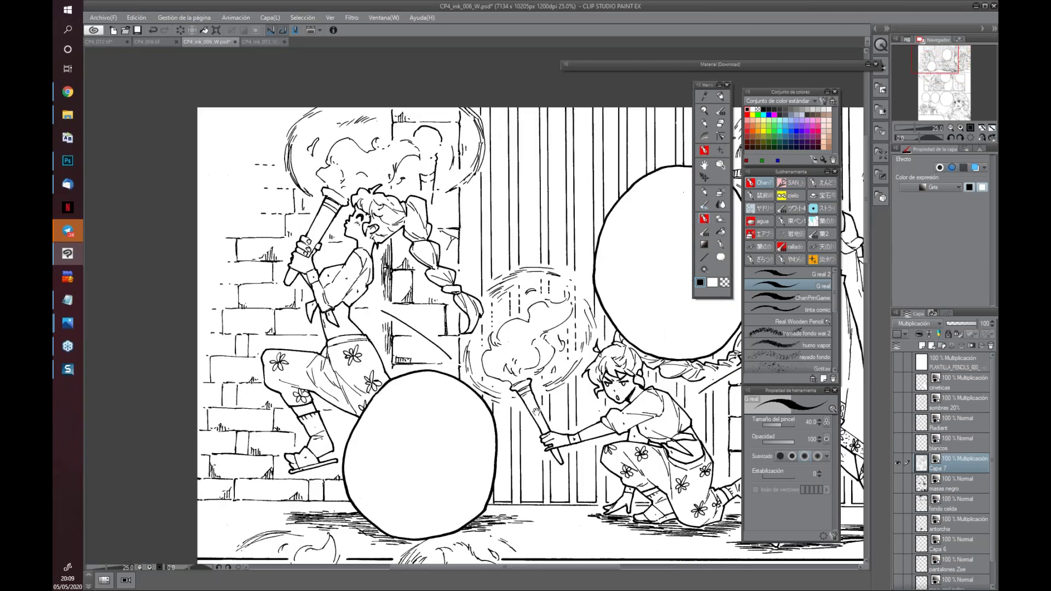
scroll(365, 297, "down", 1)
scroll(465, 383, "down", 1)
scroll(563, 472, "down", 1)
left_click_drag(563, 473, 450, 351)
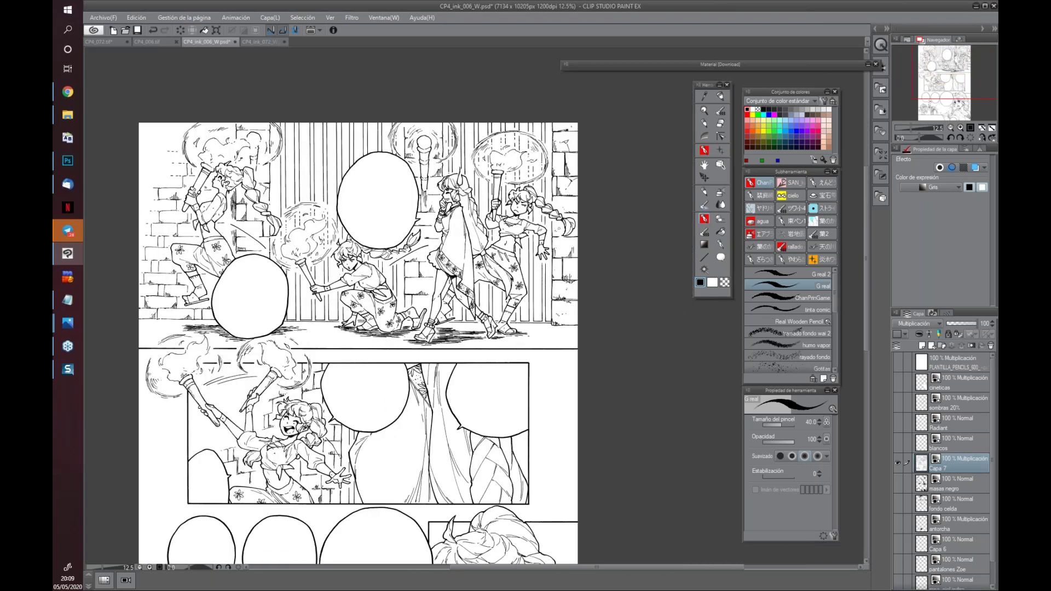
scroll(564, 237, "up", 1)
scroll(563, 237, "up", 1)
scroll(606, 344, "up", 1)
Add layer Capa 1 above Capa 7 and move the Conjunto de colores panel beside the artwork
left_click(922, 346)
left_click_drag(580, 283, 587, 389)
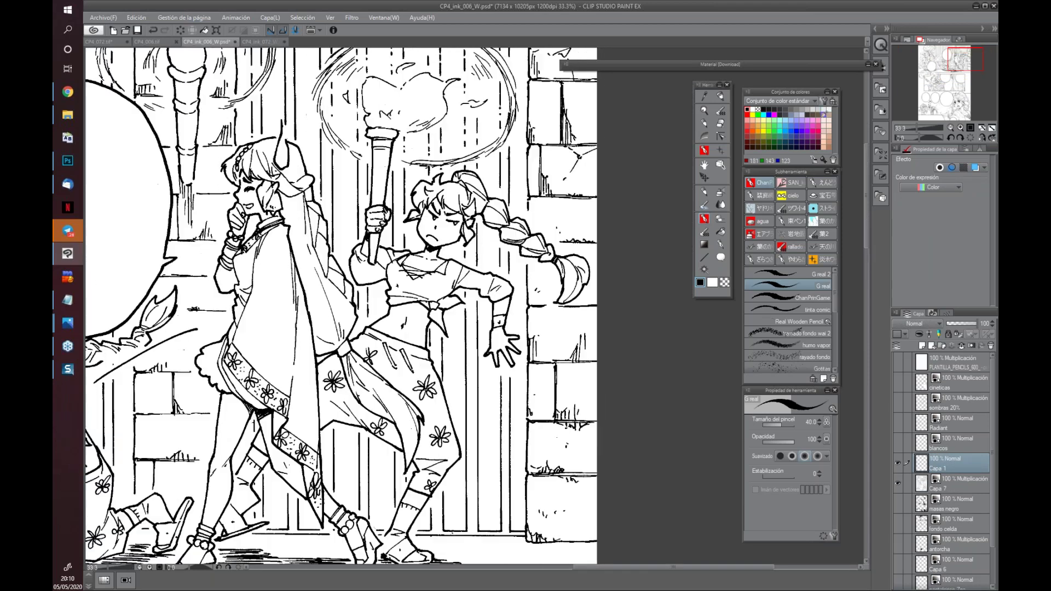
left_click_drag(806, 90, 626, 162)
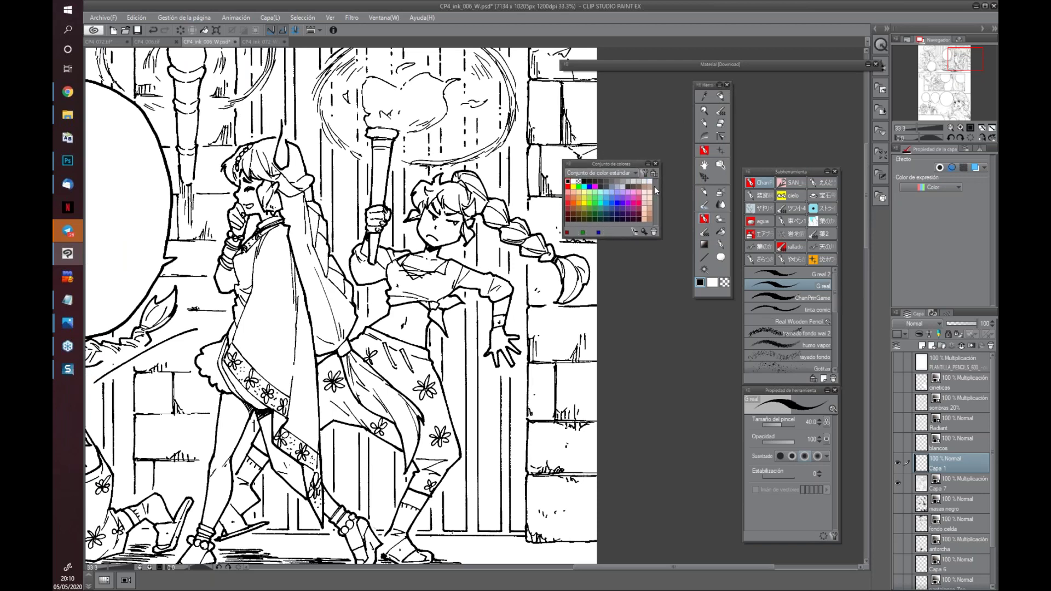
Try the 15%, 10%, darker grey, brown and turquoise swatches while settling on Gris 30%
left_click(633, 181)
left_click(632, 179)
left_click(638, 181)
left_click(644, 181)
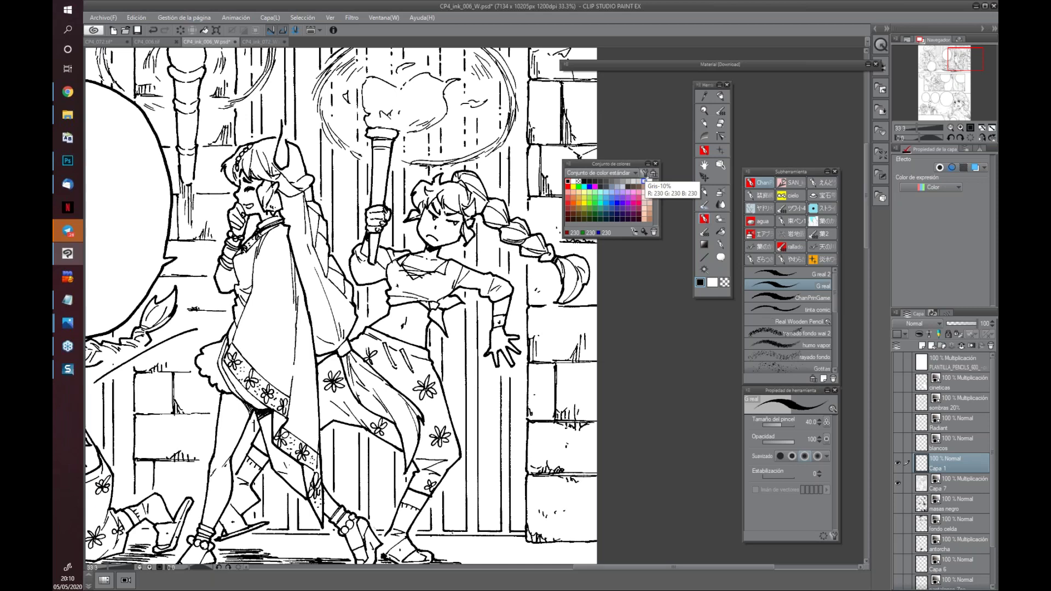
left_click(606, 181)
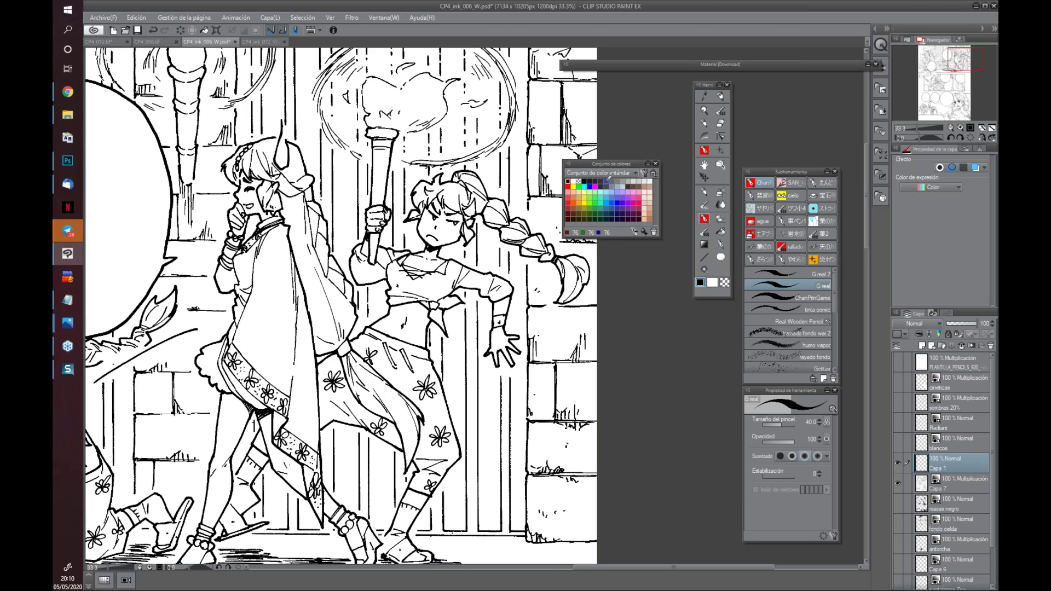
left_click(578, 204)
left_click(603, 192)
left_click_drag(409, 404, 569, 437)
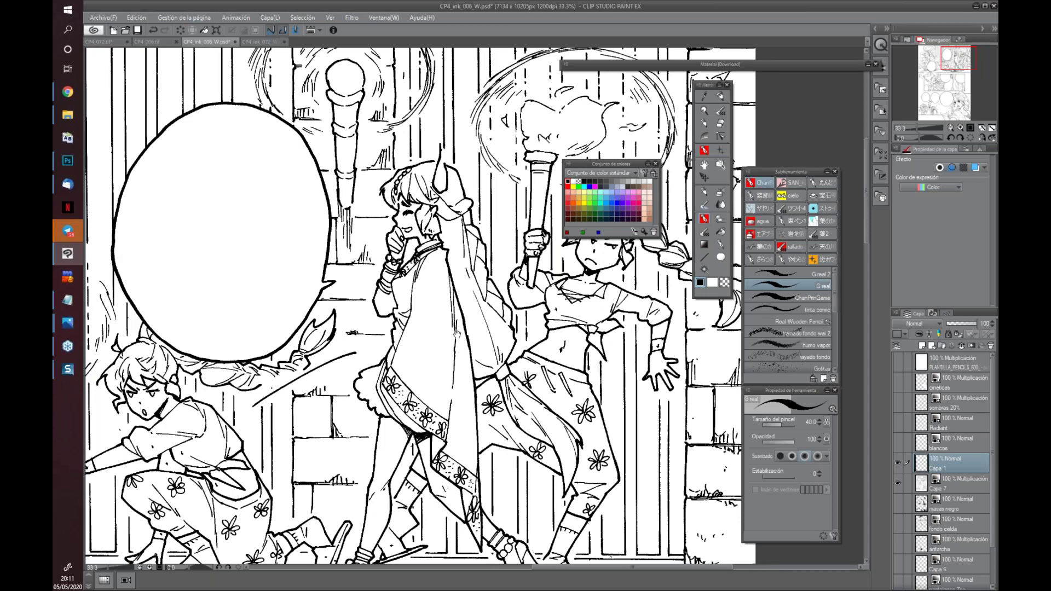
left_click_drag(456, 332, 460, 345)
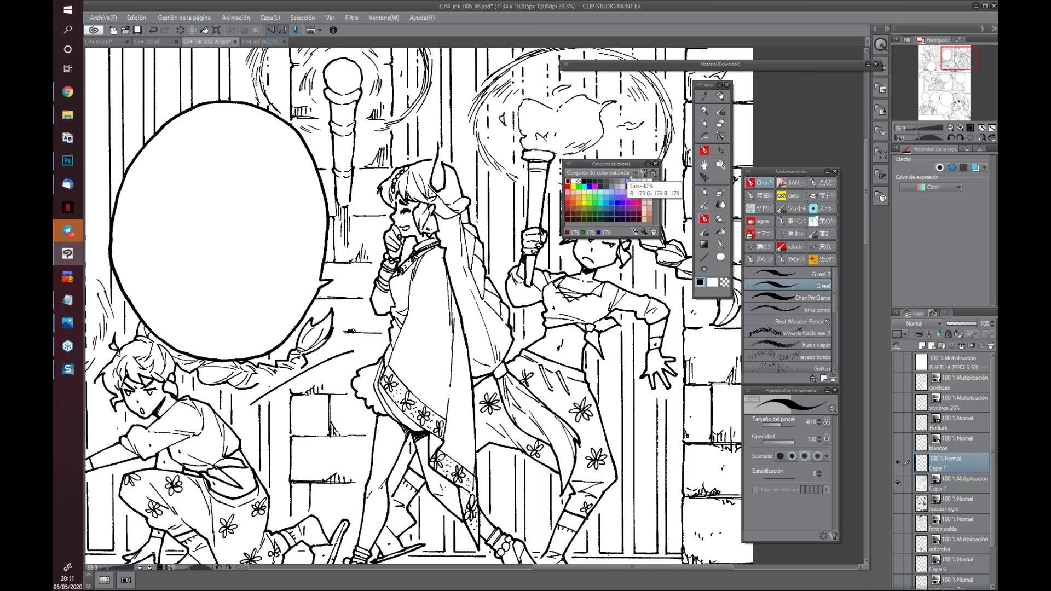
Pick 30% grey and switch Capa 1's blending mode to Multiplicación
left_click(627, 180)
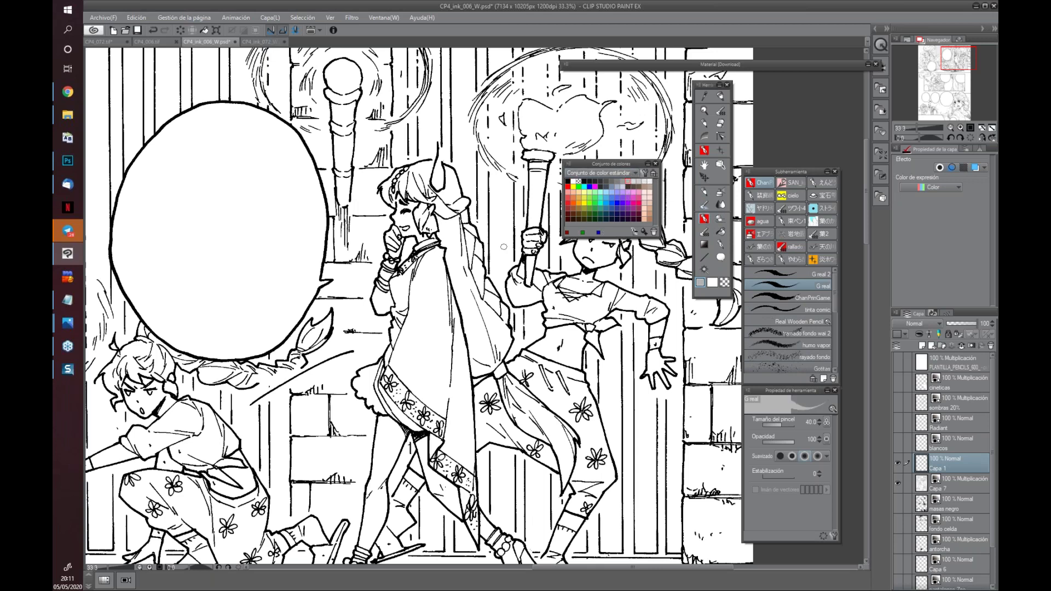
scroll(450, 225, "up", 1)
scroll(450, 254, "up", 1)
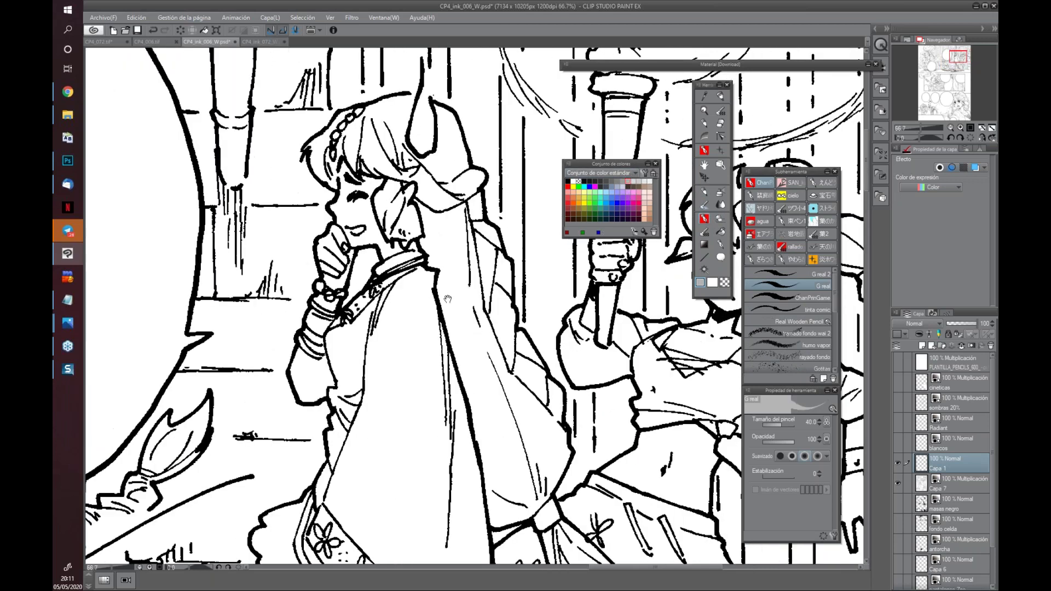
left_click_drag(454, 324, 482, 385)
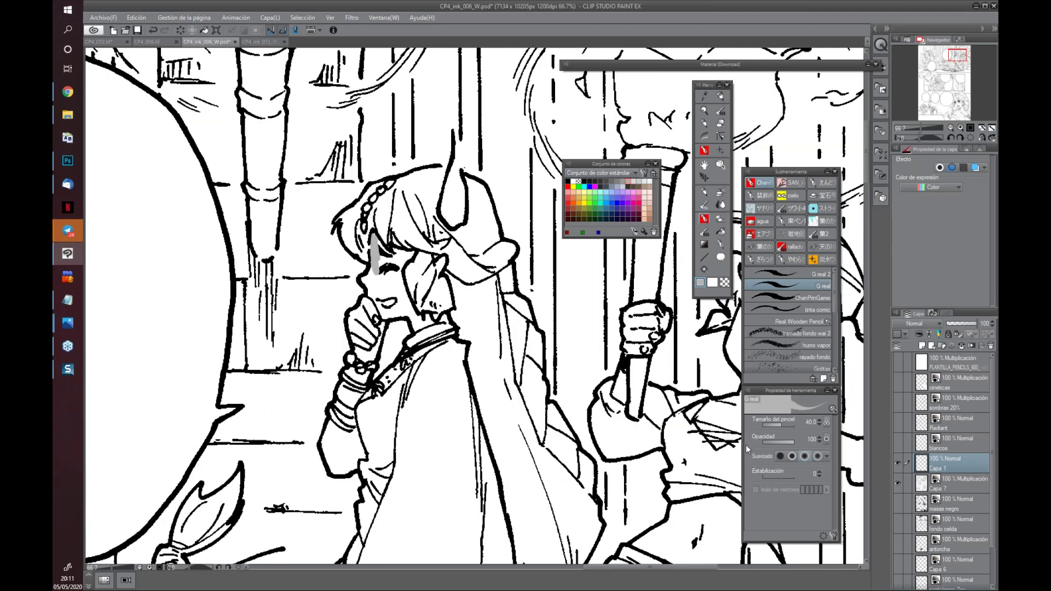
left_click(919, 324)
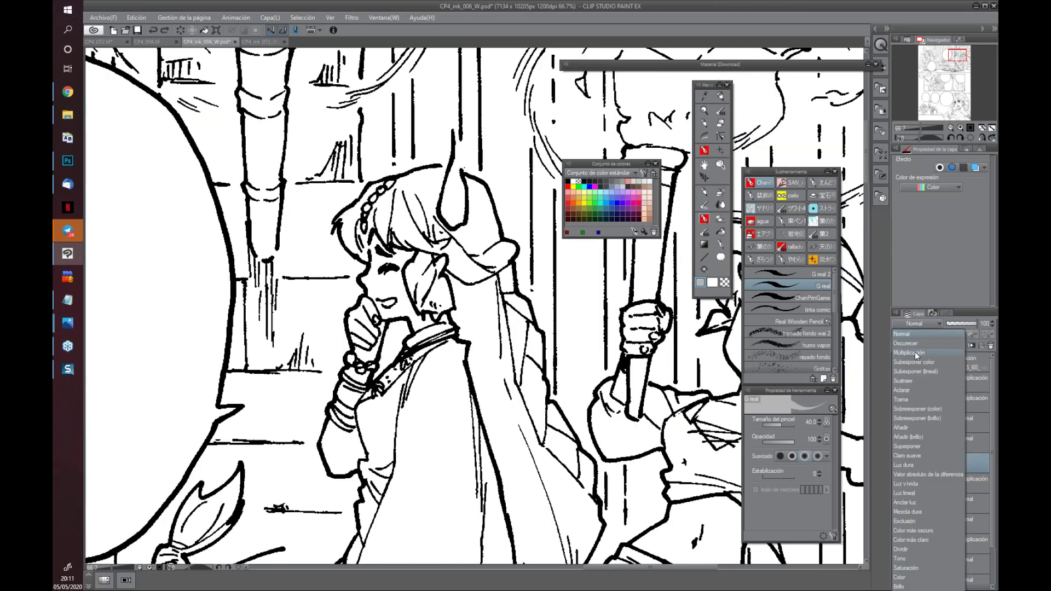
left_click(915, 351)
Recentre on the horned girl's face, check Capa 7, then reselect Capa 1
left_click_drag(631, 496, 589, 452)
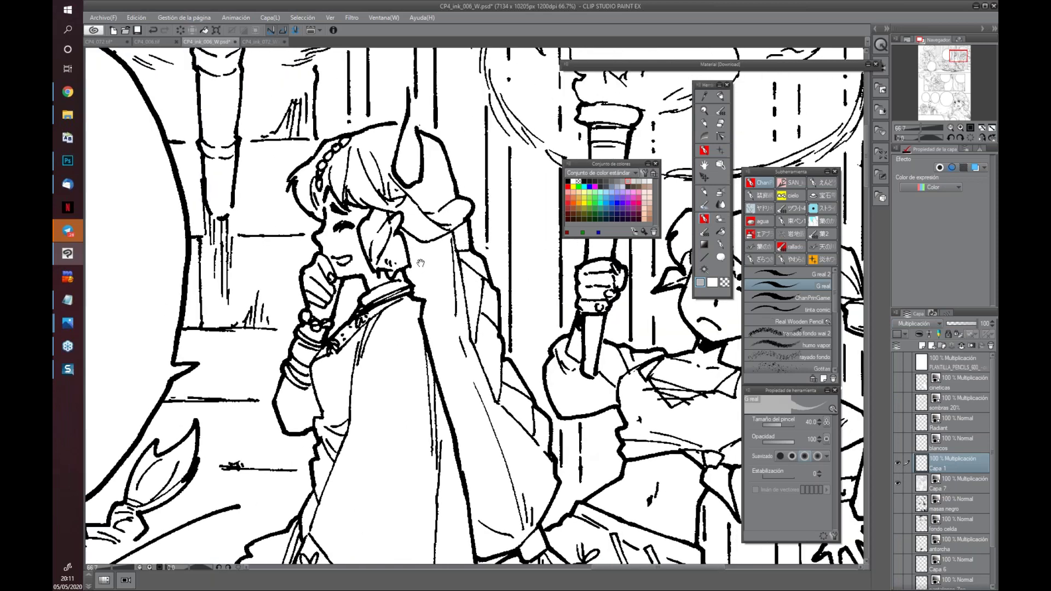
left_click_drag(420, 263, 417, 298)
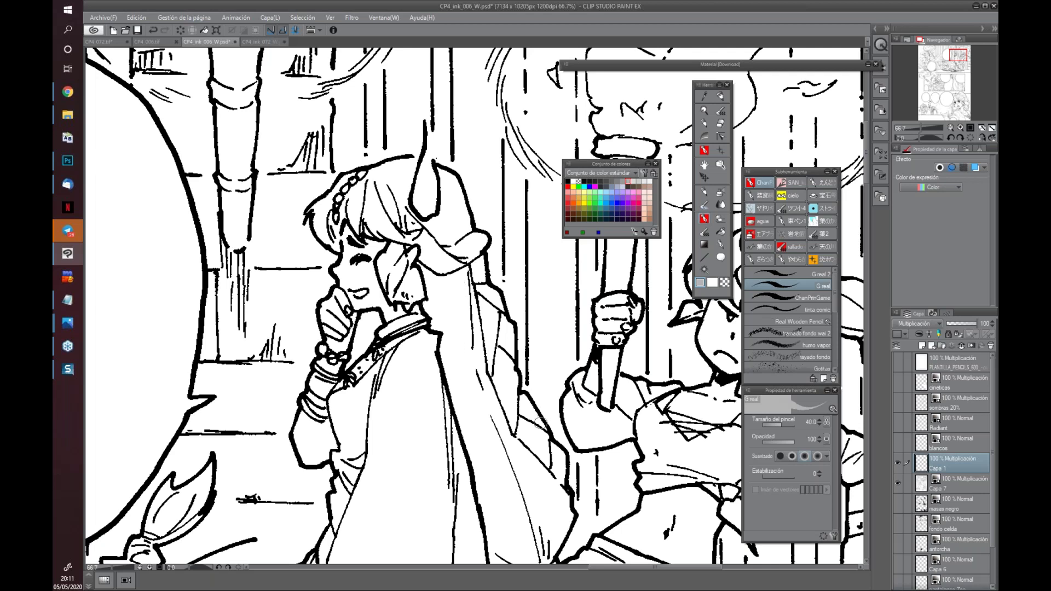
left_click(898, 482)
left_click(947, 487)
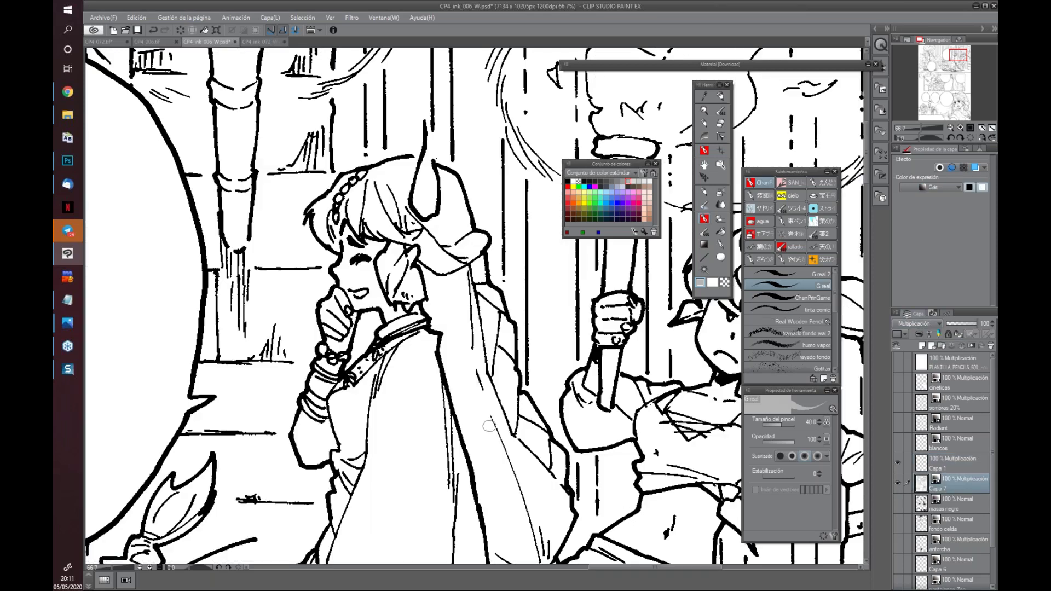
left_click(951, 467)
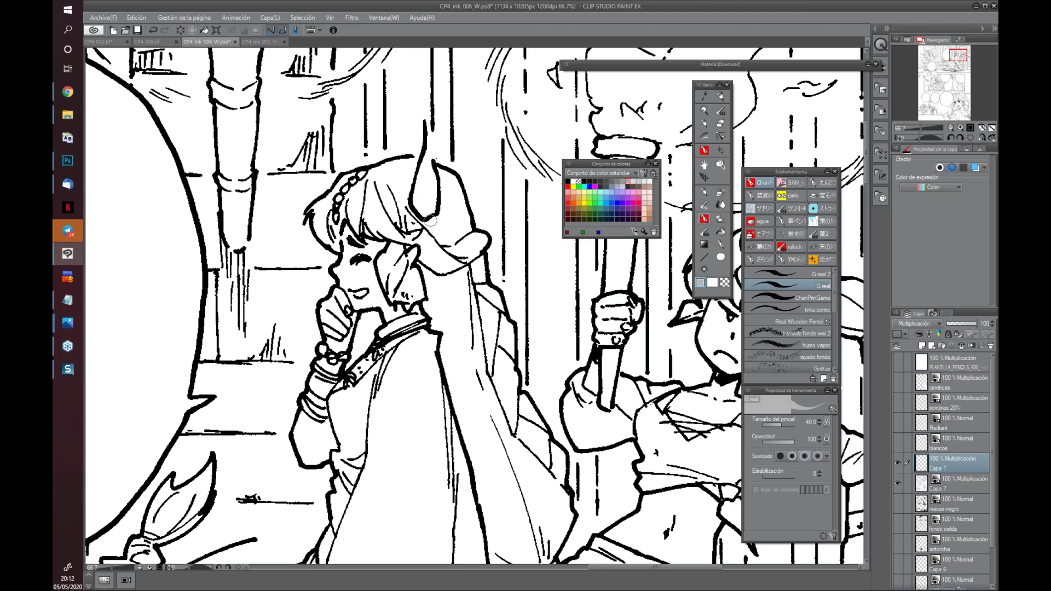
Close the horn's right outline and shade the horned girl's face grey
left_click_drag(430, 221, 430, 192)
scroll(378, 219, "up", 1)
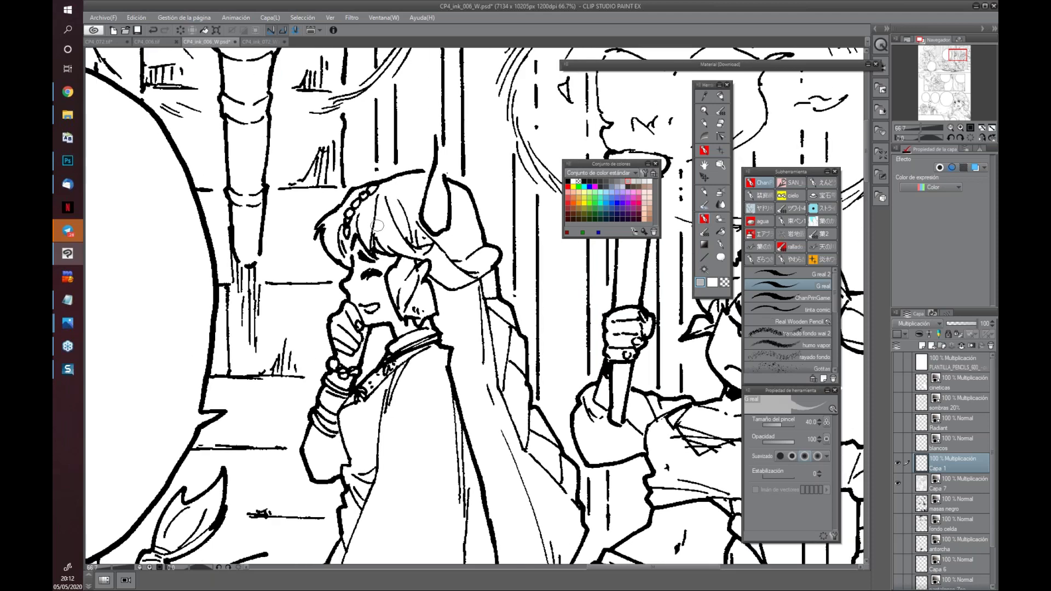
mouse_move(356, 239)
left_mouse_down()
mouse_move(359, 278)
mouse_move(382, 255)
mouse_move(357, 298)
mouse_move(406, 327)
left_mouse_up()
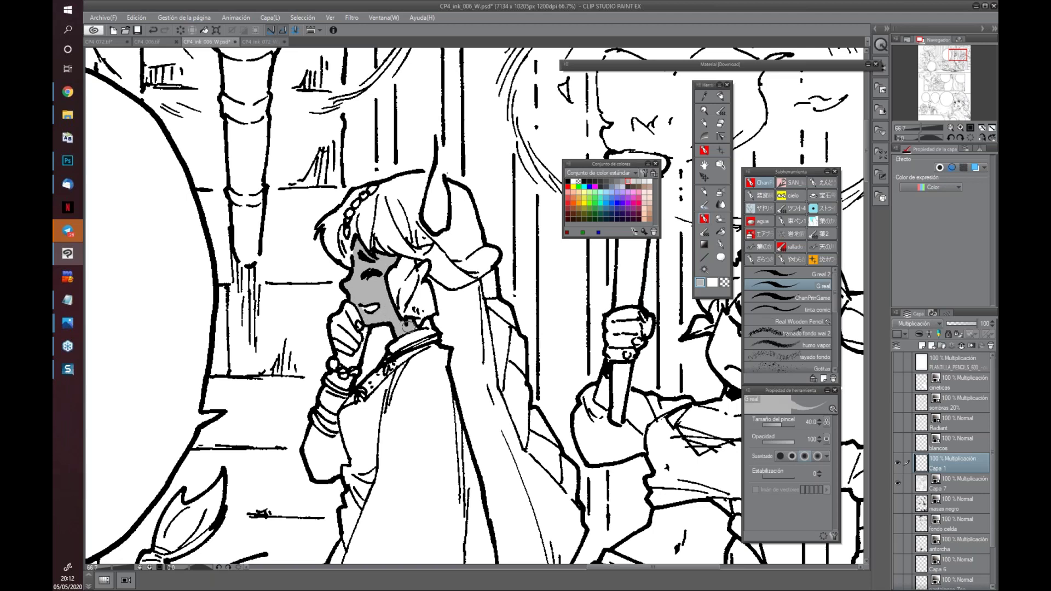
scroll(537, 392, "down", 1)
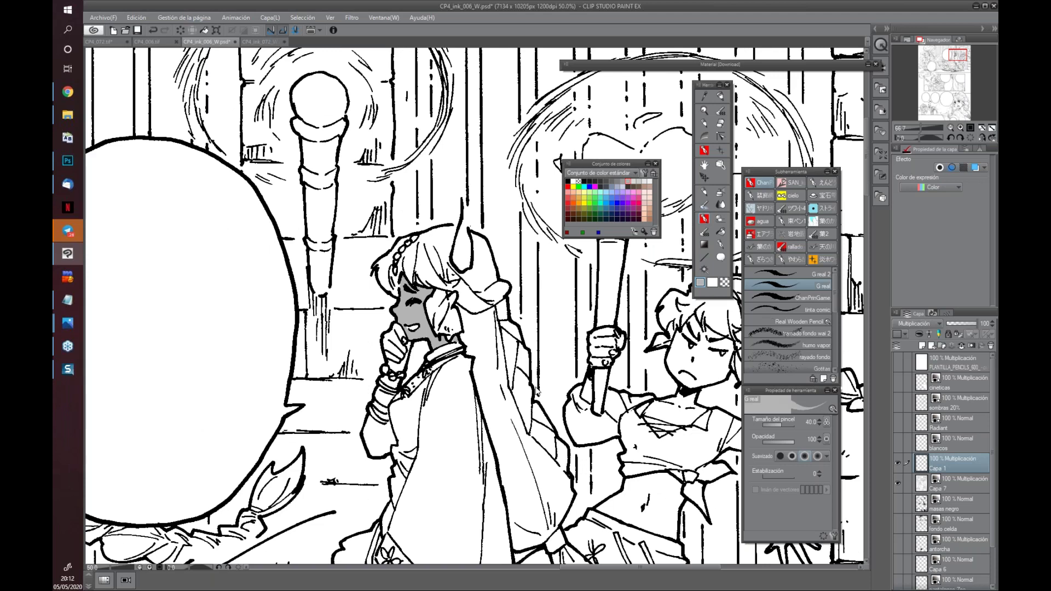
scroll(537, 392, "down", 2)
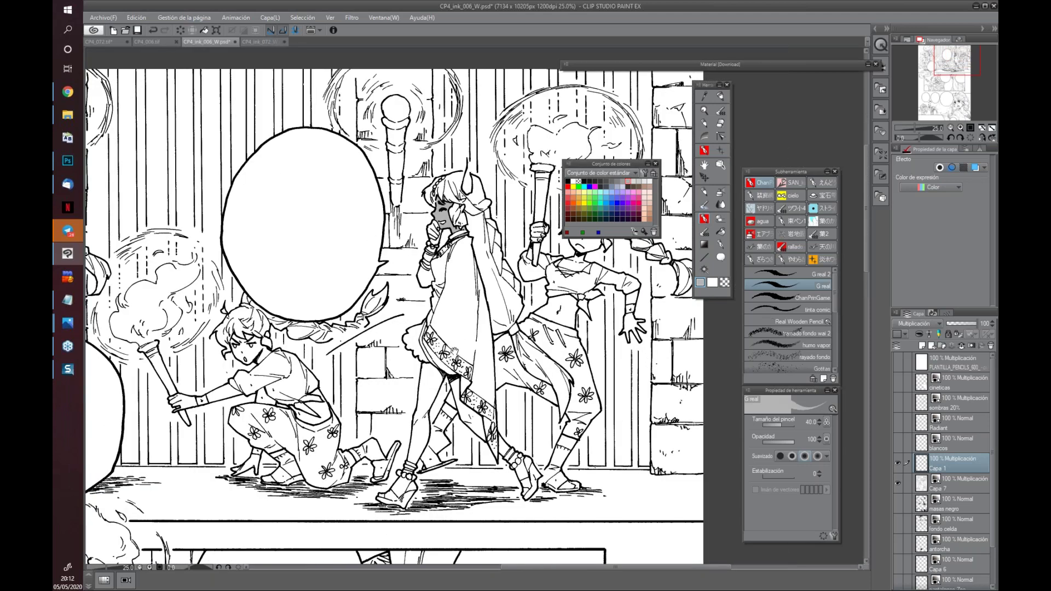
Add grey tone to both characters' shoes and the raised hand and wrist
left_click_drag(452, 352, 456, 369)
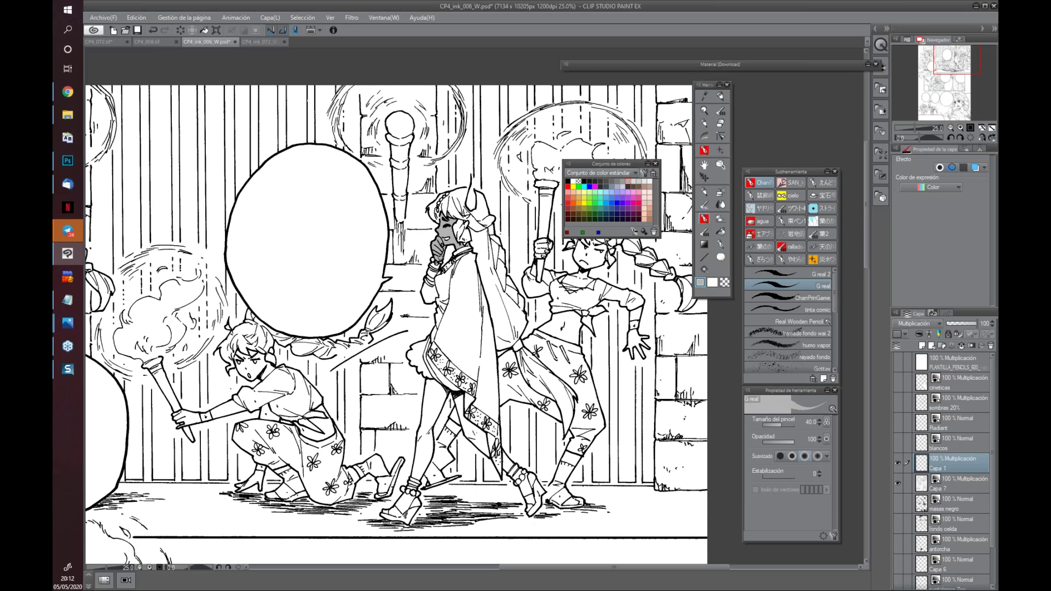
left_click_drag(404, 495, 408, 505)
left_click_drag(522, 481, 524, 493)
mouse_move(344, 451)
left_mouse_down()
mouse_move(585, 271)
mouse_move(608, 98)
left_mouse_up()
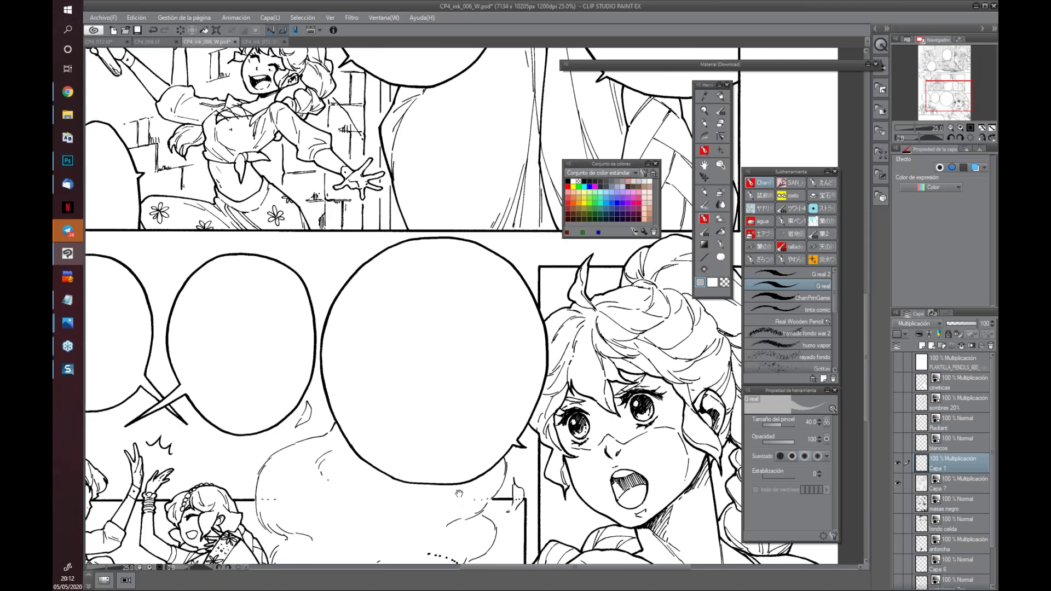
mouse_move(371, 357)
left_mouse_down()
mouse_move(366, 366)
mouse_move(383, 347)
left_mouse_up()
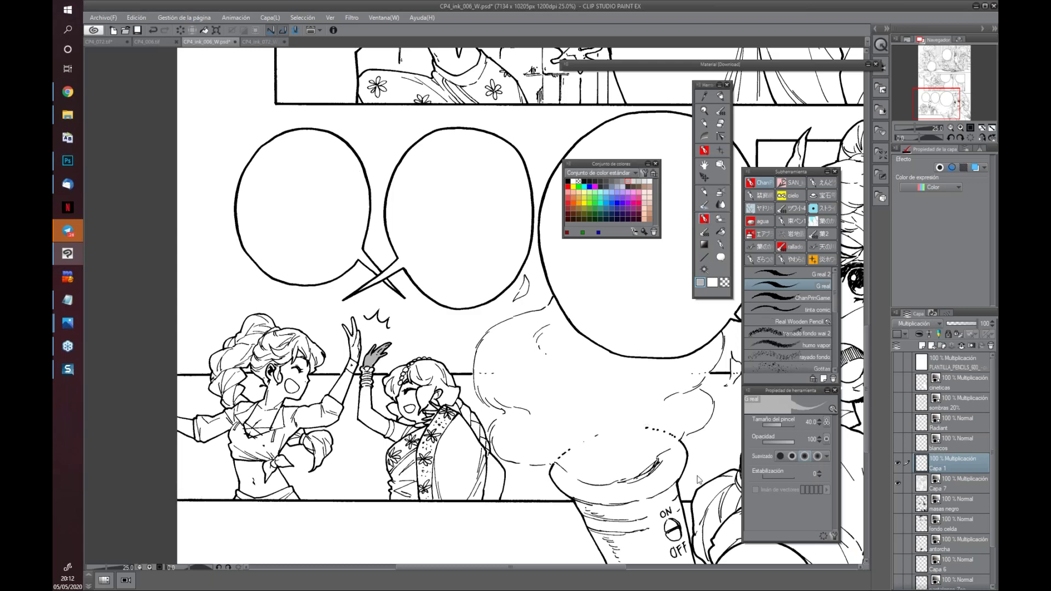
scroll(637, 394, "down", 5)
Hide layer Capa 1 and show the 'ropa, piel indira' layer
left_click_drag(602, 328, 424, 309)
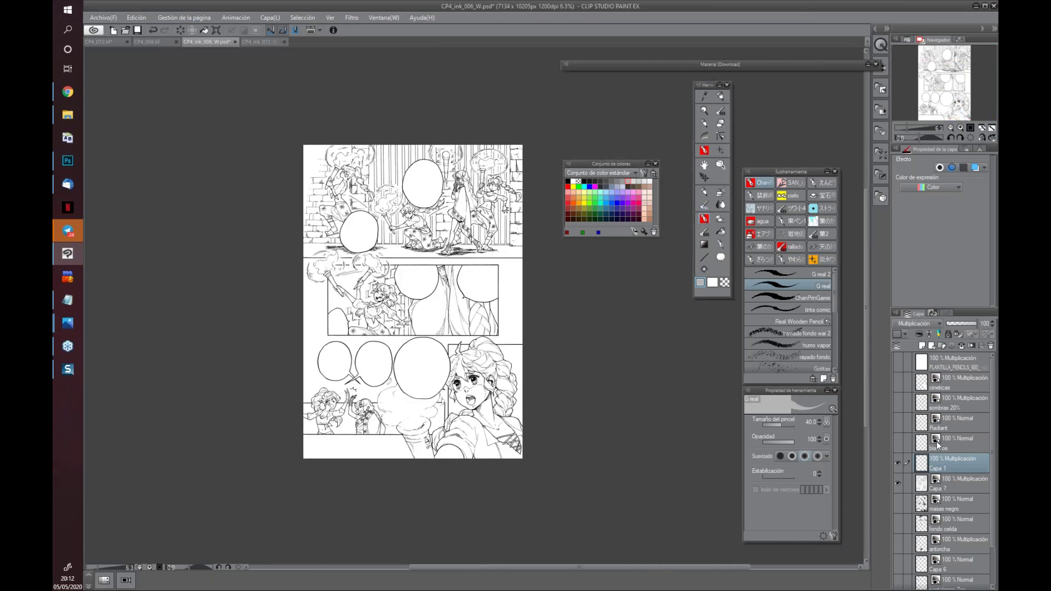
left_click(898, 463)
scroll(992, 422, "down", 2)
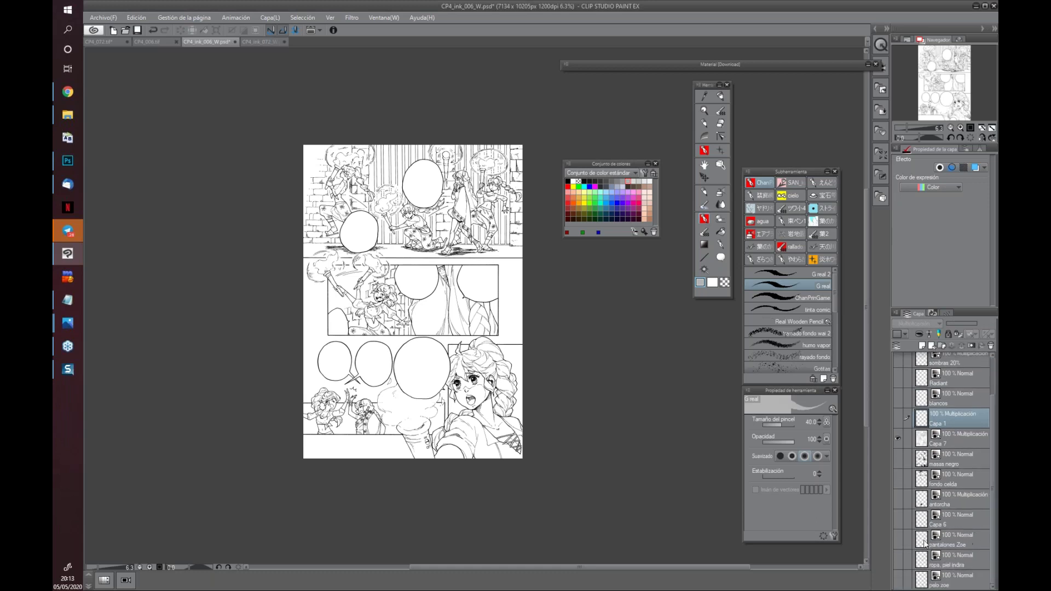
left_click(898, 560)
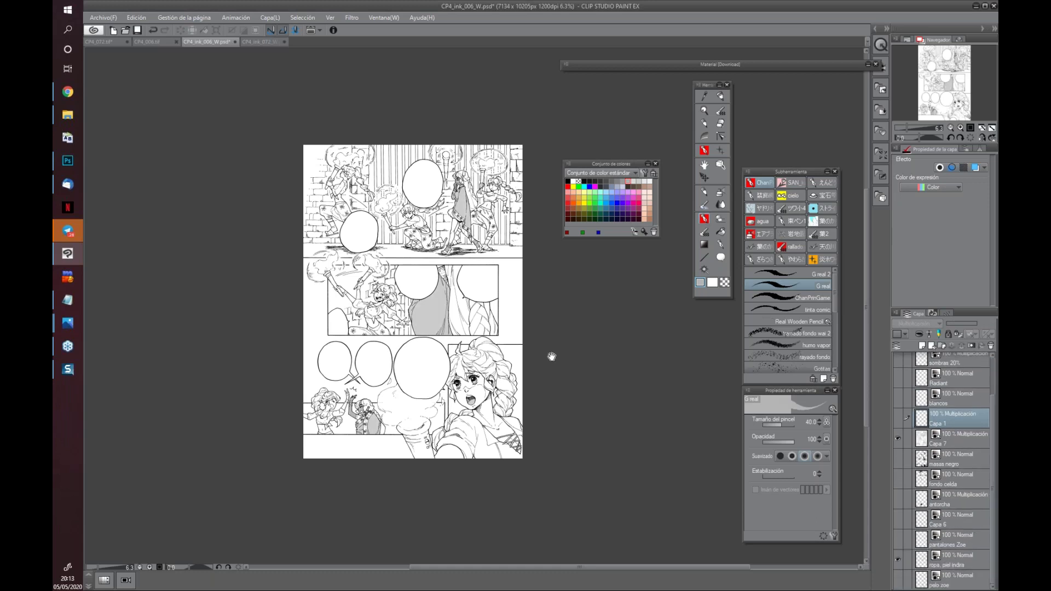
Review the grey clothing fills from the top panel down to the lamp girl's close-up
left_click_drag(552, 364, 571, 408)
scroll(591, 418, "up", 3)
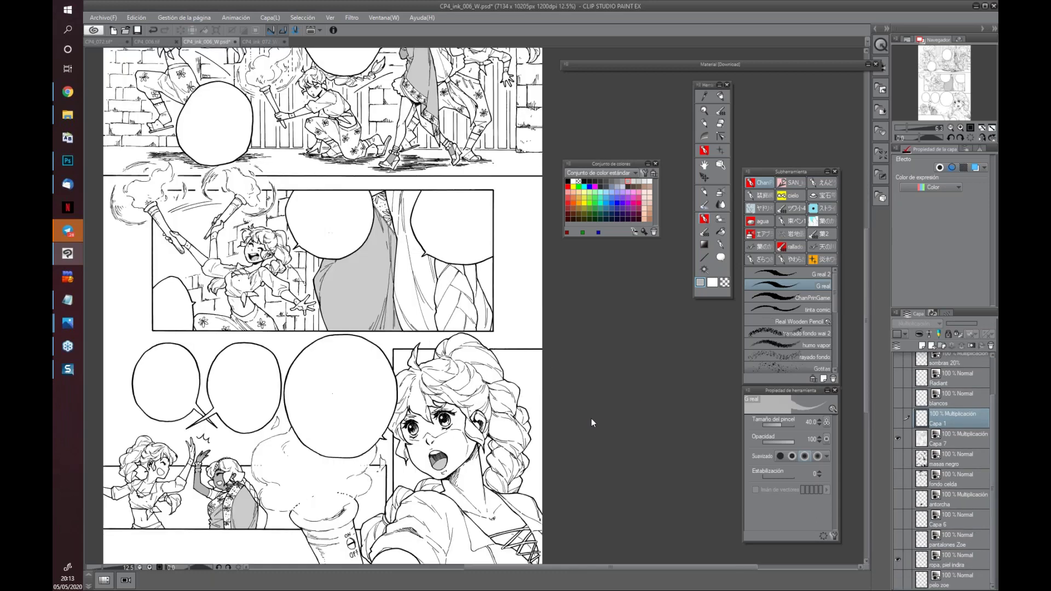
scroll(591, 418, "up", 3)
mouse_move(281, 170)
left_mouse_down()
mouse_move(440, 176)
mouse_move(427, 421)
mouse_move(405, 547)
mouse_move(388, 442)
mouse_move(416, 137)
left_mouse_up()
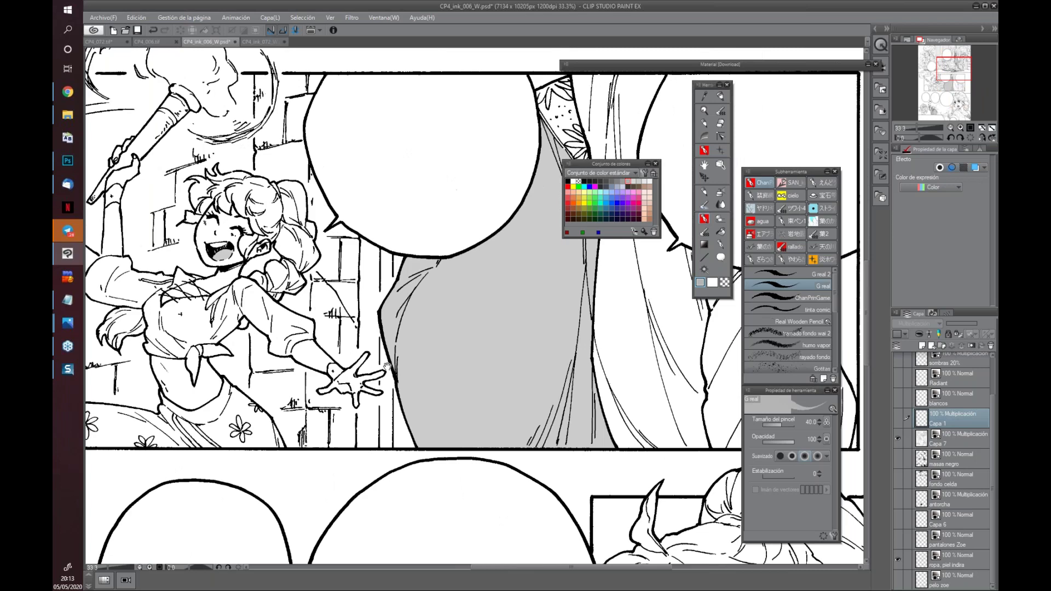
left_click_drag(416, 520, 470, 136)
left_click_drag(471, 548, 536, 219)
scroll(536, 438, "down", 2)
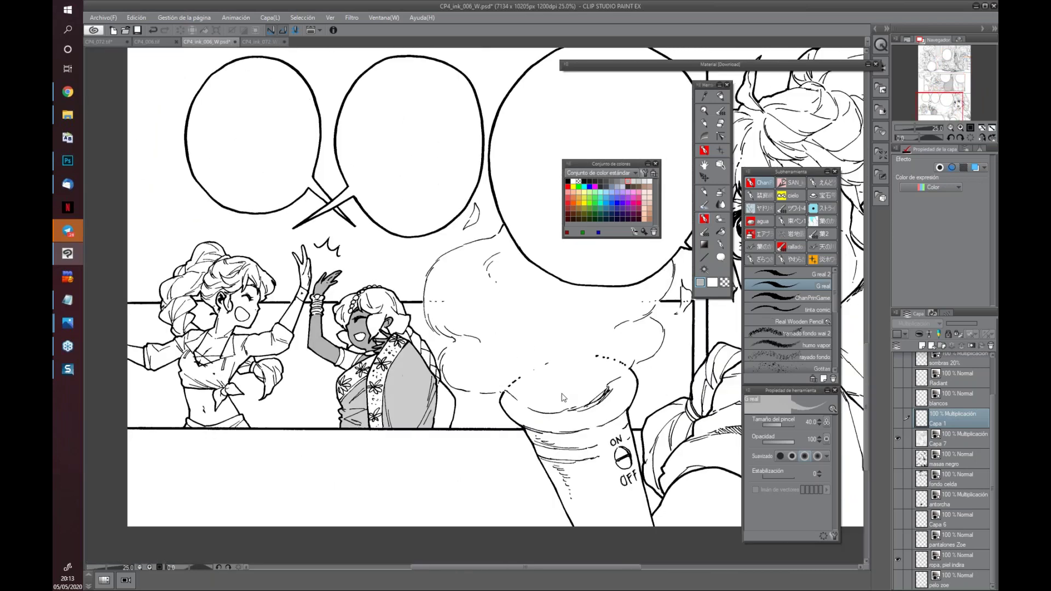
scroll(537, 438, "down", 2)
left_click_drag(575, 351, 416, 368)
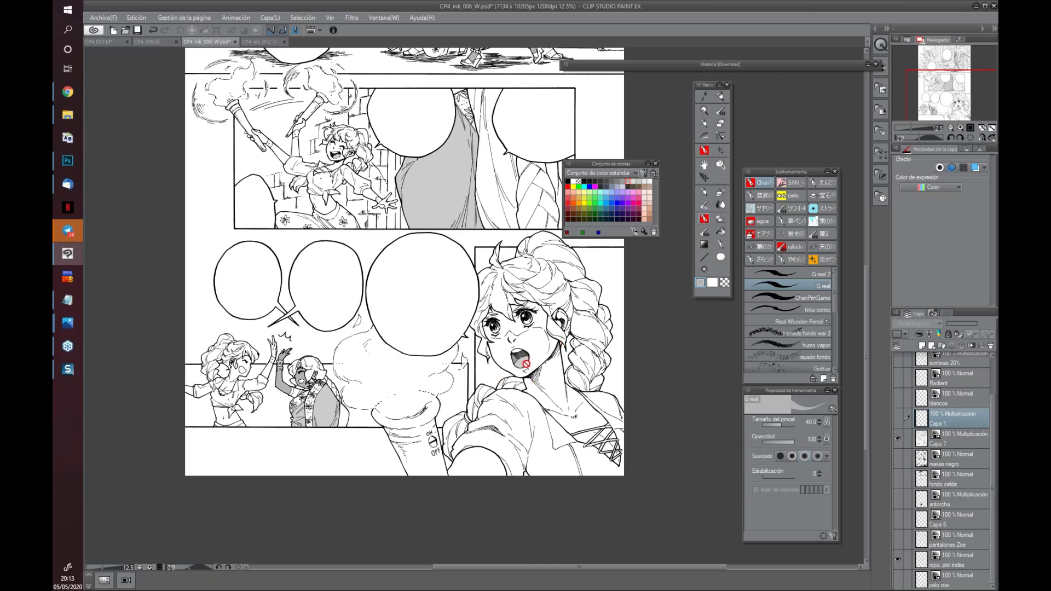
scroll(655, 458, "up", 3)
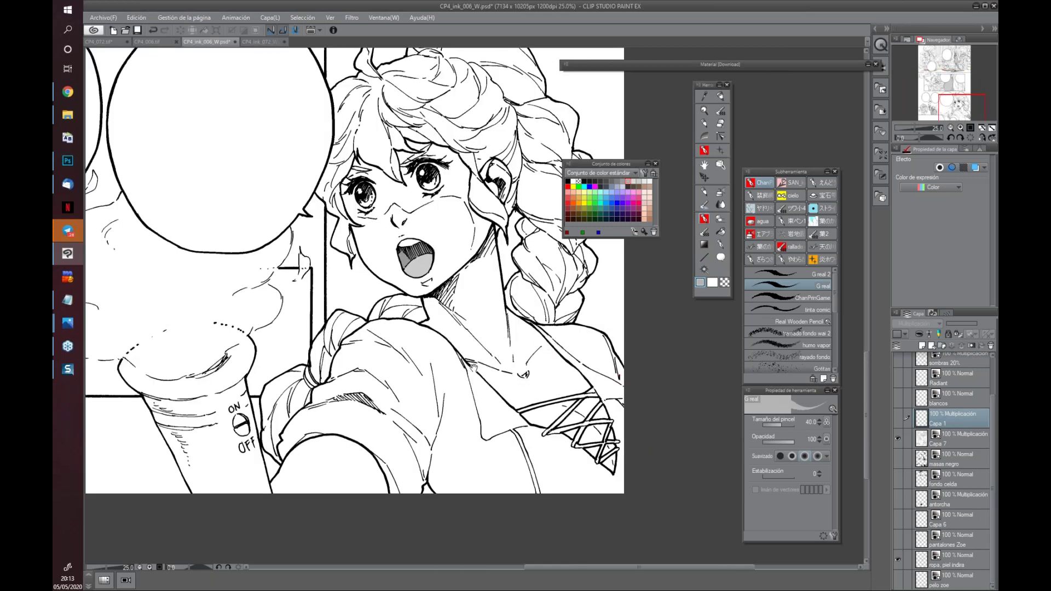
left_click_drag(367, 327, 440, 431)
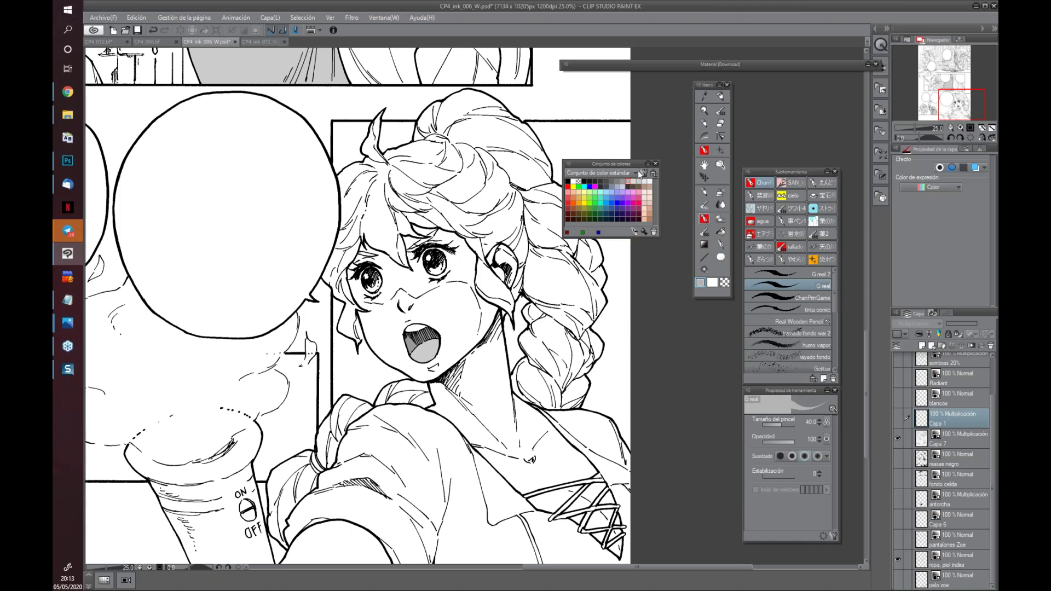
Pick a darker grey, make Capa 1 visible again and enlarge the brush to 120
left_click_drag(579, 327, 576, 275)
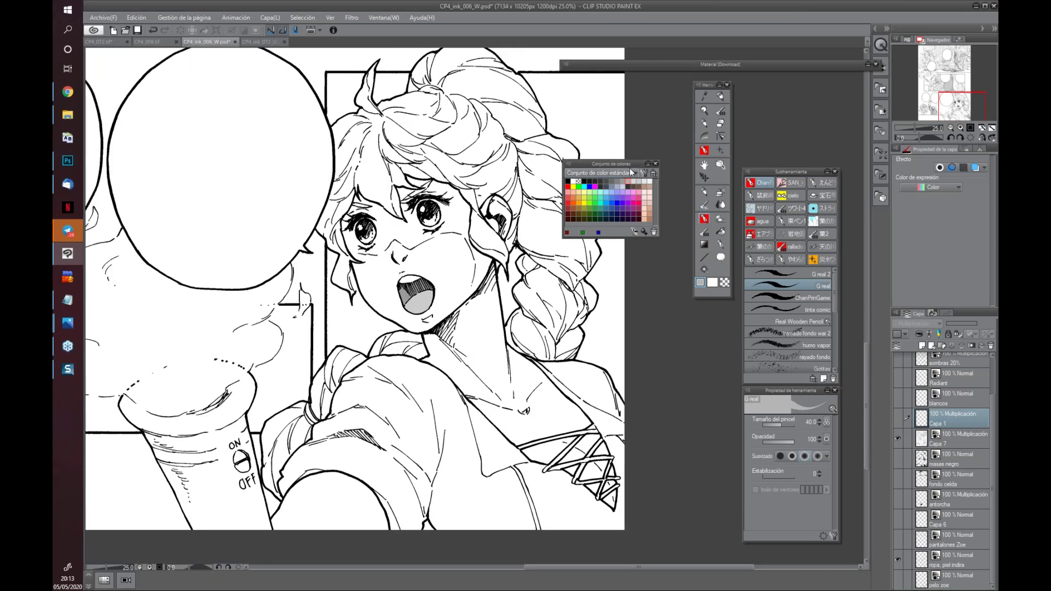
left_click(617, 182)
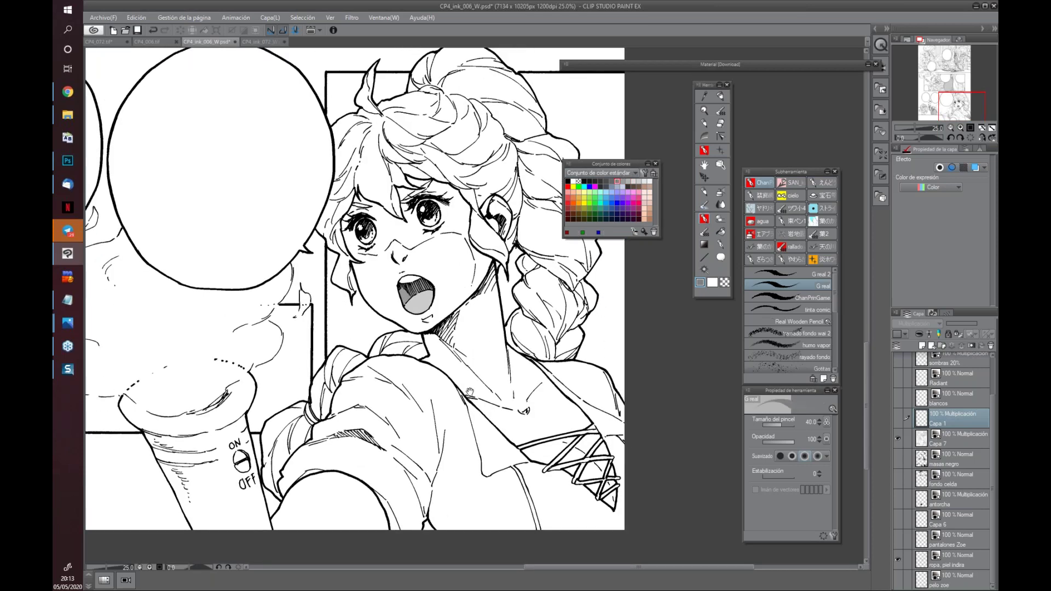
left_click_drag(470, 393, 547, 338)
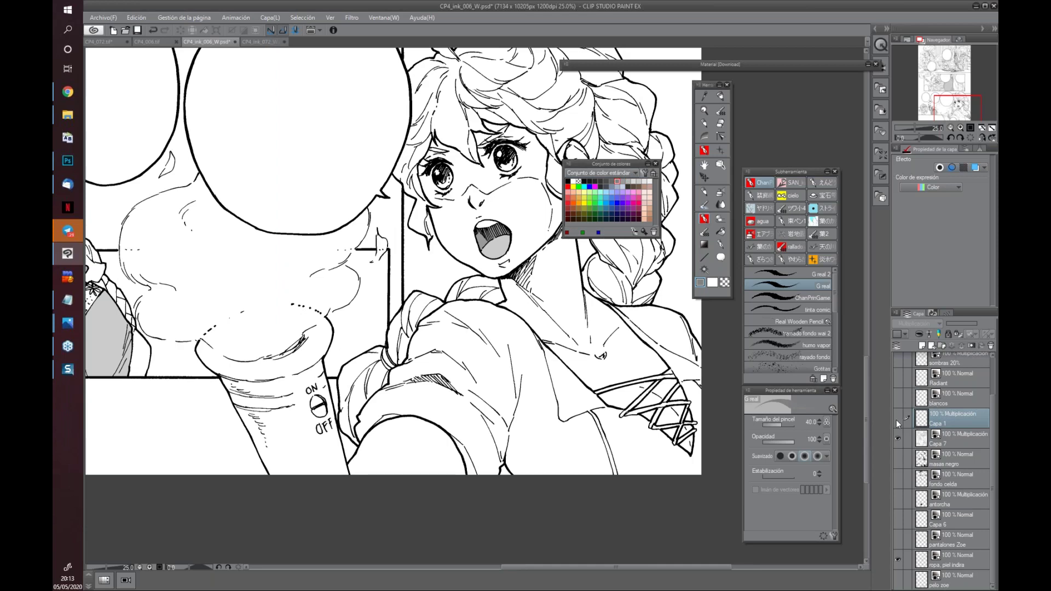
left_click(897, 418)
mouse_move(582, 262)
left_mouse_down()
mouse_move(478, 354)
mouse_move(567, 300)
left_mouse_up()
key("bracketright")
key("bracketright")
key("bracketright")
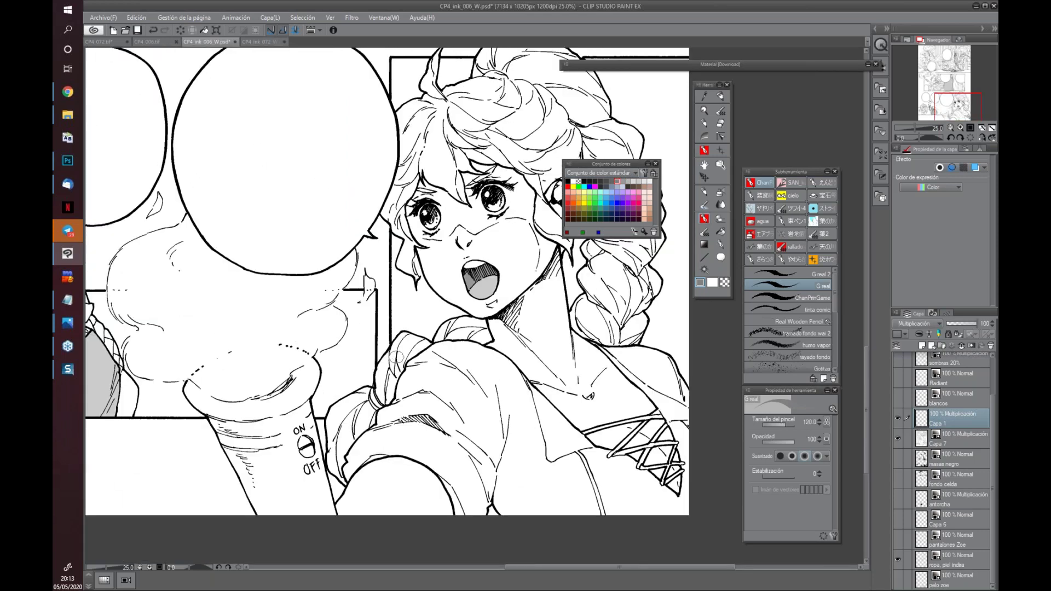
Shade the girl's sleeve, shoulder, bow top, hair and braid grey
mouse_move(372, 393)
left_mouse_down()
mouse_move(333, 407)
mouse_move(342, 480)
mouse_move(347, 422)
mouse_move(370, 402)
mouse_move(364, 432)
mouse_move(374, 378)
mouse_move(385, 405)
mouse_move(396, 357)
left_mouse_up()
mouse_move(403, 338)
left_mouse_down()
mouse_move(416, 353)
mouse_move(420, 339)
mouse_move(465, 320)
mouse_move(438, 337)
mouse_move(482, 324)
mouse_move(486, 339)
mouse_move(436, 339)
mouse_move(347, 368)
left_mouse_up()
left_click_drag(489, 412, 432, 425)
mouse_move(500, 312)
left_mouse_down()
mouse_move(438, 306)
mouse_move(503, 315)
mouse_move(445, 296)
mouse_move(501, 306)
mouse_move(473, 336)
mouse_move(449, 311)
mouse_move(446, 359)
mouse_move(492, 314)
mouse_move(508, 325)
mouse_move(481, 361)
mouse_move(446, 361)
mouse_move(433, 345)
mouse_move(437, 377)
mouse_move(474, 383)
mouse_move(498, 363)
left_mouse_up()
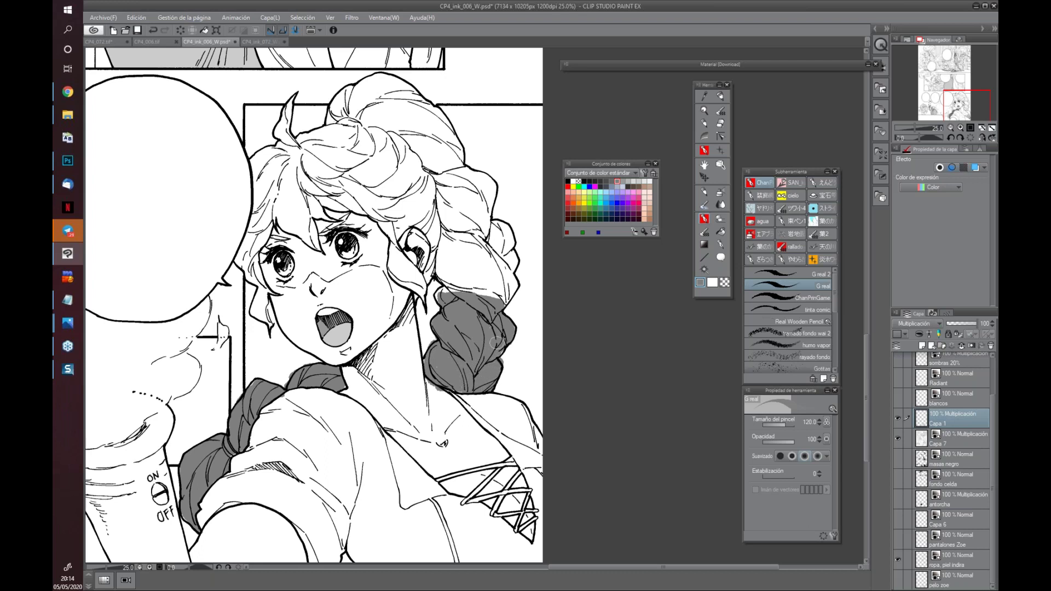
left_click_drag(441, 448, 484, 418)
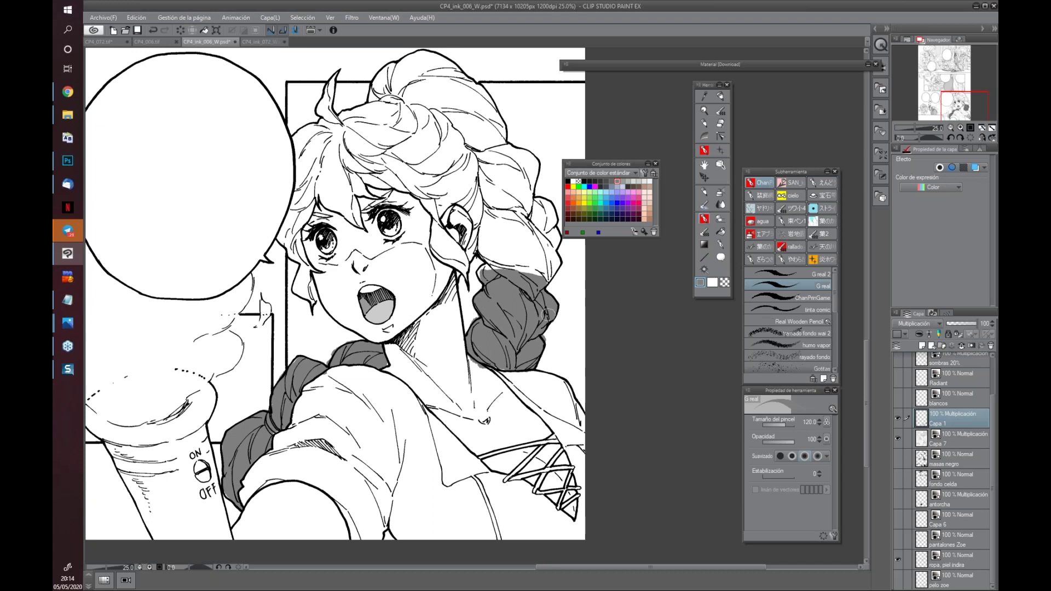
left_click_drag(444, 396, 469, 389)
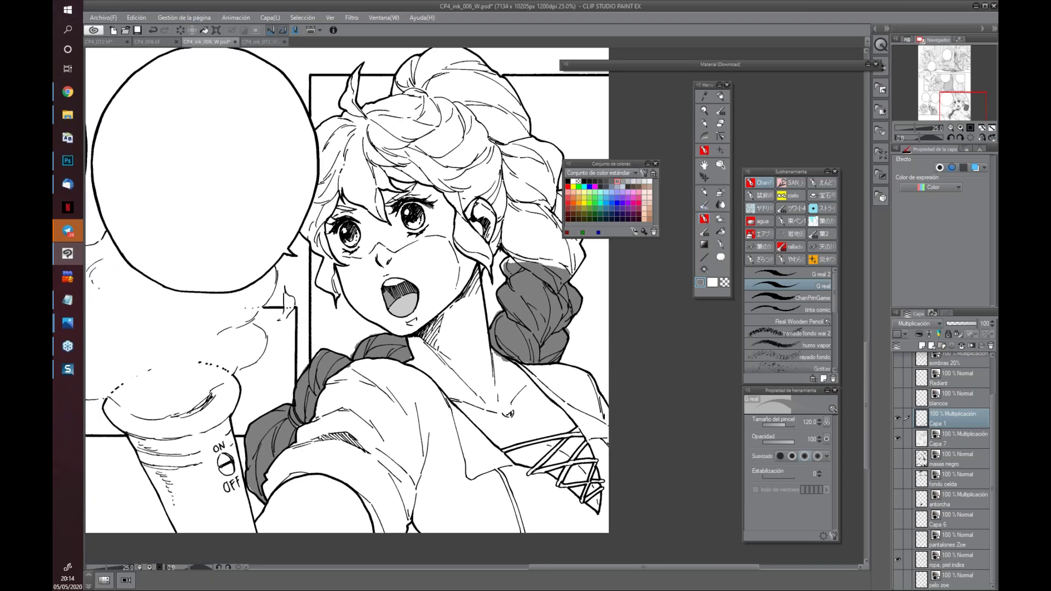
Auto Select both braid shadow blobs, temporarily isolating the shading layer
left_click(703, 270)
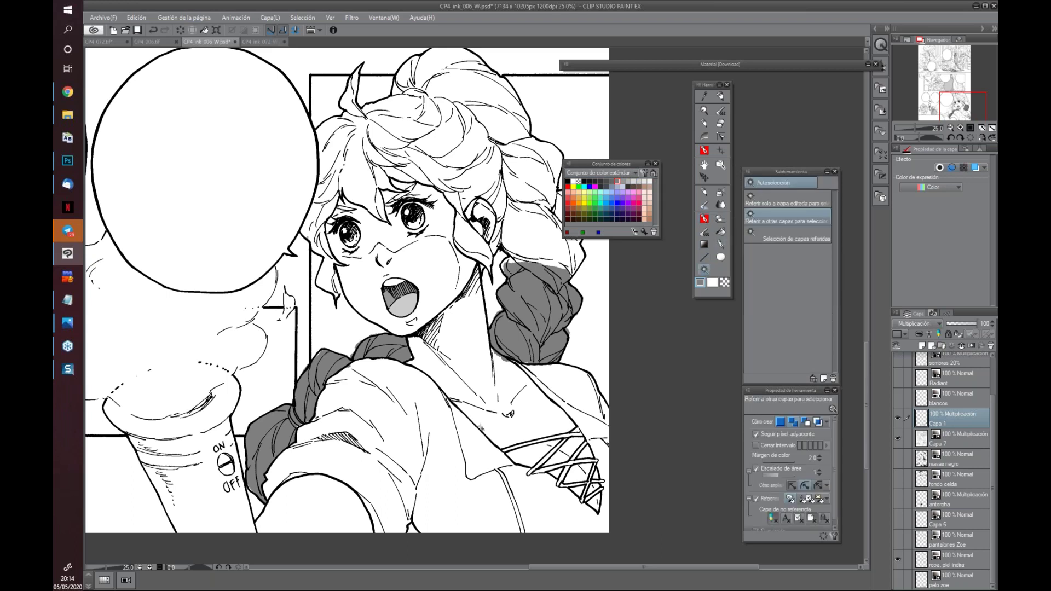
left_click_drag(537, 290, 505, 268)
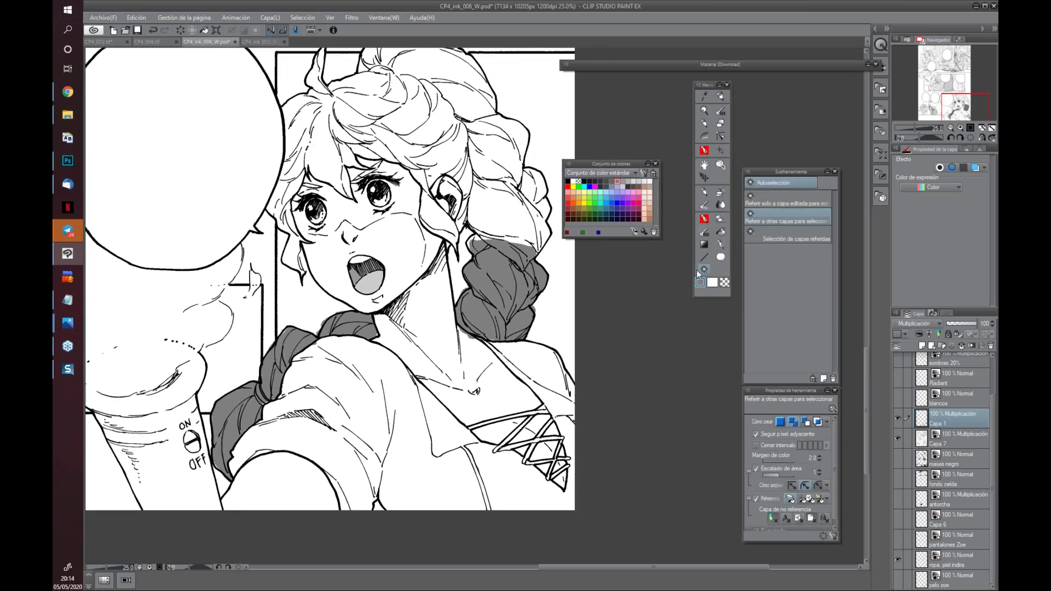
left_click(495, 286)
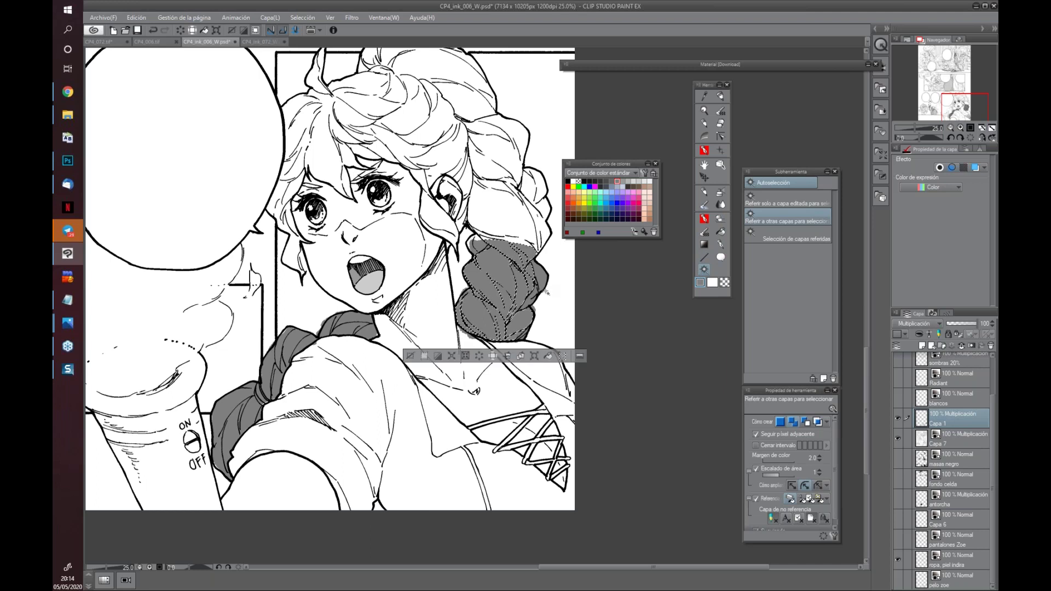
key("ctrl+d")
left_click(897, 438, "alt")
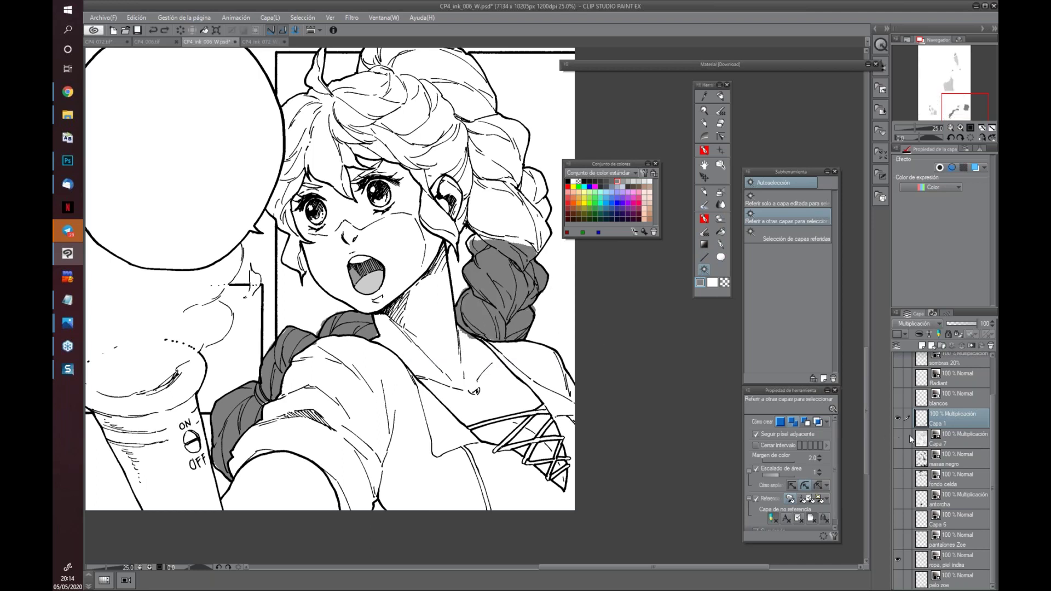
left_click(508, 281)
left_click(313, 341, "shift")
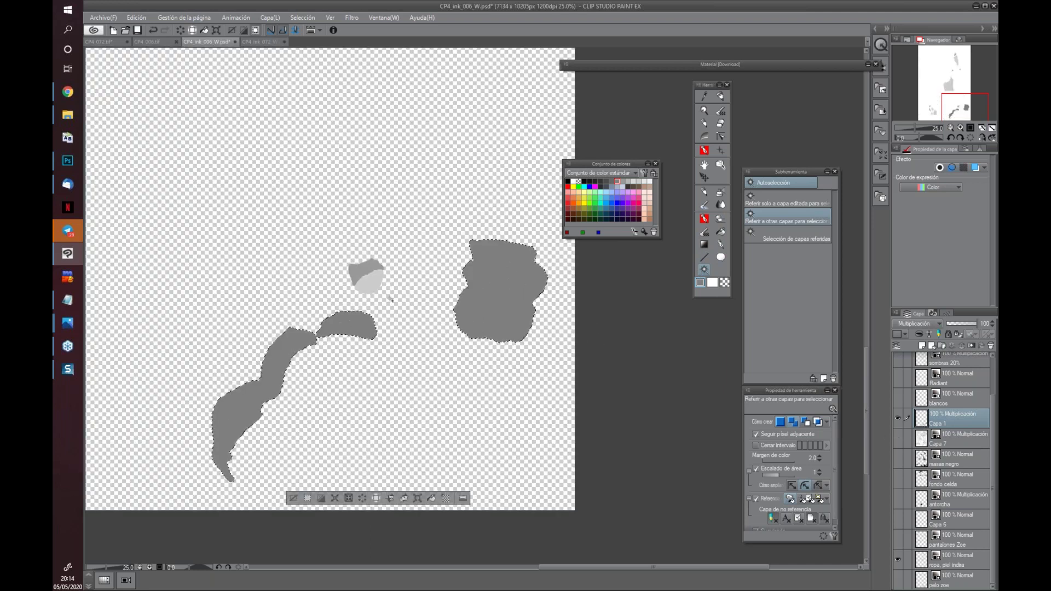
left_click(898, 438, "alt")
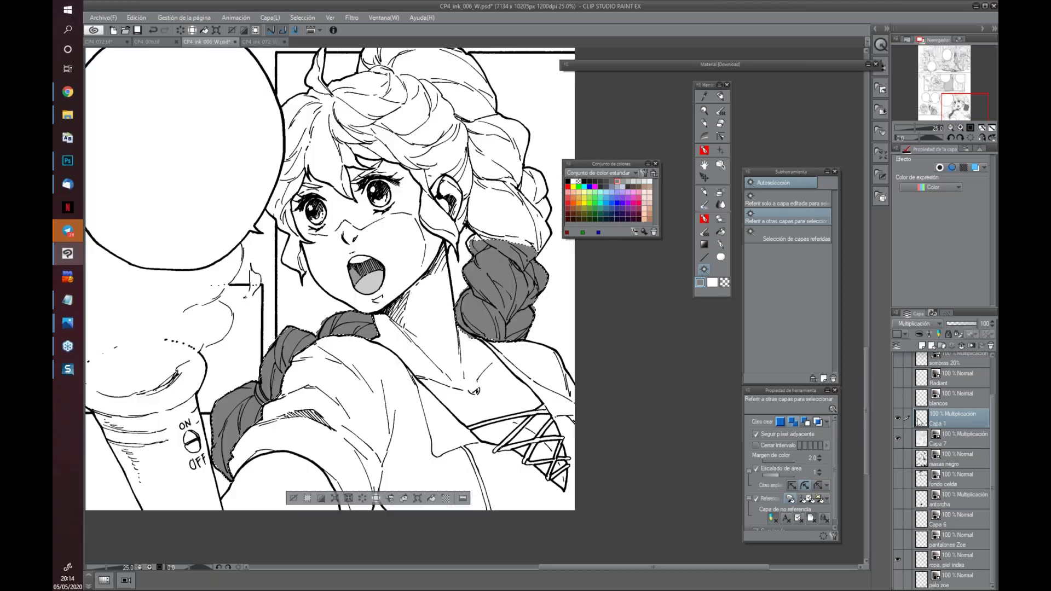
Delete the grey fill inside the selected shadows and switch to the lighter 153 grey
left_click_drag(572, 314, 588, 292)
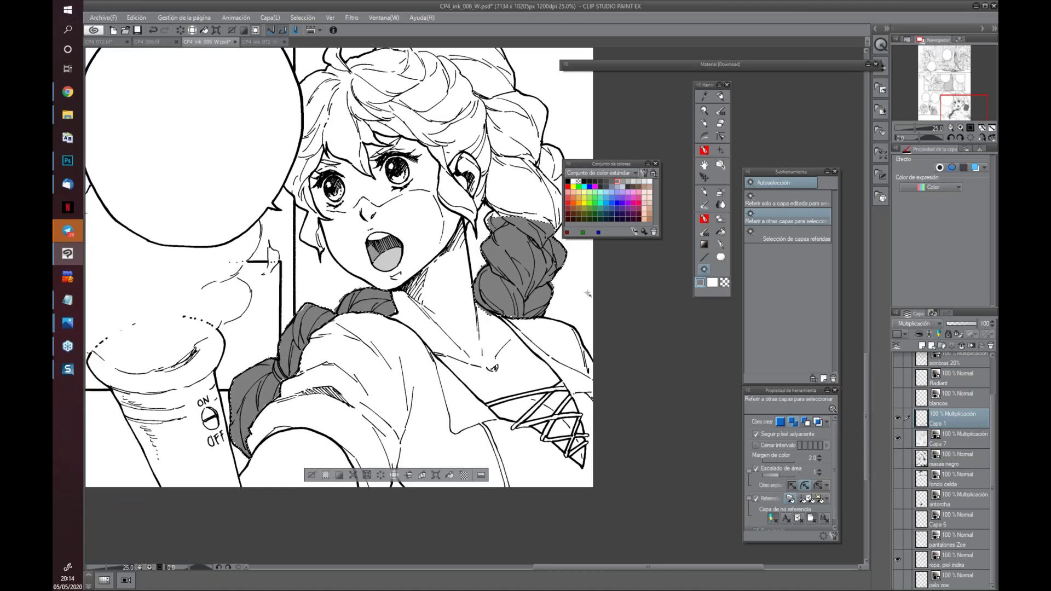
key("Delete")
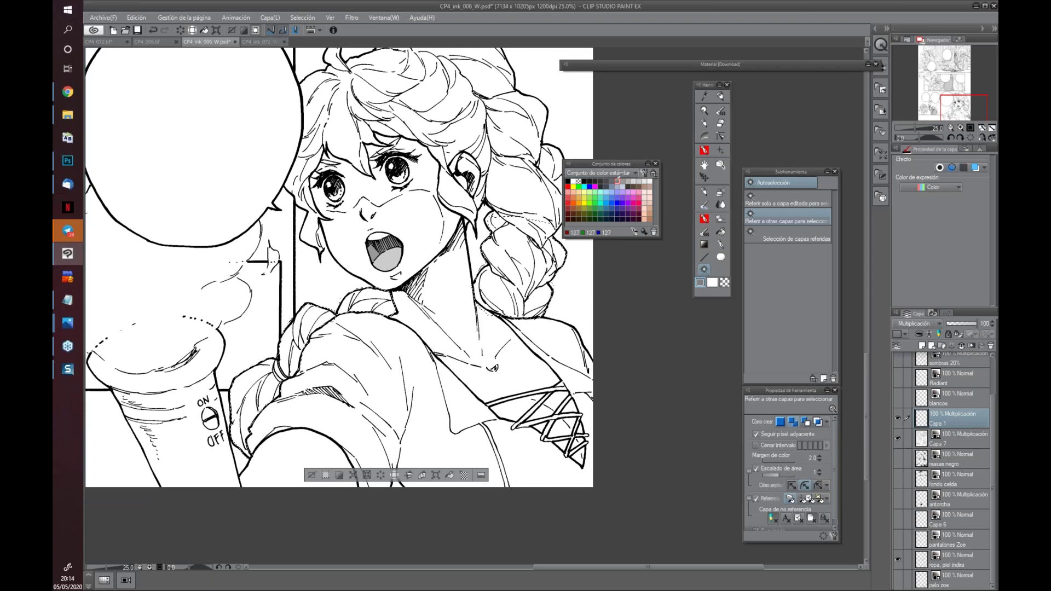
left_click(622, 182)
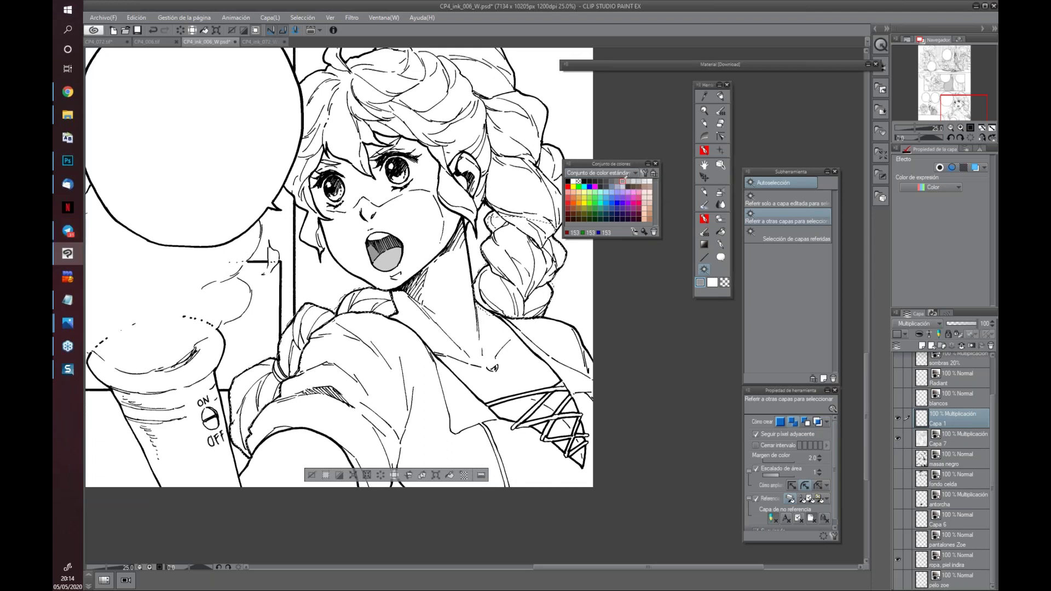
left_click(704, 244)
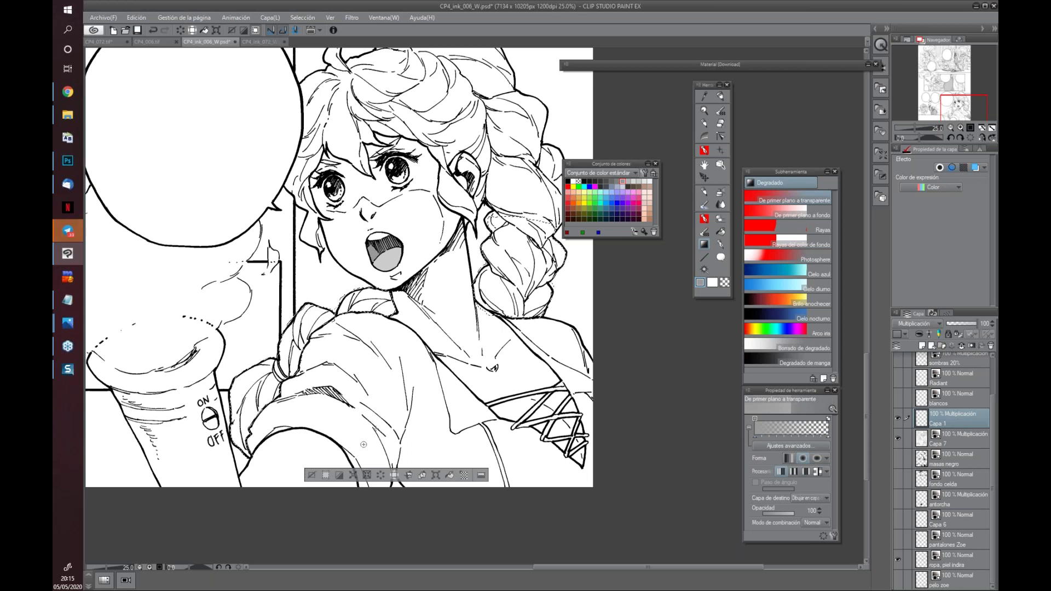
Sweep a linear foreground-to-transparent grey gradient across the scarf and braid, then deselect
left_click(788, 459)
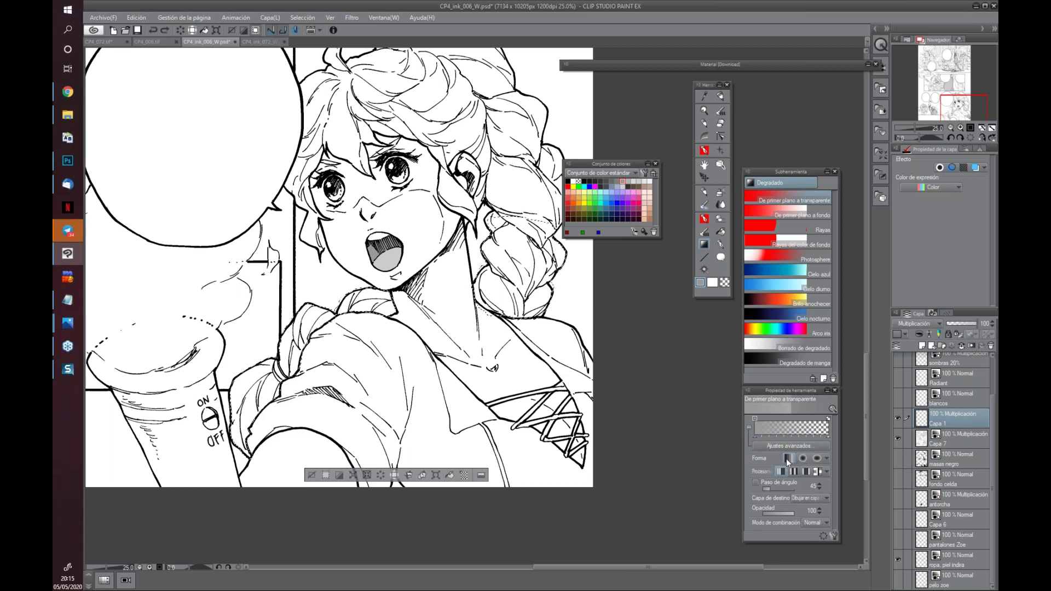
left_click_drag(415, 408, 528, 233)
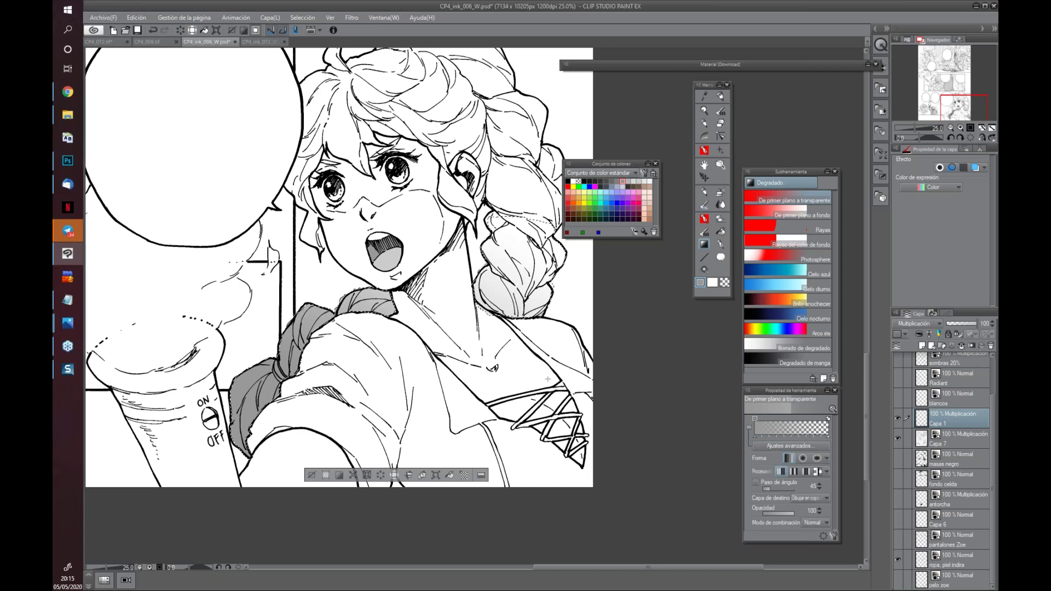
key("ctrl+d")
Toggle Capa 1's visibility and turn on the pelo zoe hair shading layer
scroll(580, 448, "down", 2)
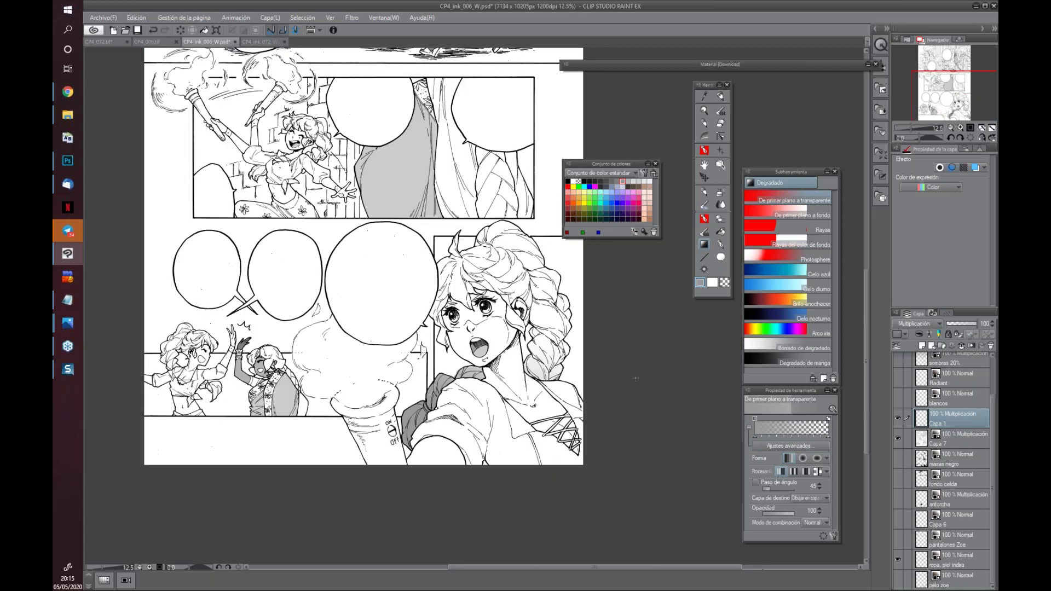
mouse_move(621, 425)
left_mouse_down()
mouse_move(514, 442)
mouse_move(549, 441)
left_mouse_up()
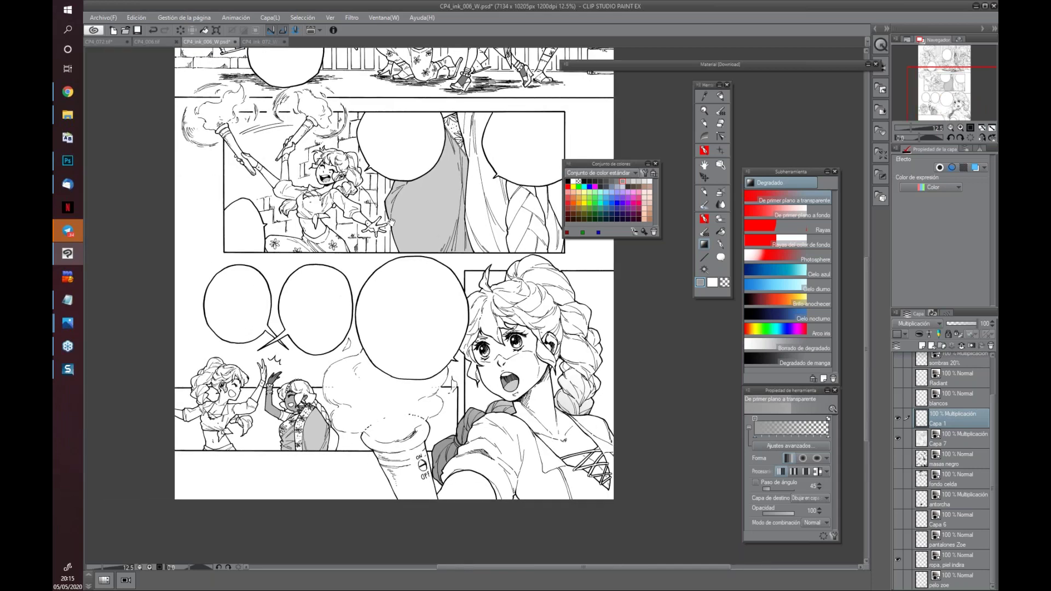
left_click_drag(391, 222, 405, 254)
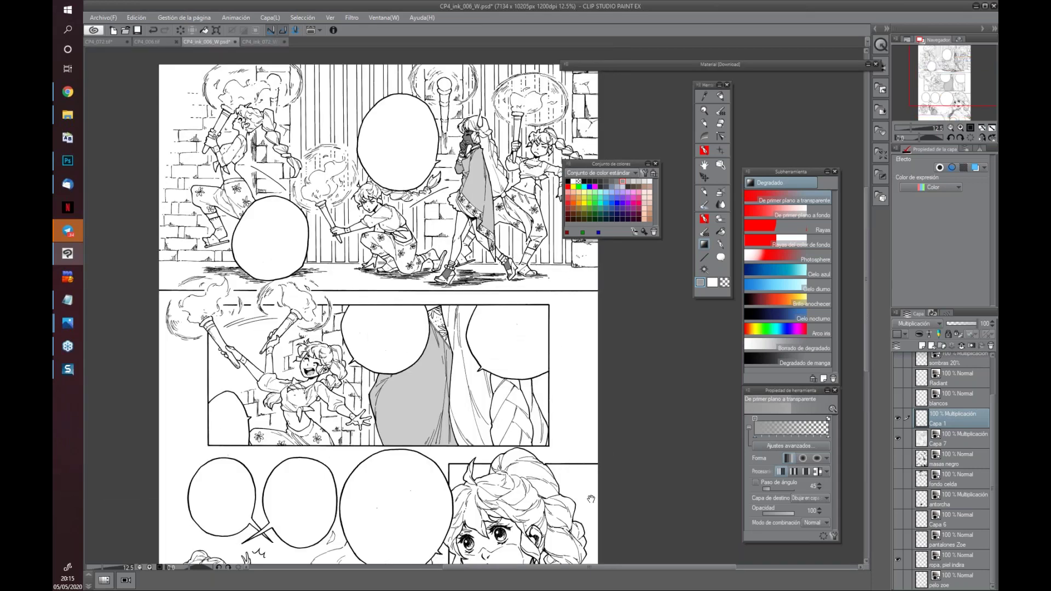
left_click_drag(405, 255, 393, 157)
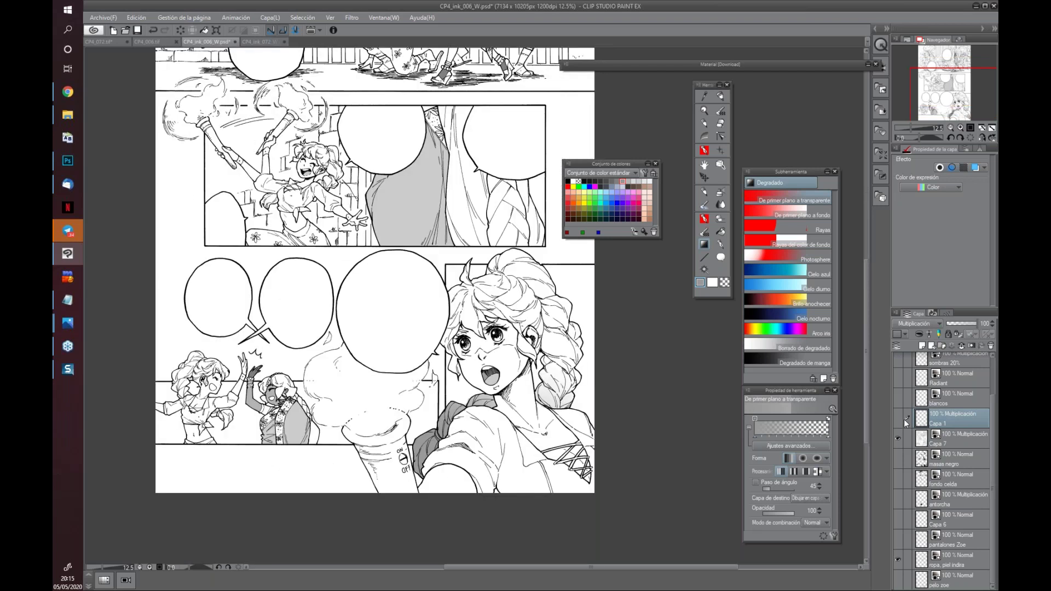
left_click(905, 418)
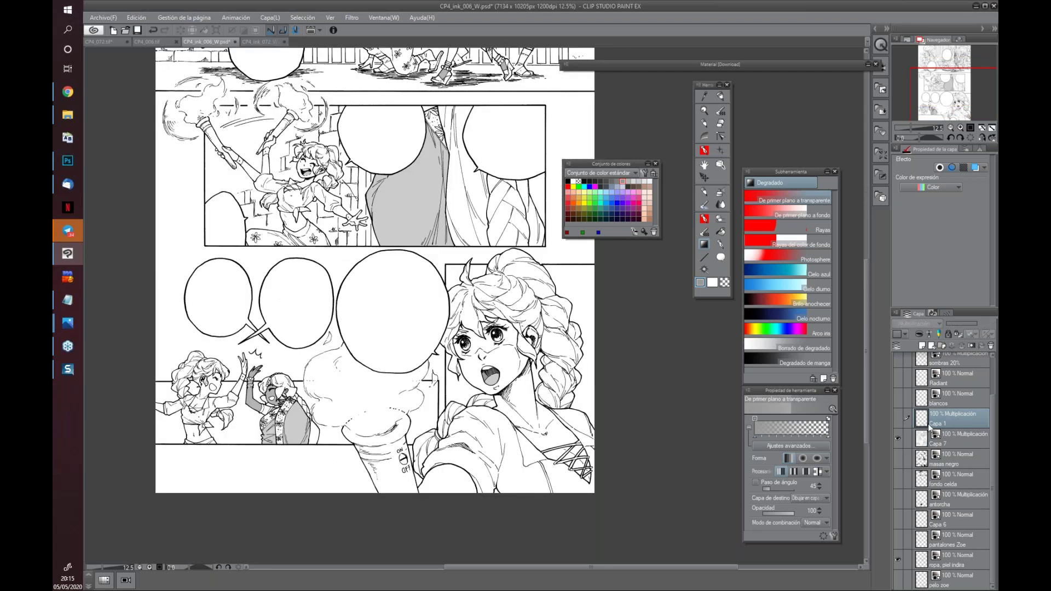
left_click(898, 580)
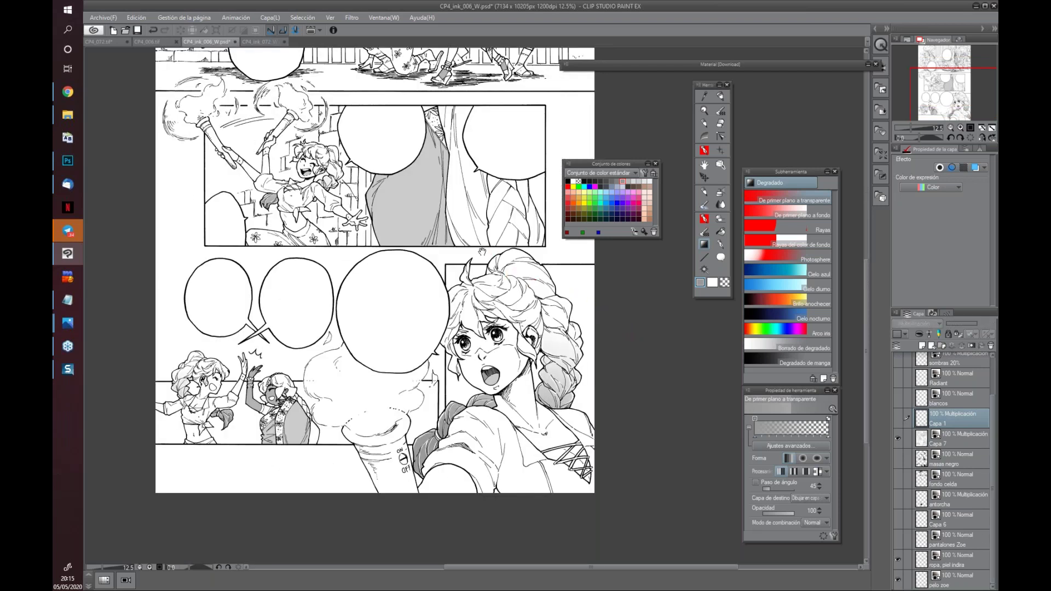
Pan from the high-fiving girls to the crouching and walking girls to check shading
left_click_drag(481, 252, 477, 258)
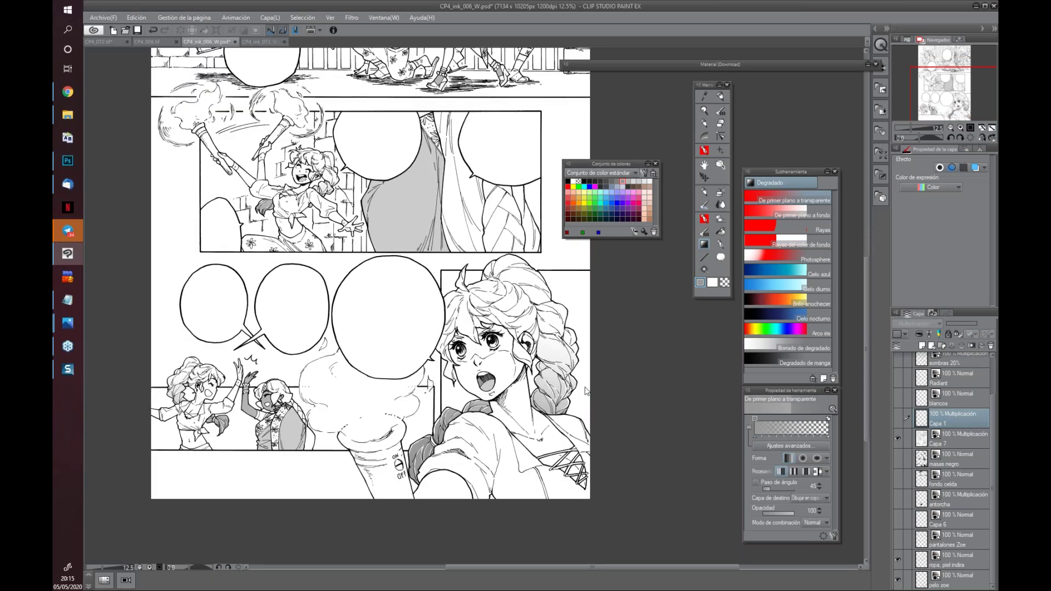
scroll(512, 427, "up", 2)
scroll(493, 404, "up", 1)
scroll(465, 383, "up", 1)
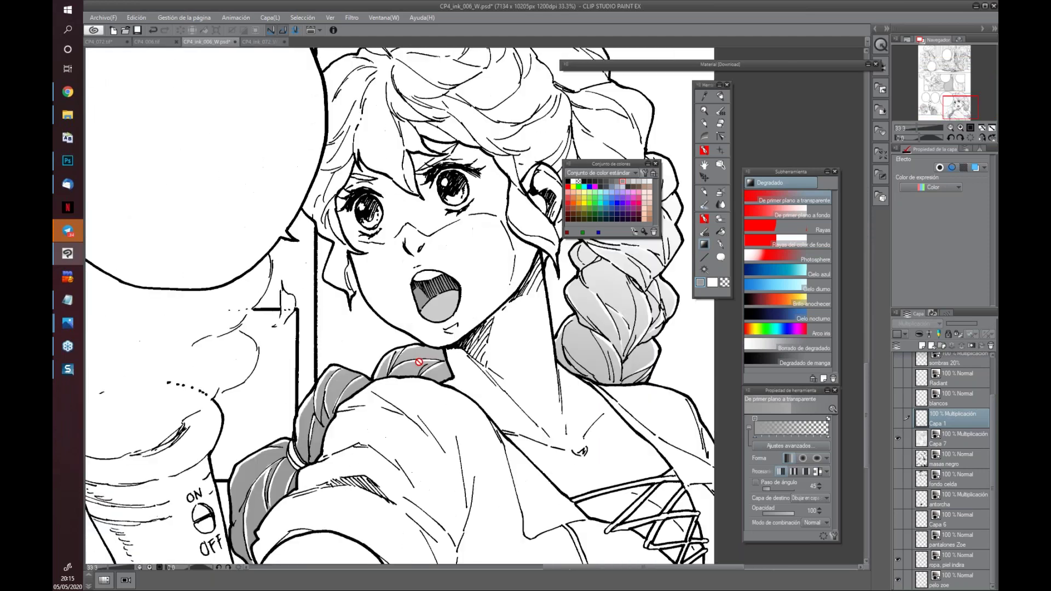
left_click_drag(339, 479, 511, 339)
mouse_move(325, 249)
left_mouse_down()
mouse_move(593, 331)
mouse_move(559, 525)
left_mouse_up()
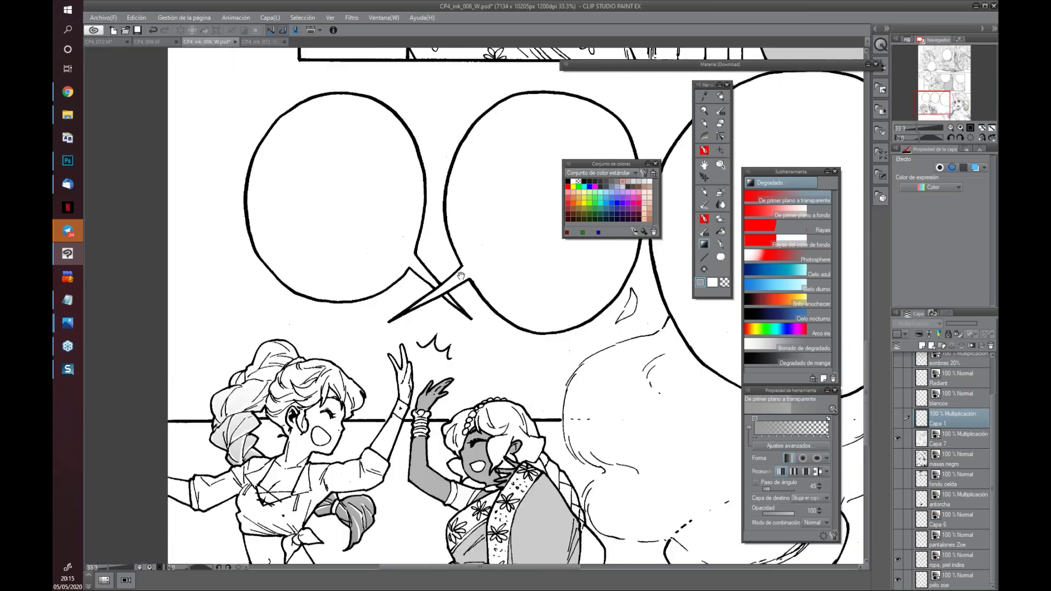
left_click_drag(432, 153, 399, 345)
mouse_move(402, 191)
left_mouse_down()
mouse_move(410, 368)
mouse_move(547, 329)
mouse_move(620, 401)
mouse_move(859, 429)
left_mouse_up()
mouse_move(493, 329)
left_mouse_down()
mouse_move(542, 387)
mouse_move(564, 375)
mouse_move(459, 184)
left_mouse_up()
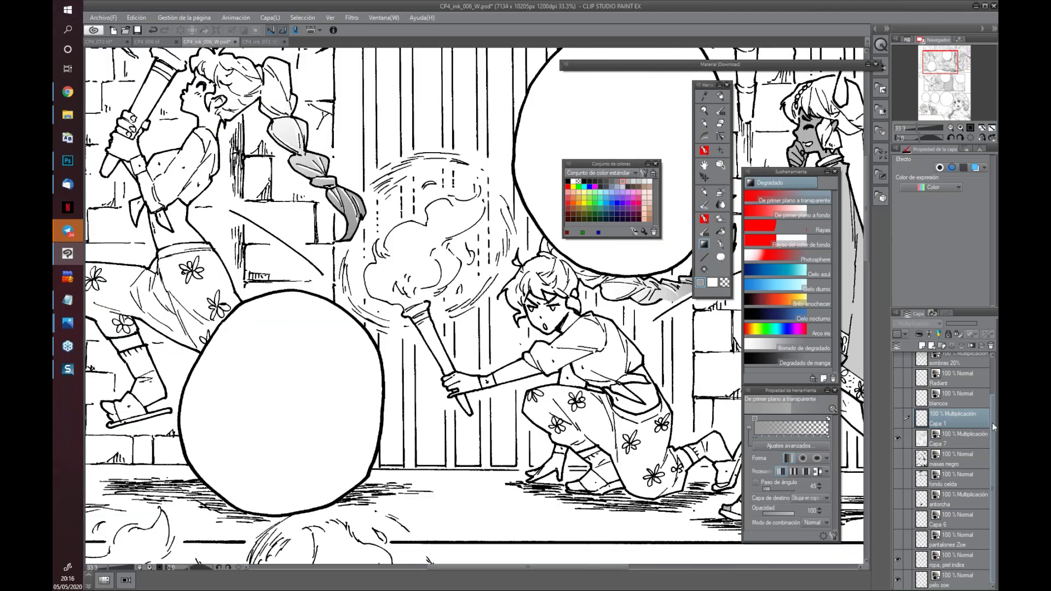
mouse_move(730, 563)
left_mouse_down()
mouse_move(605, 513)
mouse_move(408, 495)
left_mouse_up()
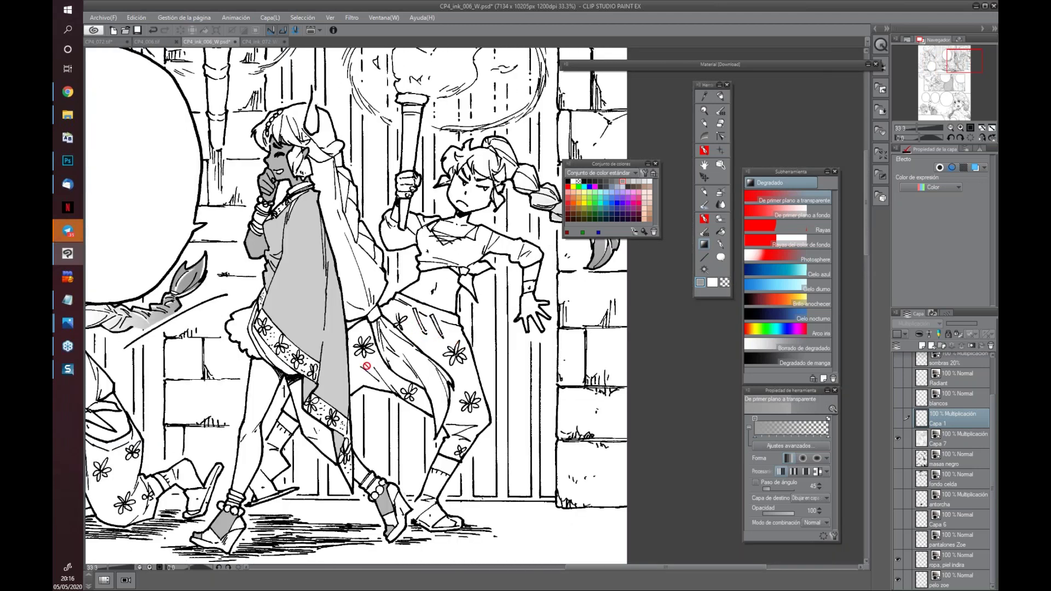
mouse_move(237, 465)
left_mouse_down()
mouse_move(270, 451)
mouse_move(407, 331)
left_mouse_up()
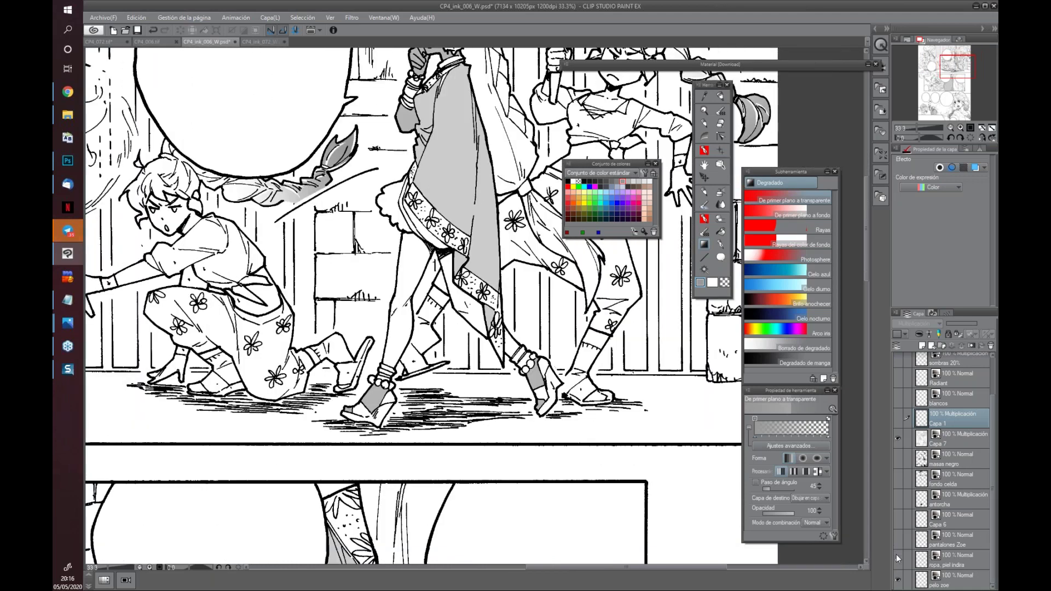
Show the pantalones Zoe pants shading and toggle Capa 6 off and on to compare
left_click(899, 540)
mouse_move(457, 407)
left_mouse_down()
mouse_move(638, 447)
mouse_move(249, 376)
left_mouse_up()
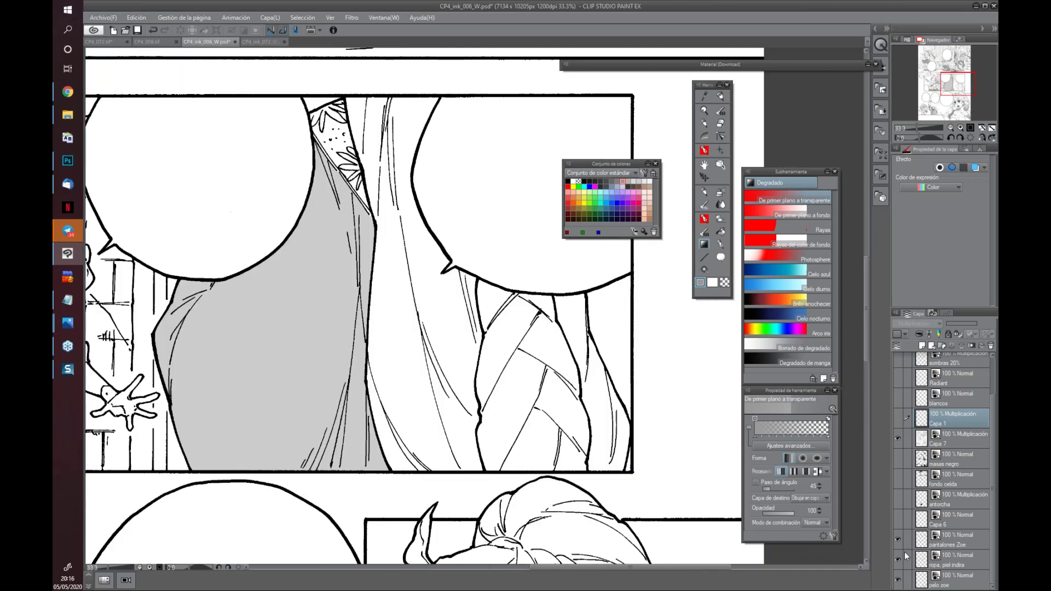
left_click(898, 520)
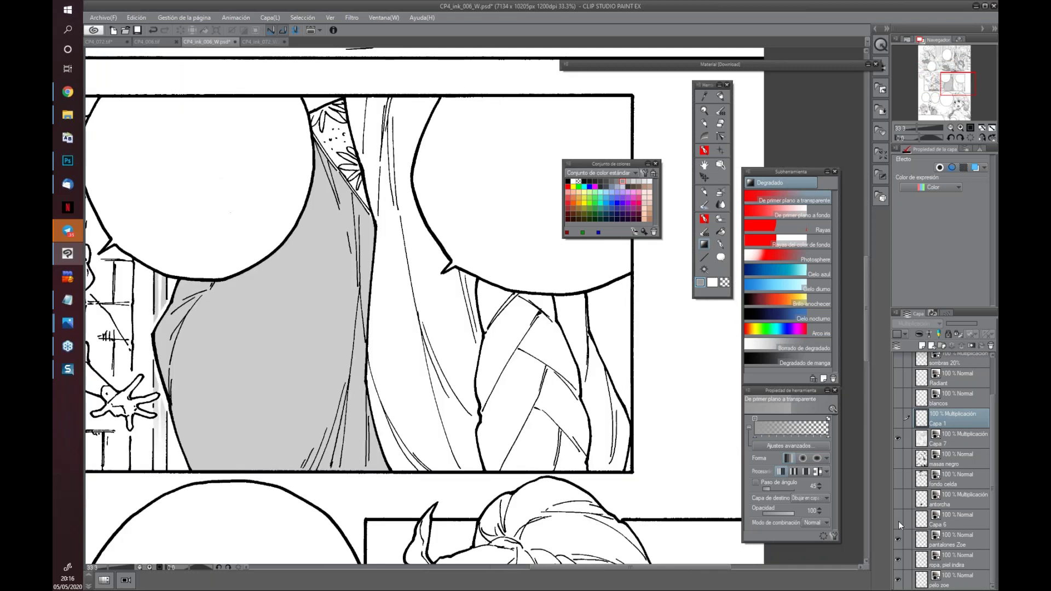
left_click(898, 521)
Turn on Capa 6's grey background shading and frame the torch-bearers panel with its striped door
mouse_move(407, 277)
left_mouse_down()
mouse_move(563, 392)
mouse_move(589, 449)
left_mouse_up()
left_click_drag(383, 137, 394, 438)
left_click_drag(372, 164, 378, 301)
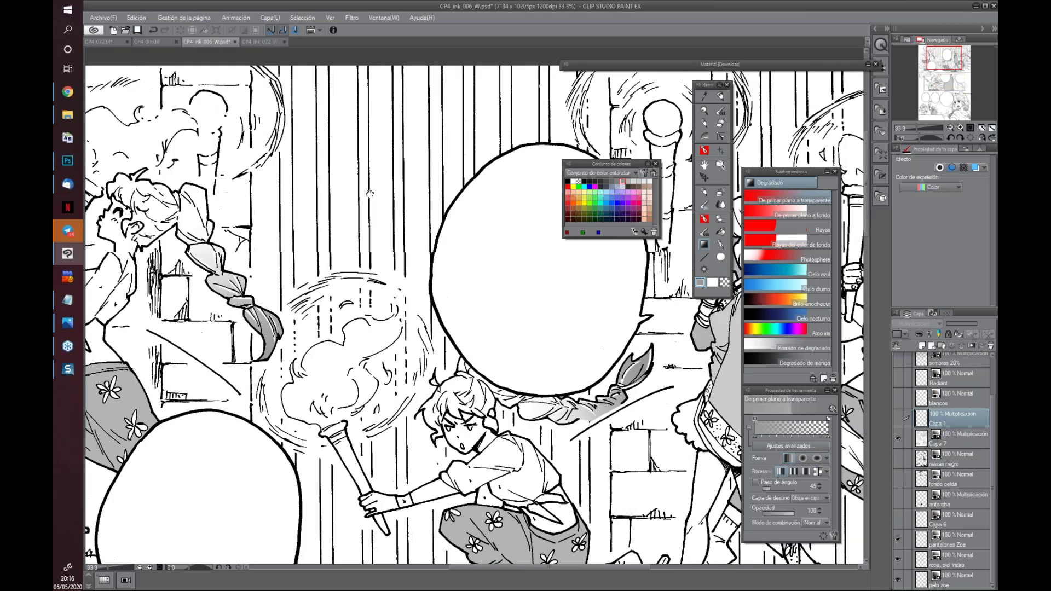
left_click_drag(370, 194, 372, 305)
scroll(593, 383, "down", 1)
mouse_move(490, 392)
left_mouse_down()
mouse_move(496, 438)
mouse_move(537, 394)
mouse_move(511, 462)
mouse_move(486, 445)
left_mouse_up()
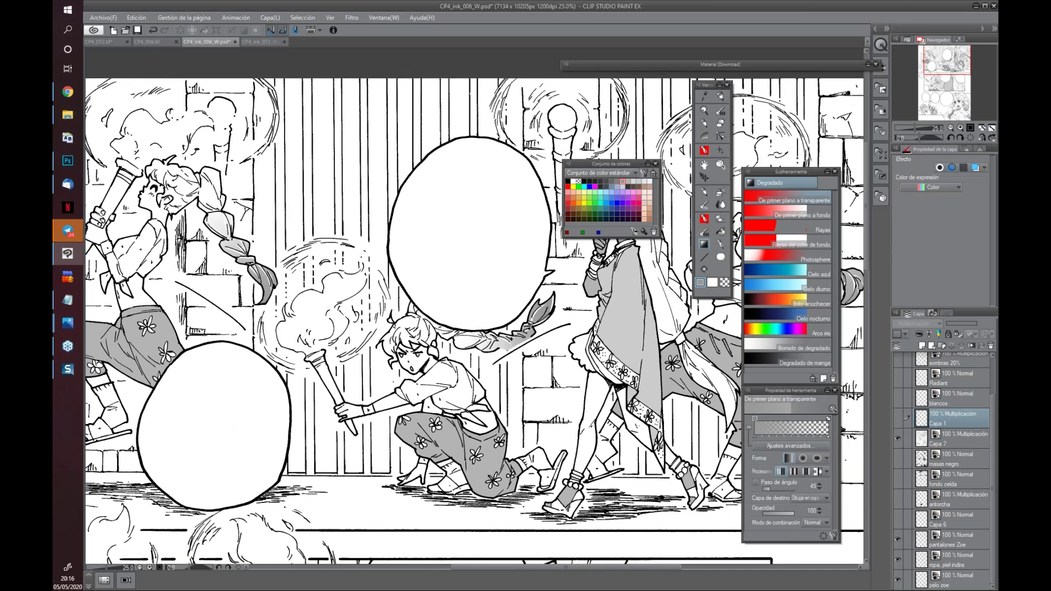
left_click(898, 519)
mouse_move(427, 342)
left_mouse_down()
mouse_move(119, 375)
mouse_move(108, 361)
left_mouse_up()
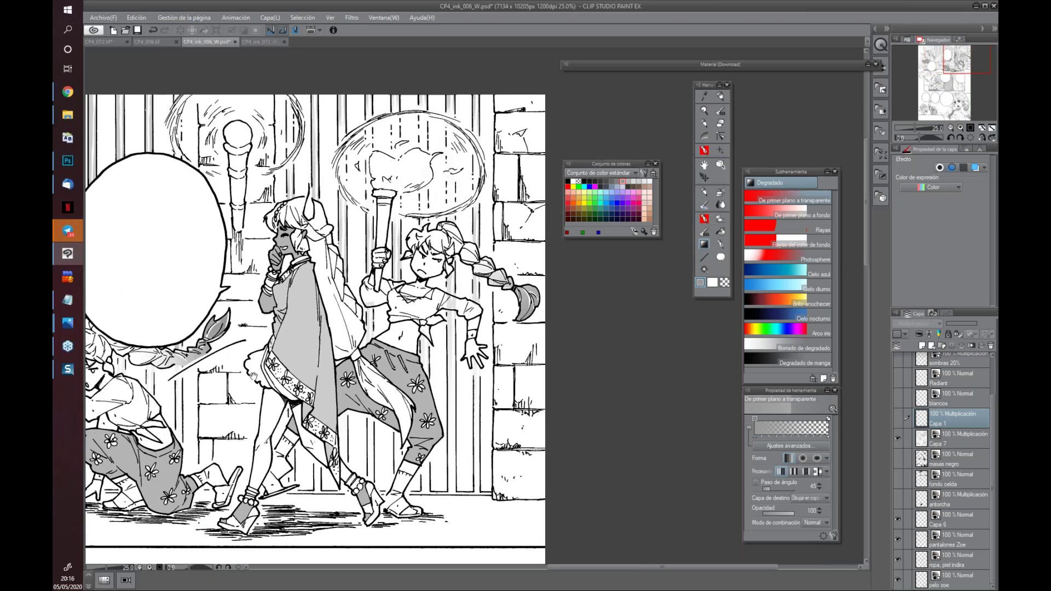
left_click_drag(88, 303, 411, 285)
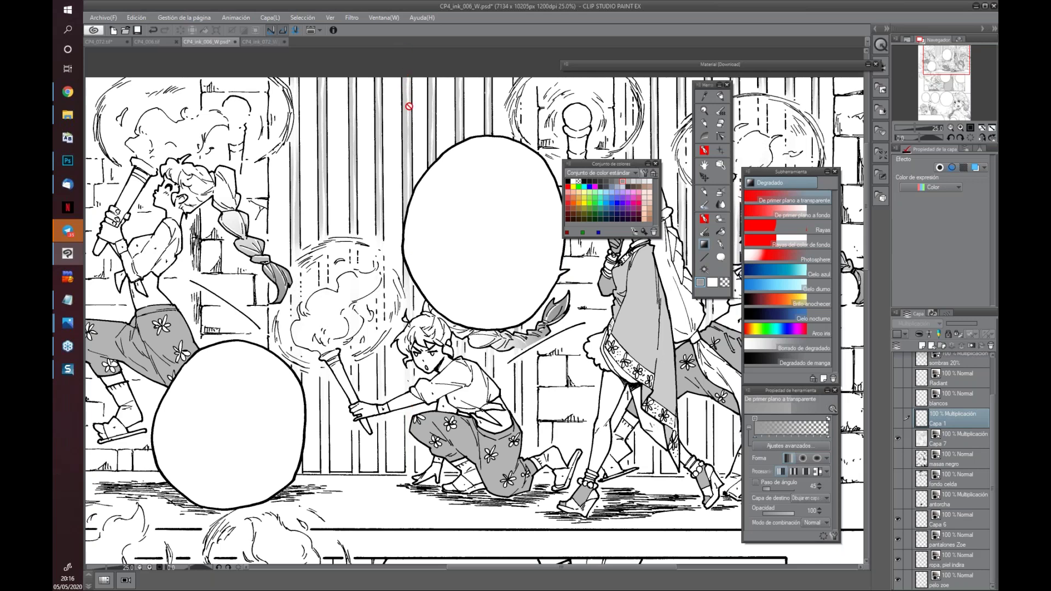
mouse_move(443, 262)
left_mouse_down()
mouse_move(441, 287)
mouse_move(398, 275)
left_mouse_up()
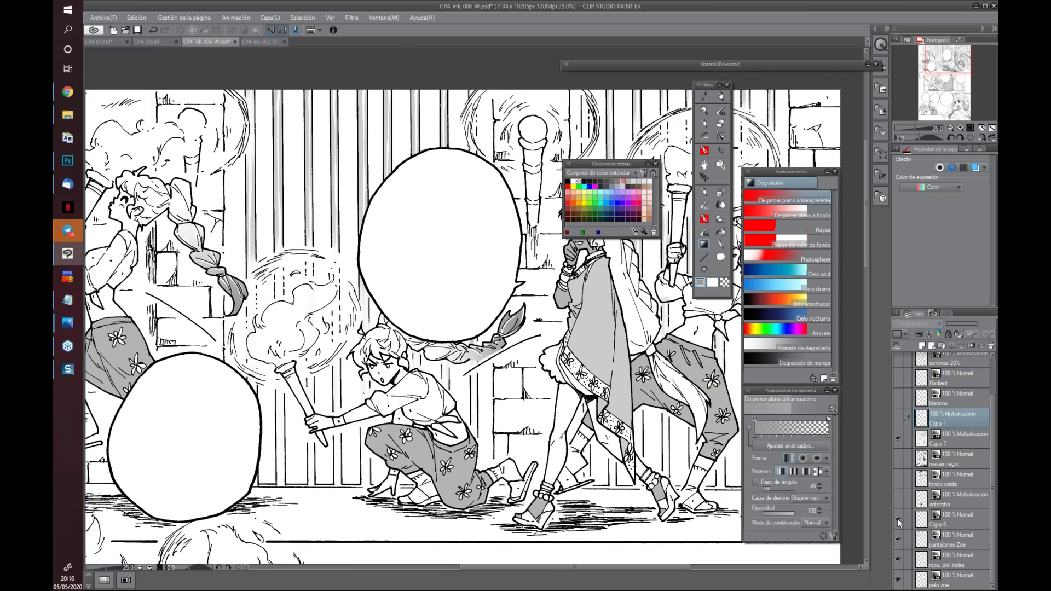
mouse_move(605, 362)
left_mouse_down()
mouse_move(585, 320)
mouse_move(416, 372)
mouse_move(369, 375)
mouse_move(605, 376)
left_mouse_up()
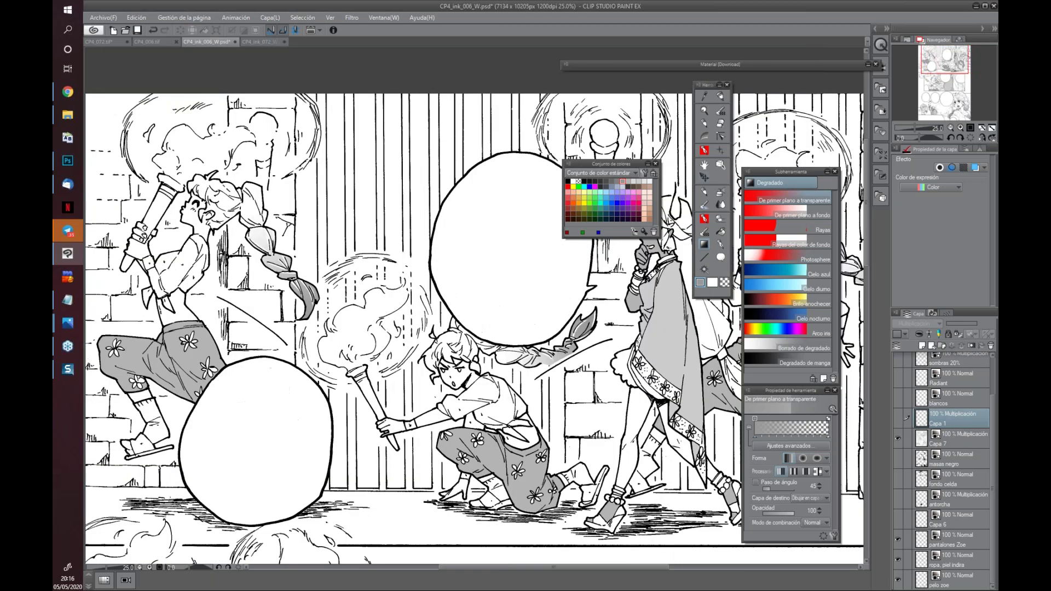
Switch from the Gradient tool to the G real pen and show Capa 1
left_click(721, 245)
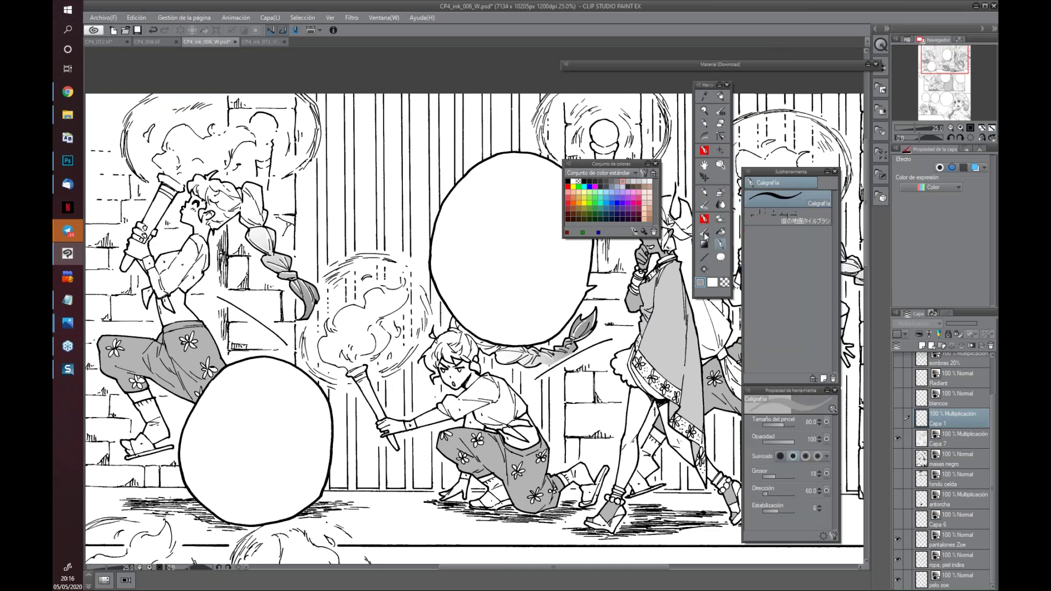
key("p")
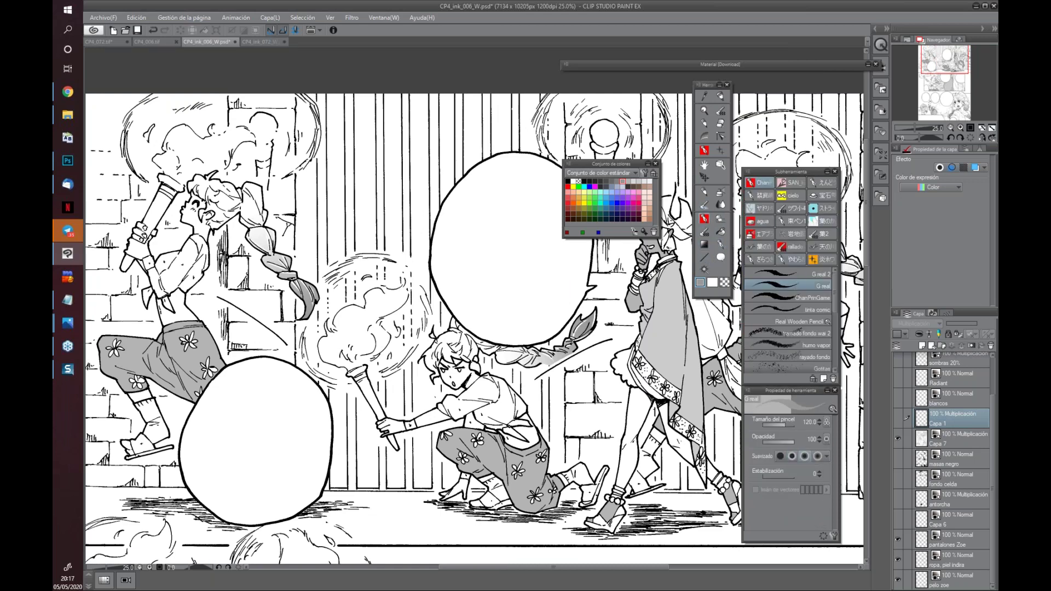
left_click_drag(447, 321, 468, 378)
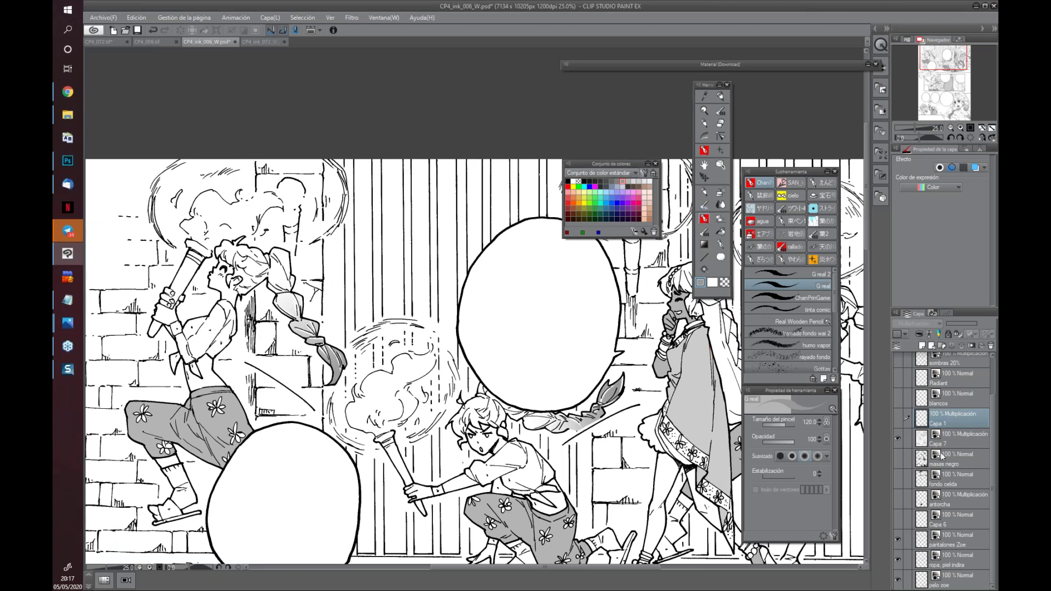
left_click(901, 412)
Paint grey strokes down three door bars and lighten thin strips along their edges
mouse_move(379, 153)
left_mouse_down()
mouse_move(377, 328)
mouse_move(409, 194)
left_mouse_up()
scroll(398, 339, "down", 1)
left_click_drag(390, 274, 391, 370)
left_click_drag(423, 287, 403, 456)
left_click_drag(393, 162, 395, 306)
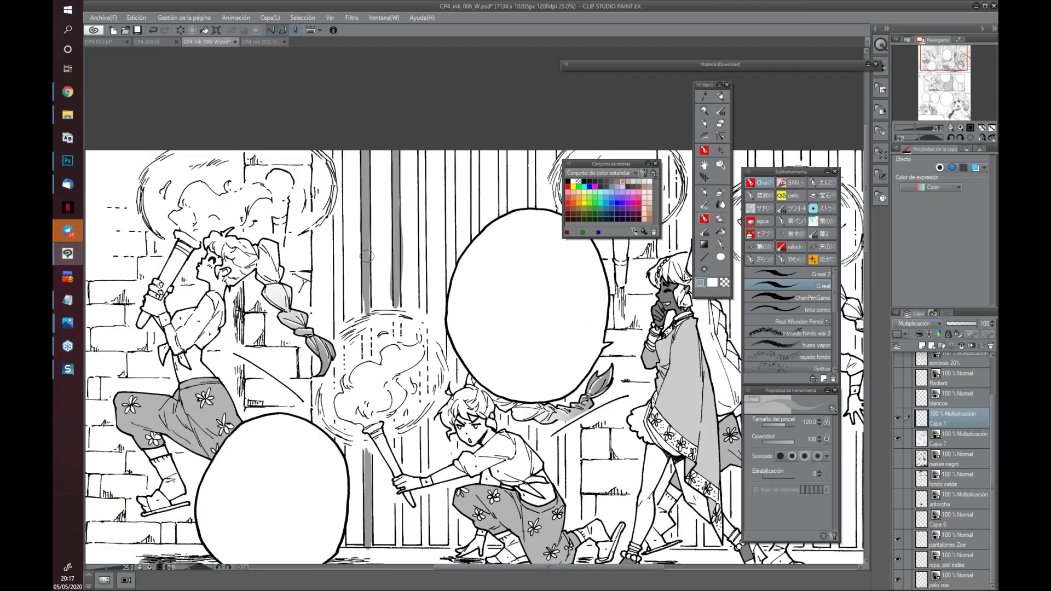
left_click_drag(403, 231, 402, 271)
left_click_drag(391, 224, 391, 293)
left_click_drag(416, 436, 415, 313)
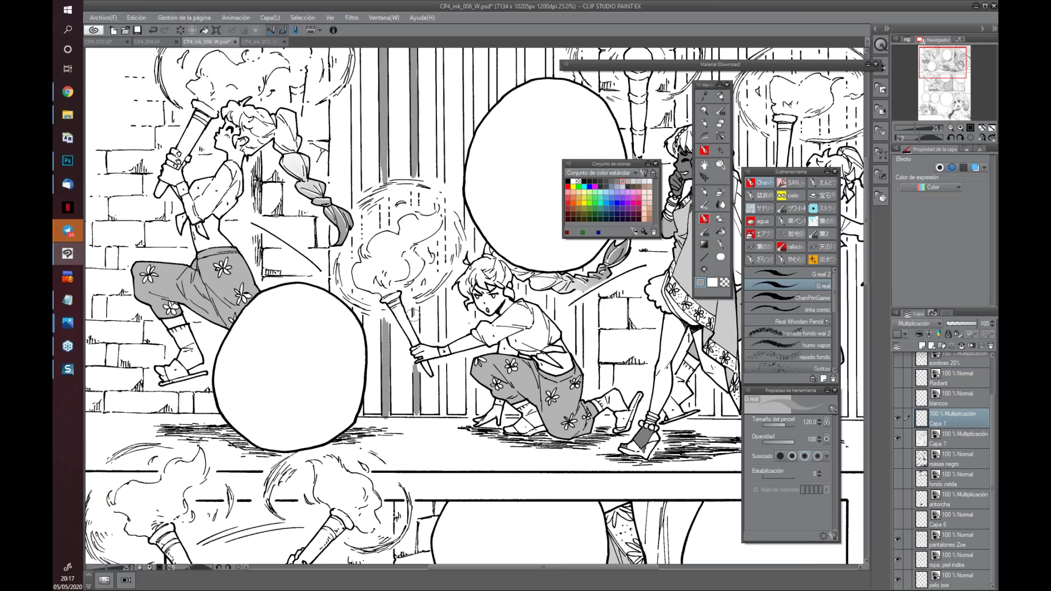
left_click_drag(489, 386, 463, 441)
Auto Select the grey door bars on Capa 1
left_click(703, 268)
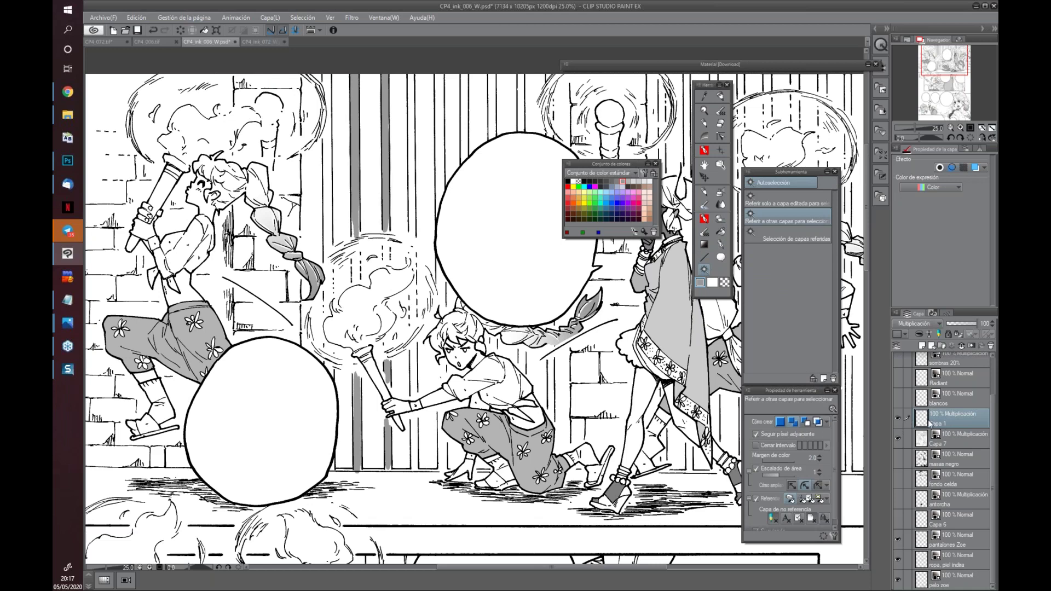
left_click(383, 170)
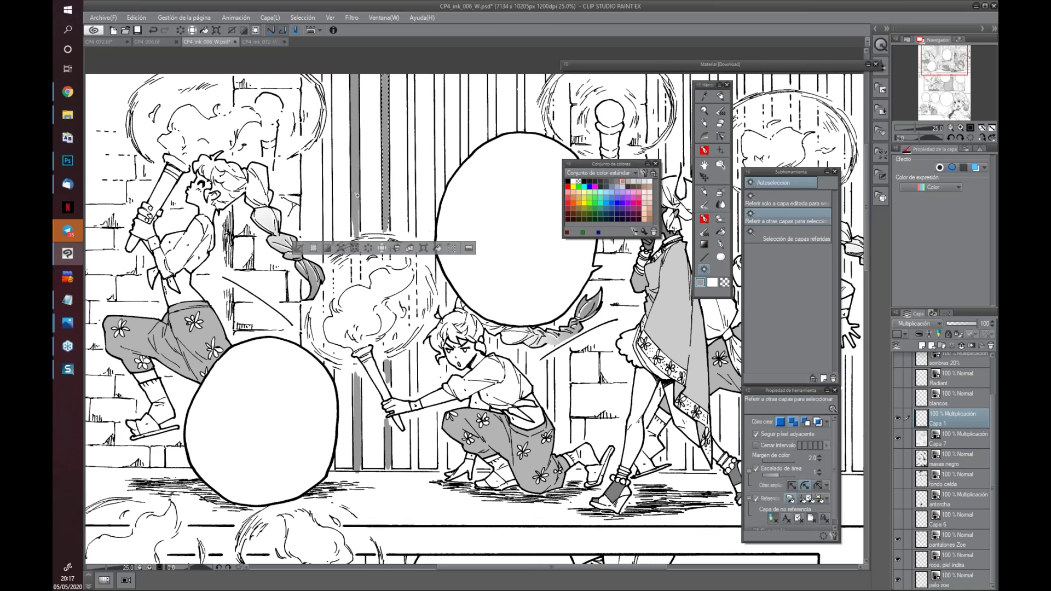
left_click(391, 452, "shift")
left_click(389, 368, "shift")
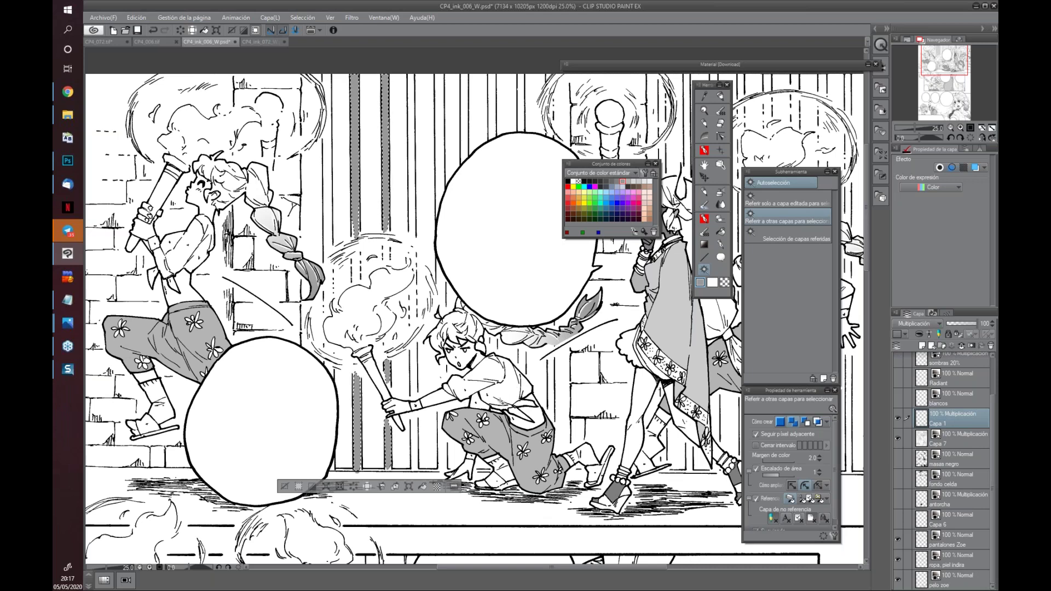
Compare the RGB 203 and 217 grey swatches and settle on 203
left_click(638, 181)
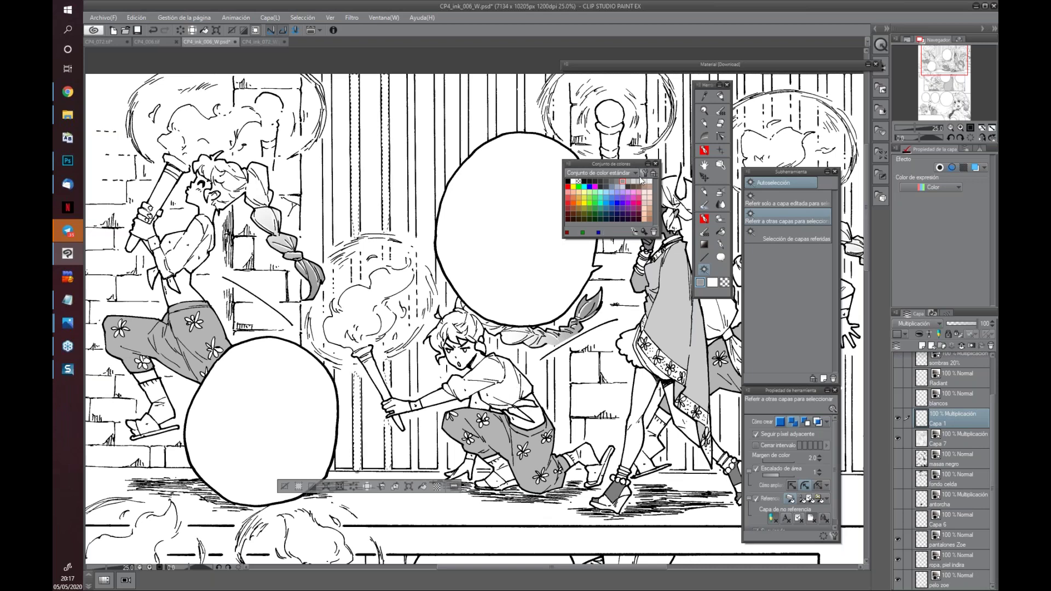
left_click(633, 181)
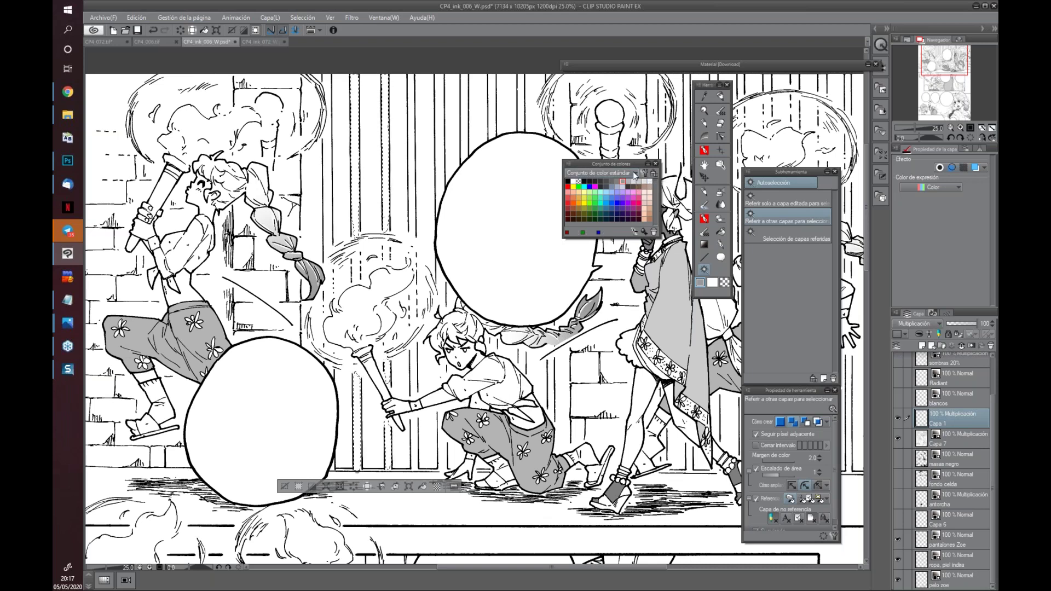
mouse_move(639, 182)
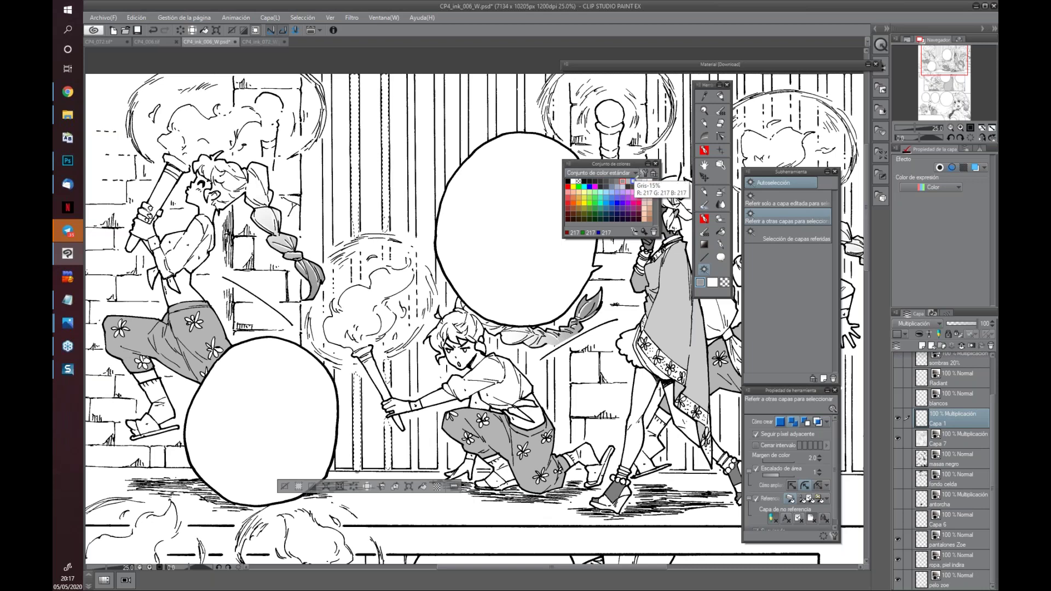
left_click(638, 181)
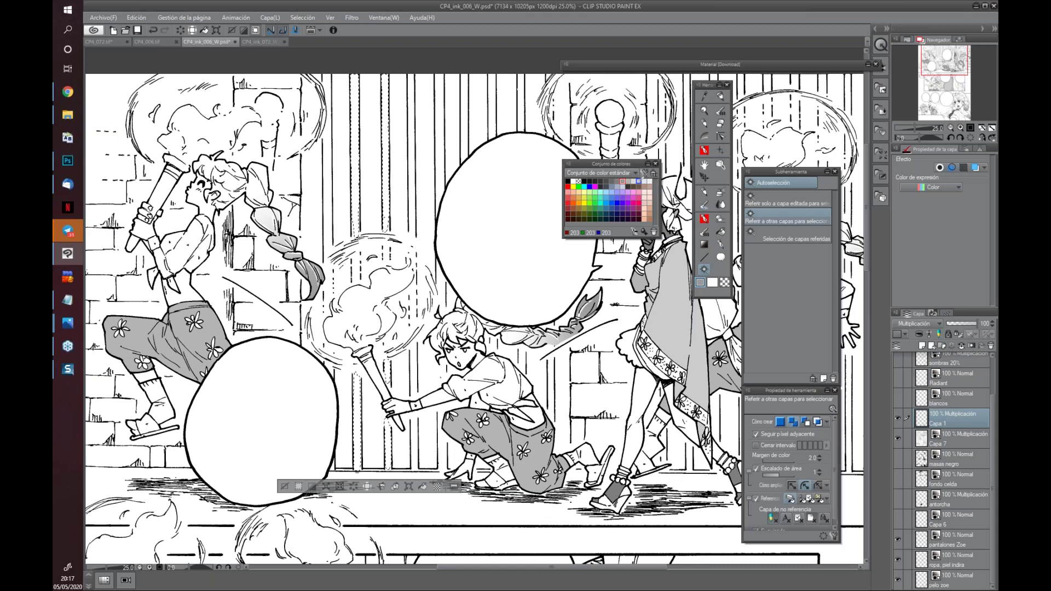
left_click(634, 181)
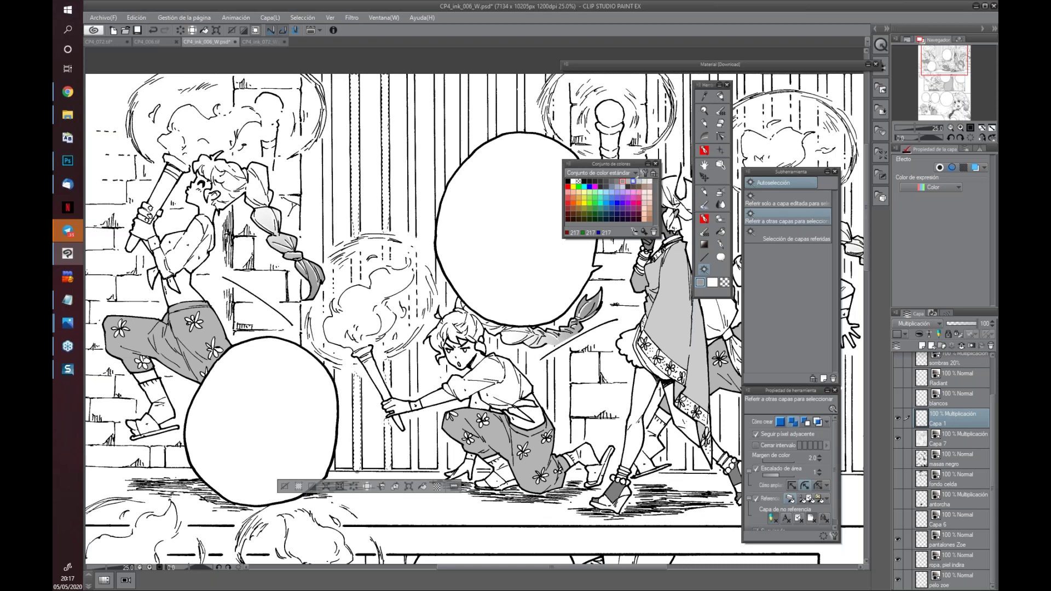
left_click(638, 181)
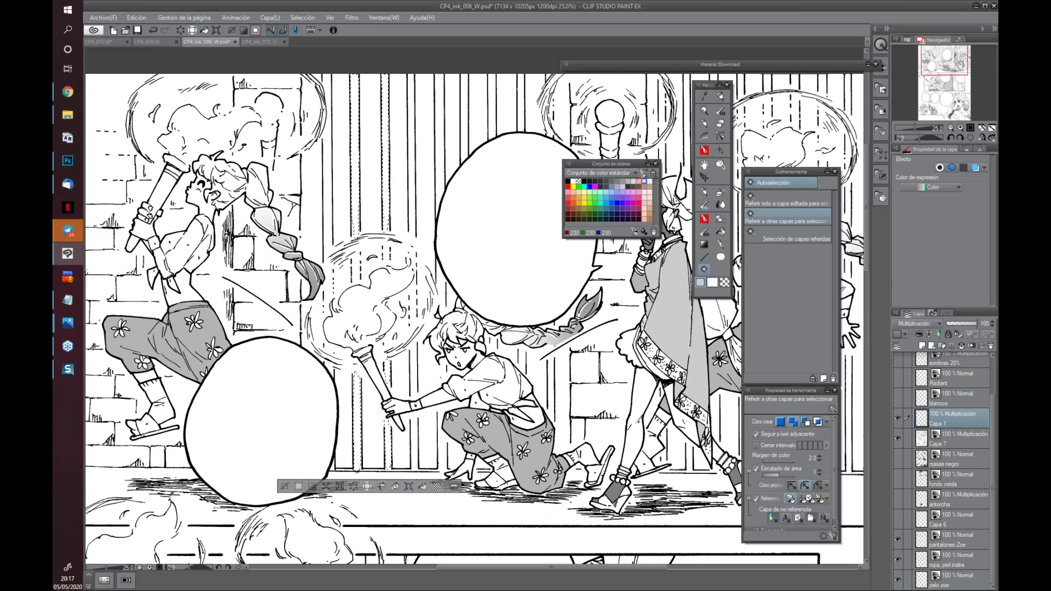
Fill the selected door bars with a vertical grey-to-transparent gradient, deselect, and return to the pen
scroll(452, 294, "up", 3)
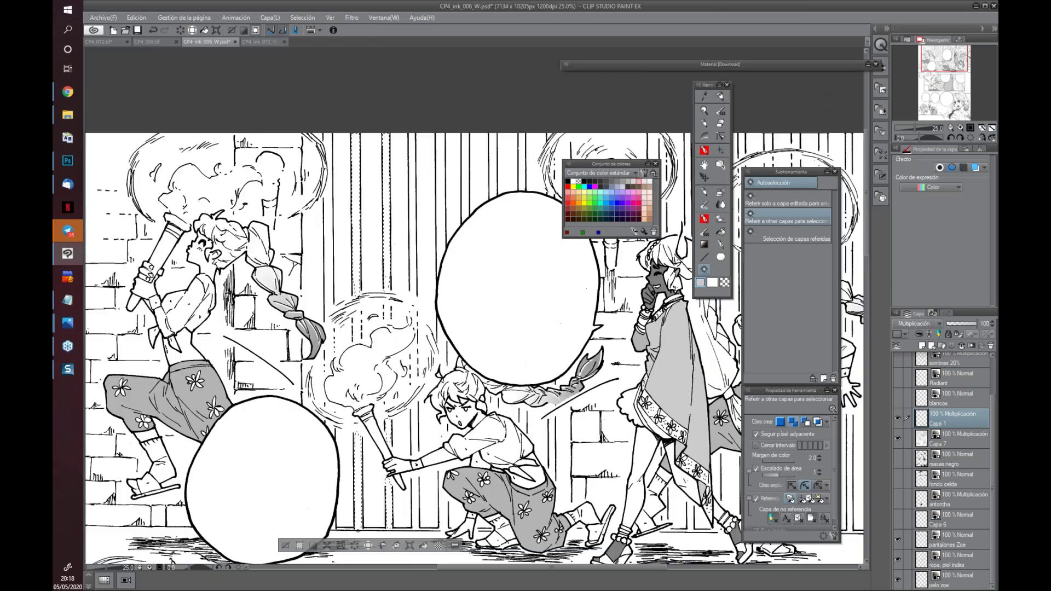
left_click(704, 245)
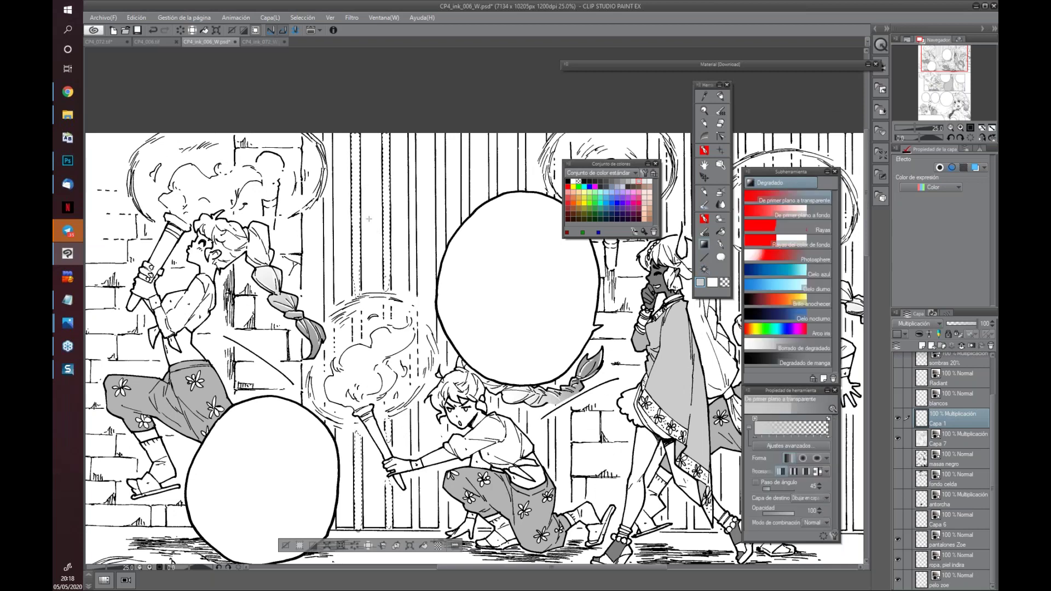
left_click_drag(374, 197, 377, 528)
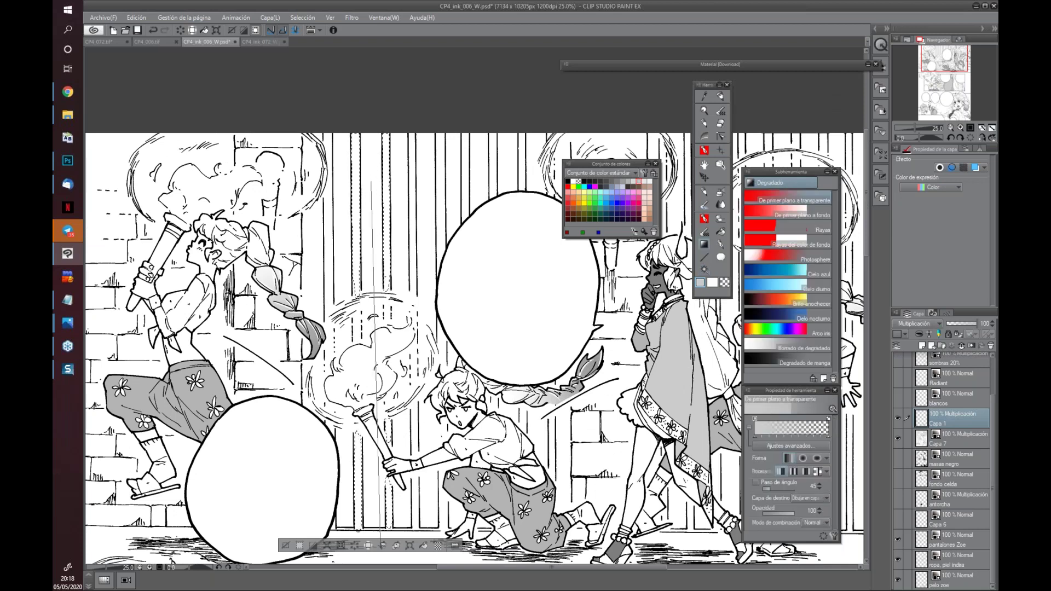
scroll(447, 507, "down", 3)
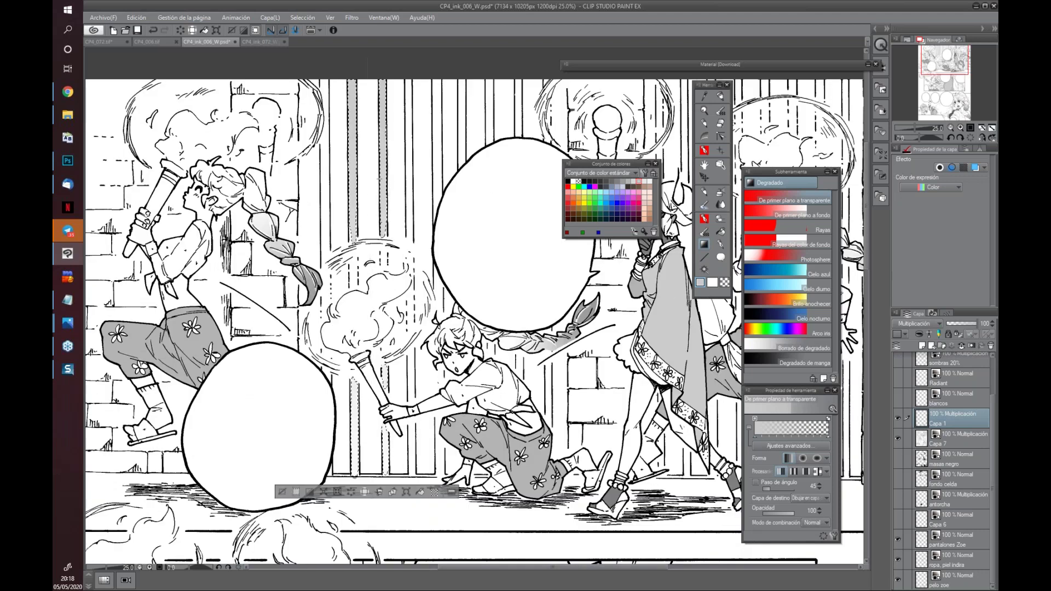
key("ctrl+z")
left_click_drag(369, 59, 373, 547)
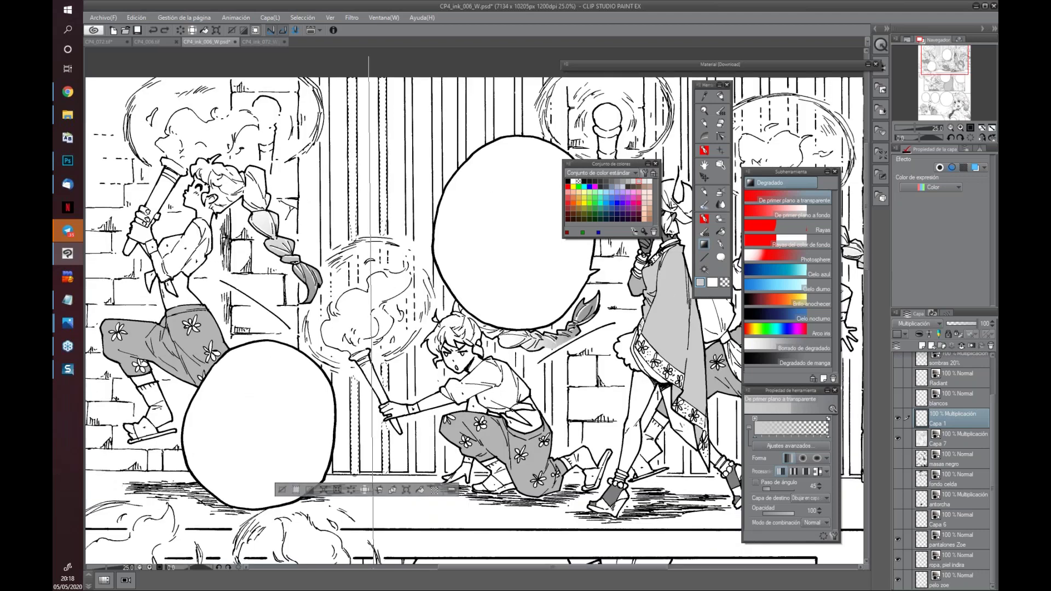
key("ctrl+d")
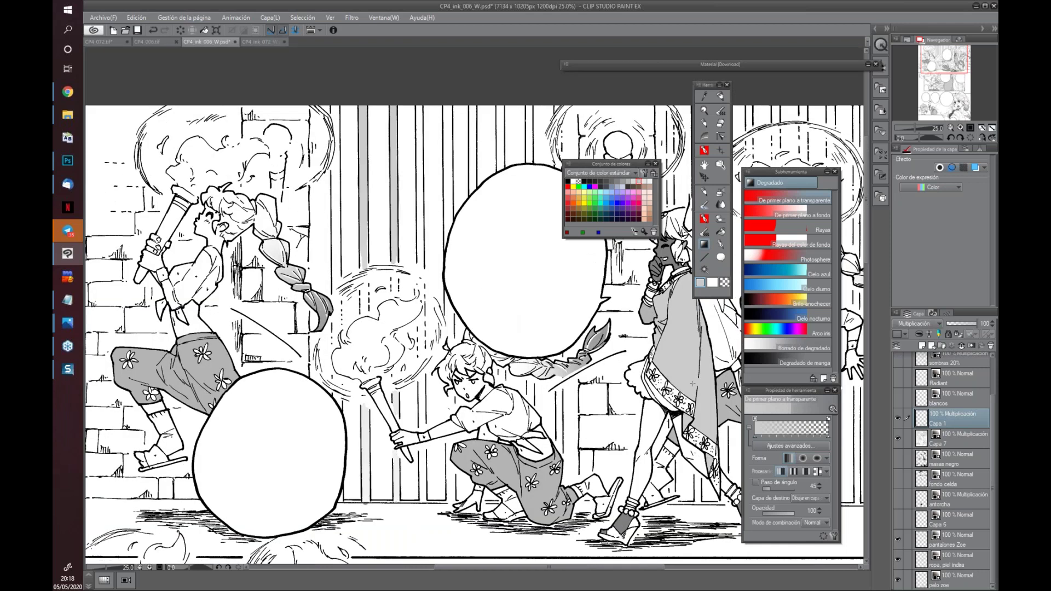
left_click(725, 282)
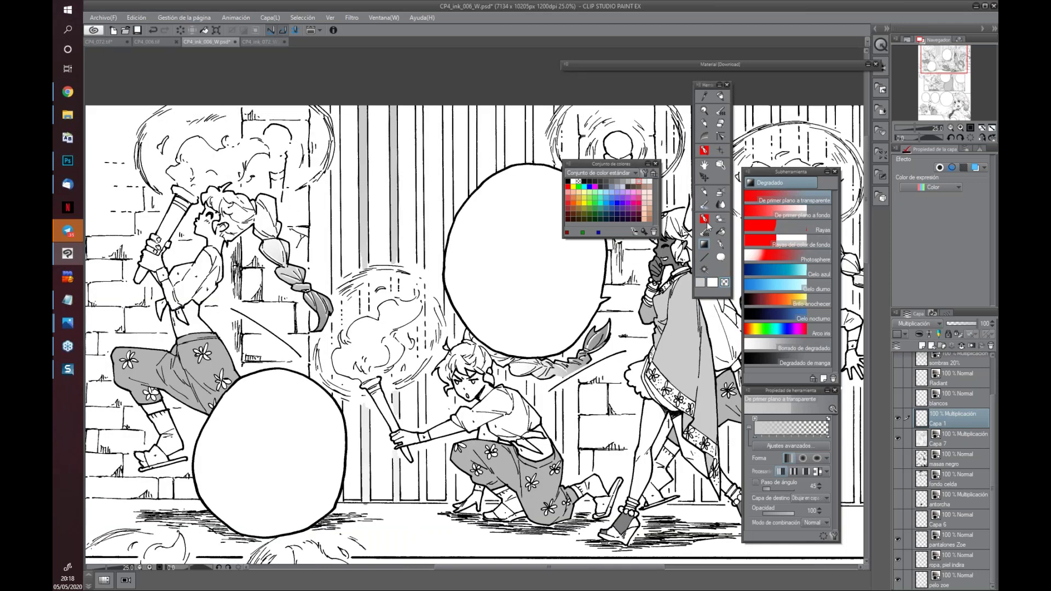
key("b")
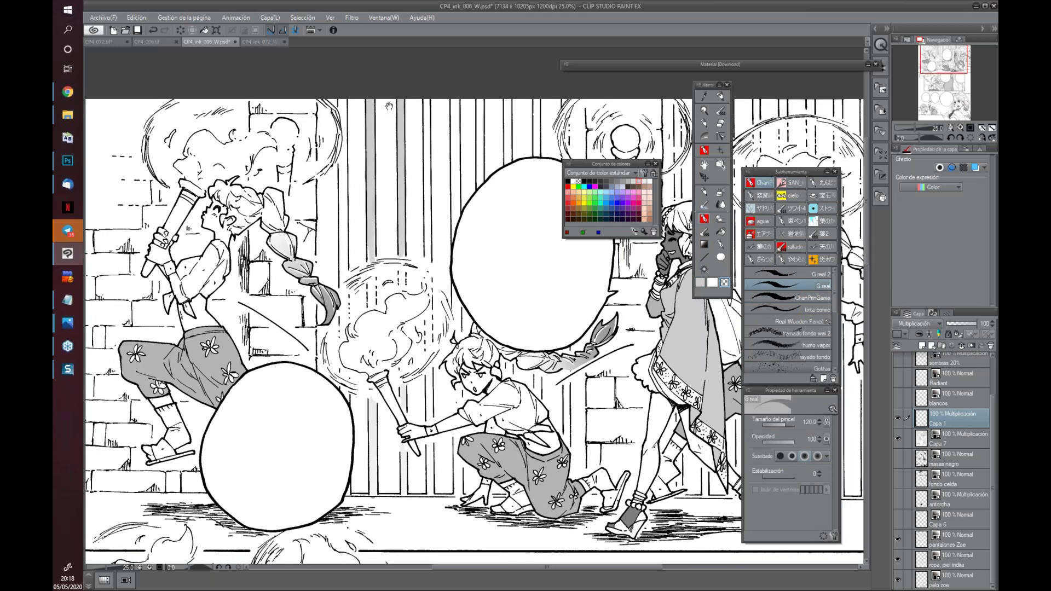
left_click_drag(369, 133, 370, 295)
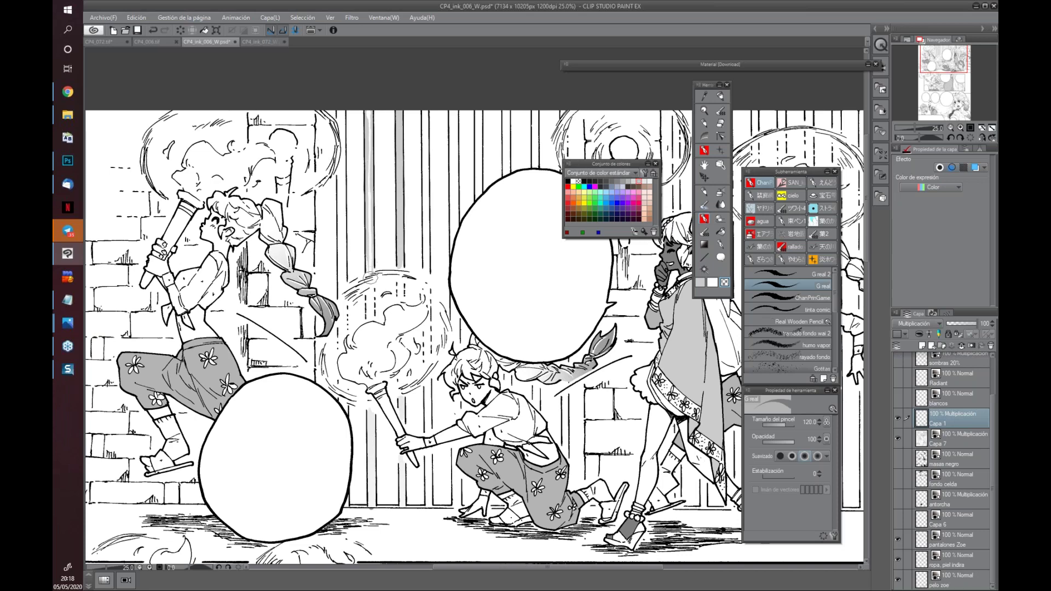
left_click_drag(398, 101, 401, 284)
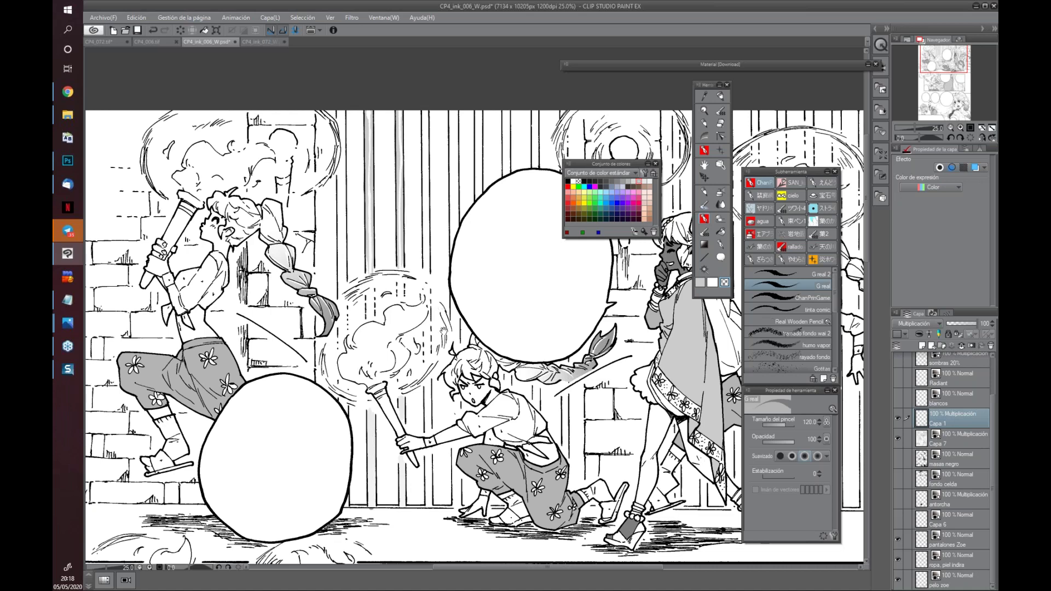
left_click_drag(444, 335, 438, 280)
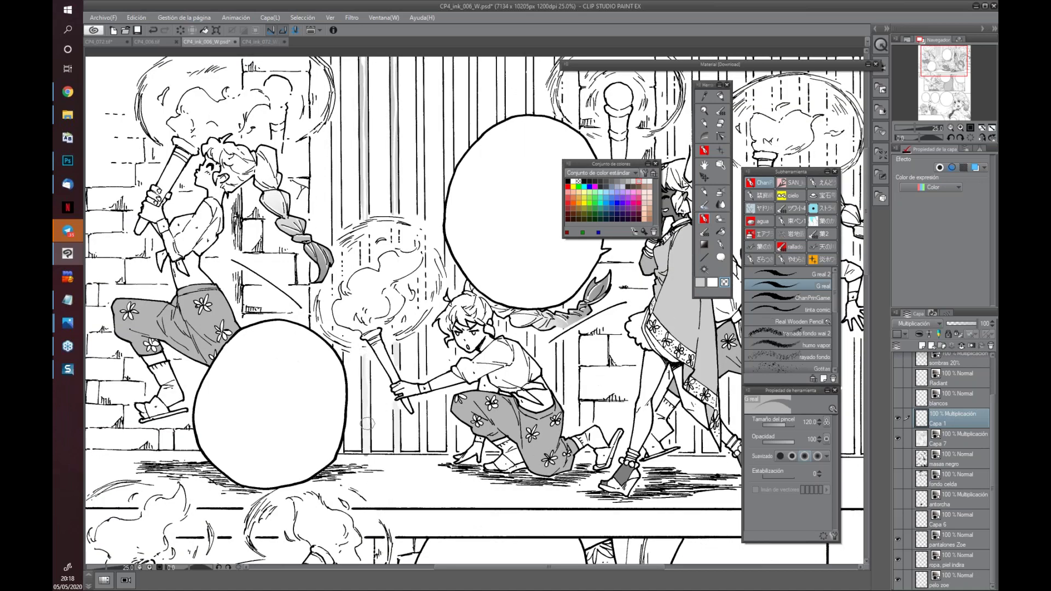
left_click_drag(397, 336, 398, 450)
left_click_drag(428, 218, 425, 321)
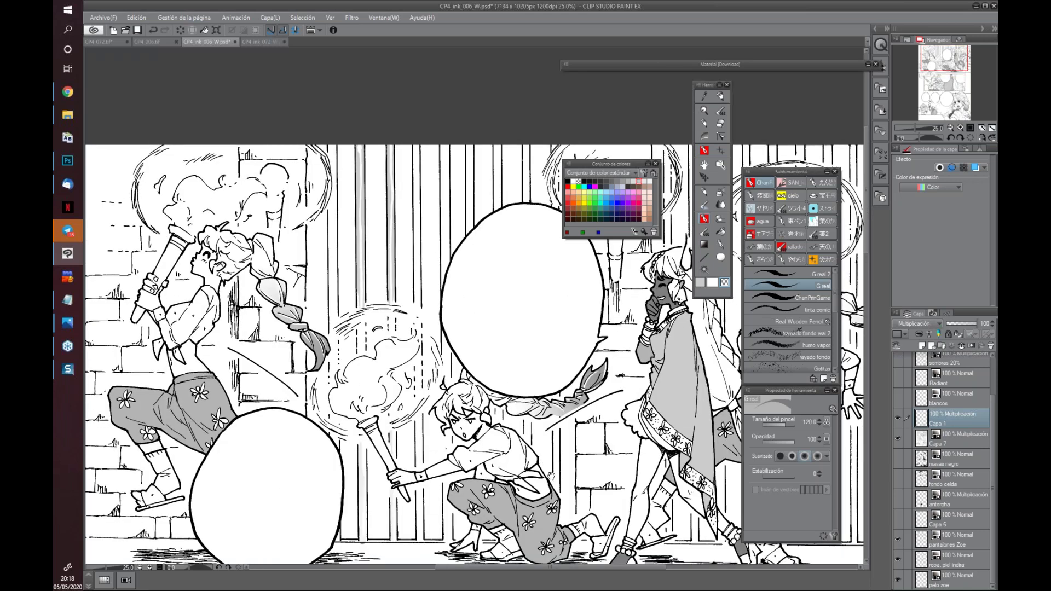
left_click_drag(550, 475, 520, 404)
left_click(897, 417)
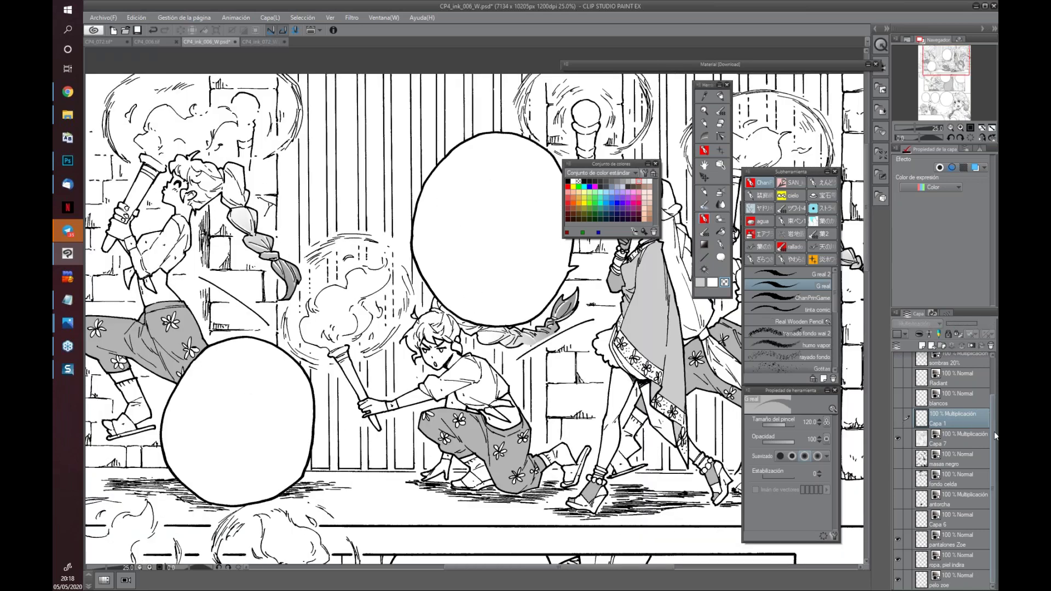
left_click(898, 518)
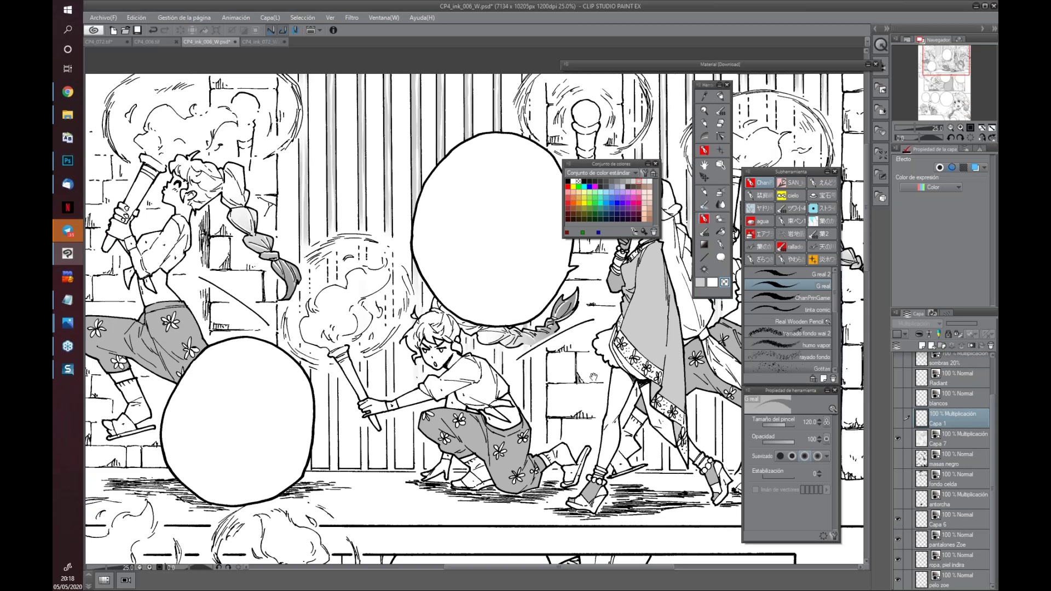
mouse_move(593, 376)
left_mouse_down()
mouse_move(398, 374)
mouse_move(486, 385)
left_mouse_up()
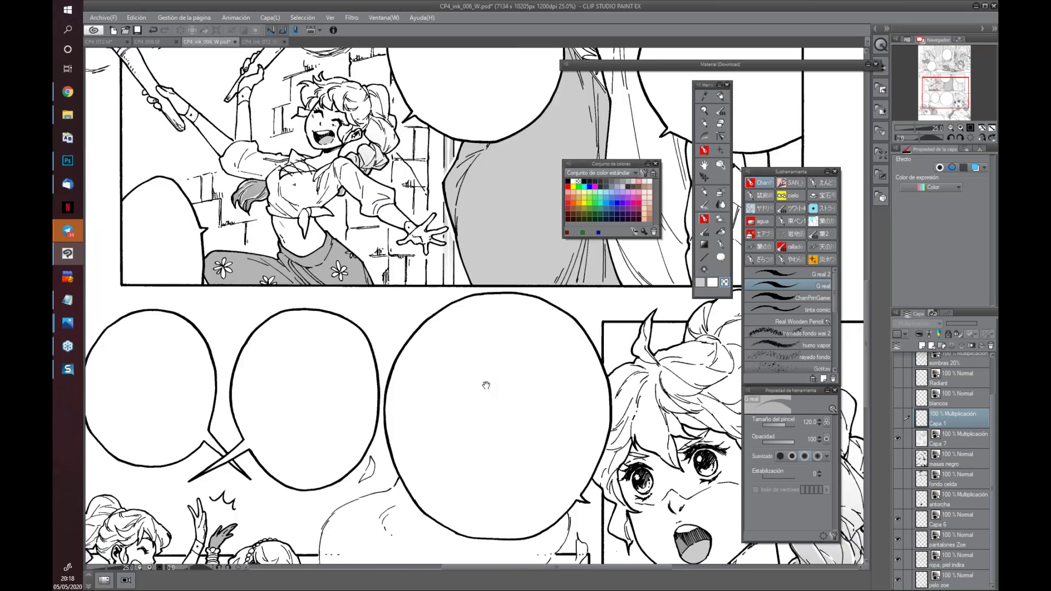
left_click_drag(486, 385, 466, 526)
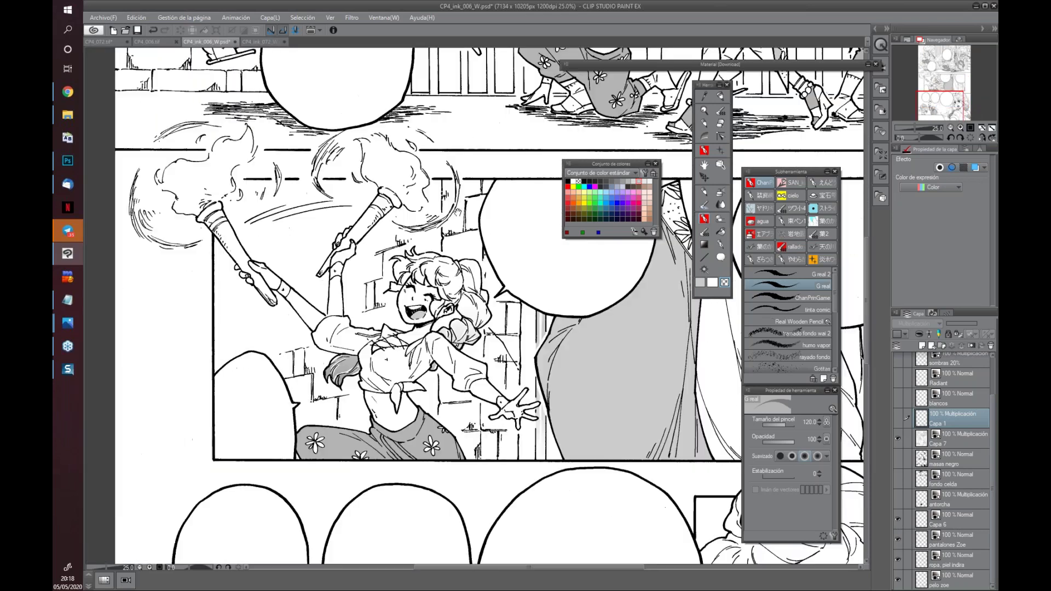
left_click_drag(465, 164, 465, 548)
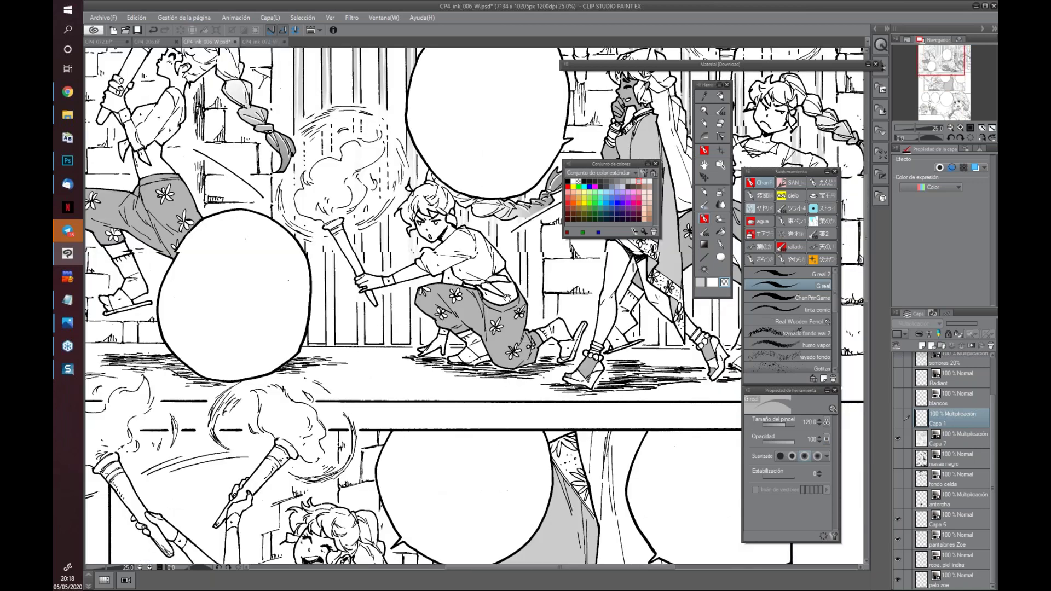
mouse_move(455, 456)
left_mouse_down()
mouse_move(192, 358)
mouse_move(498, 341)
left_mouse_up()
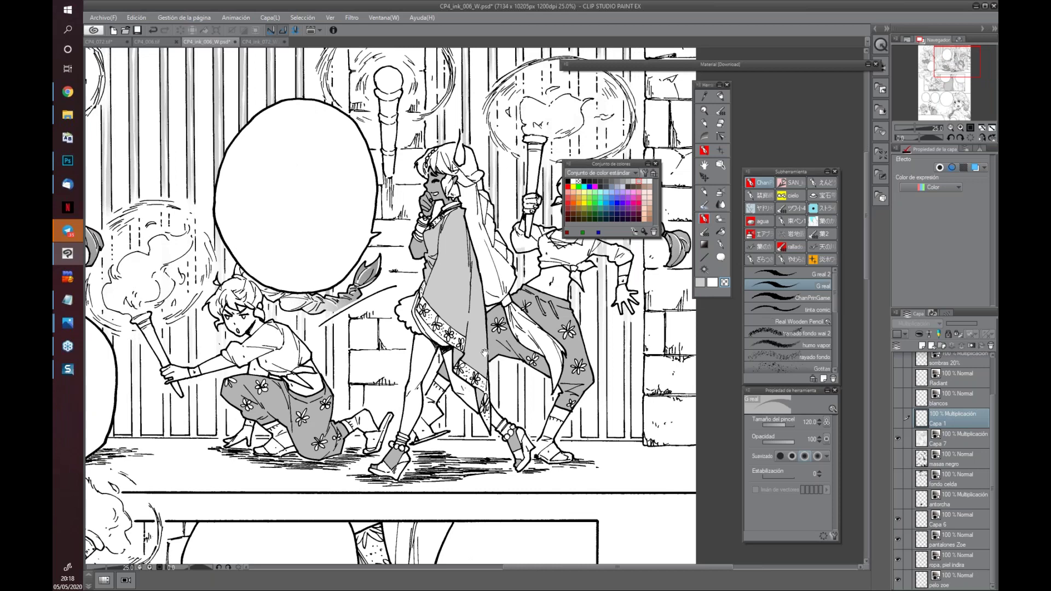
left_click_drag(499, 340, 434, 344)
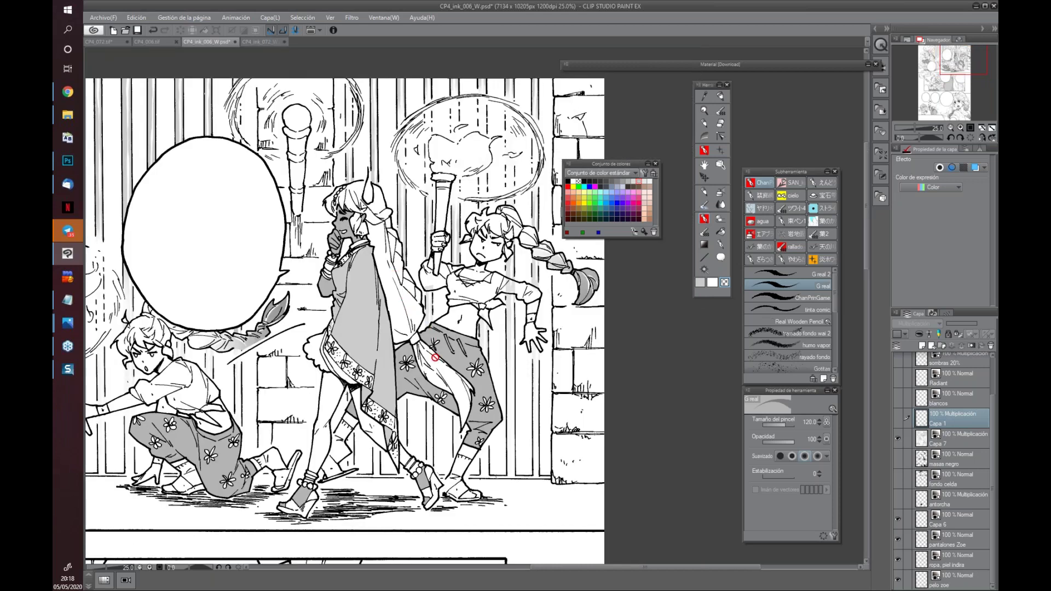
left_click_drag(269, 406, 342, 403)
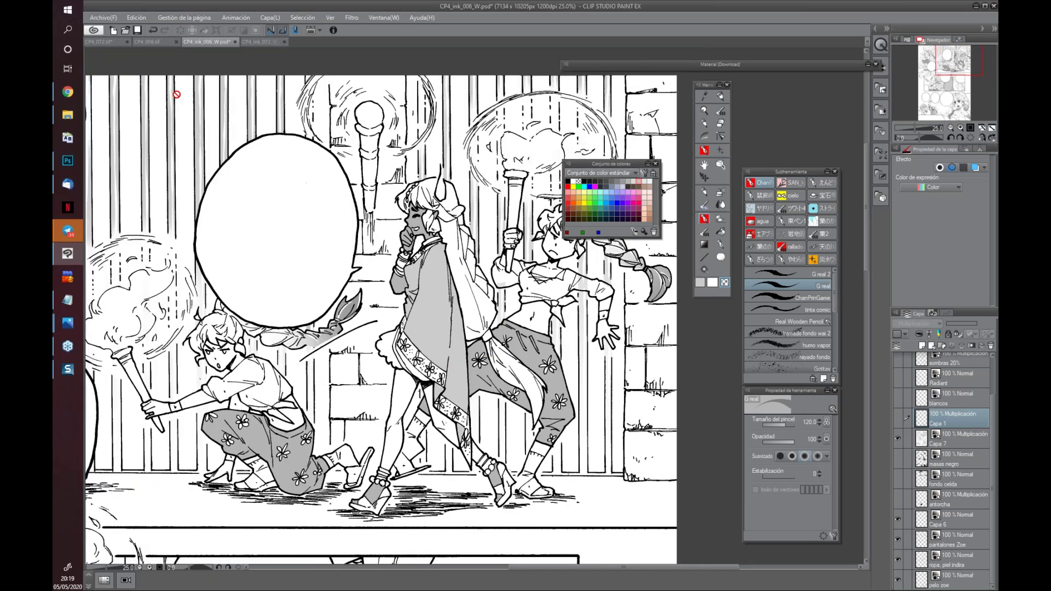
left_click_drag(370, 355, 283, 355)
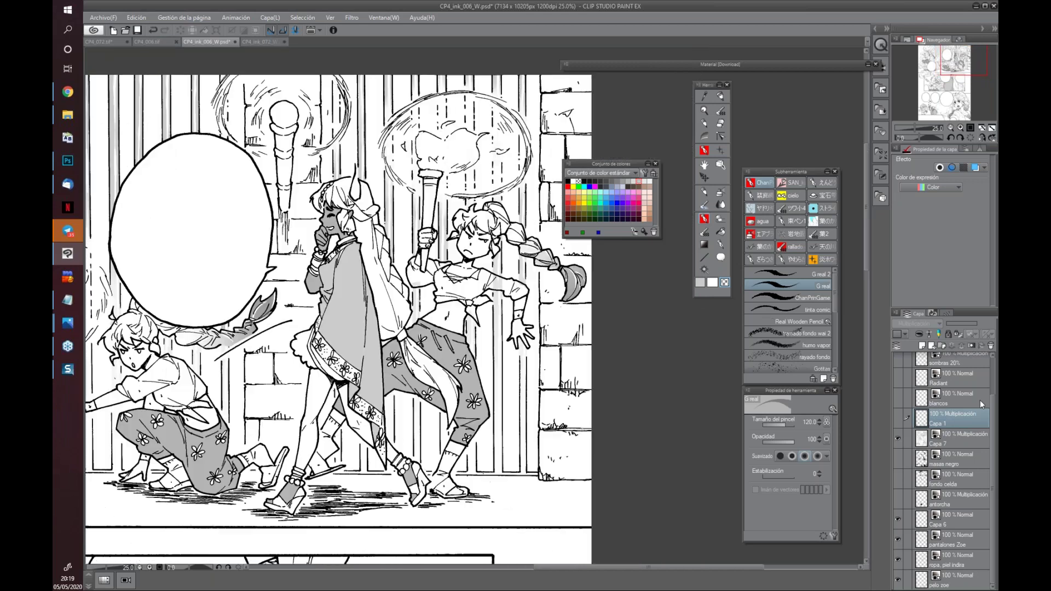
scroll(990, 425, "up", 2)
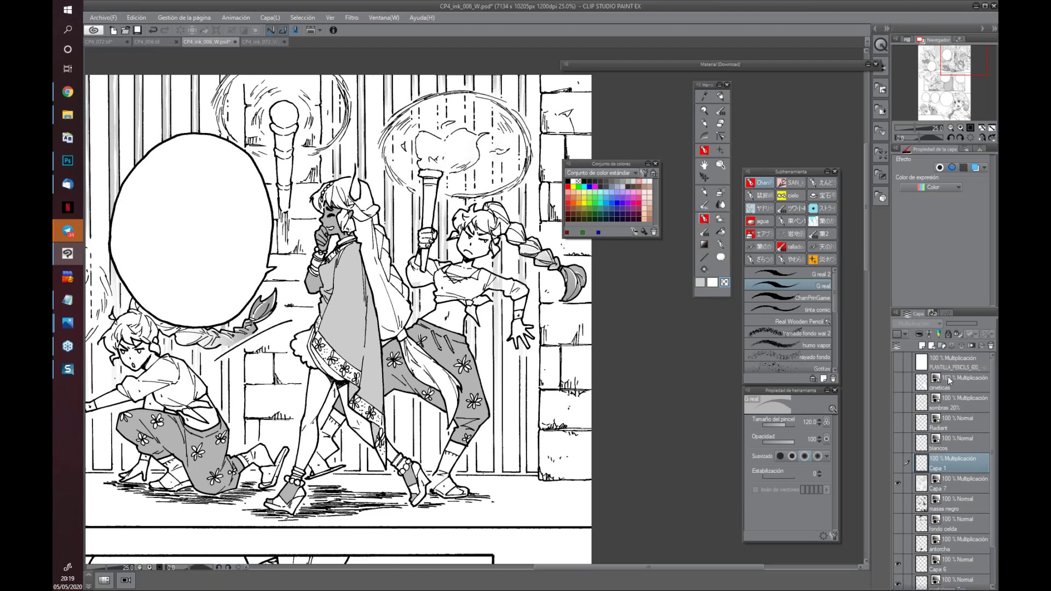
Add a new layer, pick black as the main colour and zoom to the horned girl's head
left_click(922, 346)
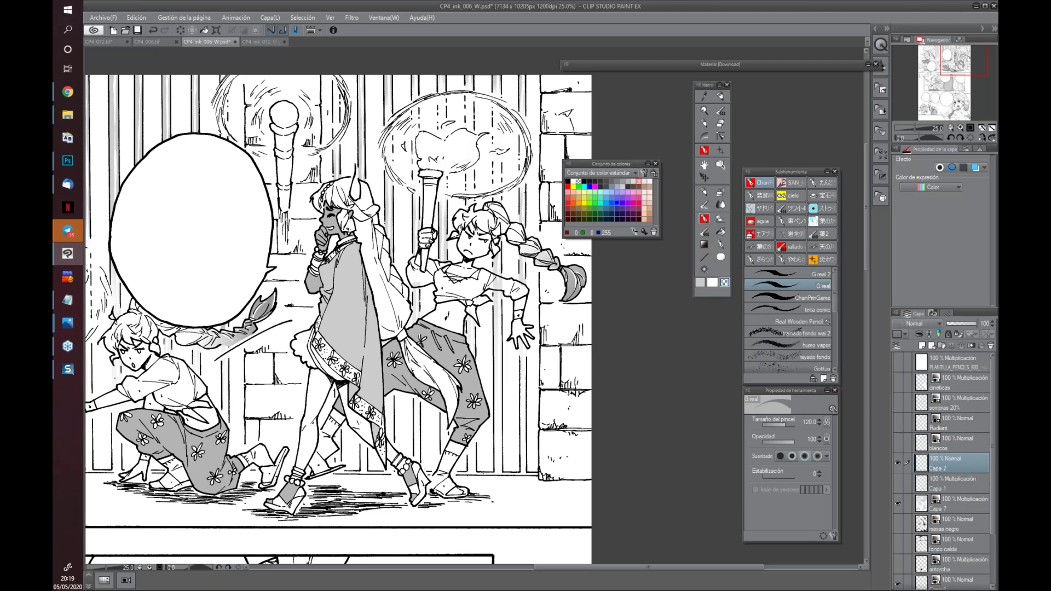
left_click(700, 282)
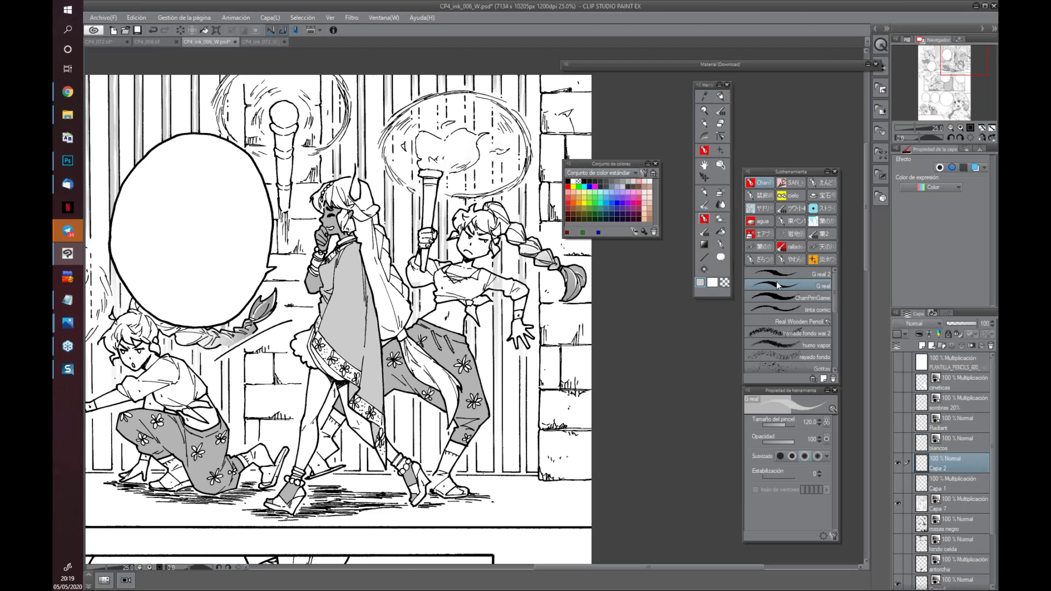
left_click(568, 181)
scroll(527, 361, "up", 1)
scroll(470, 367, "up", 1)
scroll(411, 372, "up", 1)
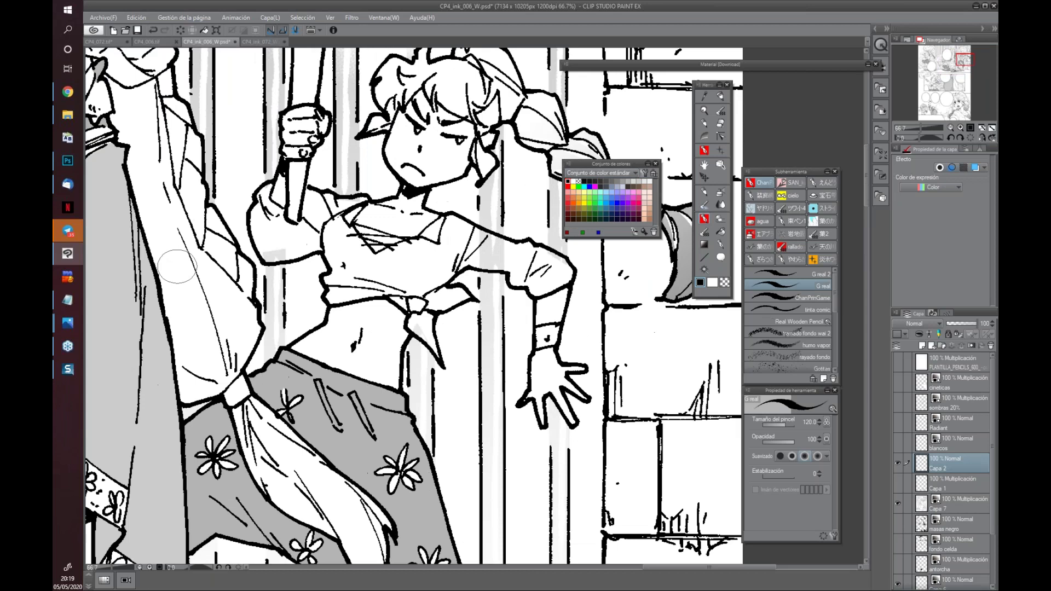
scroll(351, 378, "up", 1)
left_click_drag(351, 377, 361, 314)
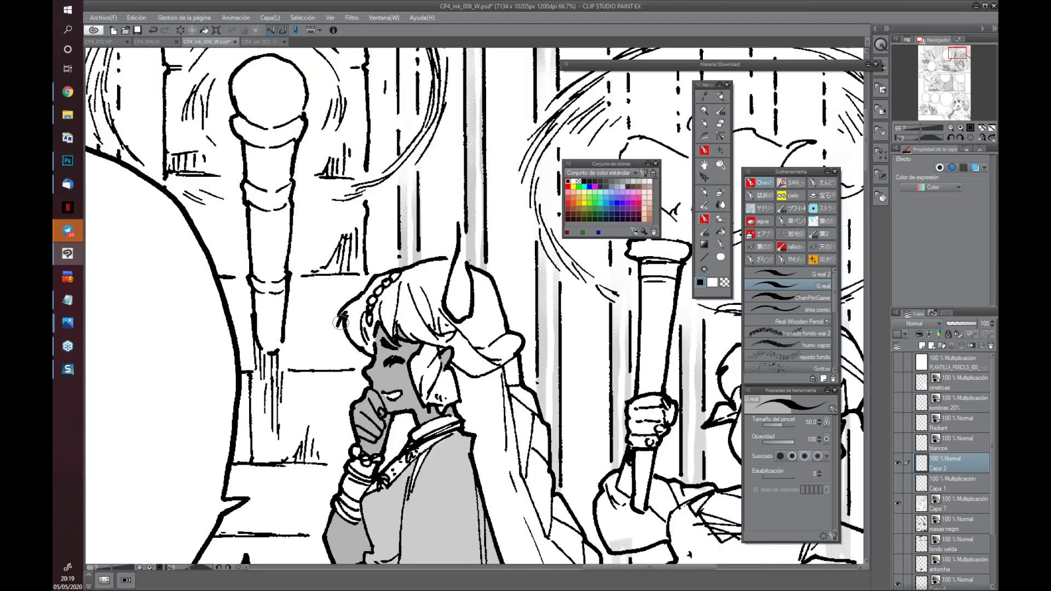
Ink black strands across the top and right side of the horned girl's hair
mouse_move(337, 319)
left_mouse_down()
mouse_move(378, 283)
mouse_move(352, 339)
mouse_move(364, 353)
mouse_move(353, 293)
left_mouse_up()
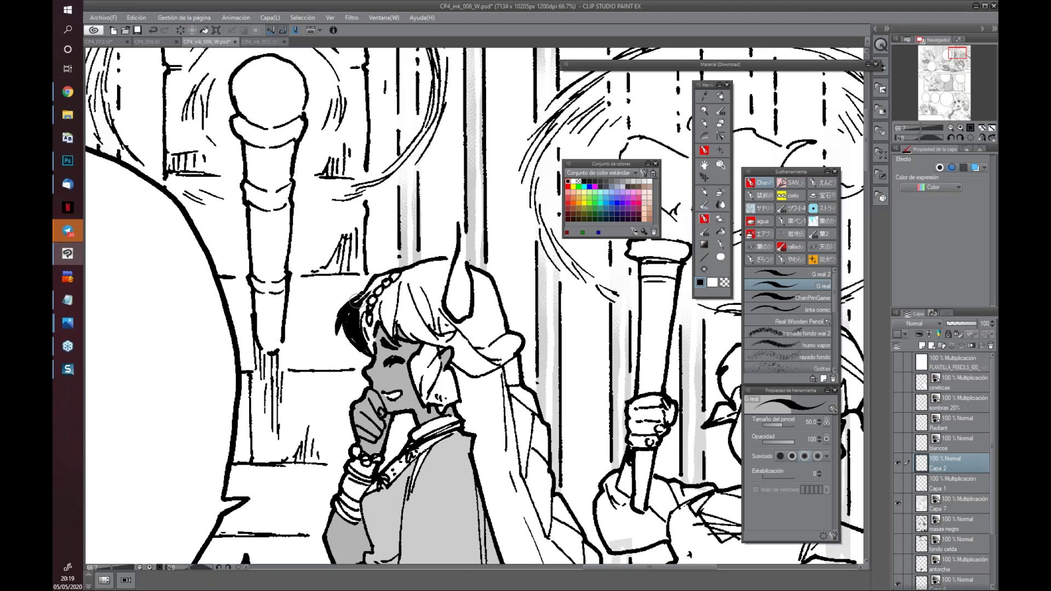
left_click(781, 456)
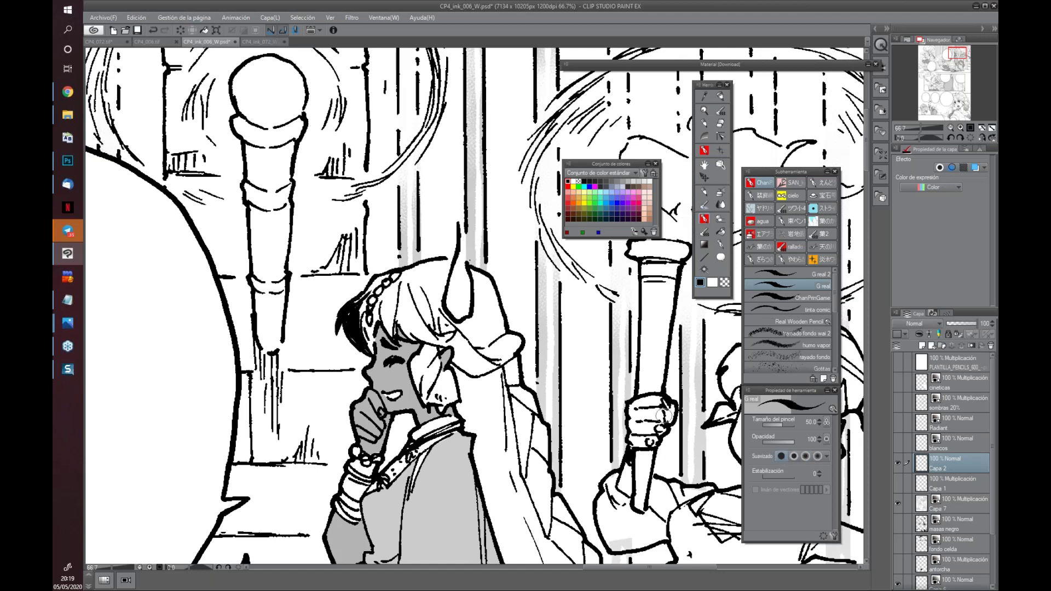
key("ctrl+z")
key("ctrl+z")
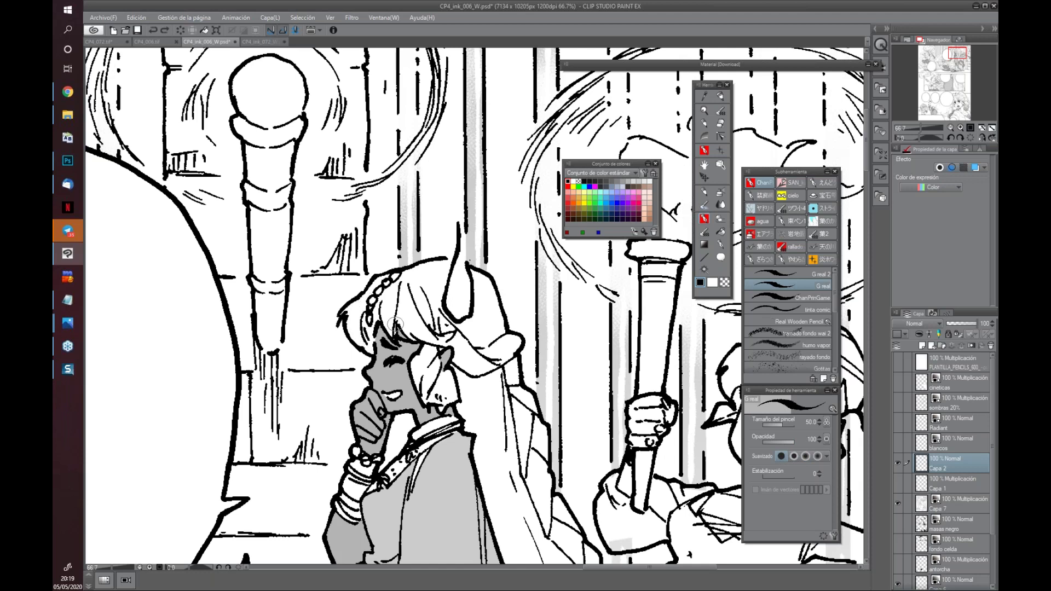
mouse_move(335, 333)
left_mouse_down()
mouse_move(353, 303)
mouse_move(351, 344)
left_mouse_up()
left_click_drag(358, 304, 367, 344)
left_click_drag(358, 302, 368, 344)
left_click_drag(419, 405, 388, 424)
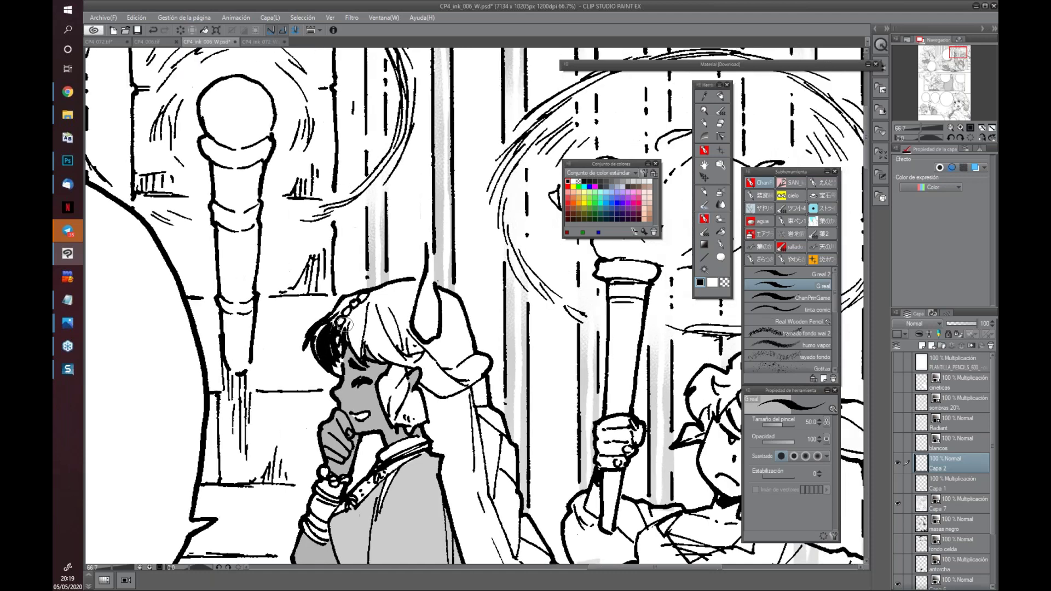
mouse_move(363, 305)
left_mouse_down()
mouse_move(354, 356)
mouse_move(350, 312)
mouse_move(361, 354)
mouse_move(361, 324)
mouse_move(413, 368)
mouse_move(377, 301)
mouse_move(395, 341)
mouse_move(402, 315)
mouse_move(422, 358)
left_mouse_up()
mouse_move(397, 294)
left_mouse_down()
mouse_move(417, 334)
mouse_move(406, 295)
mouse_move(408, 305)
left_mouse_up()
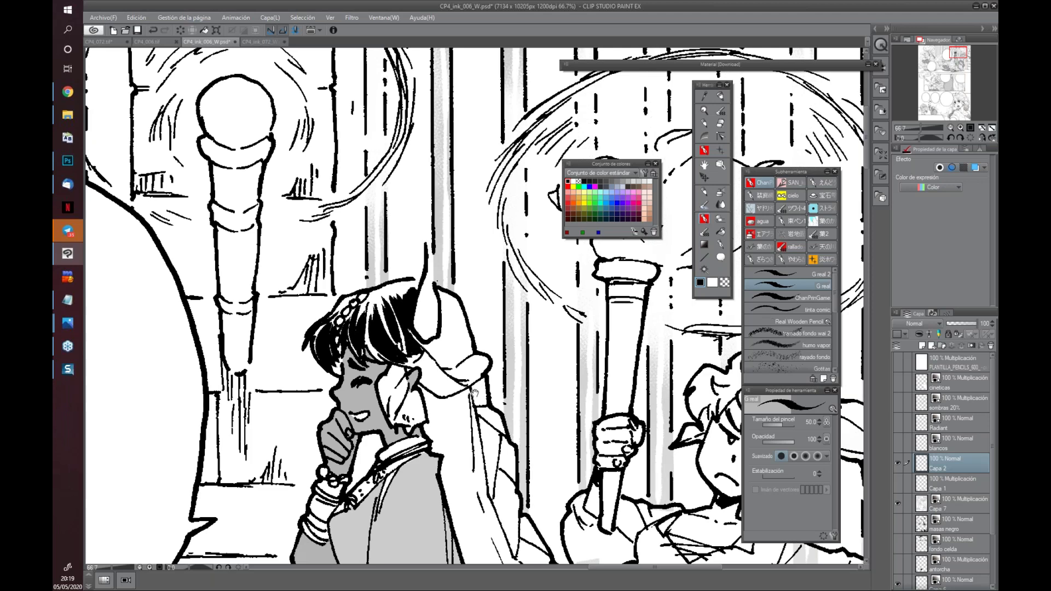
Blacken her hair beside the horn and ear ribbon, extending ink down the lower strands
left_click_drag(487, 392, 454, 365)
mouse_move(383, 309)
left_mouse_down()
mouse_move(427, 331)
mouse_move(409, 276)
mouse_move(410, 315)
mouse_move(416, 276)
mouse_move(427, 329)
left_mouse_up()
mouse_move(413, 274)
left_mouse_down()
mouse_move(411, 328)
mouse_move(418, 294)
mouse_move(429, 342)
mouse_move(441, 342)
left_mouse_up()
left_click_drag(416, 309, 430, 314)
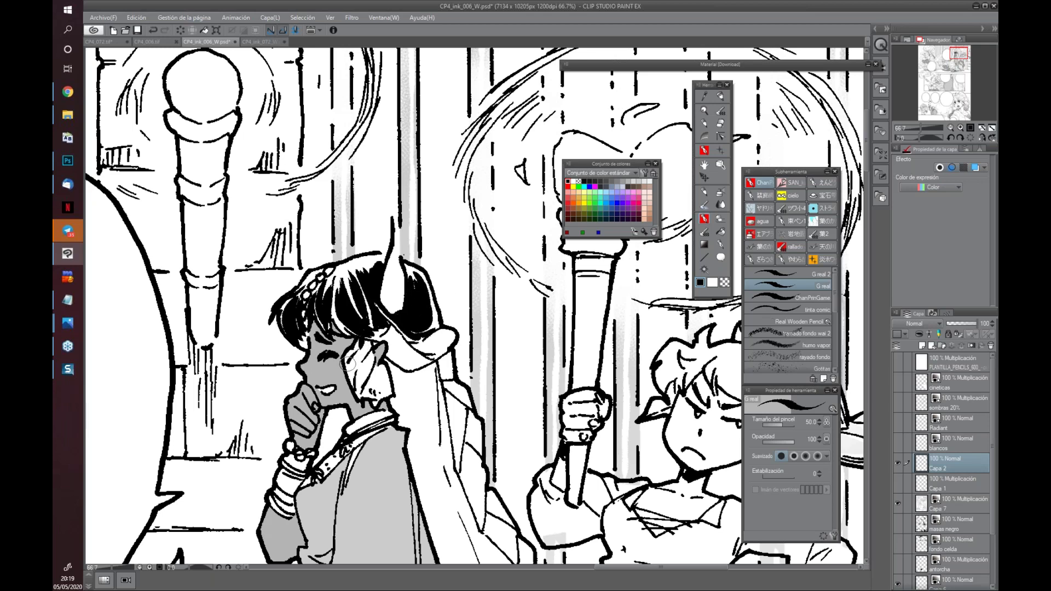
mouse_move(361, 342)
left_mouse_down()
mouse_move(366, 404)
mouse_move(426, 403)
mouse_move(357, 365)
left_mouse_up()
left_click_drag(350, 296, 359, 322)
mouse_move(349, 283)
left_mouse_down()
mouse_move(328, 309)
mouse_move(378, 288)
mouse_move(390, 298)
mouse_move(361, 299)
left_mouse_up()
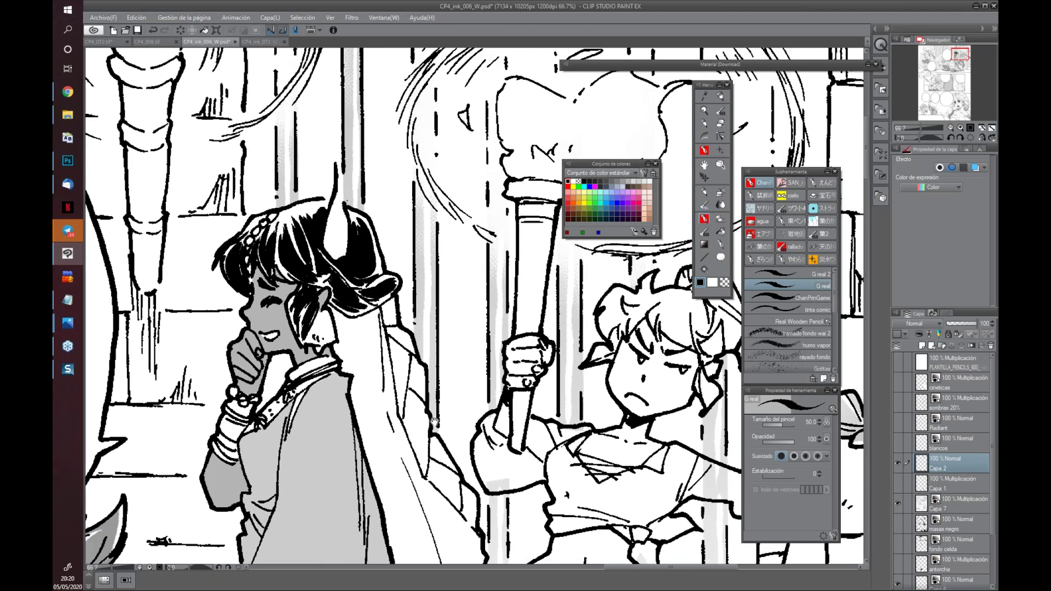
left_click_drag(414, 448, 435, 399)
mouse_move(366, 265)
left_mouse_down()
mouse_move(344, 304)
mouse_move(356, 322)
left_mouse_up()
mouse_move(387, 273)
left_mouse_down()
mouse_move(383, 339)
mouse_move(407, 339)
mouse_move(411, 358)
mouse_move(398, 353)
mouse_move(406, 366)
mouse_move(385, 257)
left_mouse_up()
left_click_drag(383, 219, 380, 305)
Reframe the two standing girls and undo a stray stroke on the braided girl's shirt edge
scroll(526, 411, "down", 1)
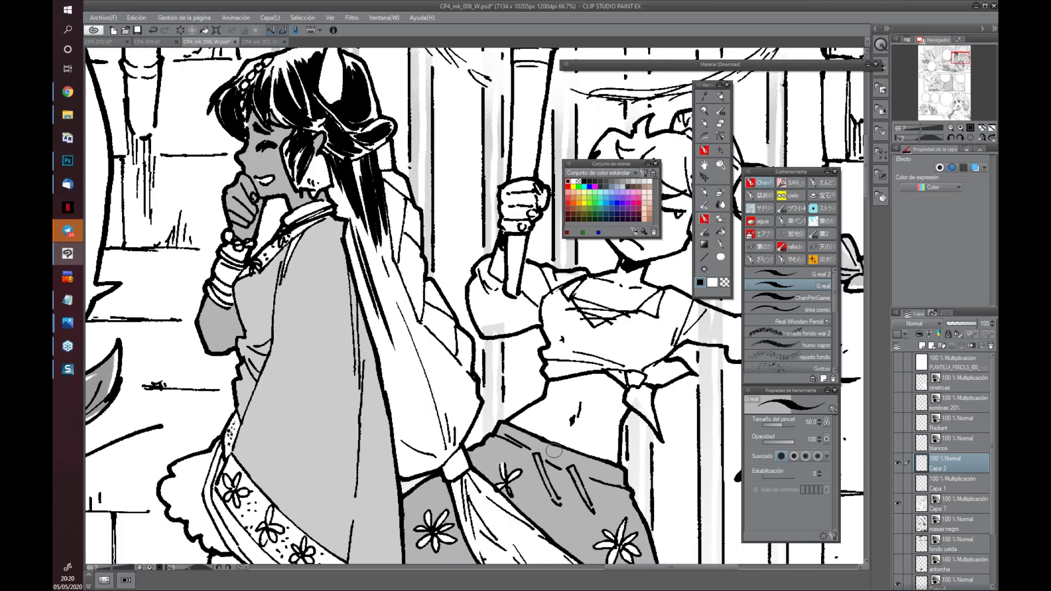
scroll(525, 410, "down", 1)
scroll(525, 414, "down", 1)
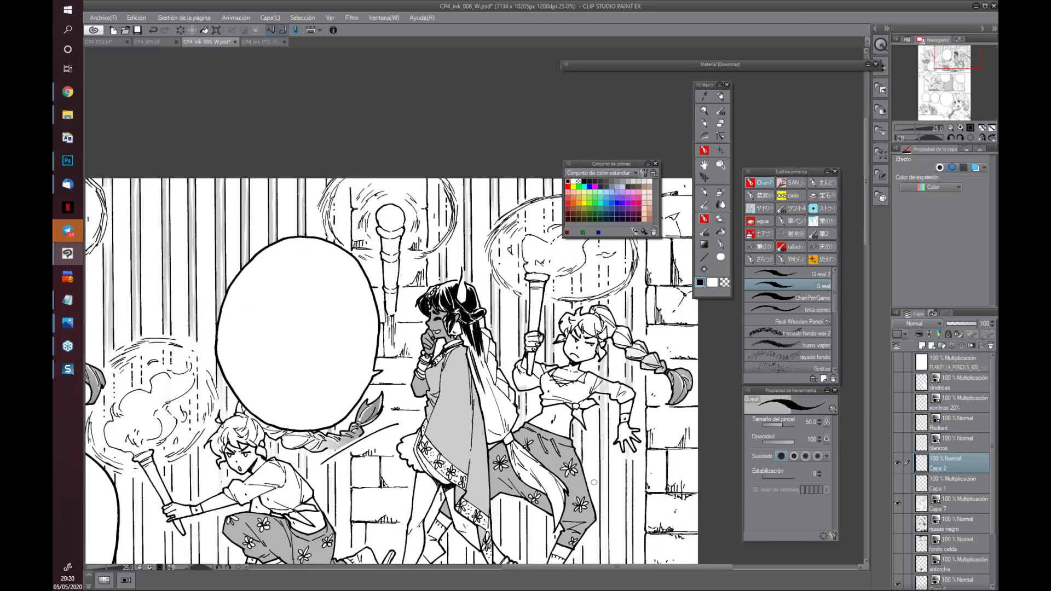
left_click_drag(507, 380, 576, 383)
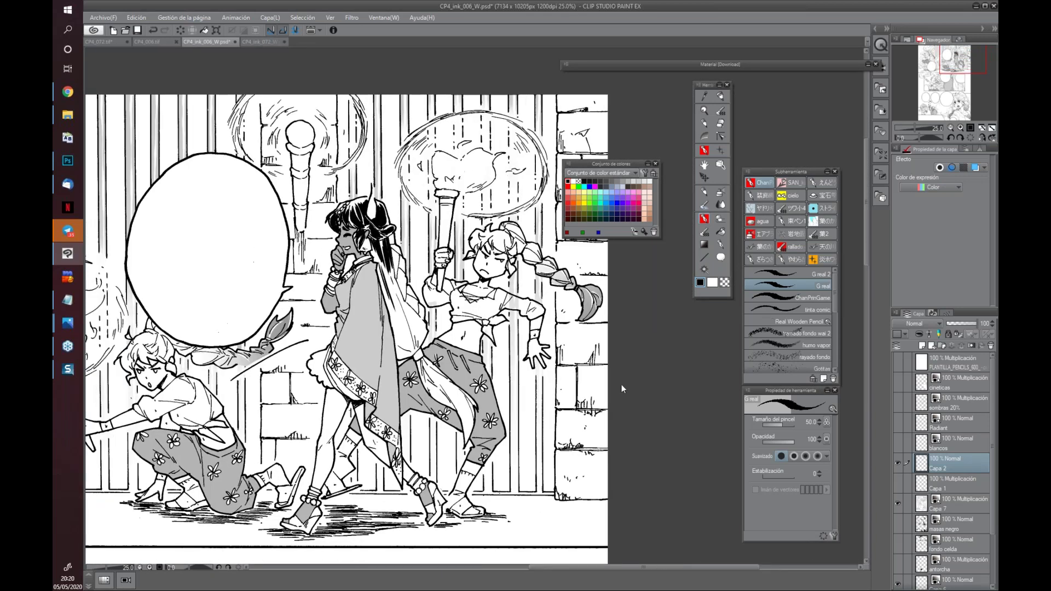
scroll(620, 382, "up", 1)
scroll(621, 382, "up", 1)
left_click_drag(311, 347, 479, 468)
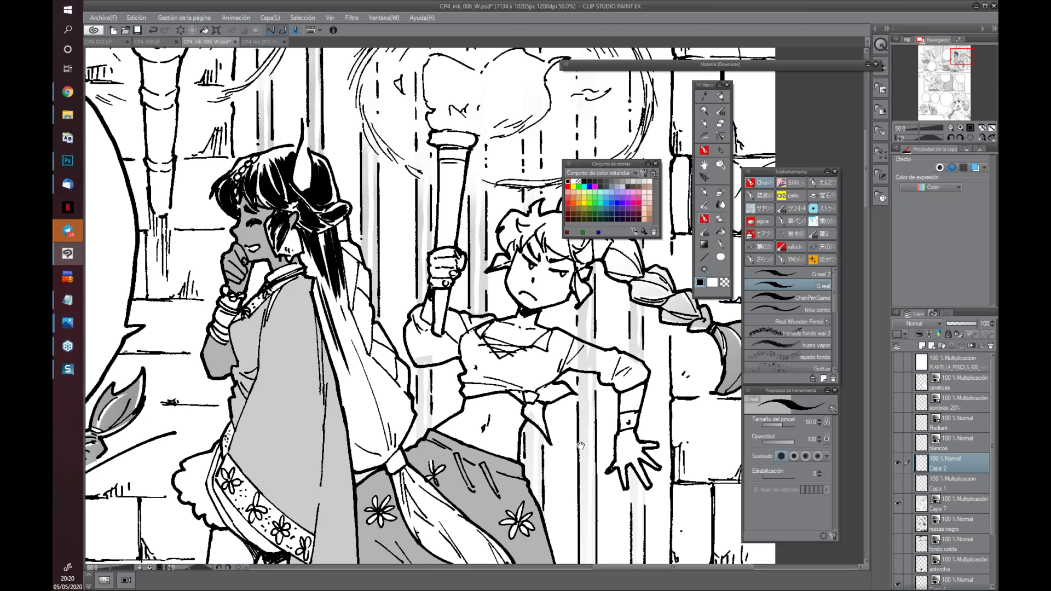
left_click_drag(580, 445, 519, 427)
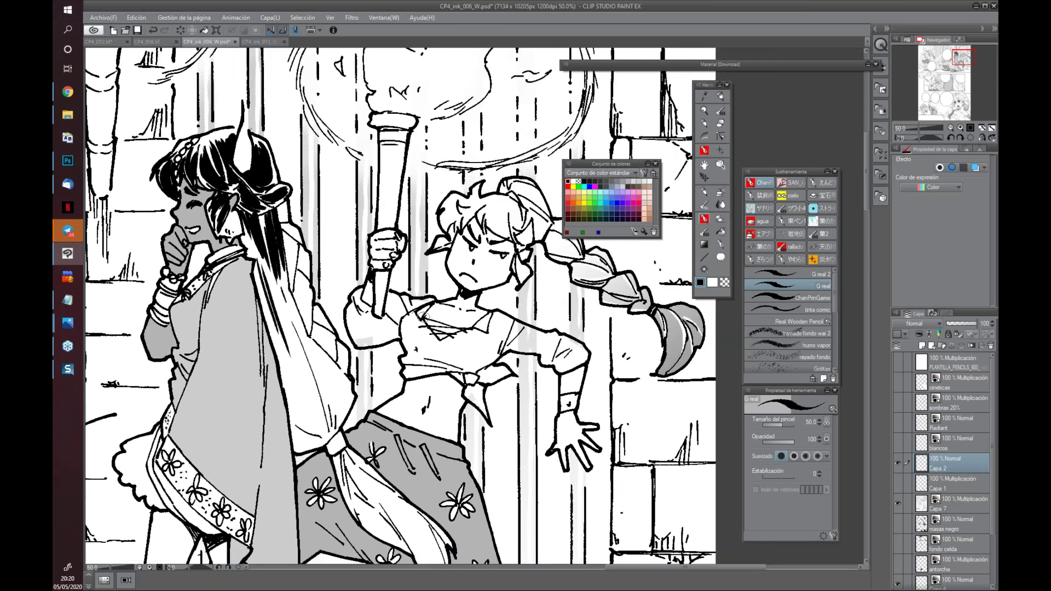
mouse_move(406, 311)
left_mouse_down()
mouse_move(408, 346)
mouse_move(409, 324)
left_mouse_up()
key("ctrl+z")
scroll(486, 277, "up", 1)
Ink and thicken the long dark strands running down the horned girl's hair
mouse_move(407, 433)
left_mouse_down()
mouse_move(533, 438)
mouse_move(510, 433)
left_mouse_up()
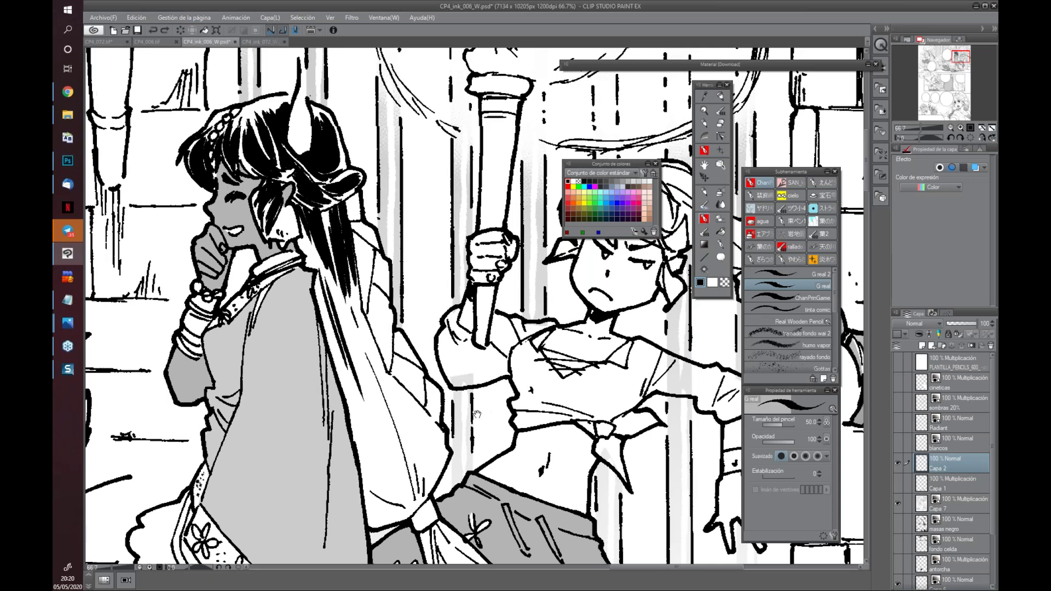
scroll(511, 432, "up", 2)
left_click_drag(279, 289, 328, 411)
left_click_drag(295, 319, 342, 430)
left_click_drag(299, 330, 345, 427)
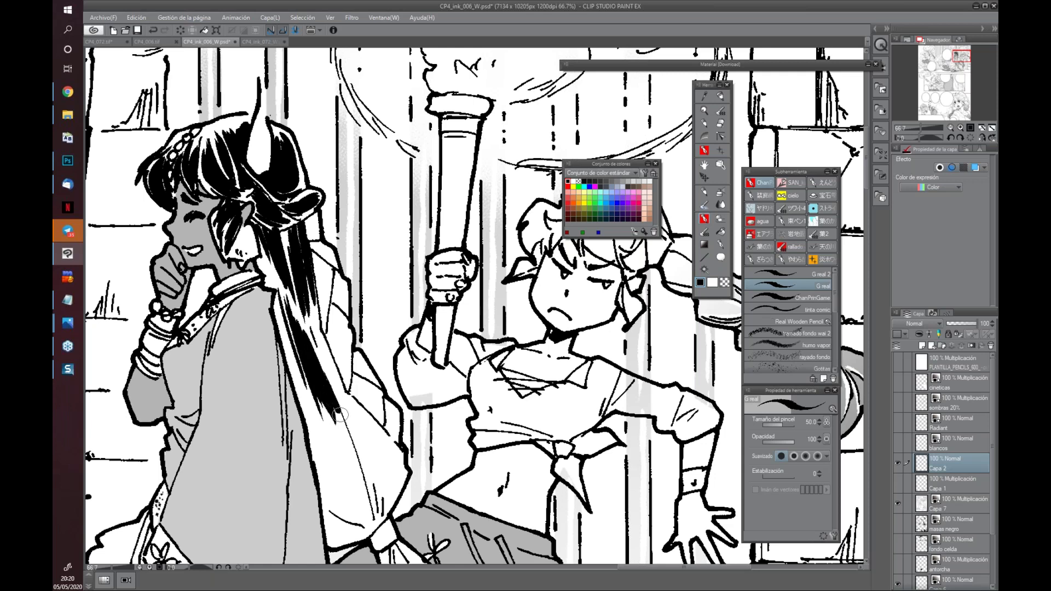
left_click_drag(312, 335, 367, 448)
left_click_drag(306, 251, 331, 327)
left_click_drag(333, 267, 324, 323)
left_click_drag(500, 389, 410, 367)
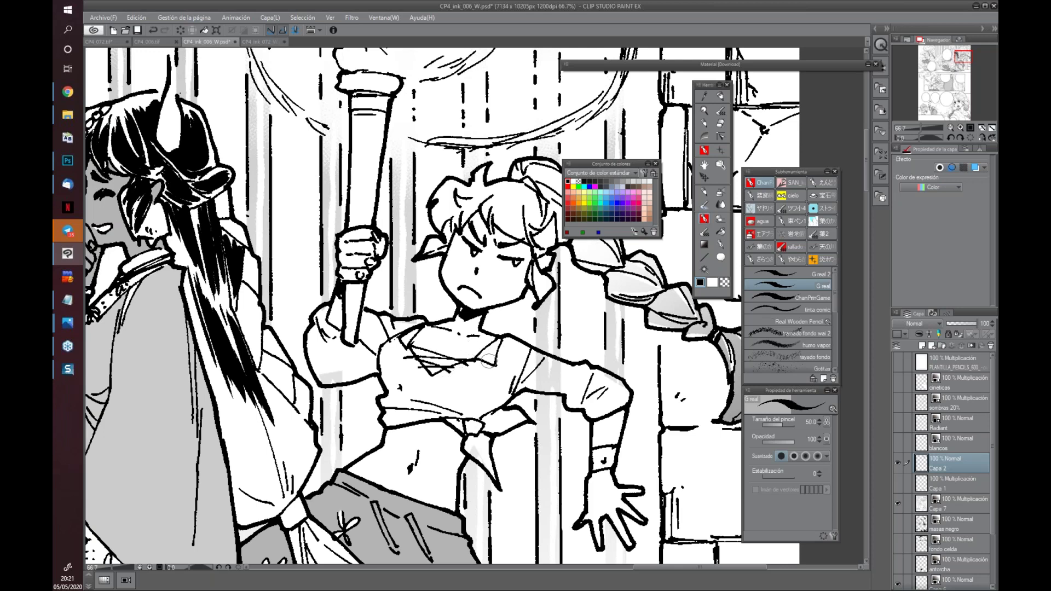
Zoom out to check the page, then zoom in and paint the braided girl's top black
scroll(494, 359, "down", 2)
scroll(494, 358, "down", 1)
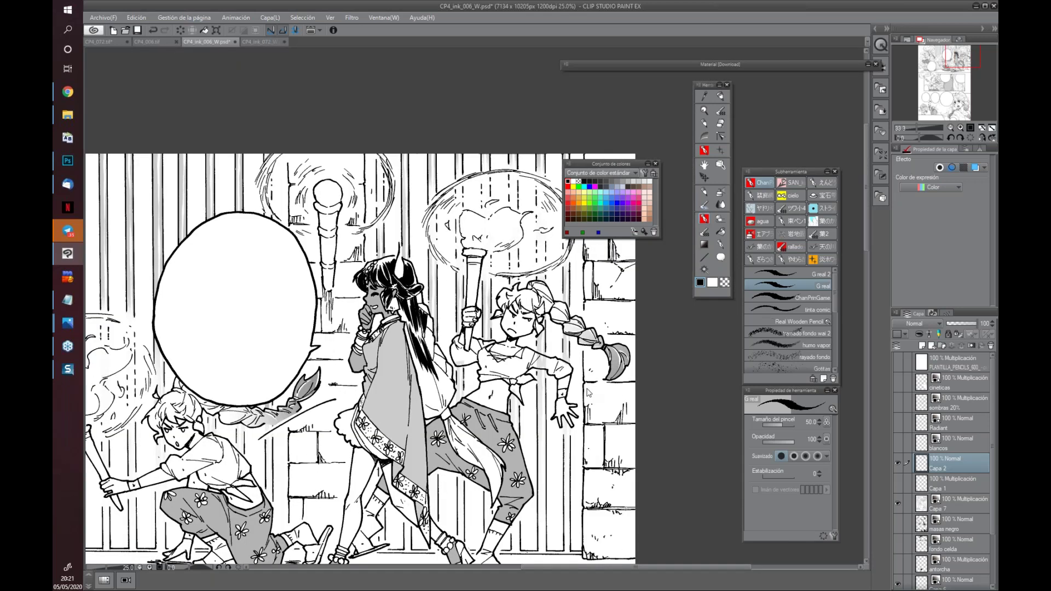
scroll(494, 358, "down", 1)
scroll(494, 359, "down", 1)
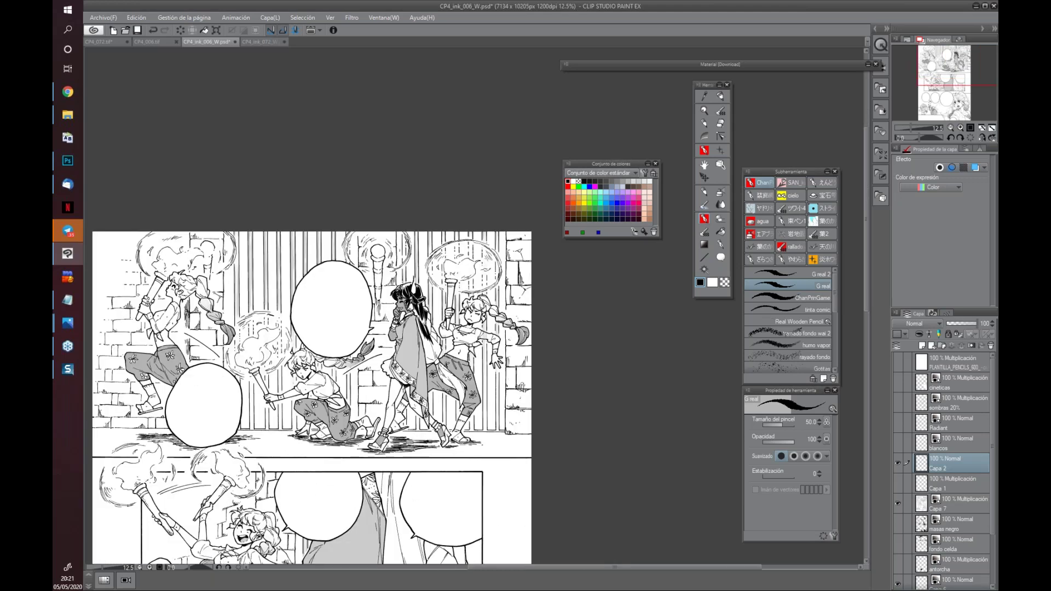
scroll(465, 342, "up", 3)
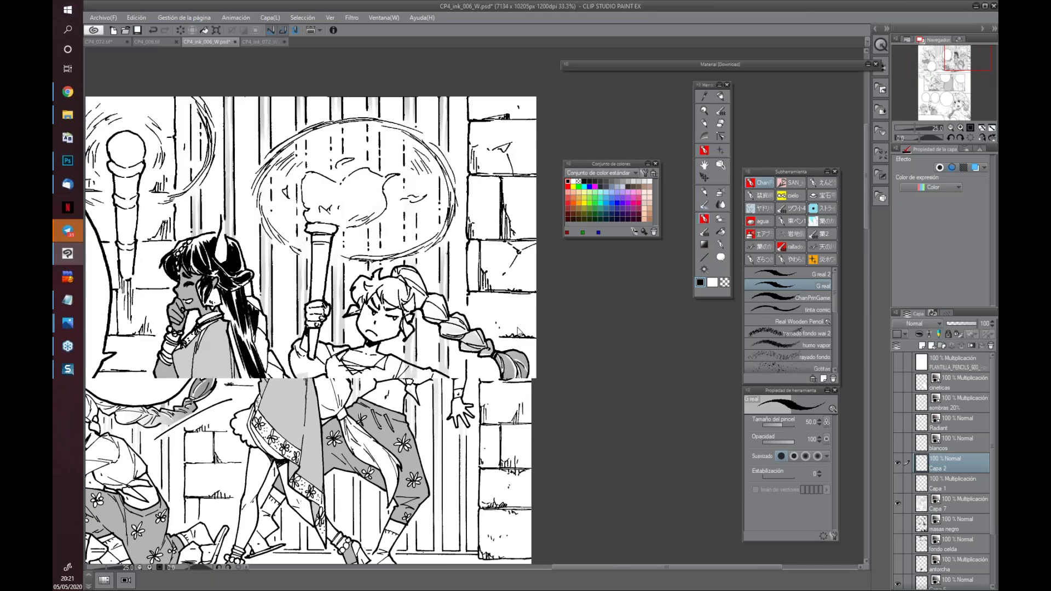
scroll(465, 342, "up", 1)
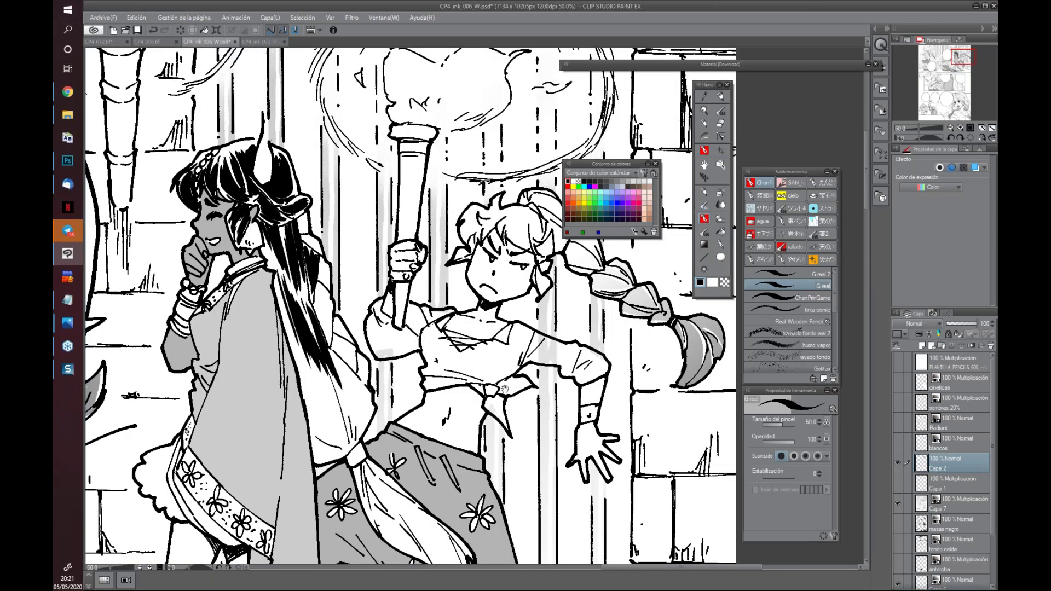
left_click_drag(498, 415, 468, 411)
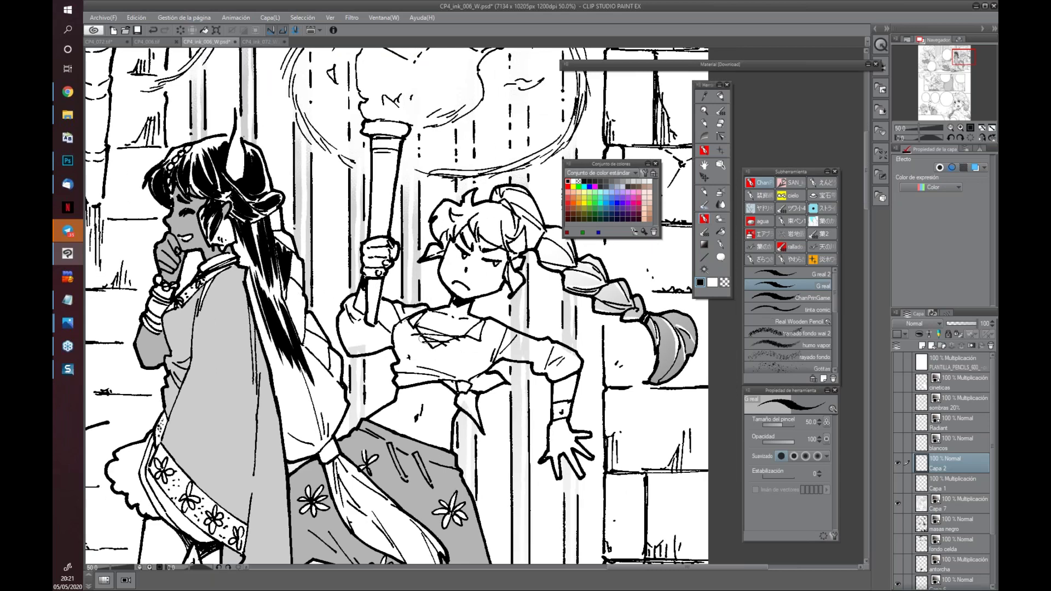
mouse_move(418, 307)
left_mouse_down()
mouse_move(399, 346)
mouse_move(482, 330)
mouse_move(396, 367)
mouse_move(418, 376)
mouse_move(483, 365)
left_mouse_up()
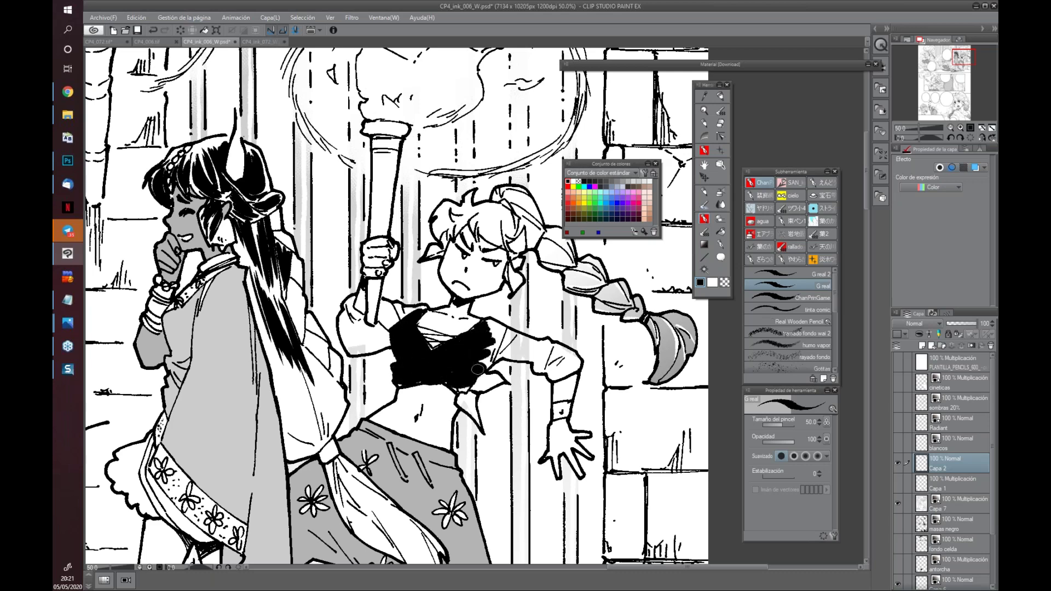
Add a new layer, then return to Capa 2 and dismiss its layer options menu
left_click(920, 345)
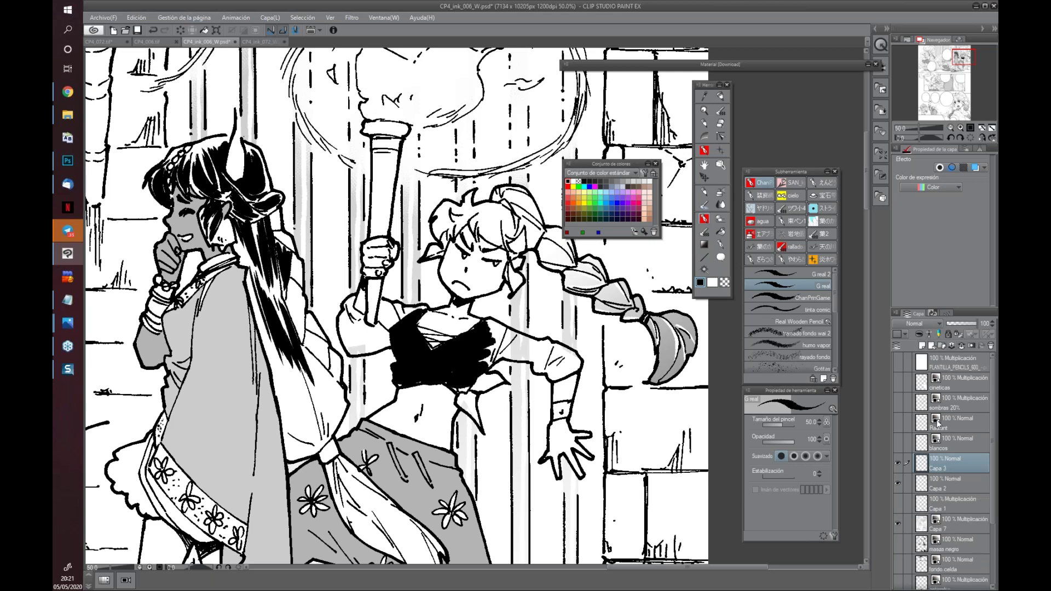
left_click(917, 490)
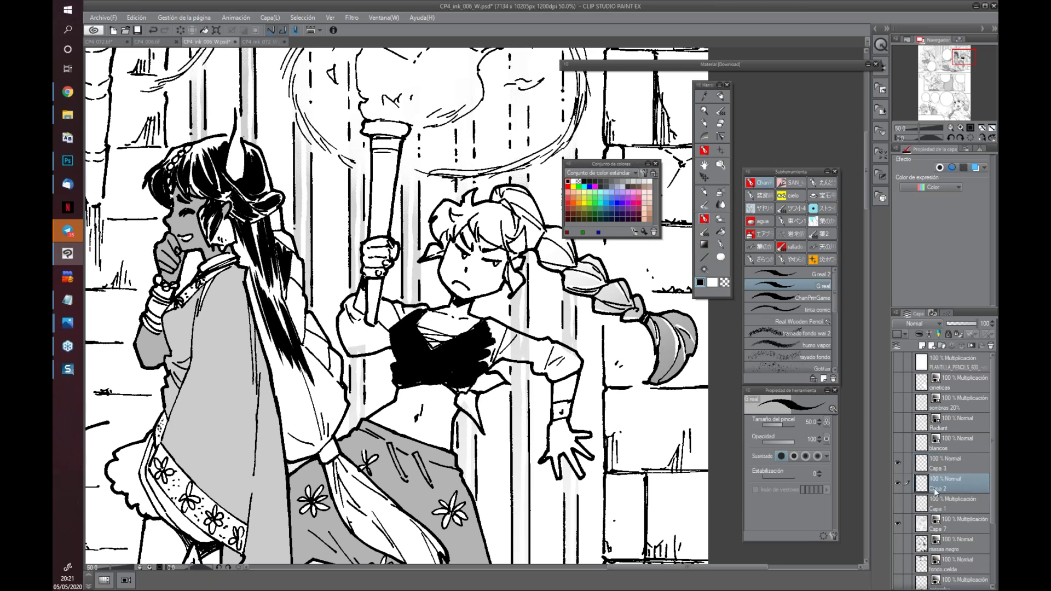
left_click_drag(964, 327, 963, 326)
right_click(950, 467)
key("Escape")
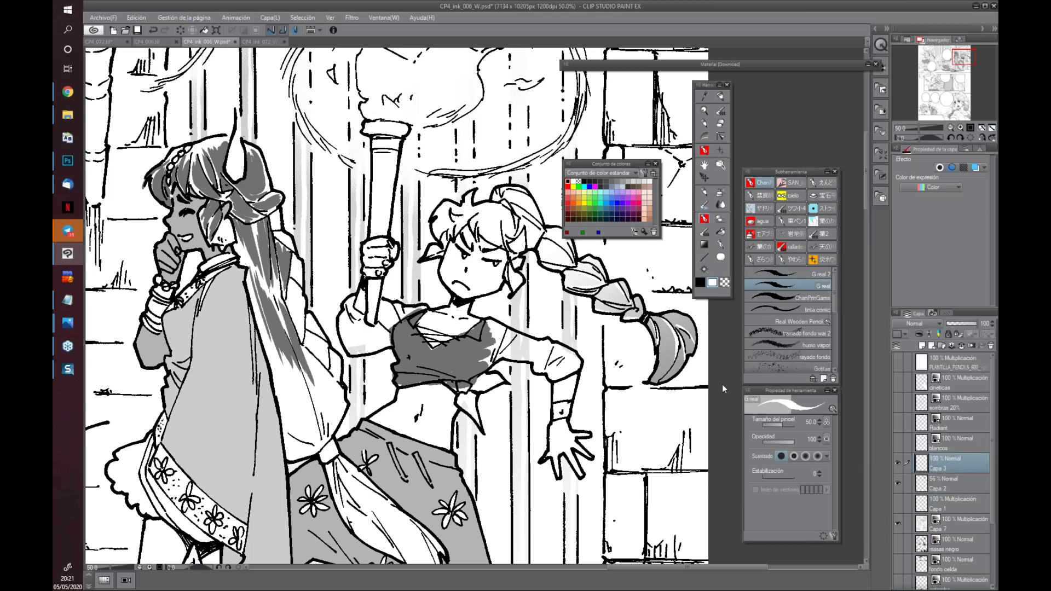
scroll(478, 351, "up", 3)
Clean the shirt shading edges and carve light folds along the shoulder, lower shirt and knot
mouse_move(455, 334)
left_mouse_down()
mouse_move(447, 370)
mouse_move(408, 358)
left_mouse_up()
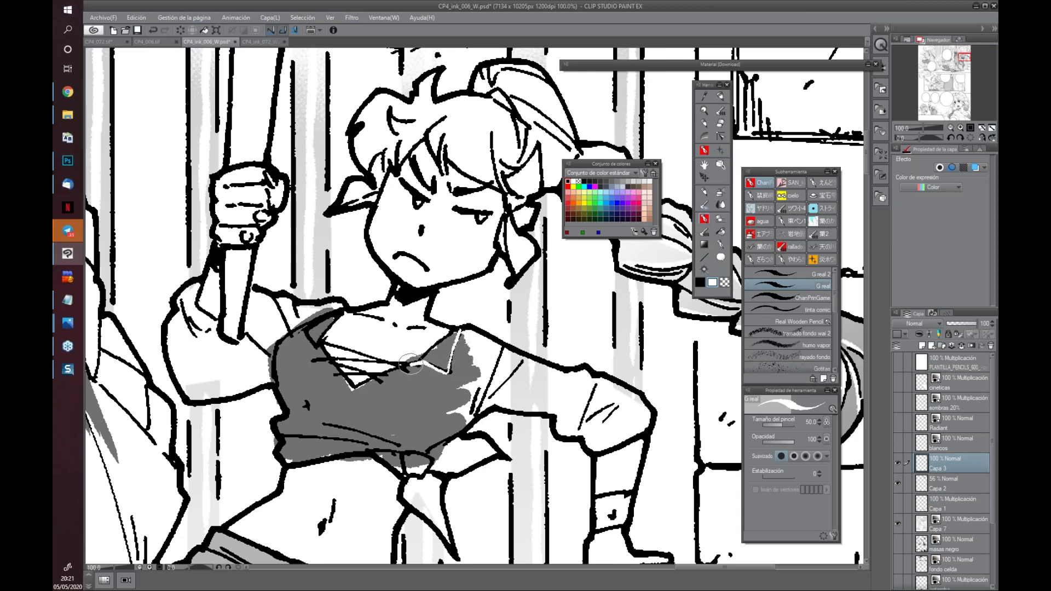
mouse_move(330, 316)
left_mouse_down()
mouse_move(274, 355)
mouse_move(275, 386)
left_mouse_up()
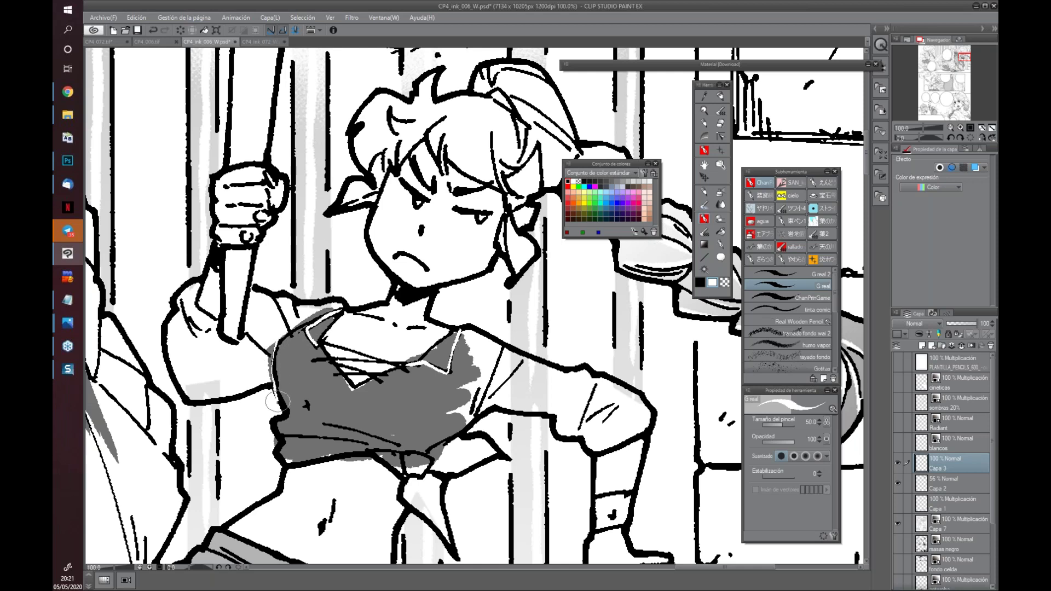
left_click_drag(281, 435, 386, 454)
mouse_move(320, 418)
left_mouse_down()
mouse_move(443, 468)
mouse_move(416, 479)
left_mouse_up()
left_click_drag(438, 437, 424, 455)
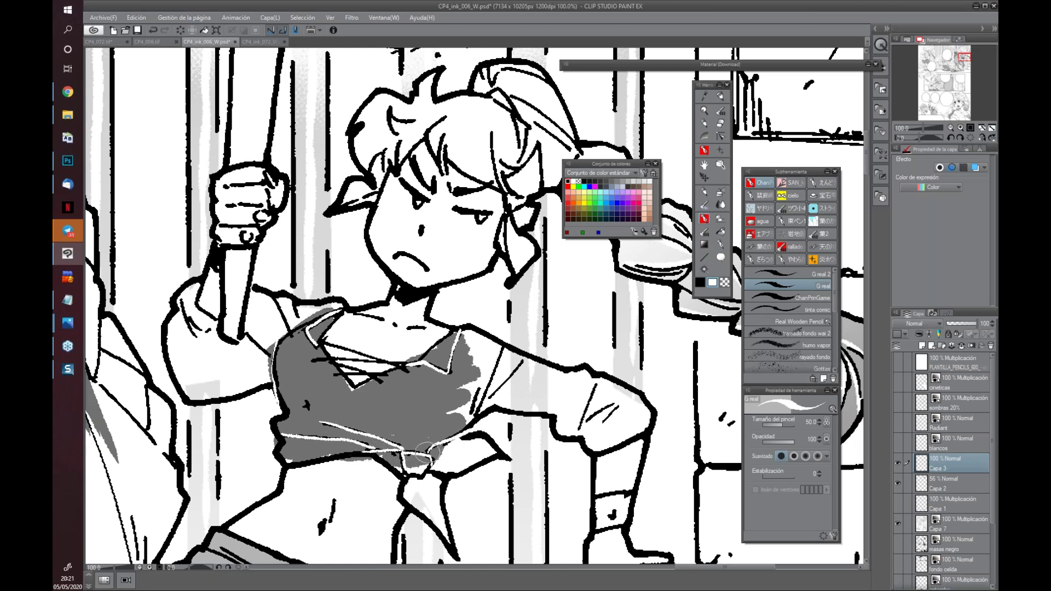
Raise Capa 2's opacity from 56% to 100% so the shirt fill is solid black
left_click(928, 485)
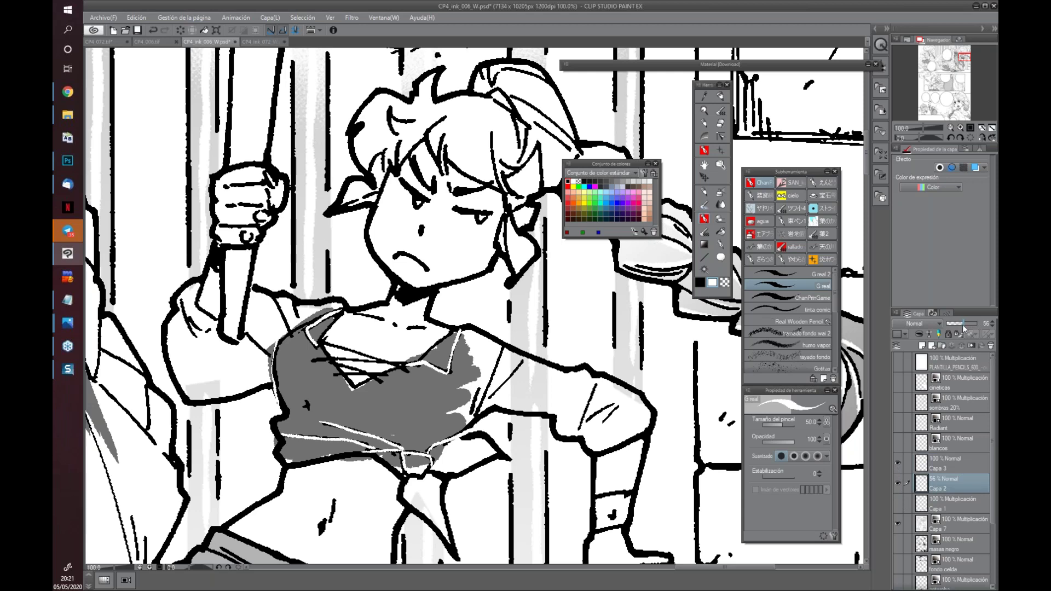
left_click_drag(966, 324, 992, 328)
key("ctrl+minus")
Hide Capa 2, toggle Capa 3 off and on to compare, and show the masas negro layer
key("ctrl+minus")
key("ctrl+minus")
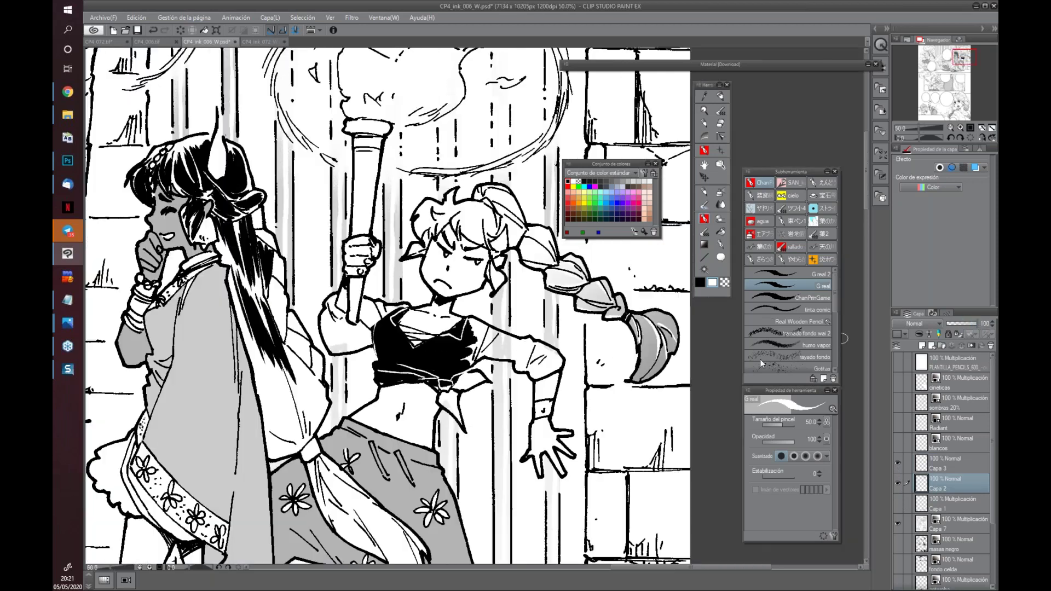
key("ctrl+minus")
mouse_move(457, 471)
left_mouse_down()
mouse_move(414, 487)
mouse_move(637, 456)
left_mouse_up()
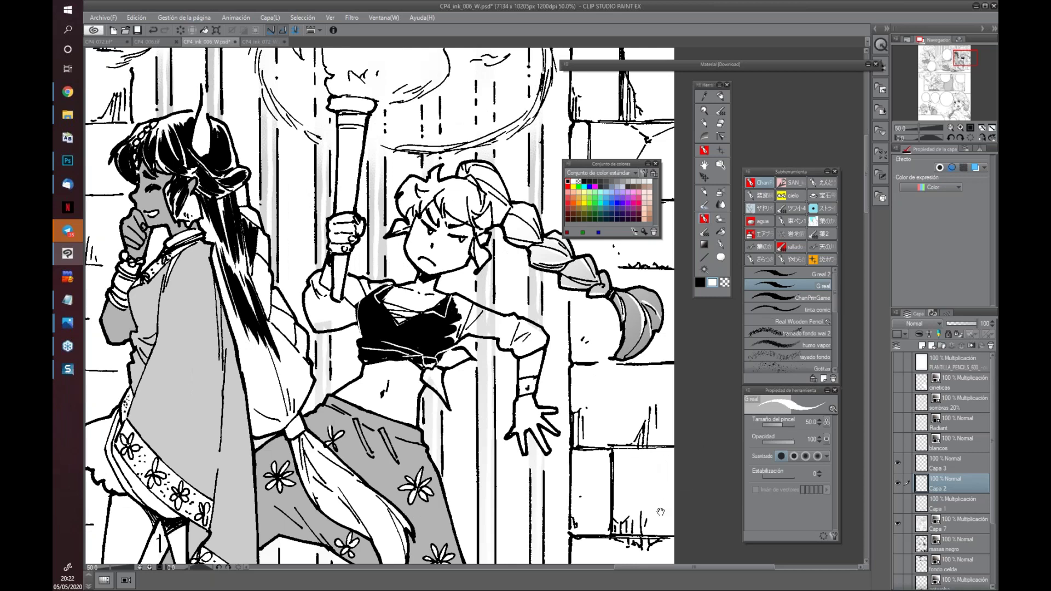
left_click_drag(661, 512, 646, 474)
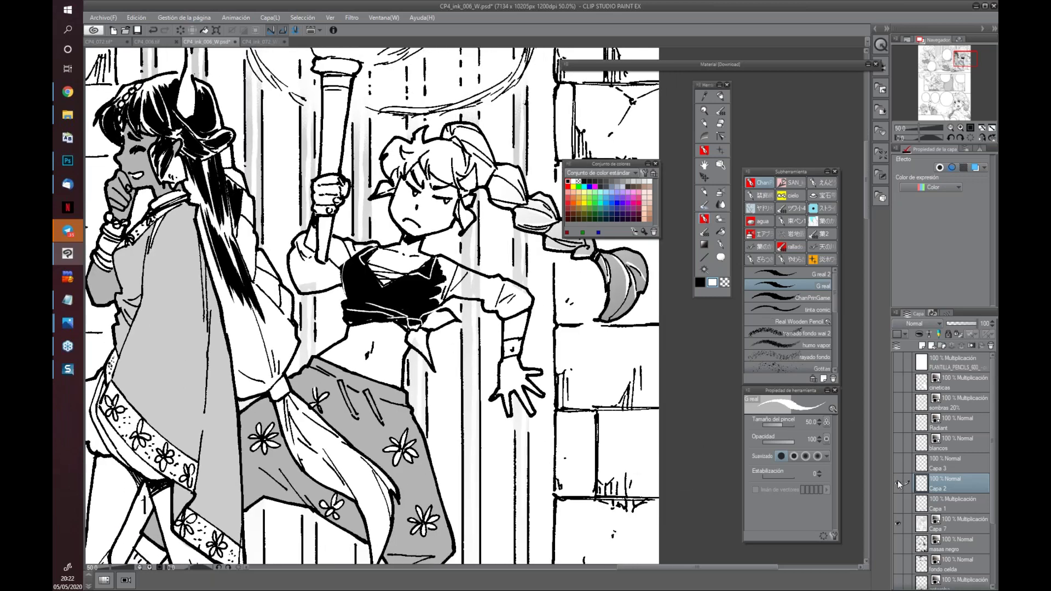
left_click(898, 481)
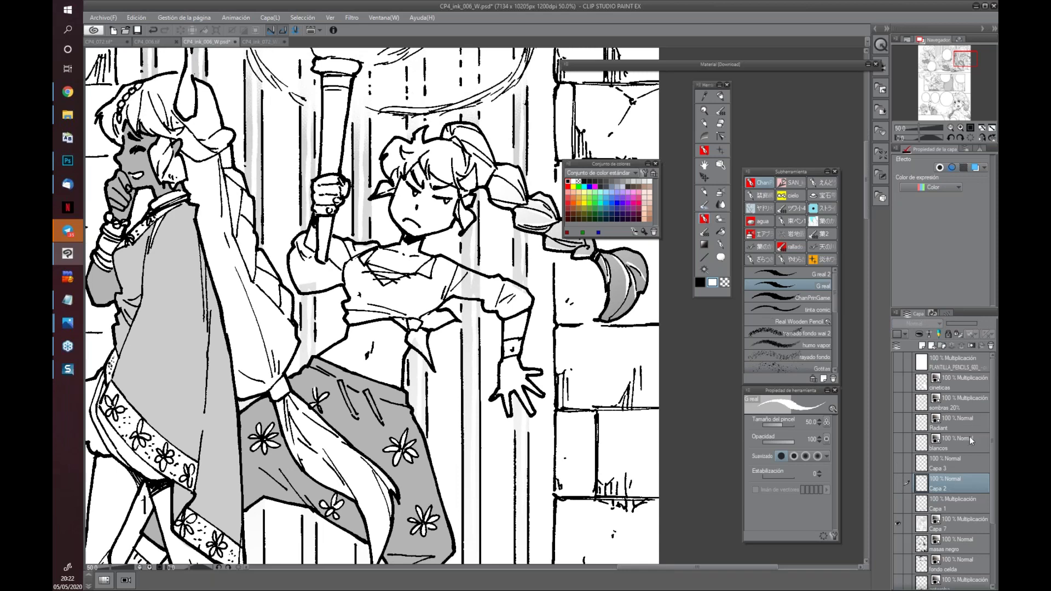
left_click(898, 462)
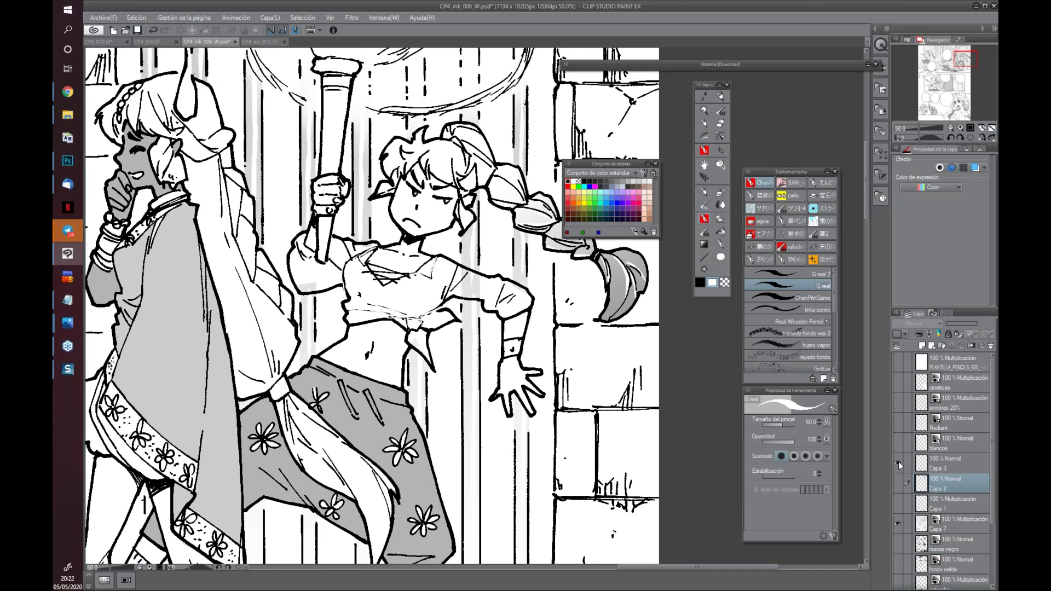
left_click(898, 463)
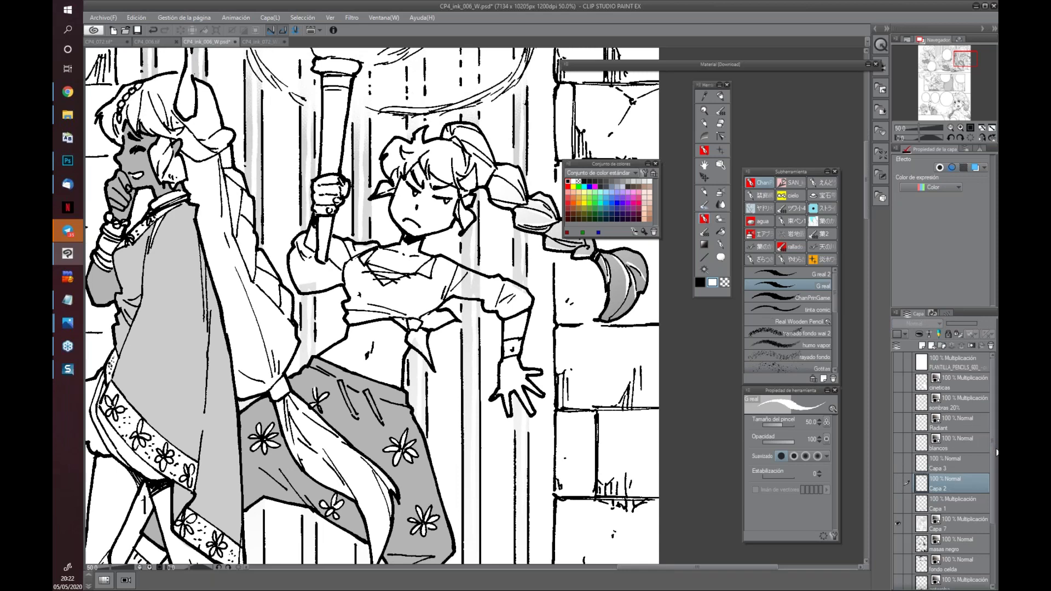
left_click_drag(991, 458, 990, 484)
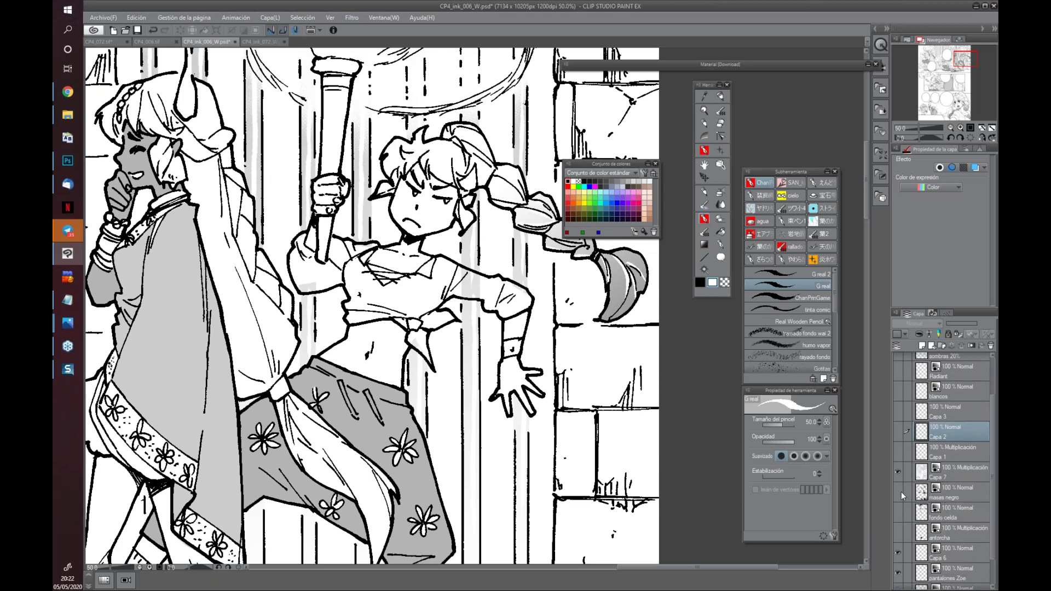
left_click(897, 493)
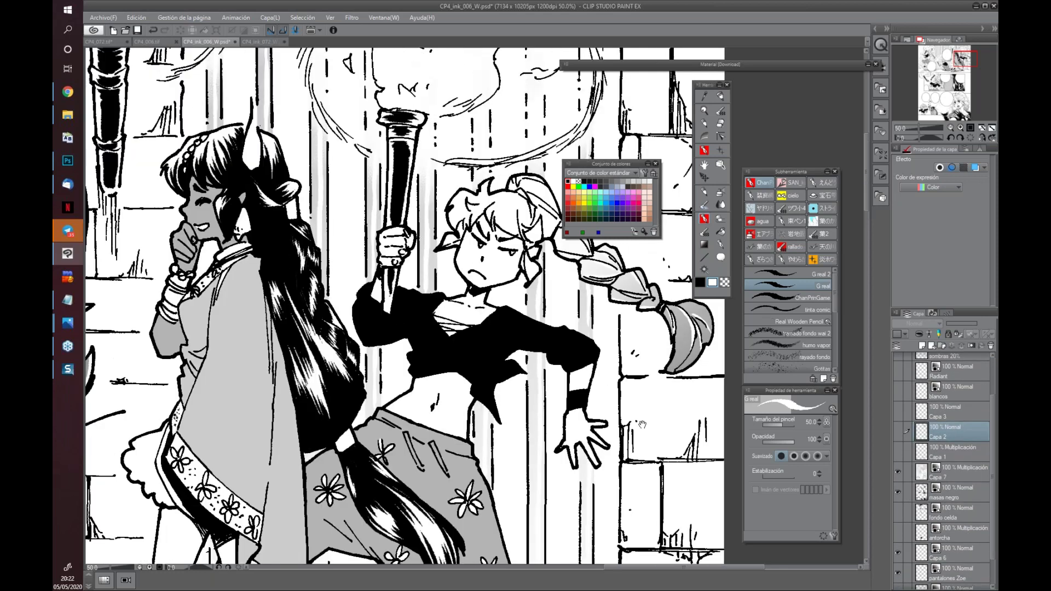
left_click_drag(241, 219, 288, 246)
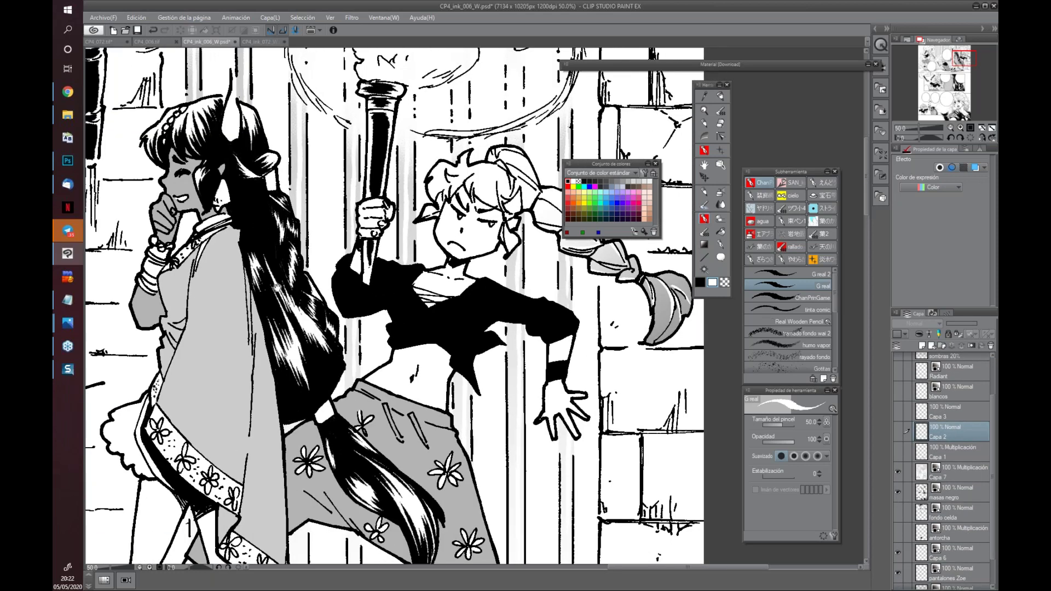
mouse_move(524, 406)
left_mouse_down()
mouse_move(280, 311)
mouse_move(417, 258)
left_mouse_up()
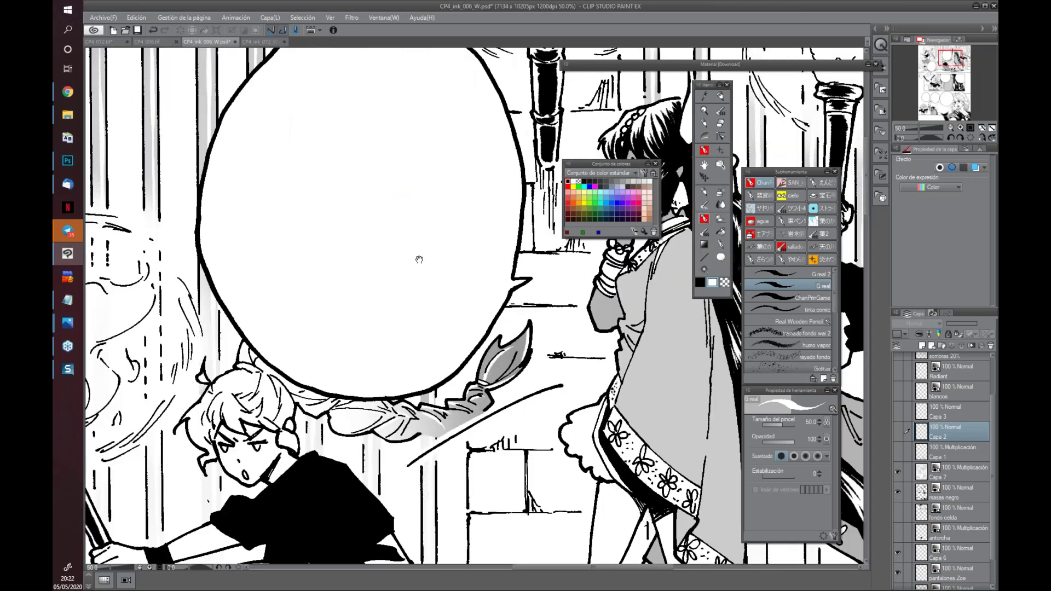
Pan and zoom from the torch panel and speech bubble to the two waving girls
scroll(513, 395, "down", 1)
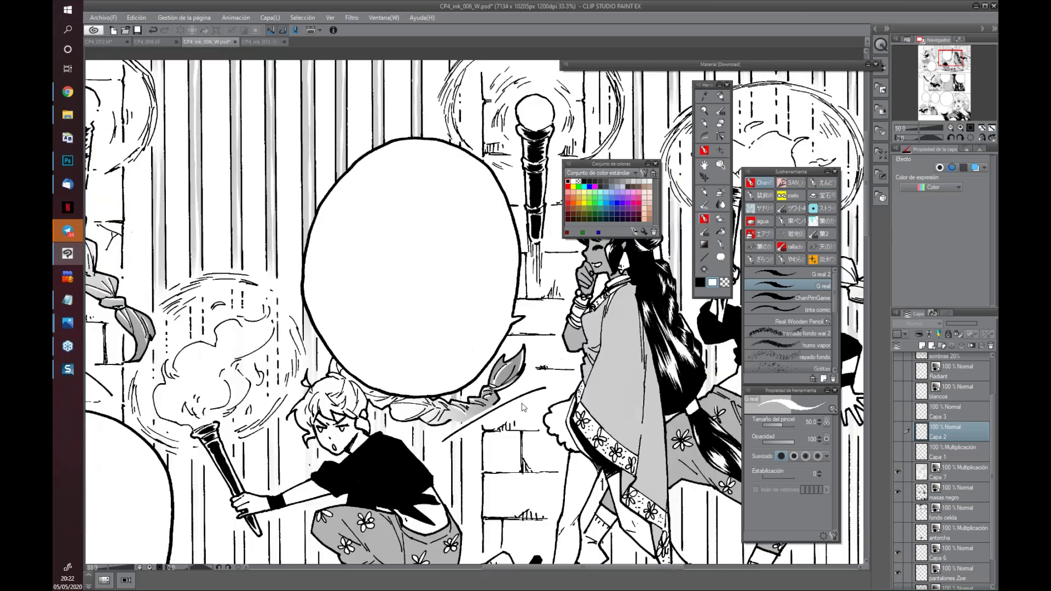
scroll(512, 395, "down", 3)
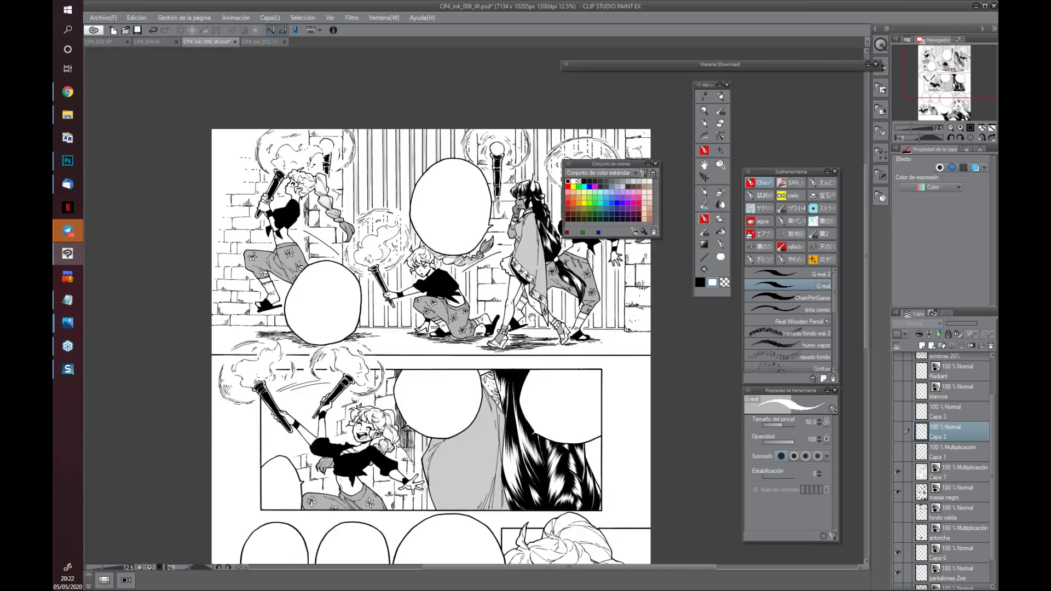
scroll(381, 272, "down", 5)
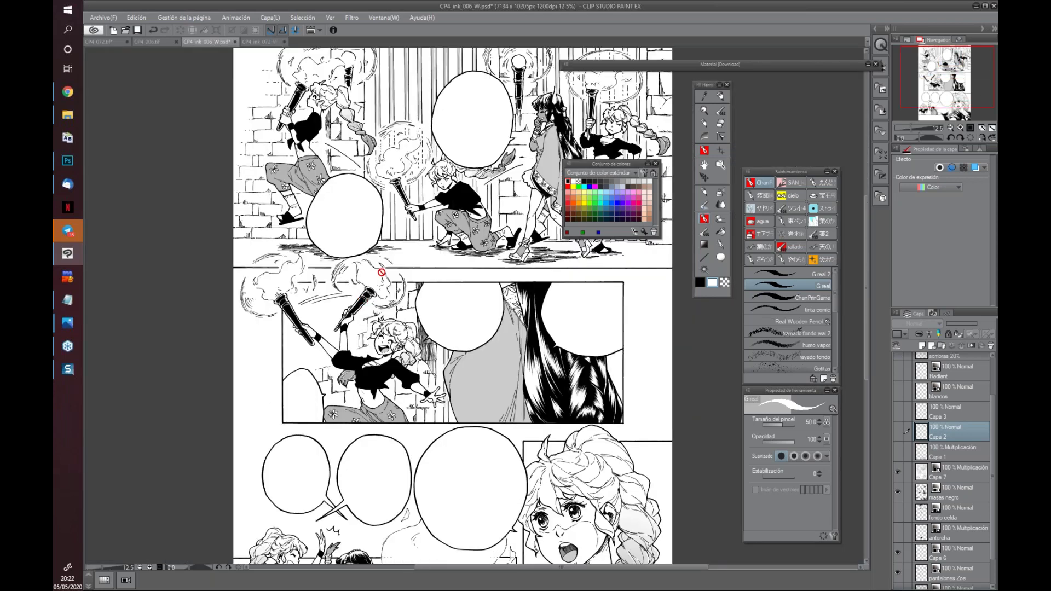
scroll(381, 272, "up", 3)
mouse_move(181, 416)
left_mouse_down()
mouse_move(285, 376)
mouse_move(387, 359)
left_mouse_up()
mouse_move(832, 298)
left_mouse_down()
mouse_move(521, 256)
mouse_move(441, 488)
left_mouse_up()
scroll(441, 488, "down", 5)
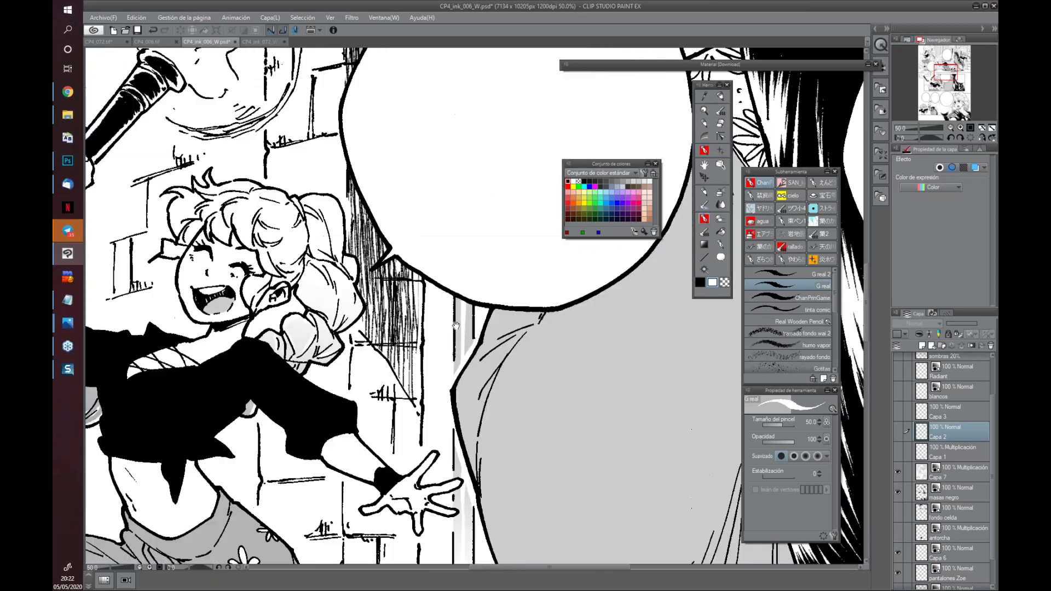
scroll(481, 413, "down", 5)
scroll(520, 405, "down", 5)
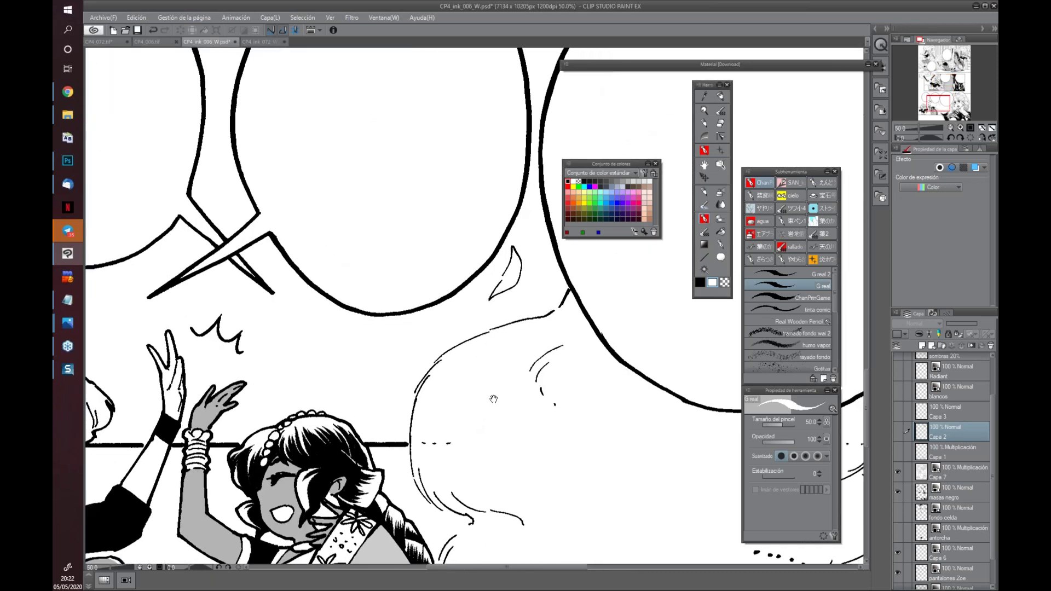
left_click_drag(588, 397, 626, 384)
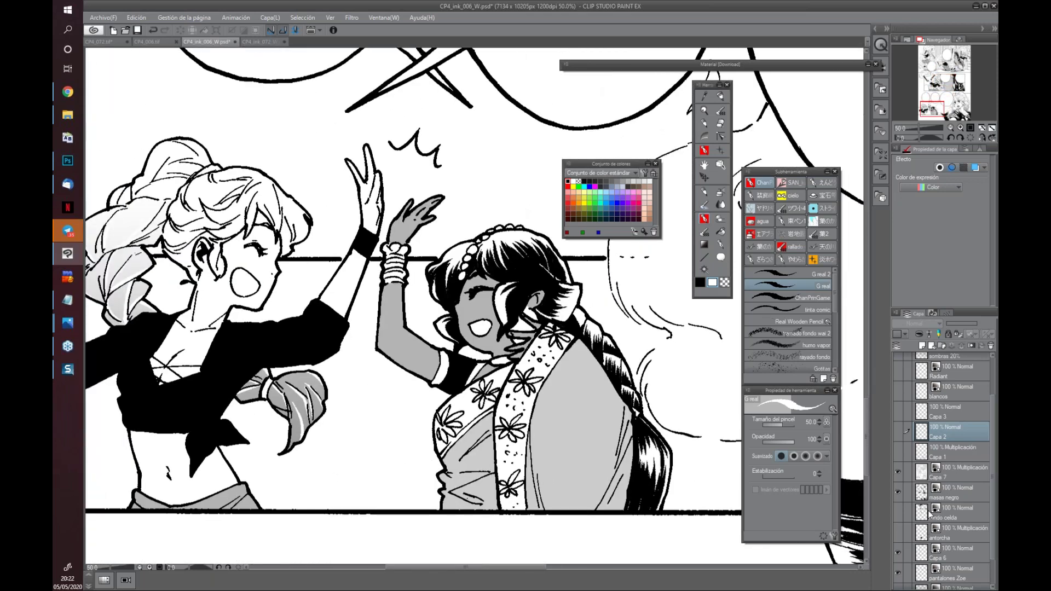
Toggle the blancos highlights layer on and off several times, leaving it visible
left_click(897, 391)
left_click_drag(461, 425, 546, 434)
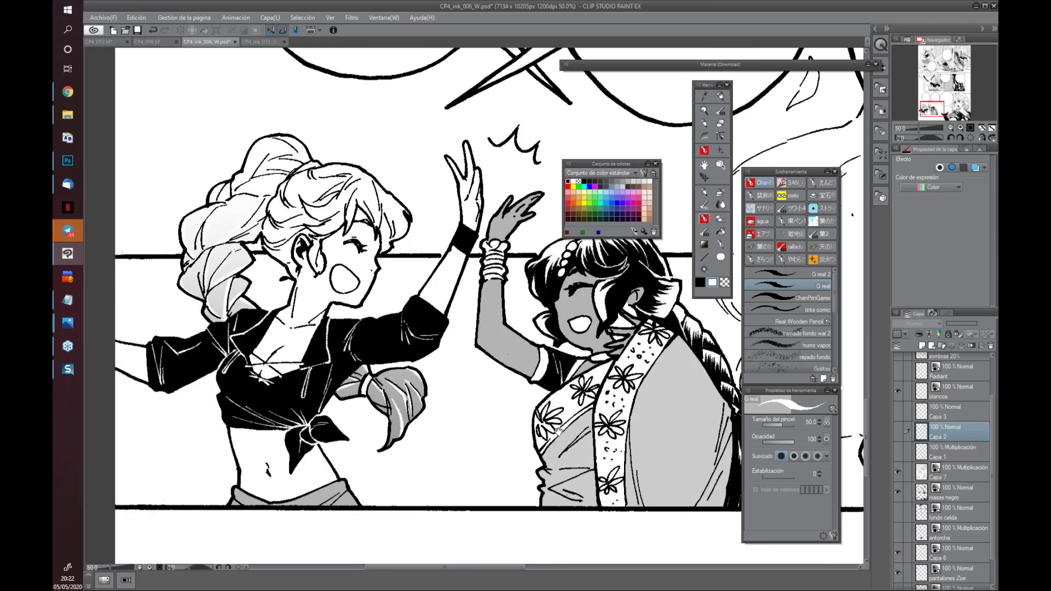
left_click(898, 389)
left_click(898, 390)
left_click(898, 391)
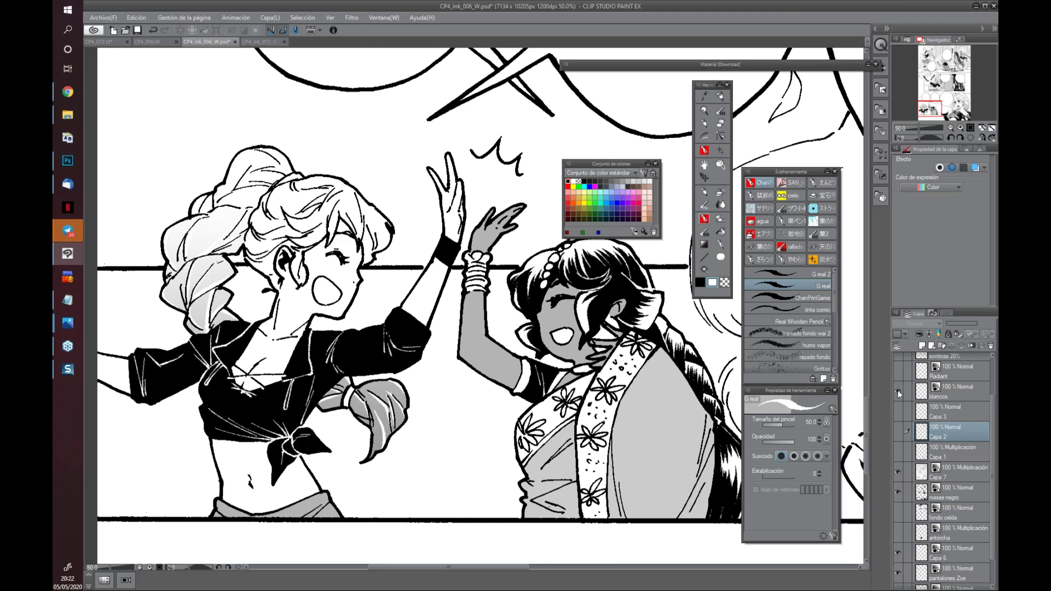
left_click(898, 391)
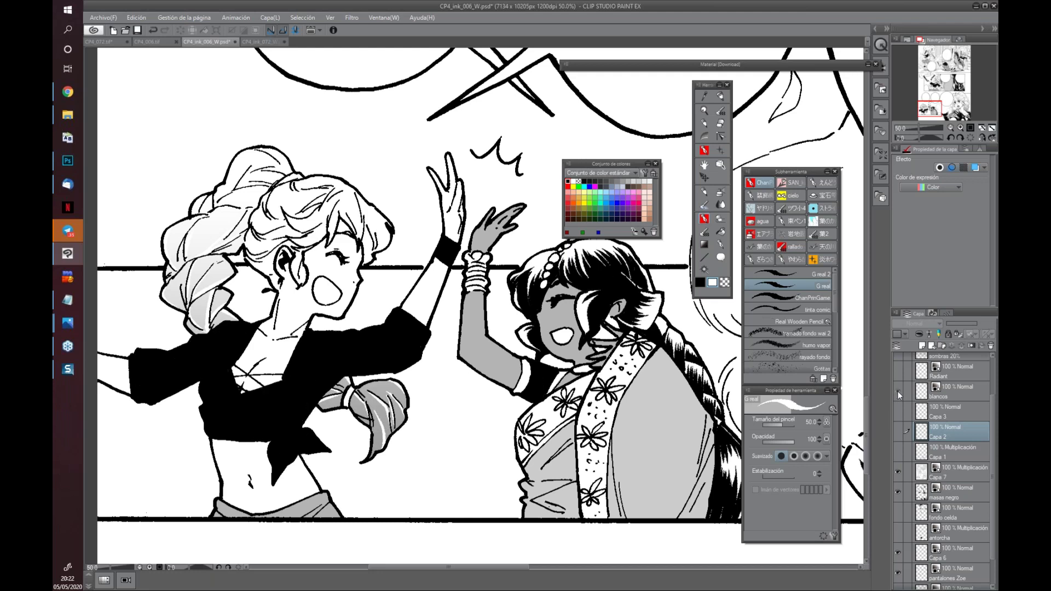
left_click(897, 390)
mouse_move(633, 442)
left_mouse_down()
mouse_move(480, 382)
mouse_move(422, 394)
left_mouse_up()
scroll(421, 394, "down", 2)
mouse_move(528, 345)
left_mouse_down()
mouse_move(664, 410)
mouse_move(455, 361)
left_mouse_up()
mouse_move(664, 410)
left_mouse_down()
mouse_move(583, 329)
mouse_move(553, 352)
left_mouse_up()
scroll(553, 352, "up", 2)
scroll(646, 375, "down", 2)
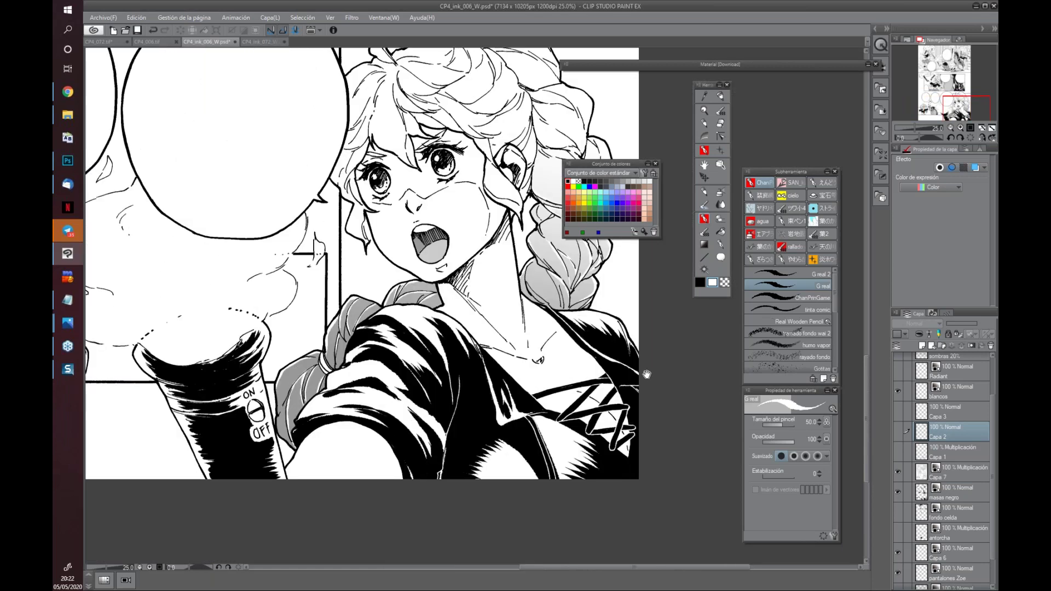
left_click_drag(411, 405, 383, 466)
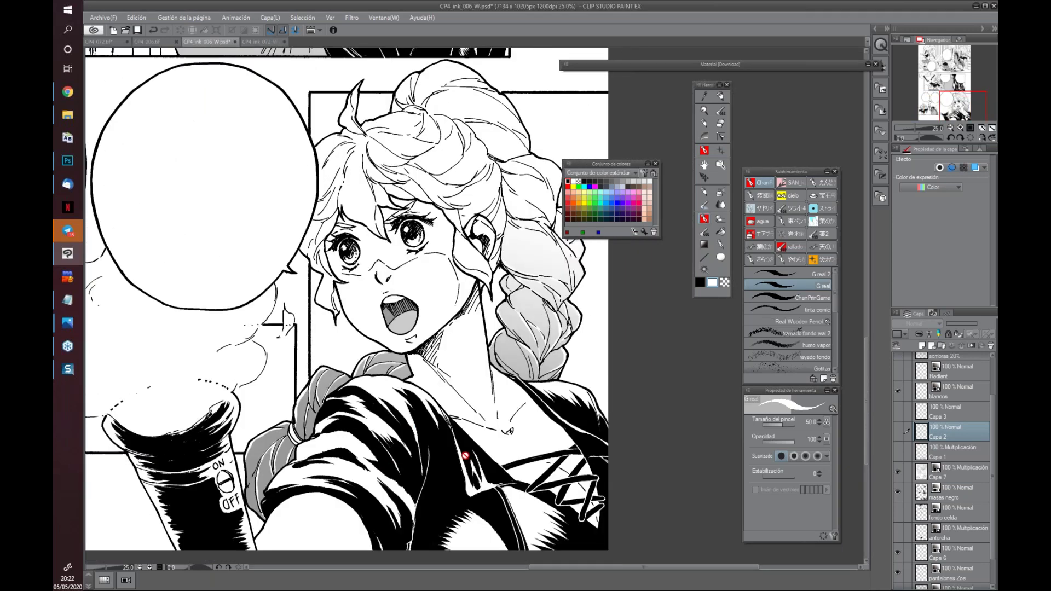
left_click_drag(514, 496, 521, 435)
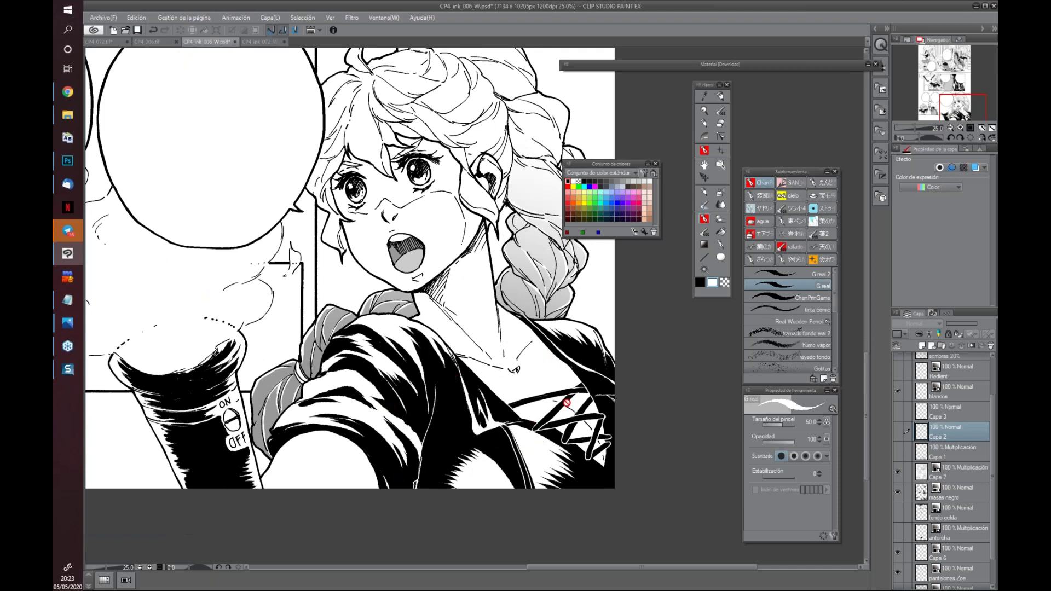
mouse_move(432, 305)
left_mouse_down()
mouse_move(495, 329)
mouse_move(474, 367)
left_mouse_up()
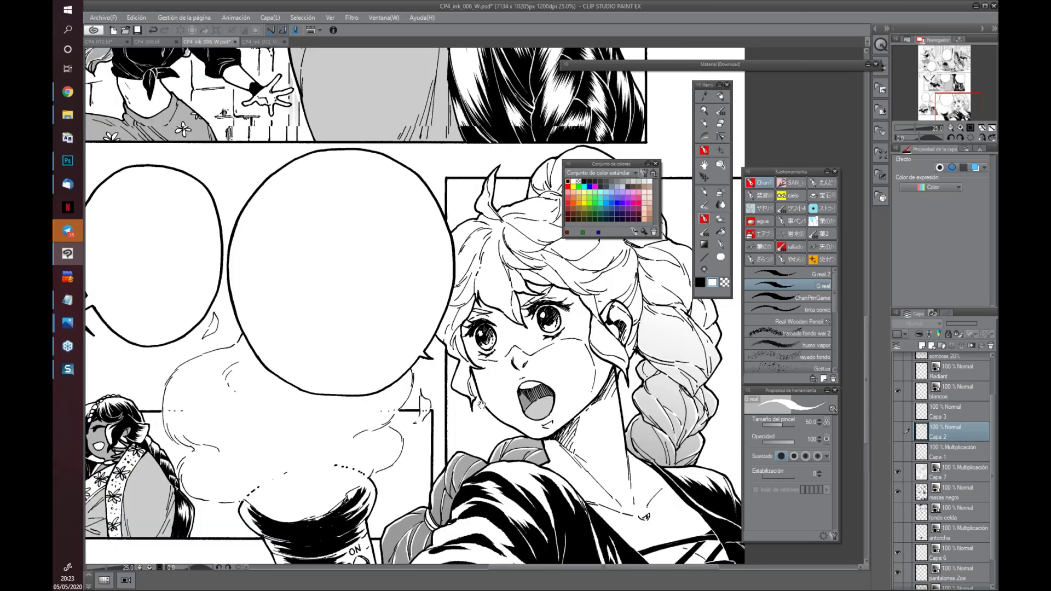
scroll(474, 368, "down", 1)
scroll(494, 338, "down", 1)
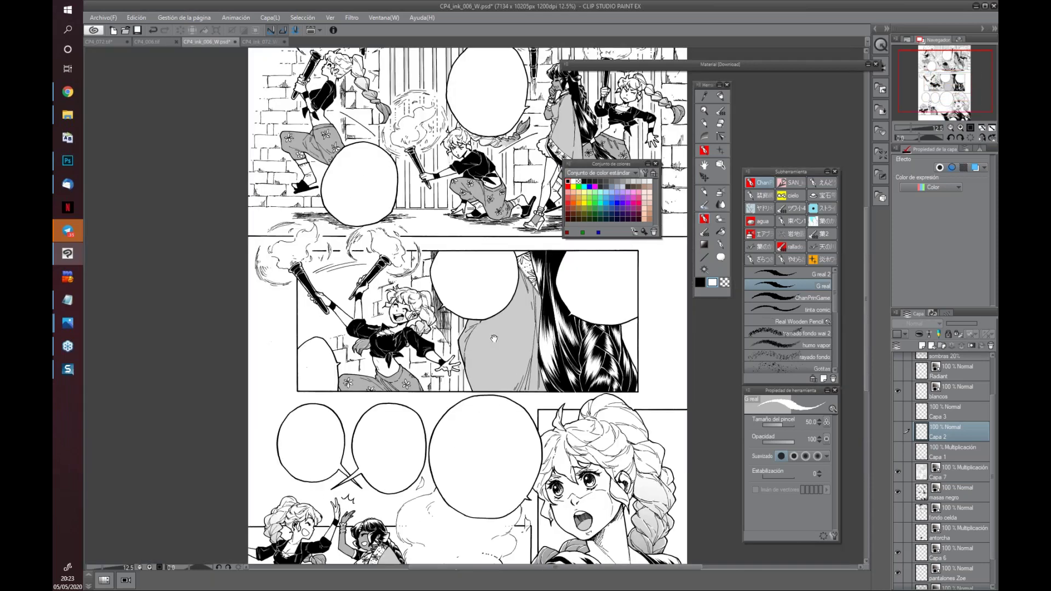
left_click_drag(493, 338, 411, 401)
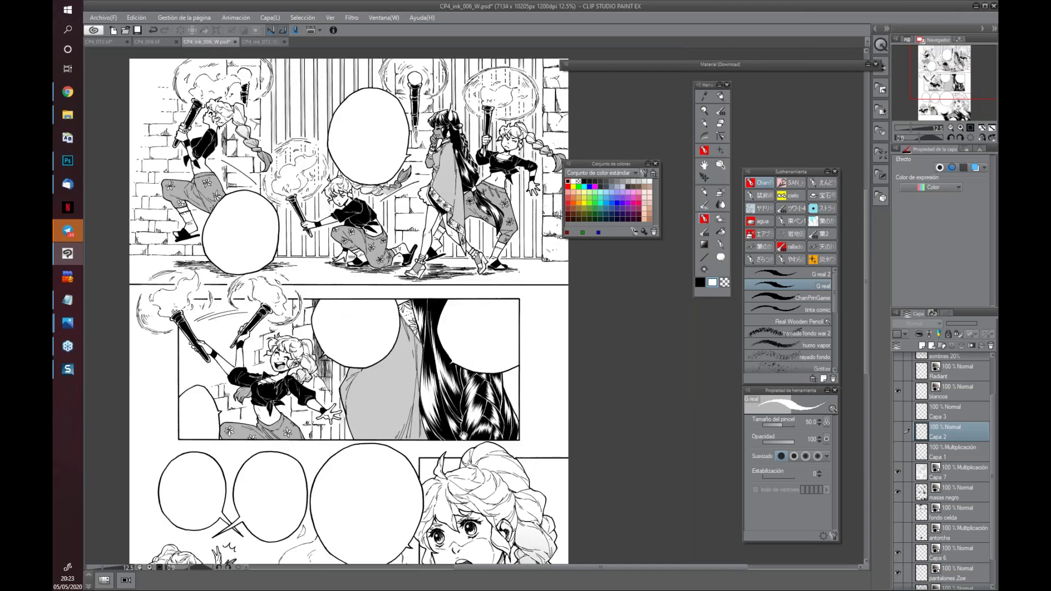
left_click_drag(619, 166, 677, 132)
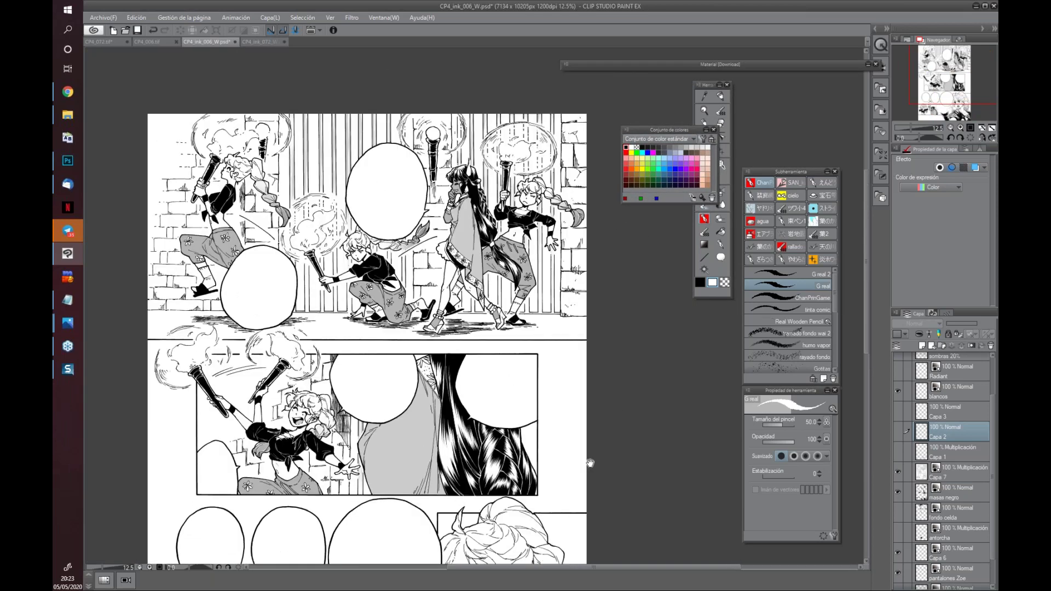
left_click_drag(613, 413, 612, 477)
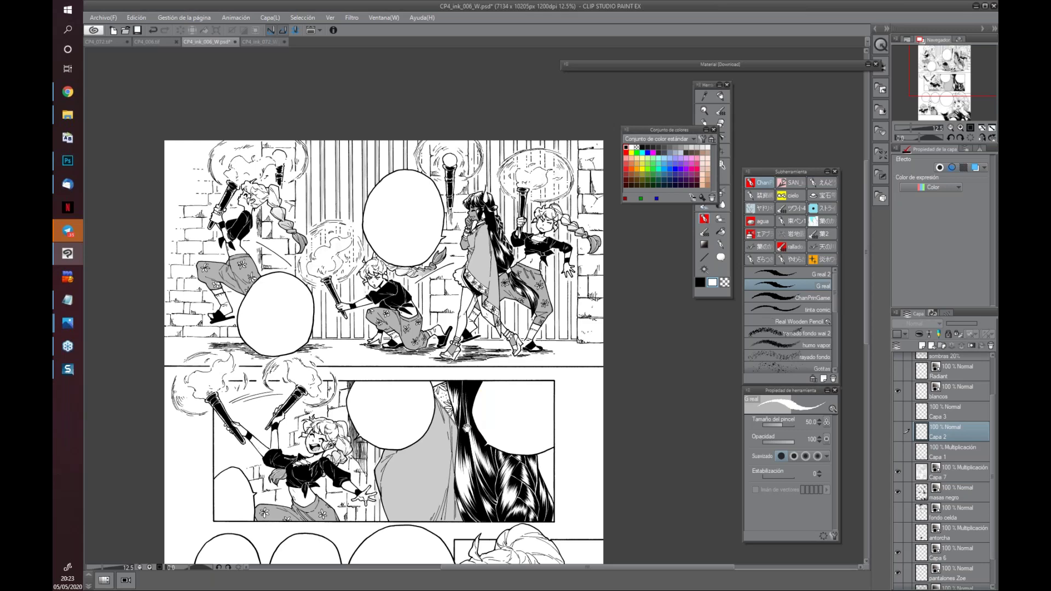
Zoom to 33% on the top panel's barred wall and balloon, and pick light grey
left_click_drag(466, 428, 502, 339)
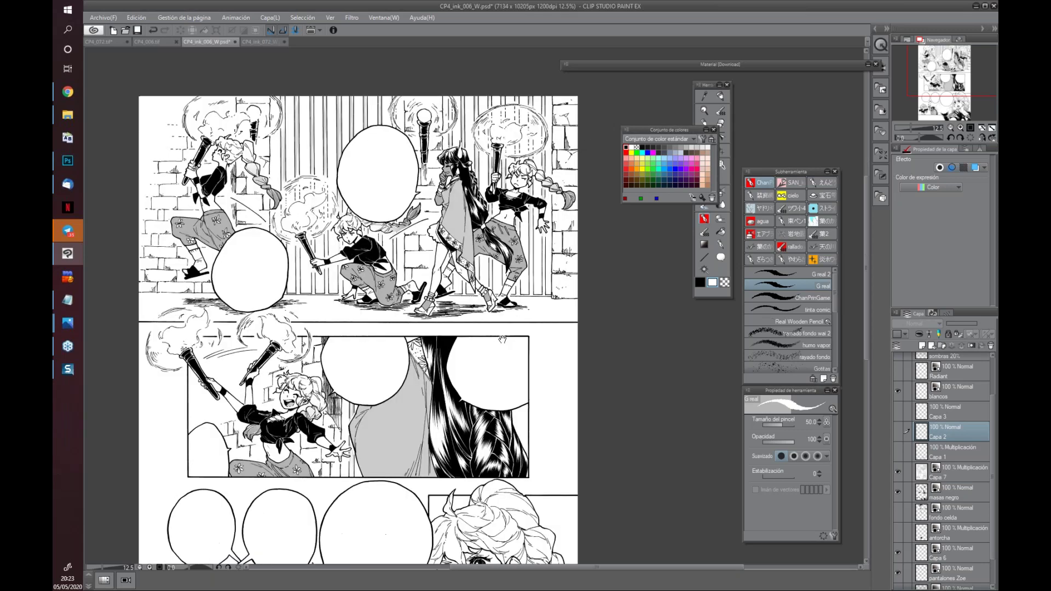
scroll(605, 363, "up", 3)
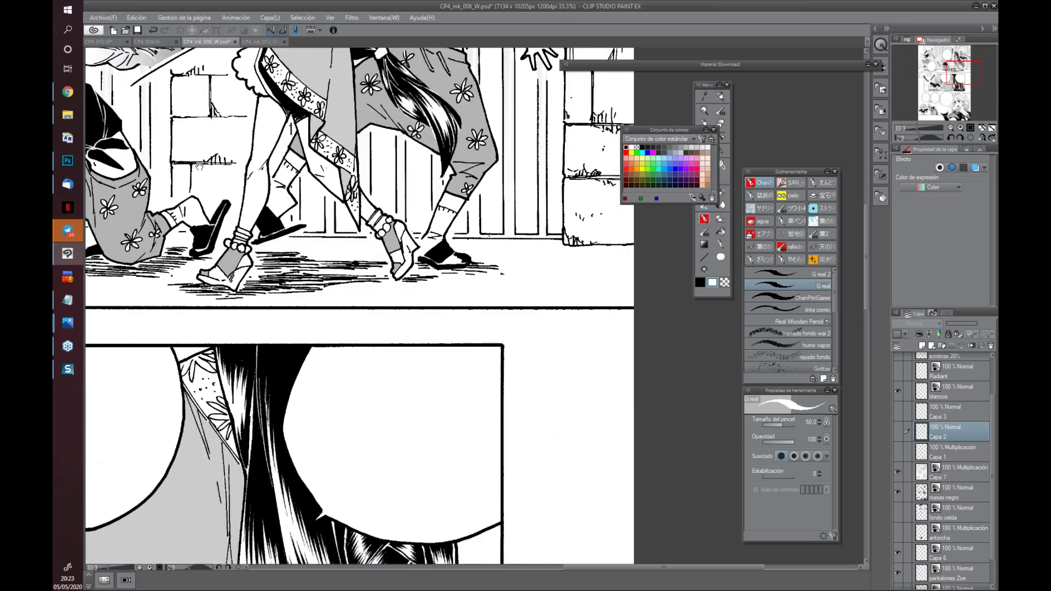
mouse_move(209, 183)
left_mouse_down()
mouse_move(393, 297)
mouse_move(386, 421)
left_mouse_up()
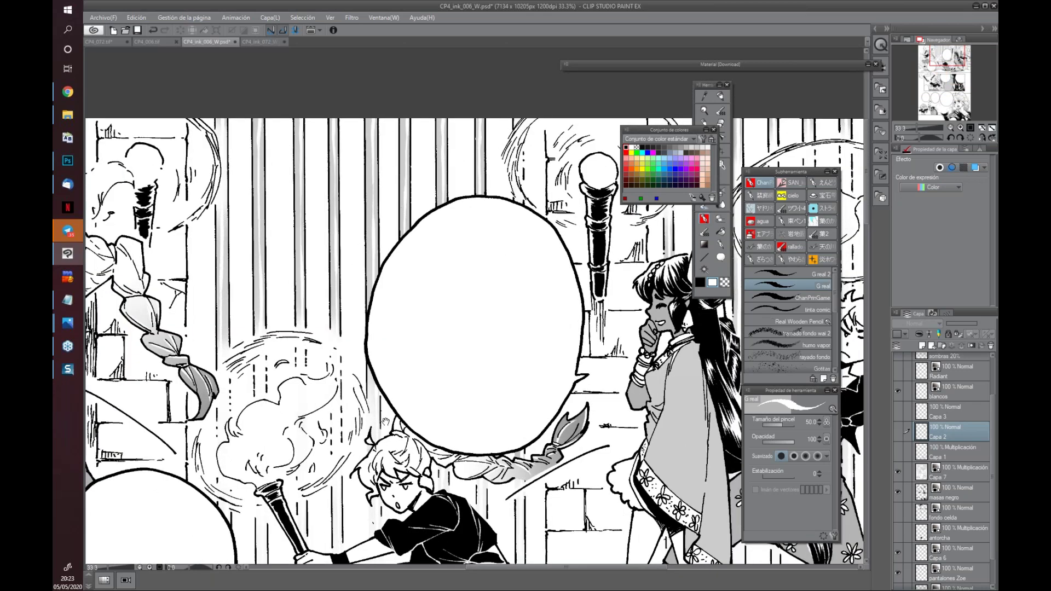
left_click_drag(507, 389, 496, 336)
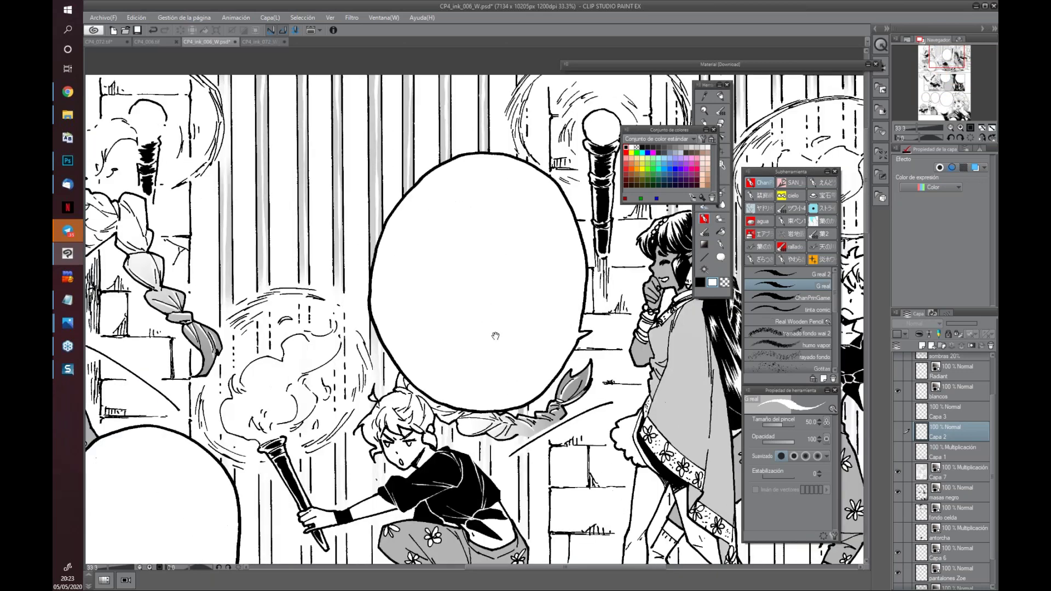
left_click(680, 147)
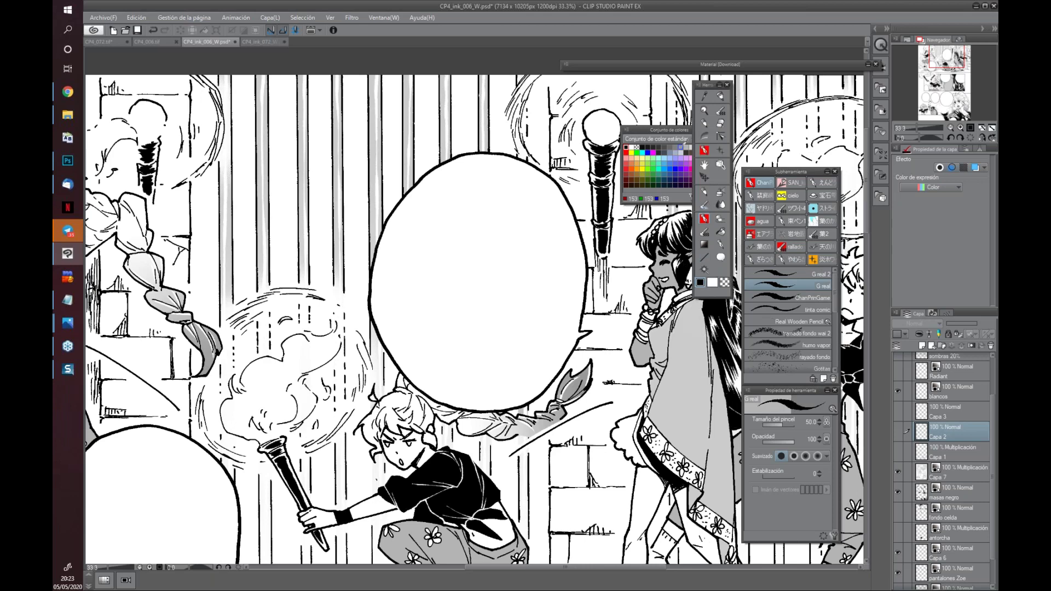
Toggle Capa 1's grey tones on and off, then add a new raster layer
left_click(897, 452)
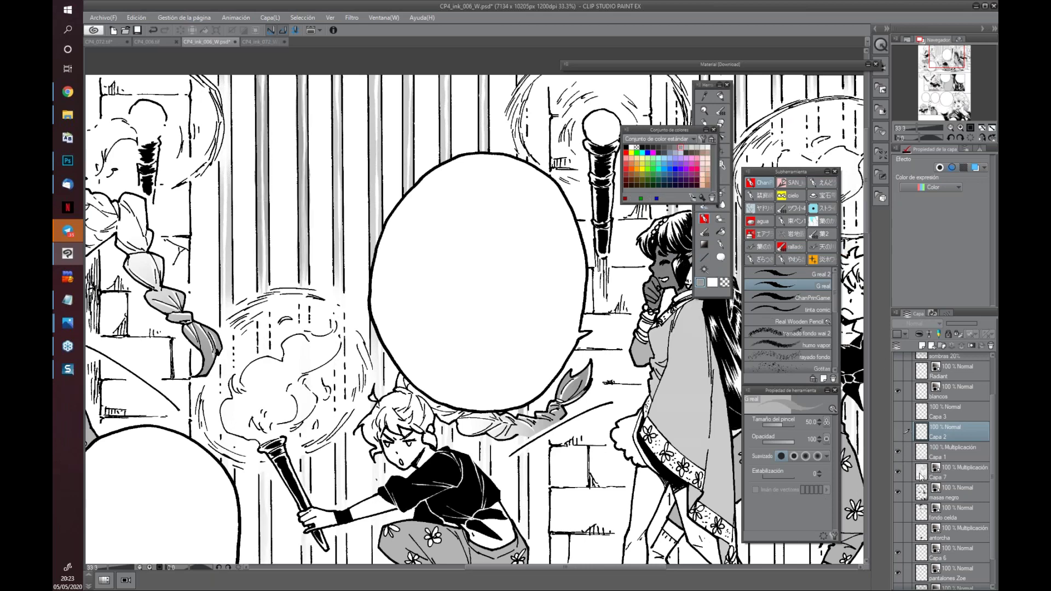
left_click(897, 452)
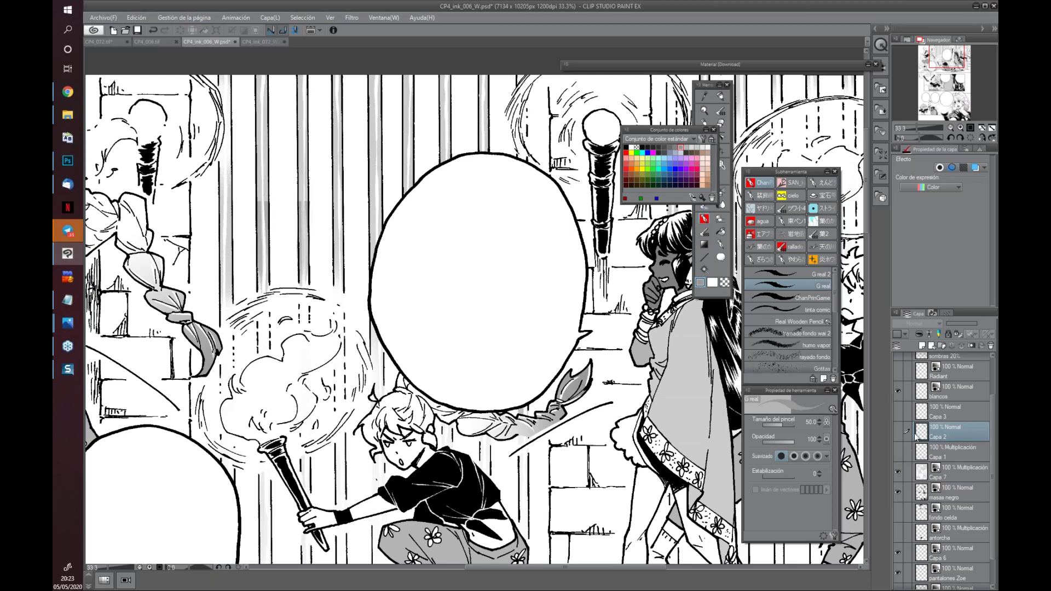
left_click(930, 345)
Paint grey strokes down the bar beside the balloon on Capa 4
left_click_drag(312, 110, 324, 186)
left_click_drag(324, 151, 328, 188)
left_click_drag(335, 144, 334, 246)
left_click_drag(327, 170, 328, 300)
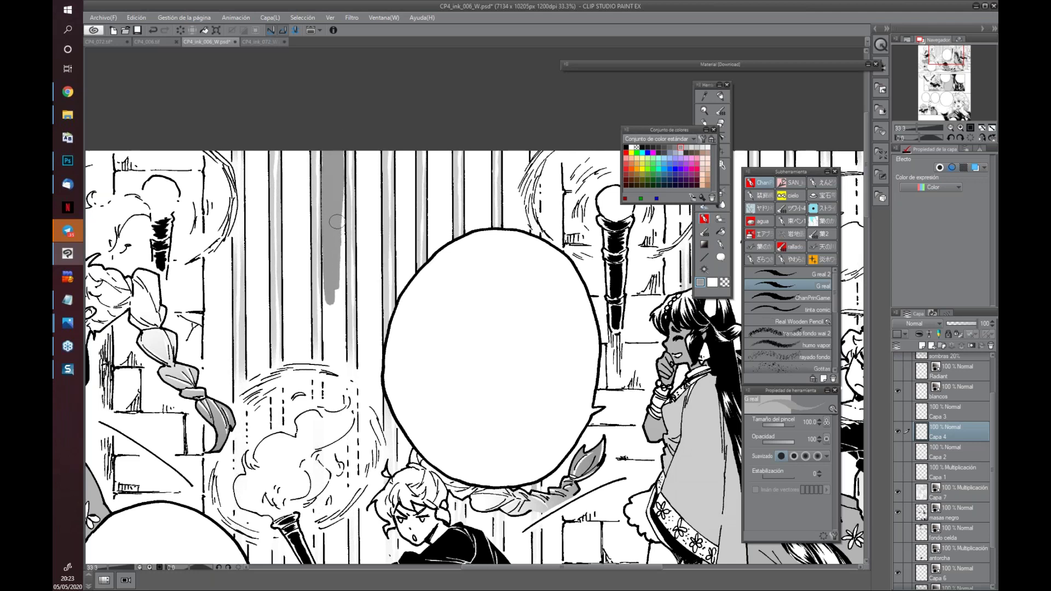
left_click_drag(339, 189, 335, 326)
Set Capa 4 to Multiplicación and extend the grey further down the bar
left_click(914, 324)
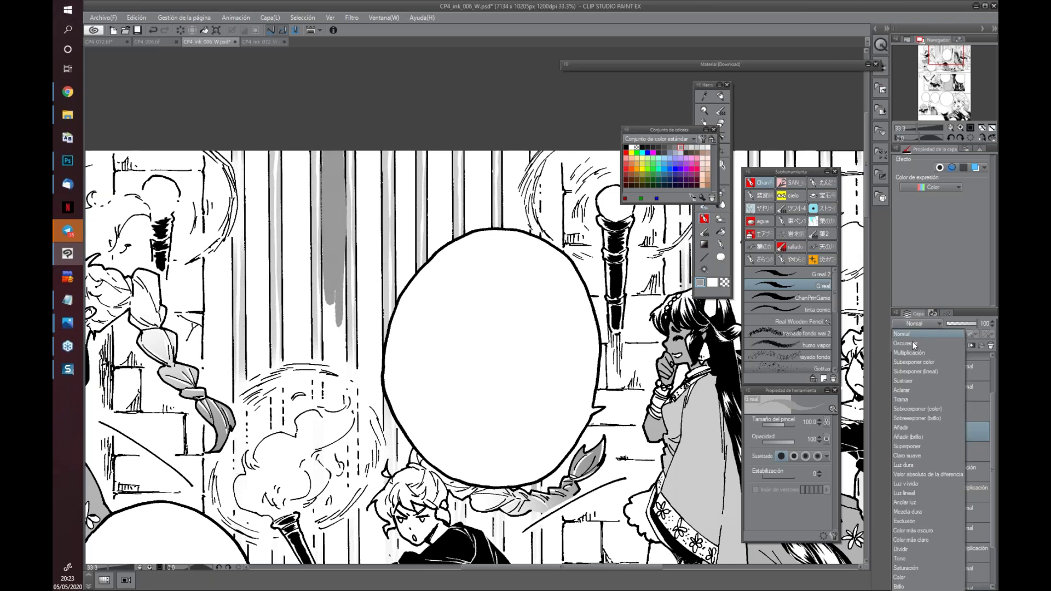
left_click(913, 355)
left_click_drag(331, 299, 333, 322)
mouse_move(325, 270)
left_mouse_down()
mouse_move(336, 358)
mouse_move(342, 324)
left_mouse_up()
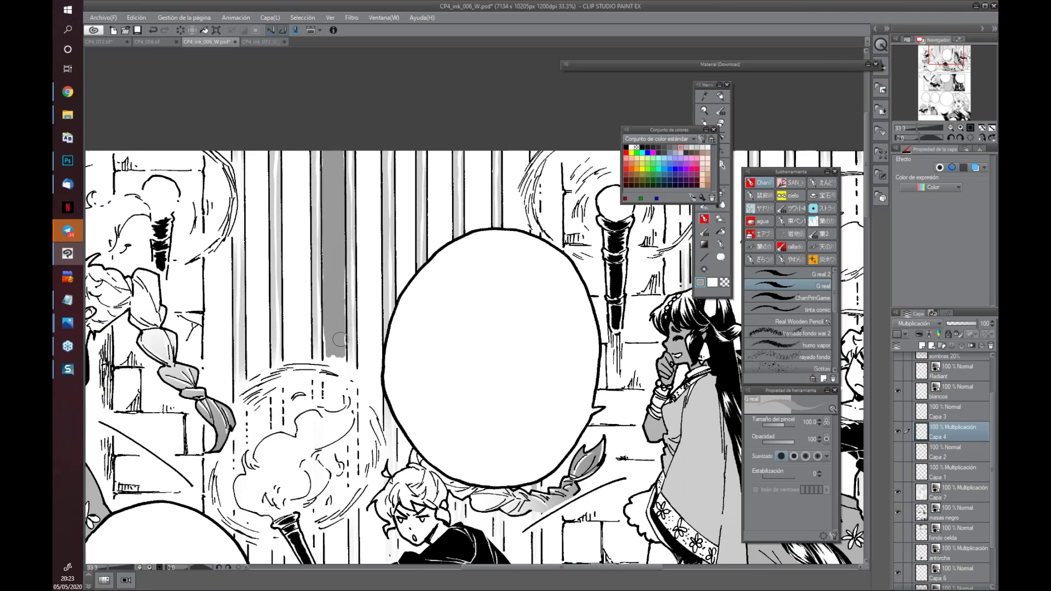
Shade the next two bars grey from top to bottom
left_click_drag(361, 176, 360, 155)
mouse_move(367, 174)
left_mouse_down()
mouse_move(368, 341)
mouse_move(379, 314)
left_mouse_up()
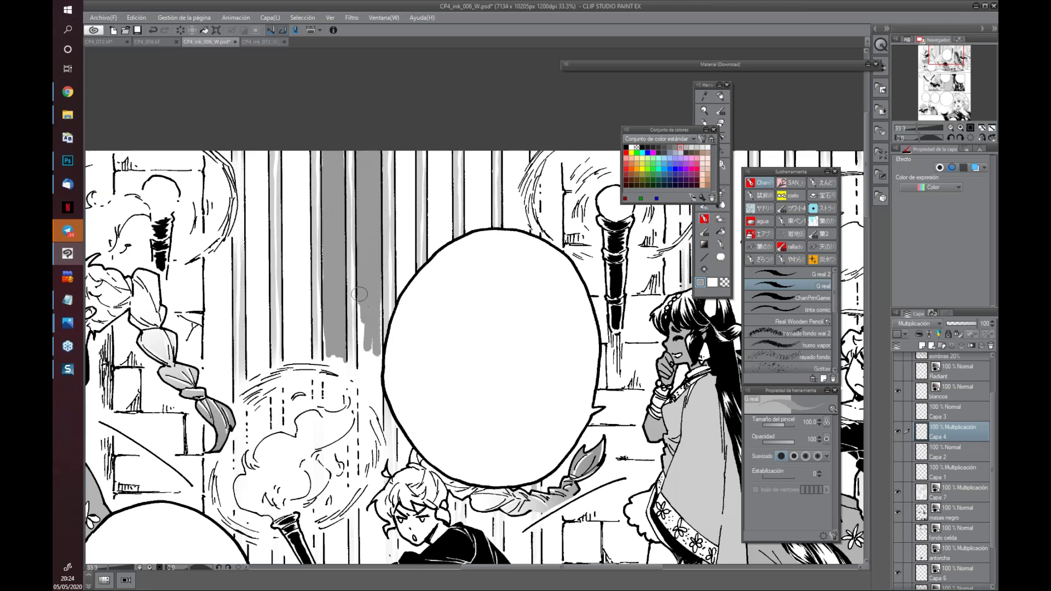
mouse_move(400, 152)
left_mouse_down()
mouse_move(401, 294)
mouse_move(408, 270)
left_mouse_up()
Auto-select the grey-shaded bars and delete their shading
left_click(704, 268)
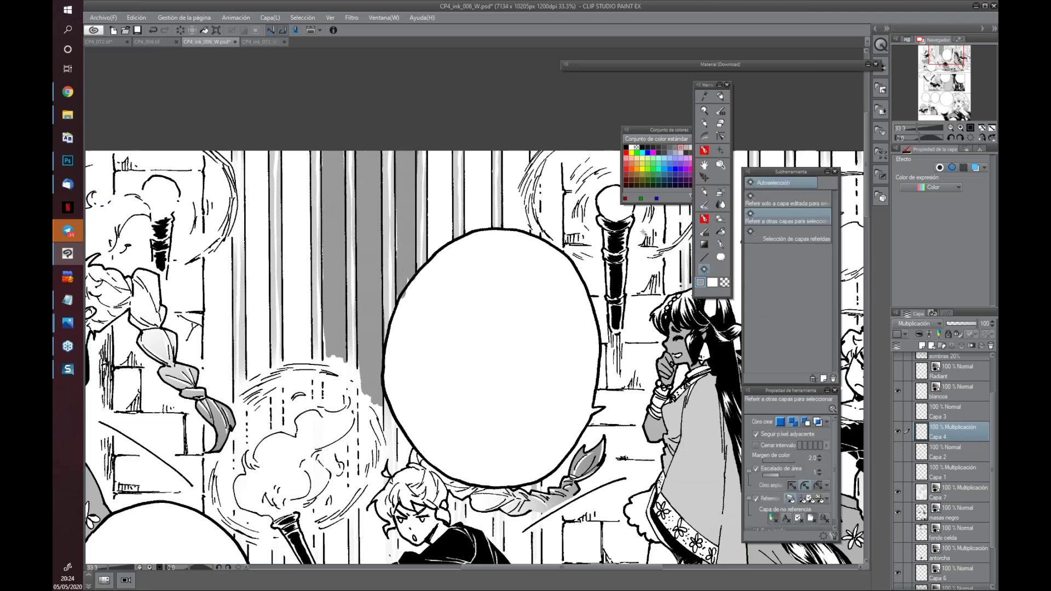
left_click(393, 209)
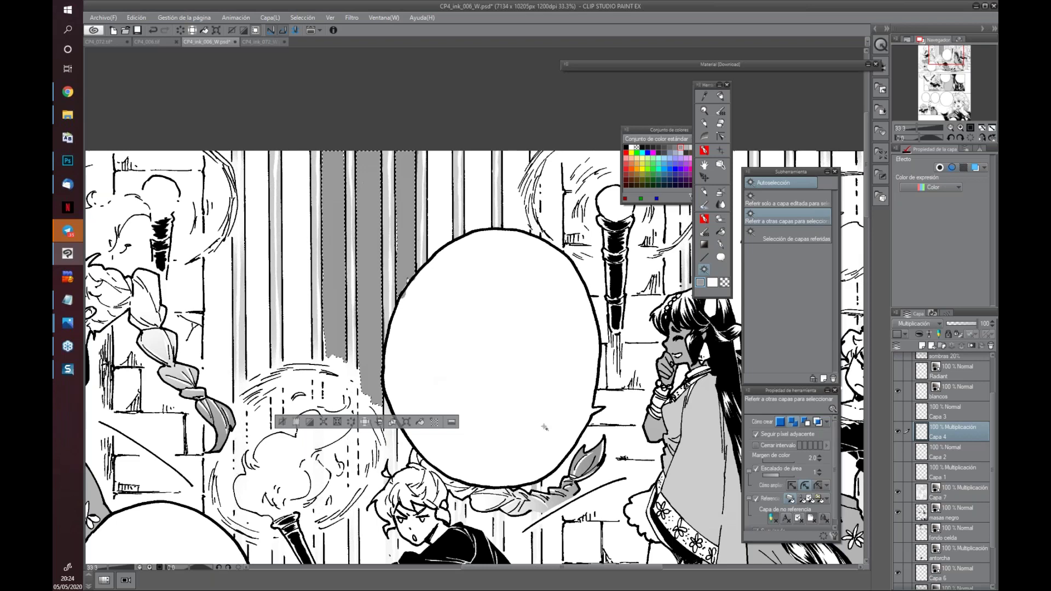
left_click_drag(621, 485, 563, 477)
key("Delete")
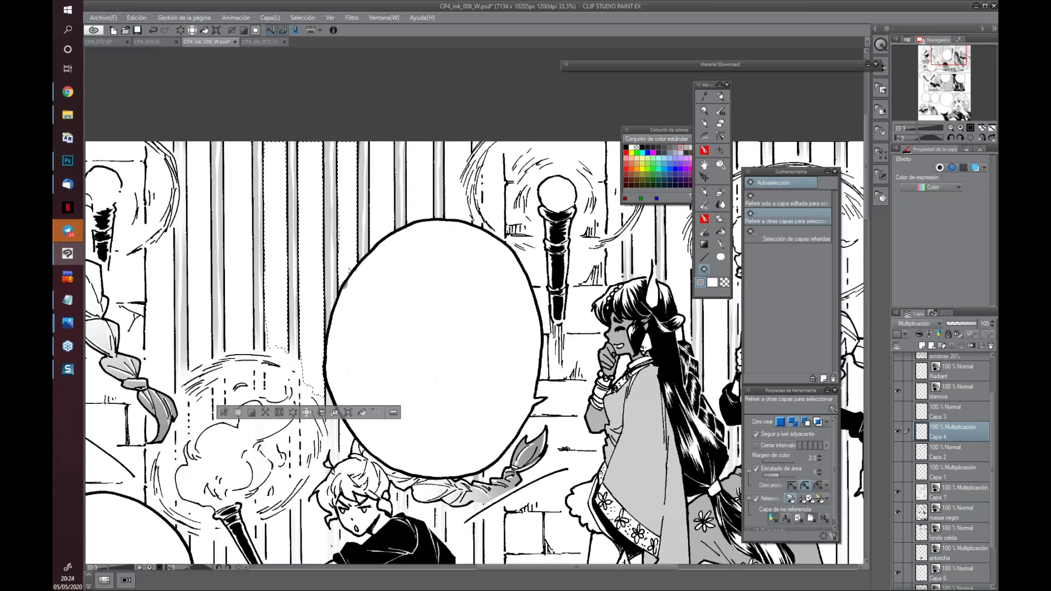
Switch to the Pen tool and choose a hatching brush from the brush groups
left_click(705, 219)
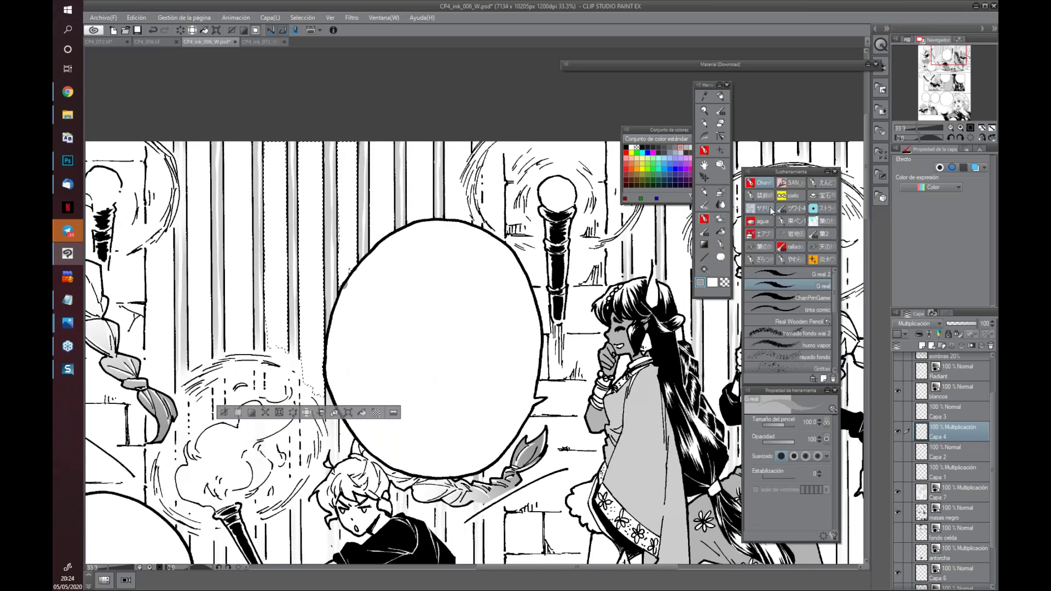
left_click(798, 252)
mouse_move(832, 287)
left_mouse_down()
mouse_move(833, 305)
mouse_move(835, 277)
mouse_move(832, 307)
left_mouse_up()
left_click(763, 182)
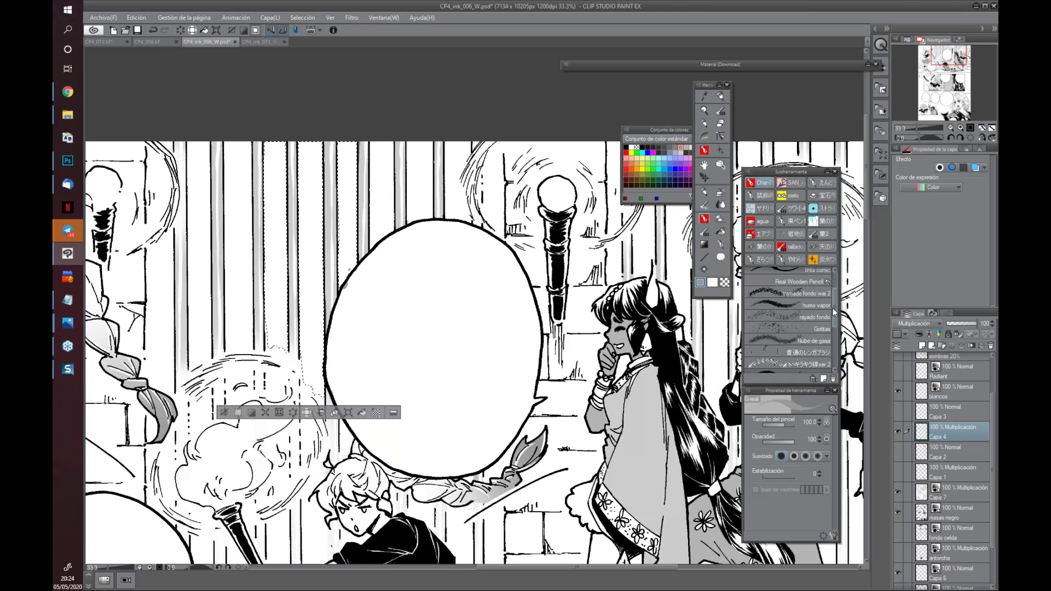
left_click(816, 292)
mouse_move(835, 301)
left_mouse_down()
mouse_move(835, 345)
mouse_move(838, 281)
mouse_move(835, 295)
left_mouse_up()
Pick the rayado fondo brush at size 400 and zoom to 25% on the top panel
left_click(821, 328)
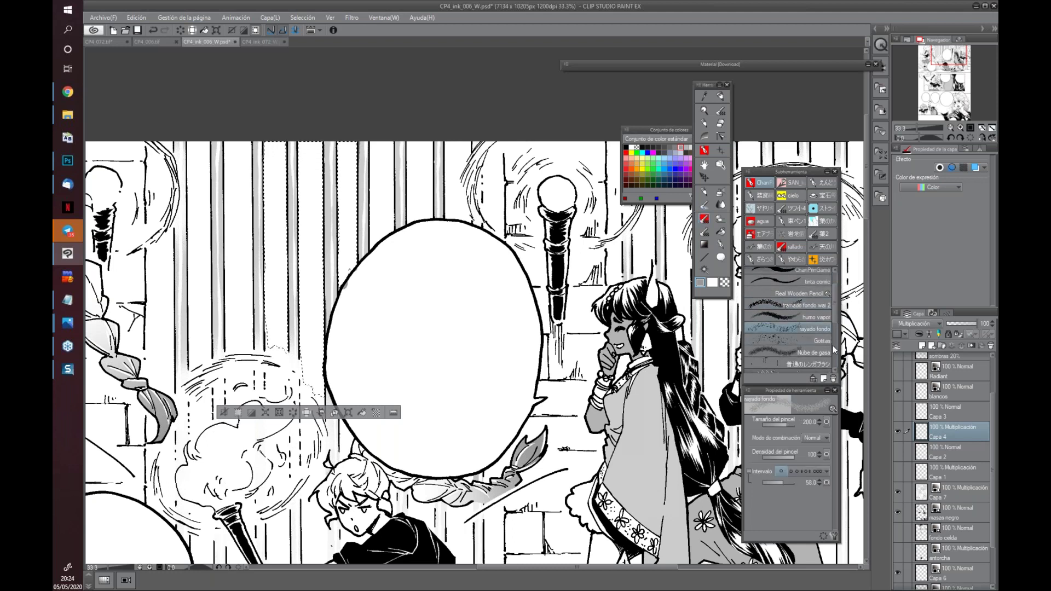
key("bracketright")
key("bracketright")
key("bracketright")
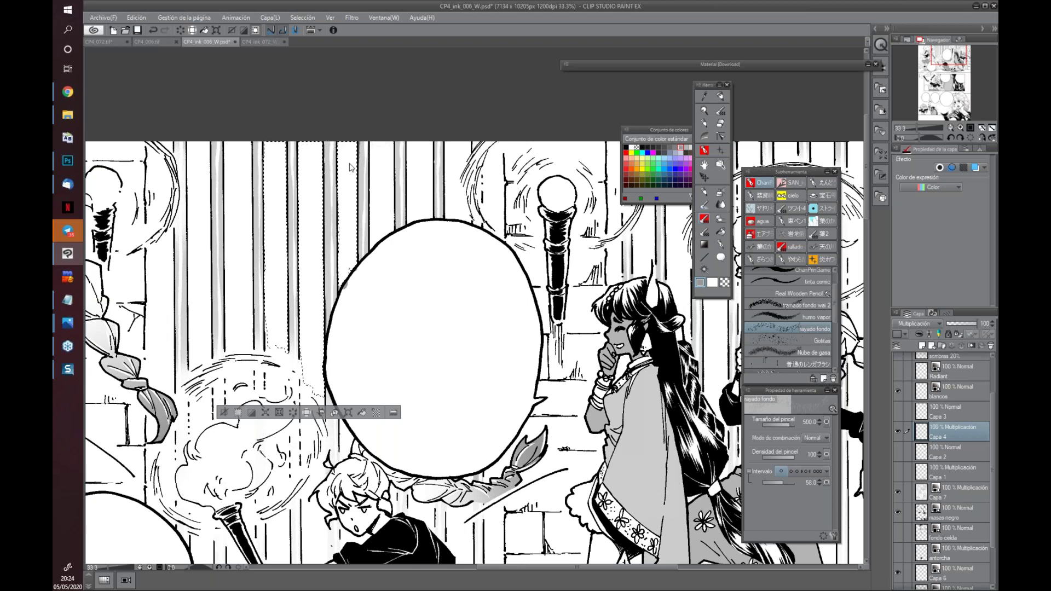
scroll(351, 165, "down", 1)
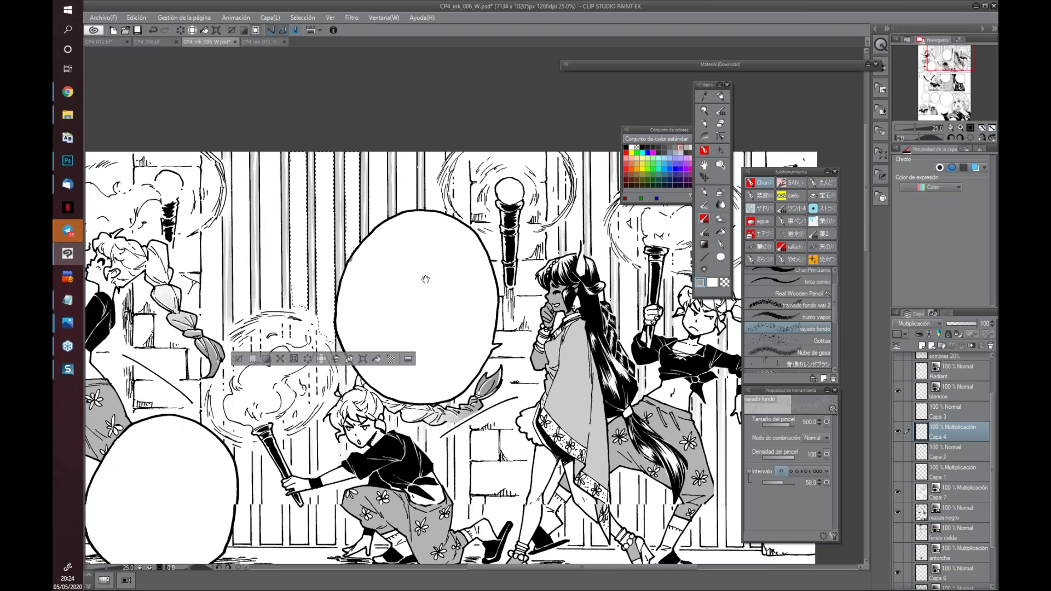
left_click_drag(414, 271, 455, 322)
key("bracketleft")
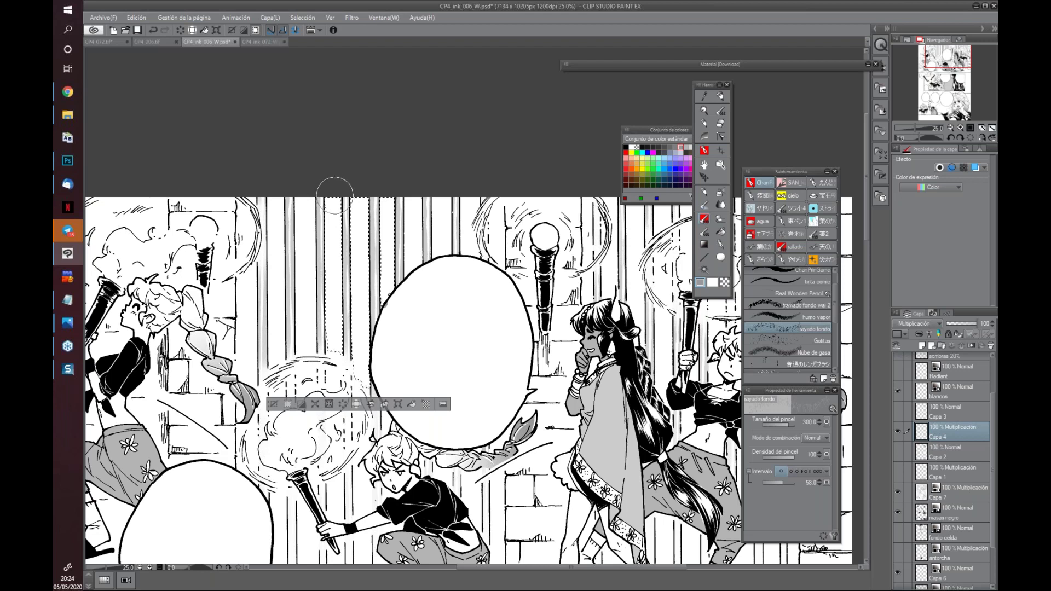
Hatch dense black vertical strokes in the bar gaps above and beside the balloon
left_click_drag(334, 194, 334, 239)
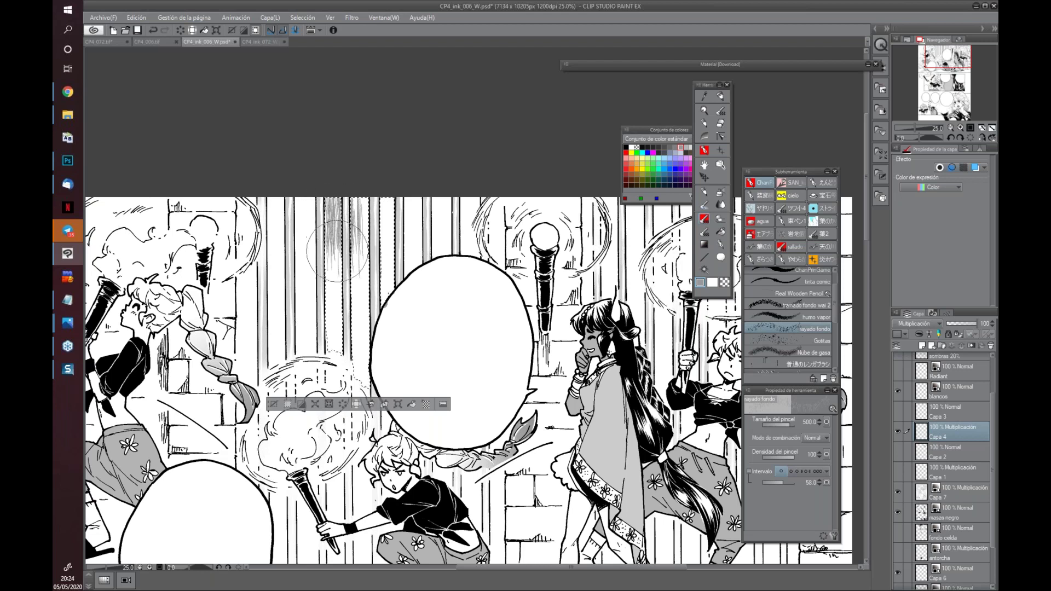
key("ctrl+z")
left_click_drag(356, 219, 356, 226)
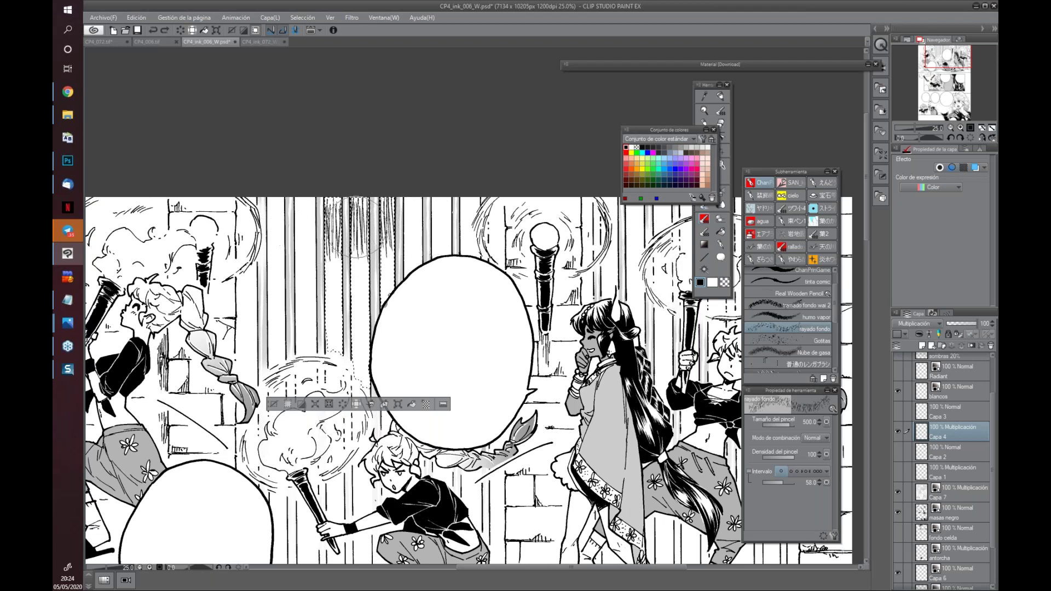
left_click_drag(326, 328, 372, 355)
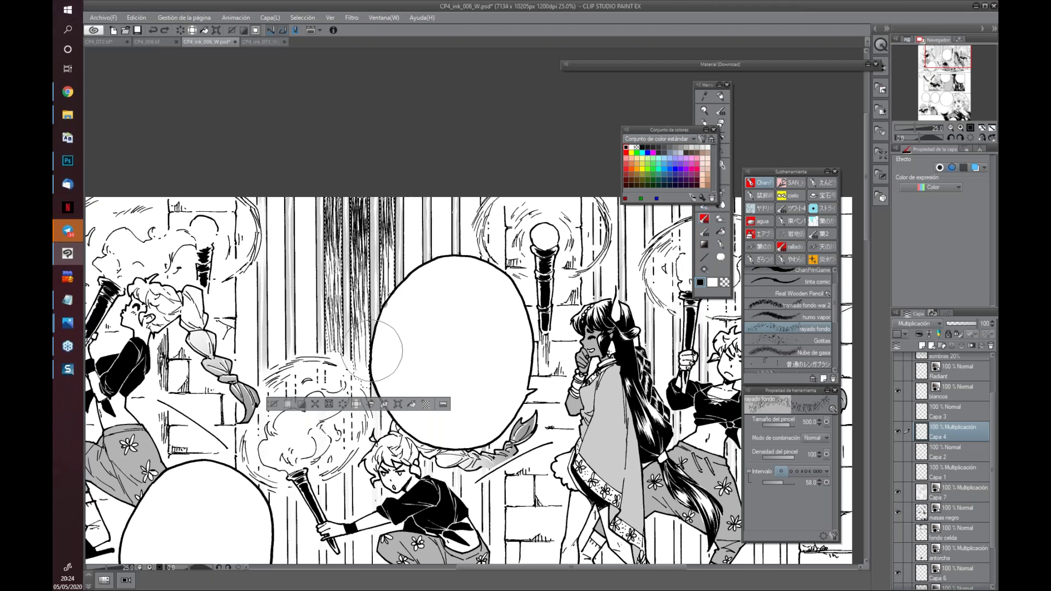
mouse_move(328, 176)
left_mouse_down()
mouse_move(391, 187)
mouse_move(363, 182)
mouse_move(397, 205)
mouse_move(376, 186)
mouse_move(399, 192)
mouse_move(396, 218)
mouse_move(352, 199)
mouse_move(336, 301)
mouse_move(387, 336)
mouse_move(405, 307)
mouse_move(384, 245)
left_mouse_up()
mouse_move(346, 284)
left_mouse_down()
mouse_move(389, 329)
mouse_move(345, 340)
mouse_move(306, 263)
mouse_move(400, 276)
left_mouse_up()
mouse_move(488, 373)
left_mouse_down()
mouse_move(475, 260)
mouse_move(493, 353)
left_mouse_up()
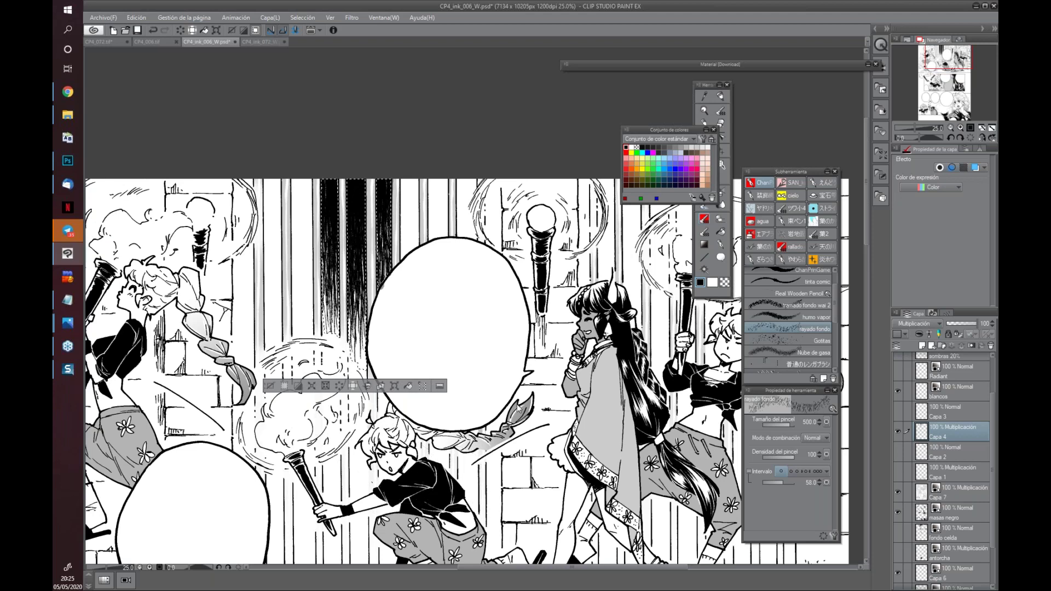
Deselect and zoom out to 12.5% to view the whole panel
key("ctrl+d")
left_click_drag(475, 422, 461, 378)
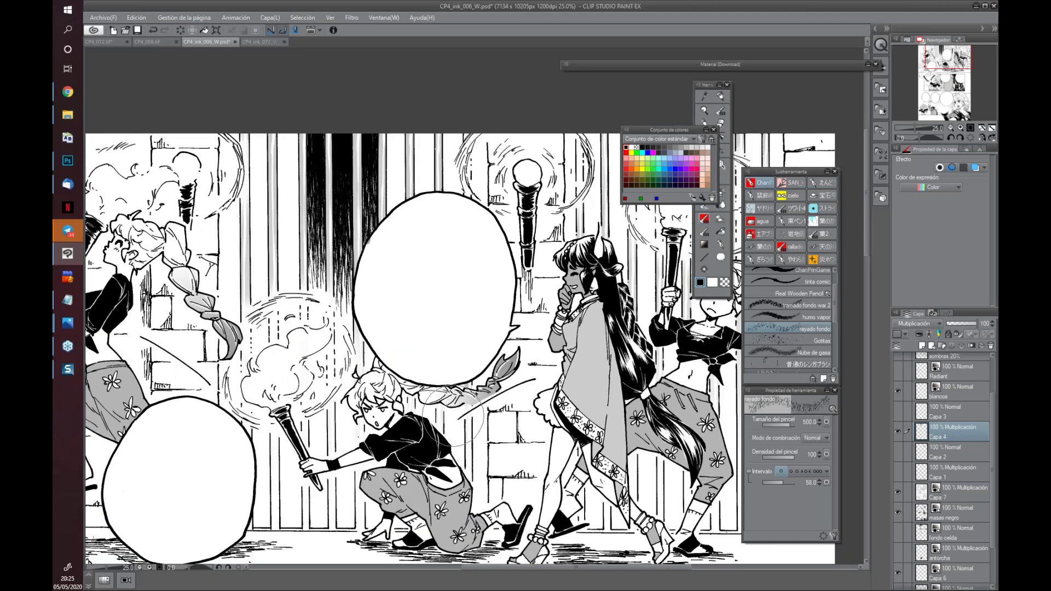
scroll(462, 377, "down", 2)
Toggle Capa 4's visibility repeatedly to compare the hatching before and after
left_click(897, 431)
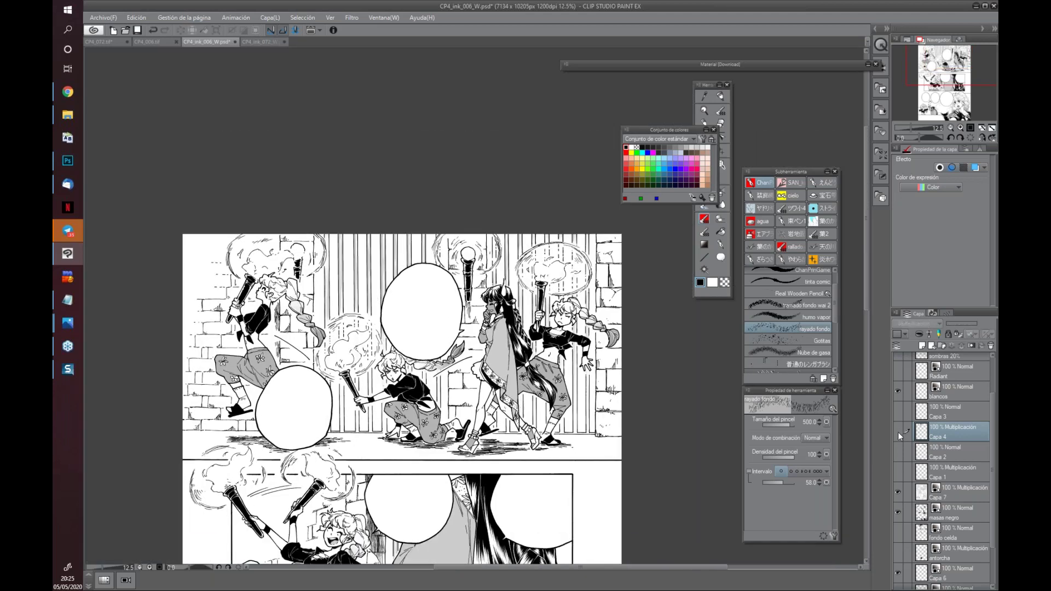
left_click(898, 432)
left_click(895, 435)
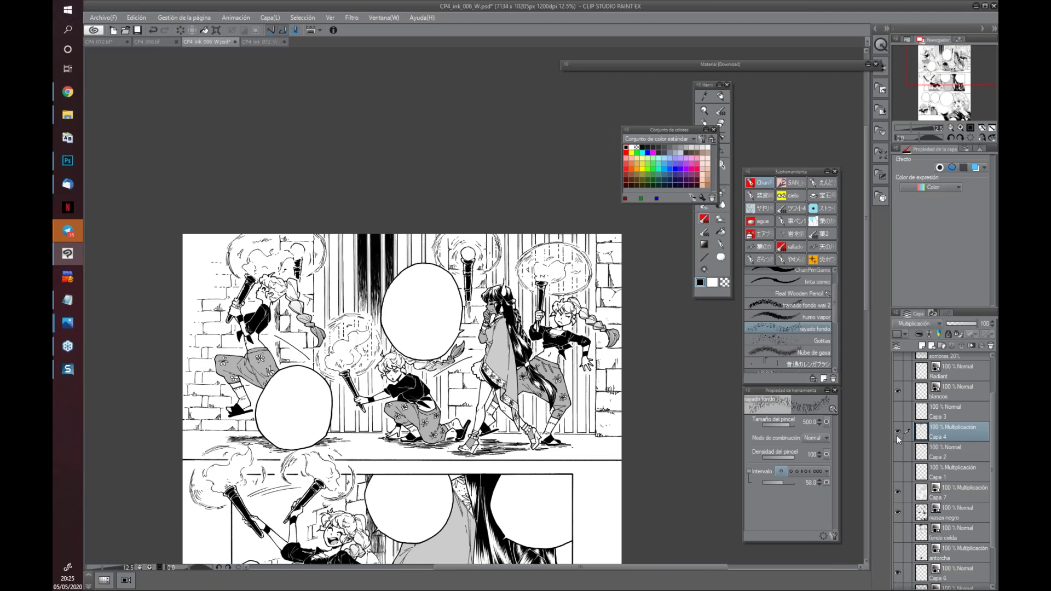
left_click(895, 435)
left_click(897, 432)
Turn on the fondo celda layer and zoom to 33.3% on the bars
mouse_move(641, 494)
left_mouse_down()
mouse_move(454, 352)
mouse_move(557, 489)
mouse_move(534, 353)
left_mouse_up()
scroll(936, 537, "down", 3)
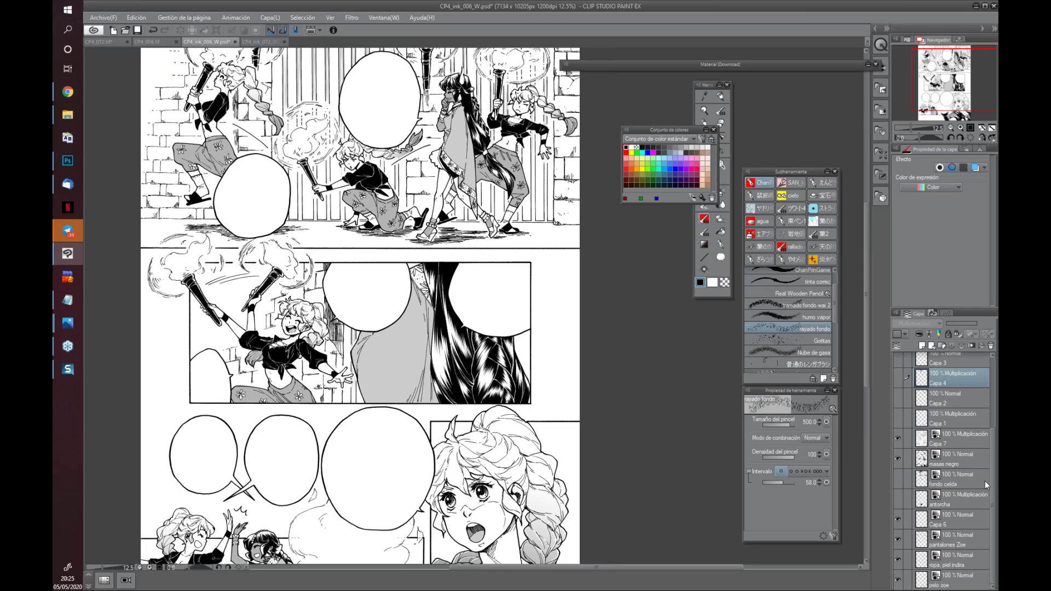
left_click(898, 479)
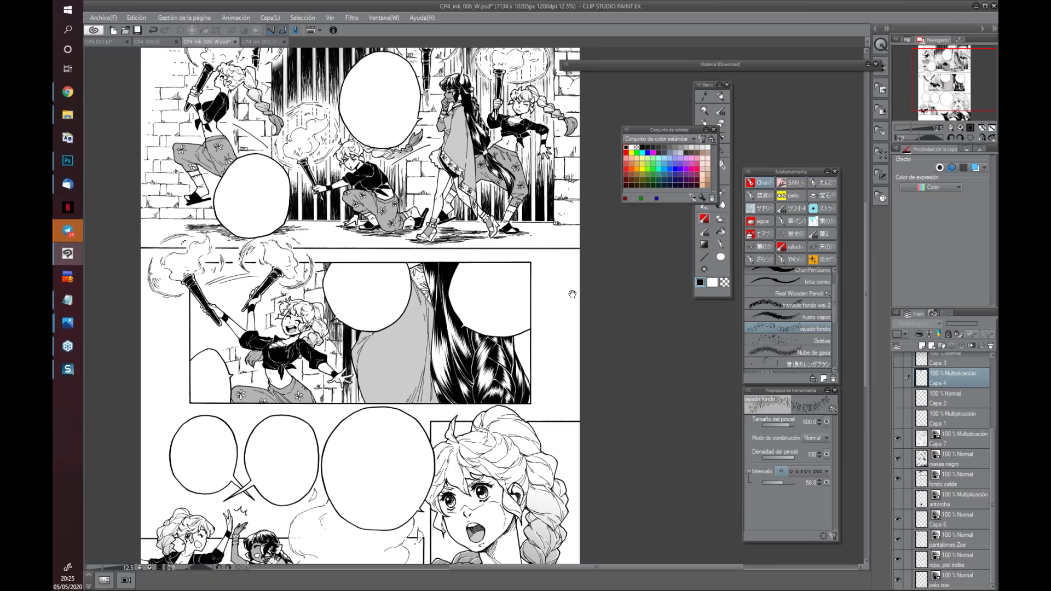
mouse_move(572, 293)
left_mouse_down()
mouse_move(603, 402)
mouse_move(632, 416)
left_mouse_up()
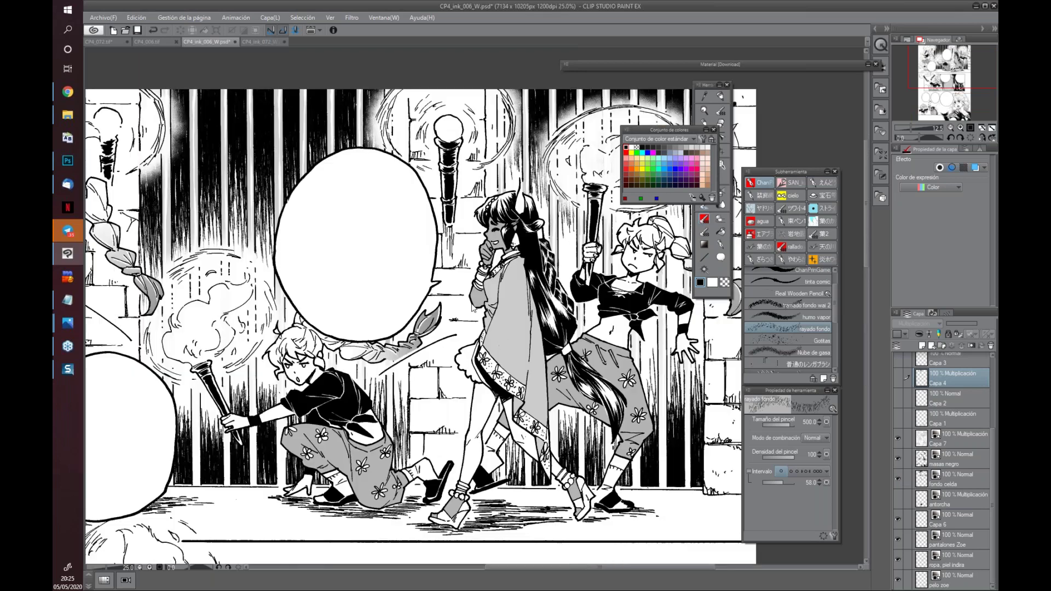
scroll(474, 435, "up", 4)
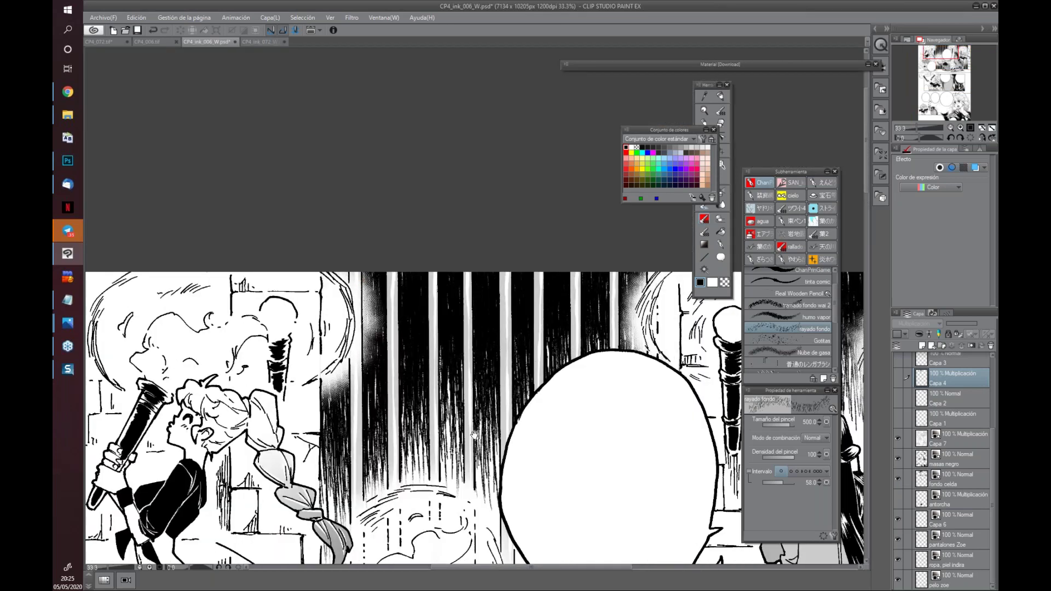
Pick the tramado fondo wai 2 brush with transparent colour on the fondo celda layer
left_click_drag(474, 435, 459, 379)
left_click(772, 302)
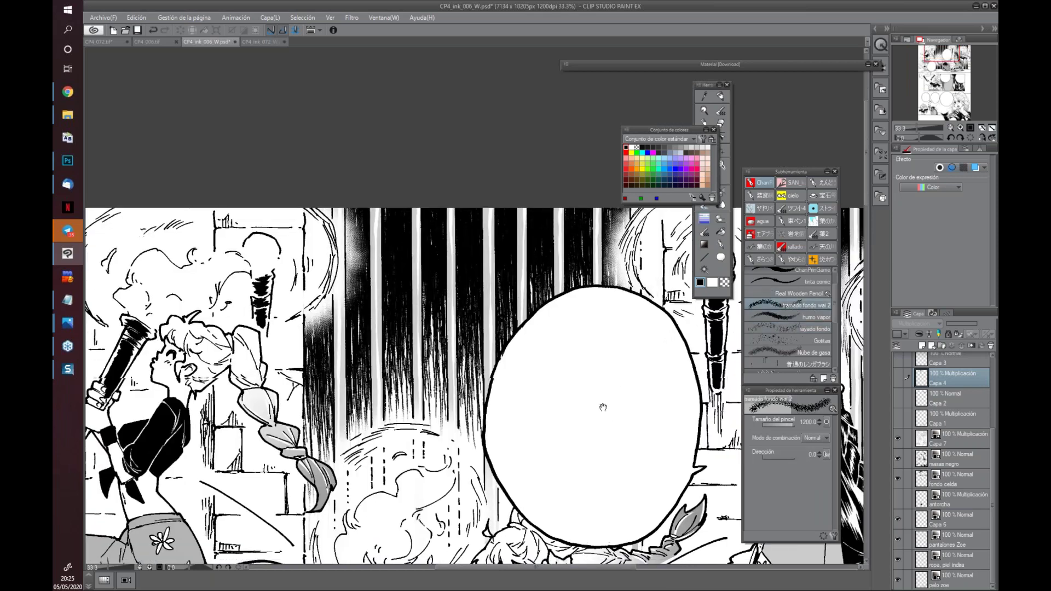
left_click_drag(605, 417, 573, 298)
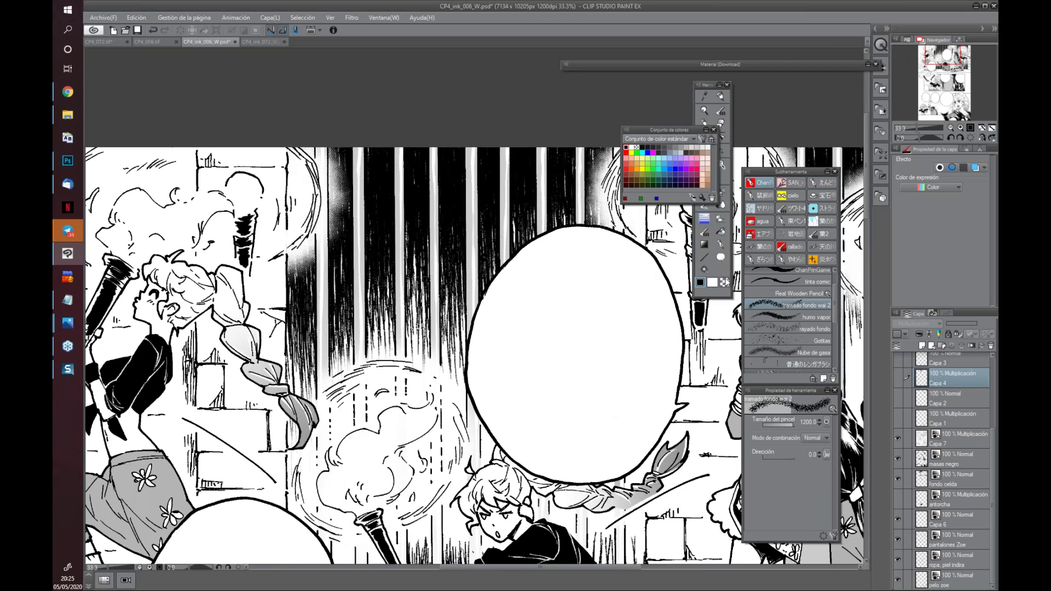
left_click(725, 284)
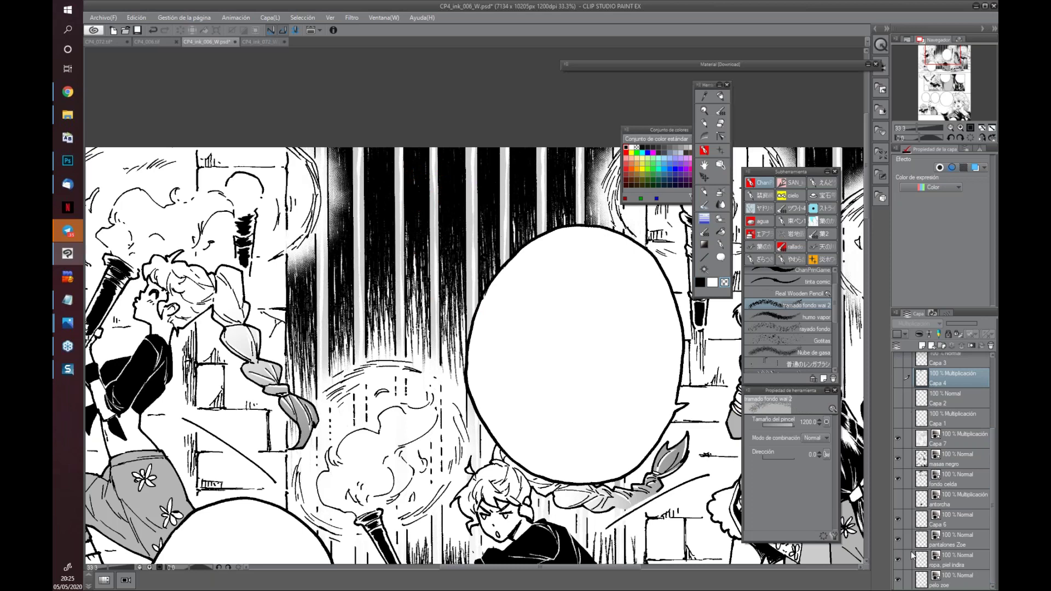
left_click(963, 488)
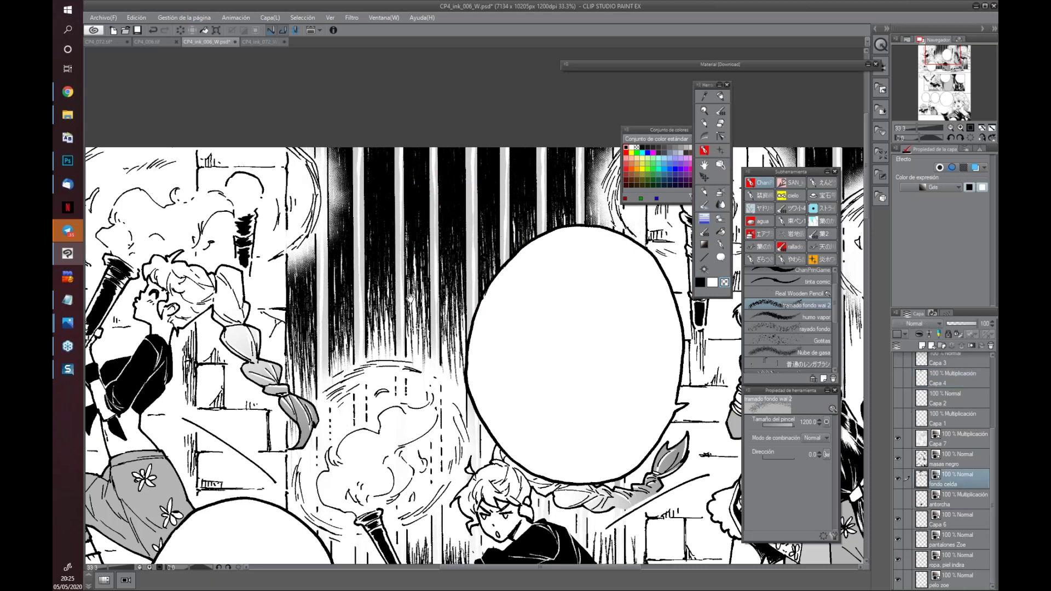
Shrink the brush to 300 and fade the dark bars near the torch into a stippled glow
left_click_drag(410, 298, 421, 378)
key("bracketleft")
key("bracketleft")
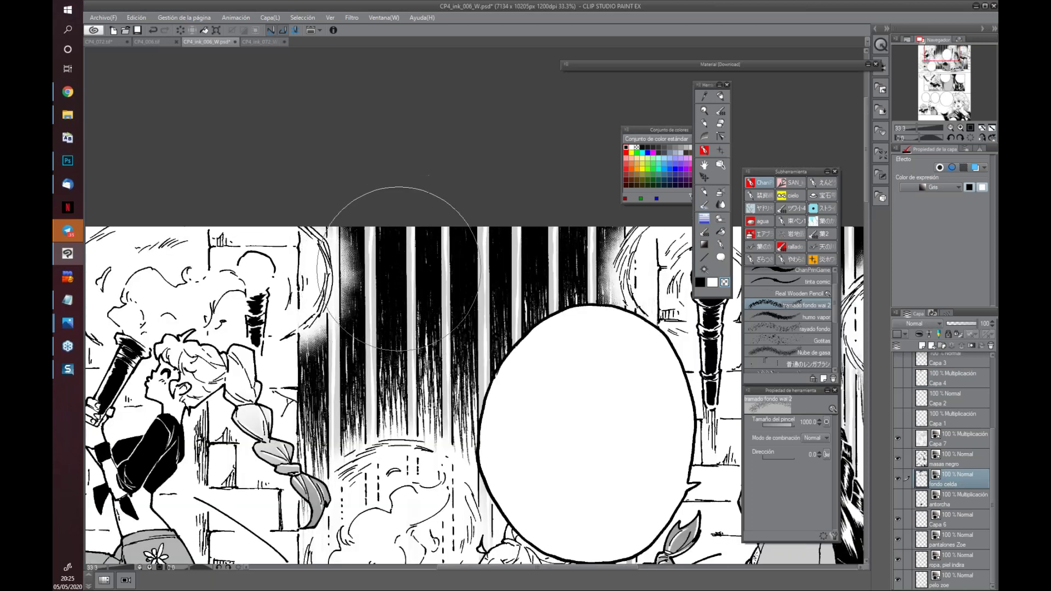
key("bracketleft")
key("bracketleft")
key("bracketleft")
key("bracketleft")
key("bracketleft")
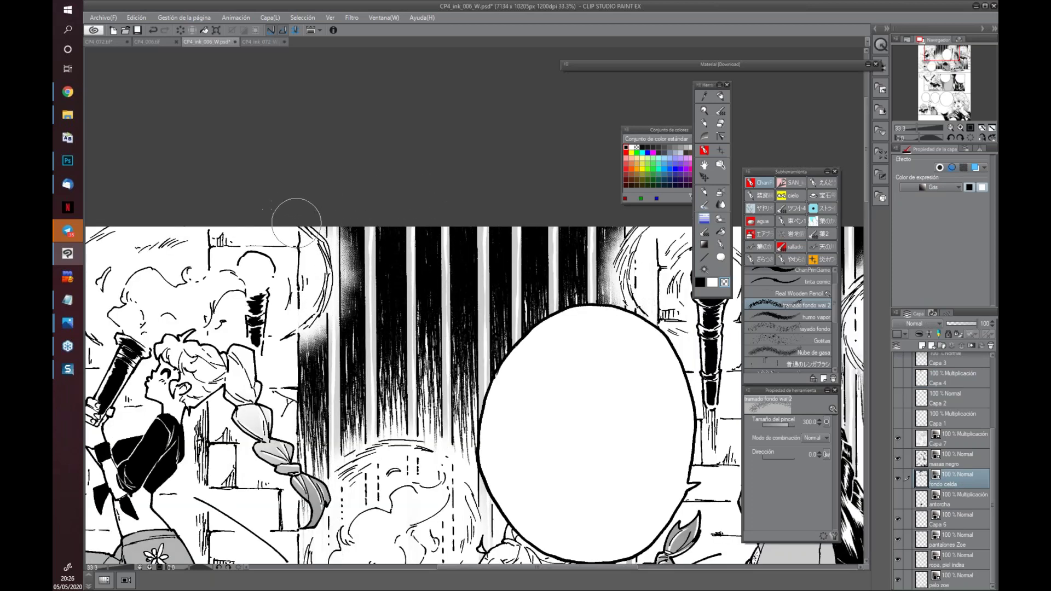
left_click_drag(352, 251, 299, 331)
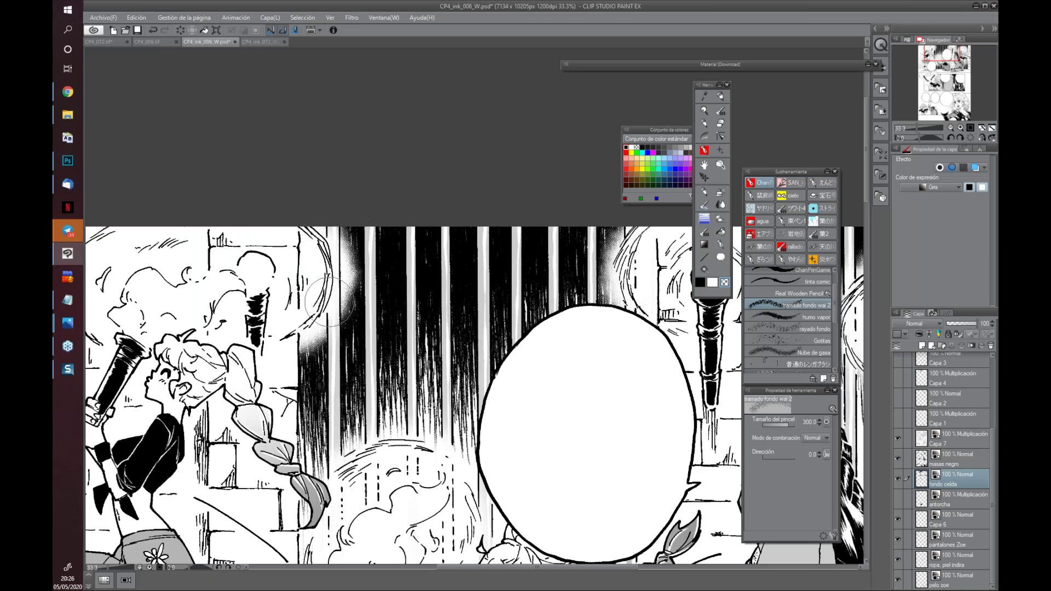
scroll(508, 315, "right", 5)
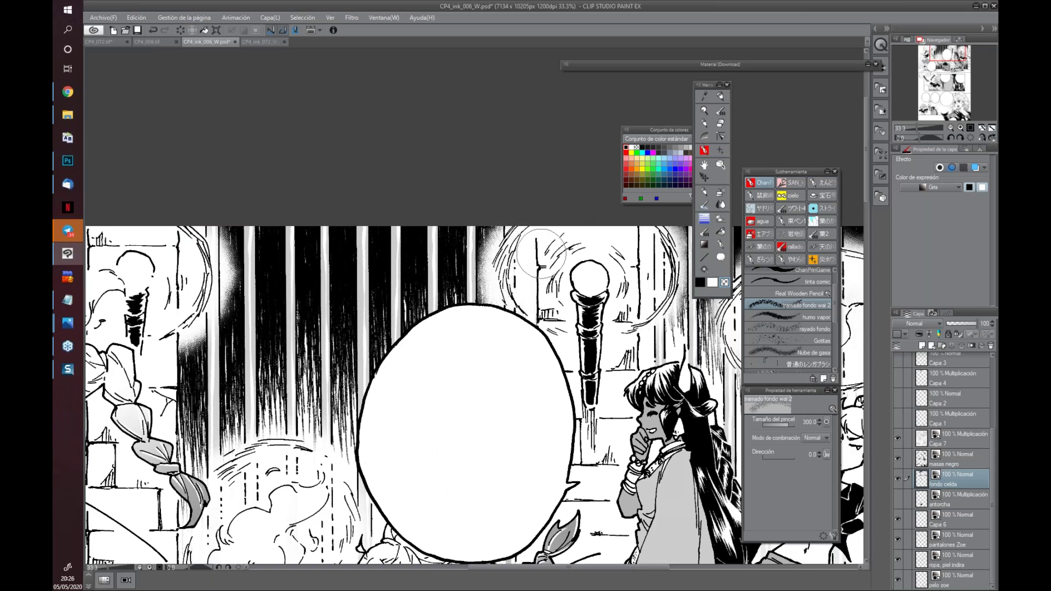
left_click_drag(404, 439, 469, 396)
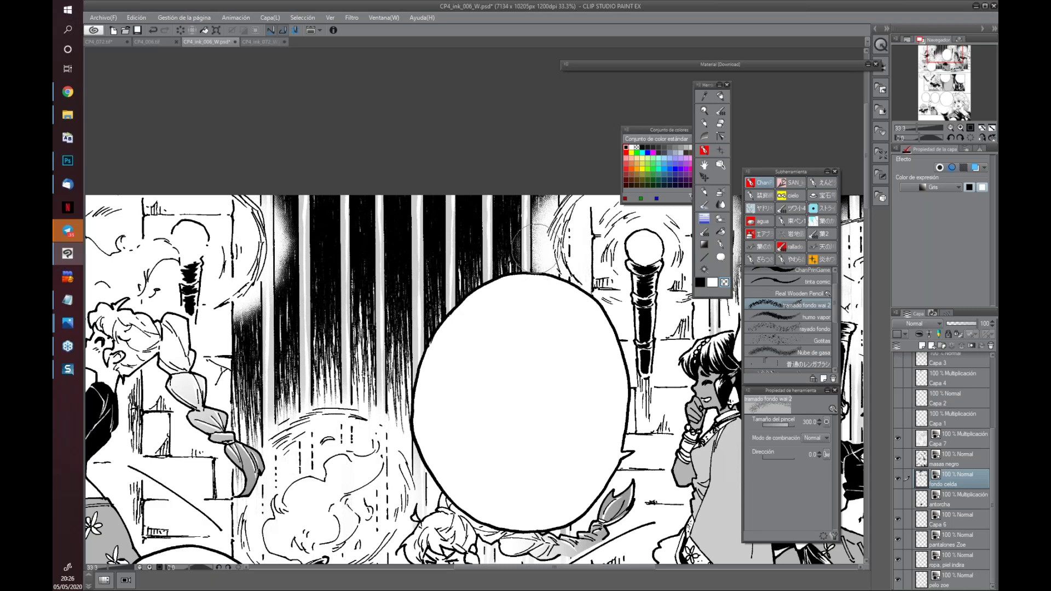
mouse_move(511, 454)
left_mouse_down()
mouse_move(258, 453)
mouse_move(213, 468)
left_mouse_up()
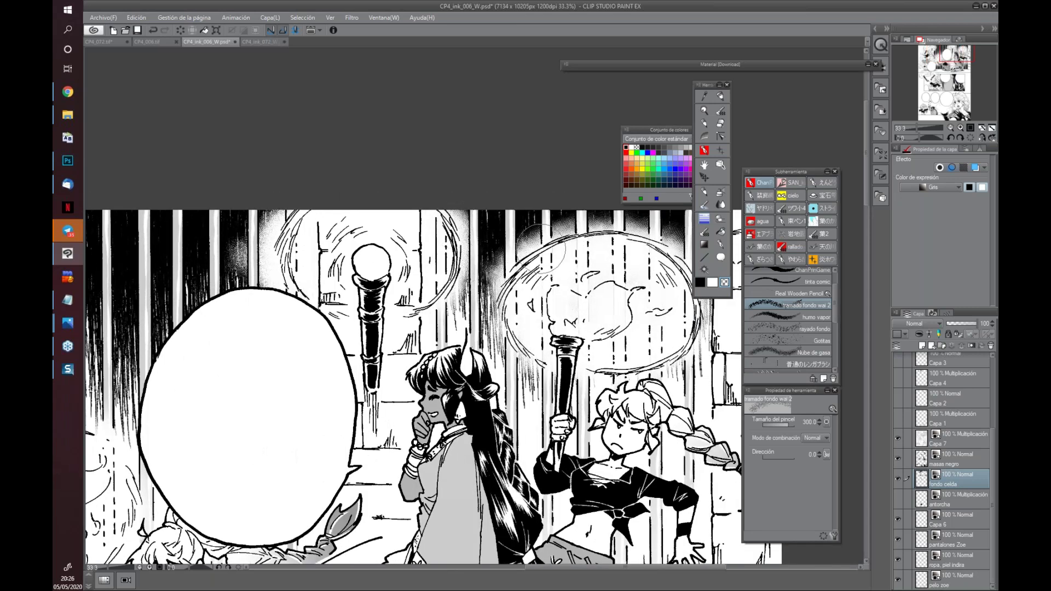
mouse_move(388, 433)
left_mouse_down()
mouse_move(223, 425)
mouse_move(417, 456)
left_mouse_up()
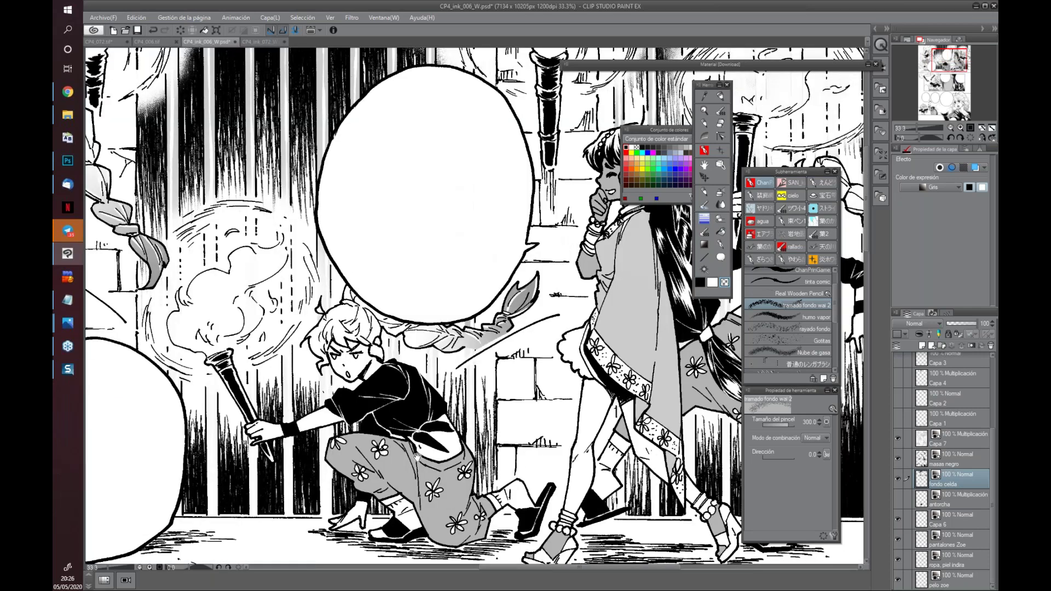
scroll(417, 456, "down", 3)
scroll(418, 427, "down", 3)
scroll(420, 394, "down", 2)
scroll(420, 361, "down", 2)
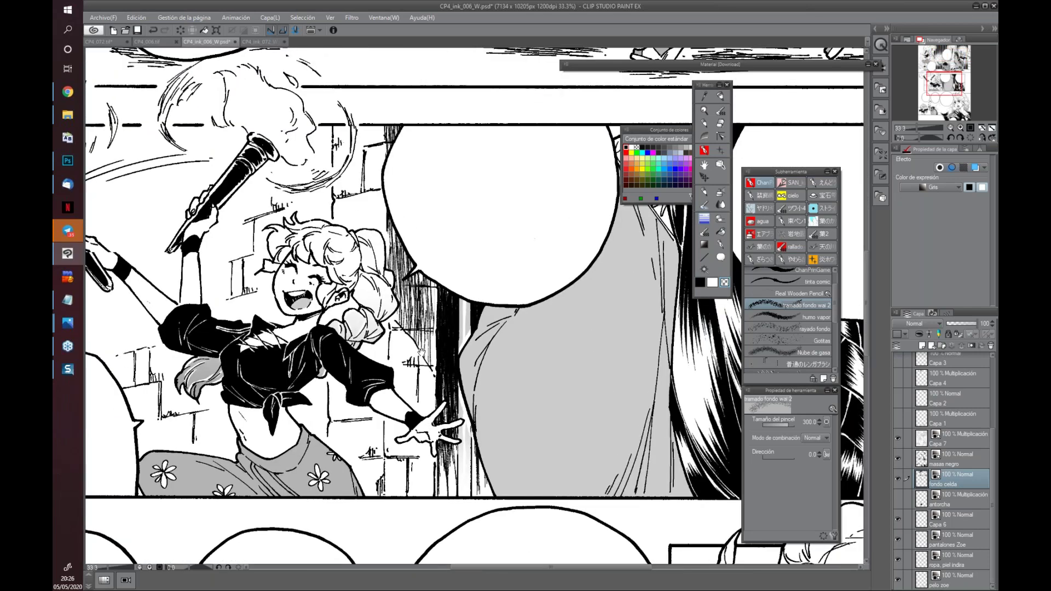
scroll(421, 350, "up", 3)
scroll(419, 383, "down", 3)
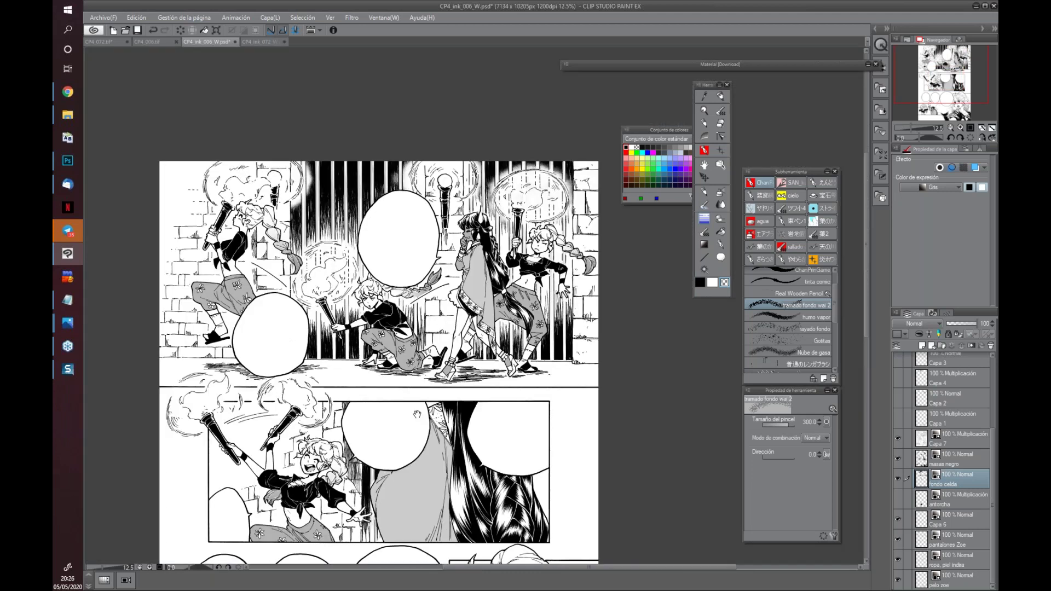
scroll(424, 460, "down", 1)
left_click_drag(459, 524, 442, 325)
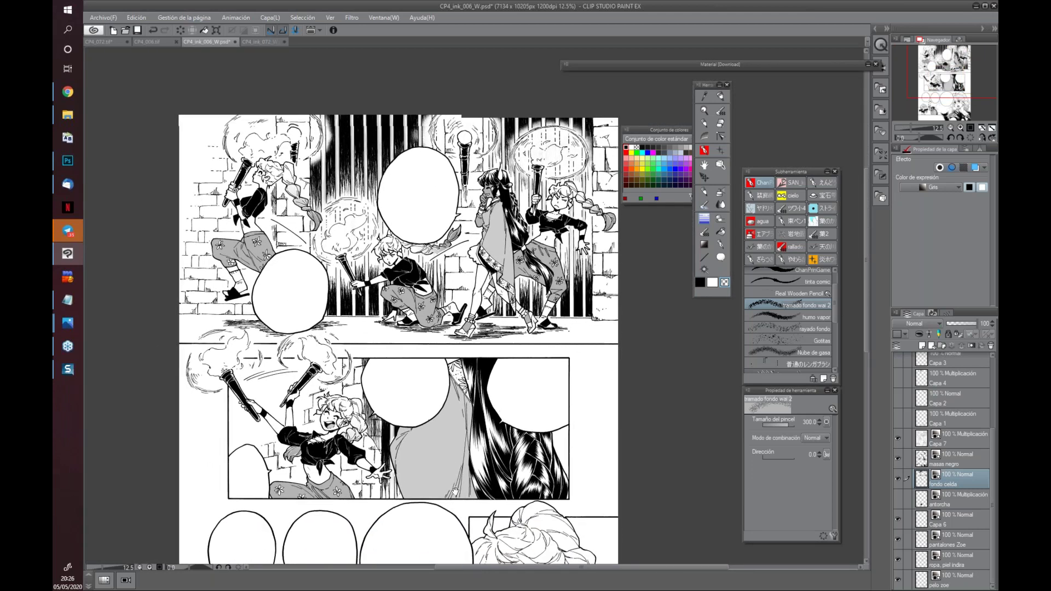
scroll(442, 325, "down", 2)
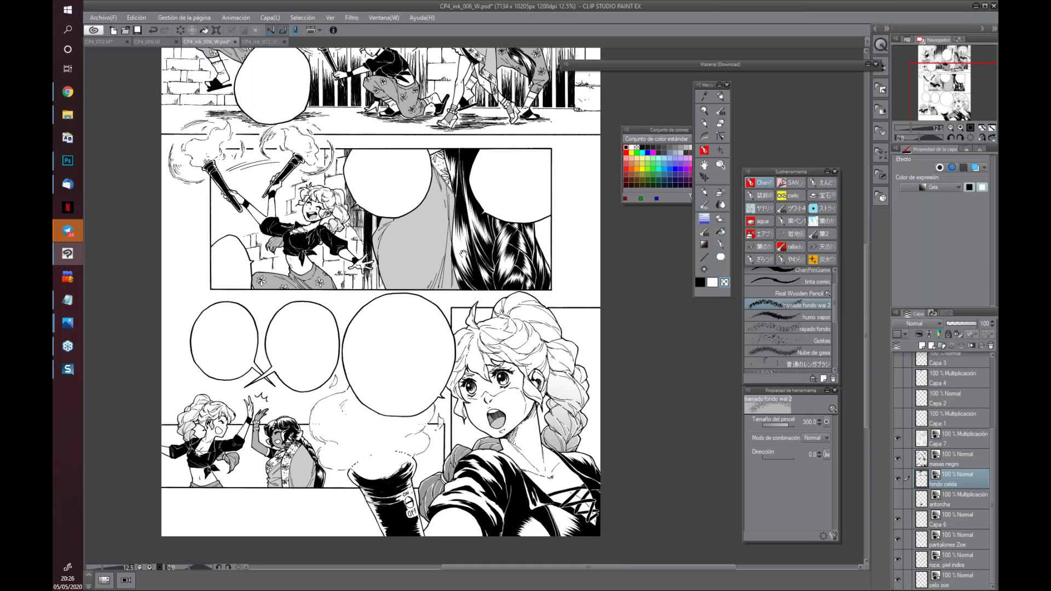
scroll(463, 253, "up", 5)
scroll(463, 253, "up", 2)
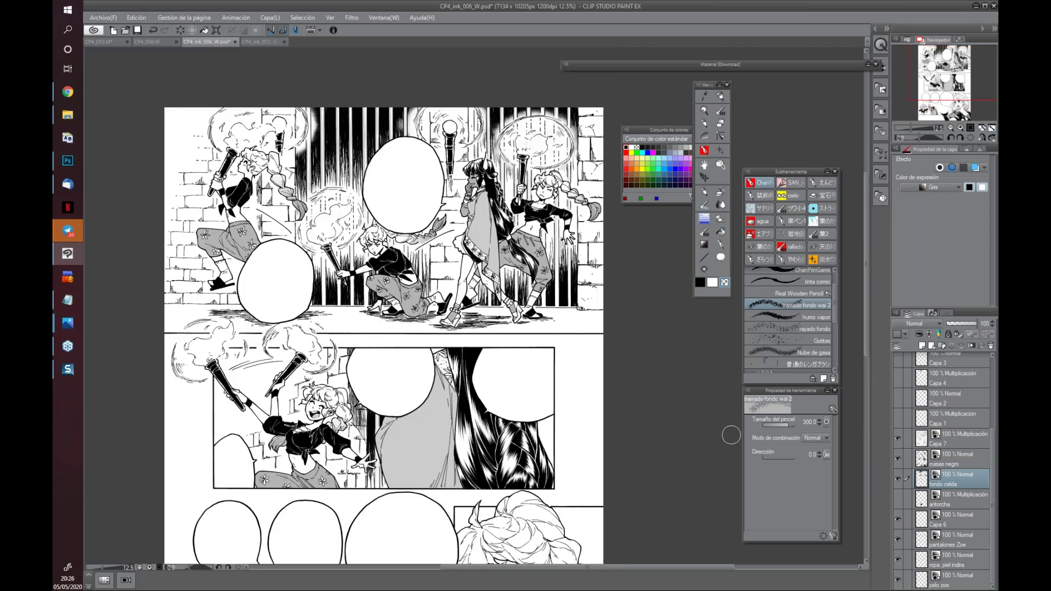
mouse_move(630, 439)
left_mouse_down()
mouse_move(604, 341)
mouse_move(643, 211)
left_mouse_up()
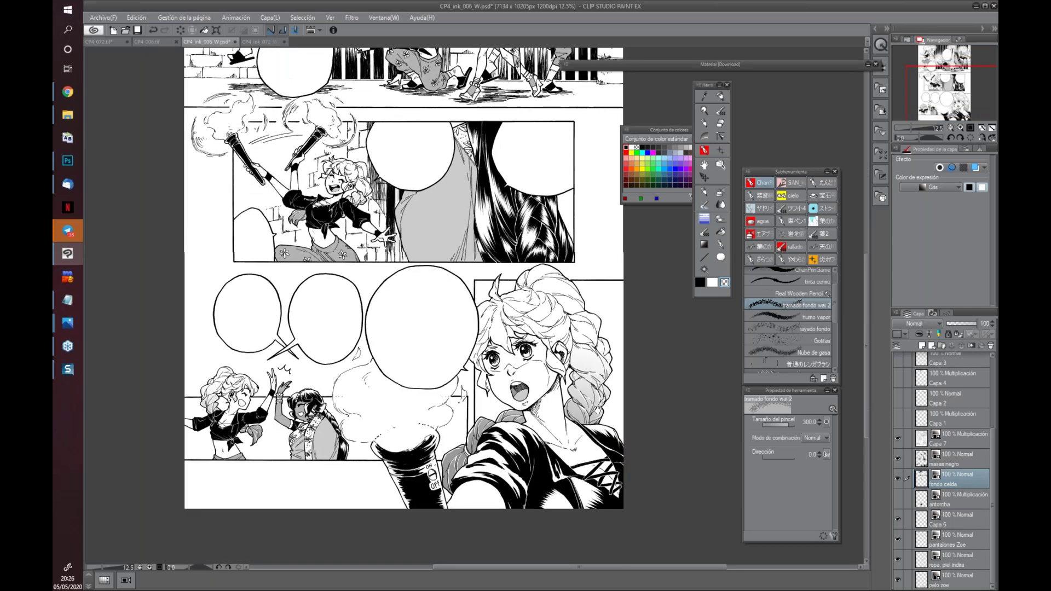
left_click_drag(643, 211, 625, 232)
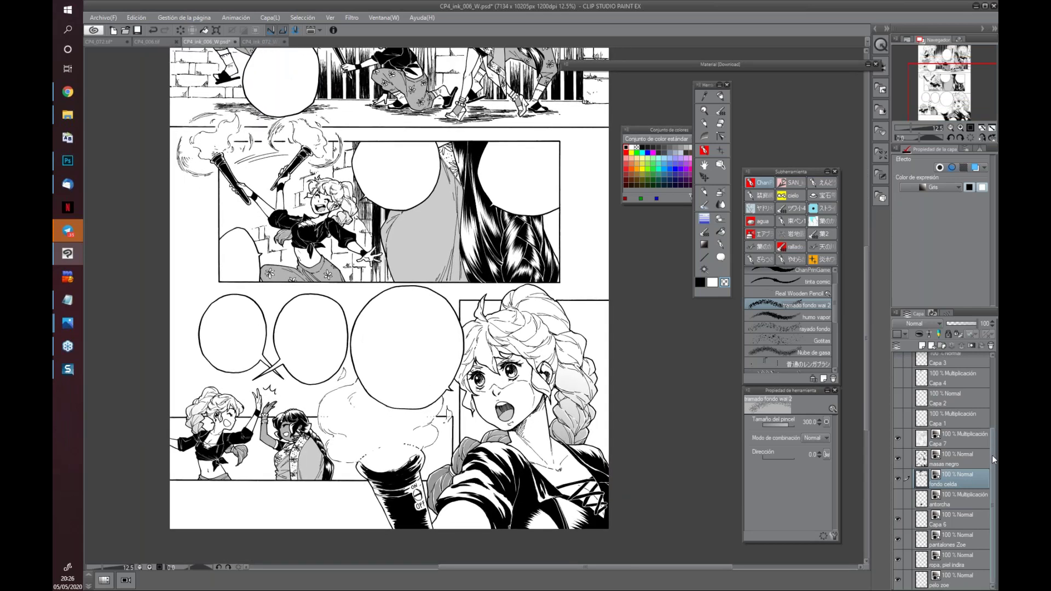
scroll(979, 458, "up", 5)
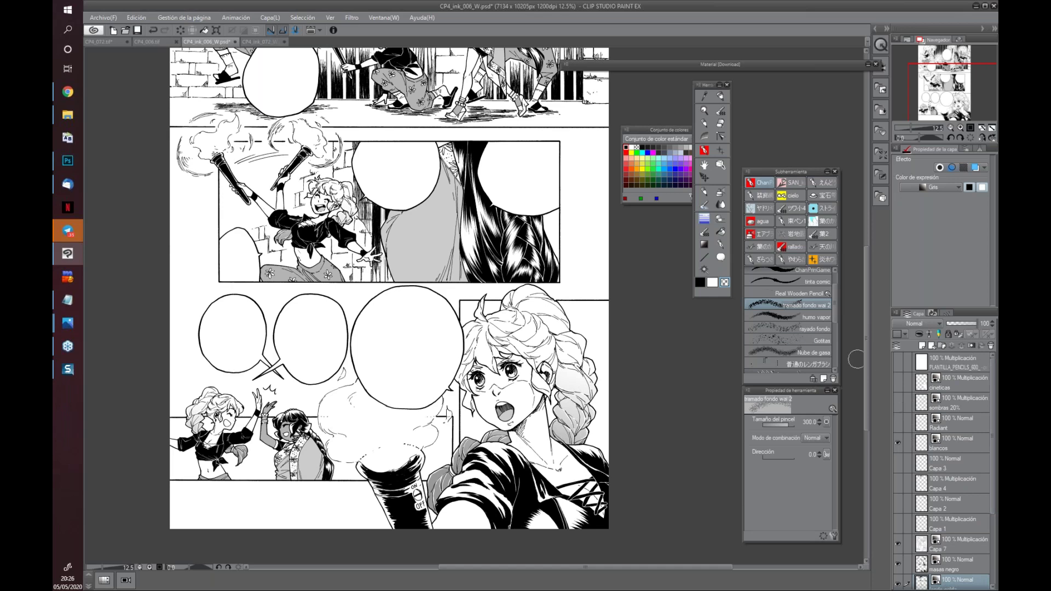
Add Capa 5 above sombras 20%, pick light grey, and zoom to 50% on the braided torch-bearer
left_click_drag(636, 316, 615, 480)
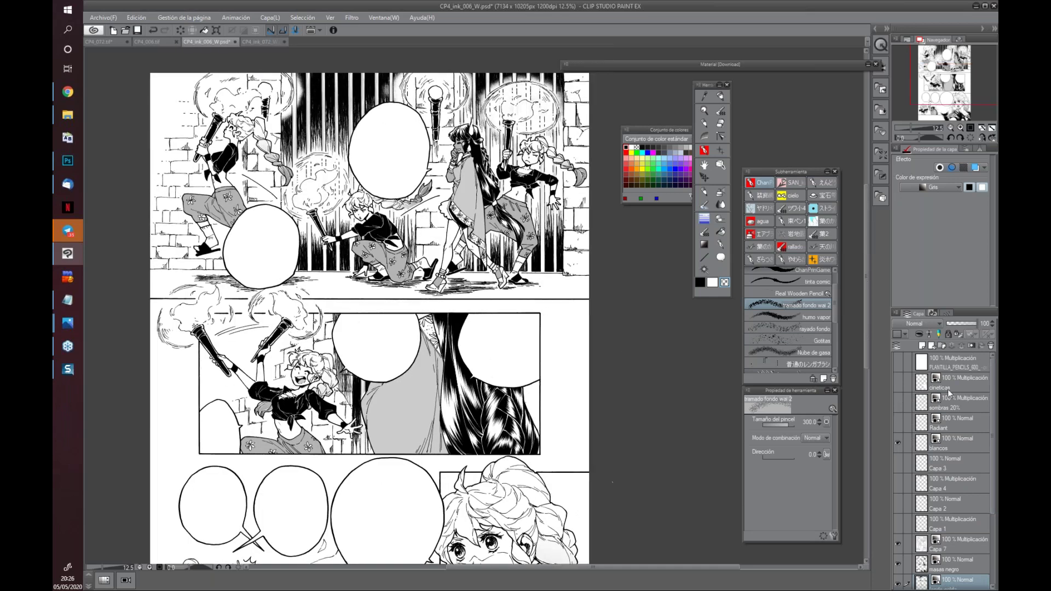
left_click(956, 408)
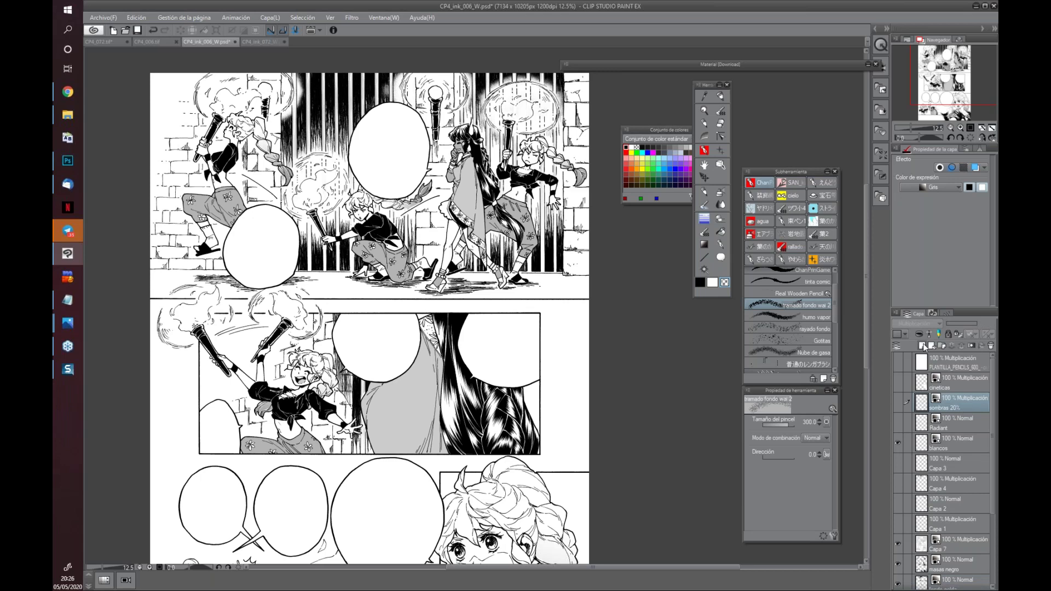
left_click(923, 346)
left_click(680, 131)
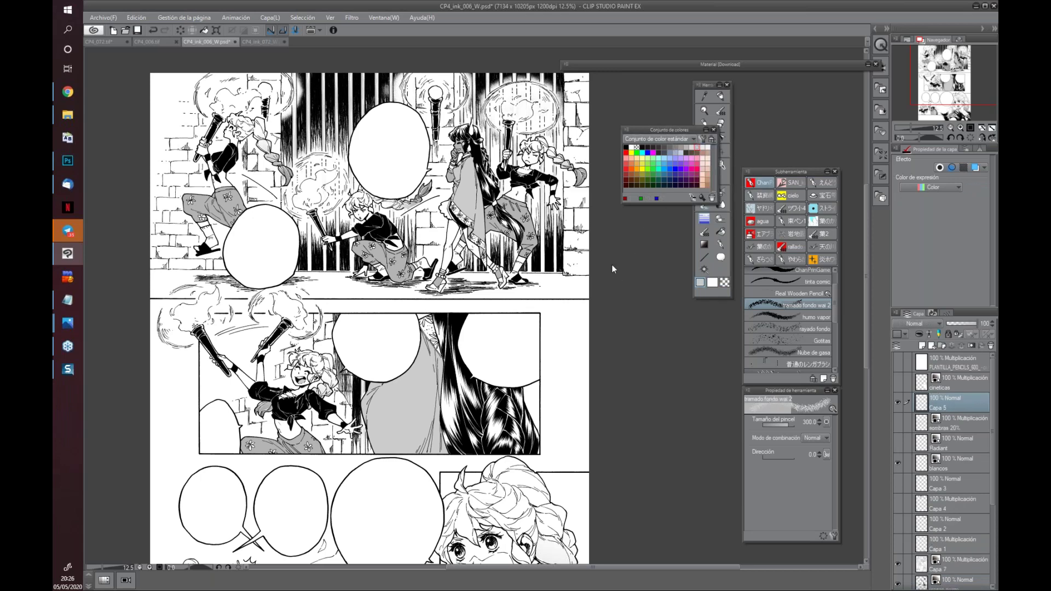
scroll(612, 264, "up", 4)
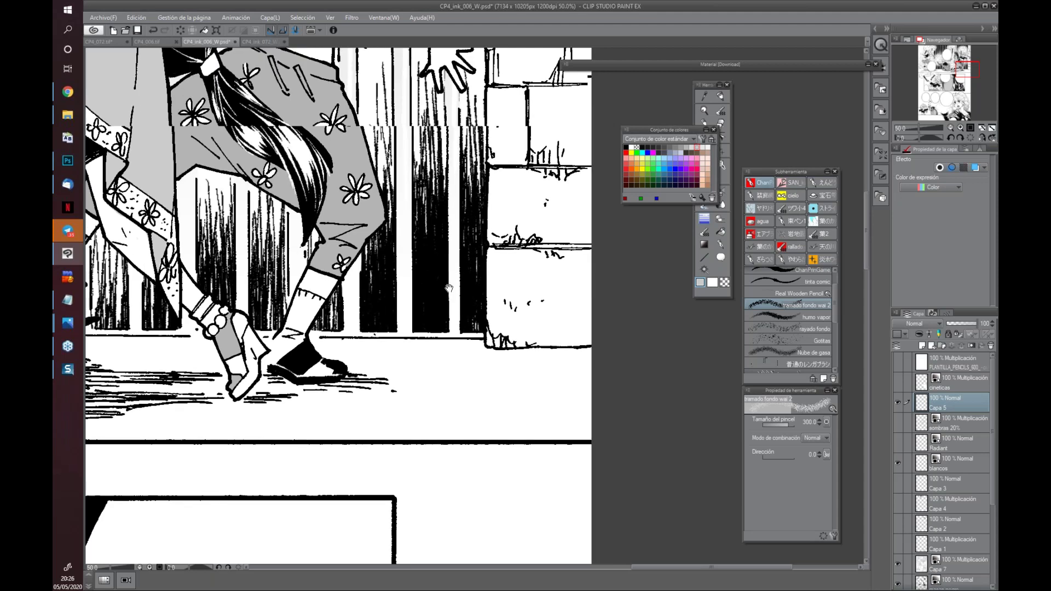
left_click_drag(468, 198, 416, 547)
left_click_drag(836, 310, 835, 286)
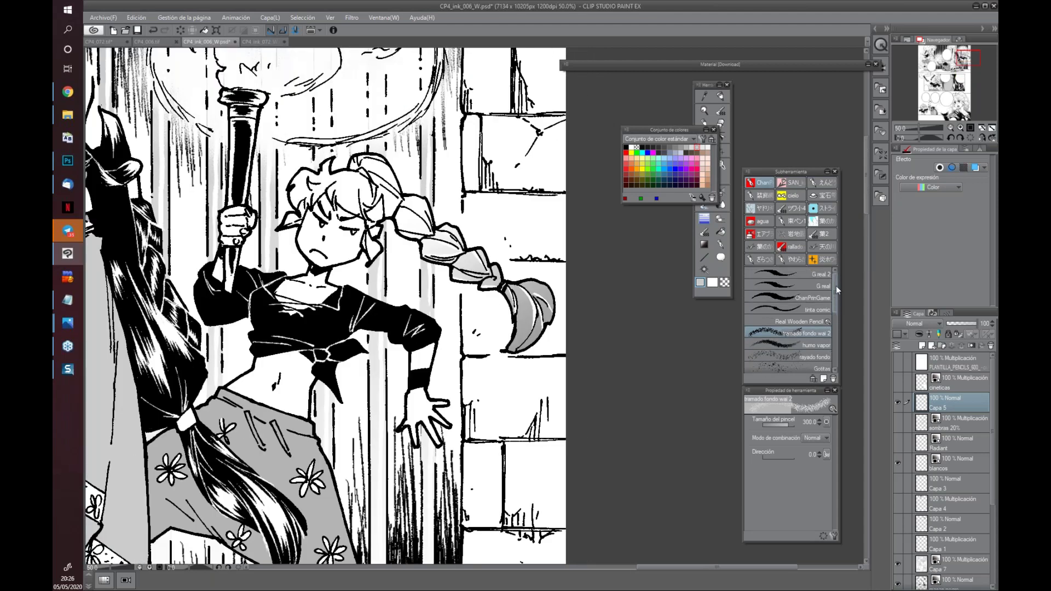
With the G real pen, dot the girl's cheek grey and set Capa 5 to Multiplicación
left_click(799, 284)
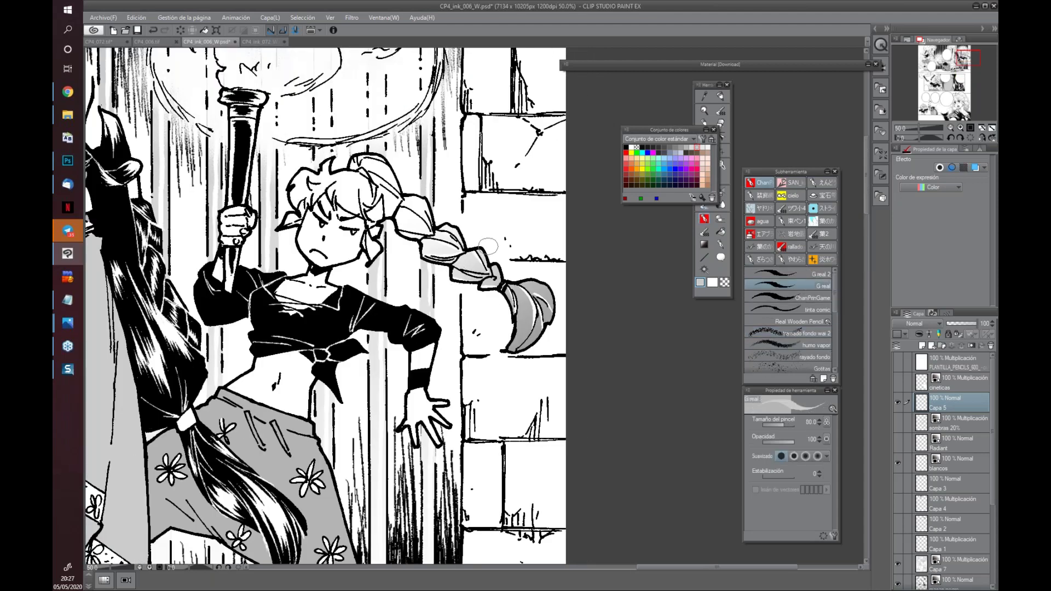
left_click_drag(449, 354, 604, 372)
left_click(460, 271)
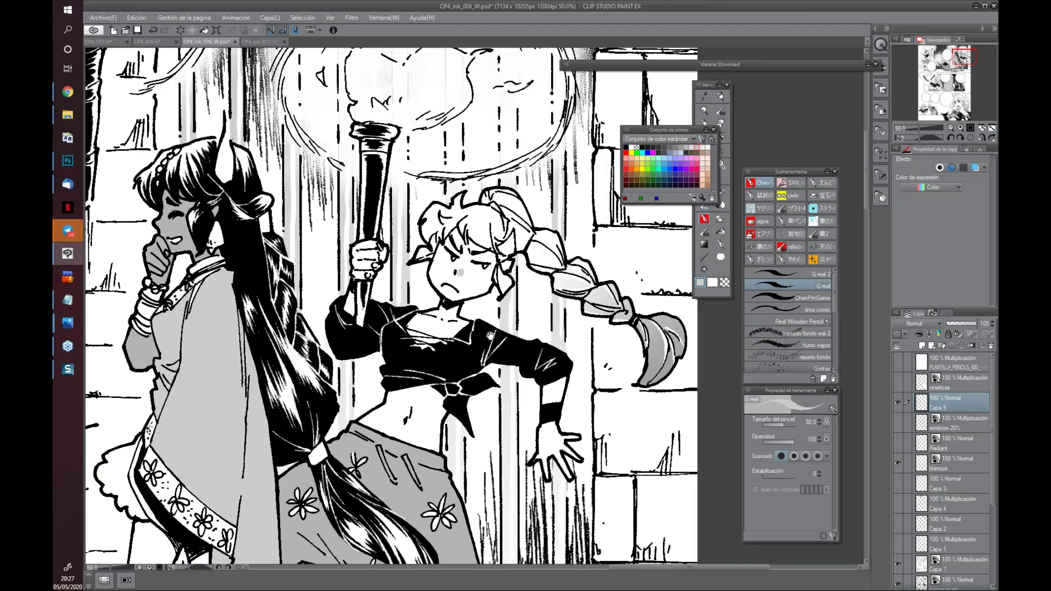
left_click_drag(490, 335, 443, 354)
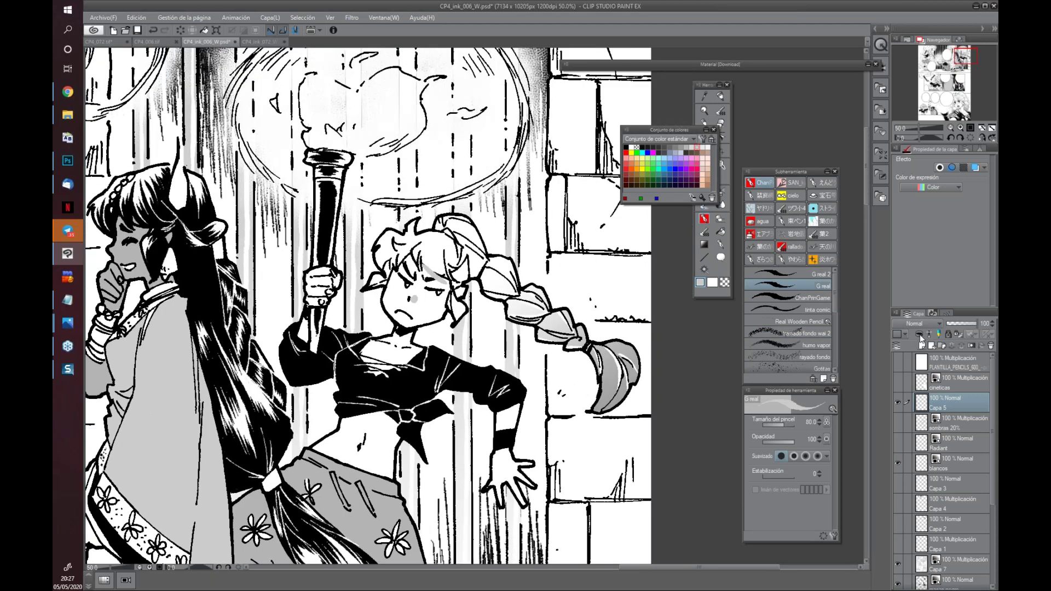
left_click(917, 324)
left_click(911, 346)
Shade the stone ledge and the block's lower edge in grey
left_click_drag(527, 440, 571, 416)
scroll(436, 400, "up", 2)
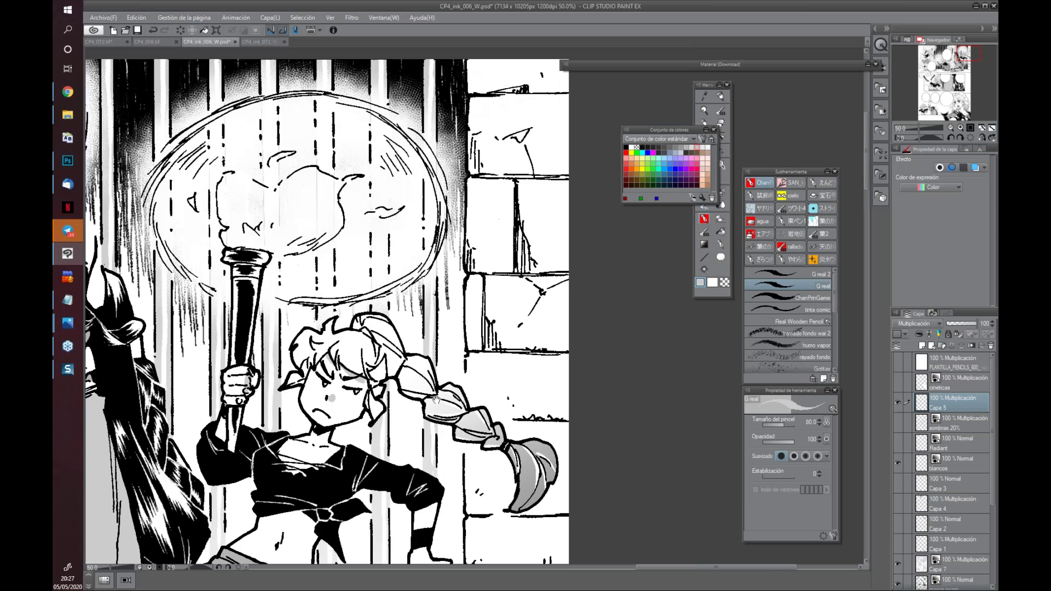
left_click_drag(436, 399, 387, 380)
left_click_drag(434, 250, 457, 248)
left_click_drag(441, 326, 526, 328)
left_click_drag(476, 395, 520, 395)
Shade the wall's left edge and bottom edge in grey further down
left_click_drag(577, 404, 616, 273)
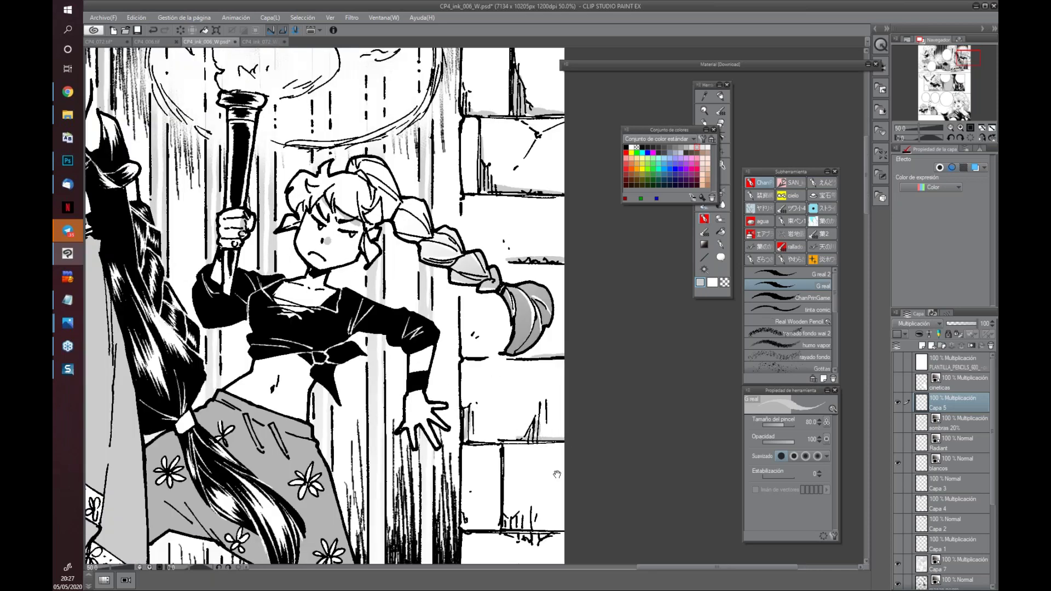
left_click_drag(539, 436, 518, 414)
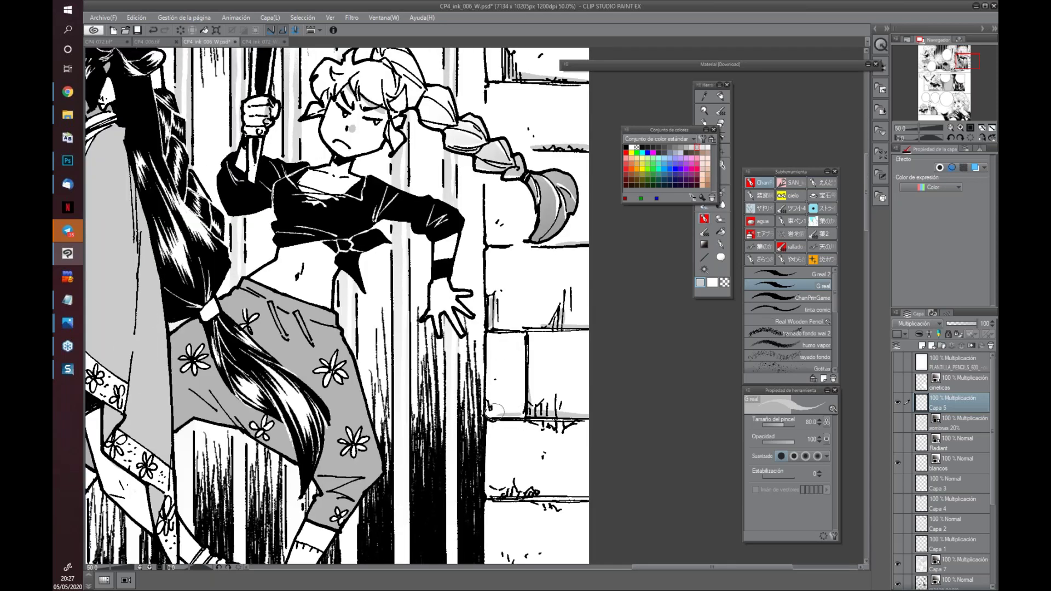
left_click_drag(525, 329, 524, 410)
left_click_drag(566, 472, 578, 387)
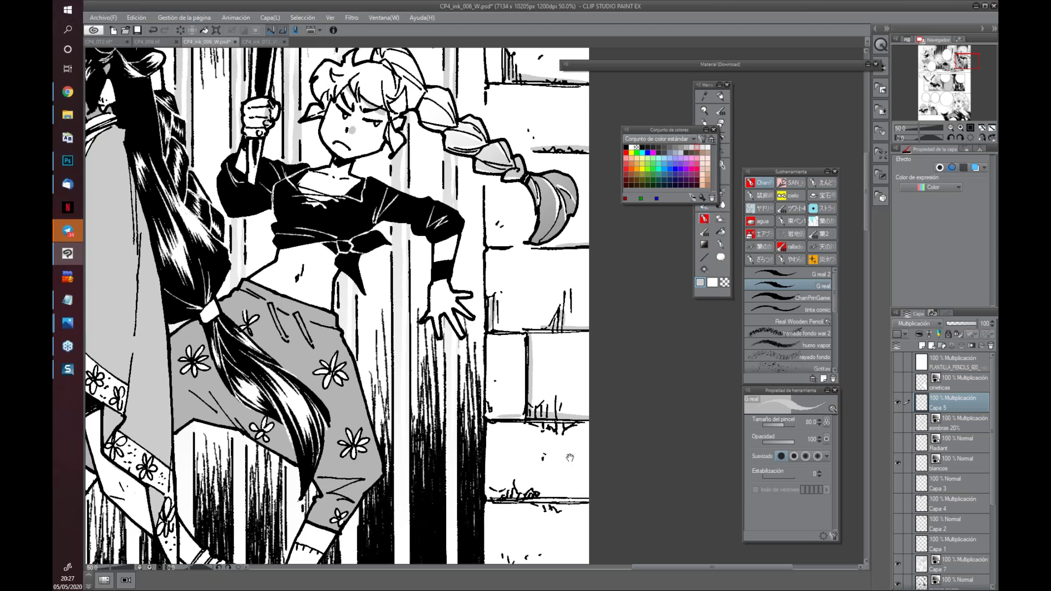
left_click_drag(495, 517, 612, 517)
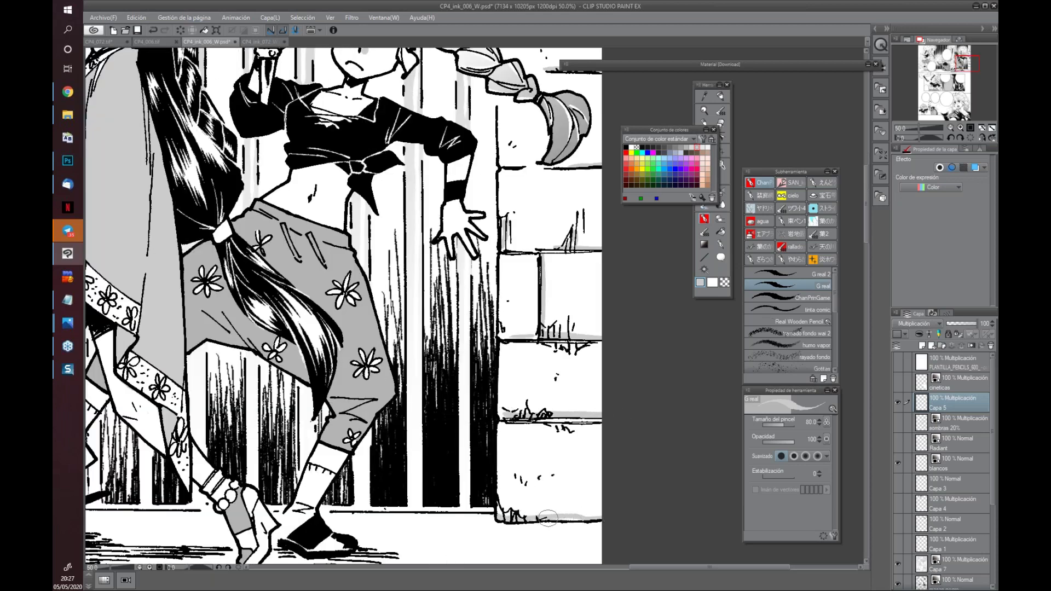
Shade the floor grey under and between the walking girls' feet
left_click_drag(380, 550, 462, 490)
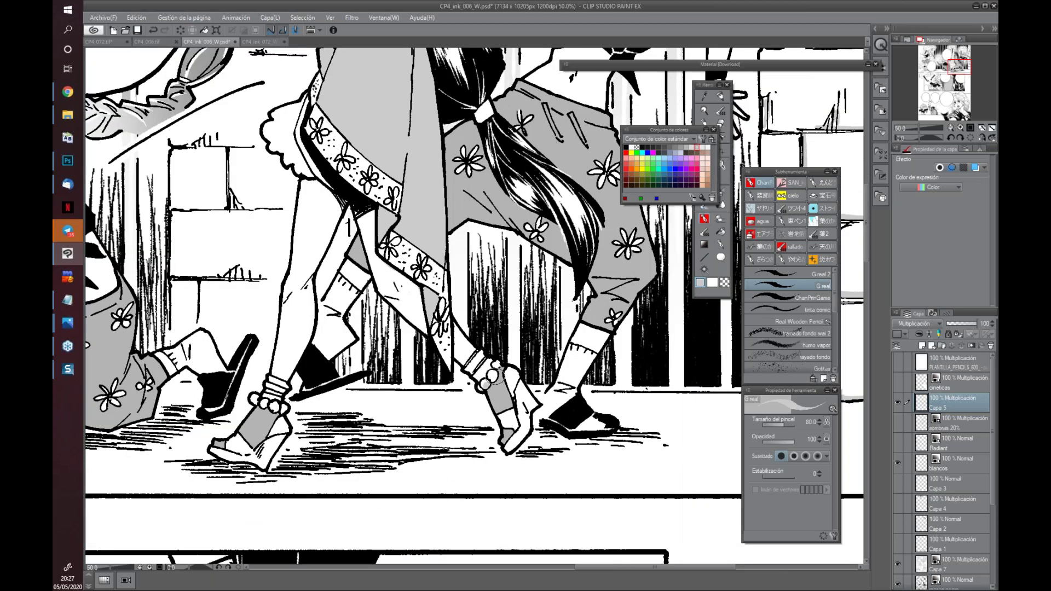
left_click_drag(545, 438, 687, 438)
mouse_move(571, 436)
left_mouse_down()
mouse_move(509, 451)
mouse_move(400, 444)
left_mouse_up()
left_click_drag(487, 442, 317, 463)
left_click_drag(391, 457, 299, 474)
left_click_drag(427, 427, 313, 442)
left_click_drag(383, 464, 296, 474)
mouse_move(359, 418)
left_mouse_down()
mouse_move(419, 425)
mouse_move(323, 432)
left_mouse_up()
left_click_drag(454, 417, 364, 416)
left_click_drag(448, 438, 334, 440)
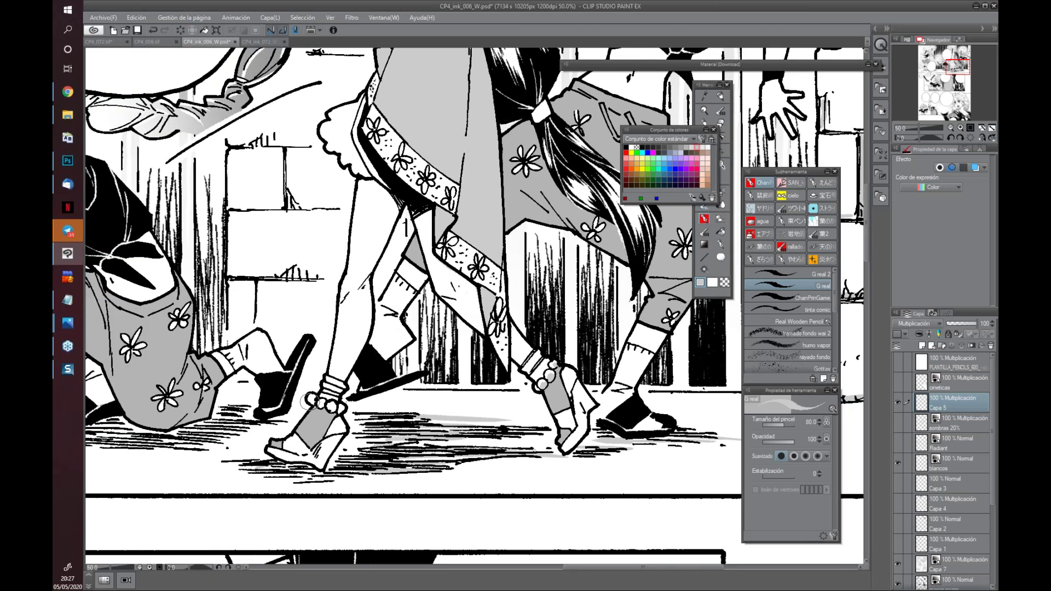
Shade the lower skirt panel and the blonde girl's pants grey
left_click_drag(268, 405, 325, 406)
mouse_move(383, 178)
left_mouse_down()
mouse_move(372, 252)
mouse_move(326, 283)
mouse_move(336, 298)
mouse_move(380, 310)
left_mouse_up()
mouse_move(435, 378)
left_mouse_down()
mouse_move(421, 419)
mouse_move(438, 360)
mouse_move(370, 424)
left_mouse_up()
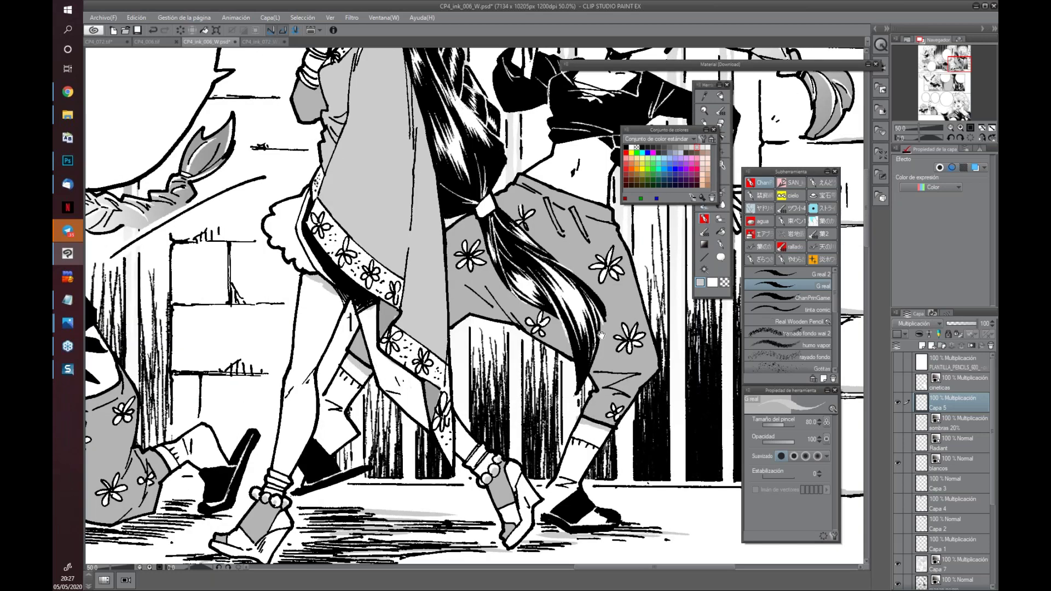
left_click_drag(601, 335, 487, 440)
left_click_drag(334, 380, 383, 421)
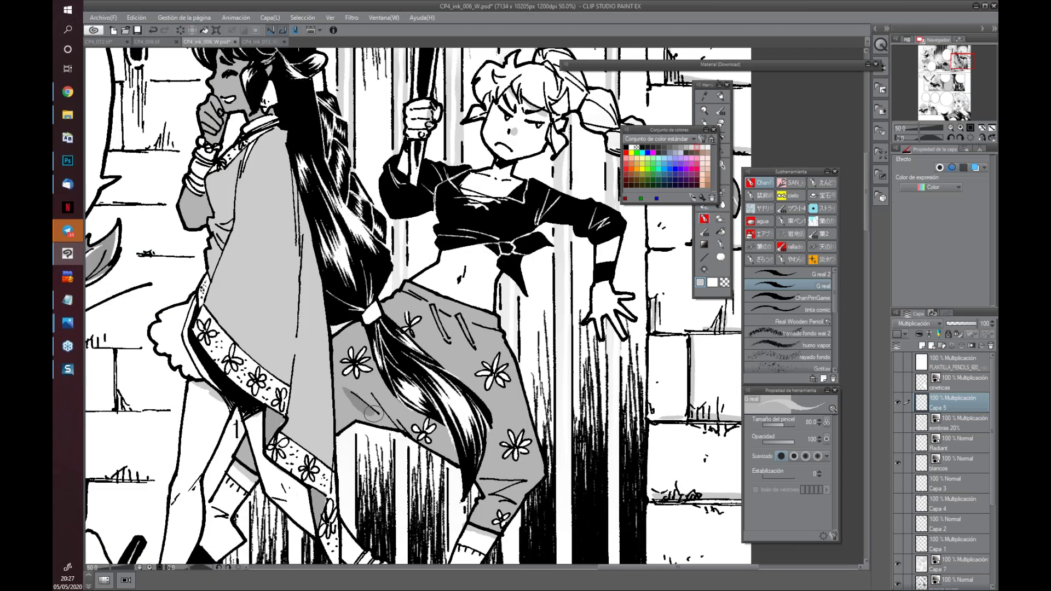
left_click_drag(365, 379, 395, 421)
left_click_drag(377, 397, 410, 427)
mouse_move(484, 488)
left_mouse_down()
mouse_move(528, 480)
mouse_move(525, 471)
left_mouse_up()
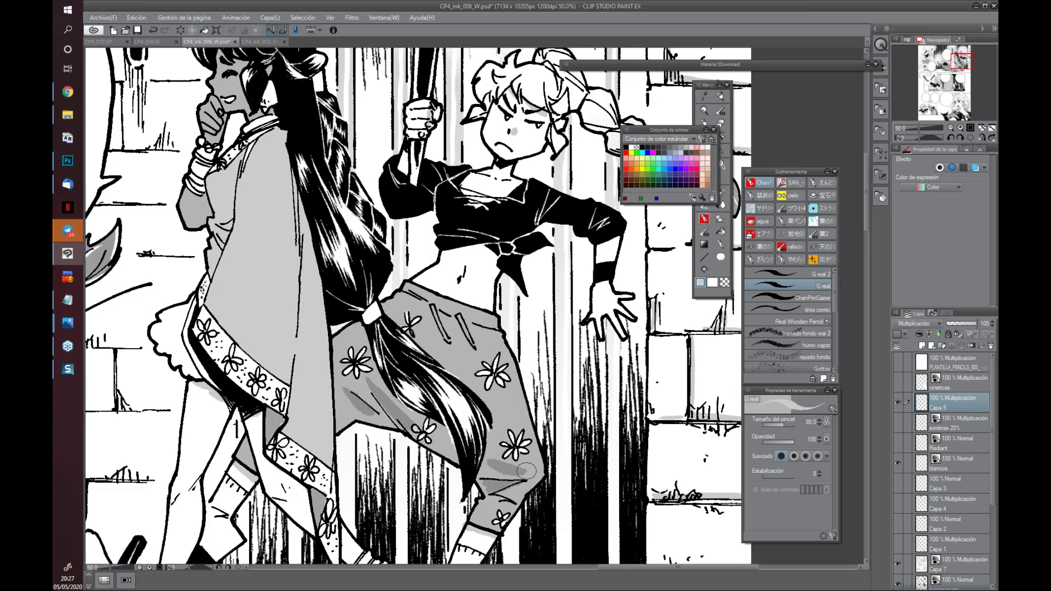
left_click_drag(483, 499, 525, 507)
Shade the left torch's glowing ball, its halo arcs and the large flame arc grey
left_click_drag(448, 236, 377, 342)
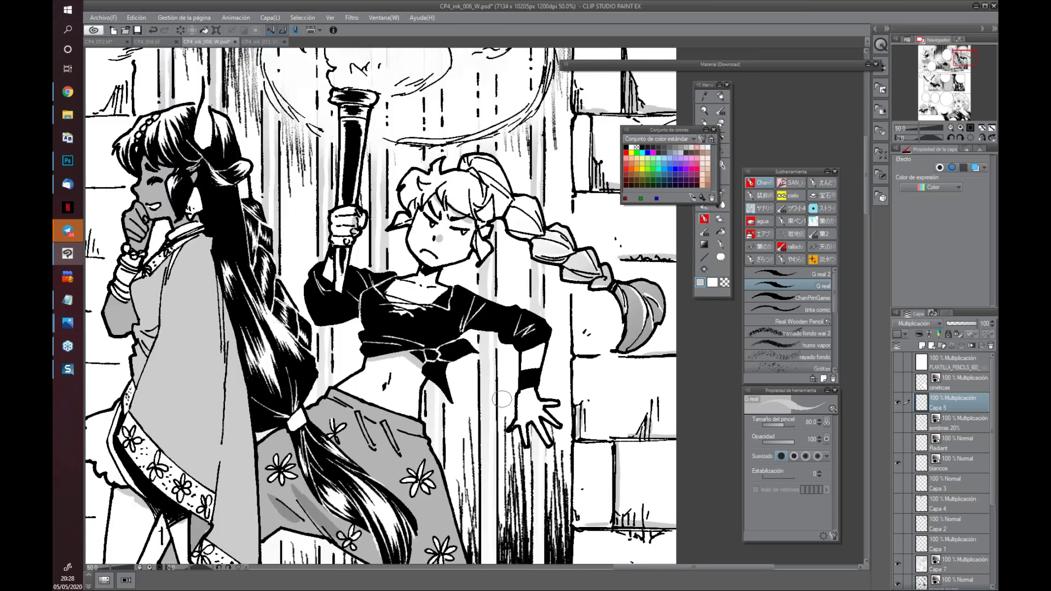
mouse_move(332, 269)
left_mouse_down()
mouse_move(316, 375)
mouse_move(624, 398)
left_mouse_up()
left_click_drag(365, 316, 413, 317)
left_click_drag(376, 385, 388, 379)
left_click_drag(358, 104, 339, 211)
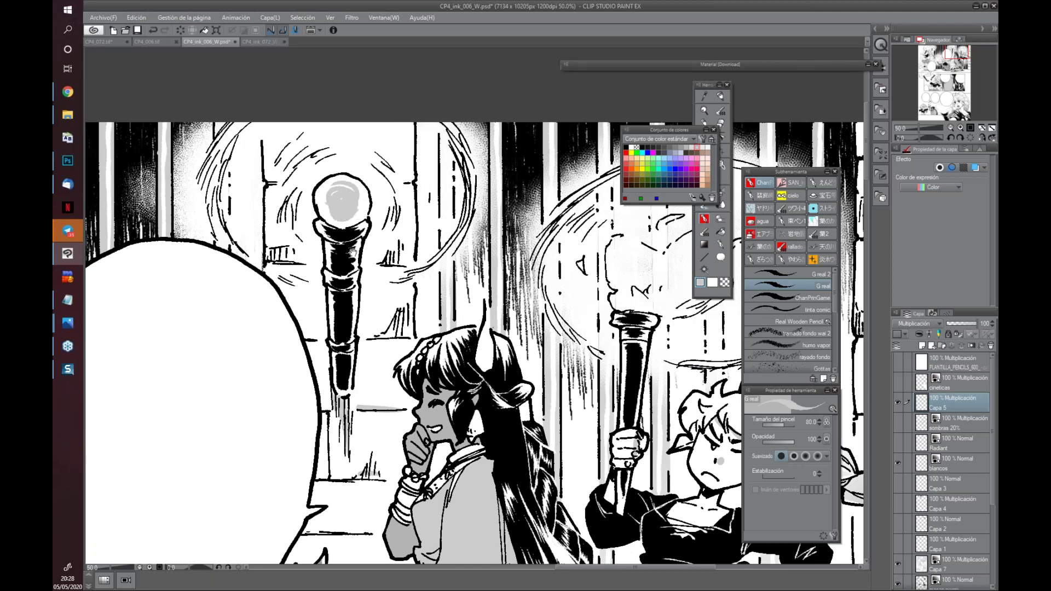
left_click_drag(335, 157, 332, 155)
mouse_move(335, 209)
left_mouse_down()
mouse_move(346, 189)
mouse_move(336, 208)
left_mouse_up()
mouse_move(329, 141)
left_mouse_down()
mouse_move(280, 223)
mouse_move(285, 192)
left_mouse_up()
left_click_drag(377, 159, 404, 219)
left_click_drag(399, 184, 382, 233)
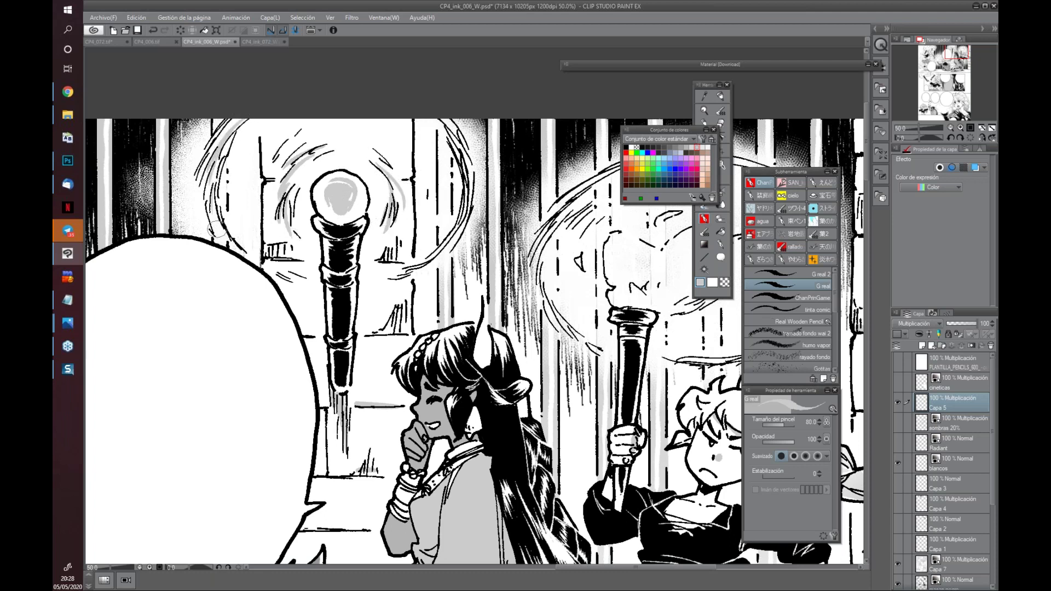
left_click_drag(446, 127, 474, 174)
mouse_move(446, 137)
left_mouse_down()
mouse_move(465, 252)
mouse_move(411, 271)
left_mouse_up()
scroll(409, 270, "down", 1)
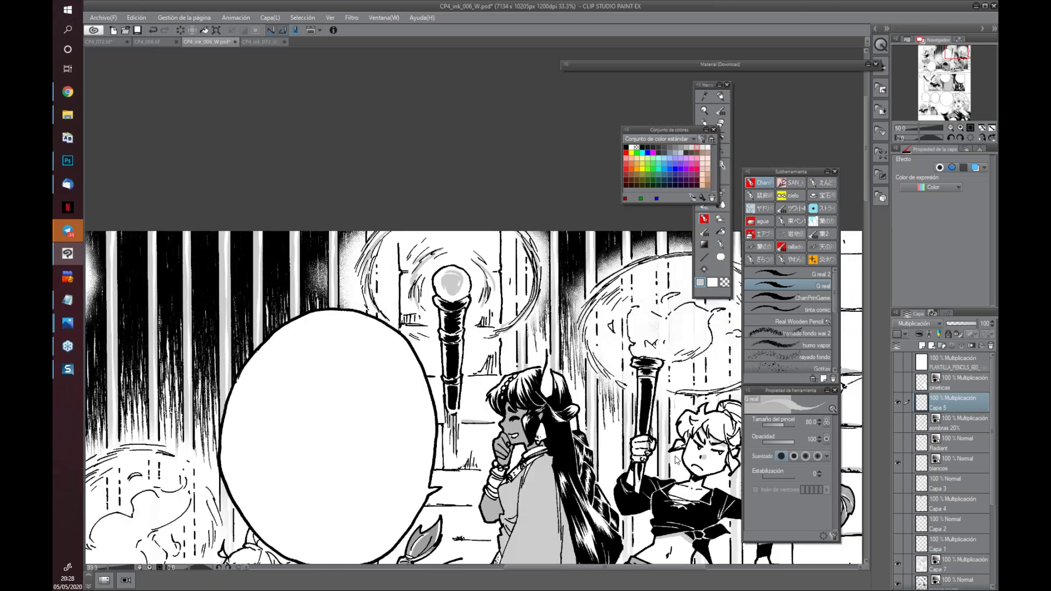
scroll(409, 270, "down", 1)
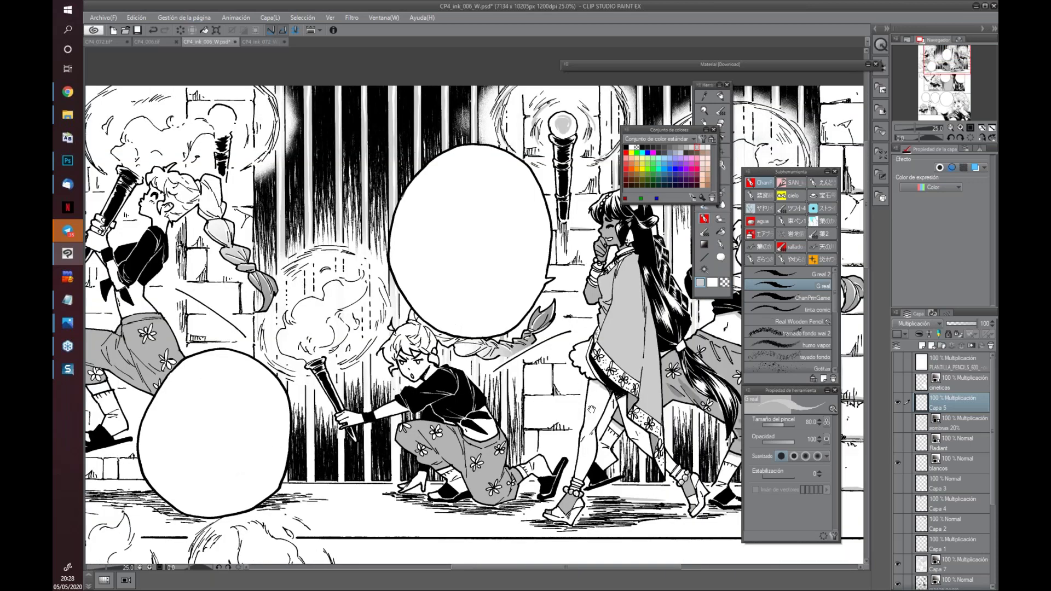
left_click_drag(548, 383, 495, 167)
left_click(898, 416)
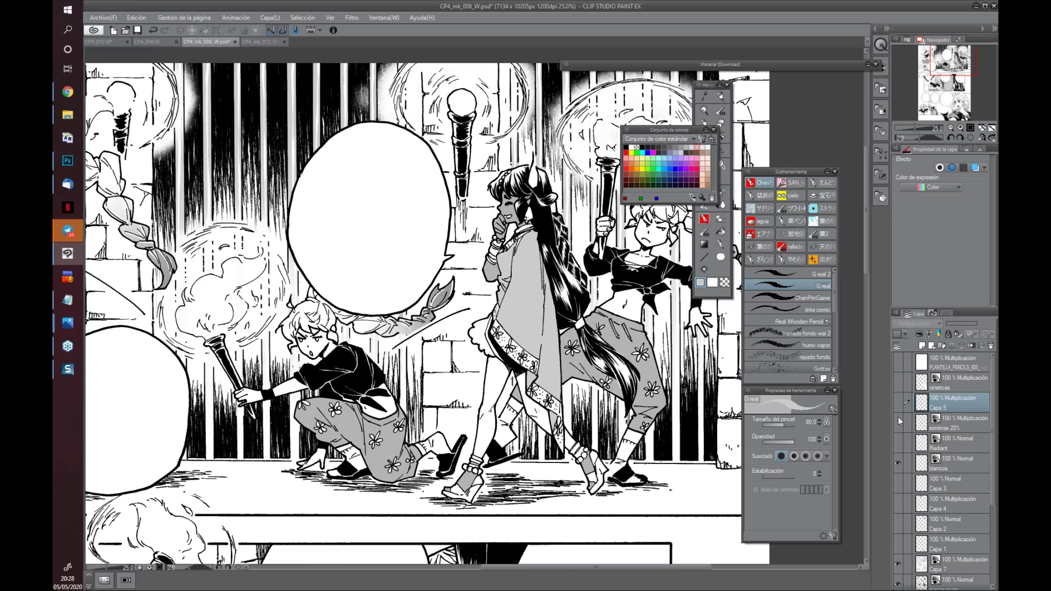
left_click(898, 420)
mouse_move(502, 385)
left_mouse_down()
mouse_move(292, 447)
mouse_move(354, 422)
mouse_move(491, 445)
mouse_move(532, 384)
mouse_move(574, 469)
left_mouse_up()
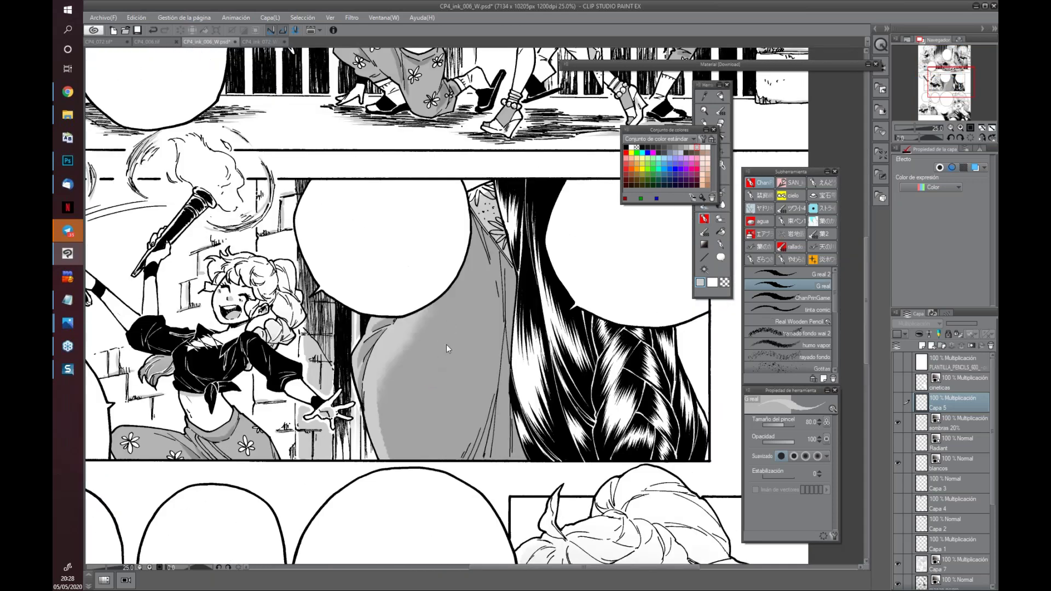
scroll(445, 344, "up", 1)
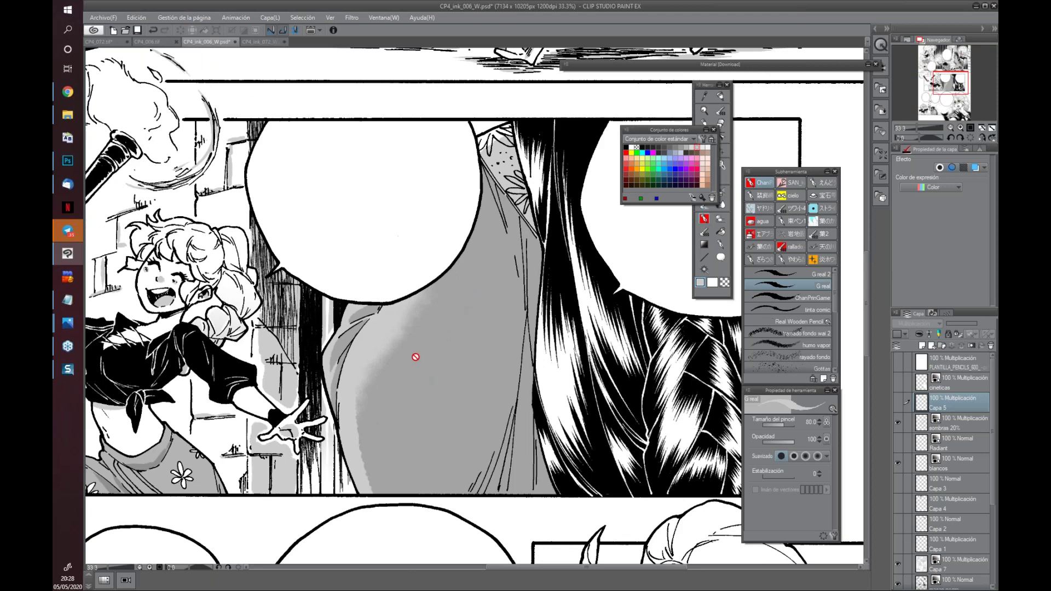
mouse_move(403, 141)
left_mouse_down()
mouse_move(390, 313)
mouse_move(485, 475)
mouse_move(466, 213)
left_mouse_up()
mouse_move(456, 505)
left_mouse_down()
mouse_move(469, 452)
mouse_move(411, 260)
left_mouse_up()
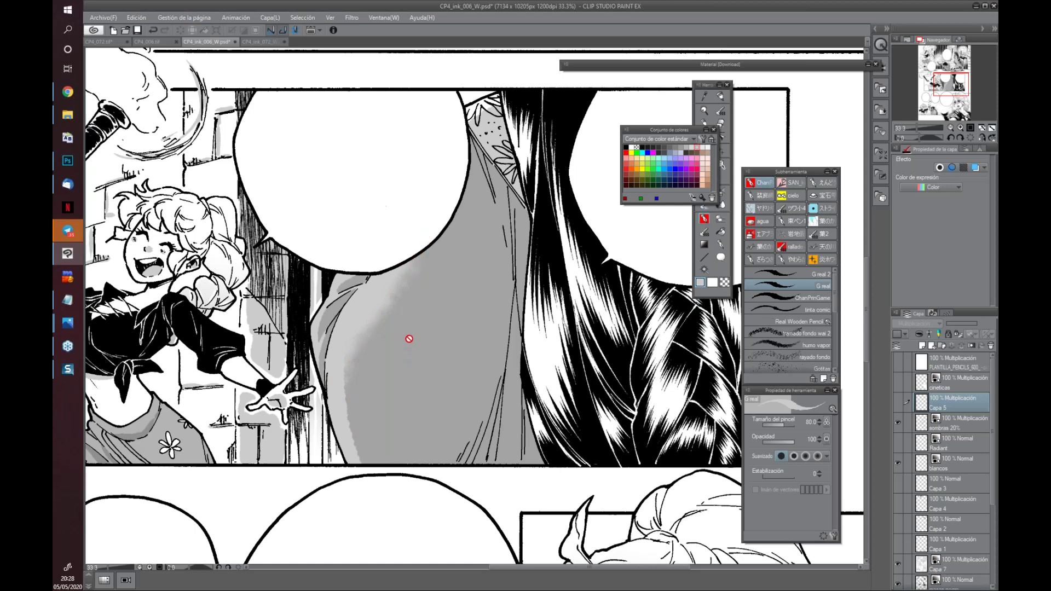
mouse_move(355, 446)
left_mouse_down()
mouse_move(368, 436)
mouse_move(347, 422)
mouse_move(481, 347)
mouse_move(490, 273)
mouse_move(413, 289)
left_mouse_up()
left_click_drag(403, 511, 414, 347)
mouse_move(382, 497)
left_mouse_down()
mouse_move(351, 412)
mouse_move(549, 414)
mouse_move(599, 401)
left_mouse_up()
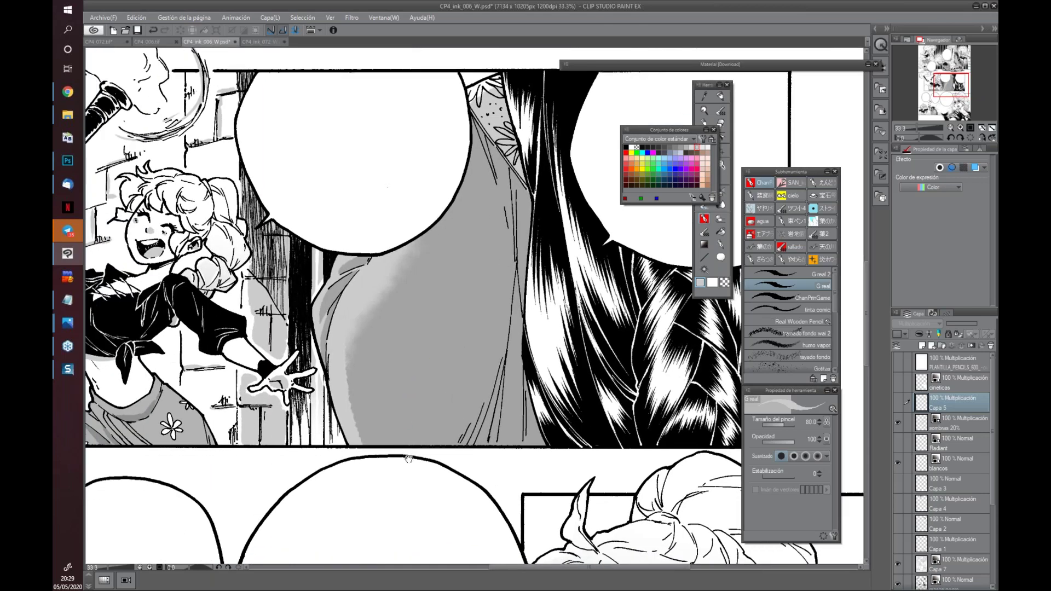
scroll(427, 406, "down", 1)
scroll(413, 381, "down", 2)
scroll(404, 453, "up", 2)
scroll(244, 490, "up", 1)
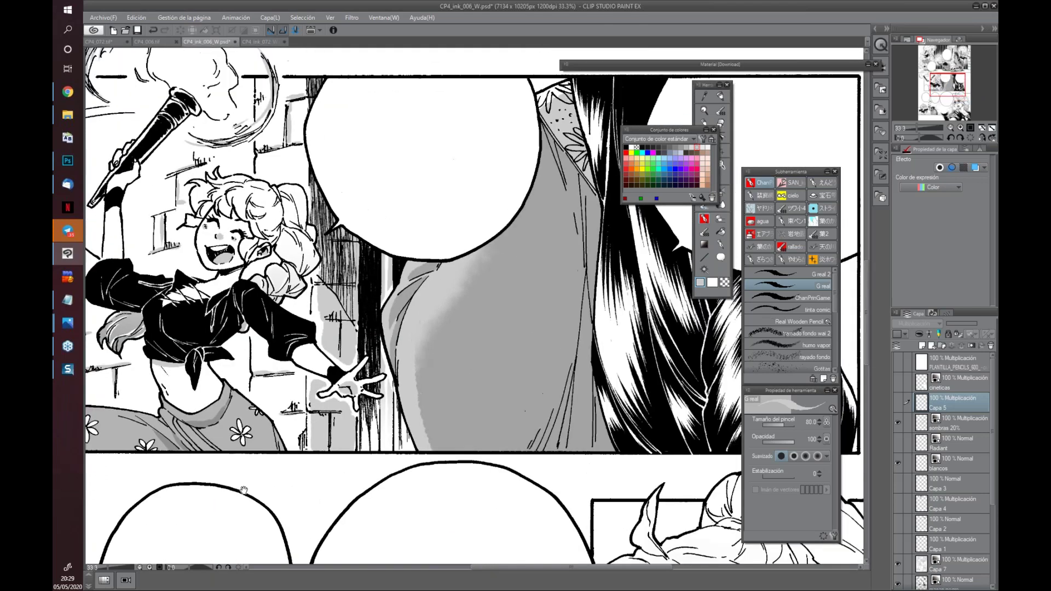
left_click_drag(244, 490, 475, 414)
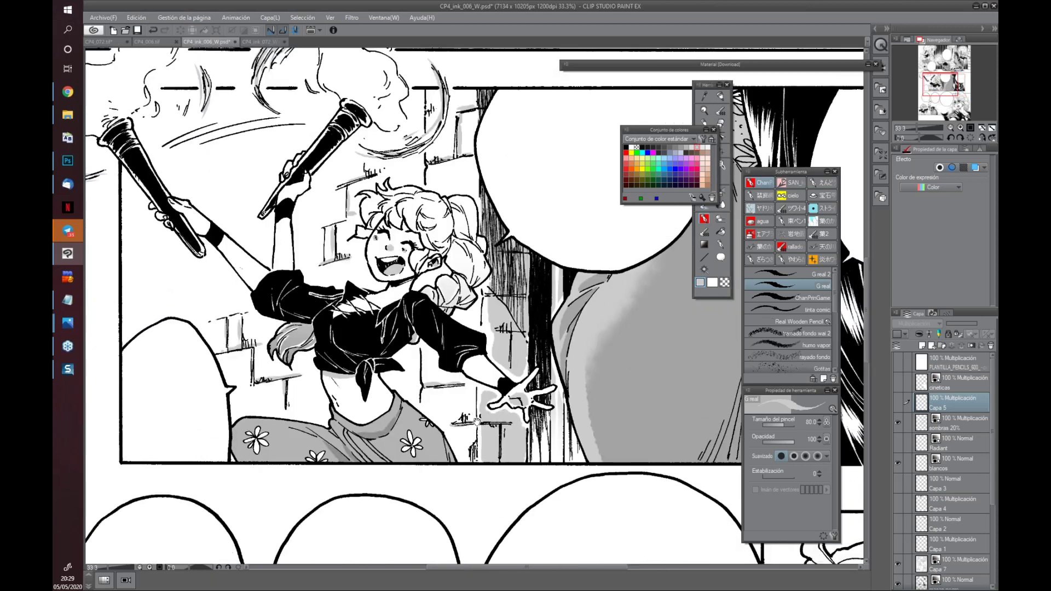
scroll(477, 421, "up", 1)
left_click_drag(477, 422, 254, 436)
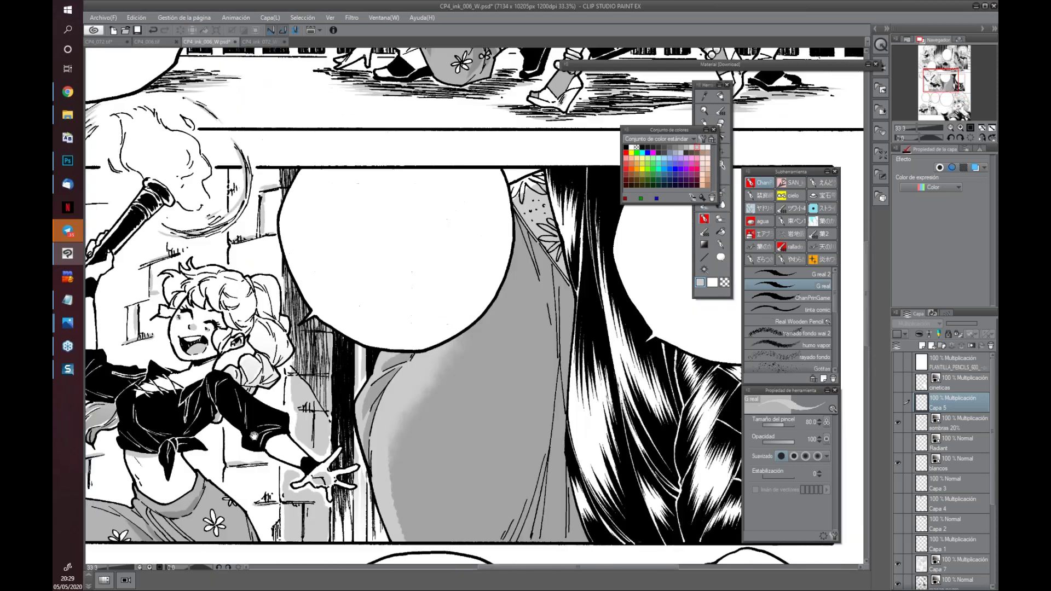
scroll(448, 350, "right", 1)
scroll(387, 511, "down", 1)
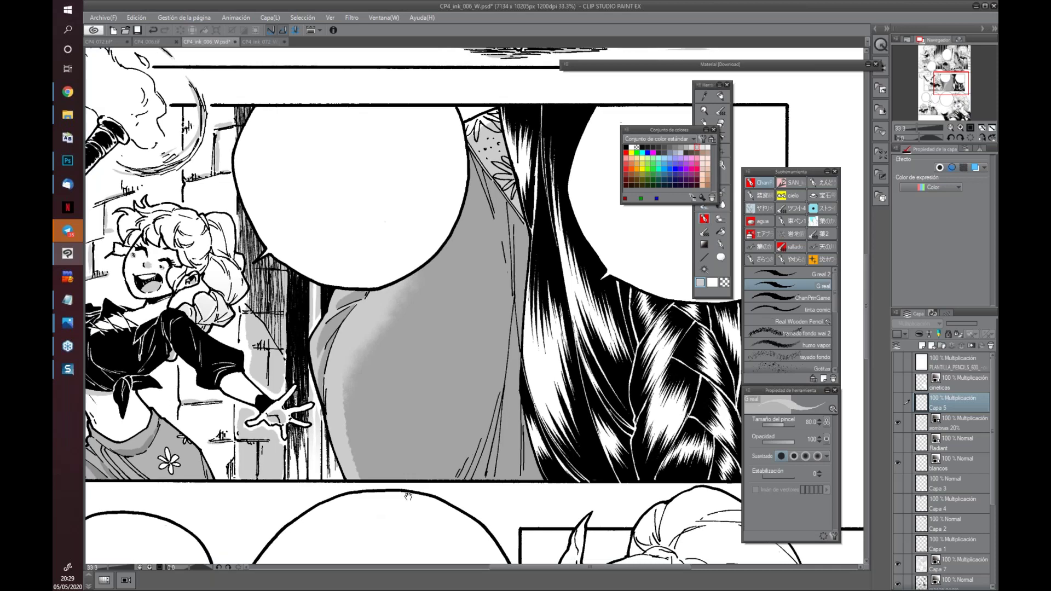
left_click_drag(409, 496, 507, 416)
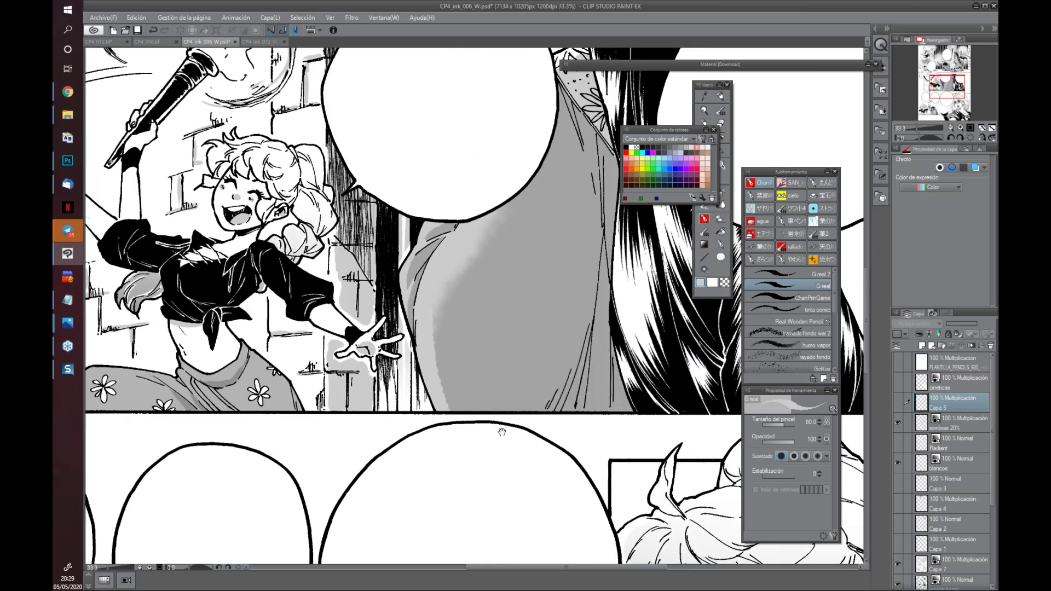
scroll(544, 323, "down", 3)
scroll(631, 218, "down", 1)
scroll(629, 225, "left", 1)
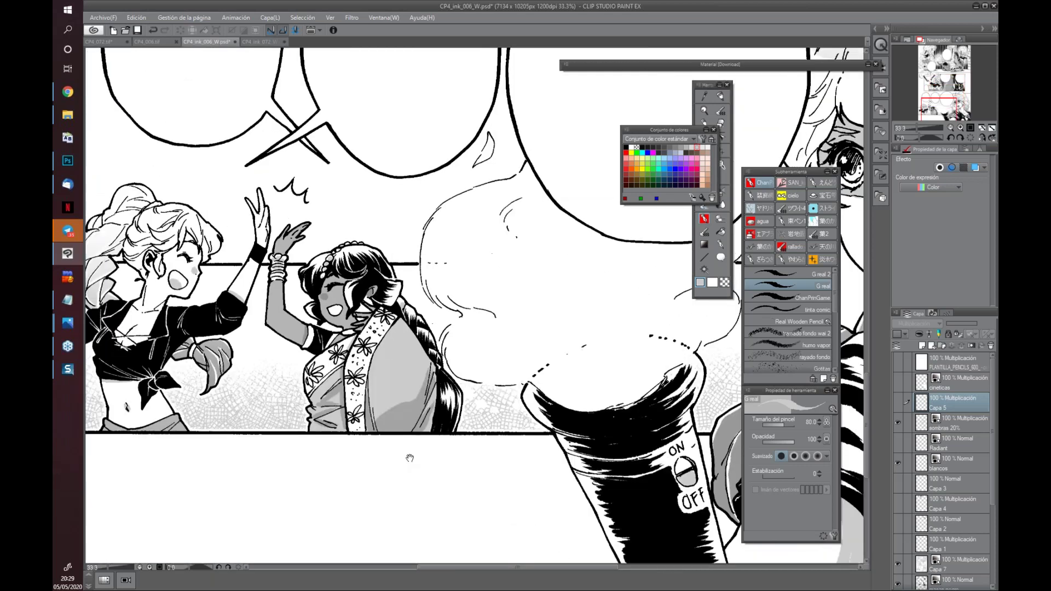
scroll(626, 241, "left", 2)
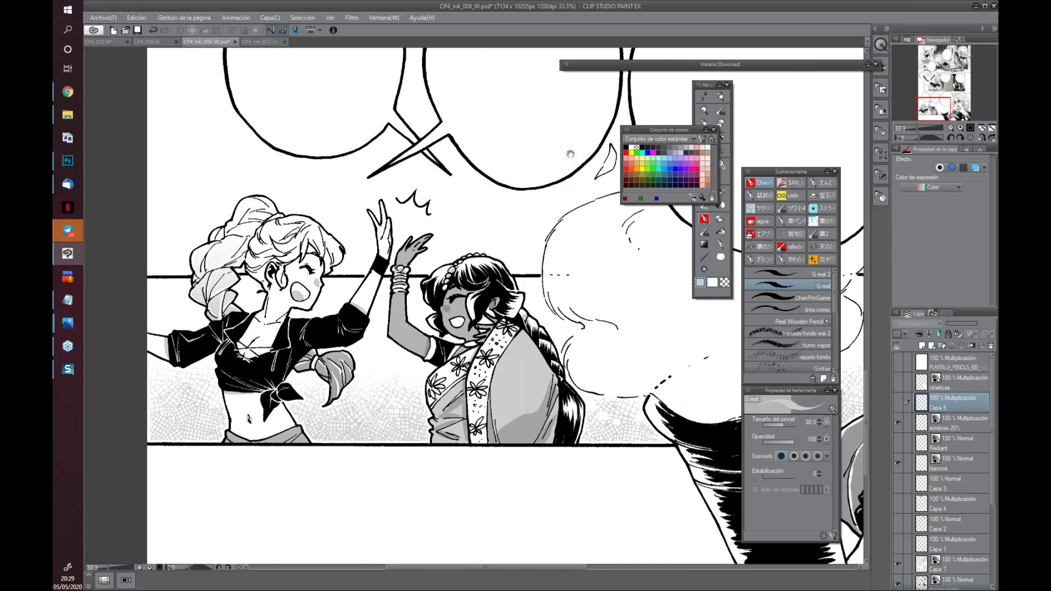
scroll(475, 218, "up", 5)
scroll(476, 218, "right", 3)
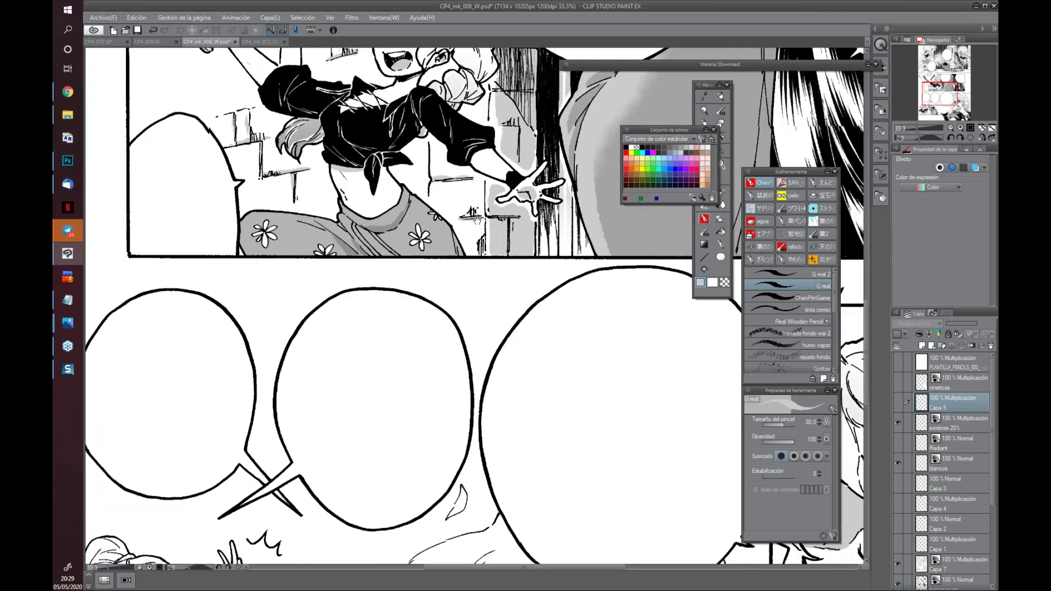
left_click_drag(476, 219, 432, 448)
scroll(432, 448, "up", 3)
scroll(384, 330, "up", 3)
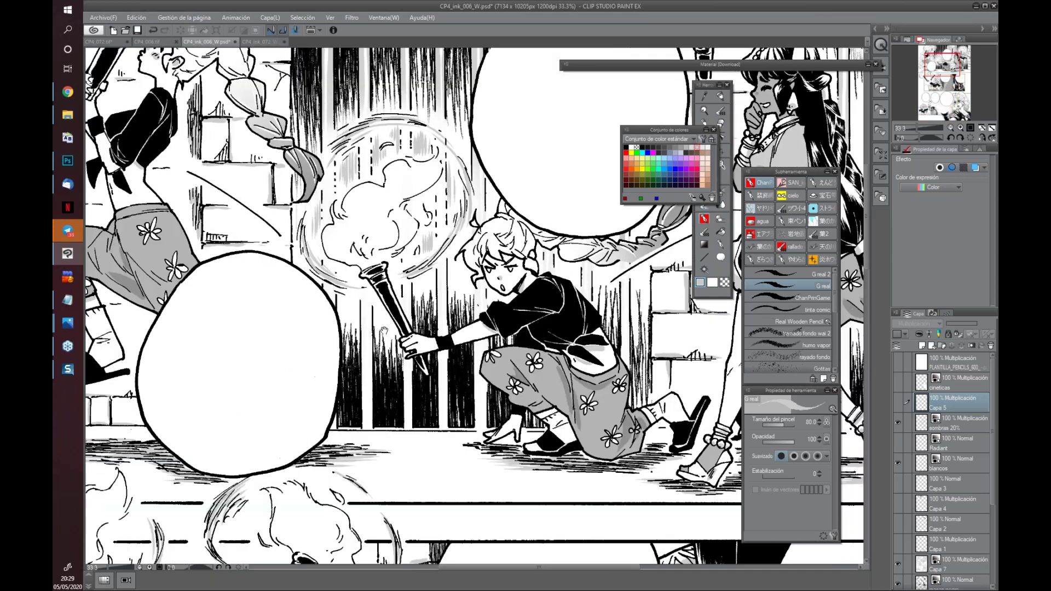
scroll(383, 330, "up", 3)
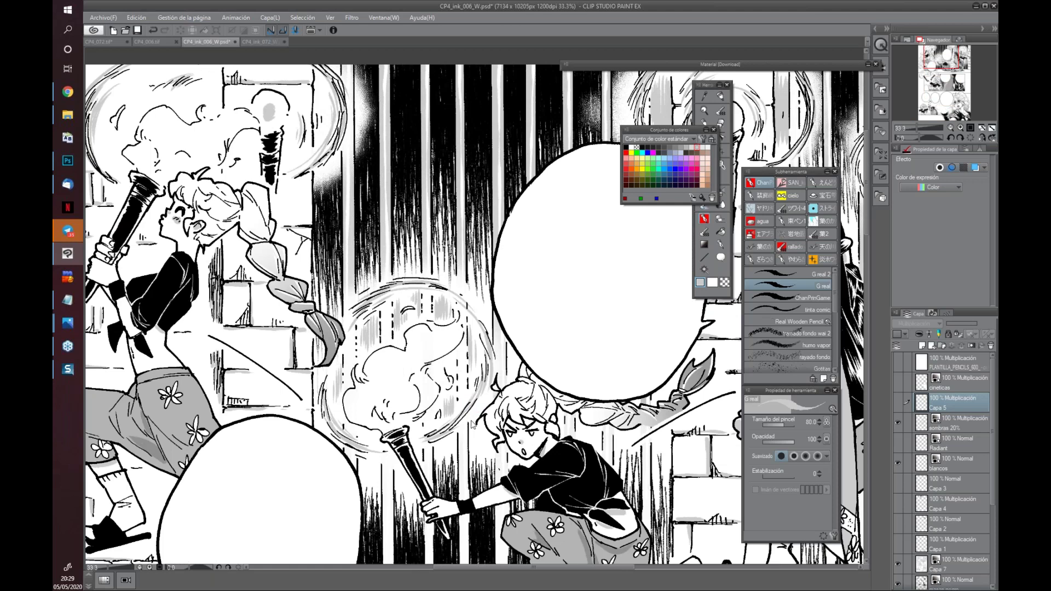
scroll(471, 424, "down", 1)
scroll(472, 425, "down", 2)
scroll(477, 438, "down", 5)
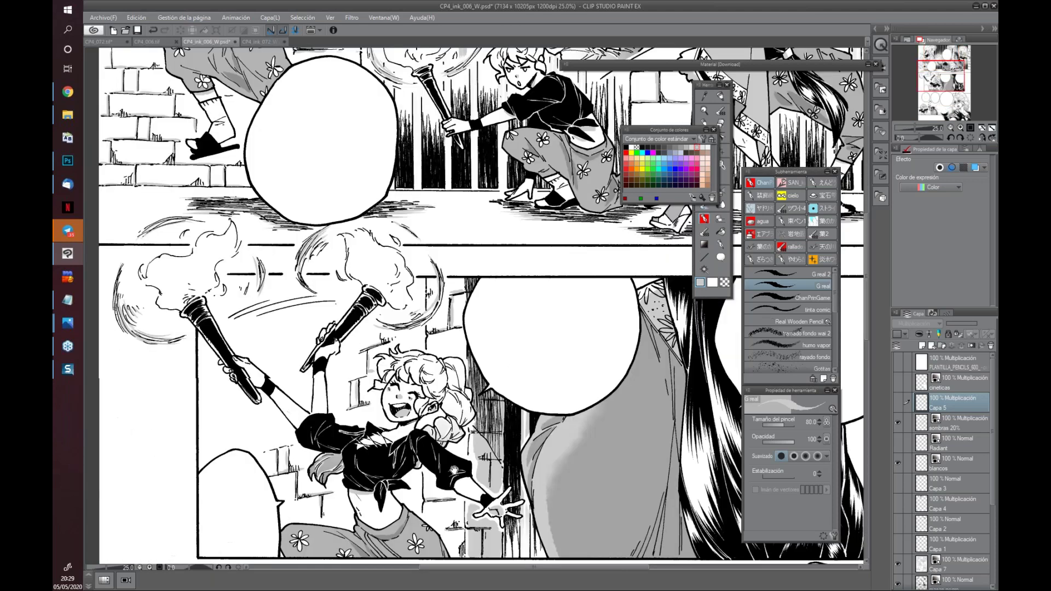
scroll(485, 460, "down", 5)
scroll(485, 460, "down", 4)
left_click_drag(461, 459, 485, 451)
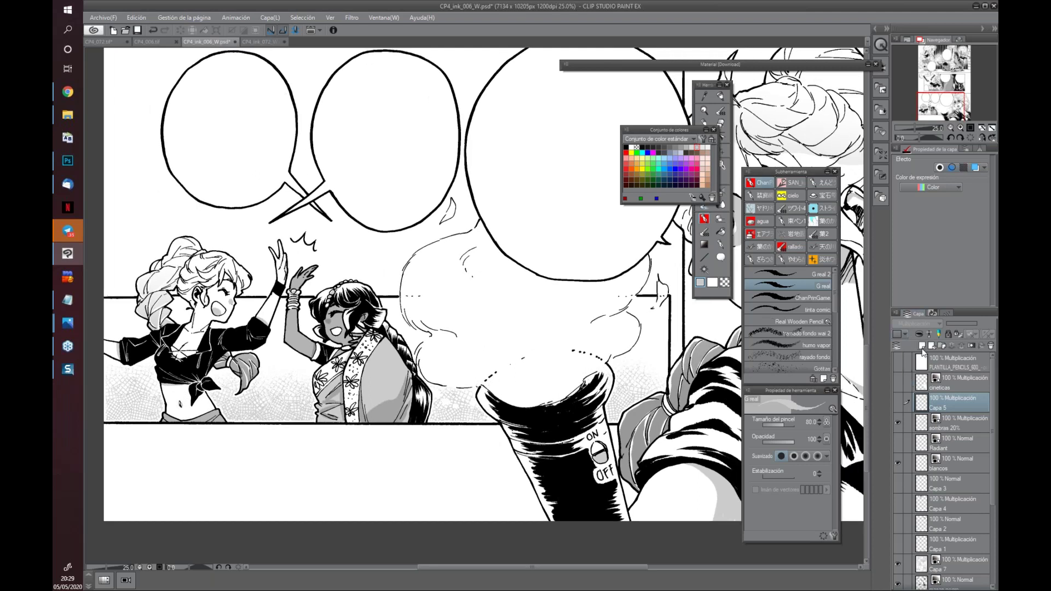
Add a new layer above Capa 5 set to Multiply
left_click(922, 346)
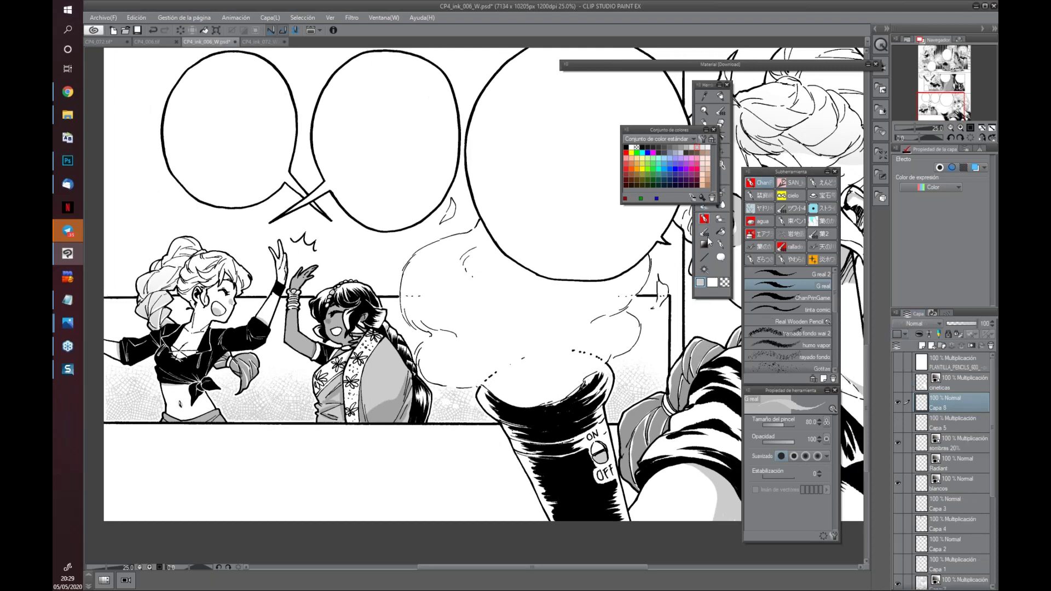
left_click(702, 284)
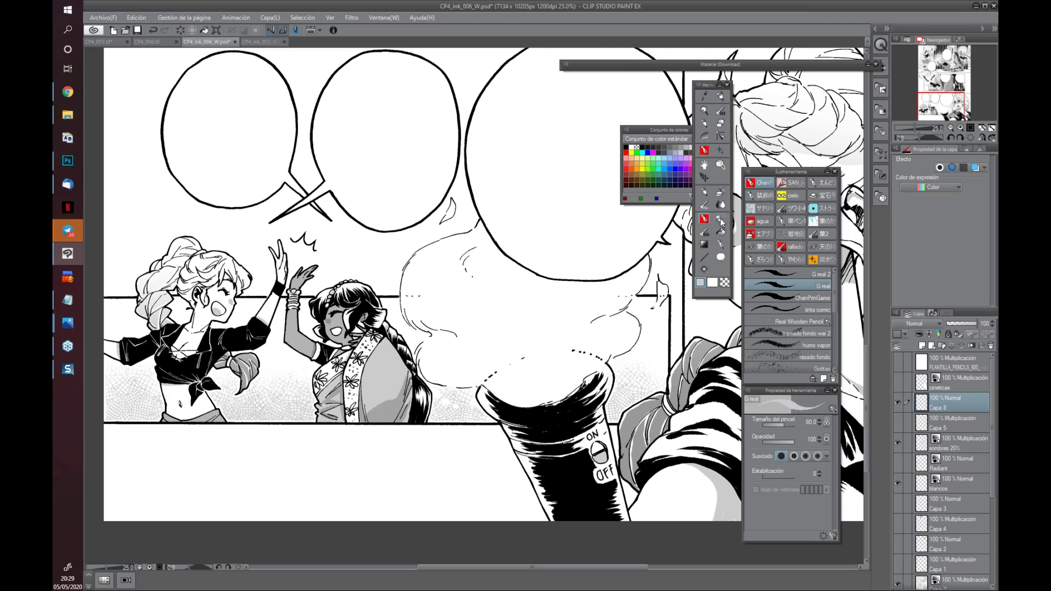
left_click(915, 323)
left_click(930, 350)
Hide the grey mosaic tone and paint soft grey shading behind the high-fiving girls
left_click_drag(268, 476, 308, 471)
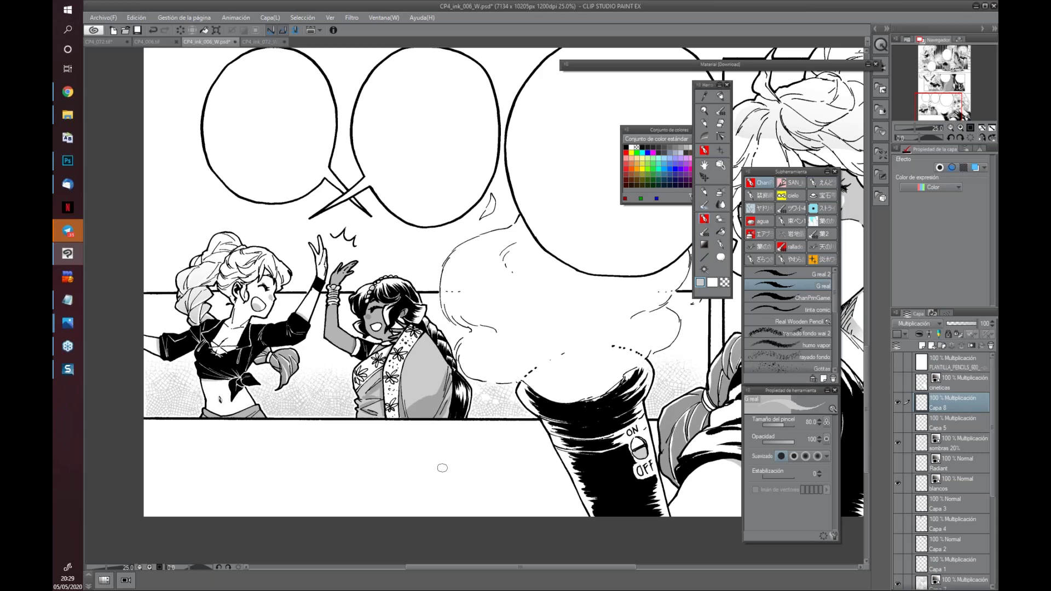
left_click_drag(461, 478, 405, 462)
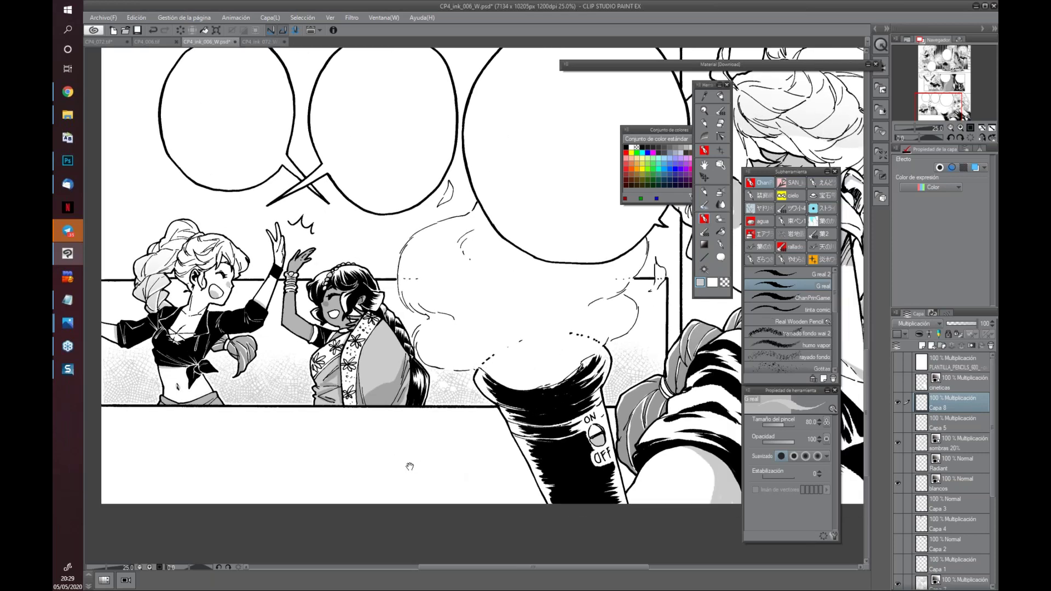
mouse_move(474, 477)
left_mouse_down()
mouse_move(461, 474)
mouse_move(555, 483)
left_mouse_up()
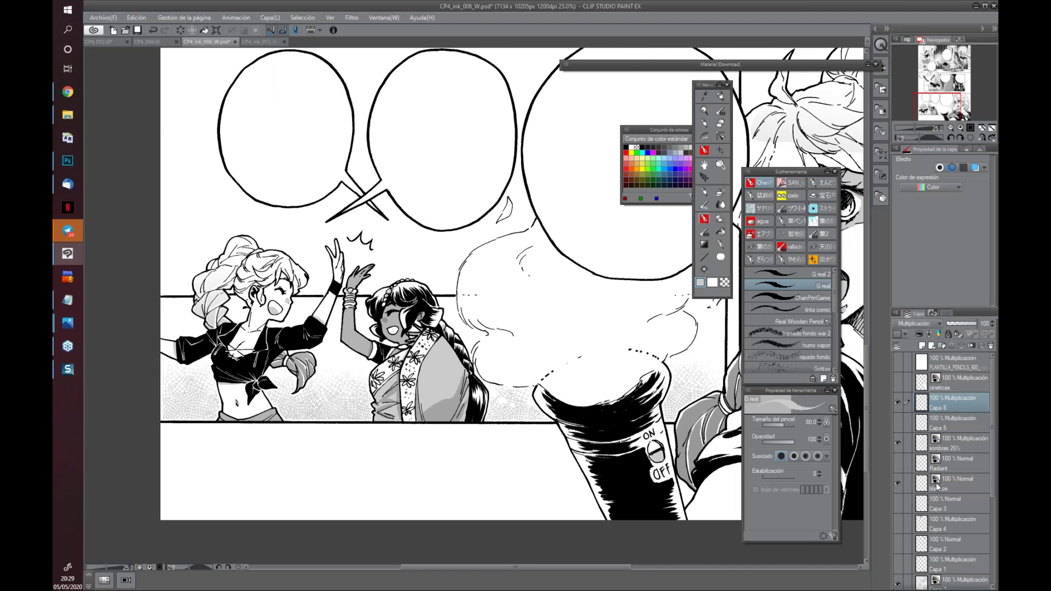
left_click(898, 443)
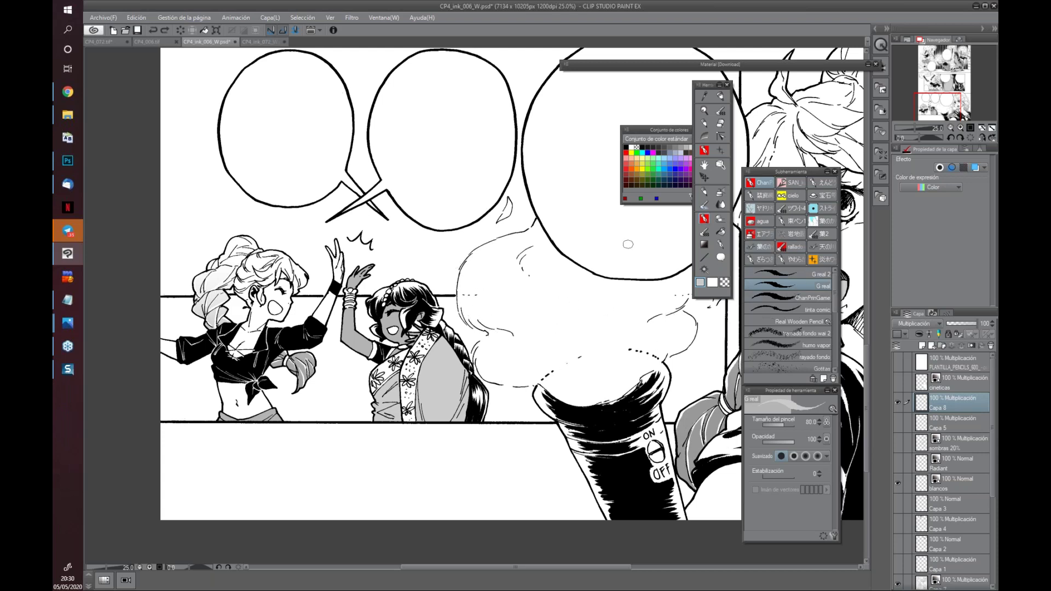
mouse_move(273, 386)
left_mouse_down()
mouse_move(282, 393)
mouse_move(278, 380)
mouse_move(303, 377)
mouse_move(290, 405)
mouse_move(327, 379)
mouse_move(285, 408)
mouse_move(344, 416)
mouse_move(327, 353)
mouse_move(304, 391)
mouse_move(282, 370)
mouse_move(268, 371)
mouse_move(269, 390)
mouse_move(302, 418)
mouse_move(333, 410)
mouse_move(331, 350)
mouse_move(361, 364)
mouse_move(345, 377)
mouse_move(350, 394)
mouse_move(363, 389)
mouse_move(361, 402)
mouse_move(345, 400)
mouse_move(350, 413)
mouse_move(365, 411)
mouse_move(346, 418)
mouse_move(352, 403)
mouse_move(368, 410)
mouse_move(355, 409)
left_mouse_up()
mouse_move(209, 380)
left_mouse_down()
mouse_move(215, 408)
mouse_move(193, 413)
left_mouse_up()
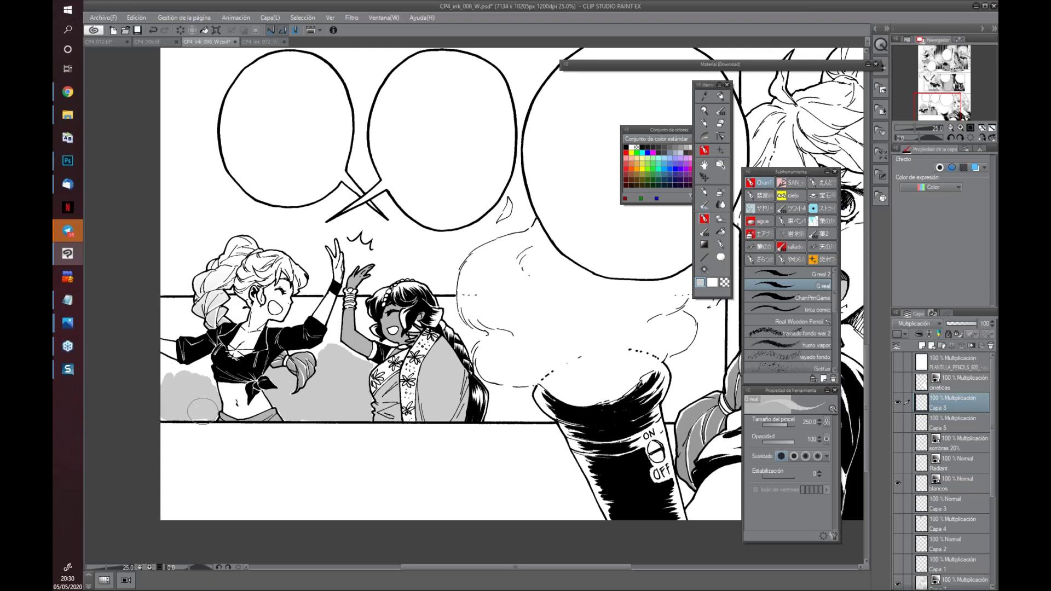
Auto-select the lower-left grey shading, paint 'tramado fondo wai 2' screentone at size 700, then deselect
left_click(704, 269)
left_click(233, 387)
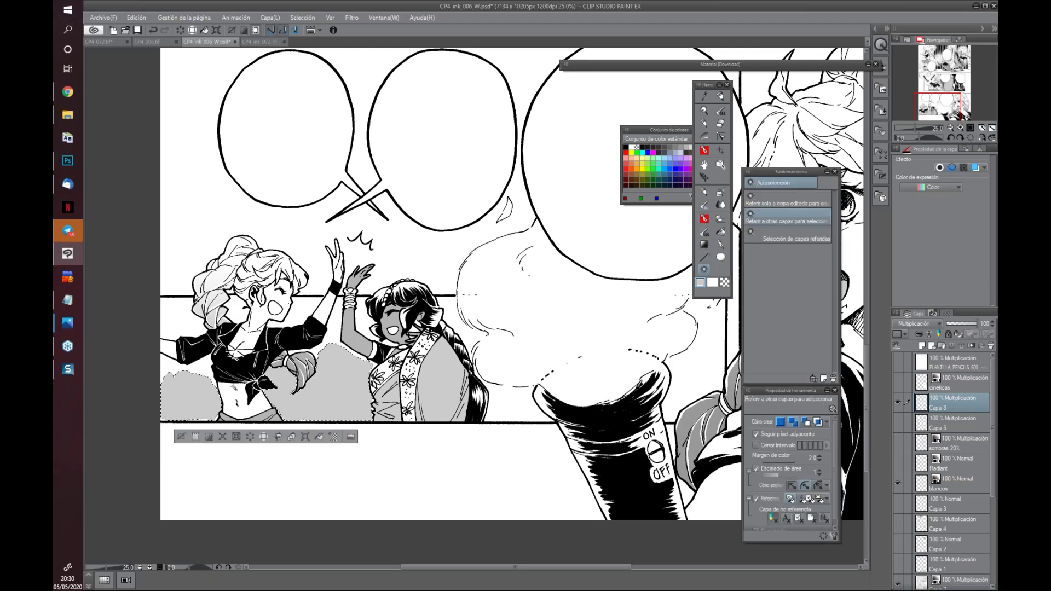
left_click(708, 232)
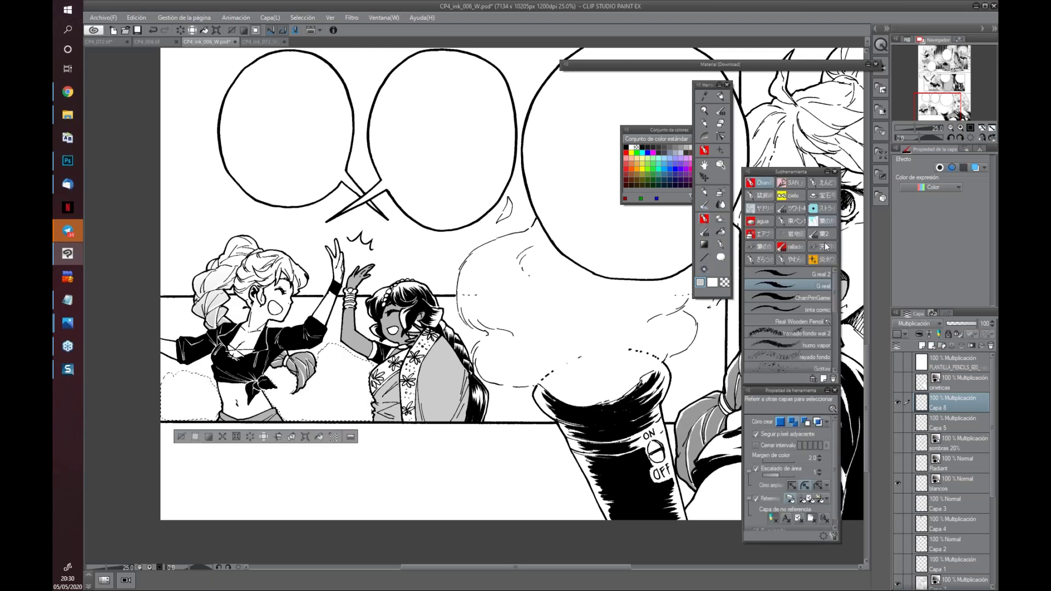
left_click(815, 333)
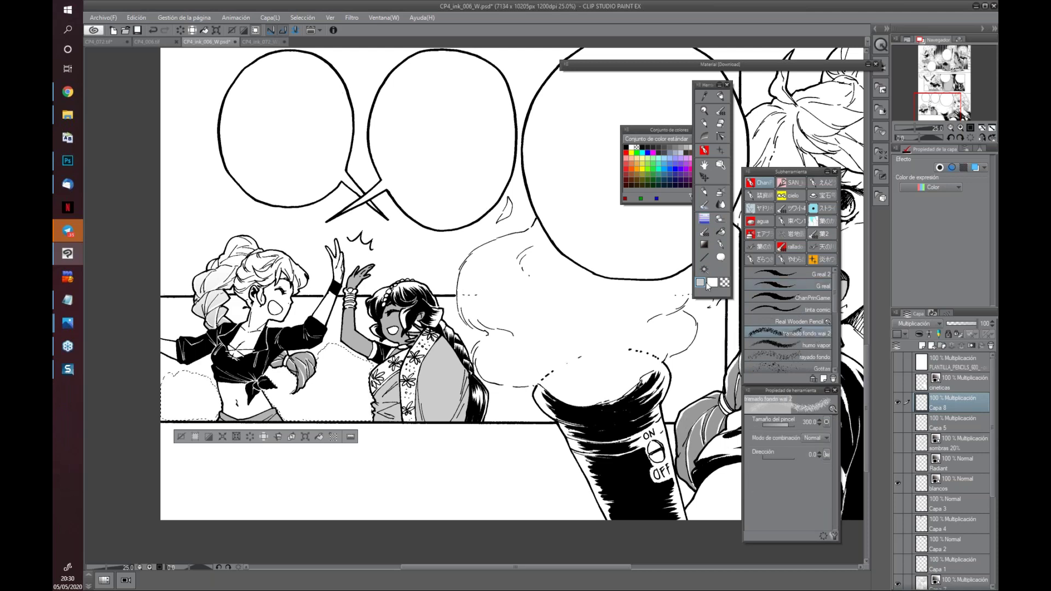
mouse_move(142, 411)
left_mouse_down()
mouse_move(105, 437)
mouse_move(455, 421)
left_mouse_up()
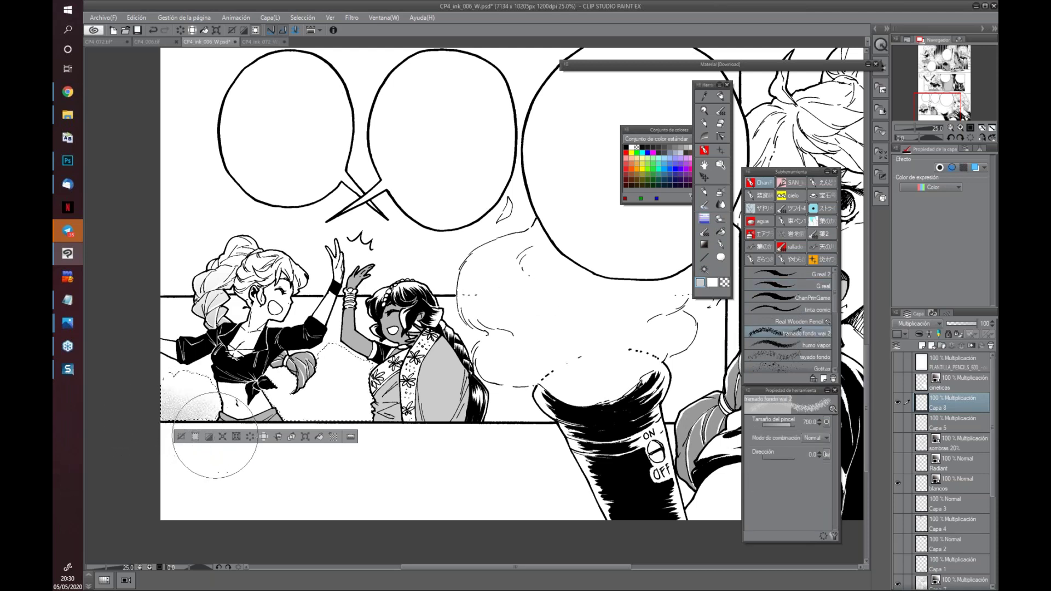
left_click_drag(455, 421, 164, 428)
key("ctrl+d")
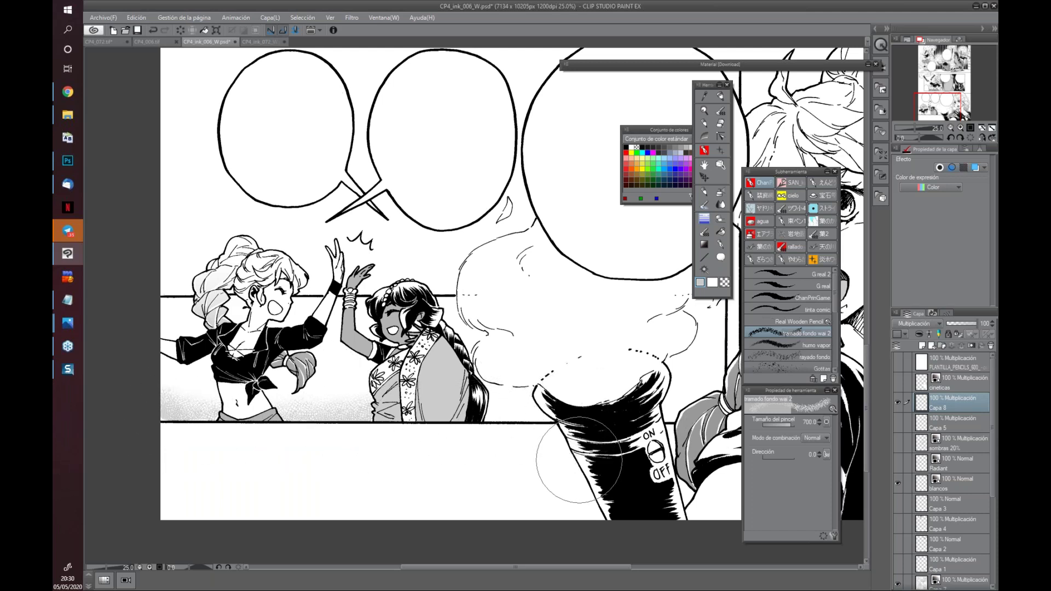
Hide the soft grey shading layer Capa 8 and clear the selection
scroll(567, 441, "down", 2)
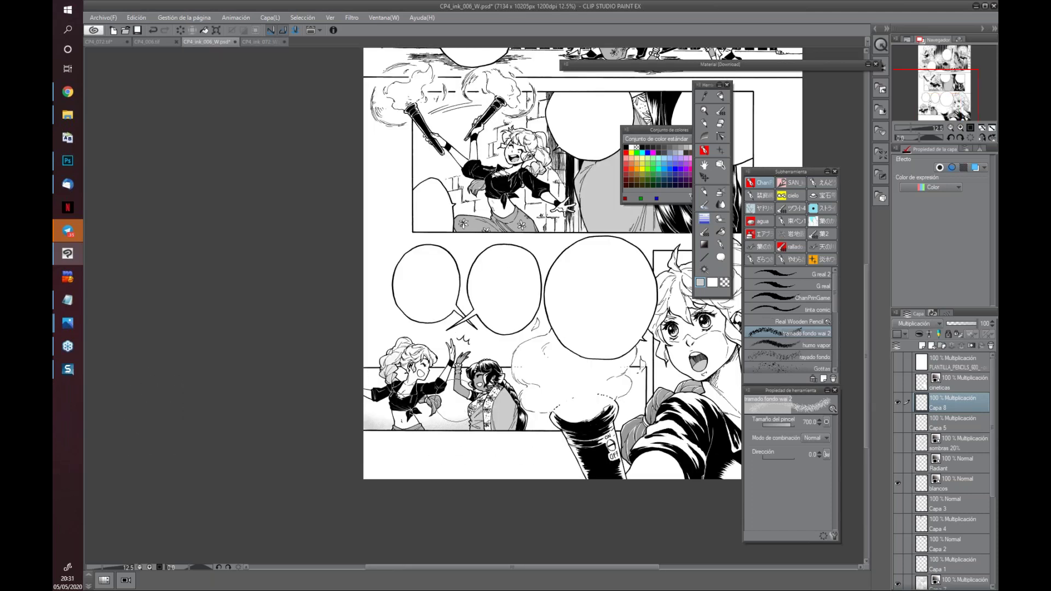
right_click(454, 434)
key("Escape")
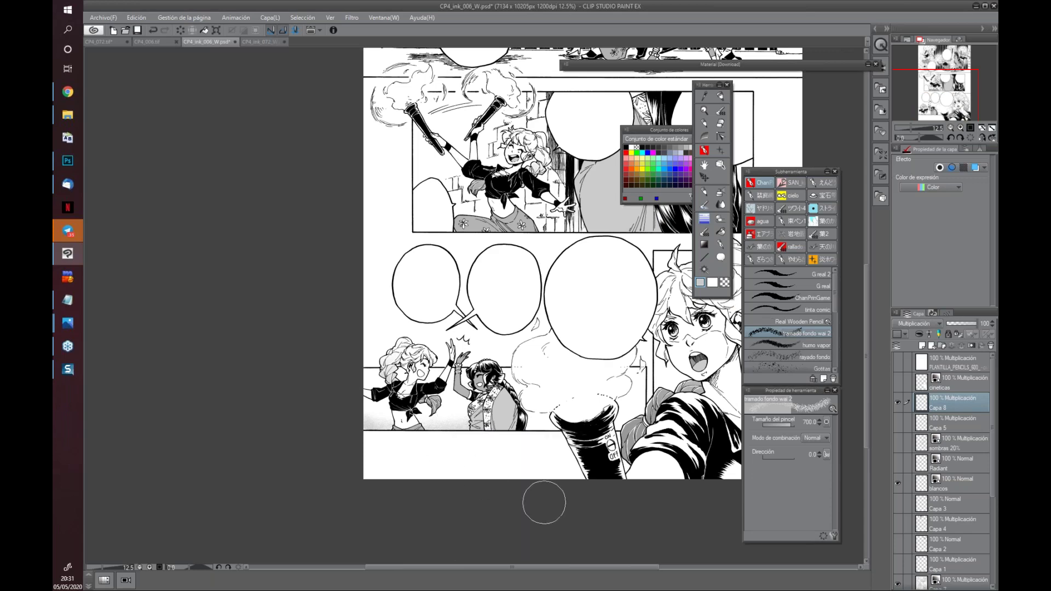
scroll(540, 503, "up", 2)
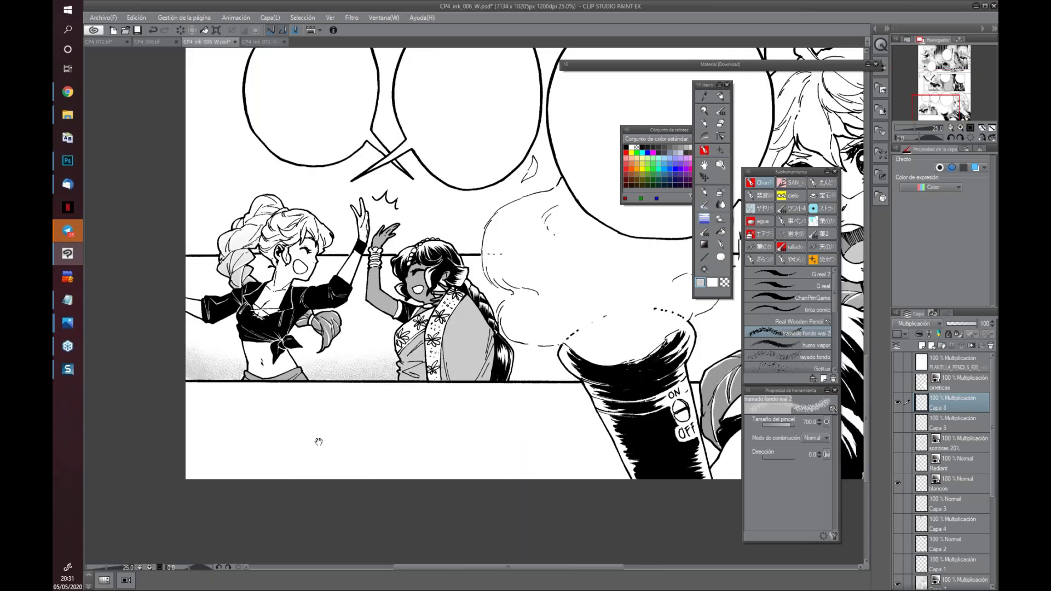
left_click_drag(317, 439, 277, 493)
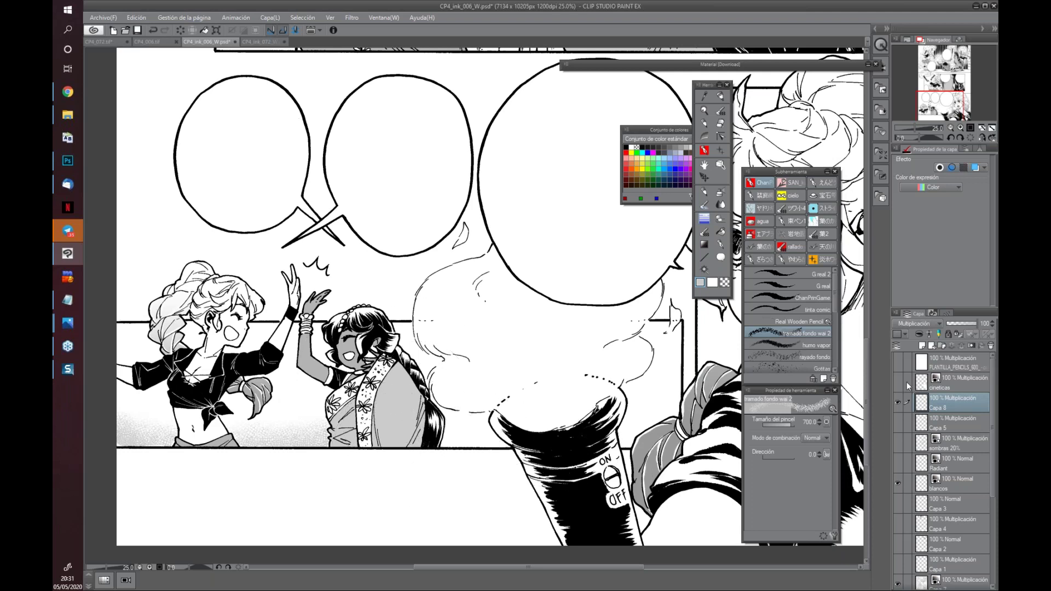
left_click(900, 422, "ctrl")
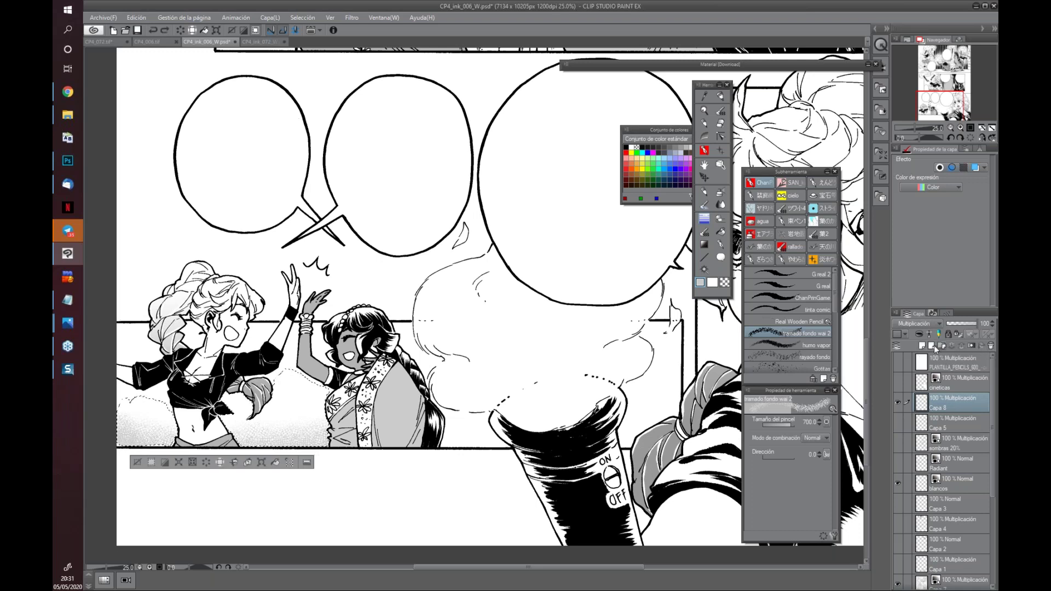
left_click(894, 403)
left_click(896, 444)
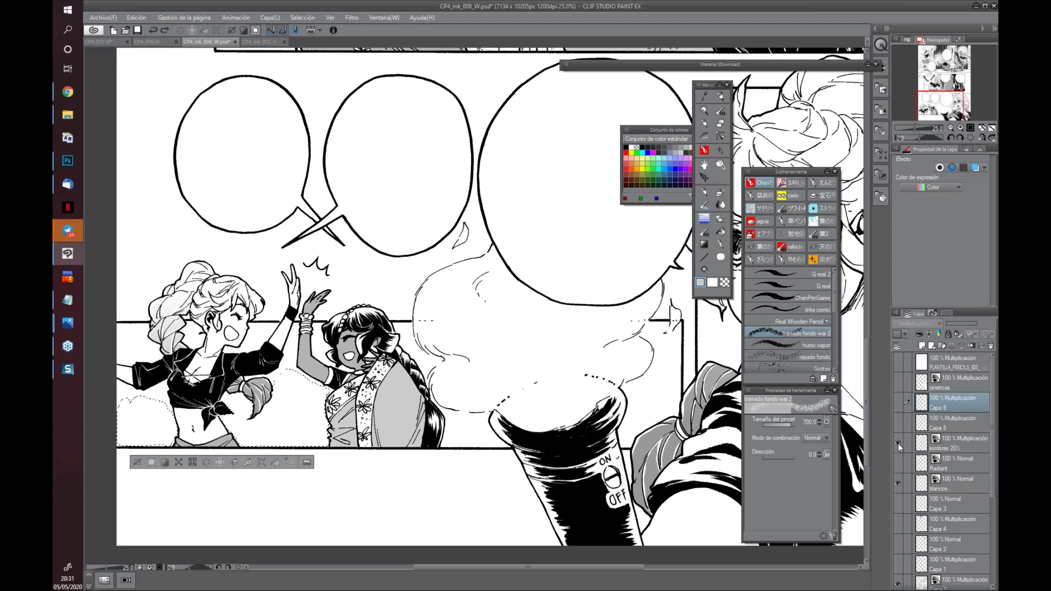
key("ctrl+d")
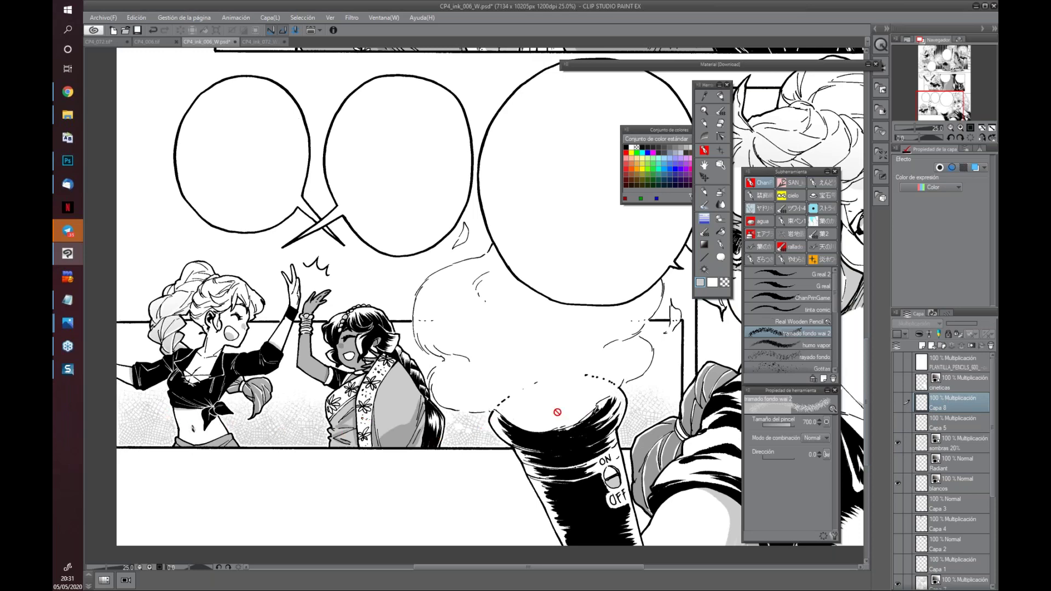
Zoom out to frame the page's middle and lower panels together
scroll(730, 368, "down", 3)
scroll(627, 464, "down", 2)
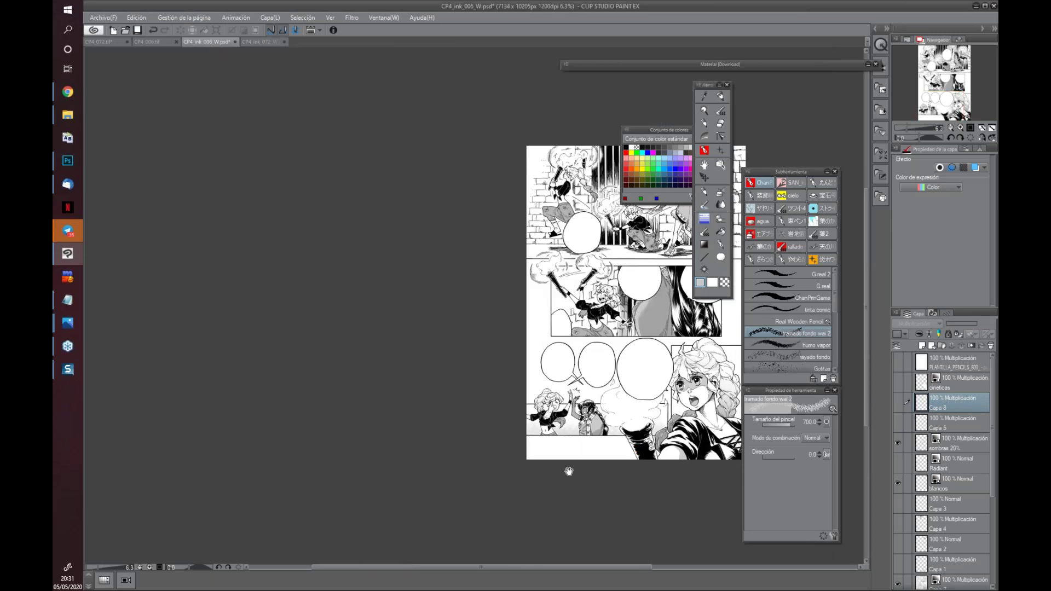
scroll(623, 475, "up", 2)
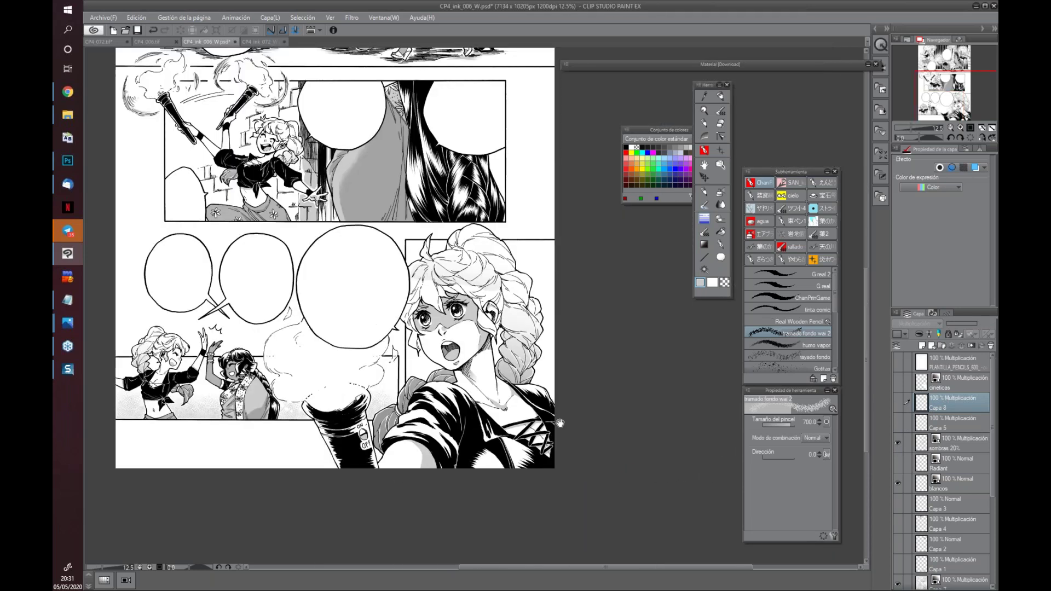
mouse_move(581, 425)
left_mouse_down()
mouse_move(605, 464)
mouse_move(606, 497)
mouse_move(617, 481)
left_mouse_up()
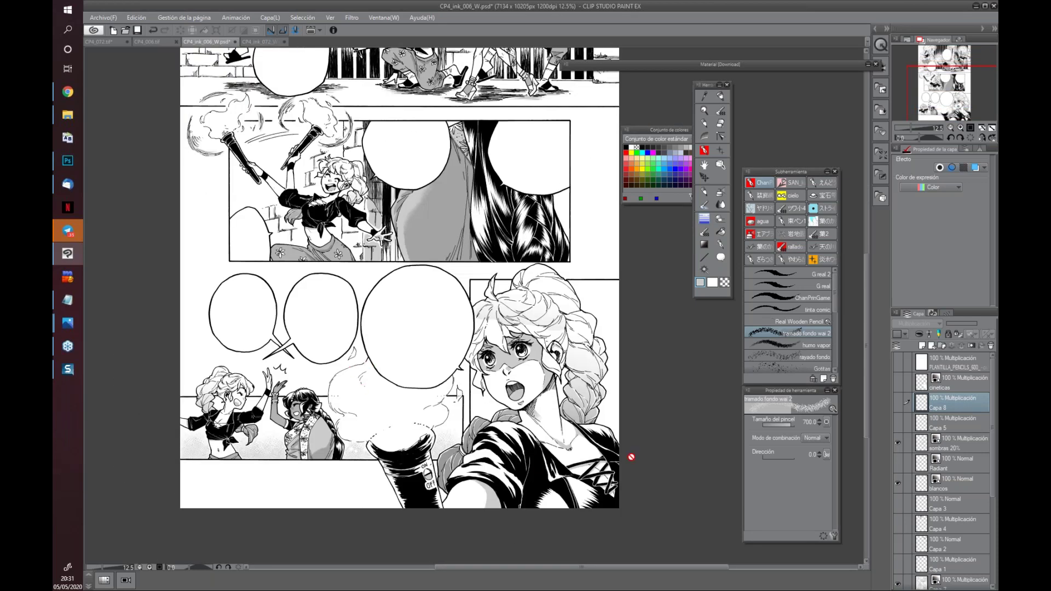
scroll(973, 408, "down", 2)
scroll(941, 438, "down", 2)
scroll(911, 474, "down", 1)
scroll(990, 470, "down", 2)
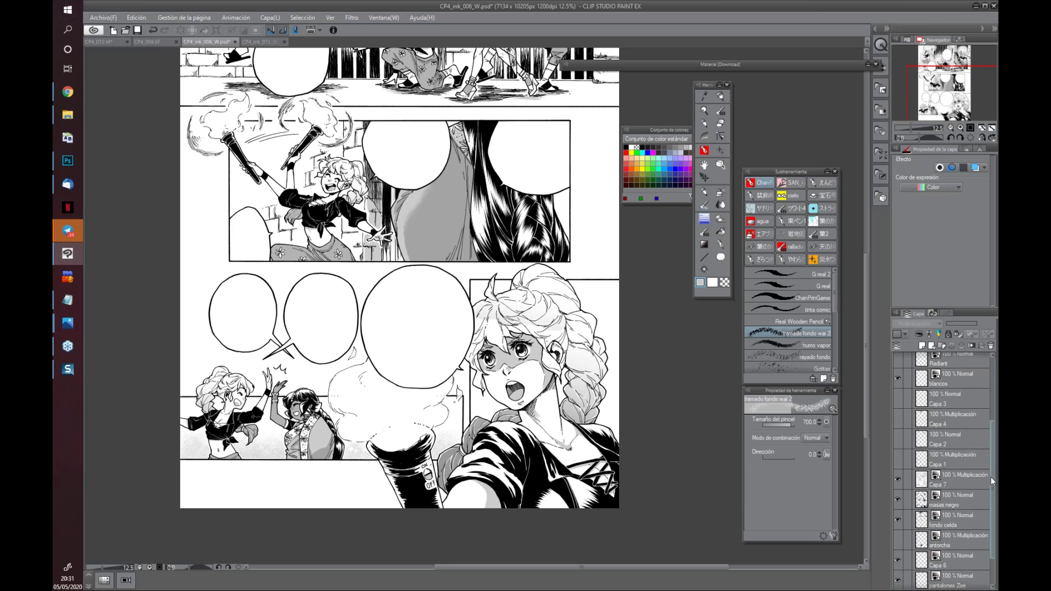
Show the antorcha flame shading layer and bring the top panel's torches into view
left_click(897, 498)
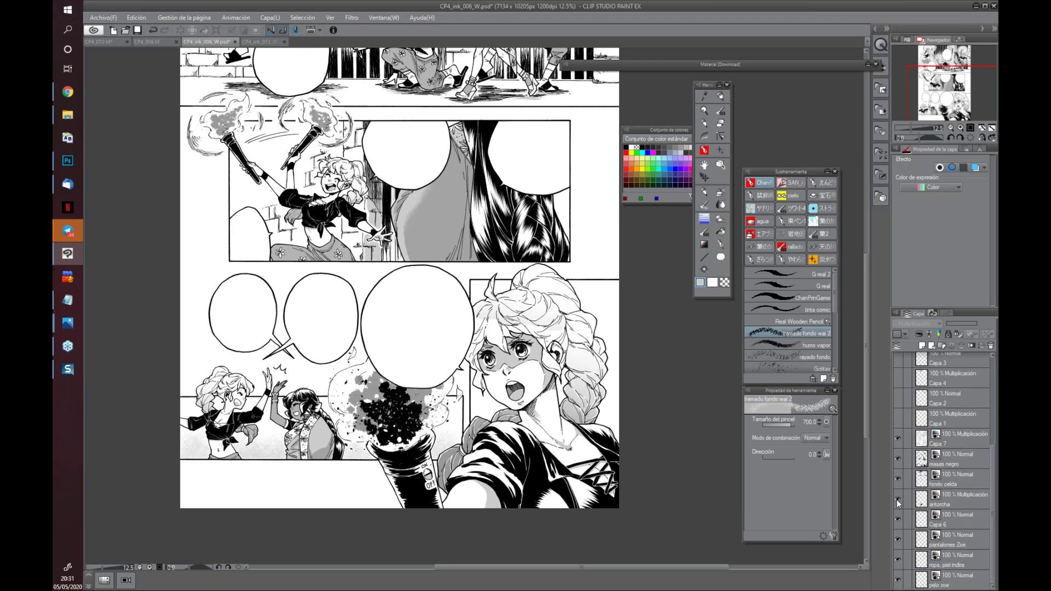
left_click_drag(522, 362, 528, 377)
left_click_drag(495, 232, 517, 390)
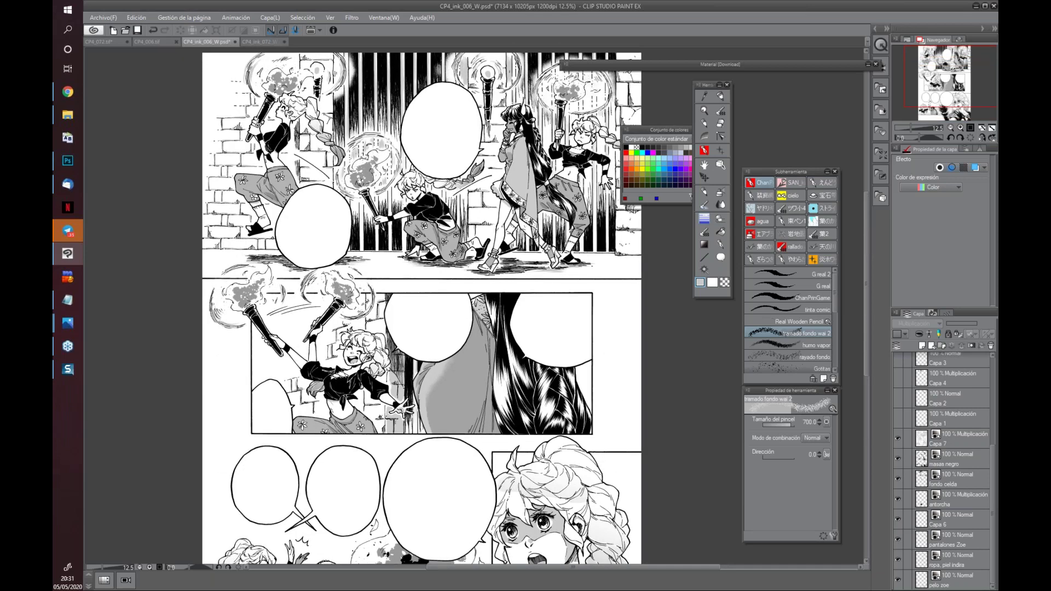
scroll(517, 391, "up", 3)
left_click_drag(612, 411, 731, 550)
mouse_move(487, 226)
left_mouse_down()
mouse_move(591, 250)
mouse_move(264, 456)
mouse_move(373, 478)
mouse_move(512, 464)
left_mouse_up()
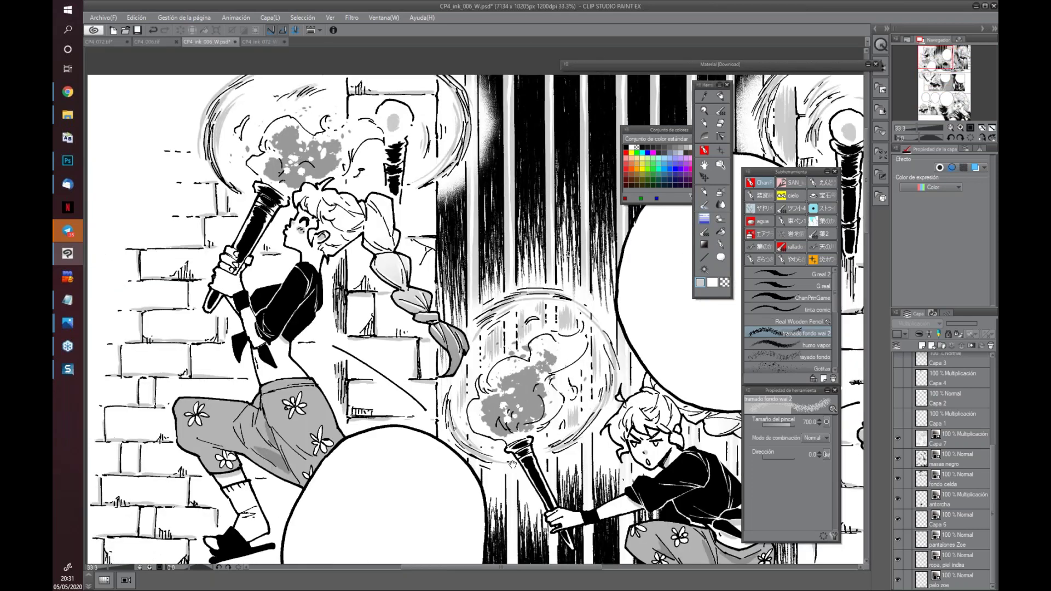
scroll(512, 464, "up", 1)
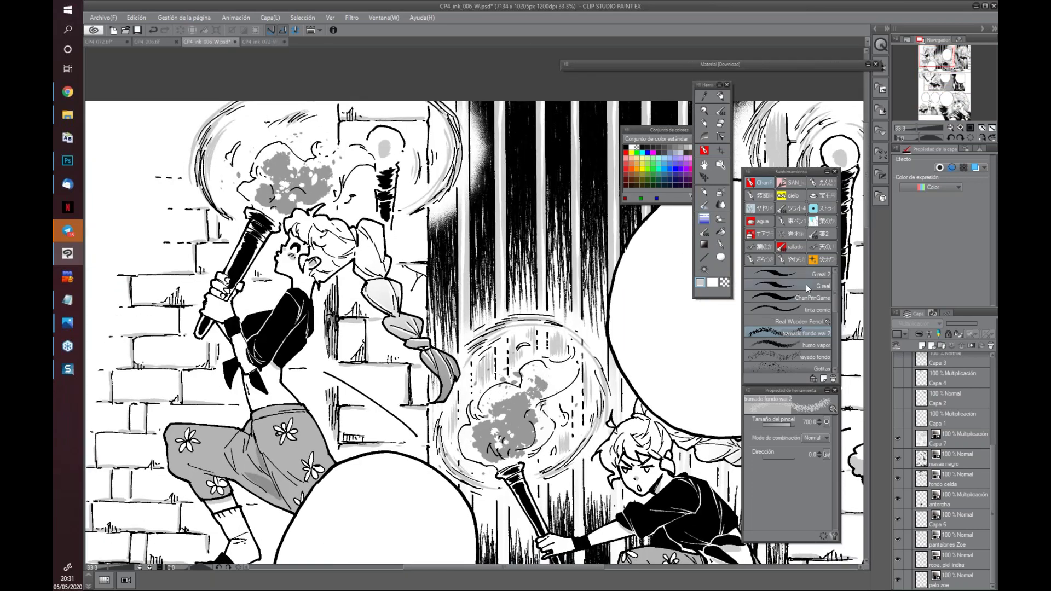
Select the G real brush and make masas negro the active Gris layer
left_click(806, 284)
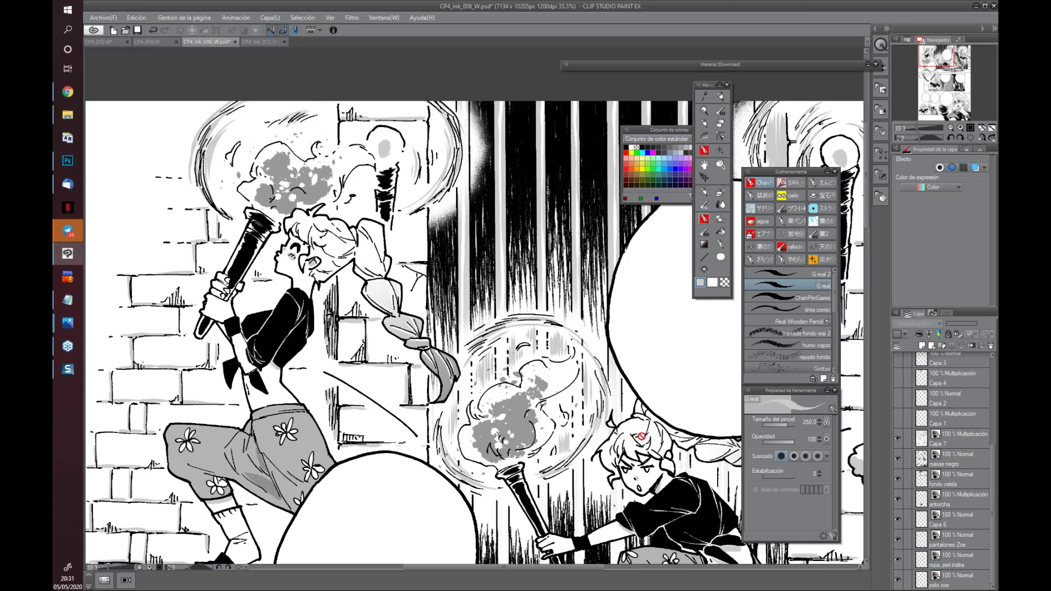
left_click_drag(629, 512, 529, 355)
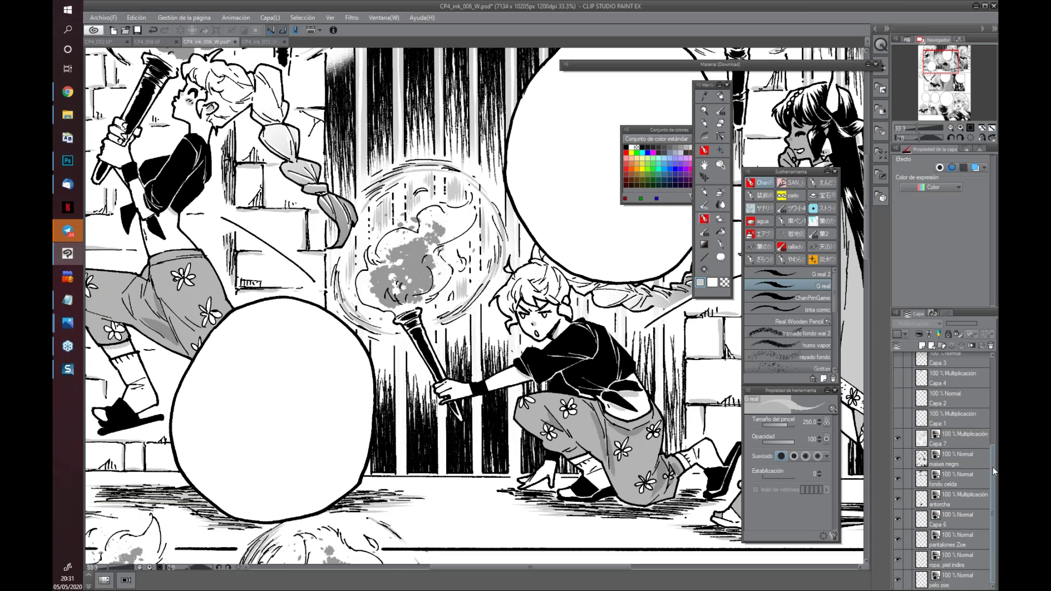
left_click(947, 458)
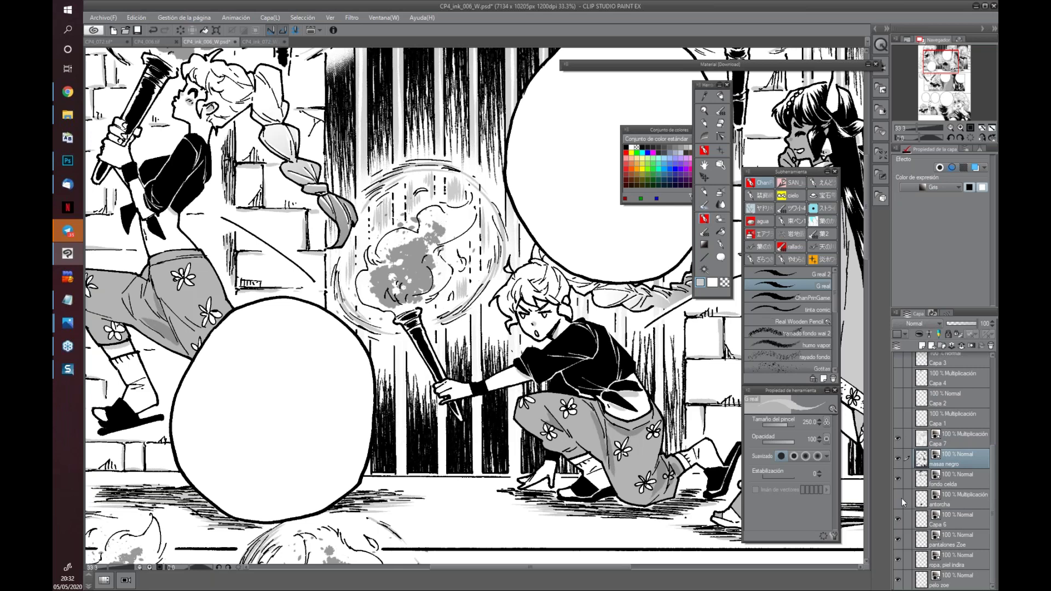
Hide masas negro's flame fill, add a layer above antorcha and paint grey into the torch flame
left_click(945, 501)
left_click(922, 345)
left_click_drag(419, 354, 494, 447)
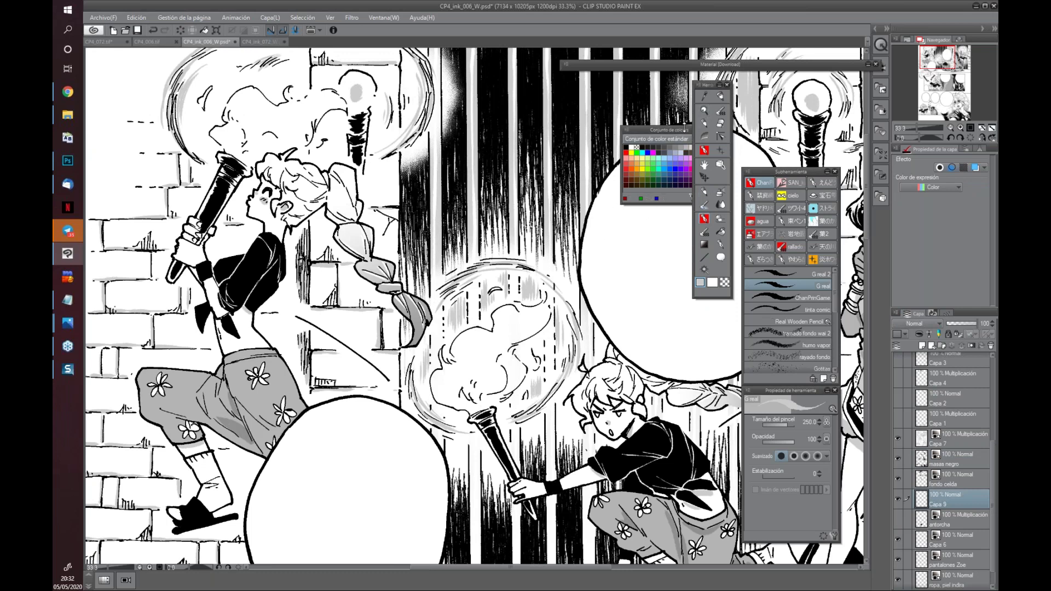
left_click_drag(684, 123, 663, 127)
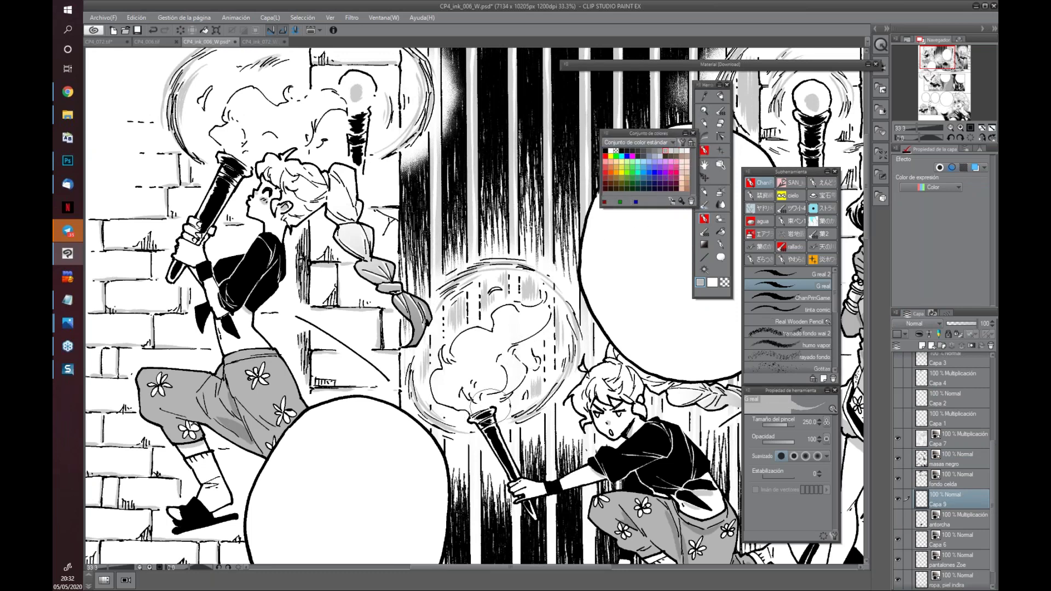
left_click(666, 150)
mouse_move(463, 386)
left_mouse_down()
mouse_move(471, 393)
mouse_move(462, 379)
mouse_move(474, 355)
mouse_move(461, 378)
left_mouse_up()
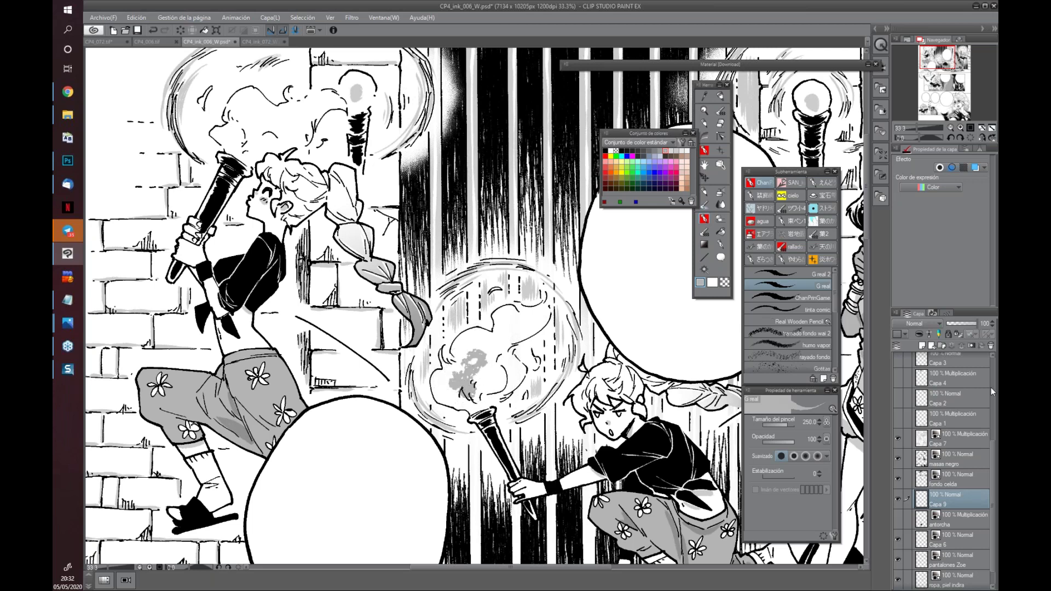
Hide the white shirt highlight lines and paint more grey texture inside the flame
scroll(992, 478, "up", 5)
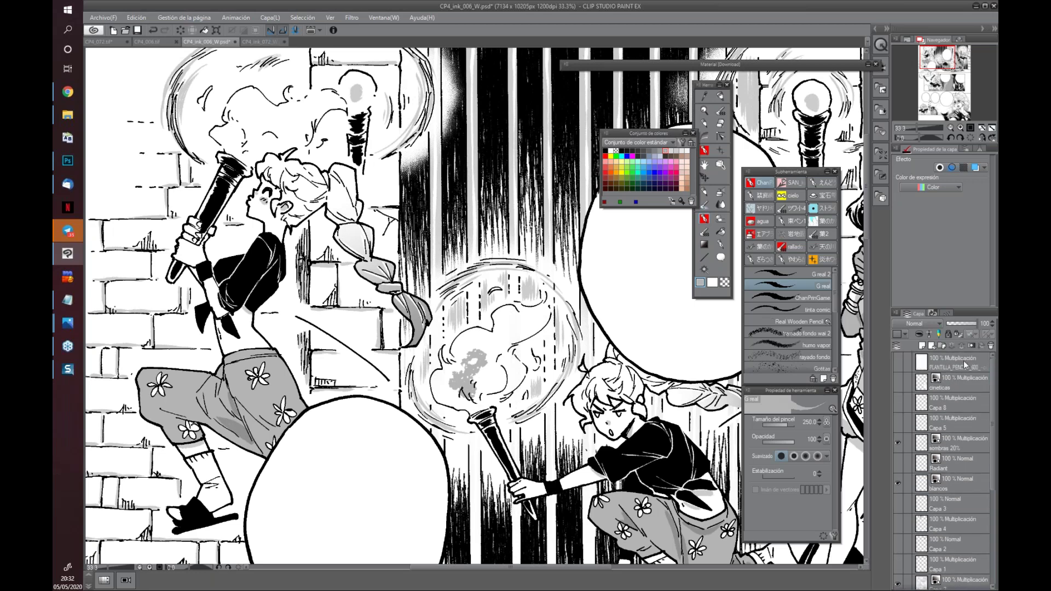
left_click(902, 481)
scroll(993, 406, "down", 3)
scroll(991, 468, "down", 3)
scroll(990, 469, "down", 1)
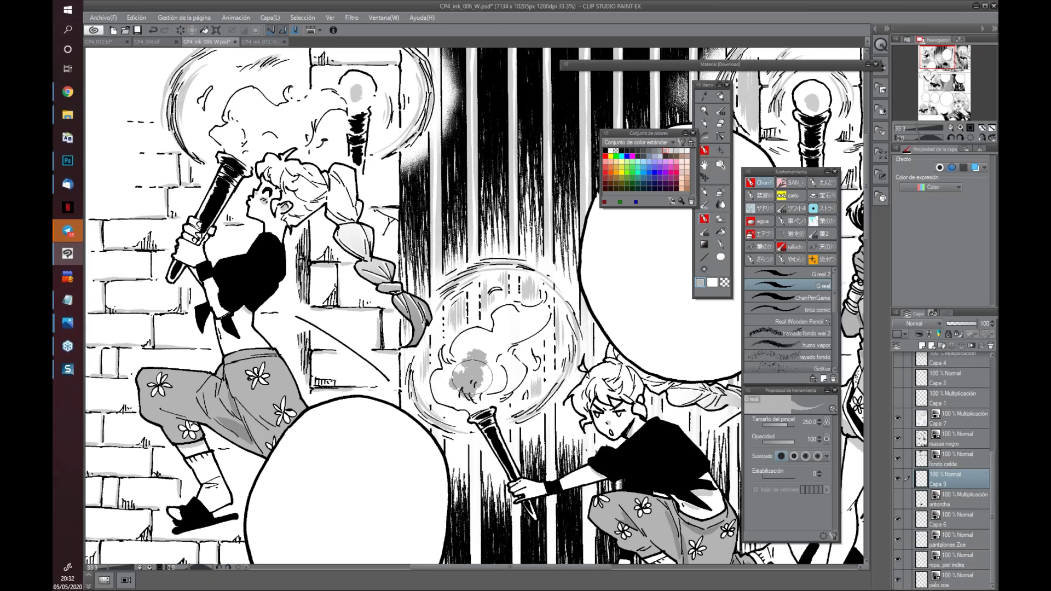
mouse_move(470, 376)
left_mouse_down()
mouse_move(481, 381)
mouse_move(495, 350)
mouse_move(484, 350)
mouse_move(506, 336)
mouse_move(472, 352)
mouse_move(454, 389)
mouse_move(496, 381)
mouse_move(482, 383)
mouse_move(498, 356)
mouse_move(509, 366)
mouse_move(506, 330)
mouse_move(519, 322)
left_mouse_up()
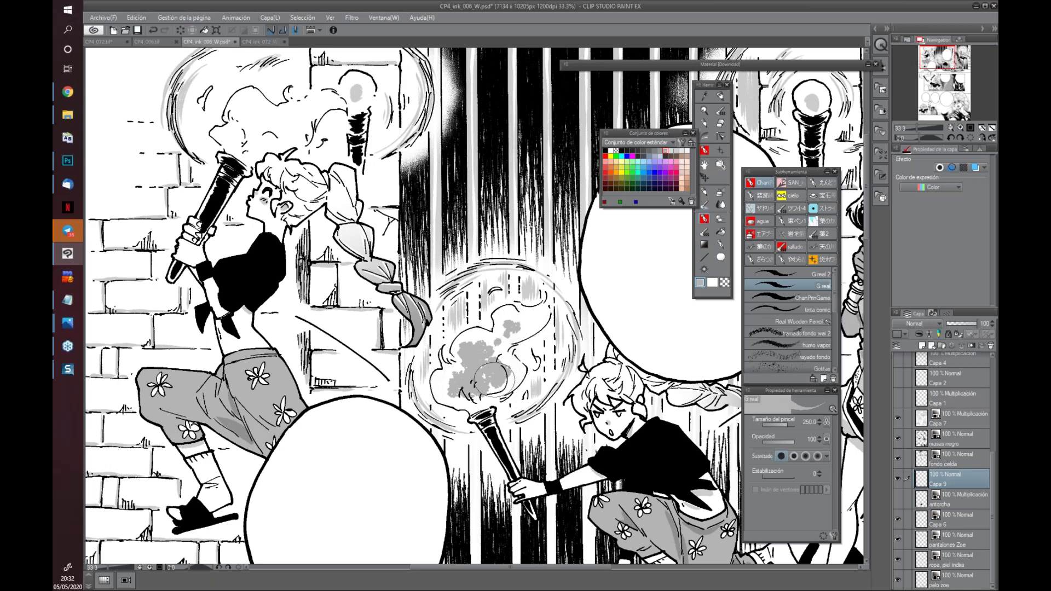
Fill another torch flame with grey tone and pan to the climbing and crouching torch girls
mouse_move(302, 250)
left_mouse_down()
mouse_move(326, 286)
mouse_move(345, 257)
mouse_move(325, 257)
mouse_move(318, 272)
mouse_move(328, 290)
mouse_move(383, 251)
mouse_move(351, 284)
left_mouse_up()
mouse_move(562, 474)
left_mouse_down()
mouse_move(547, 471)
mouse_move(563, 382)
mouse_move(470, 438)
mouse_move(405, 531)
left_mouse_up()
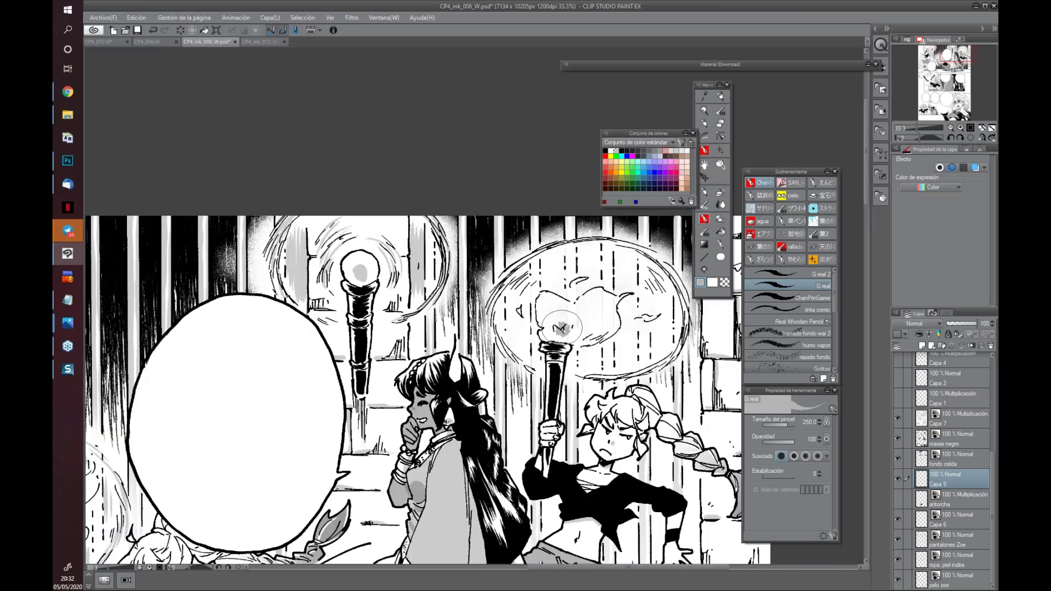
mouse_move(591, 310)
left_mouse_down()
mouse_move(558, 317)
mouse_move(575, 326)
left_mouse_up()
left_click_drag(300, 470, 535, 301)
mouse_move(329, 328)
left_mouse_down()
mouse_move(629, 317)
mouse_move(583, 315)
left_mouse_up()
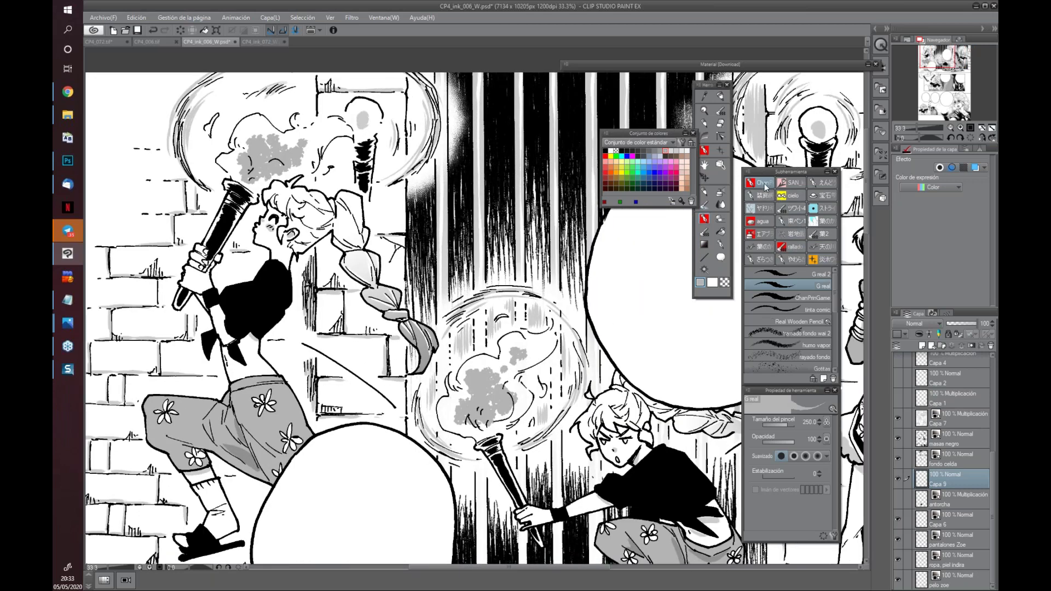
scroll(828, 311, "down", 2)
scroll(828, 310, "down", 3)
Speckle the torch smoke with the Gotitas droplet brush in white
left_click(823, 312)
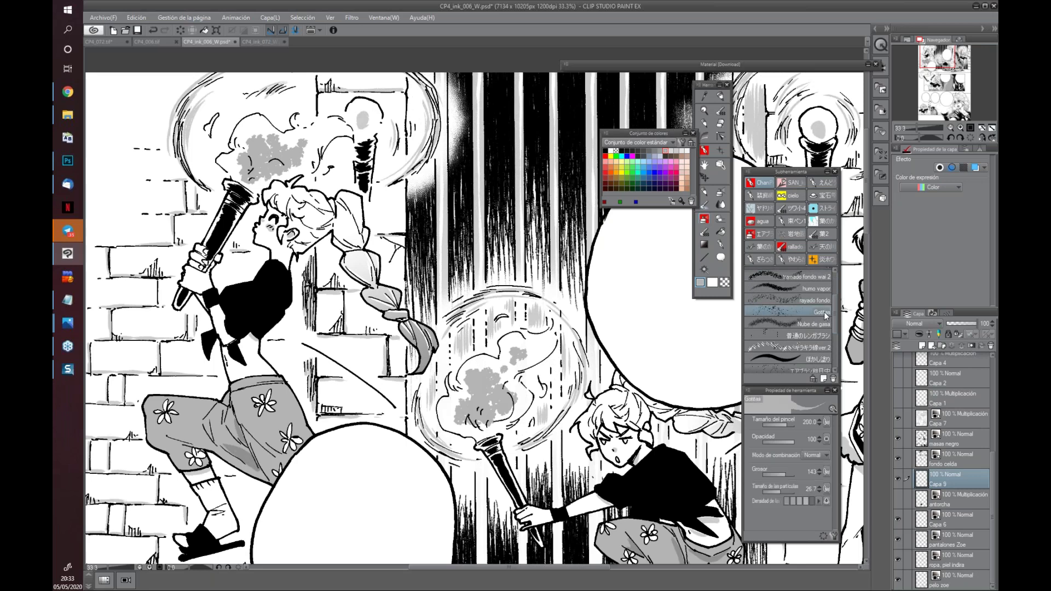
left_click(712, 283)
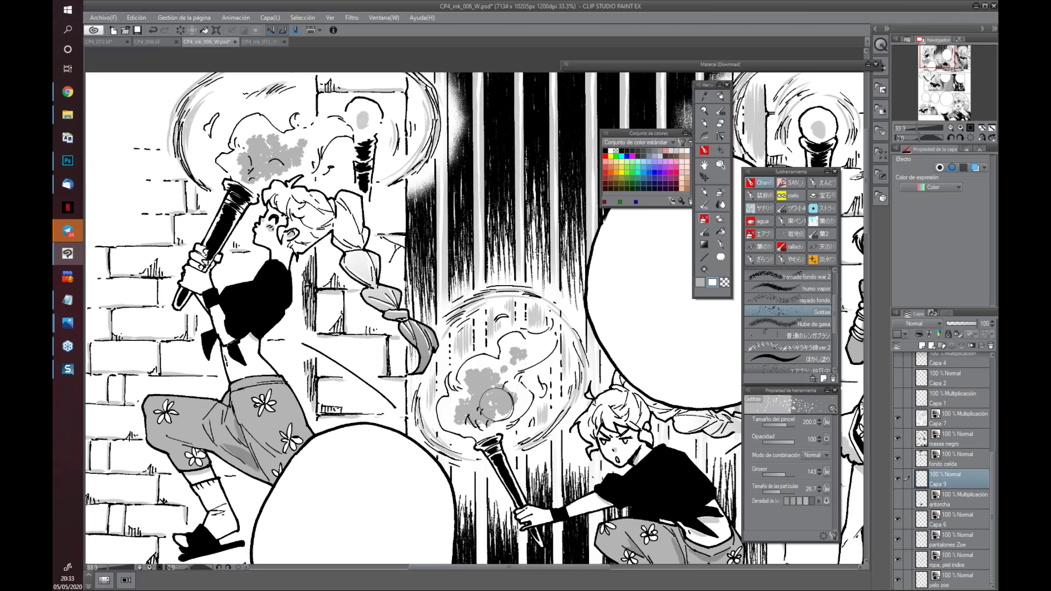
mouse_move(492, 404)
left_mouse_down()
mouse_move(484, 405)
mouse_move(493, 385)
left_mouse_up()
left_click_drag(261, 134, 276, 145)
Raise the Gotitas thickness (Grosor) to 226 and show the antorcha flame shading layer
left_click(786, 474)
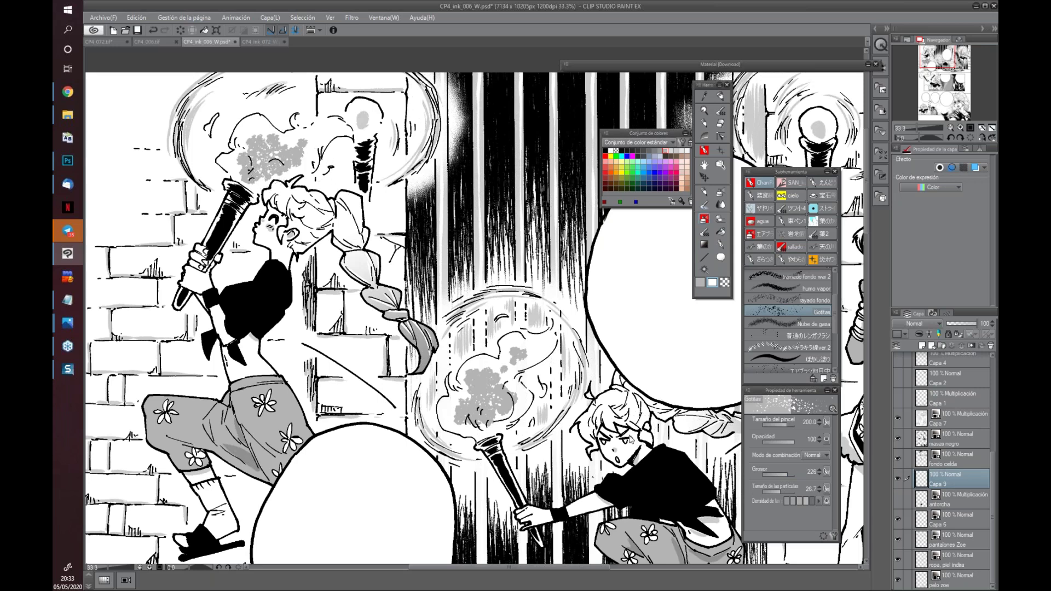
scroll(630, 438, "down", 1)
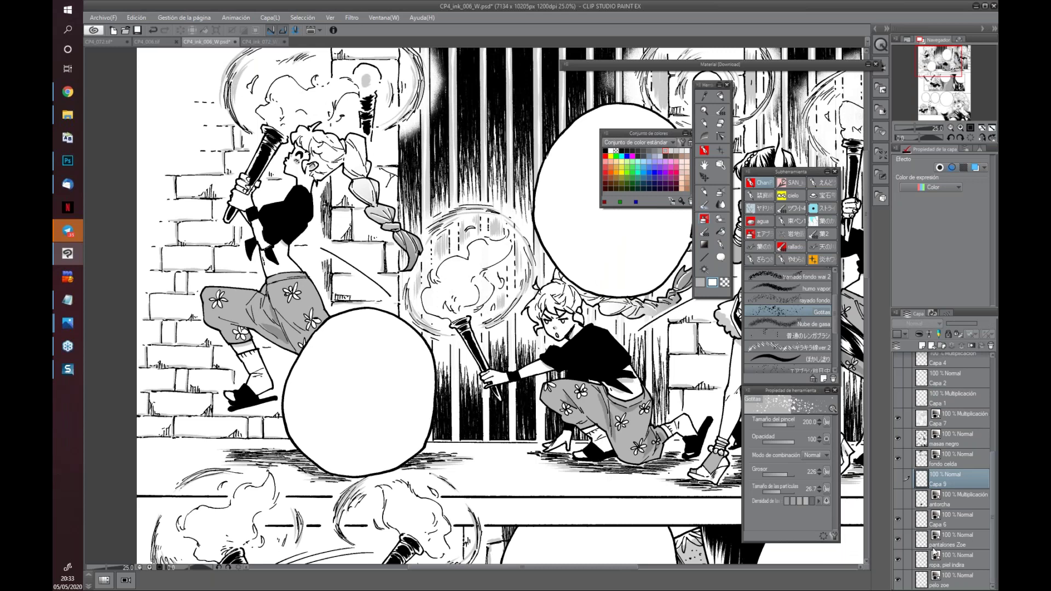
left_click(897, 497)
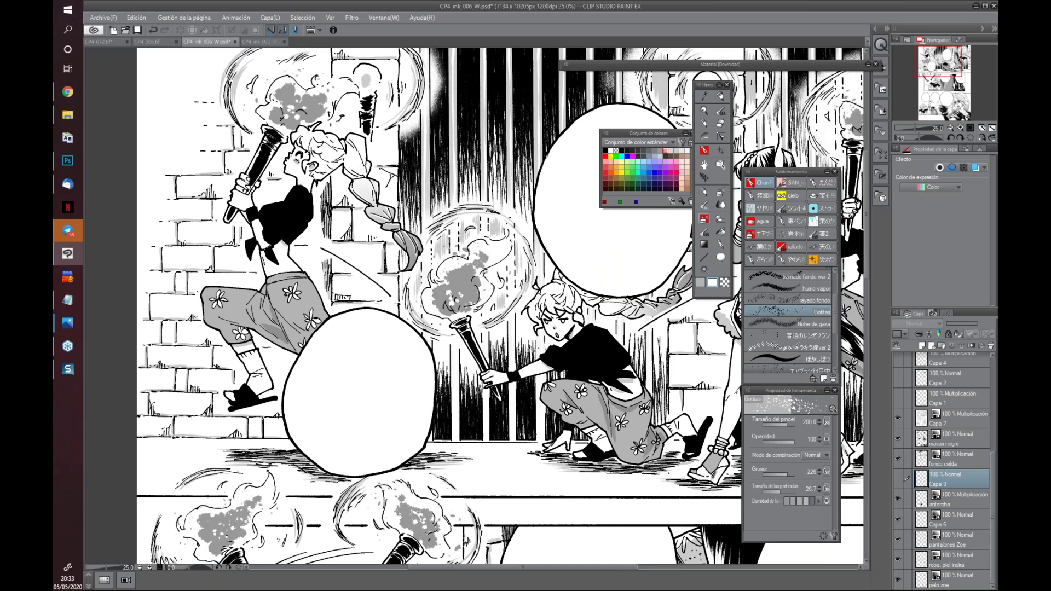
left_click_drag(482, 371, 242, 471)
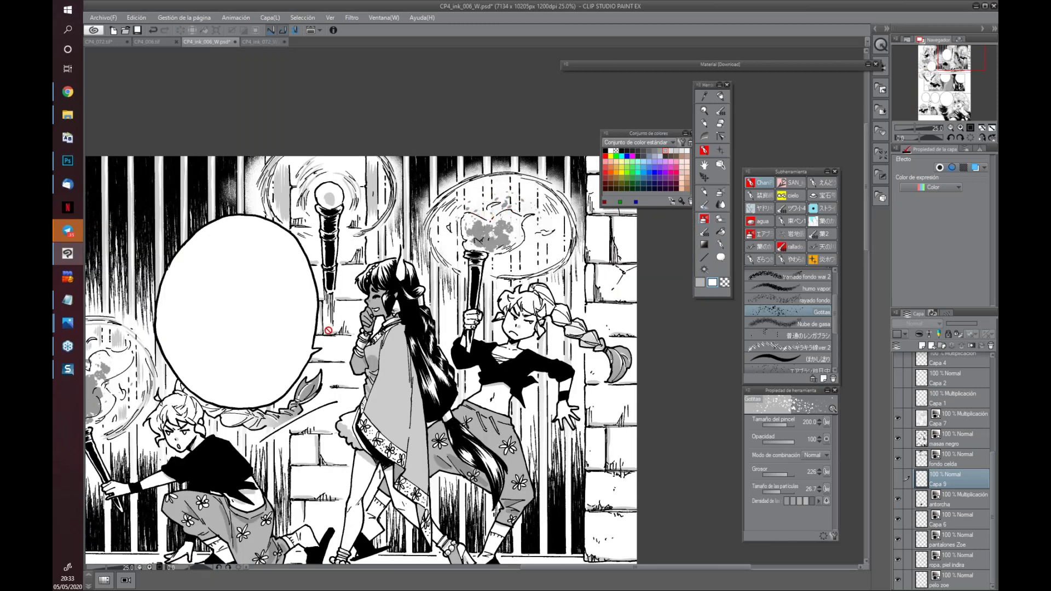
mouse_move(291, 497)
left_mouse_down()
mouse_move(303, 496)
mouse_move(200, 538)
mouse_move(509, 397)
mouse_move(408, 350)
mouse_move(356, 418)
left_mouse_up()
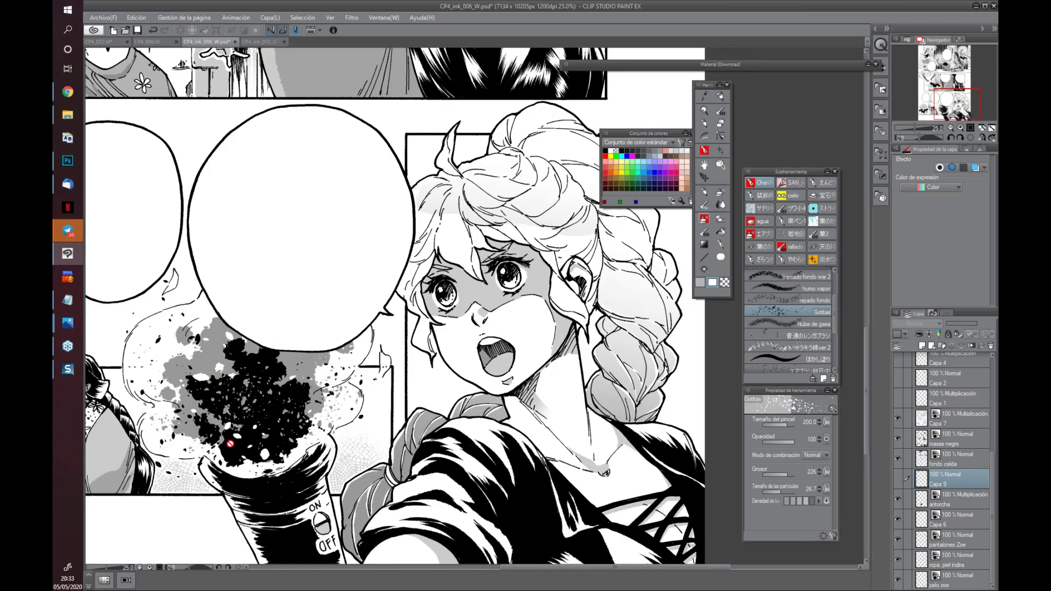
scroll(602, 454, "right", 5)
scroll(670, 451, "down", 2)
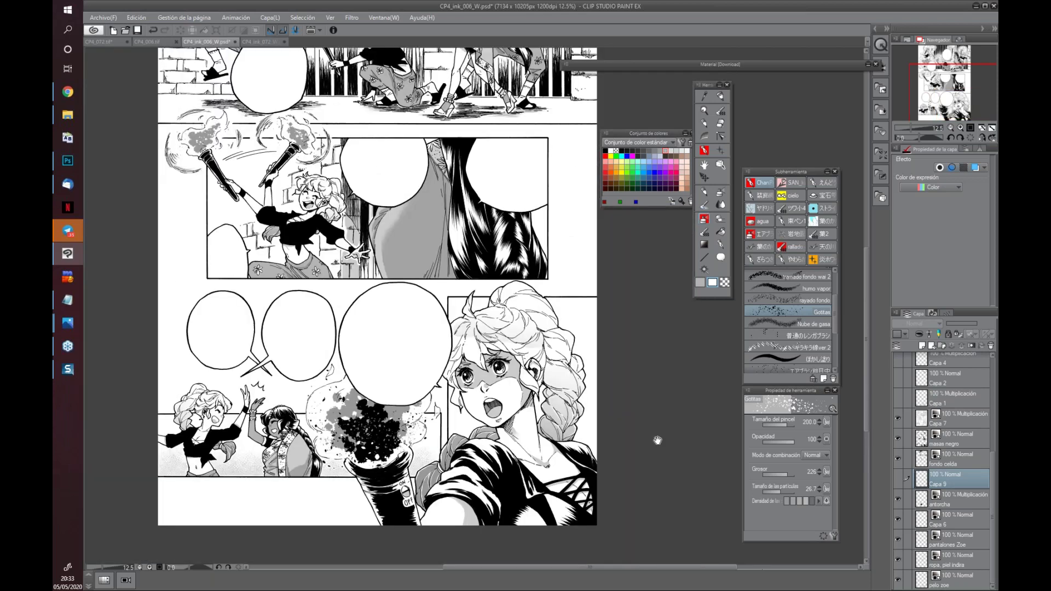
Auto-select the panel background on both sides of the blonde girl's face on Capa 7
left_click_drag(657, 440, 587, 408)
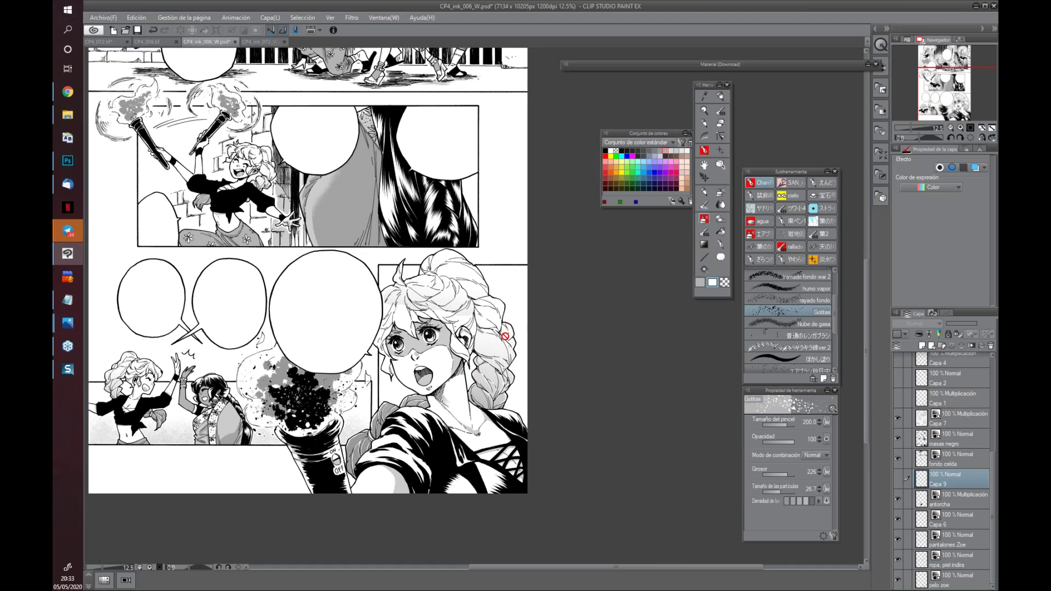
left_click_drag(570, 416, 565, 386)
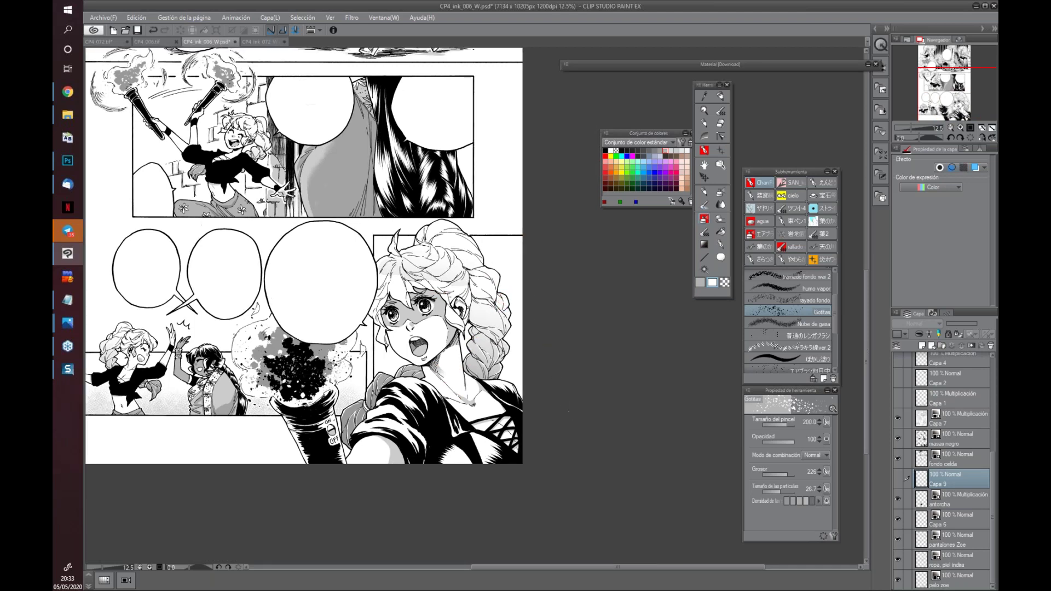
key("w")
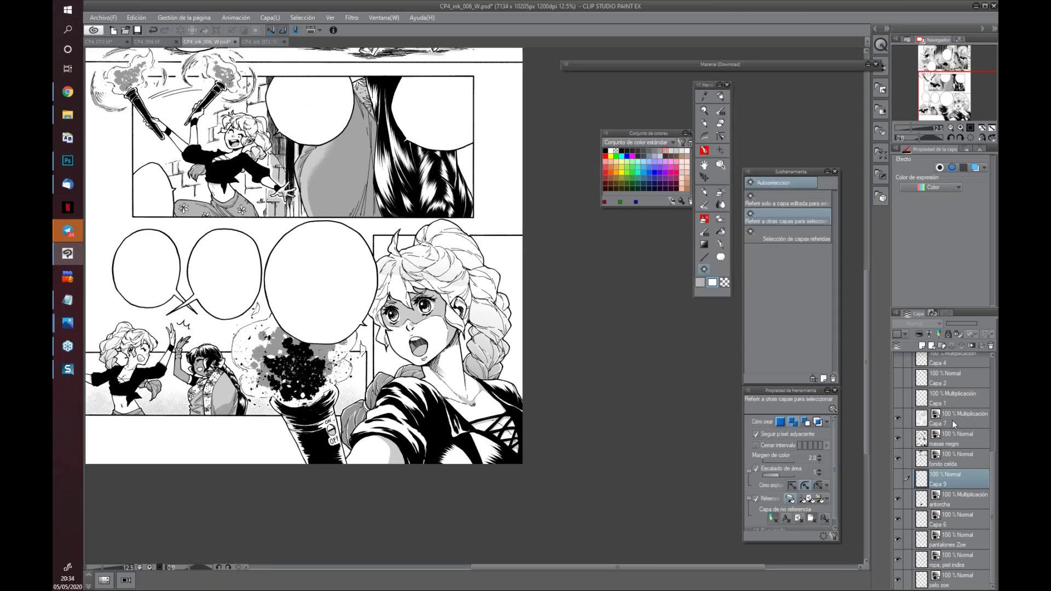
left_click(952, 419)
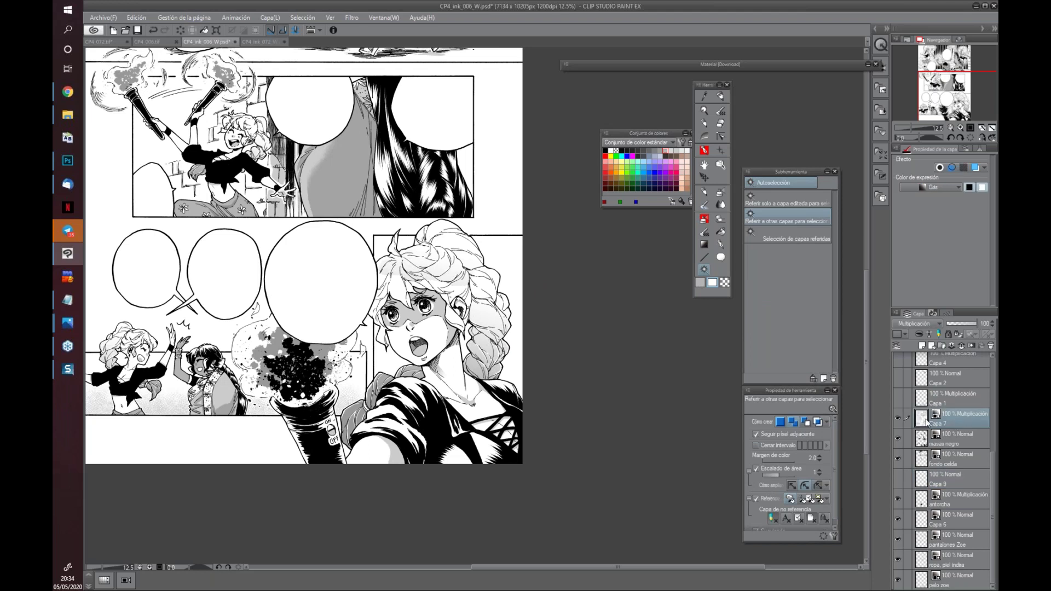
left_click(497, 268)
left_click(387, 355)
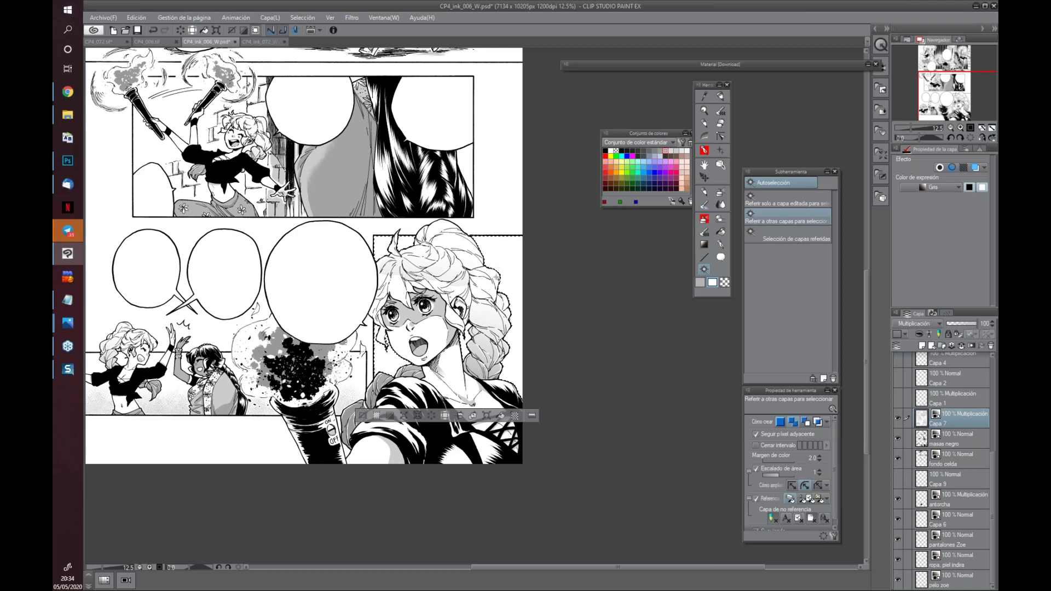
Shrink the background selection by 8 px with Reduce Selected Area
left_click(418, 415)
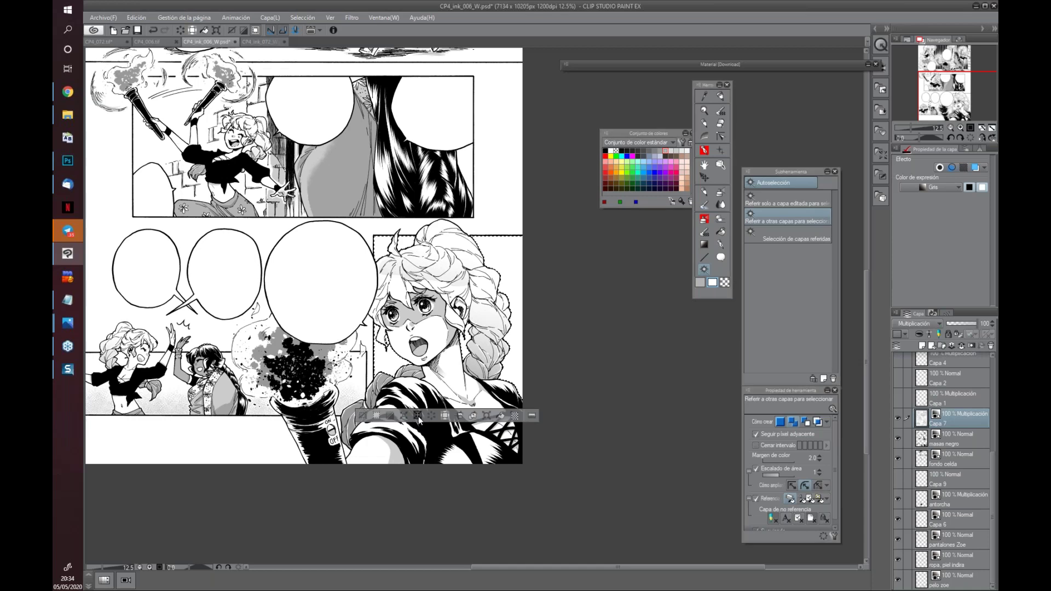
left_click_drag(483, 268, 626, 330)
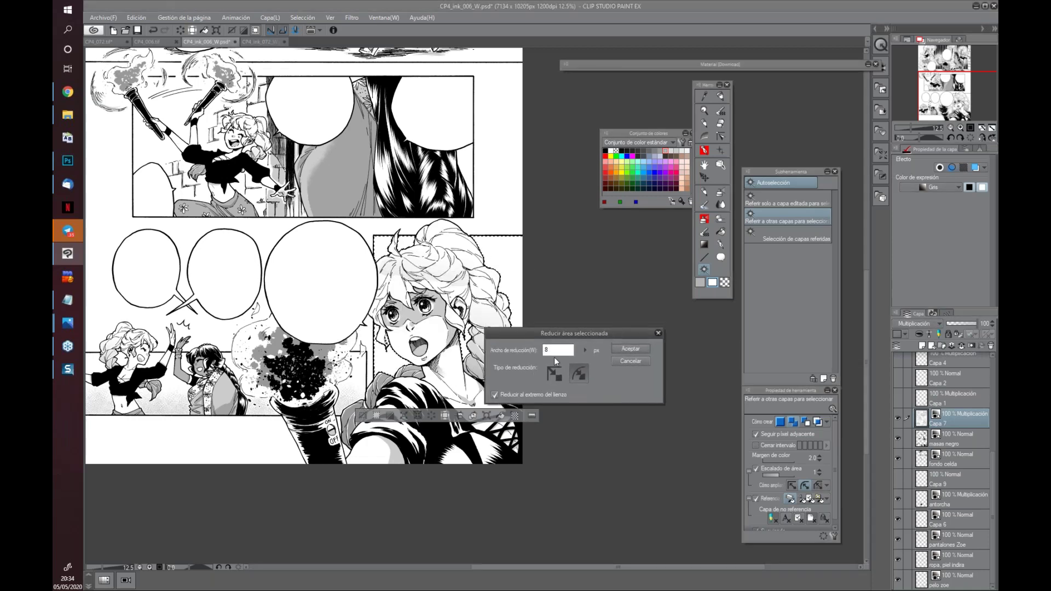
left_click(636, 348)
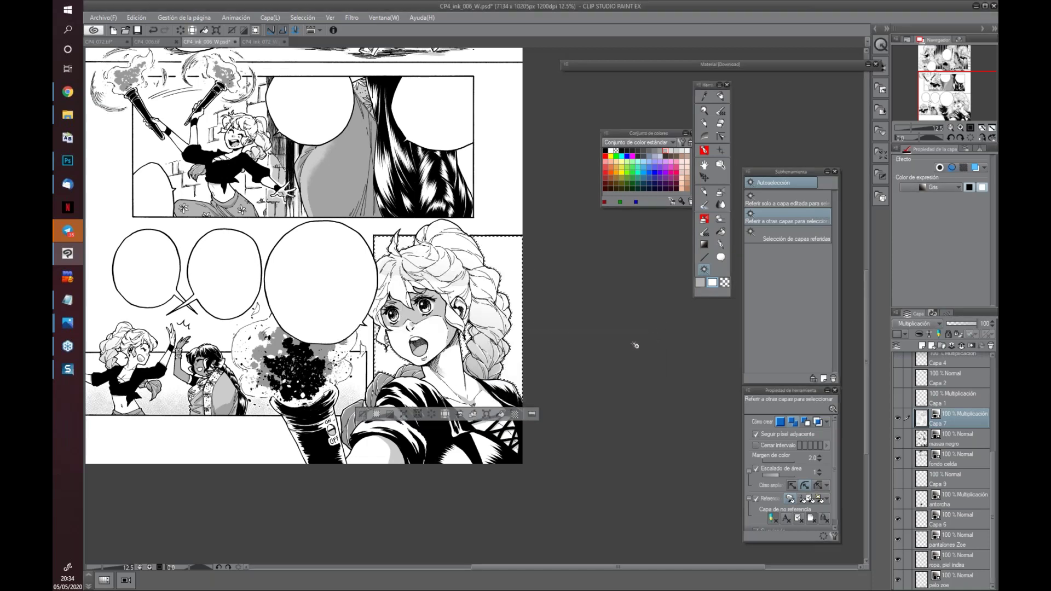
scroll(631, 331, "up", 2)
scroll(493, 276, "up", 1)
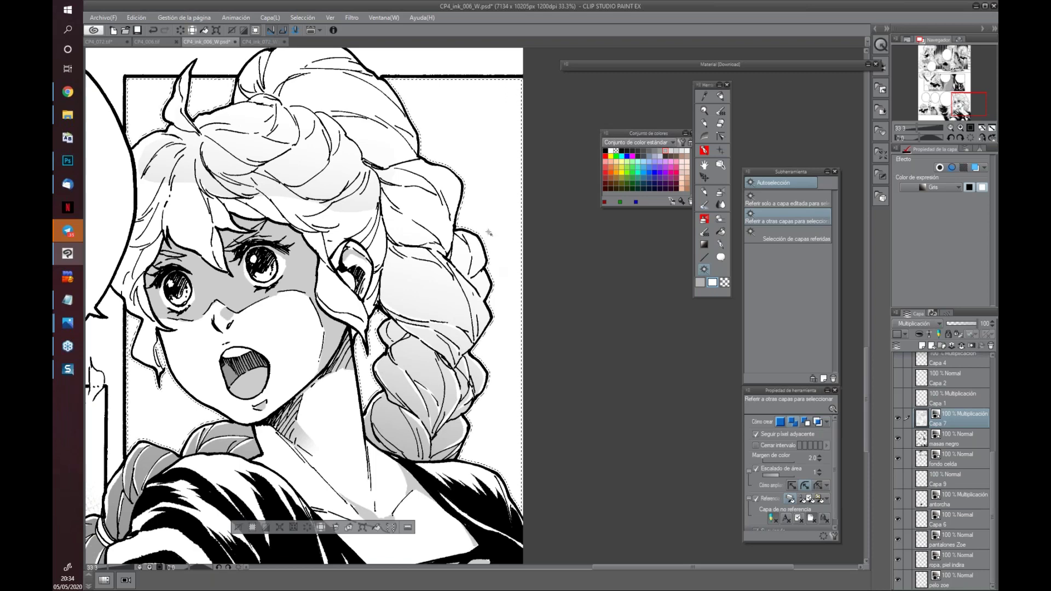
scroll(477, 239, "down", 1)
scroll(554, 296, "down", 2)
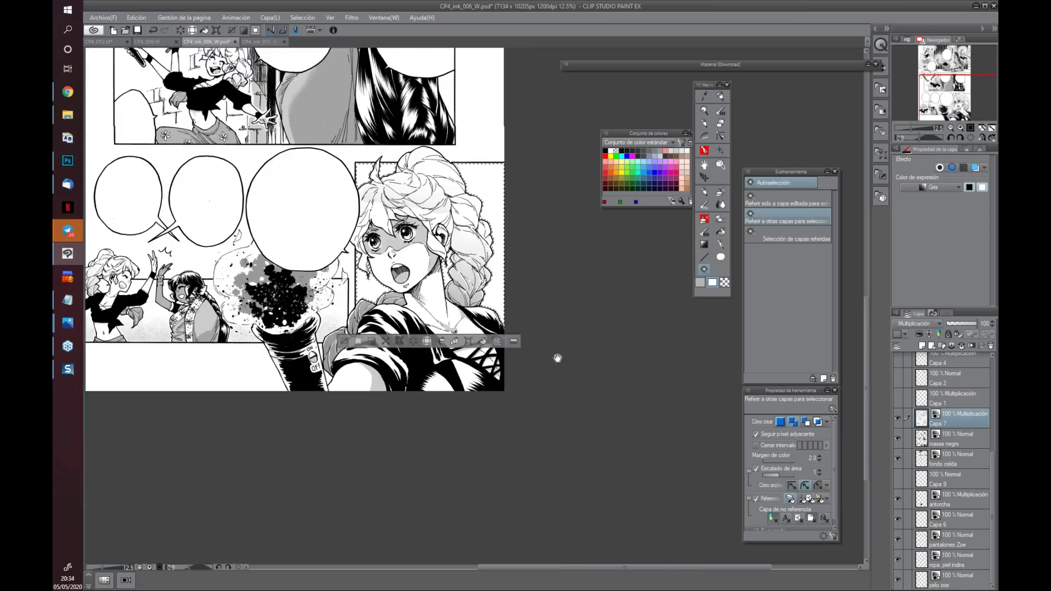
Rearrange the sub-tool list, tool settings, colour set and tool palette panels
left_click_drag(801, 171, 637, 103)
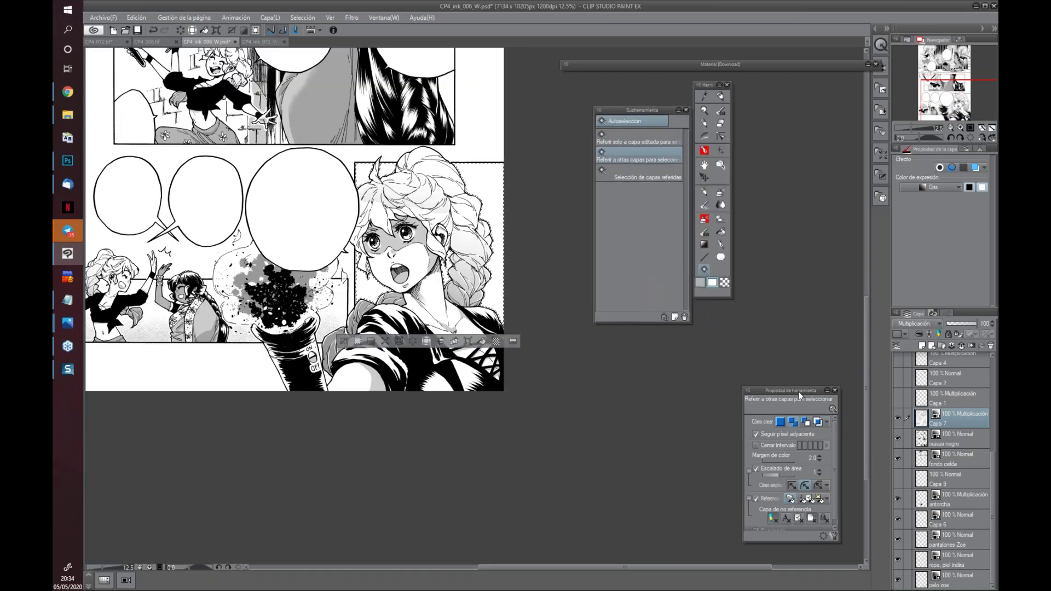
left_click_drag(798, 391, 651, 333)
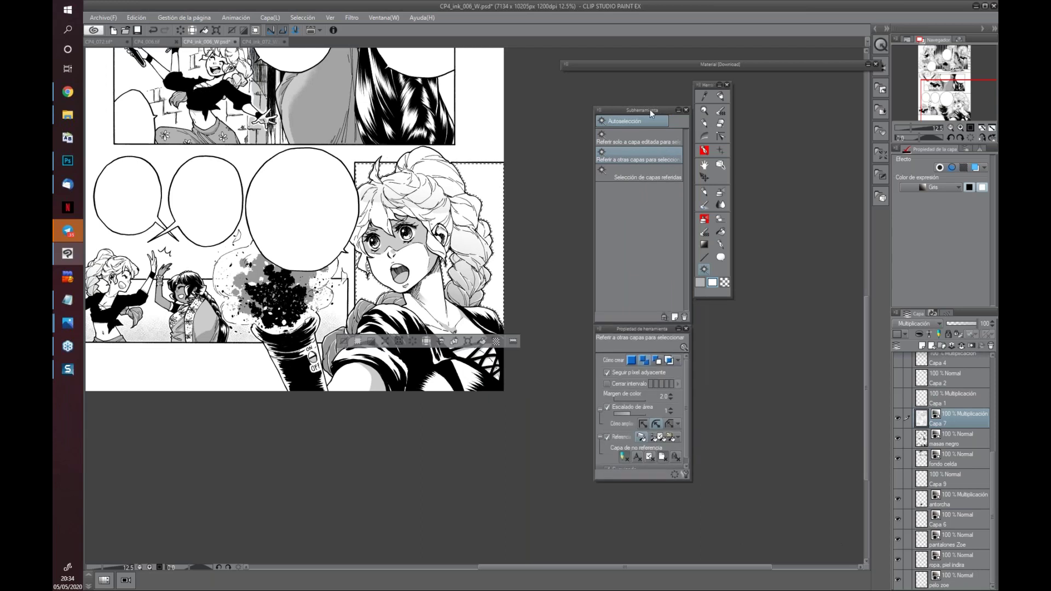
left_click_drag(649, 109, 695, 110)
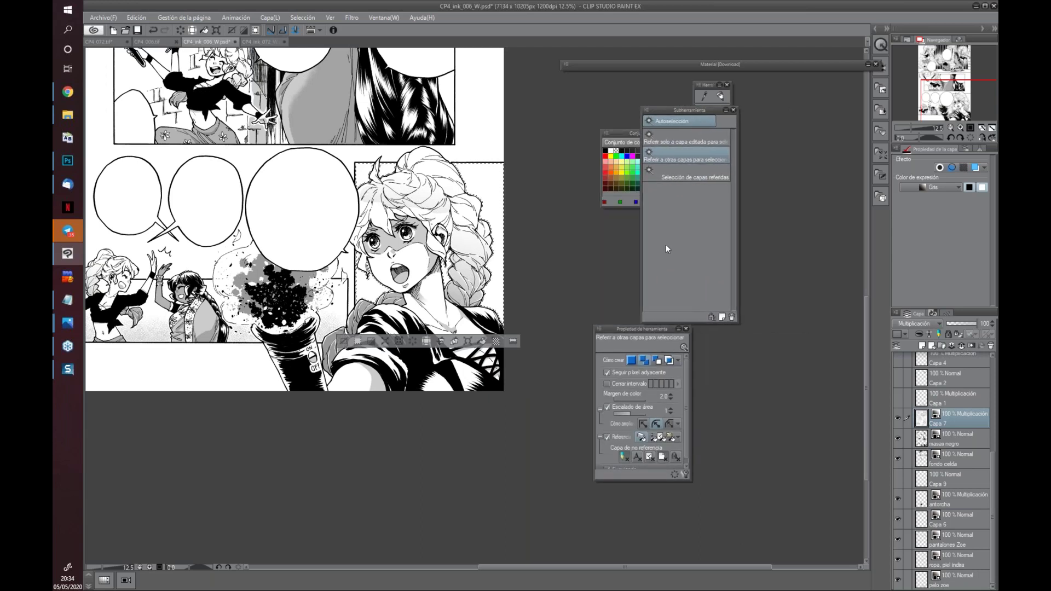
left_click_drag(629, 325, 629, 331)
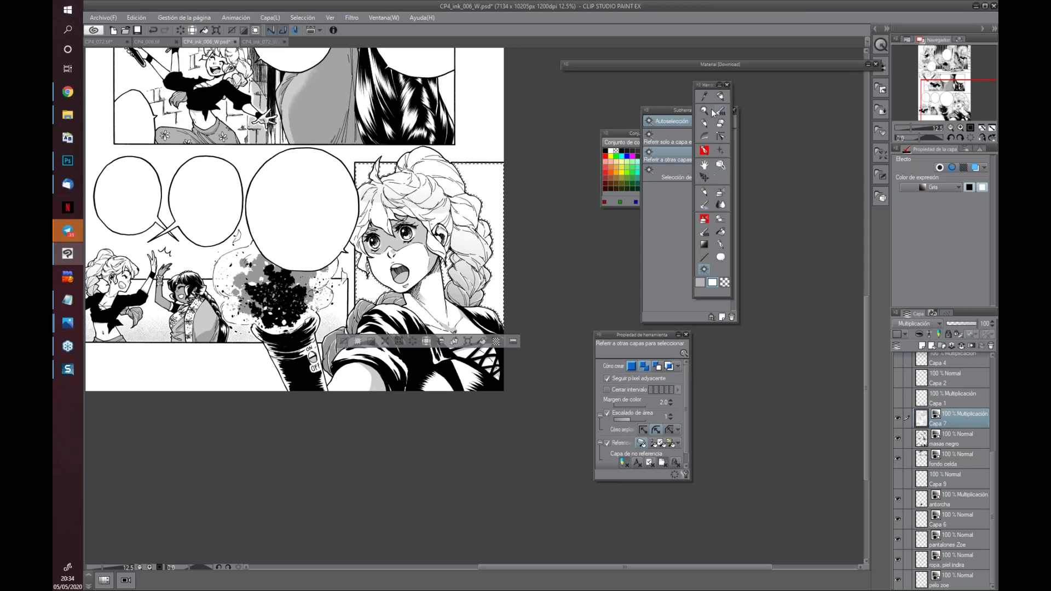
left_click(671, 109)
left_click(620, 134)
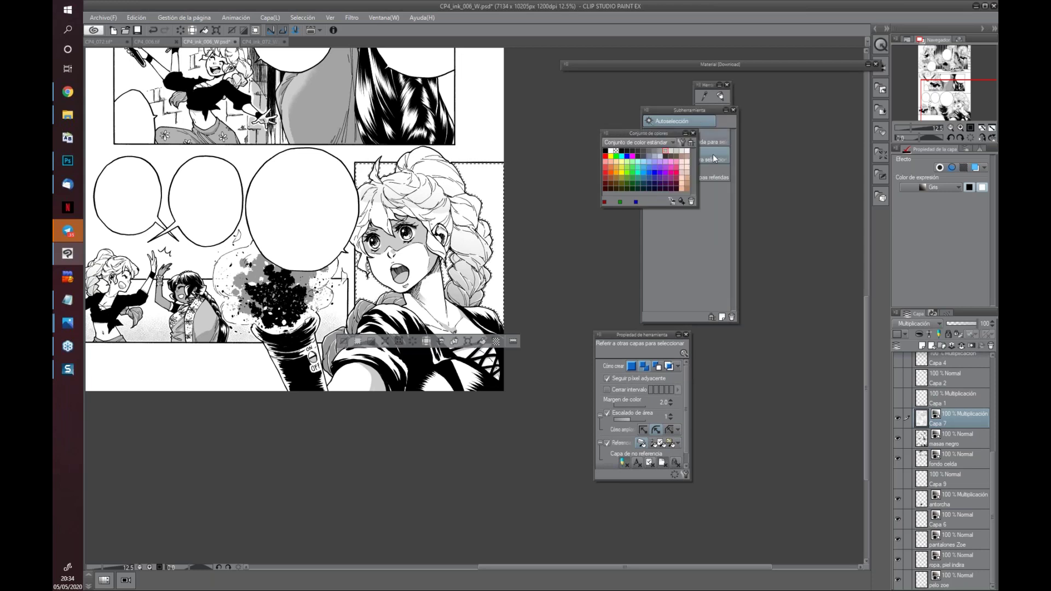
left_click(720, 97)
Place a Líneas radiales special ruler on the page in Capa 7
left_click(706, 256)
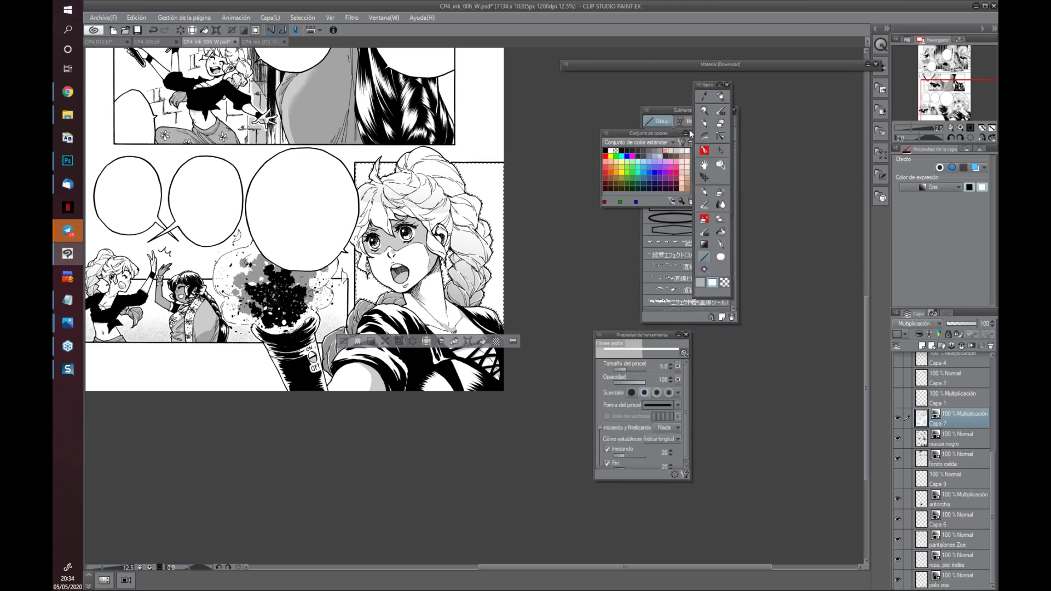
left_click_drag(668, 110, 764, 143)
left_click(815, 157)
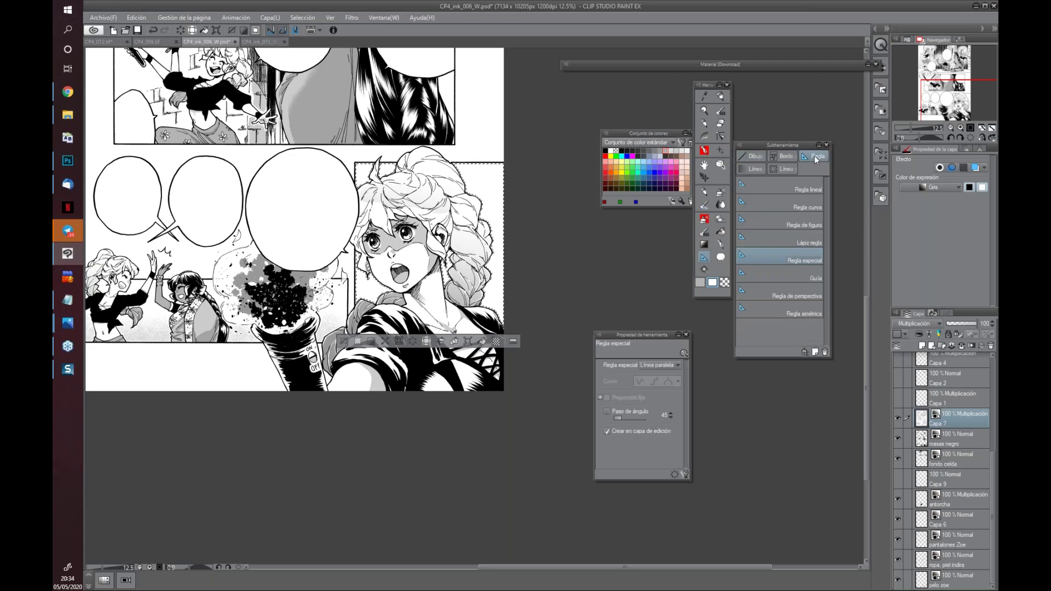
left_click(677, 365)
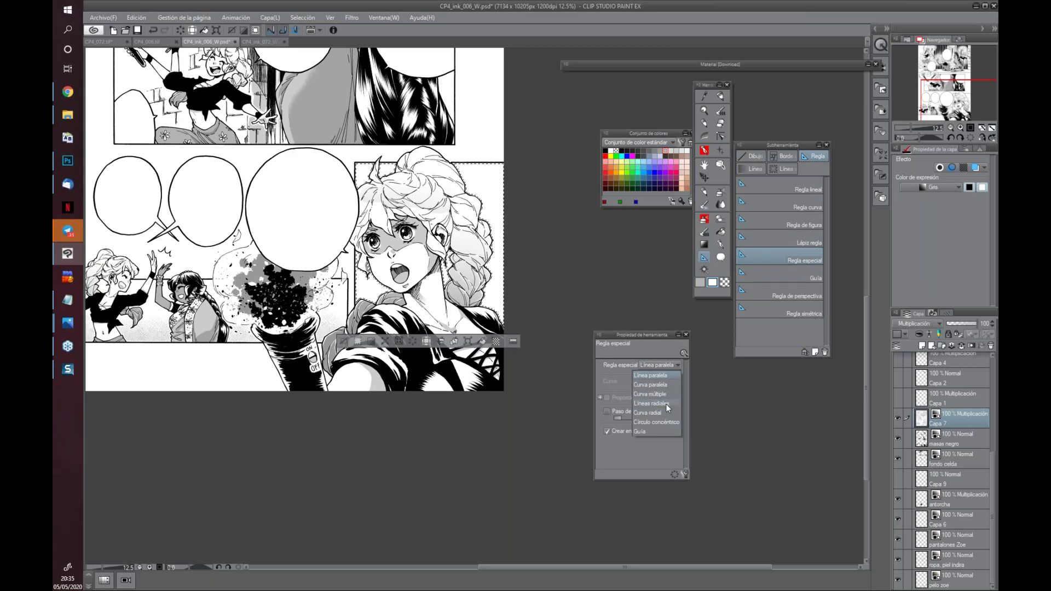
left_click(667, 403)
left_click_drag(472, 441, 453, 486)
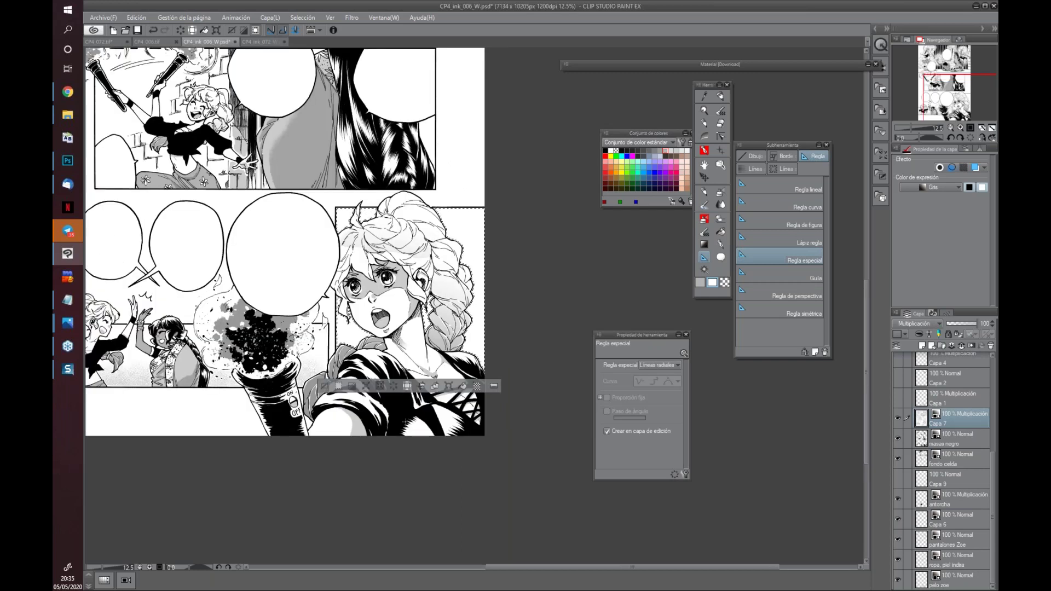
left_click(399, 426)
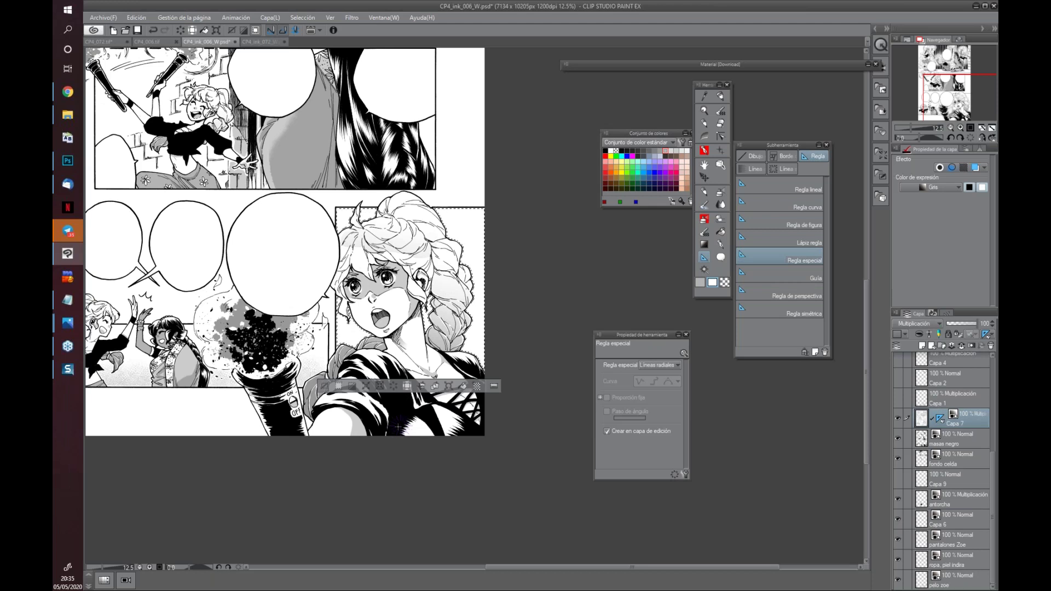
Return to grey and pick the G real inking pen
left_click(706, 221)
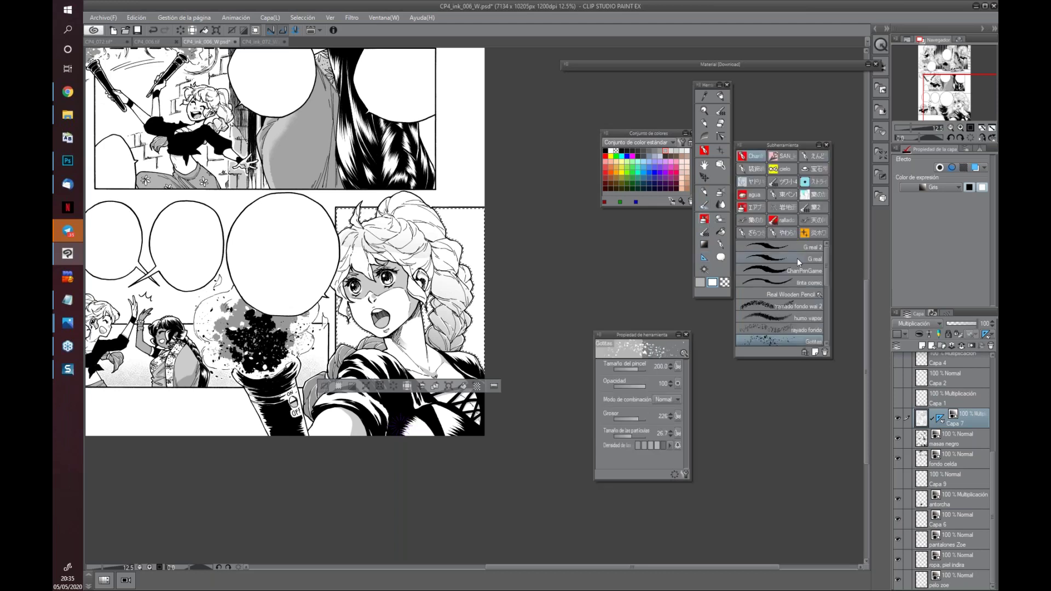
left_click(701, 283)
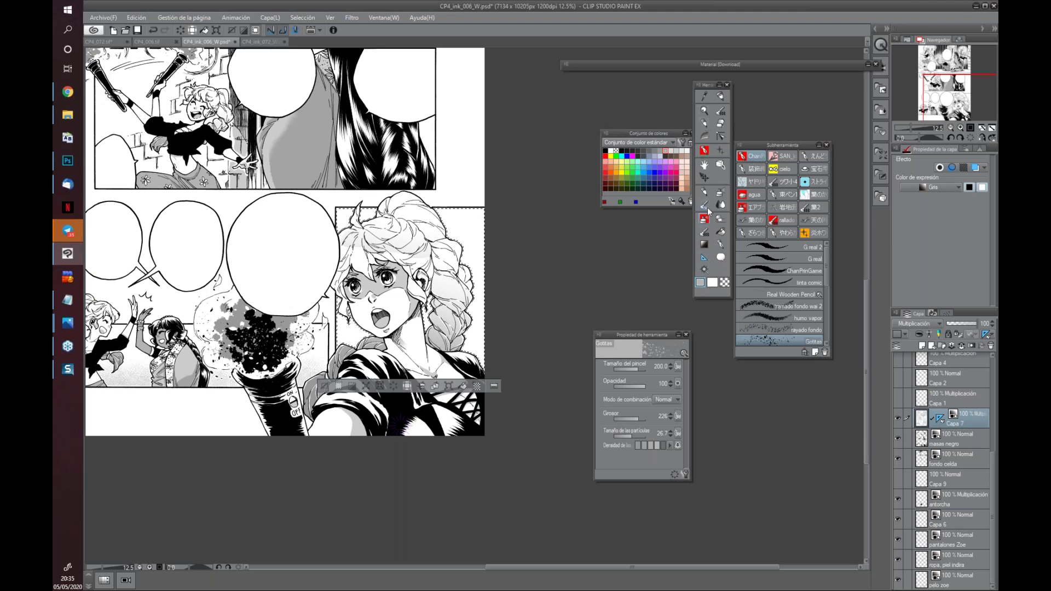
left_click(705, 151)
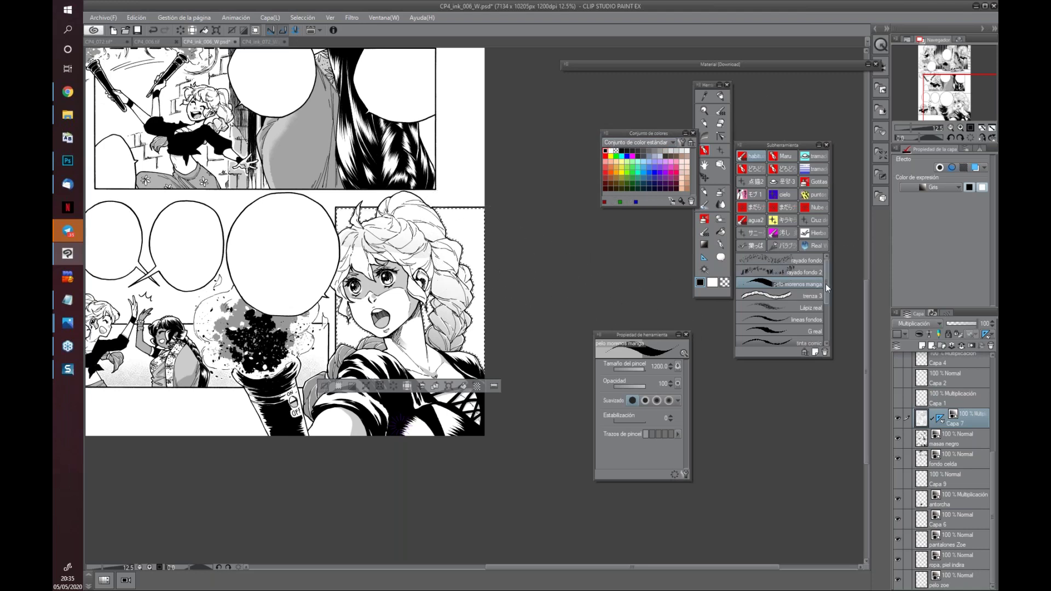
left_click_drag(826, 276, 824, 329)
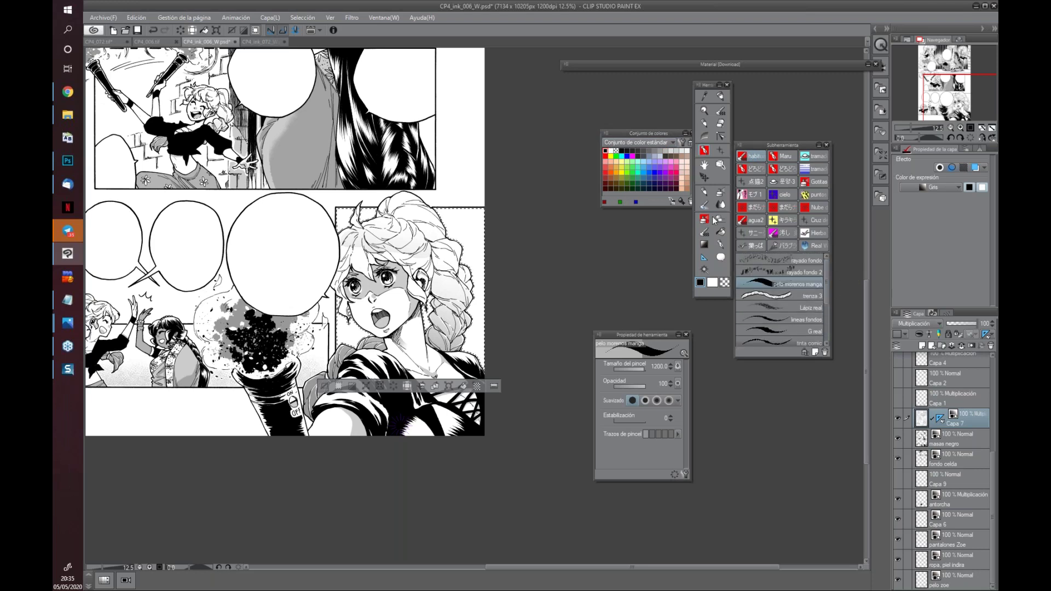
left_click(772, 185)
left_click(804, 258)
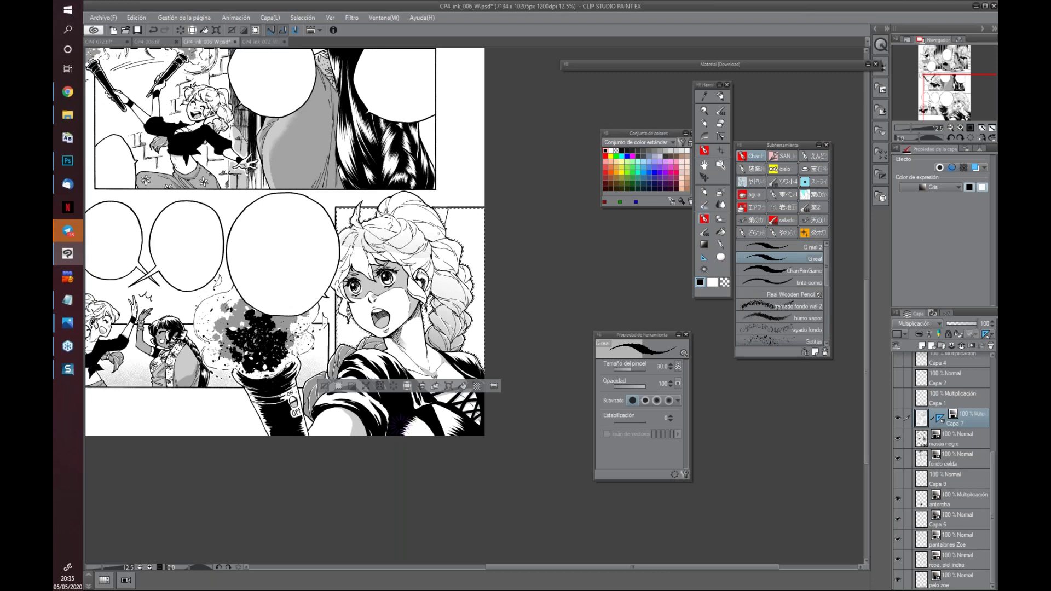
Draw diagonal ink lines behind the blonde girl's hair
left_click_drag(454, 210, 446, 236)
left_click_drag(468, 210, 461, 236)
left_click_drag(470, 211, 460, 236)
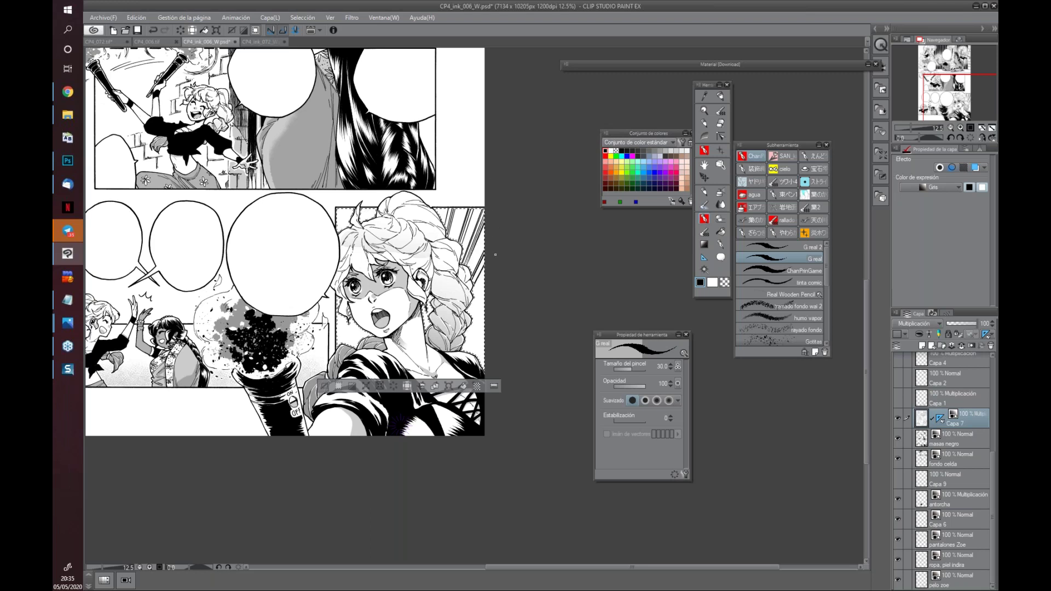
Ink the braid edge, two small earrings and the hair edge beside her cheek
left_click_drag(483, 285, 467, 338)
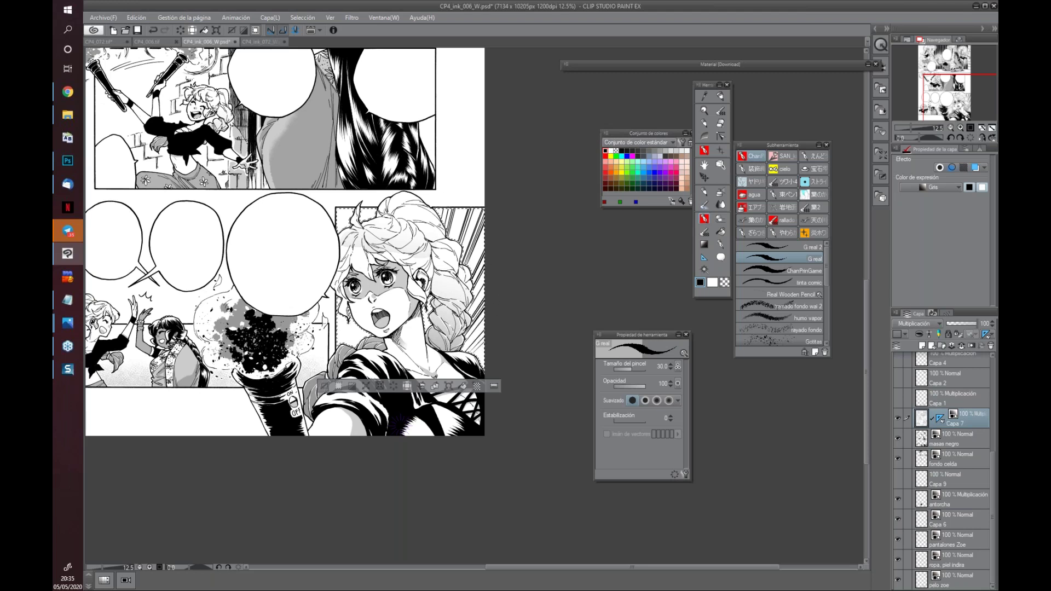
left_click_drag(349, 311, 350, 324)
left_click_drag(426, 305, 426, 329)
left_click_drag(345, 319, 354, 342)
left_click_drag(336, 304, 352, 346)
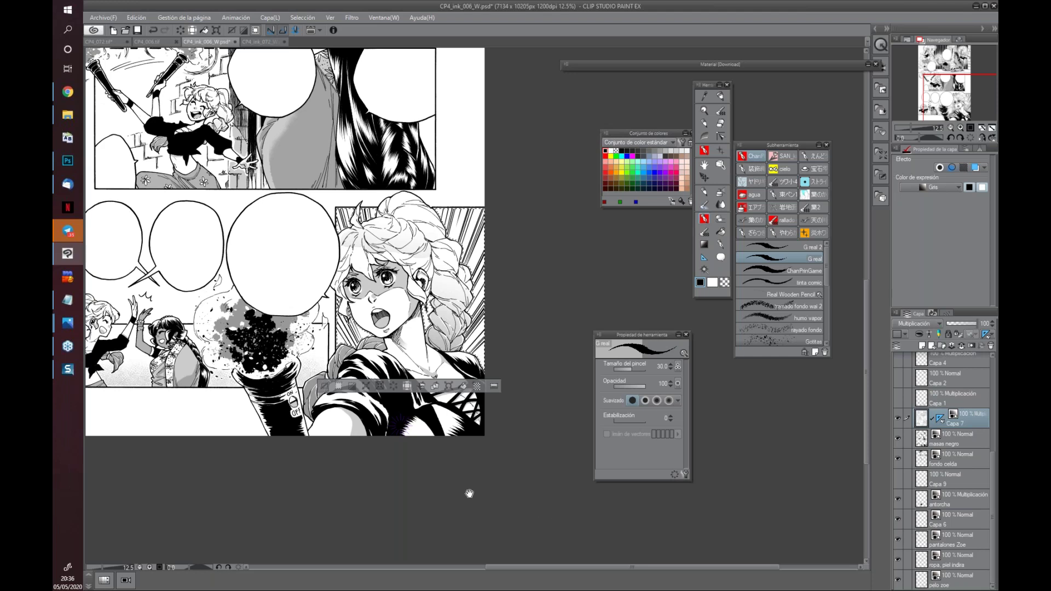
left_click_drag(485, 487, 548, 464)
Clear the selection and hide layer Capa 9
key("ctrl+d")
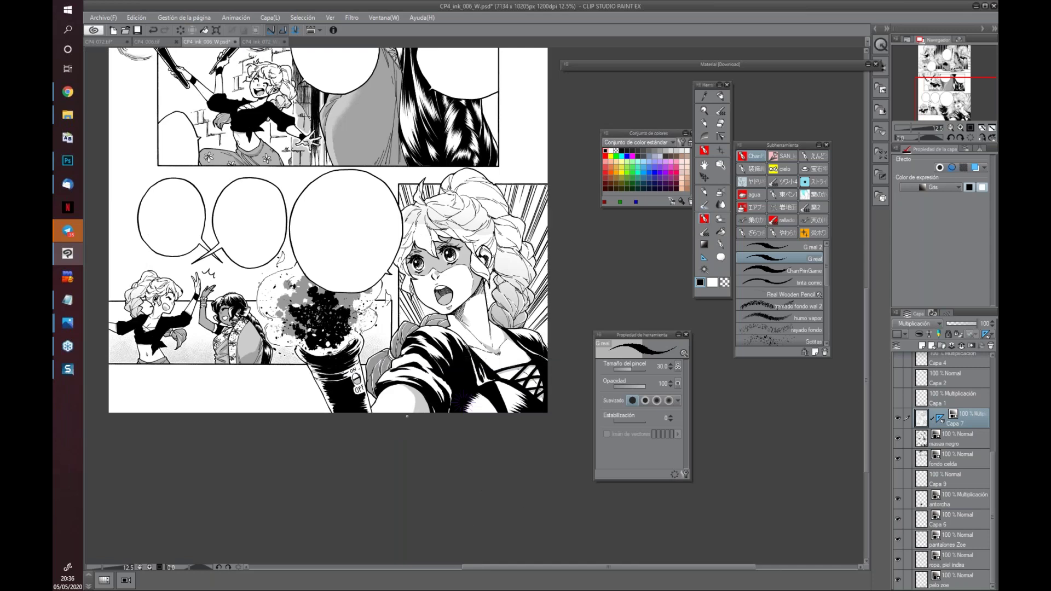
mouse_move(399, 411)
left_mouse_down()
mouse_move(371, 502)
mouse_move(382, 518)
mouse_move(415, 488)
mouse_move(265, 481)
mouse_move(312, 504)
mouse_move(456, 318)
mouse_move(490, 324)
mouse_move(473, 483)
mouse_move(413, 543)
mouse_move(503, 526)
mouse_move(526, 537)
left_mouse_up()
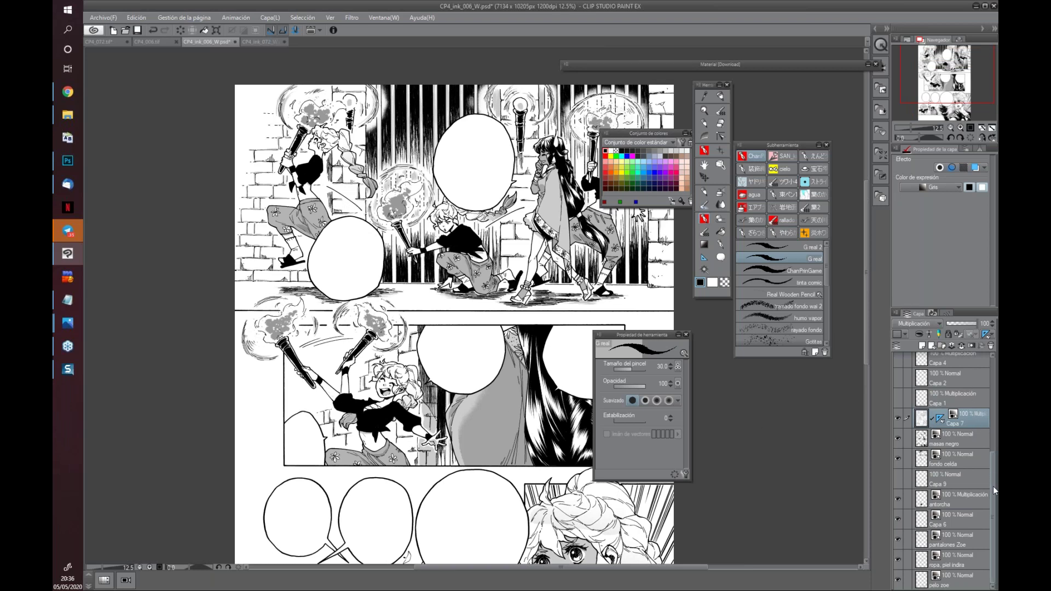
left_click(898, 479)
scroll(990, 512, "up", 2)
scroll(991, 512, "up", 1)
scroll(991, 512, "up", 1)
scroll(990, 512, "up", 1)
scroll(991, 493, "up", 2)
scroll(992, 493, "up", 2)
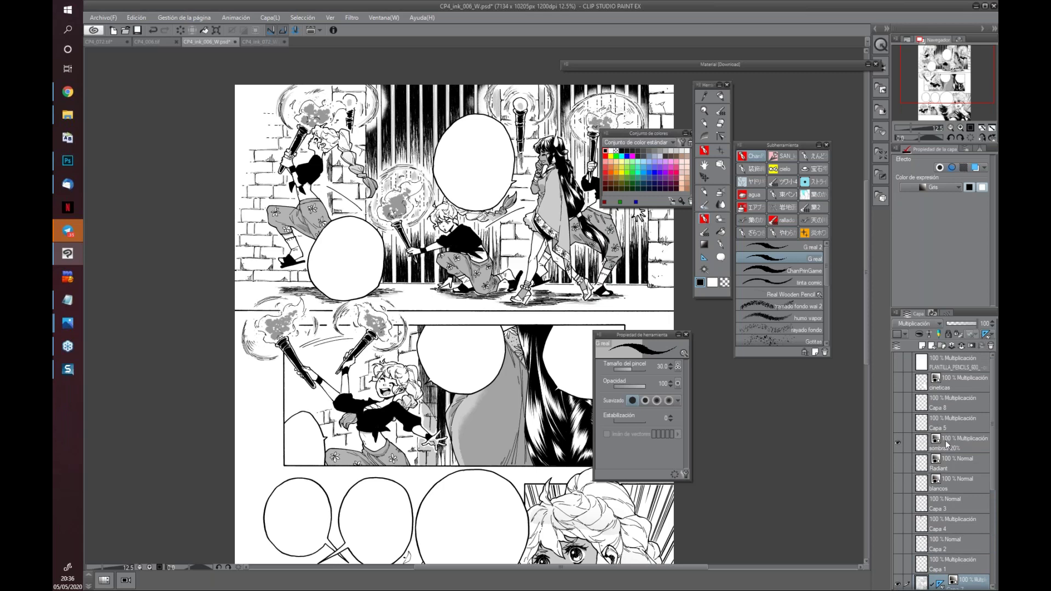
Preview the Radiant light pattern on the middle panel at 25%, then hide it again
left_click(898, 464)
left_click(898, 464)
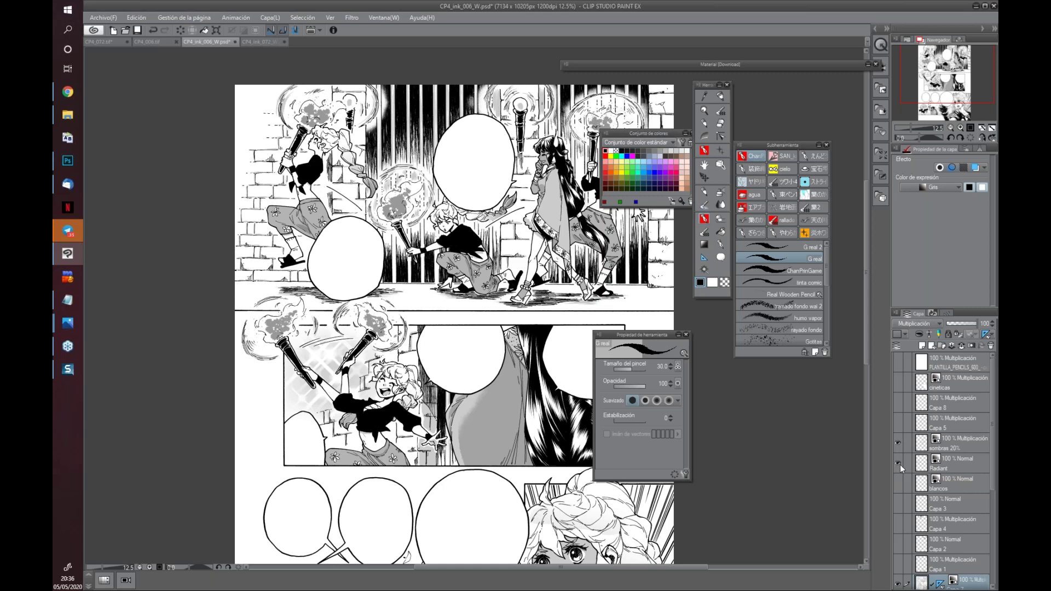
key("ctrl+plus")
left_click_drag(399, 509, 575, 460)
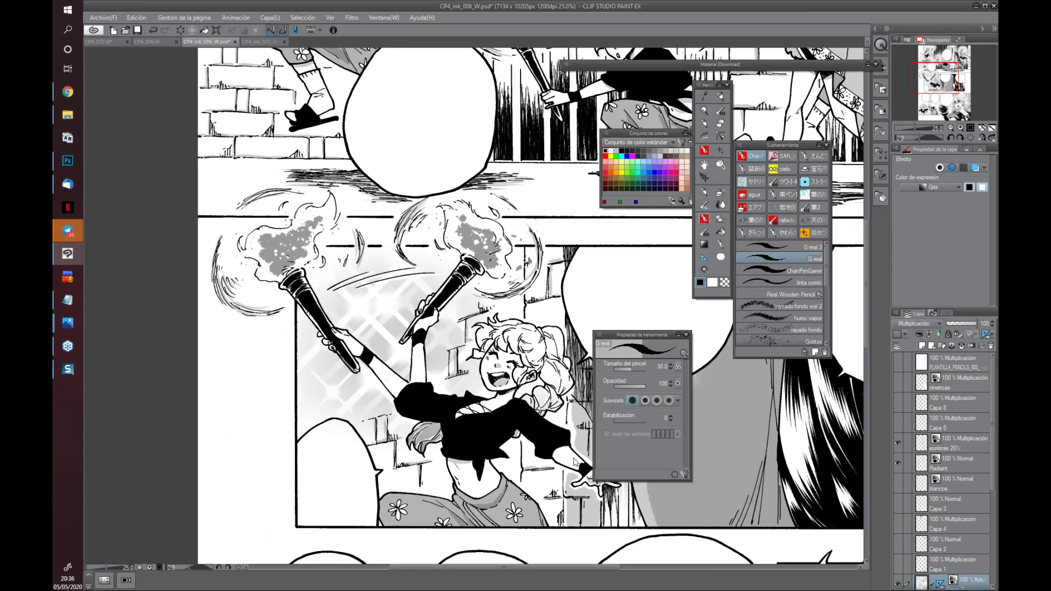
left_click(897, 463)
left_click_drag(559, 448, 533, 459)
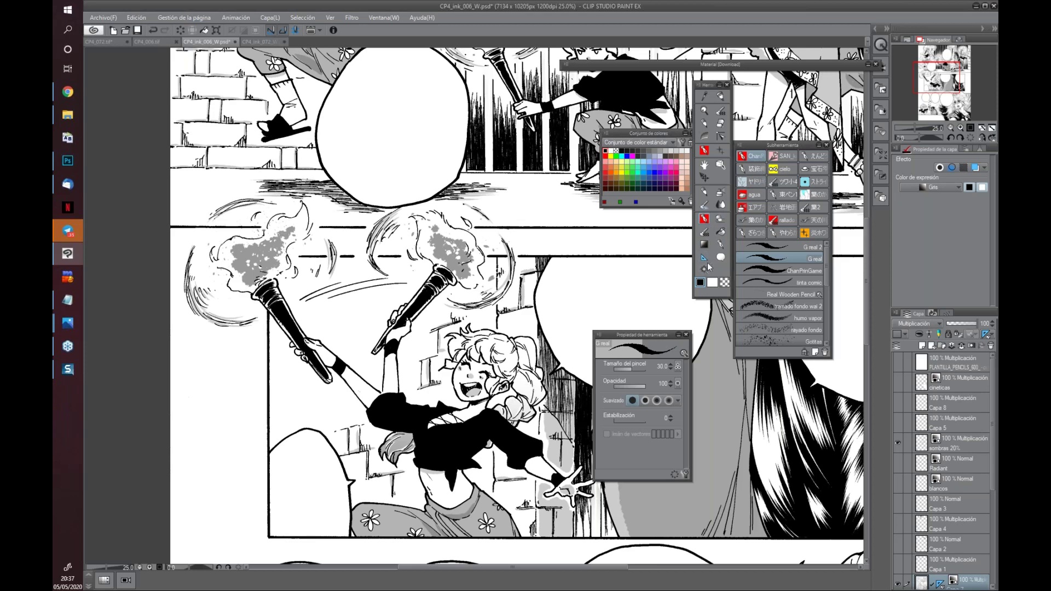
Lasso-select the background behind the torch-waving girl, around her arm, torch and hair
left_click(720, 219)
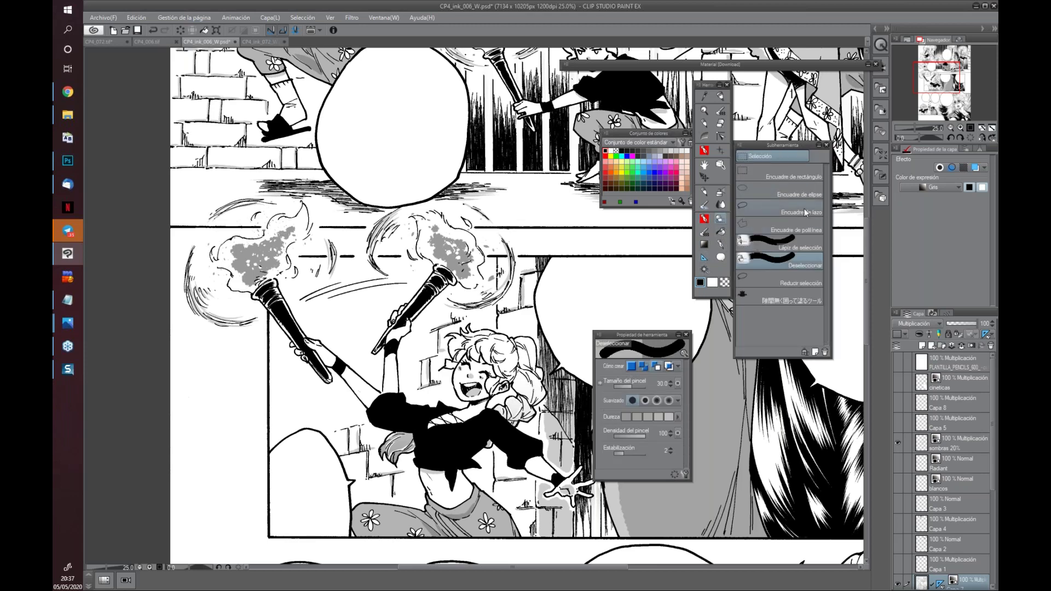
left_click(816, 210)
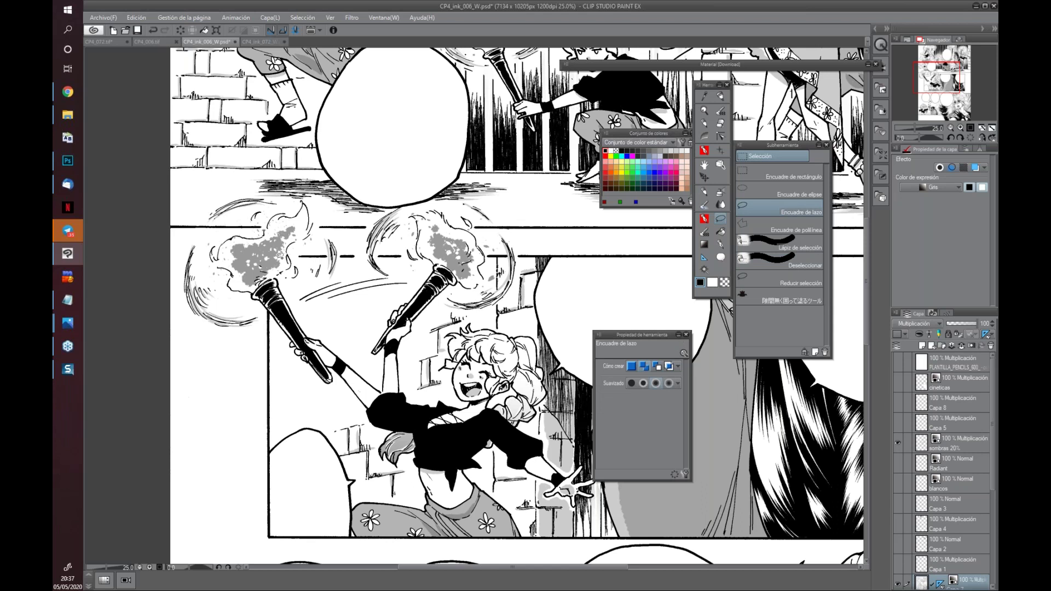
mouse_move(282, 329)
left_mouse_down()
mouse_move(317, 368)
mouse_move(280, 285)
left_mouse_up()
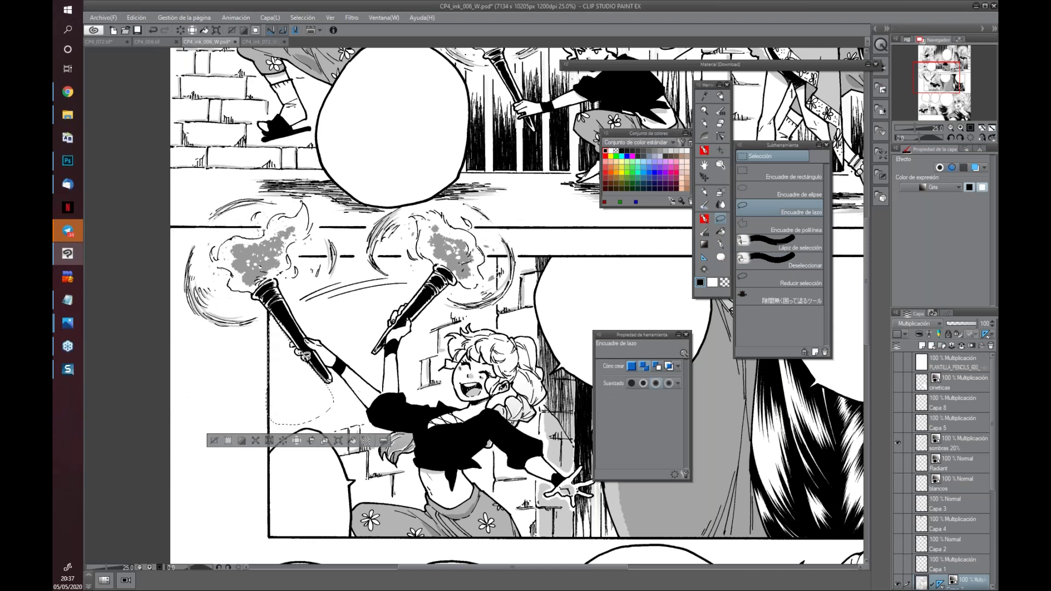
left_click_drag(276, 406, 333, 397)
left_click_drag(333, 434, 326, 415)
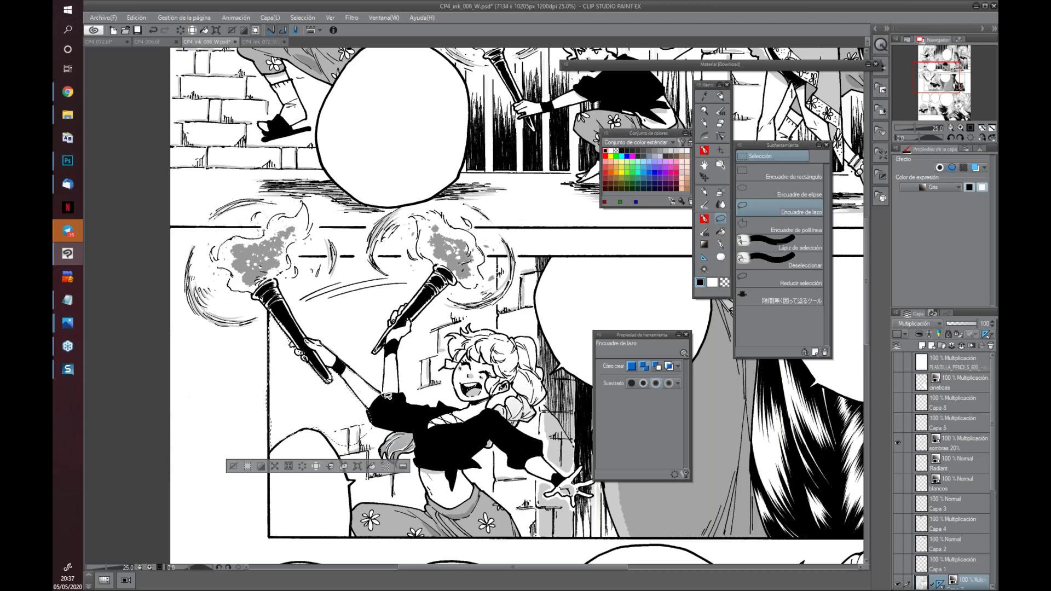
left_click_drag(433, 262, 298, 258)
mouse_move(323, 340)
left_mouse_down()
mouse_move(422, 304)
mouse_move(402, 364)
left_mouse_up()
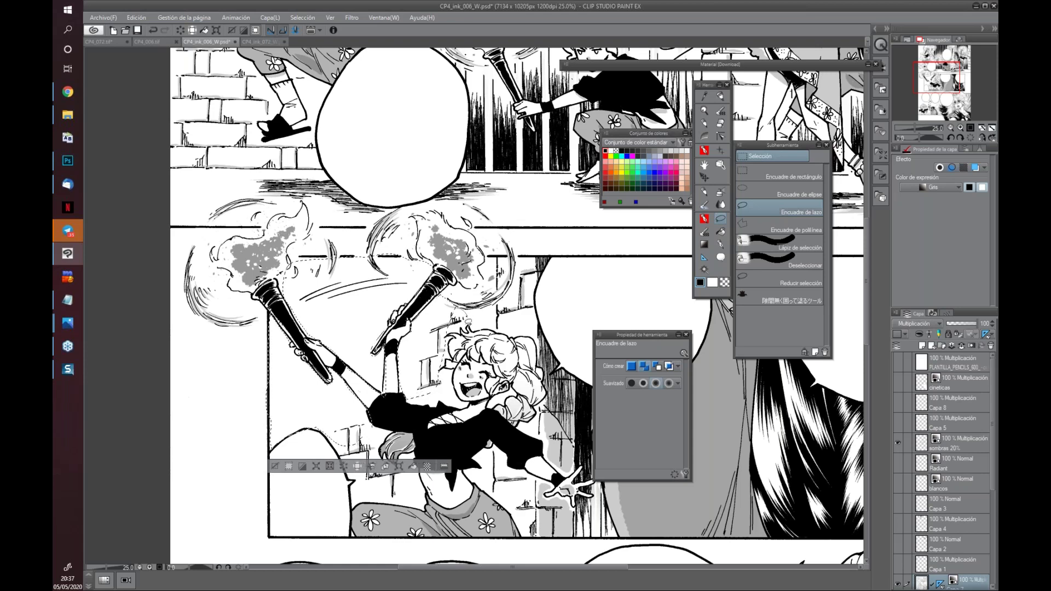
mouse_move(468, 305)
left_mouse_down()
mouse_move(405, 392)
mouse_move(766, 39)
left_mouse_up()
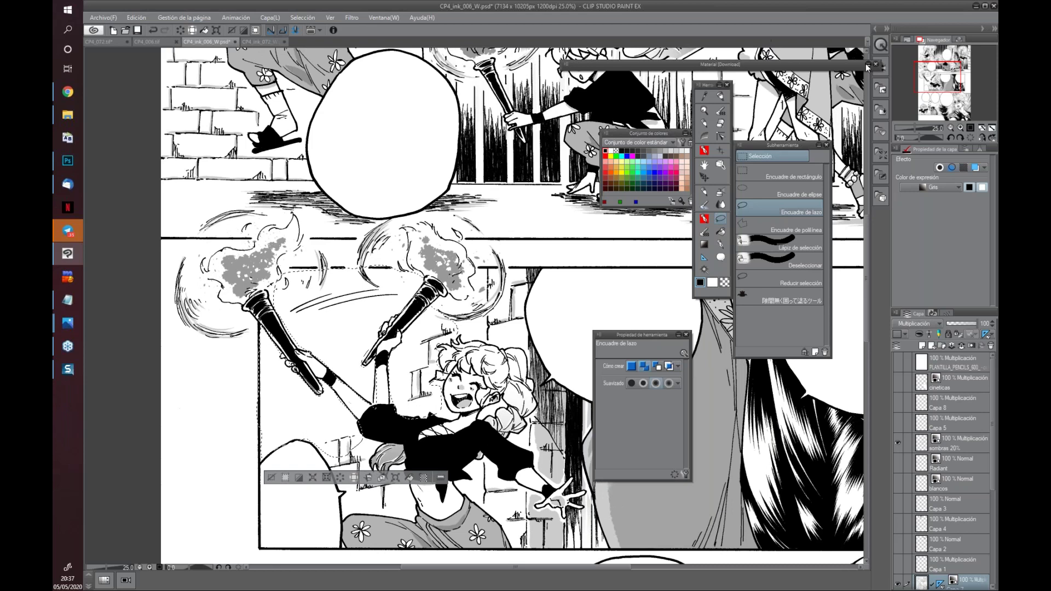
Drop the Radiant tone from Bright, Quiet, Soft and Delight into the selection behind the torch girl
left_click(766, 64)
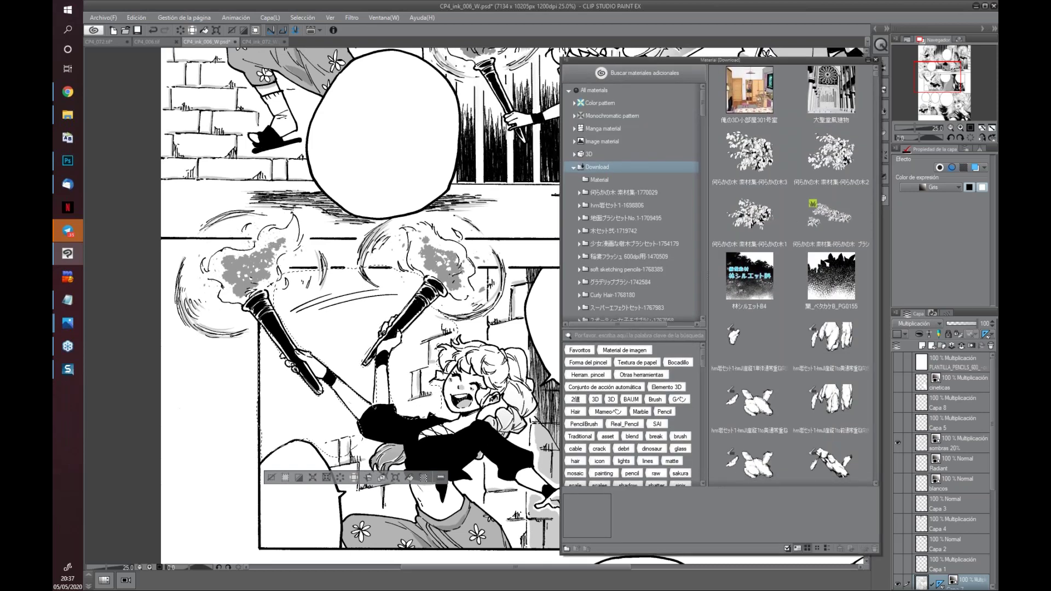
left_click_drag(614, 65, 487, 64)
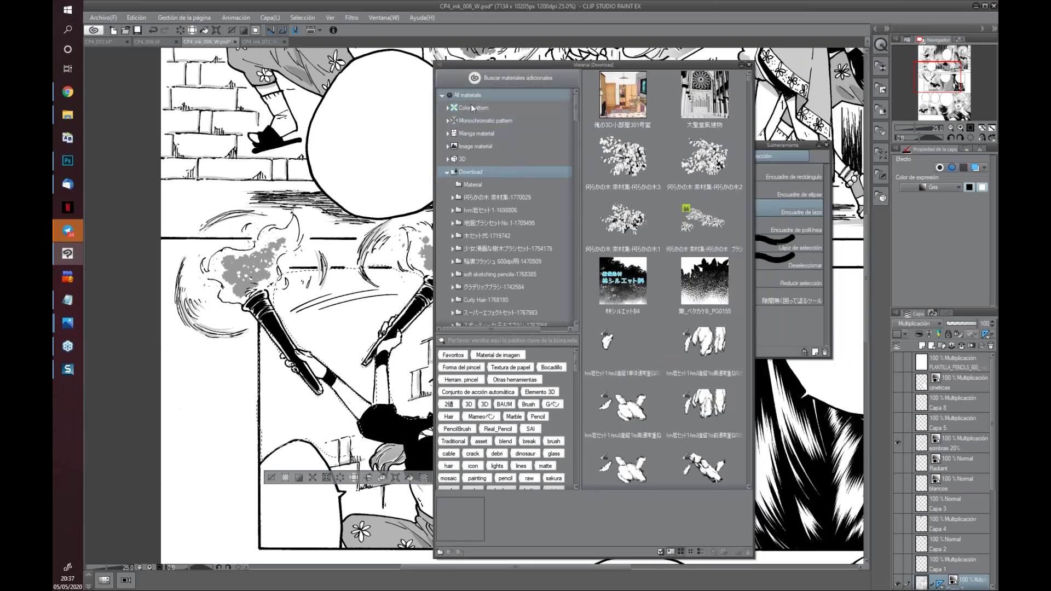
left_click(447, 121)
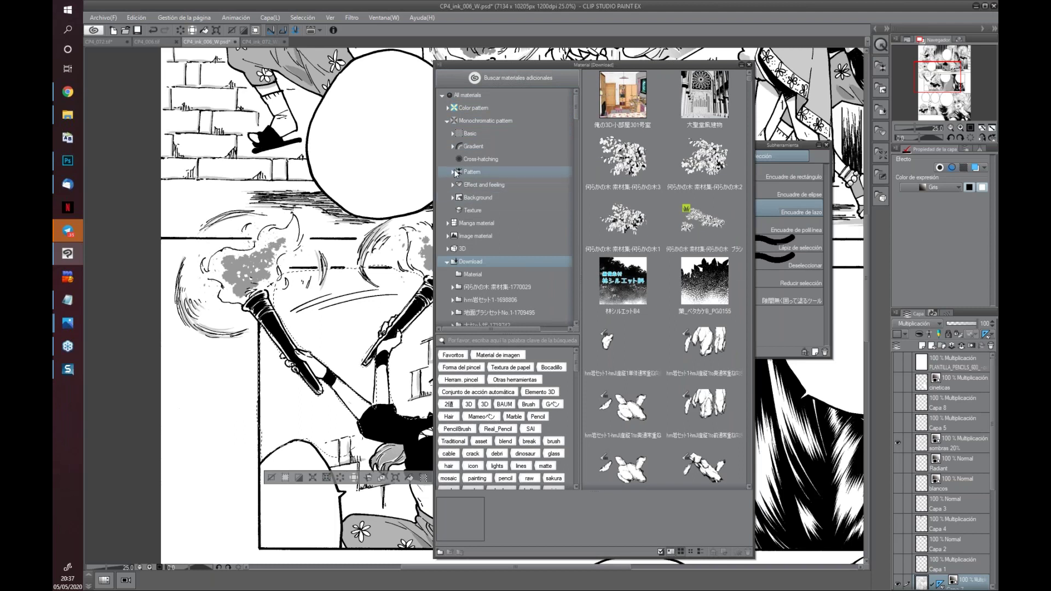
left_click(453, 185)
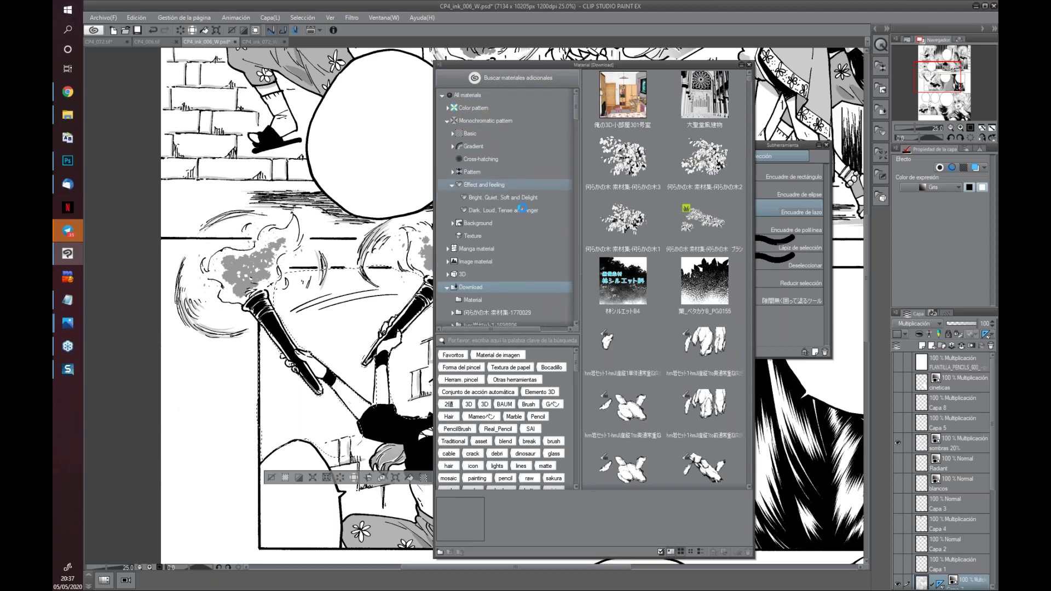
left_click(526, 196)
left_click_drag(747, 174, 747, 439)
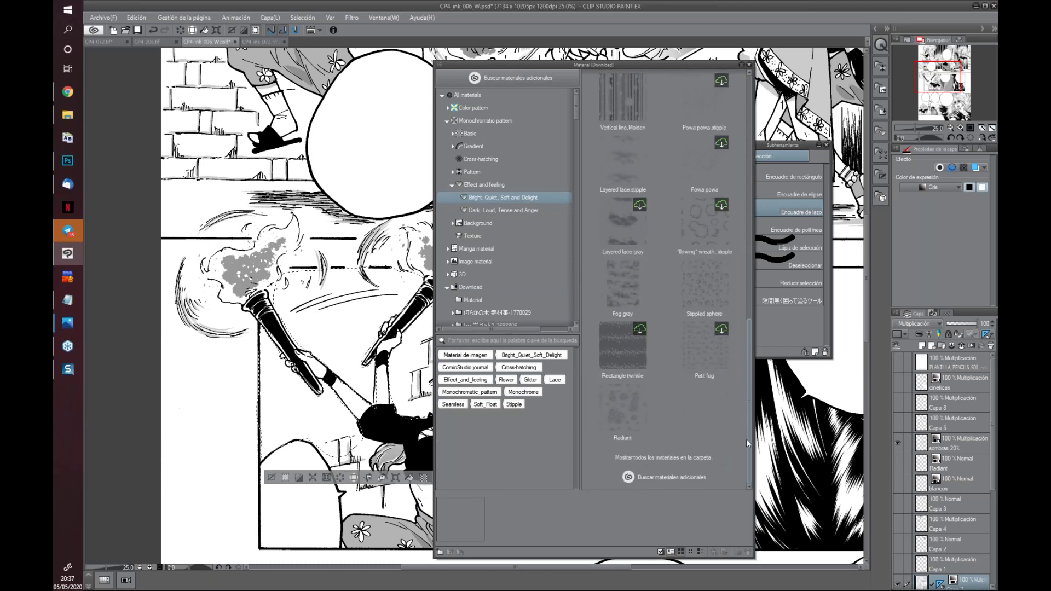
mouse_move(629, 415)
left_mouse_down()
mouse_move(583, 398)
mouse_move(603, 228)
mouse_move(332, 321)
mouse_move(368, 361)
left_mouse_up()
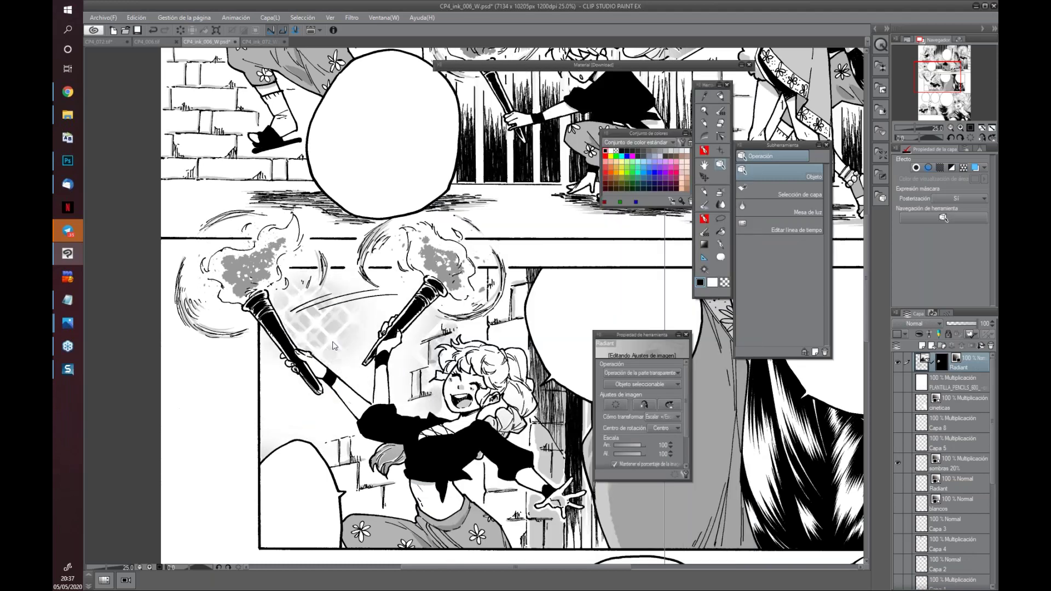
Move the Radiant pattern up and left, and shift its ray centre right and down
mouse_move(369, 362)
left_mouse_down()
mouse_move(334, 328)
mouse_move(343, 324)
mouse_move(155, 323)
left_mouse_up()
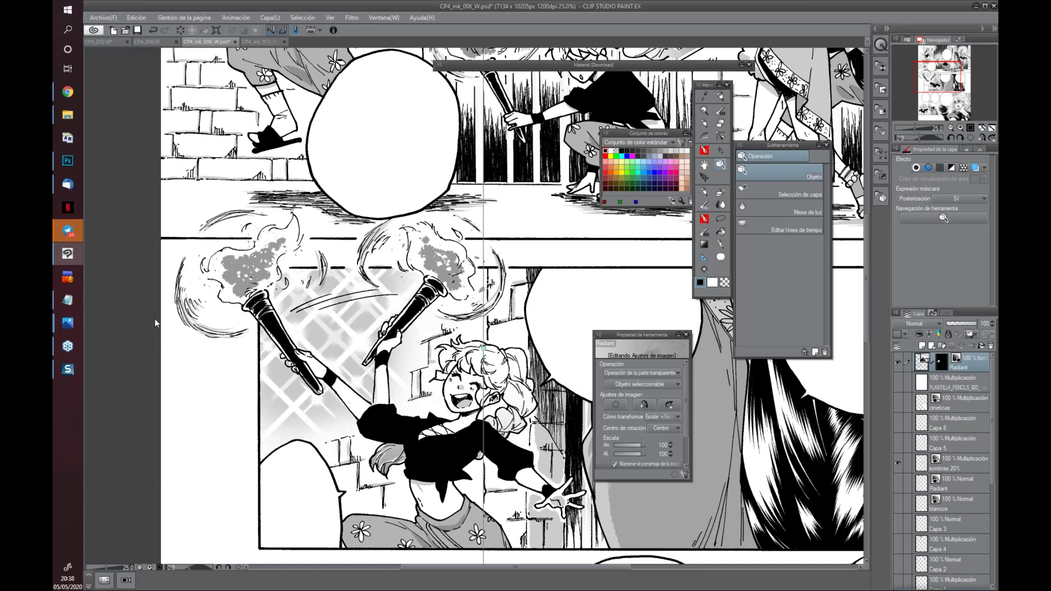
left_click(447, 415)
mouse_move(447, 414)
left_mouse_down()
mouse_move(494, 384)
mouse_move(473, 397)
mouse_move(496, 485)
left_mouse_up()
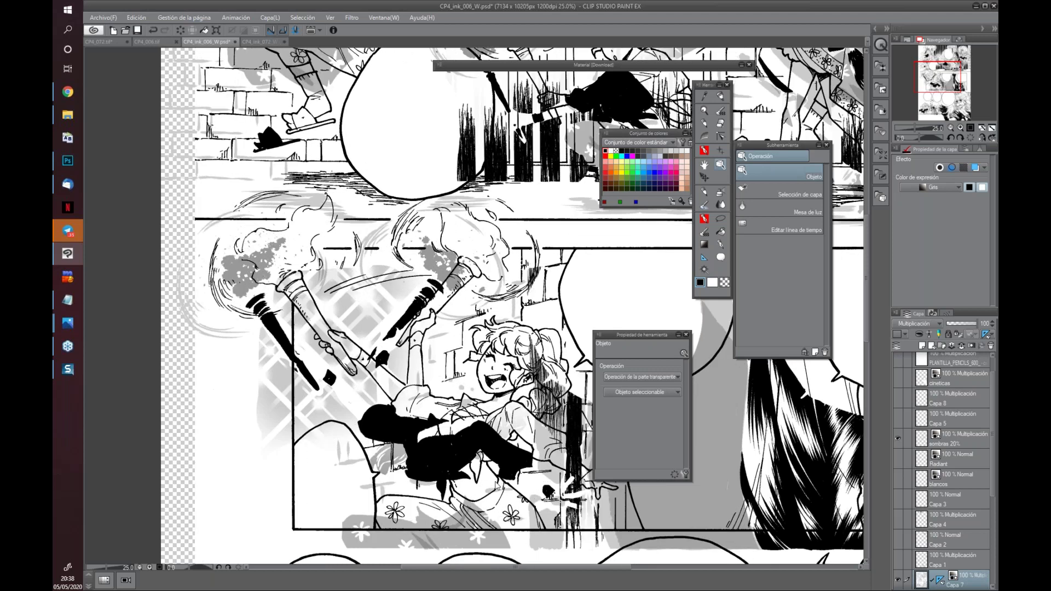
left_click(365, 334)
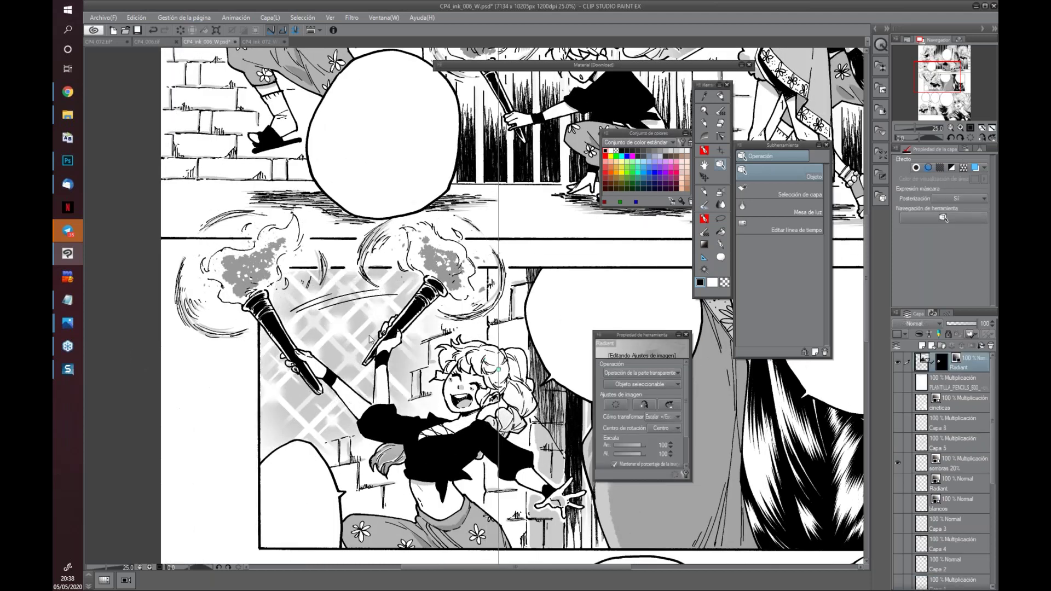
left_click_drag(488, 346, 499, 378)
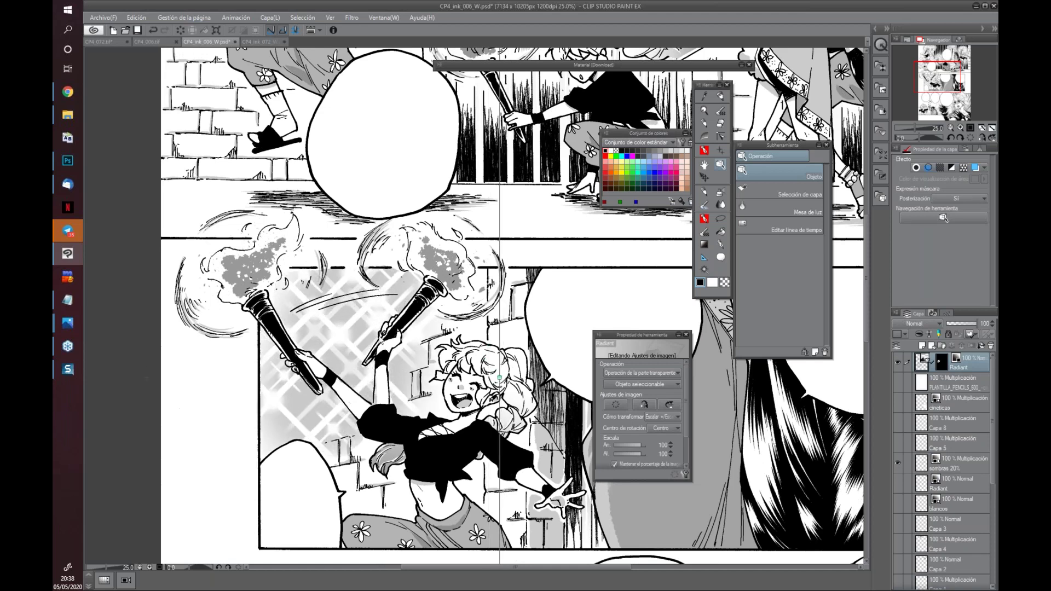
scroll(377, 338, "down", 3)
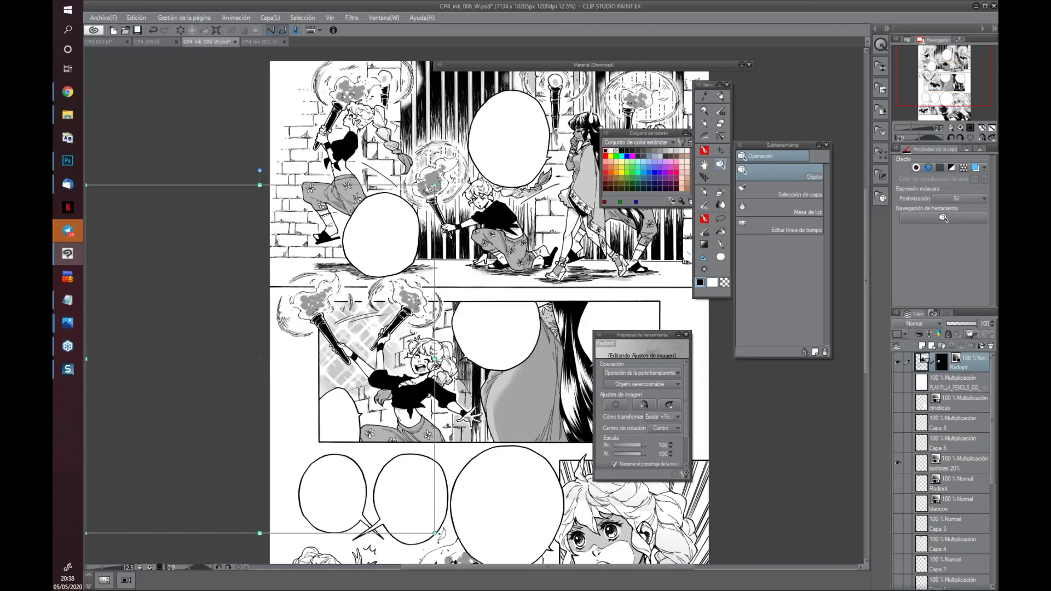
Shrink the Radiant pattern's frame and nudge it up and right into place
left_click_drag(434, 187, 401, 219)
mouse_move(381, 300)
left_mouse_down()
mouse_move(403, 272)
mouse_move(411, 297)
left_mouse_up()
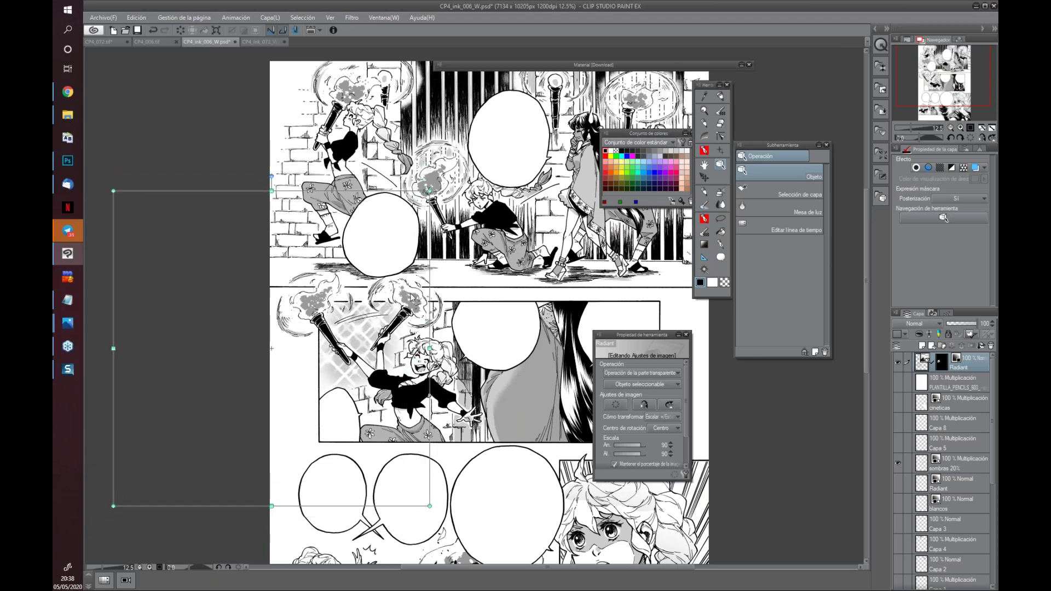
left_click_drag(355, 346, 358, 347)
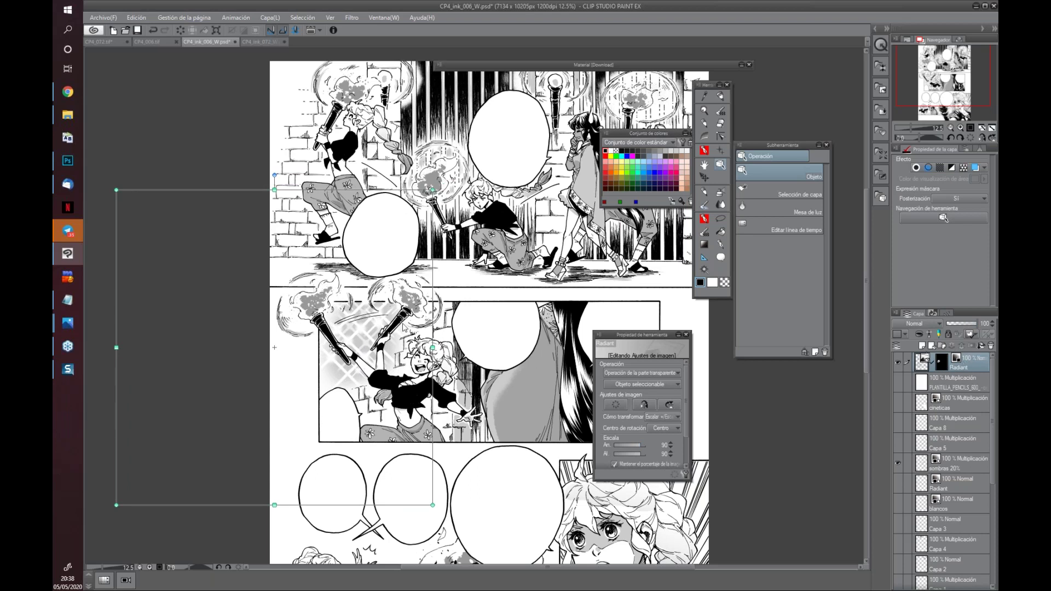
Apply the mask to the Radiant layer and zoom in on the two torches
right_click(942, 367)
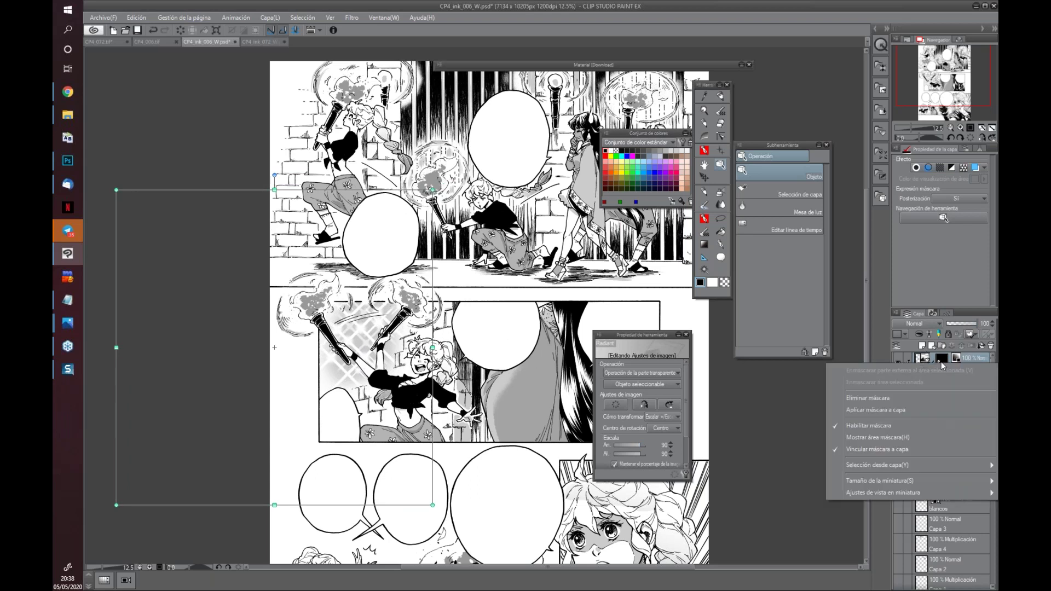
left_click(884, 410)
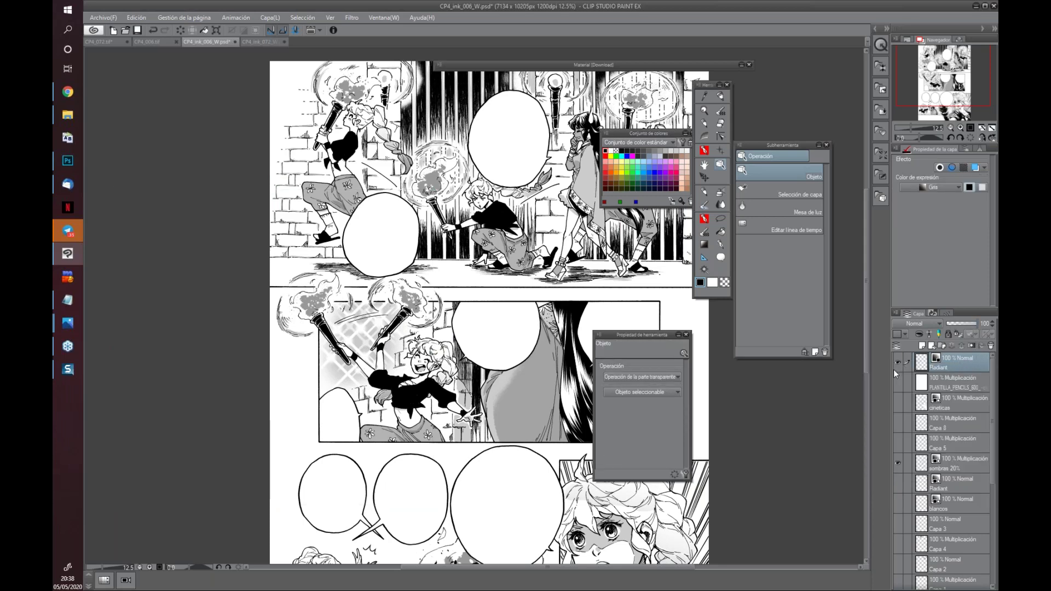
key("ctrl+plus")
Brush faint texture around the right torch flame with the 'tramado fondo wai 2' pen at size 700
scroll(262, 338, "up", 2)
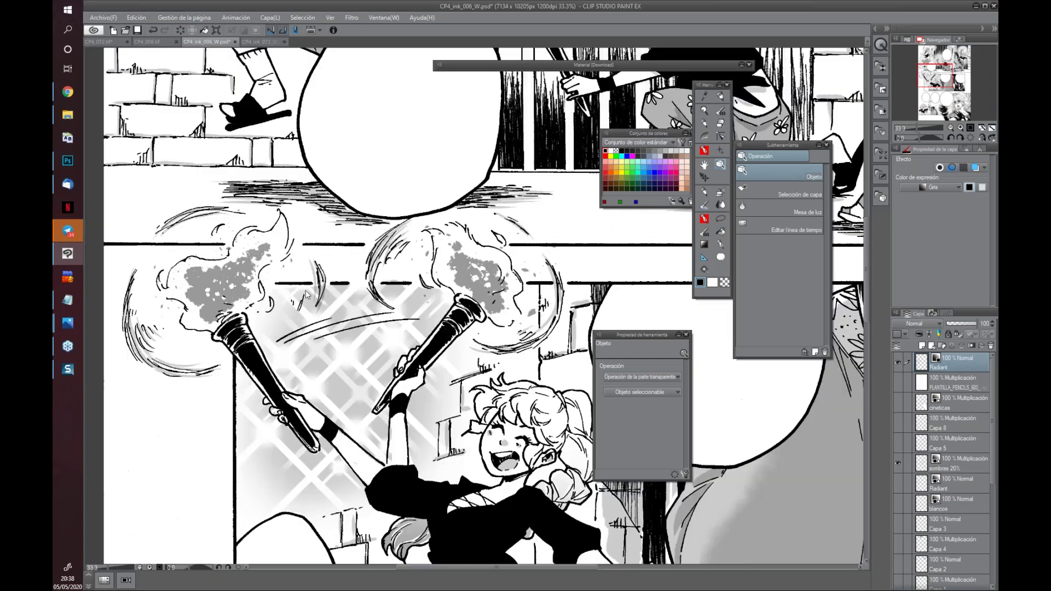
key("p")
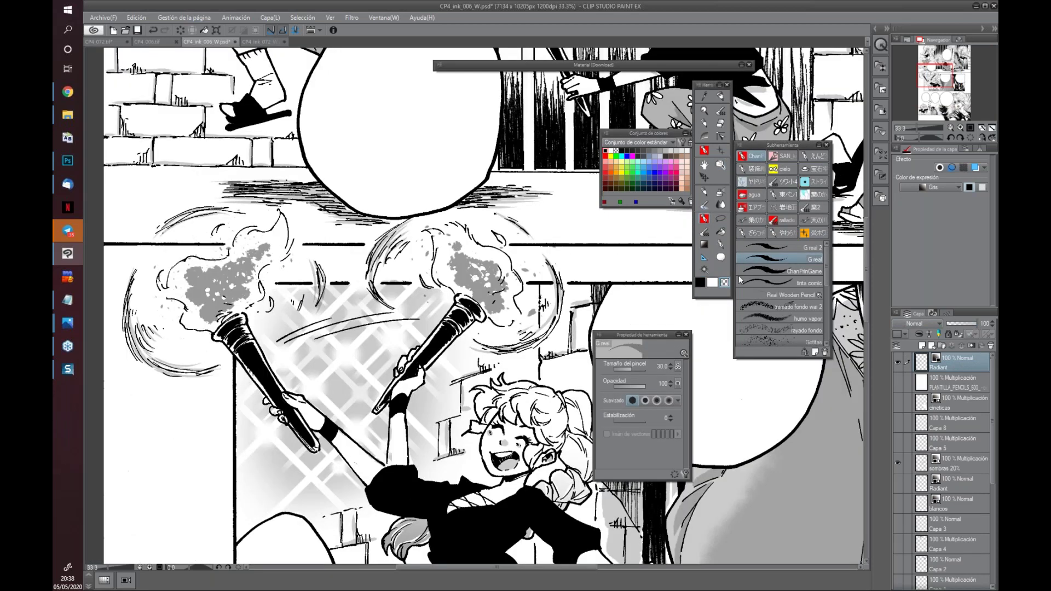
left_click(805, 309)
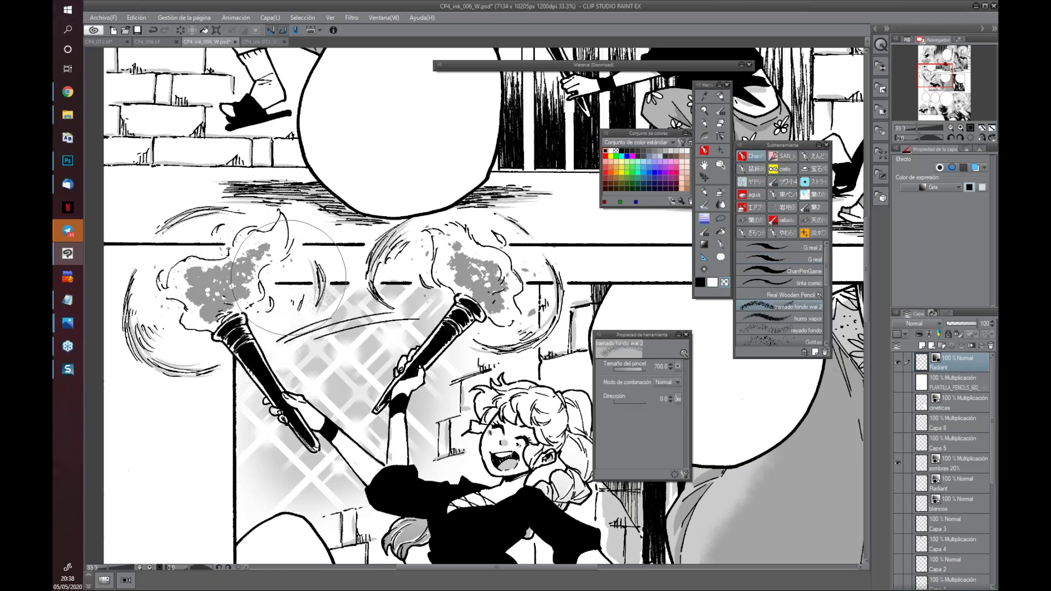
left_click_drag(273, 309, 409, 278)
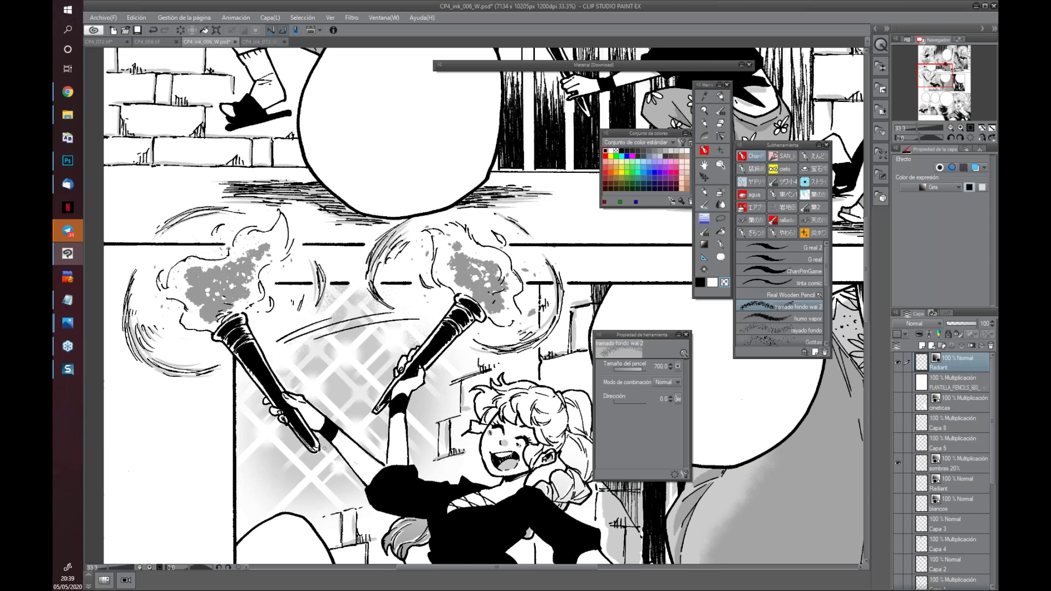
Glance at pages CP4_006.tif and CP4_072.tif, then return to CP4_ink_006_W.psd zoomed out
scroll(501, 495, "down", 3)
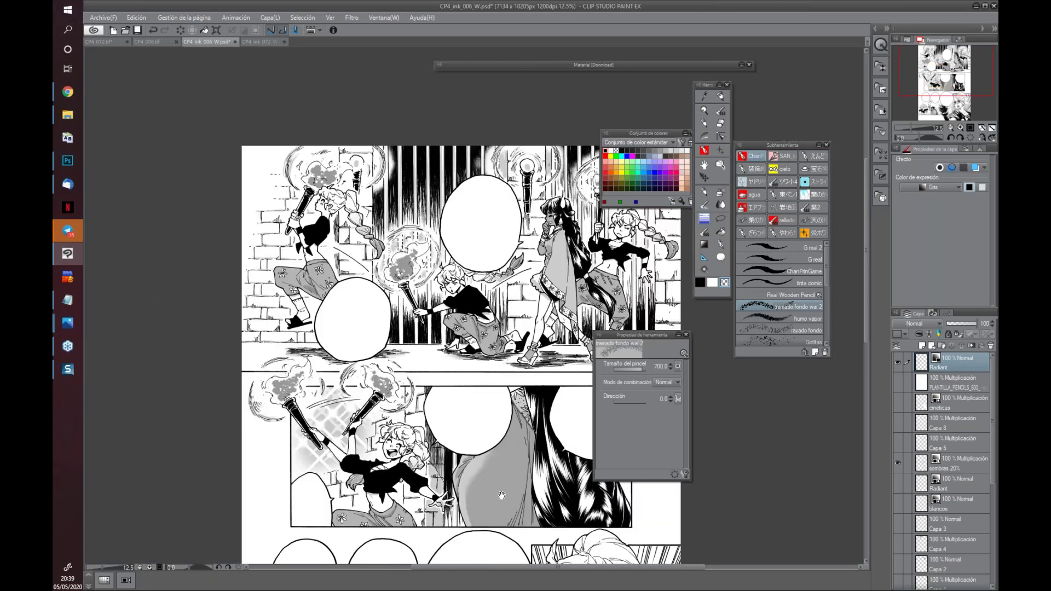
scroll(501, 495, "down", 3)
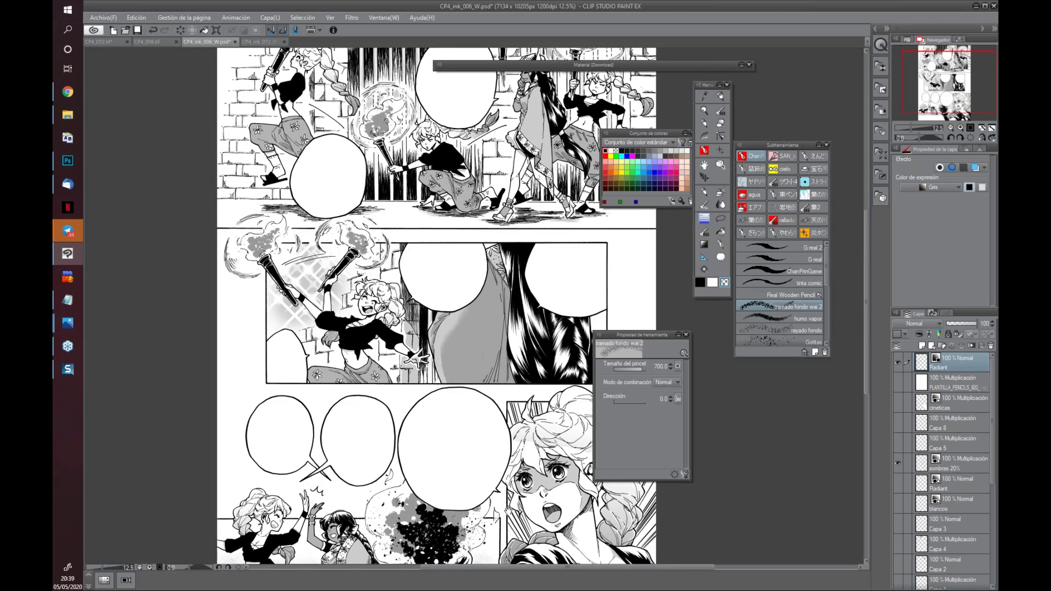
mouse_move(508, 510)
left_mouse_down()
mouse_move(449, 294)
mouse_move(271, 405)
mouse_move(361, 409)
left_mouse_up()
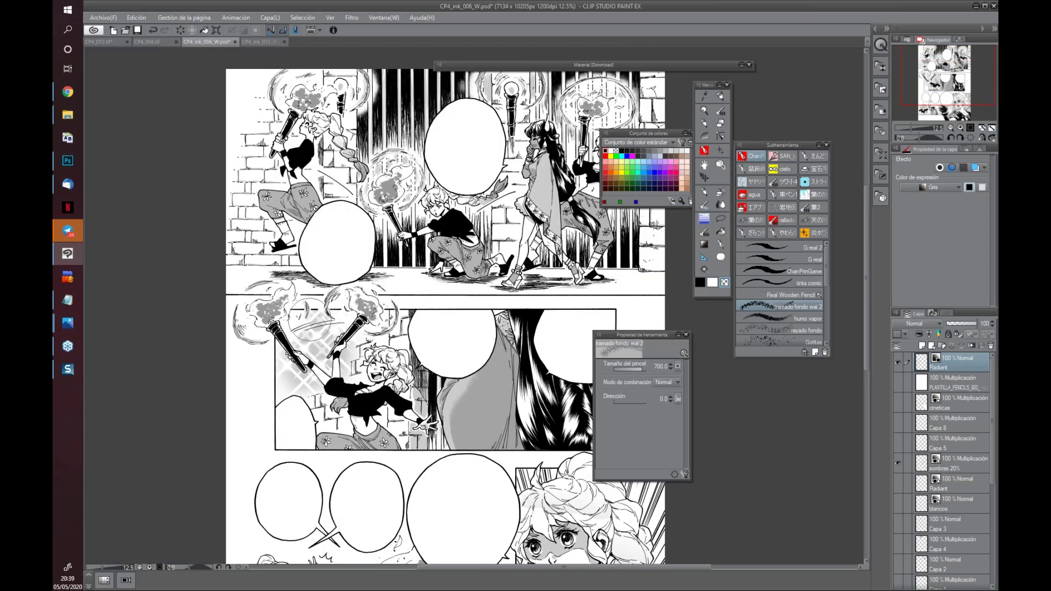
left_click(158, 42)
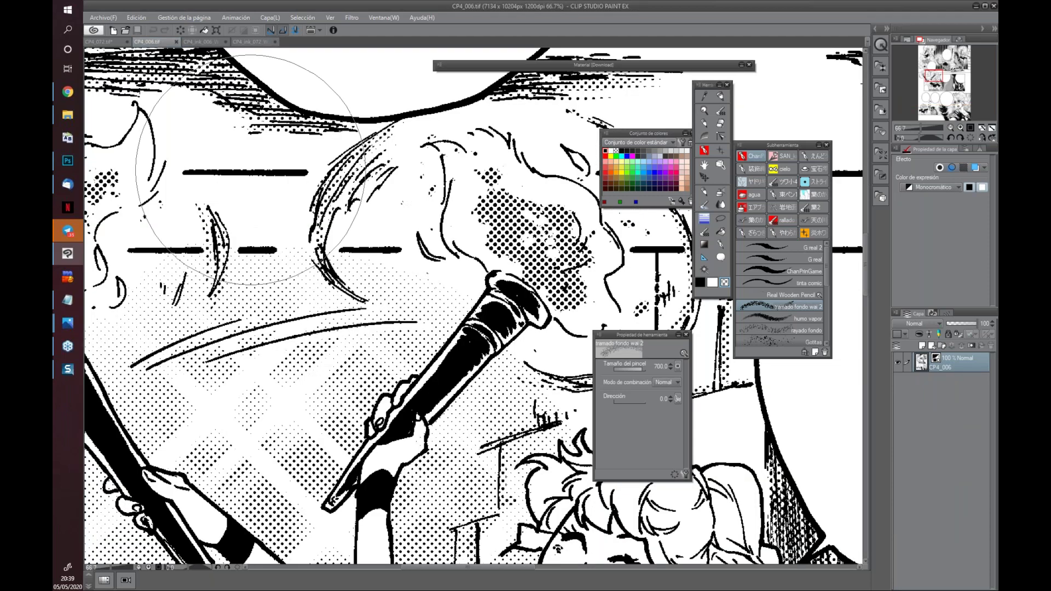
left_click(117, 42)
mouse_move(482, 429)
left_mouse_down()
mouse_move(401, 303)
mouse_move(418, 478)
left_mouse_up()
left_click(163, 41)
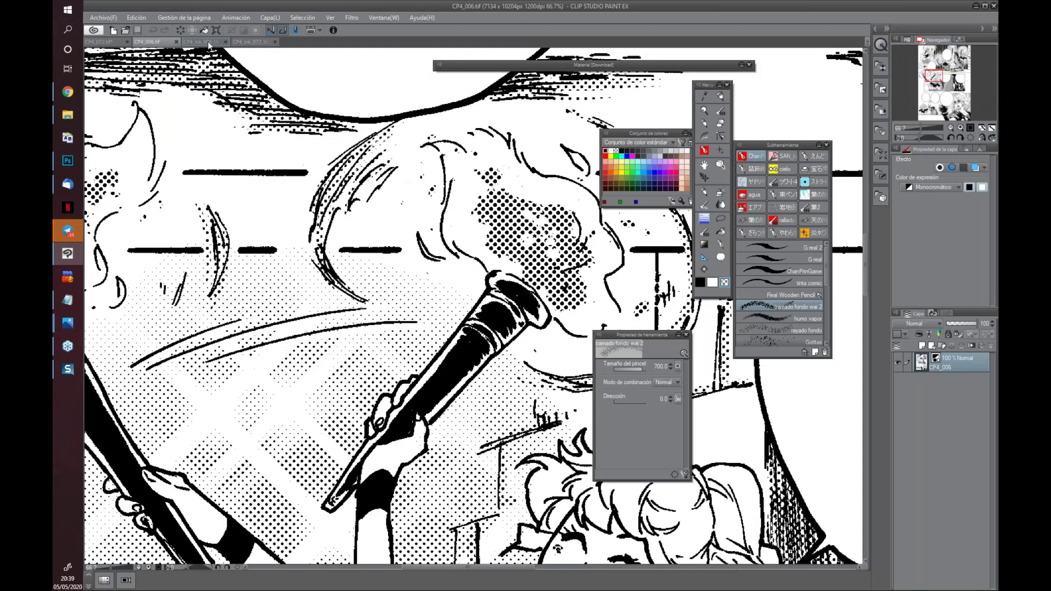
left_click(208, 43)
left_click_drag(489, 459, 479, 453)
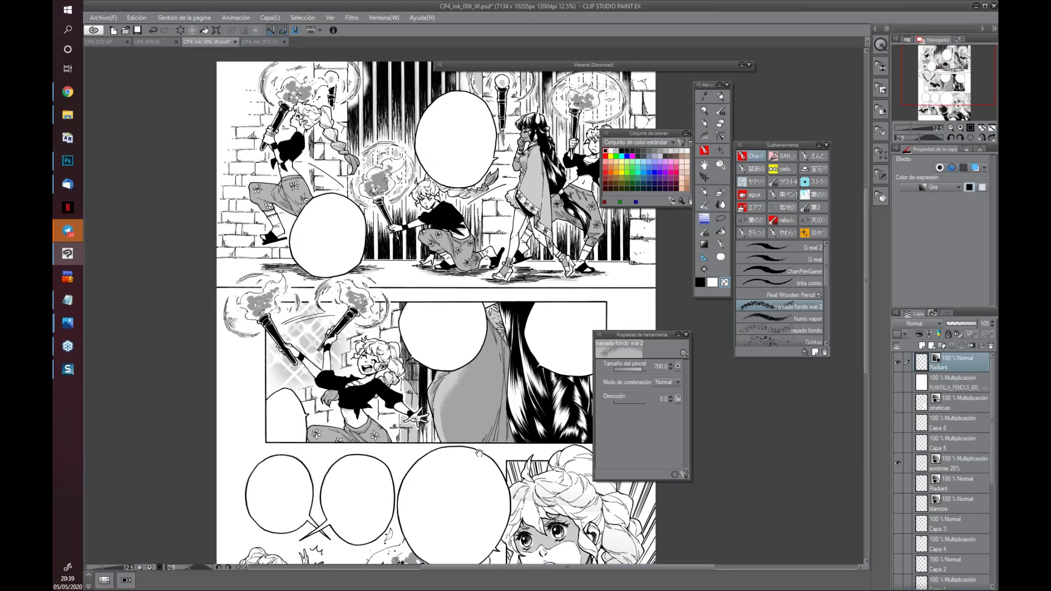
key("ctrl+minus")
Reposition the page view and tool settings, and scroll the Layer panel to 'ropa, piel indira'
left_click_drag(532, 413, 514, 394)
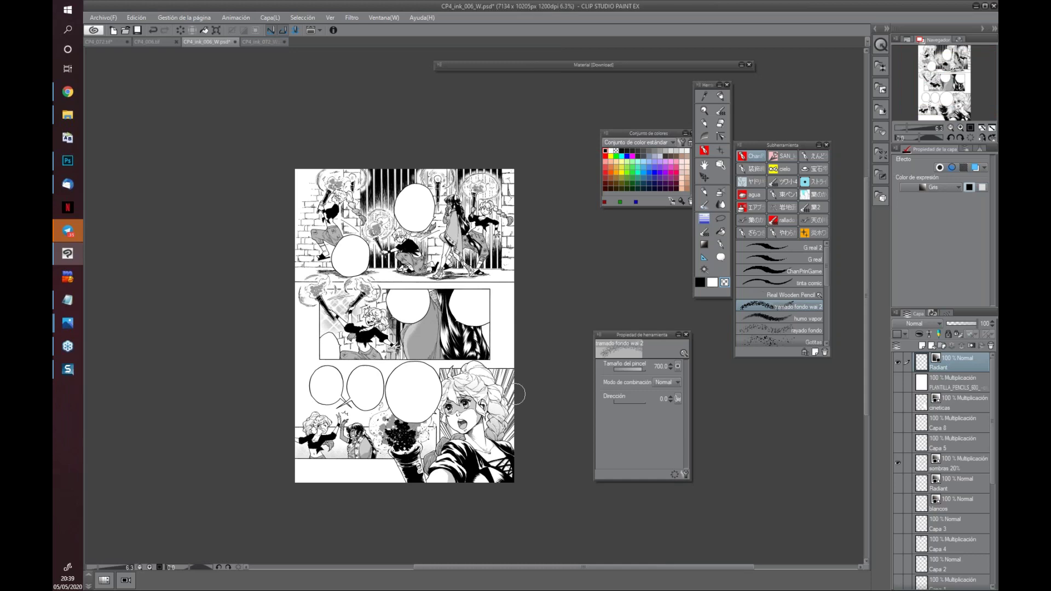
scroll(527, 387, "up", 2)
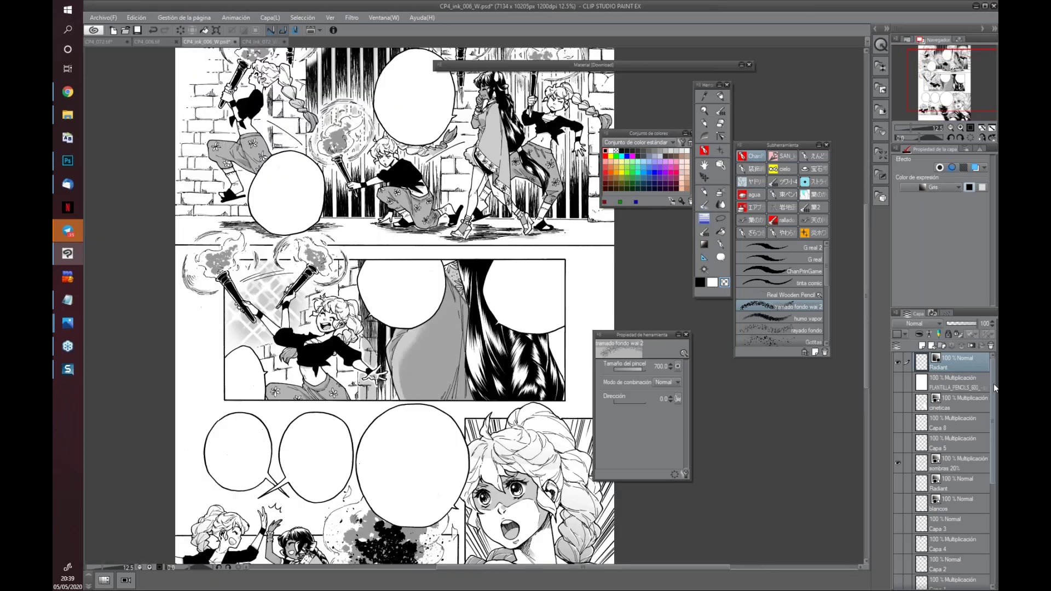
left_click_drag(993, 383, 991, 490)
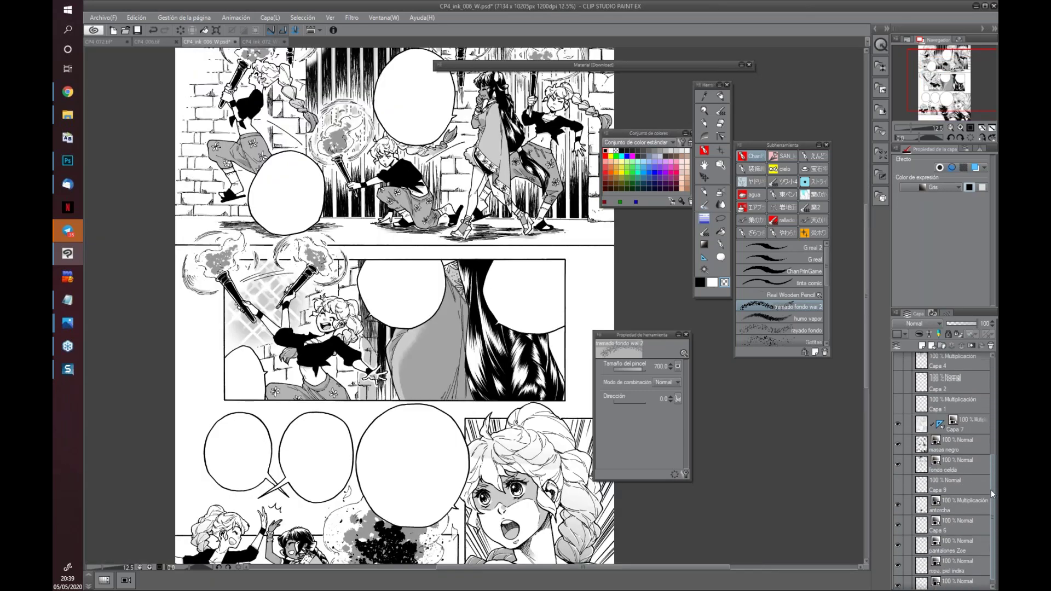
left_click_drag(641, 340, 701, 326)
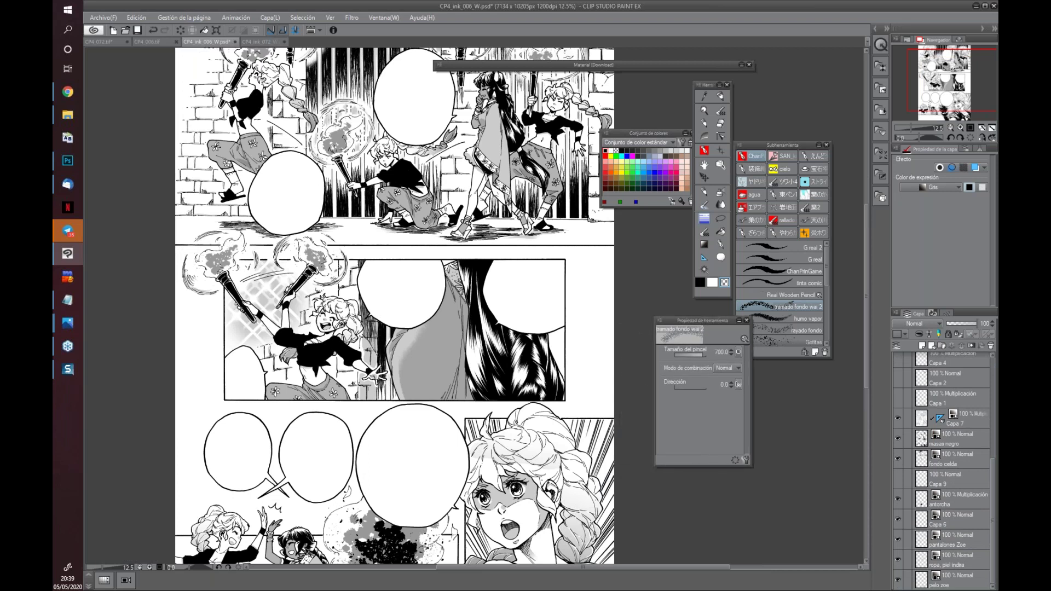
left_click_drag(654, 513, 635, 495)
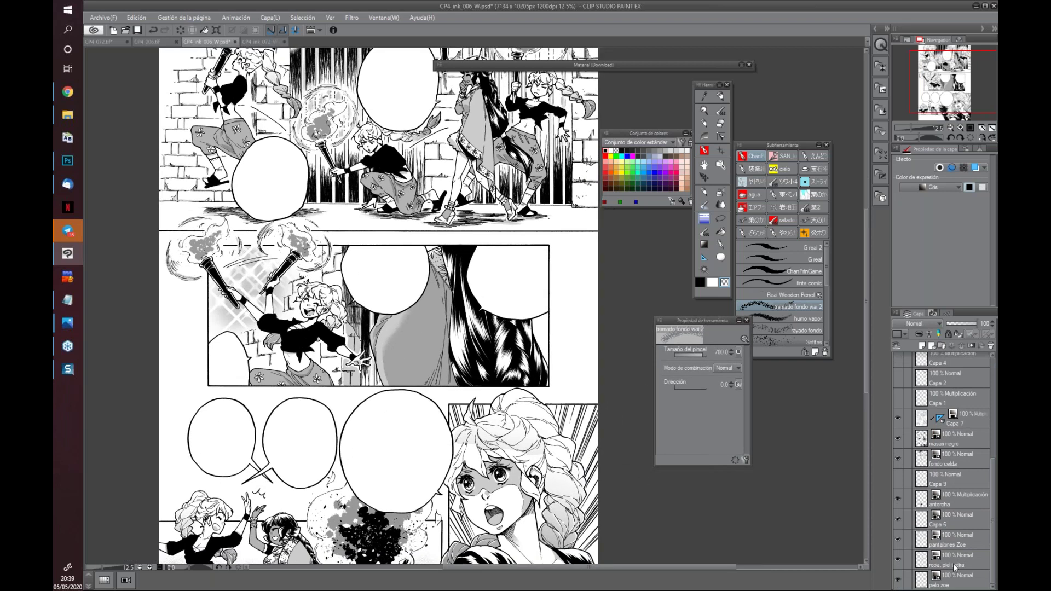
Compare 'ropa, piel indira' on and off, select that layer, and zoom to the tall girl's panel
left_click(898, 558)
left_click(898, 560)
left_click(898, 559)
left_click(898, 559)
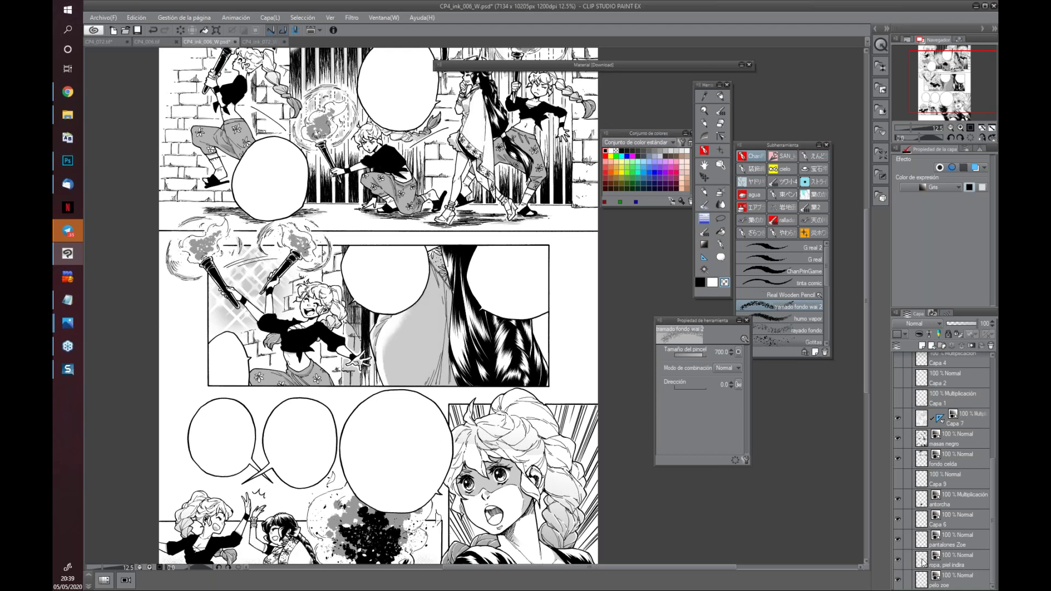
left_click(959, 563)
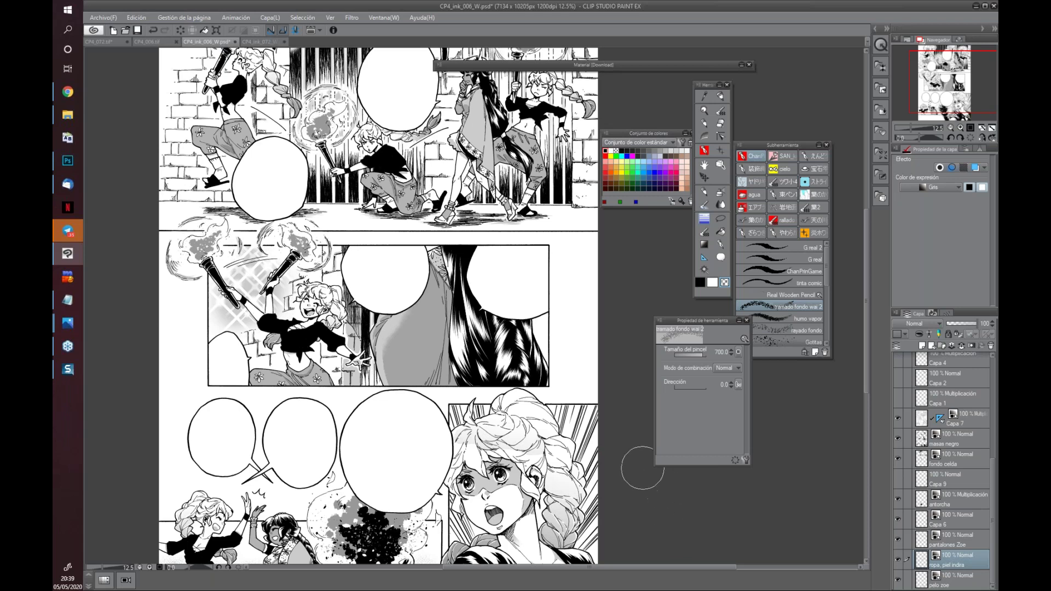
scroll(567, 411, "up", 2)
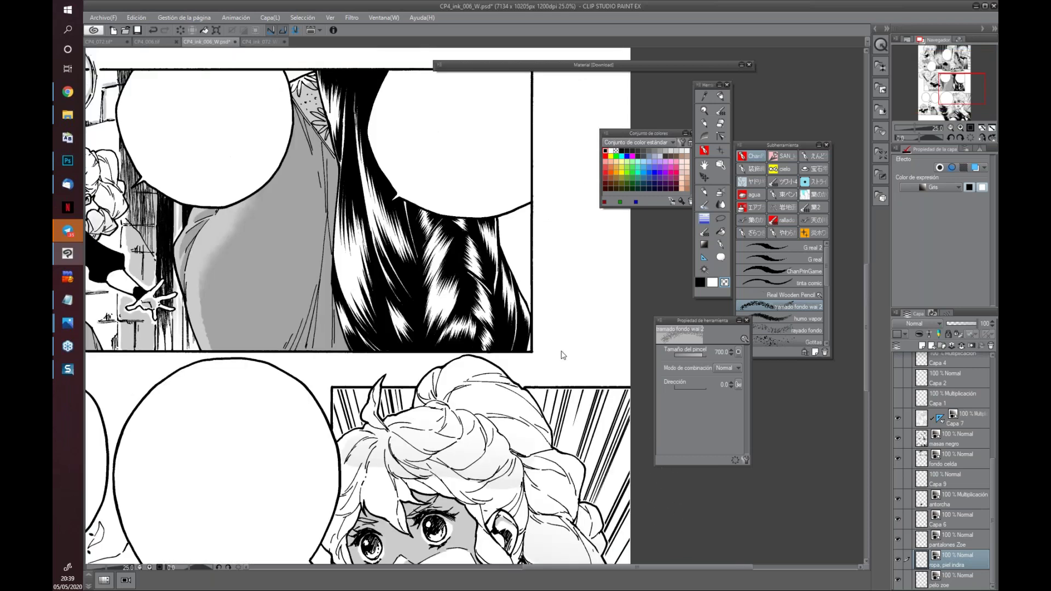
scroll(567, 411, "up", 2)
left_click_drag(194, 255, 410, 416)
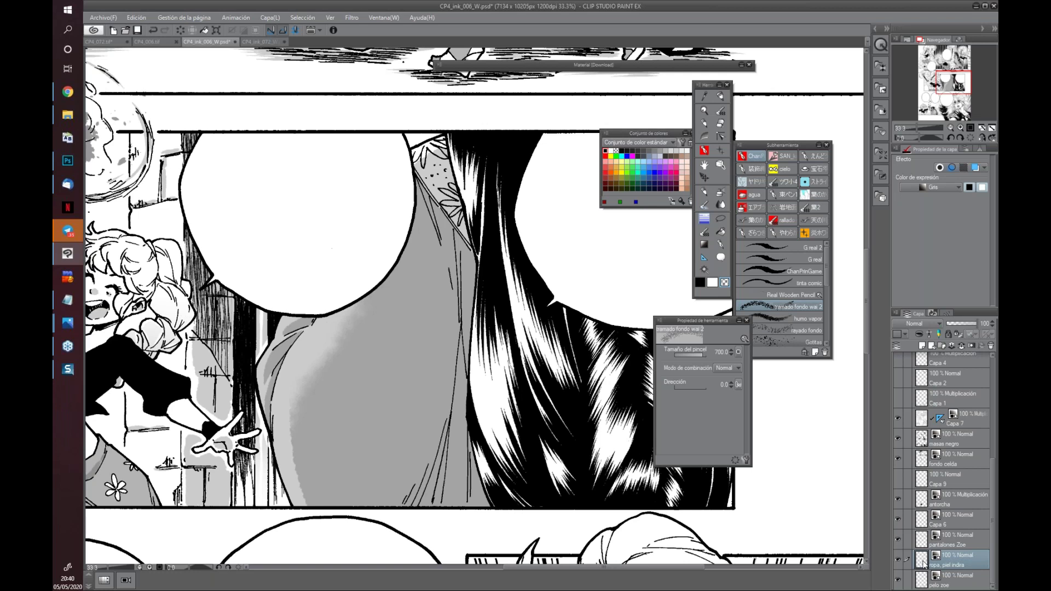
Select the painted area of 'ropa, piel indira' and centre the long-haired girl's panel
left_click(923, 564, "ctrl")
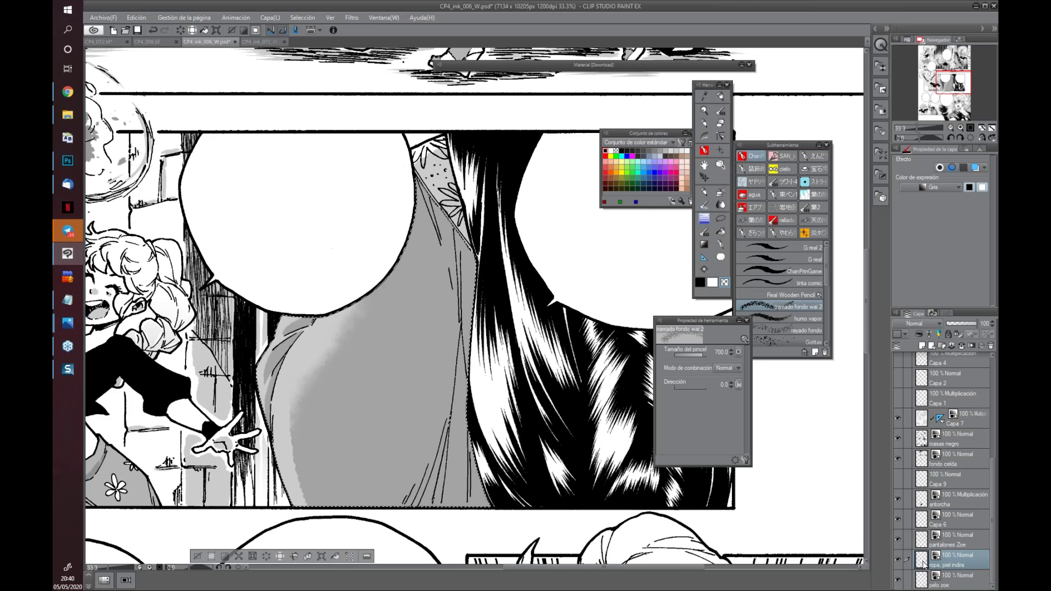
mouse_move(438, 55)
left_mouse_down()
mouse_move(437, 405)
mouse_move(236, 521)
mouse_move(226, 190)
mouse_move(371, 64)
mouse_move(403, 313)
left_mouse_up()
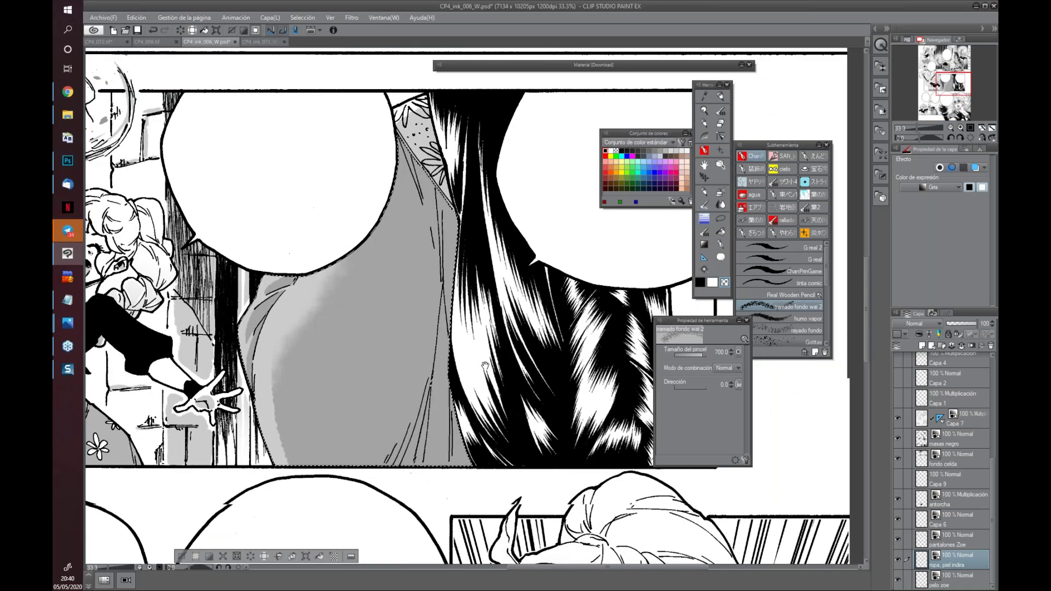
left_click_drag(403, 313, 233, 466)
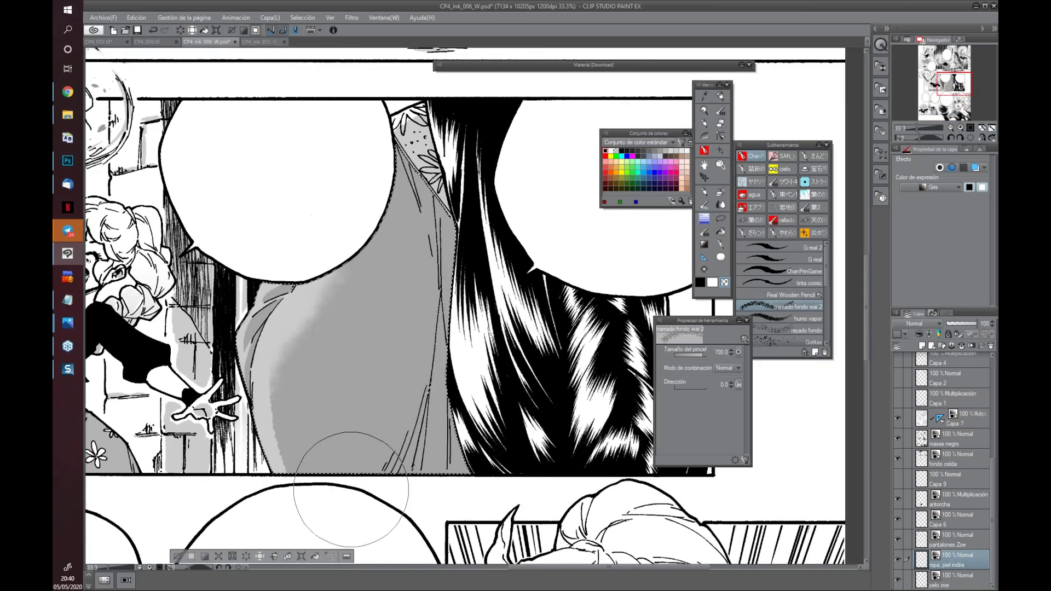
Create a new screentone for the dress selection, move its settings aside, and keep Círculo dots
left_click(330, 557)
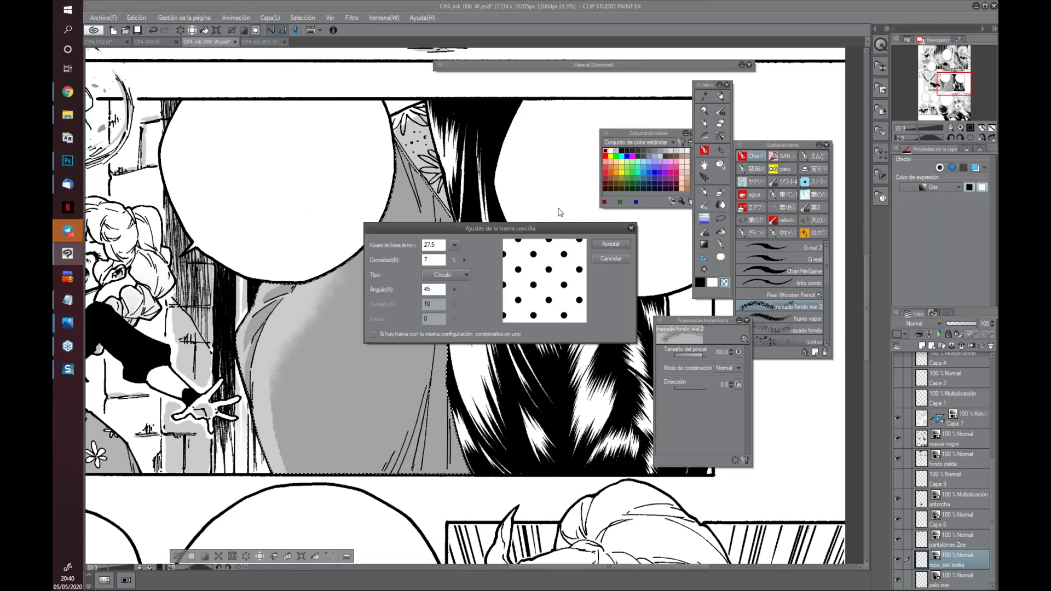
mouse_move(559, 227)
left_mouse_down()
mouse_move(534, 280)
mouse_move(587, 248)
left_mouse_up()
left_click_drag(589, 260, 565, 264)
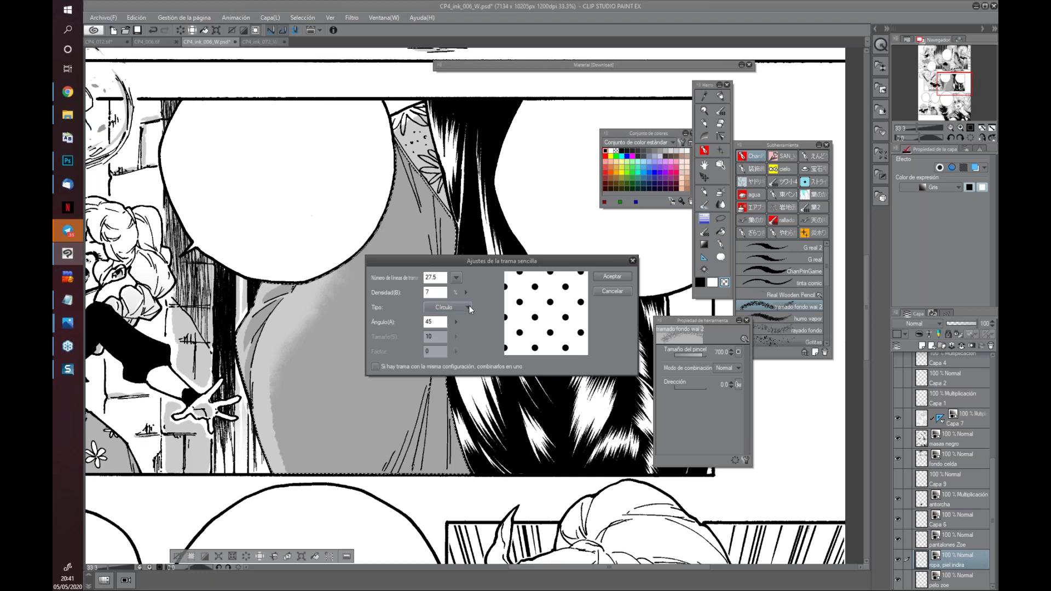
left_click(468, 307)
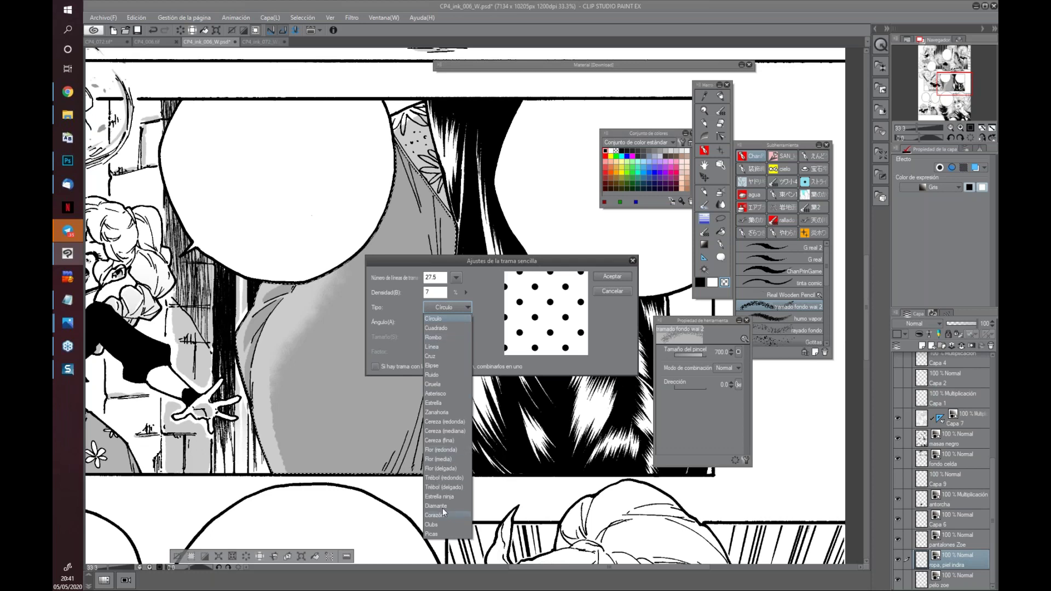
left_click(467, 307)
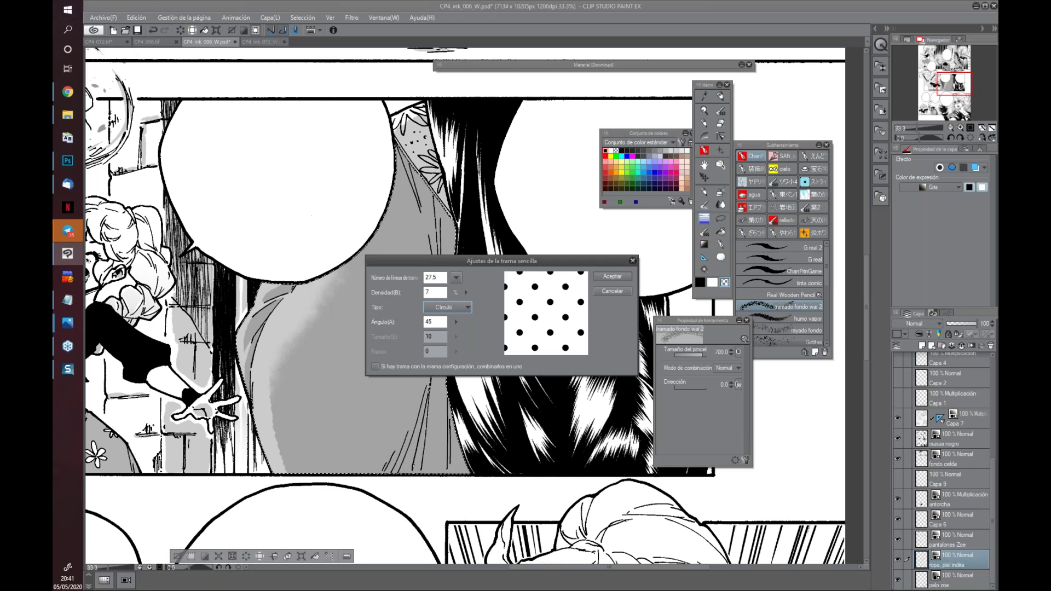
Set the screentone Densidad to 20 after trying several other values
left_click(465, 290)
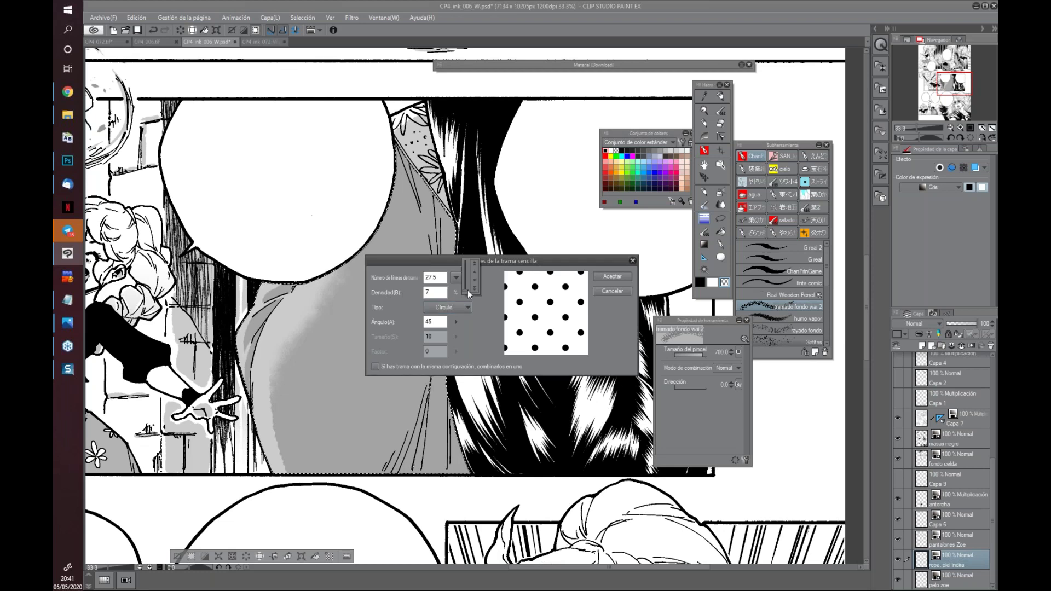
left_click_drag(465, 291, 465, 282)
type("30")
key("BackSpace")
key("BackSpace")
type("20")
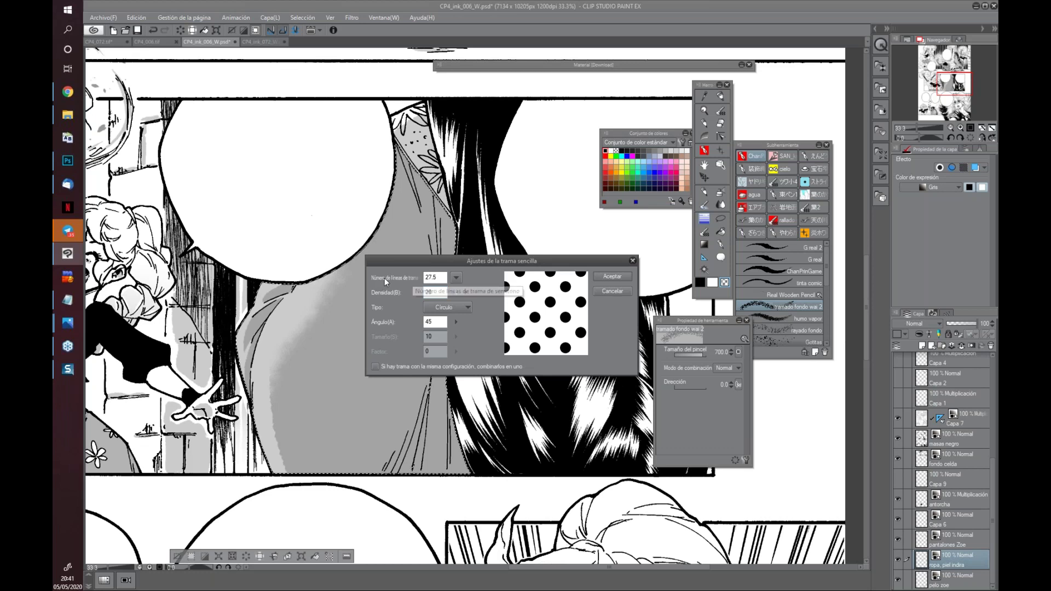
left_click(458, 279)
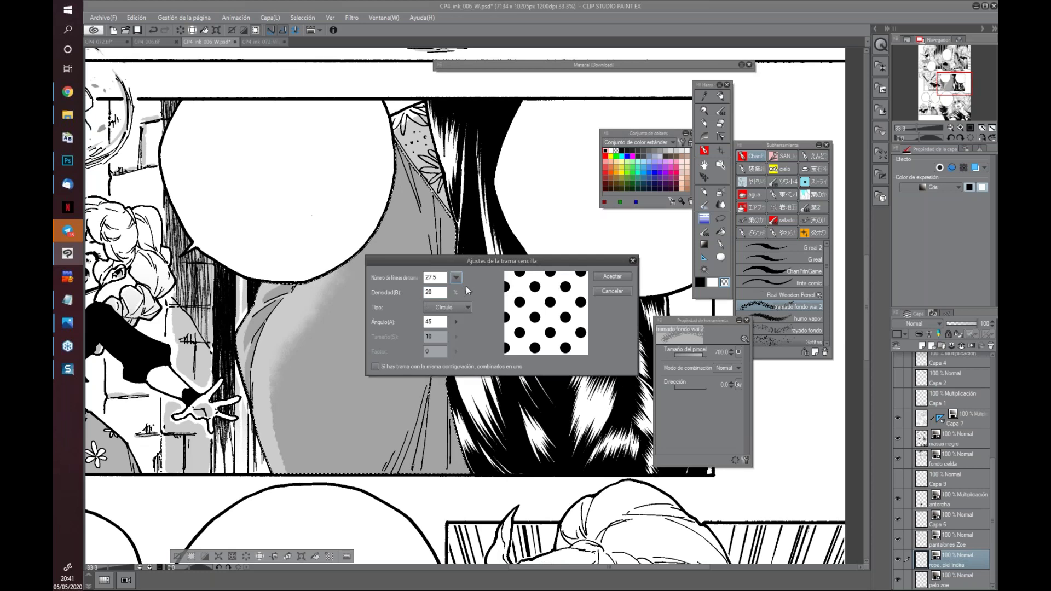
left_click_drag(467, 293, 468, 276)
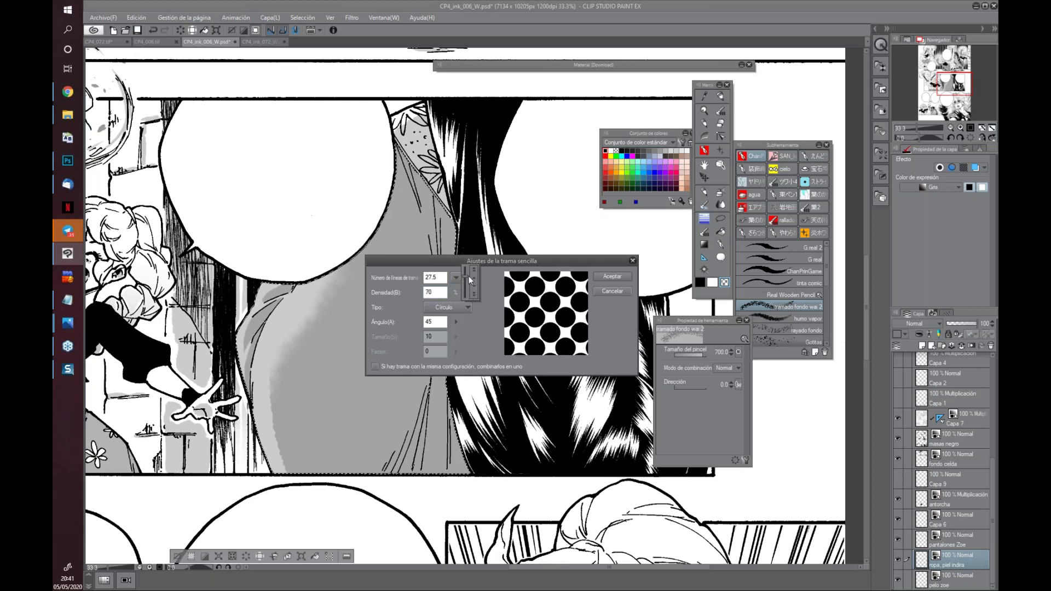
type("50")
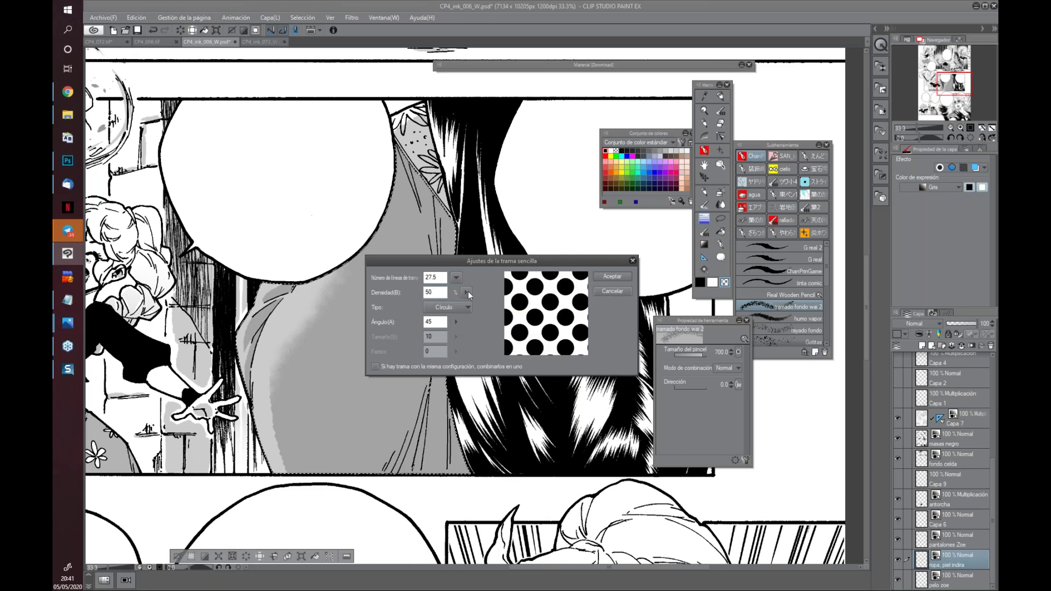
left_click_drag(466, 293, 471, 288)
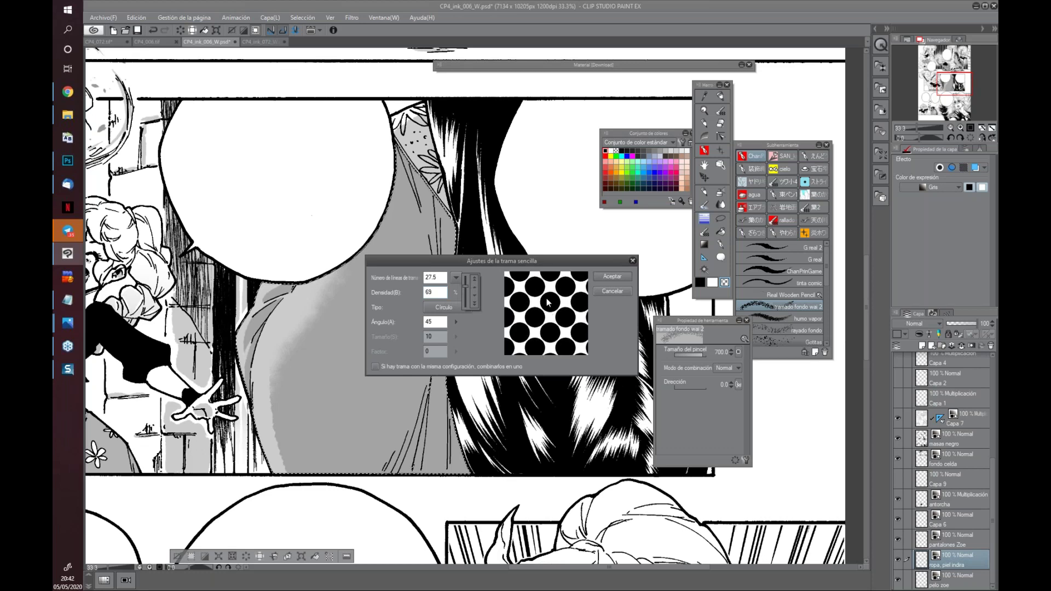
mouse_move(465, 285)
left_mouse_down()
mouse_move(471, 274)
mouse_move(464, 290)
left_mouse_up()
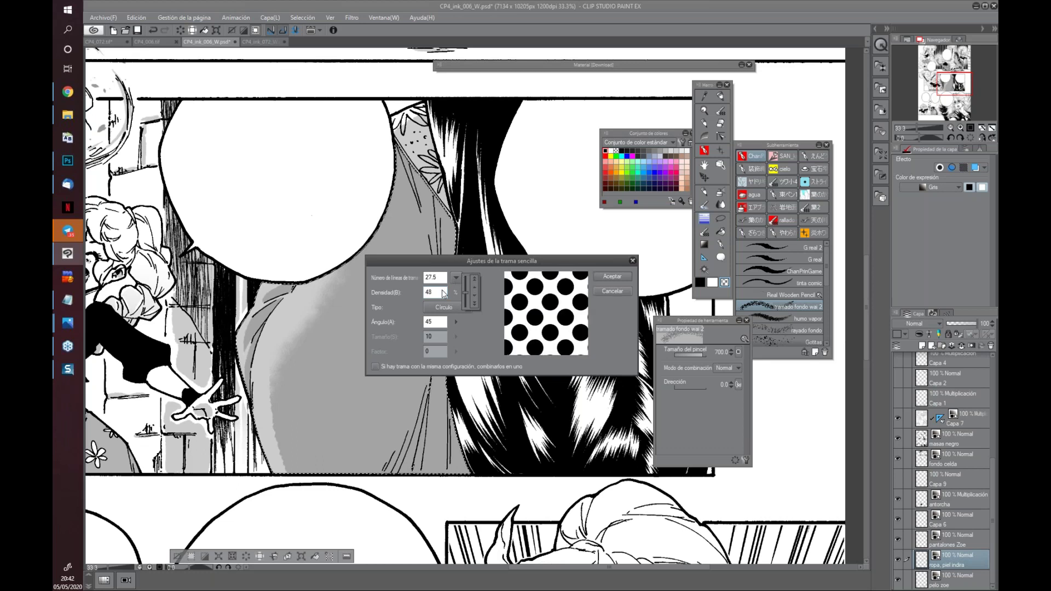
left_click(445, 293)
type("20")
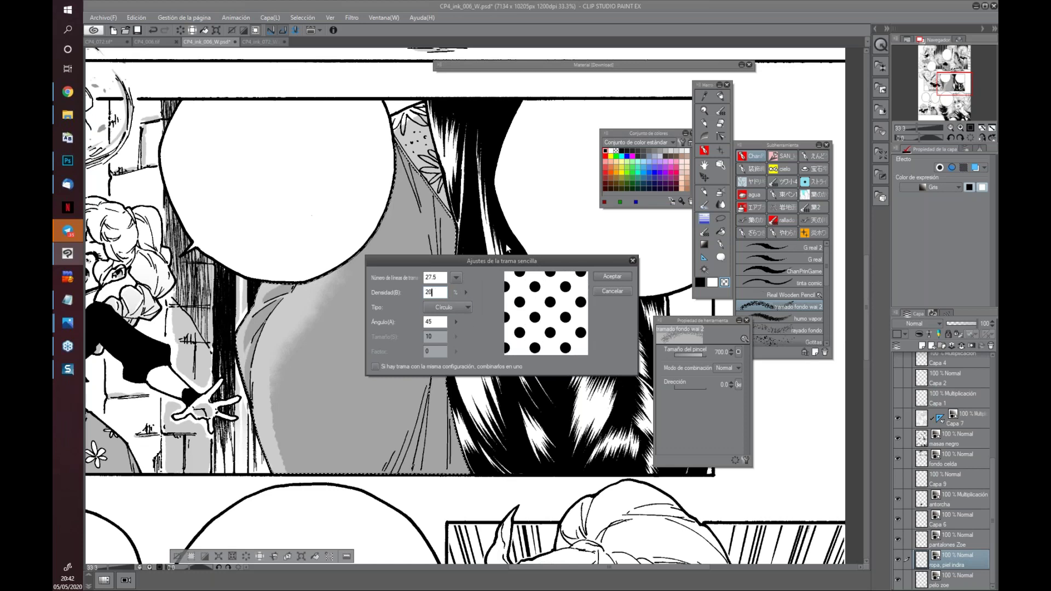
Choose 70.0 lines for the screentone and accept it onto the dress
left_click(457, 278)
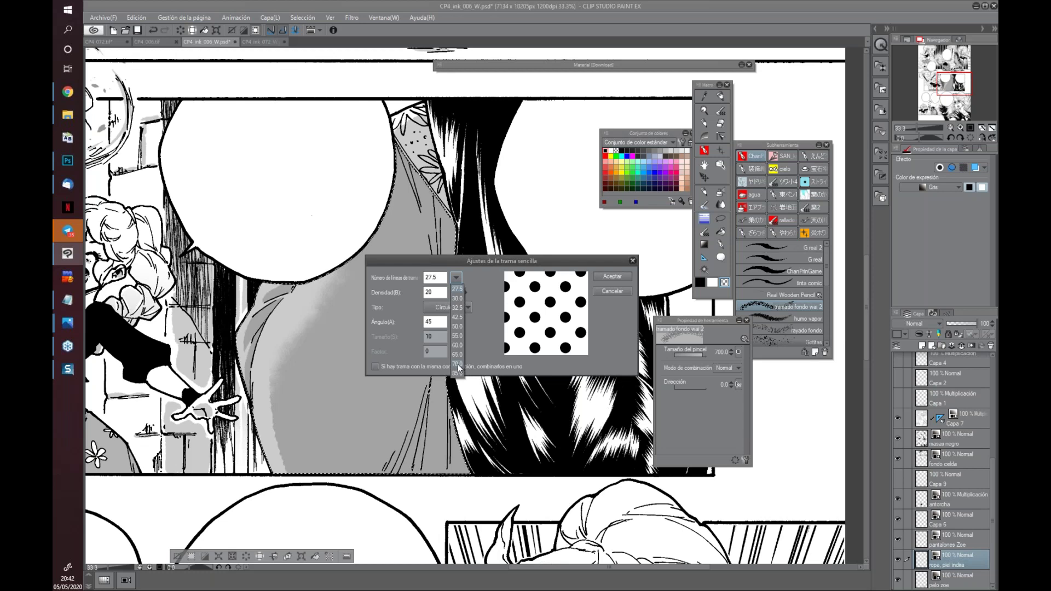
left_click(504, 307)
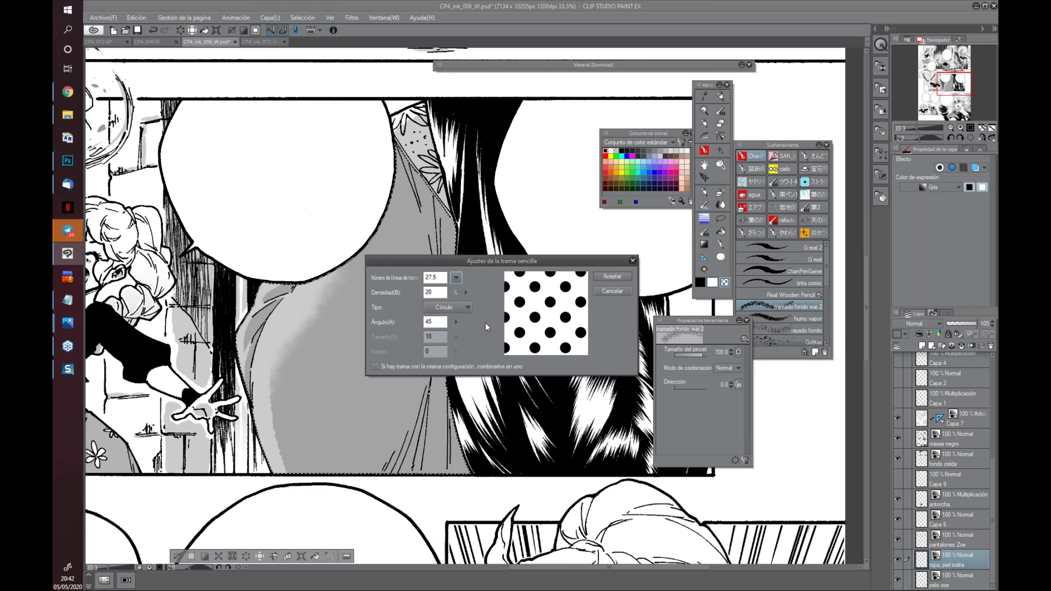
left_click(456, 278)
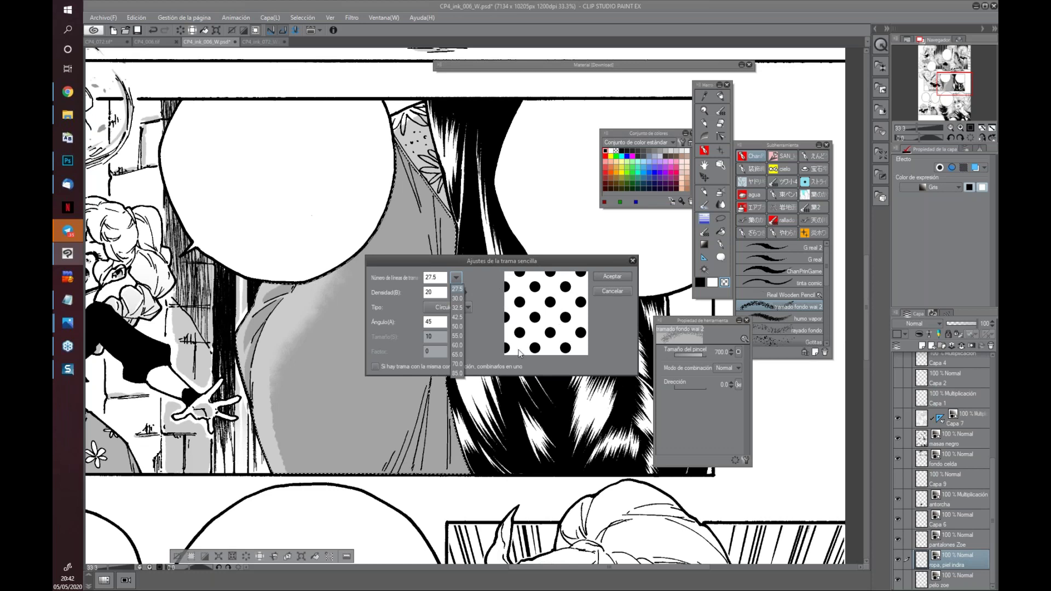
left_click(457, 364)
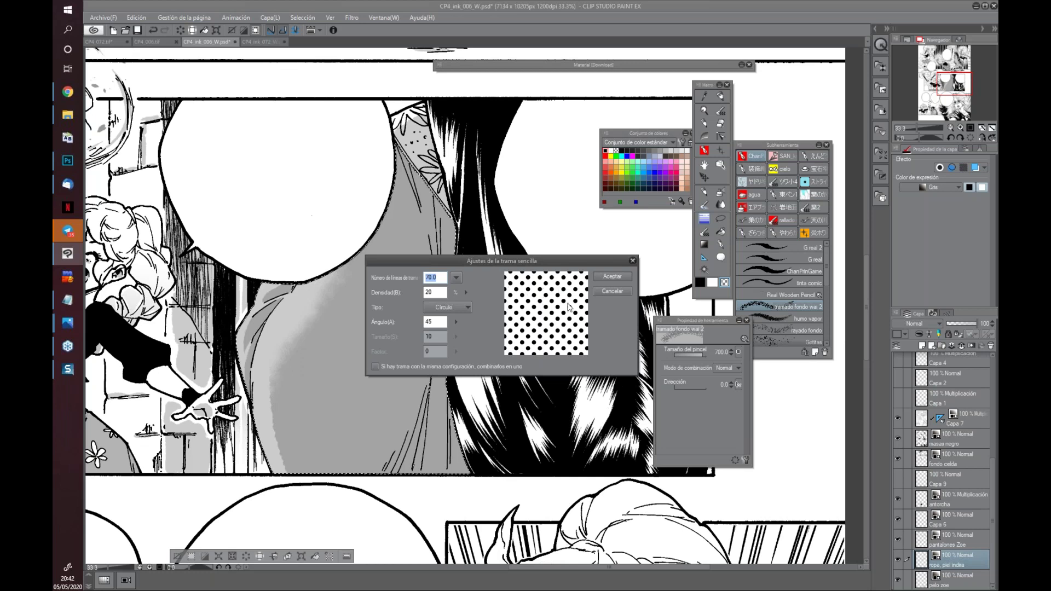
left_click(613, 276)
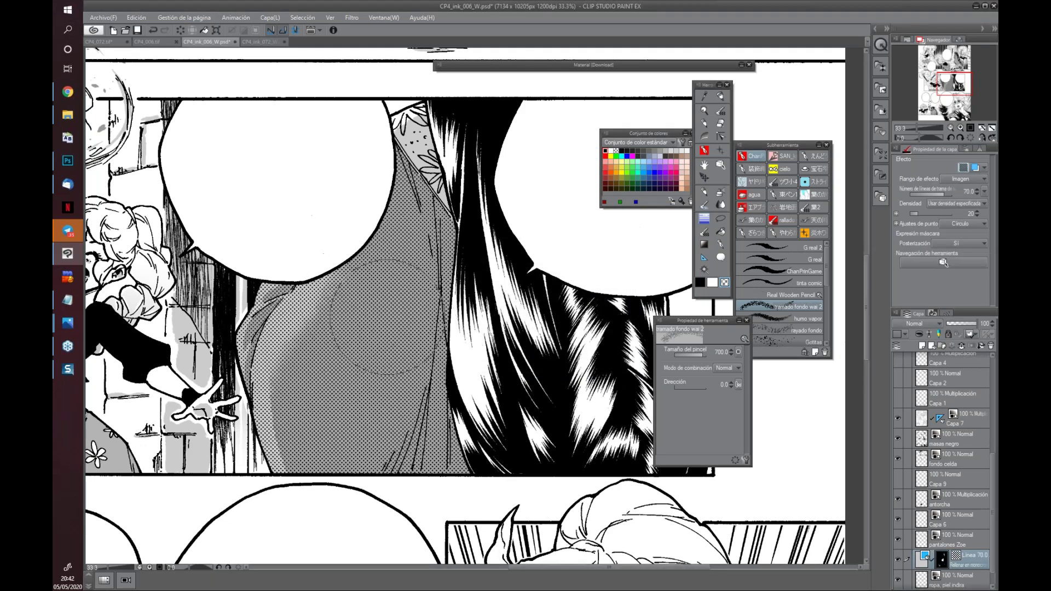
Toggle a layer off and on to compare the tone, then zoom back in on the dress
scroll(388, 327, "down", 1)
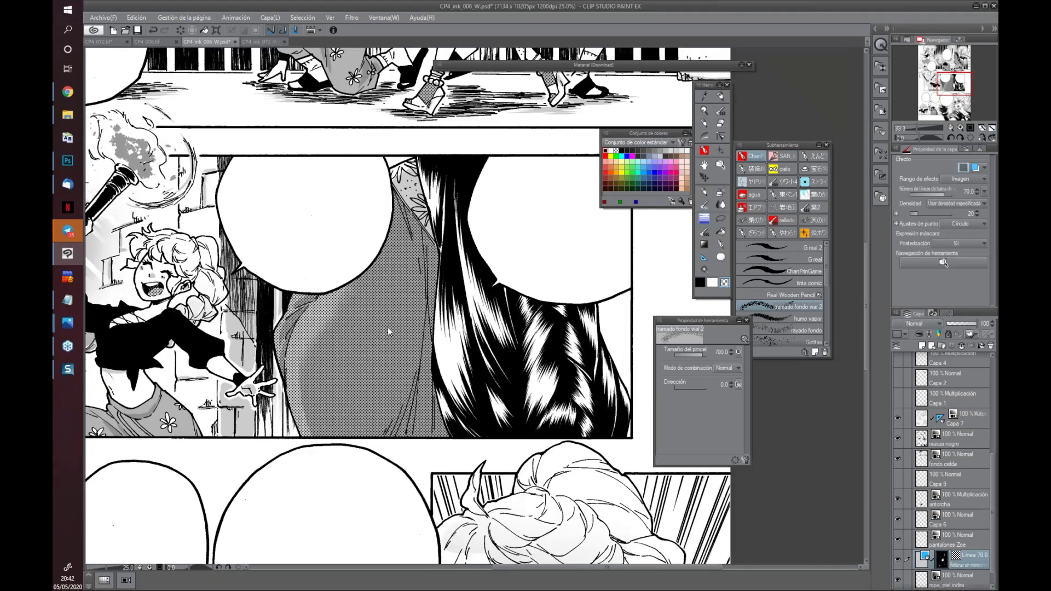
left_click(900, 583)
left_click(901, 583)
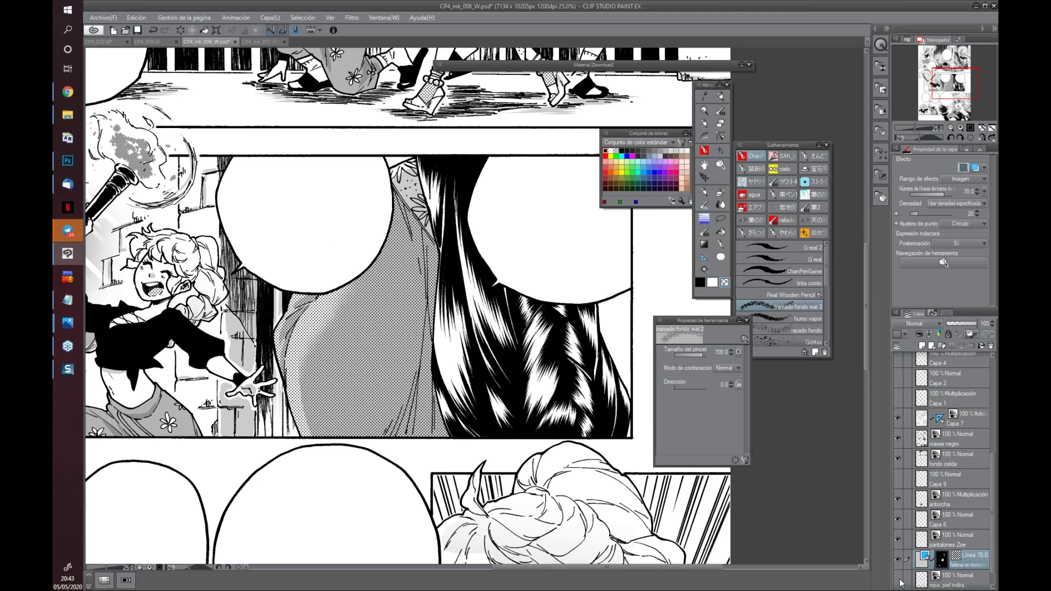
key("ctrl+plus")
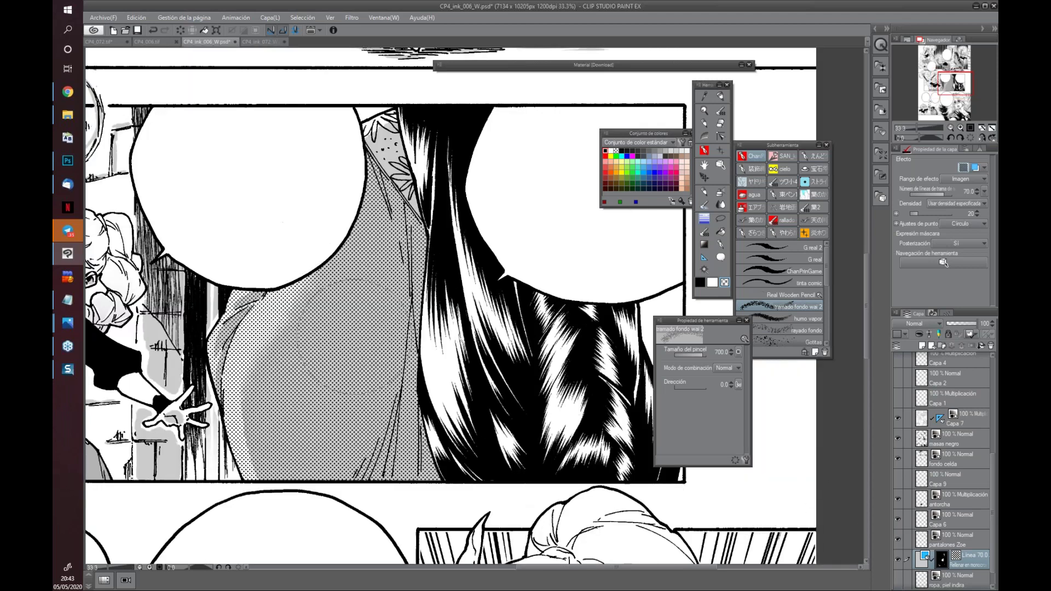
Hide the Línea 70.0 tone, show and select 'ropa, piel indira', and select its contents
left_click(898, 561)
scroll(906, 572, "down", 1)
left_click(897, 559)
left_click(923, 565)
left_click(922, 564, "ctrl")
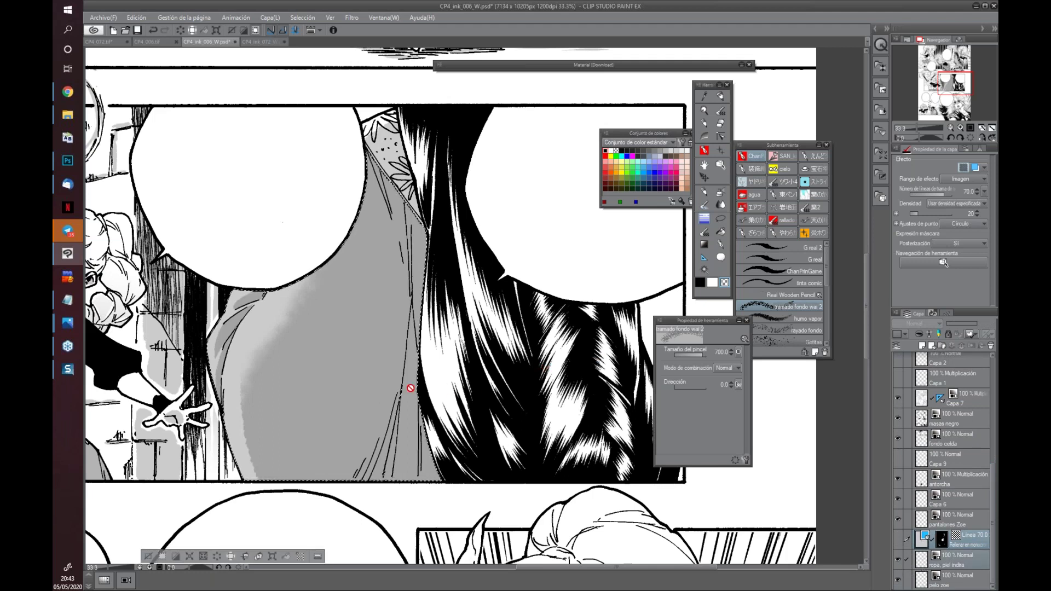
left_click(301, 557)
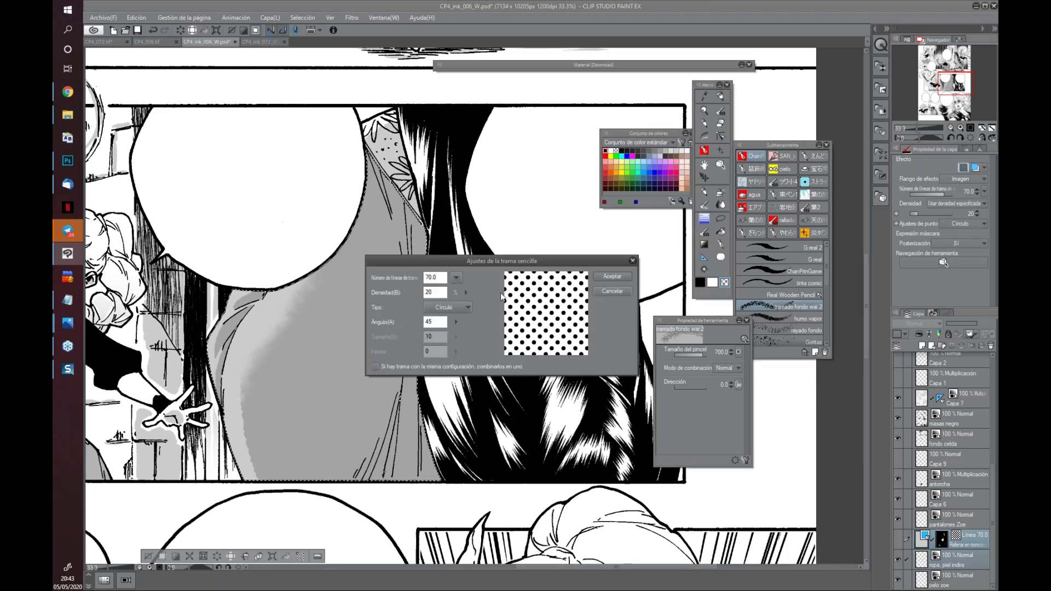
left_click(456, 278)
left_click(468, 307)
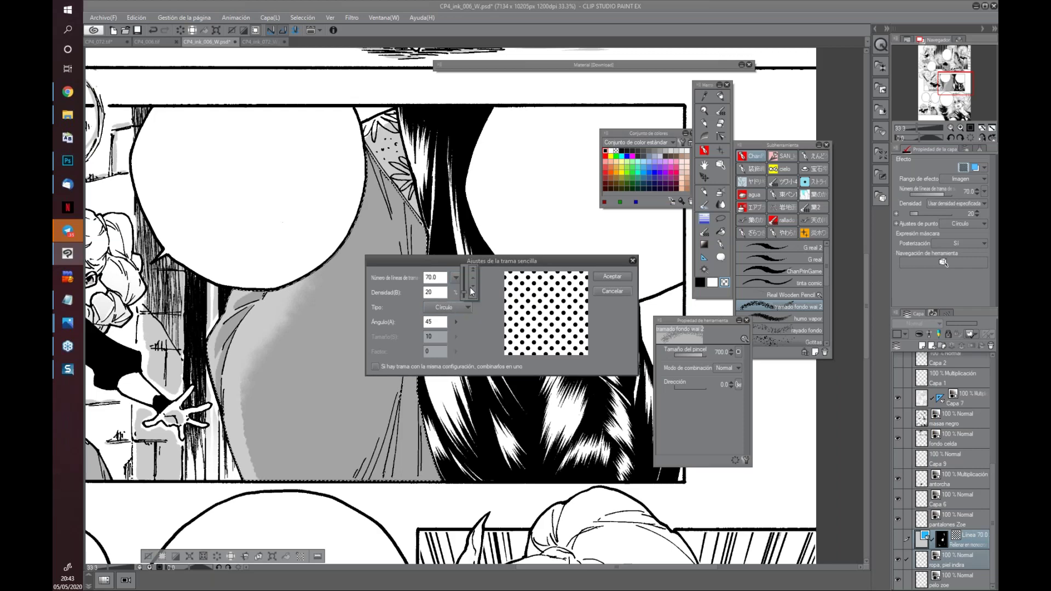
left_click_drag(464, 291, 468, 276)
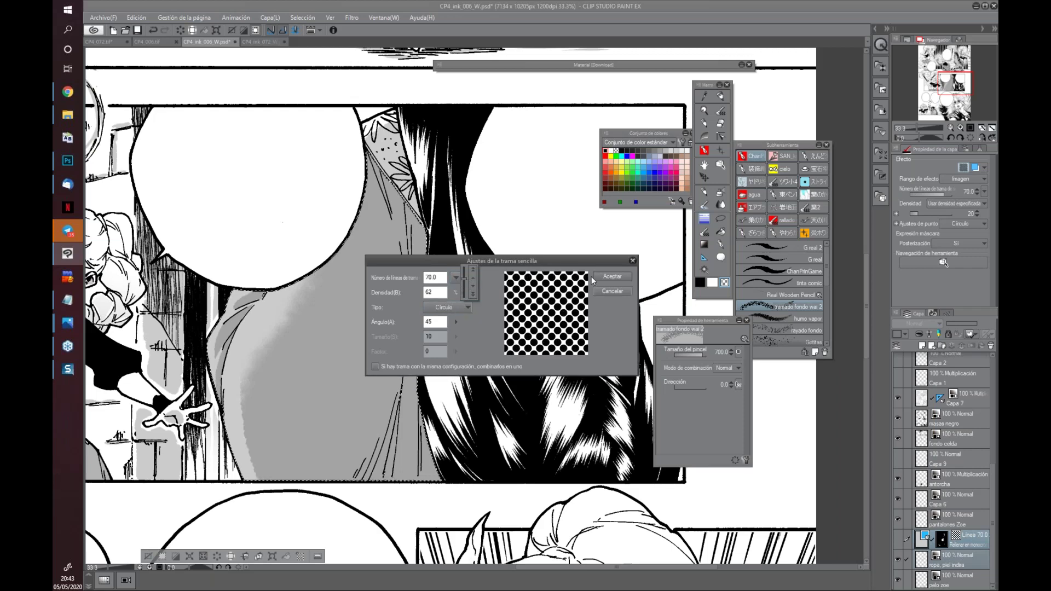
left_click(614, 279)
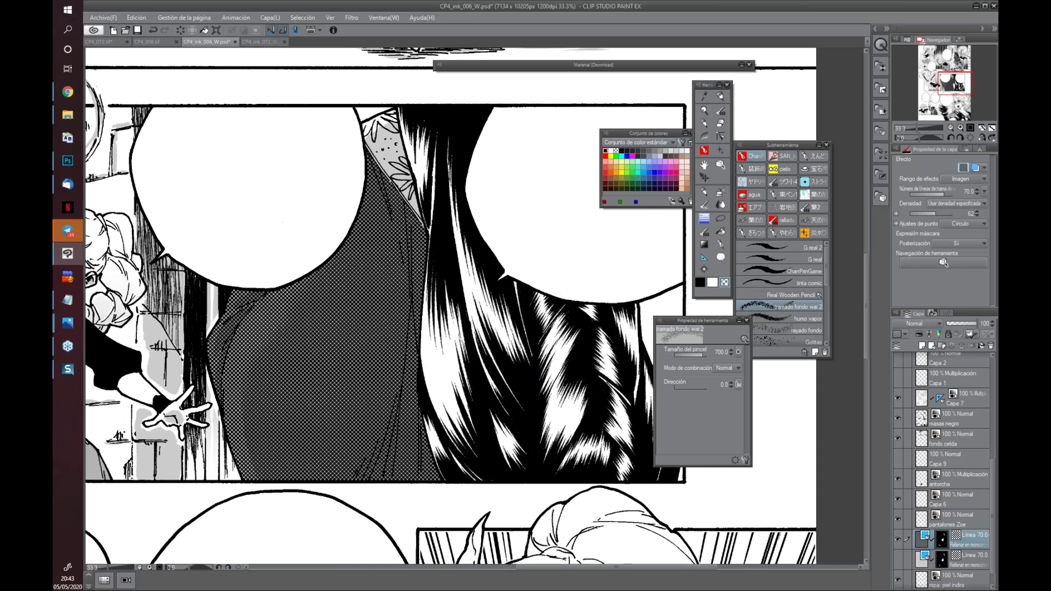
key("Delete")
left_click(923, 564)
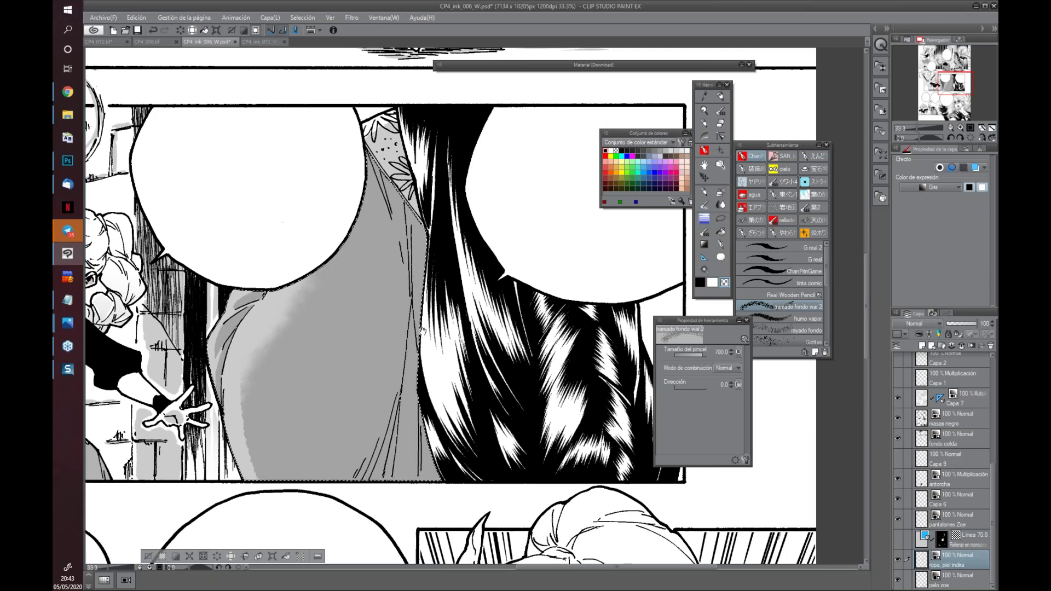
Try a lighter 55-line dot screentone on the garment, then undo it
left_click_drag(432, 328, 501, 339)
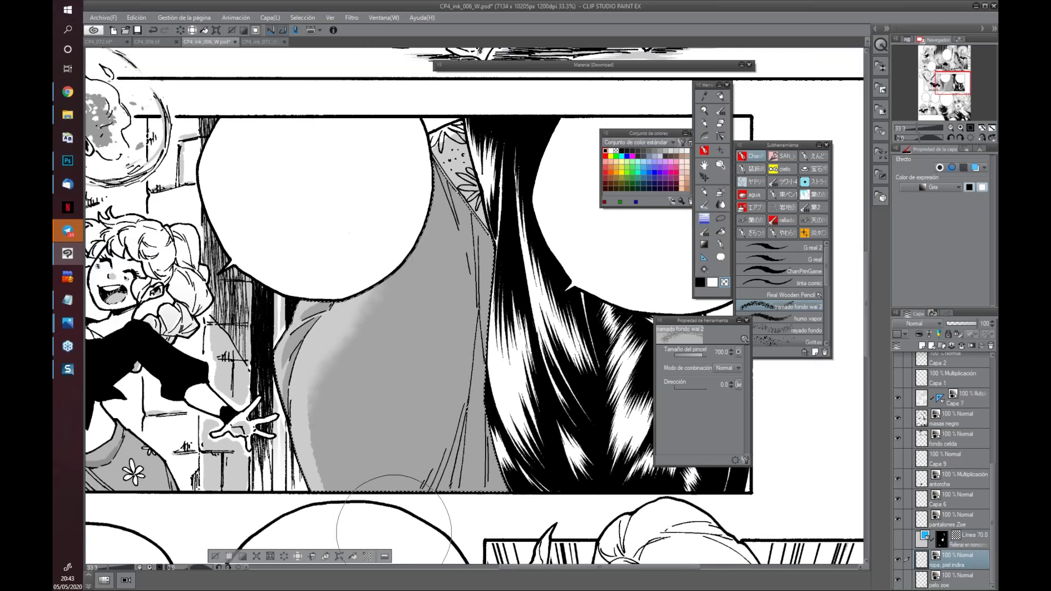
left_click(368, 556)
left_click(456, 278)
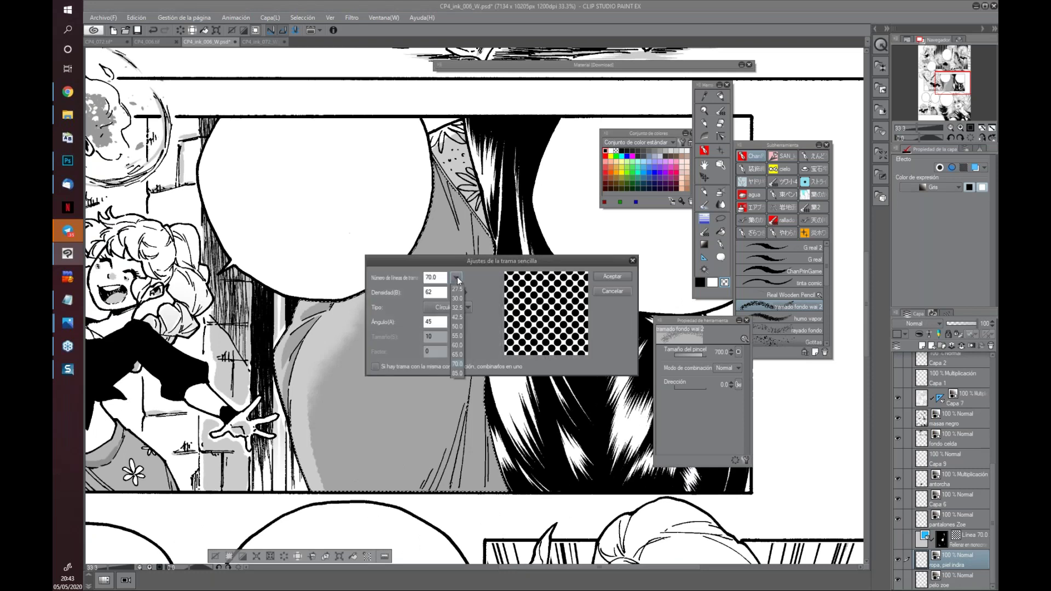
left_click(458, 335)
left_click_drag(465, 291, 468, 304)
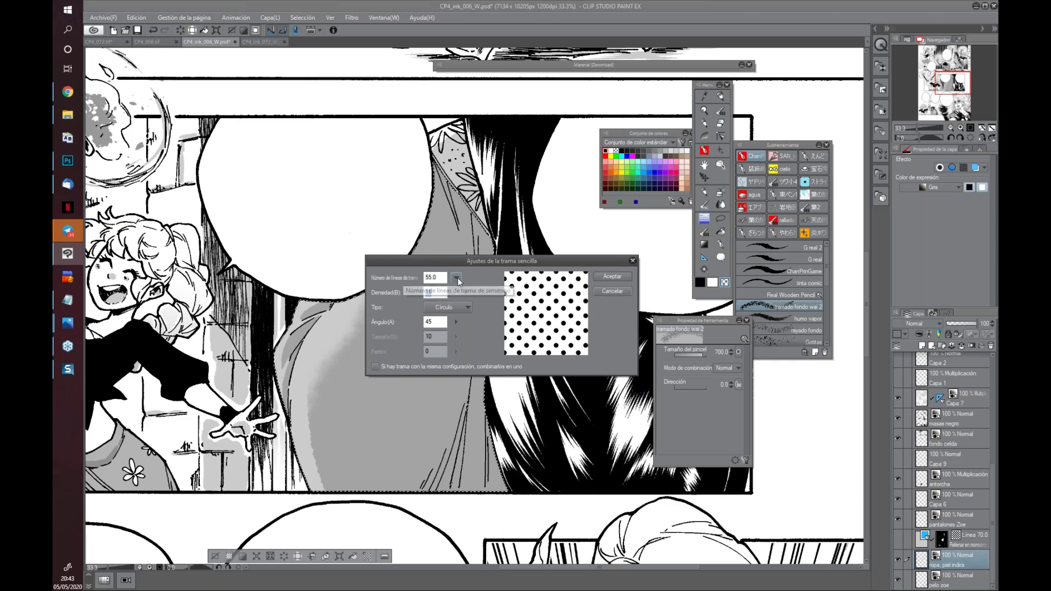
left_click(611, 276)
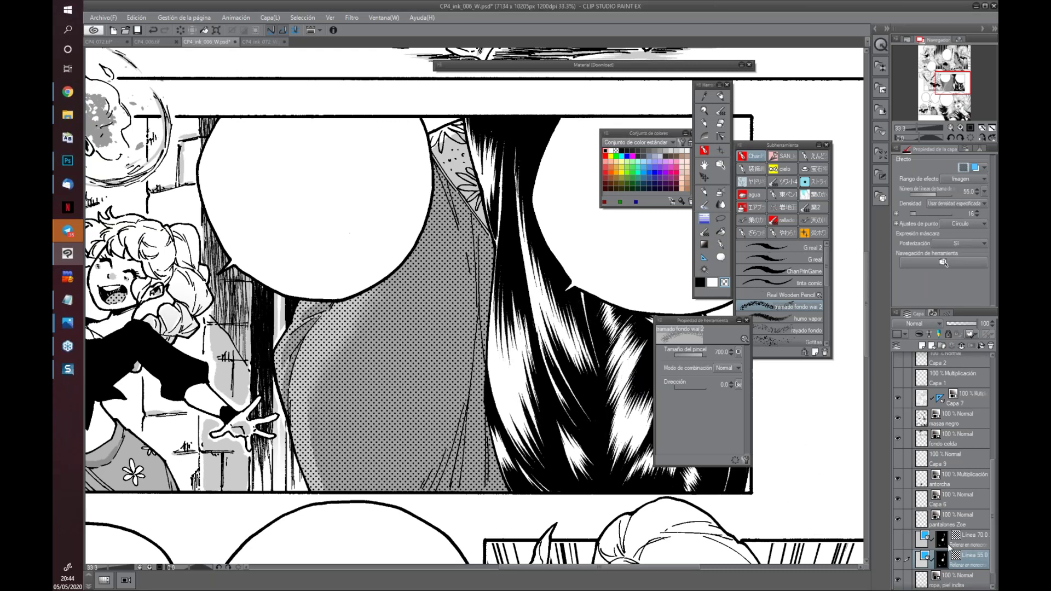
key("ctrl+z")
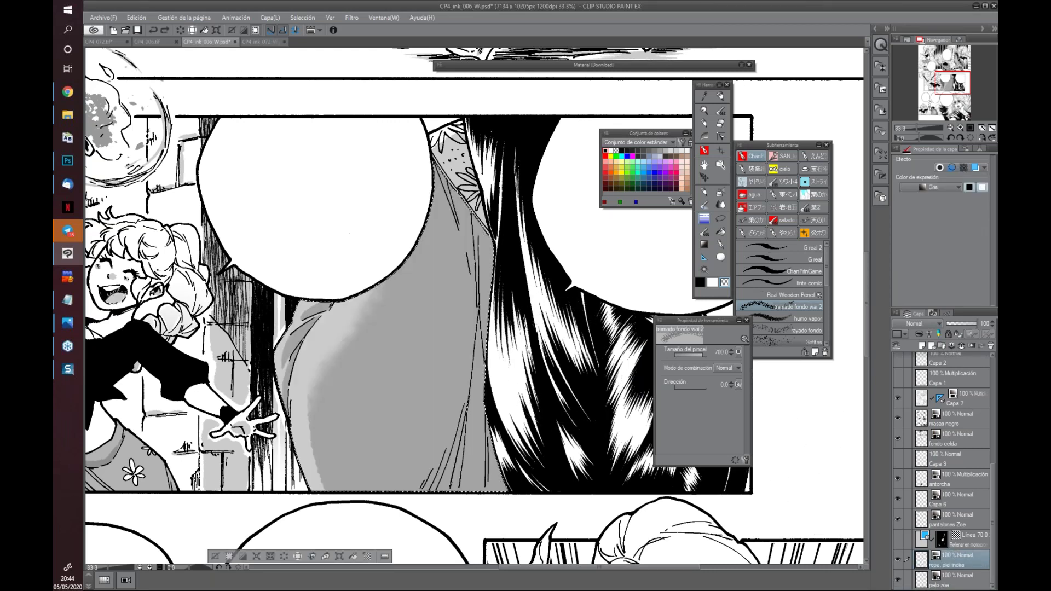
Apply a 27.5-line dot tone at density 8 to the dress, then zoom to check the page
left_click(367, 556)
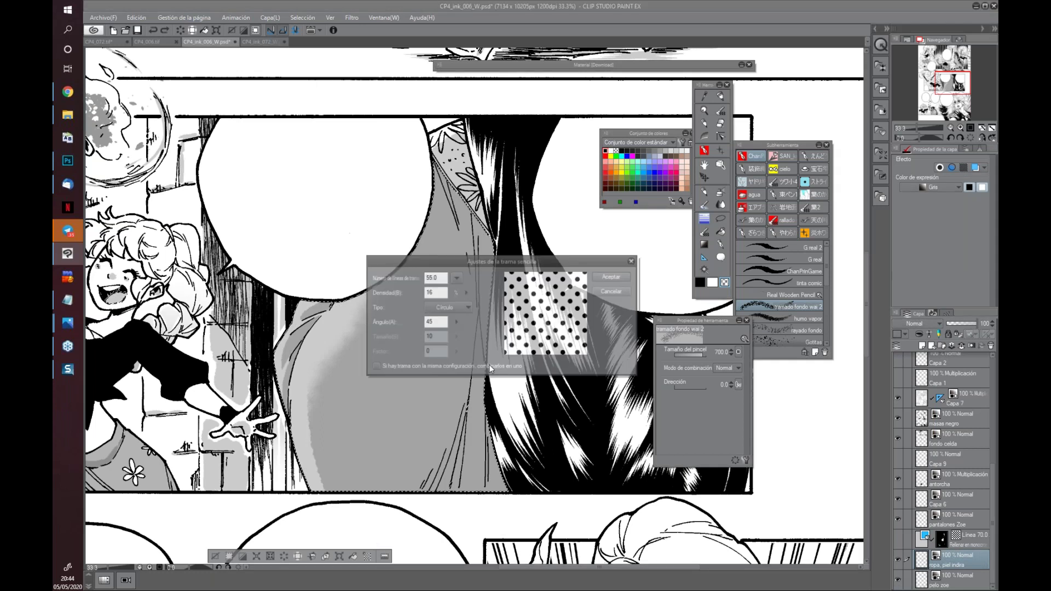
left_click_drag(465, 292, 464, 298)
left_click(455, 277)
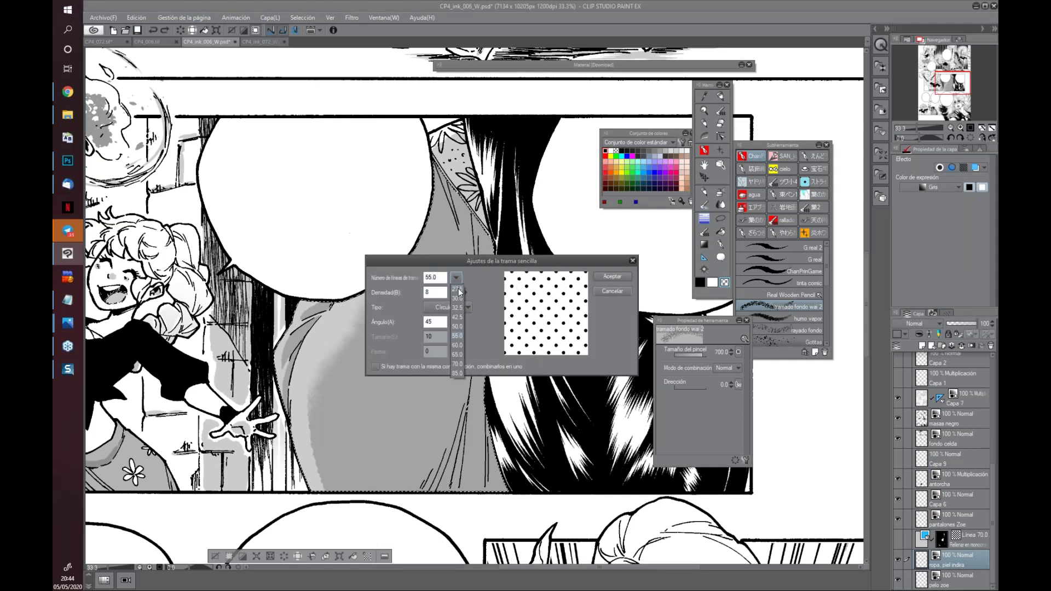
left_click(616, 281)
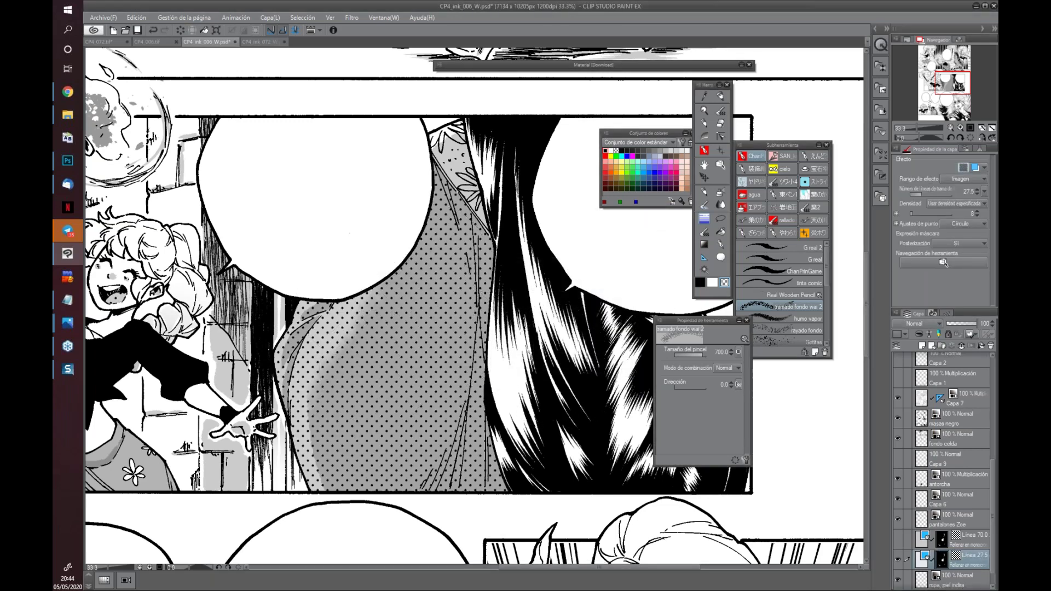
scroll(558, 374, "down", 1)
scroll(561, 364, "down", 2)
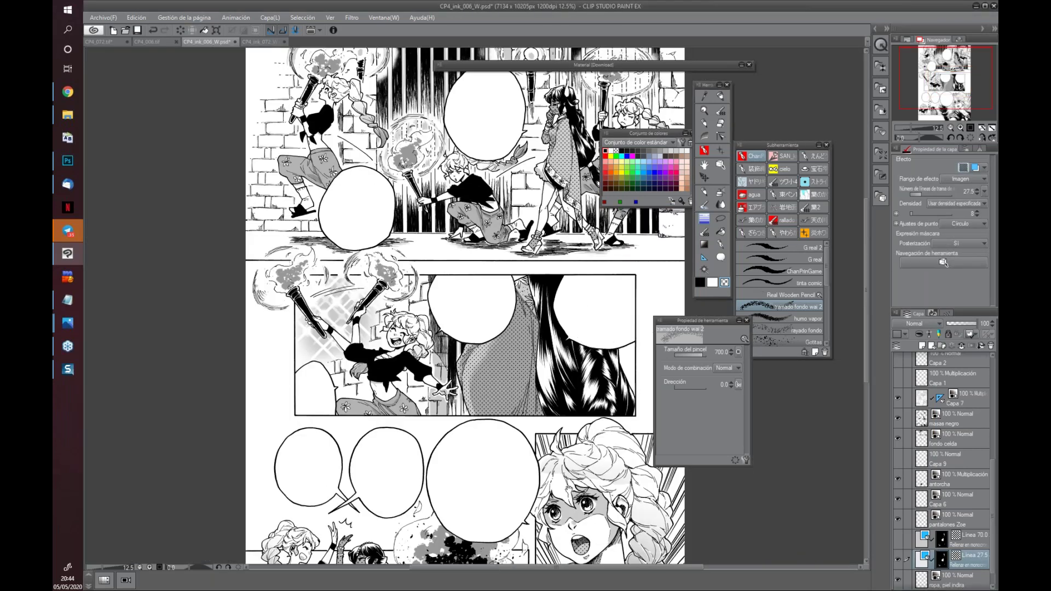
scroll(569, 487, "up", 2)
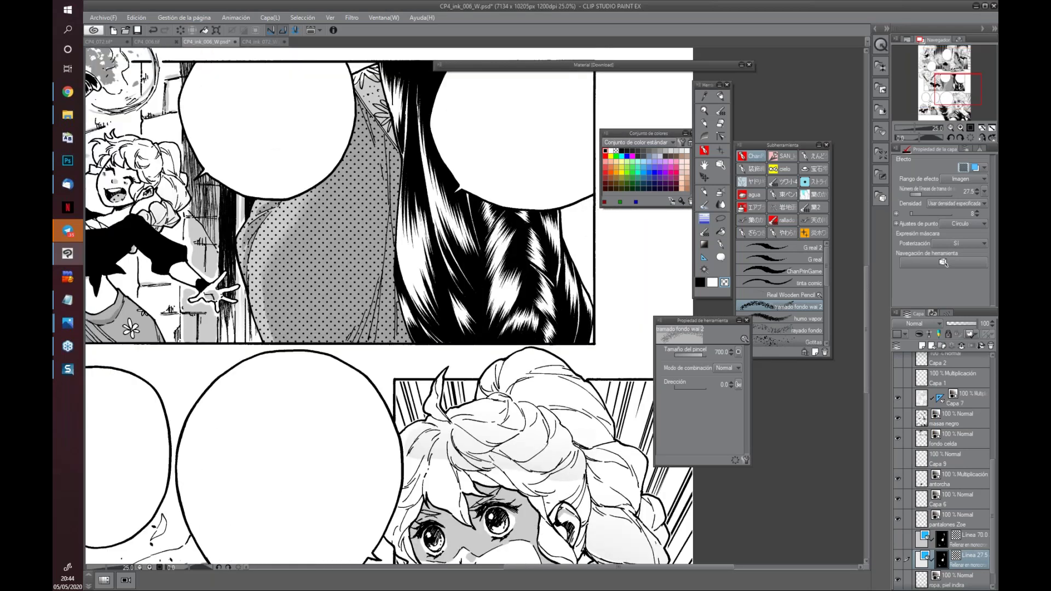
scroll(523, 432, "up", 1)
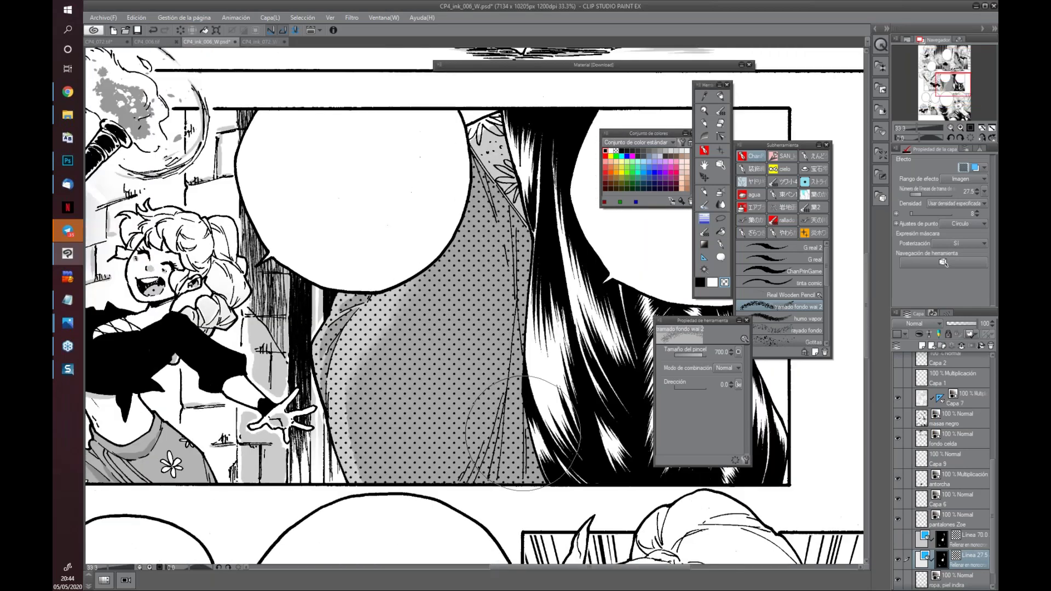
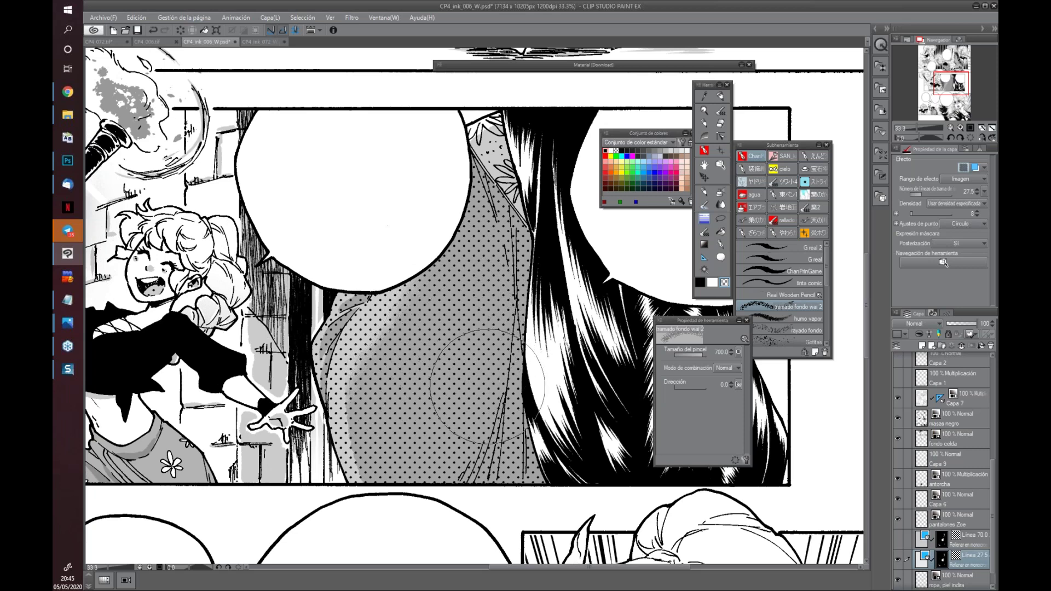
Switch to the CP4_006.tif page and bring the middle-panel torso close-up into view
scroll(499, 432, "down", 1)
scroll(499, 432, "down", 2)
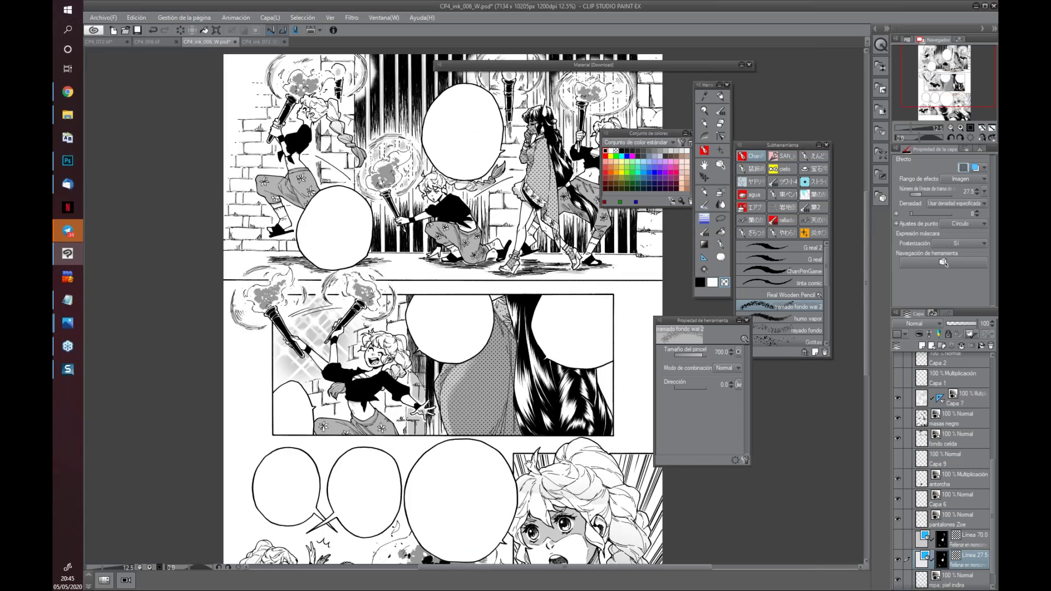
left_click_drag(523, 443, 517, 466)
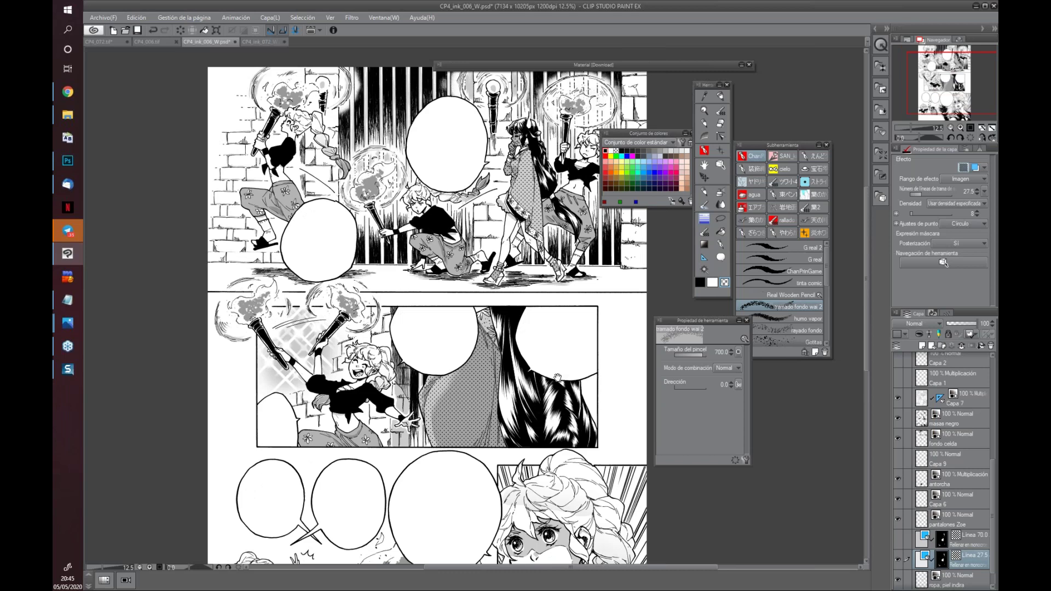
left_click(156, 41)
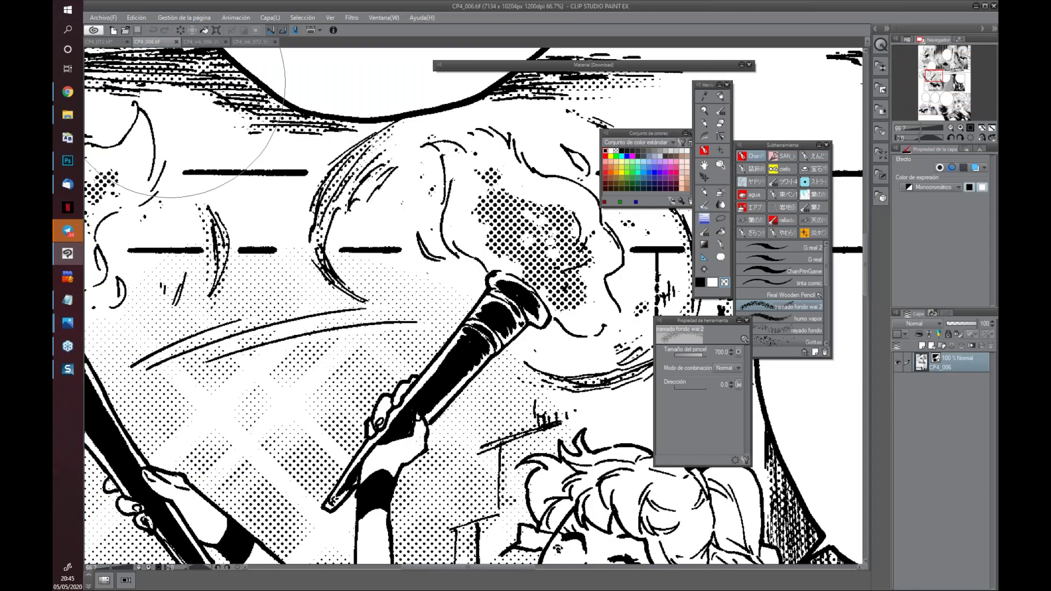
scroll(473, 307, "down", 1)
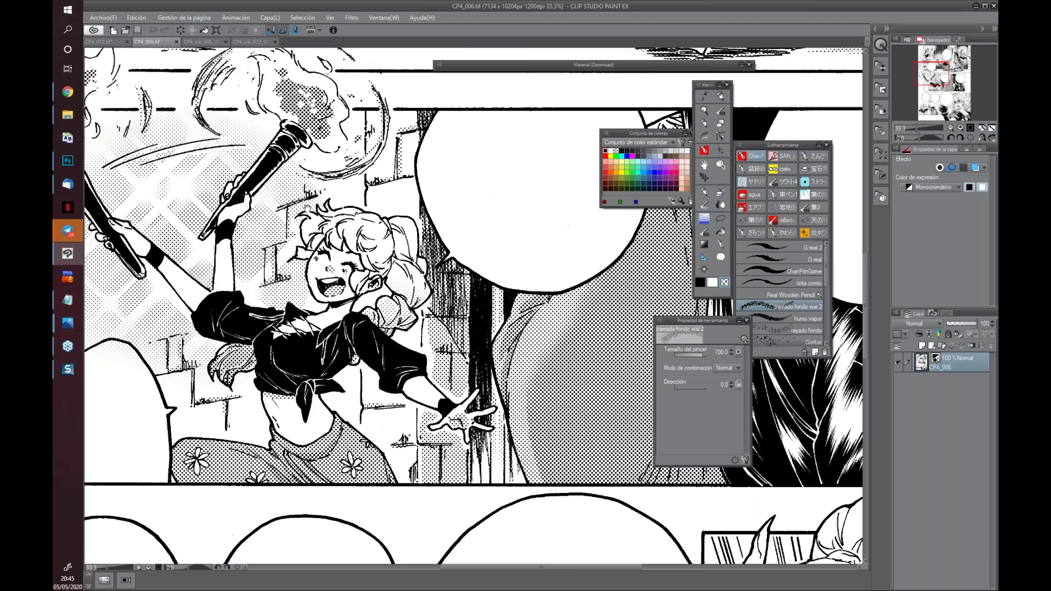
mouse_move(541, 389)
left_mouse_down()
mouse_move(484, 363)
mouse_move(350, 355)
left_mouse_up()
scroll(443, 356, "up", 1)
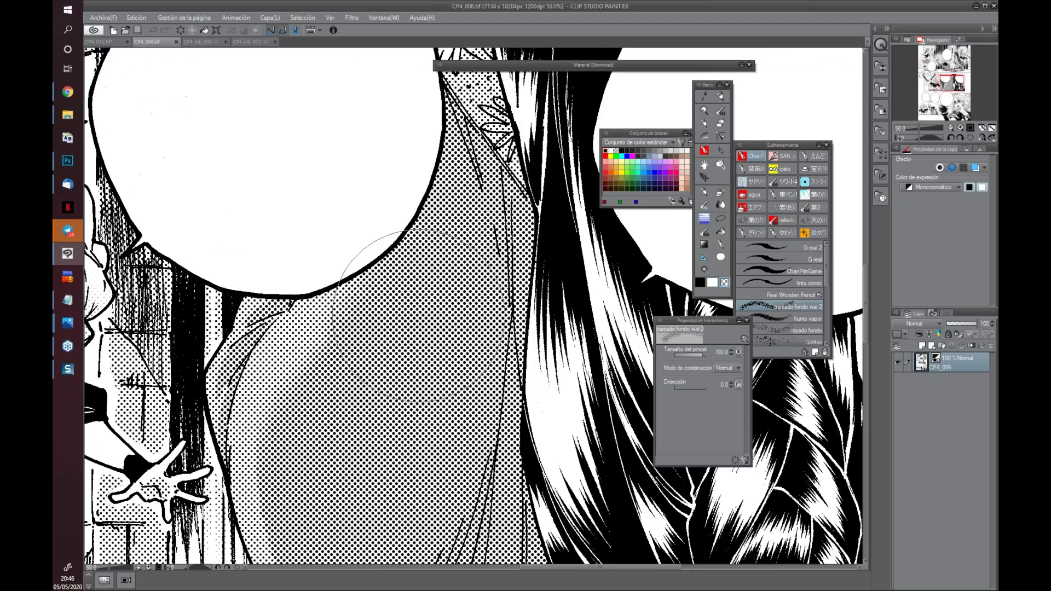
left_click_drag(443, 356, 444, 322)
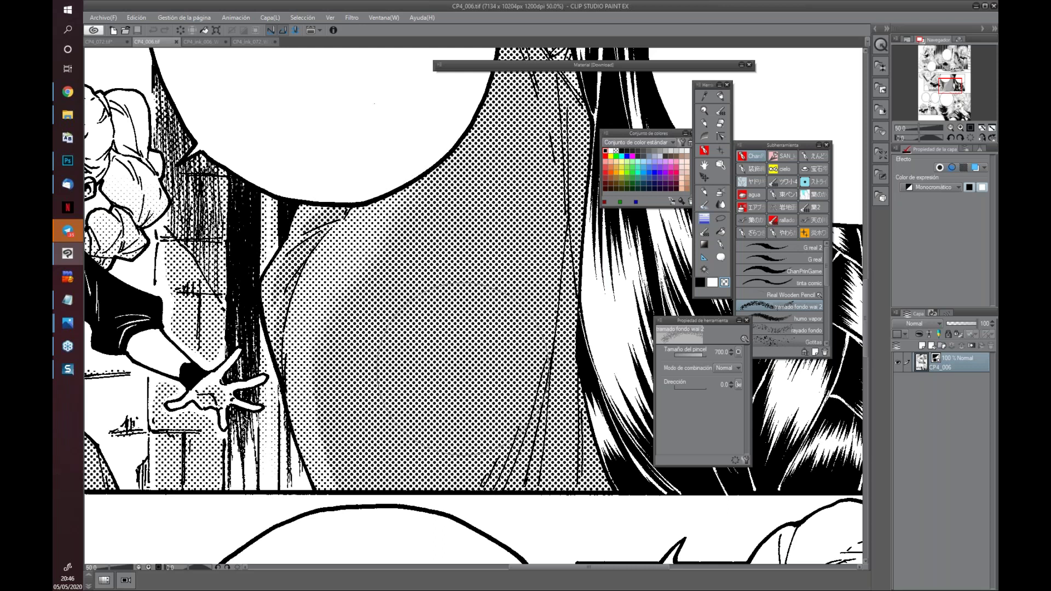
Paint red test tone strokes on the torso at brush size 200, then undo them
key("bracketleft")
key("bracketleft")
key("bracketleft")
left_click(605, 156)
mouse_move(482, 277)
left_mouse_down()
mouse_move(468, 251)
mouse_move(523, 257)
left_mouse_up()
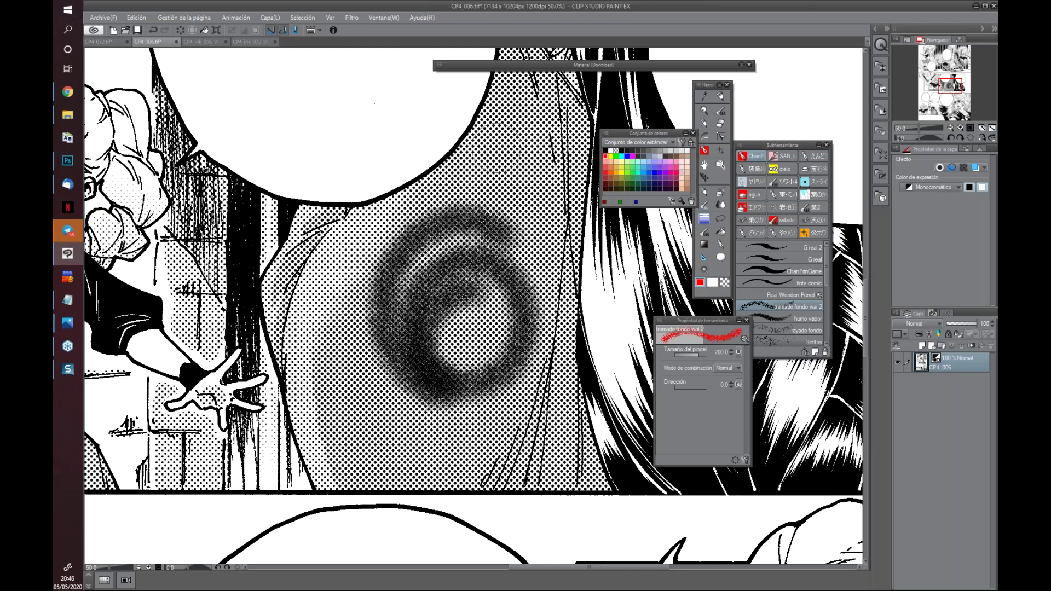
mouse_move(369, 211)
left_mouse_down()
mouse_move(298, 314)
mouse_move(355, 233)
left_mouse_up()
key("ctrl+z")
key("ctrl+z")
key("ctrl+z")
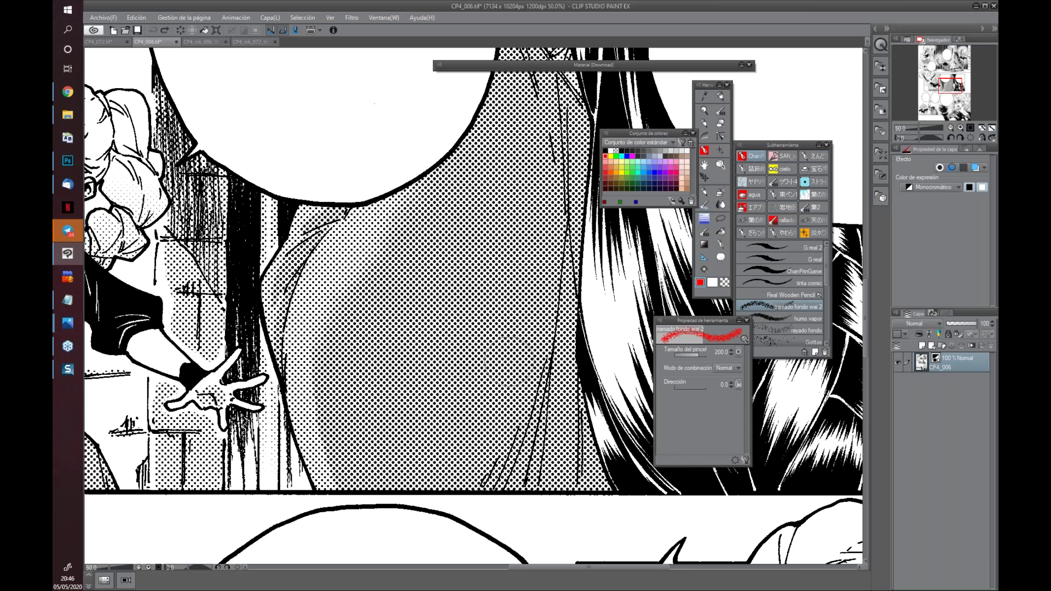
Pan across the CP4_006 panels, then switch to the CP4_ink_072_W.psd page
scroll(522, 354, "down", 1)
scroll(523, 355, "down", 1)
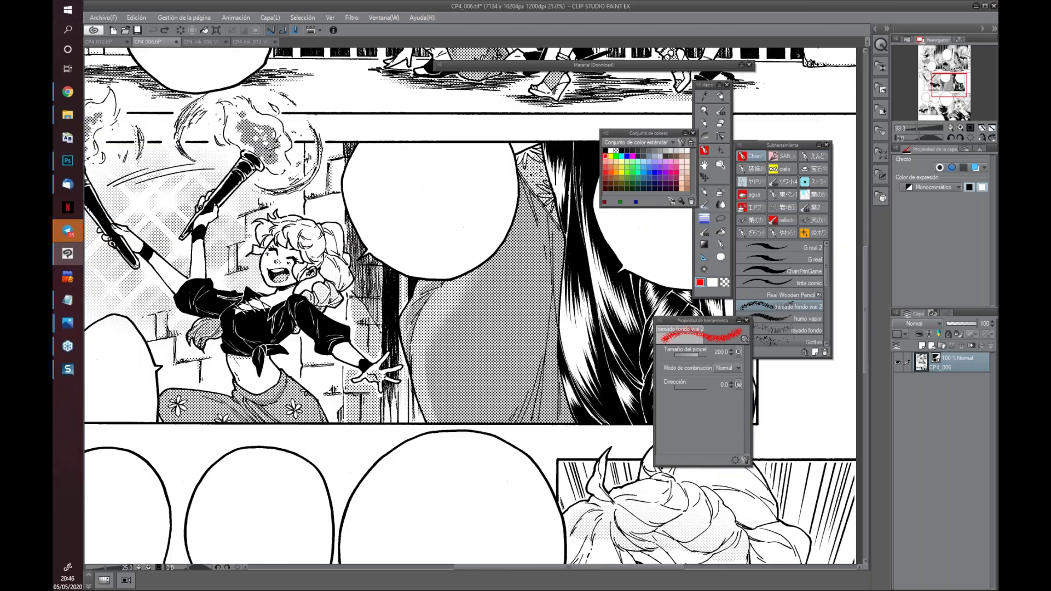
mouse_move(482, 280)
left_mouse_down()
mouse_move(416, 316)
mouse_move(323, 421)
left_mouse_up()
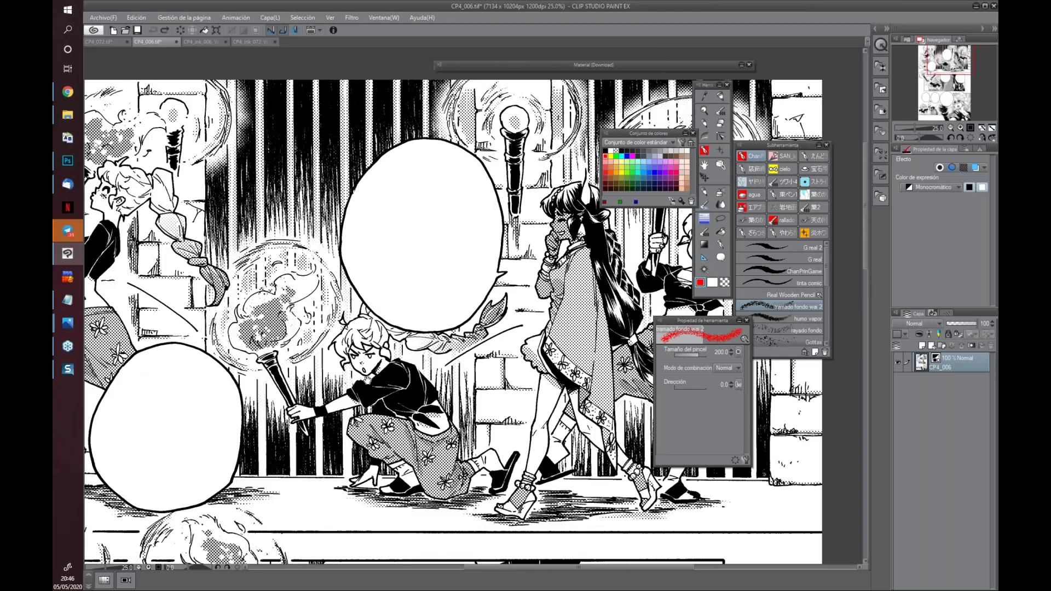
mouse_move(170, 421)
left_mouse_down()
mouse_move(516, 423)
mouse_move(356, 325)
mouse_move(432, 352)
mouse_move(197, 415)
left_mouse_up()
mouse_move(501, 492)
left_mouse_down()
mouse_move(420, 492)
mouse_move(601, 493)
mouse_move(518, 268)
mouse_move(497, 104)
left_mouse_up()
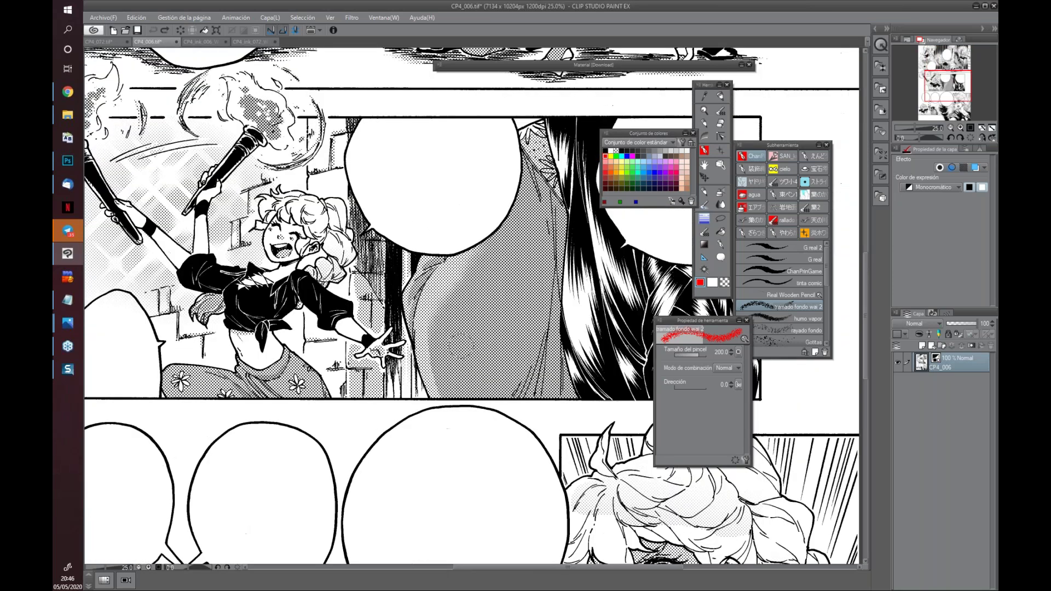
scroll(462, 344, "down", 4)
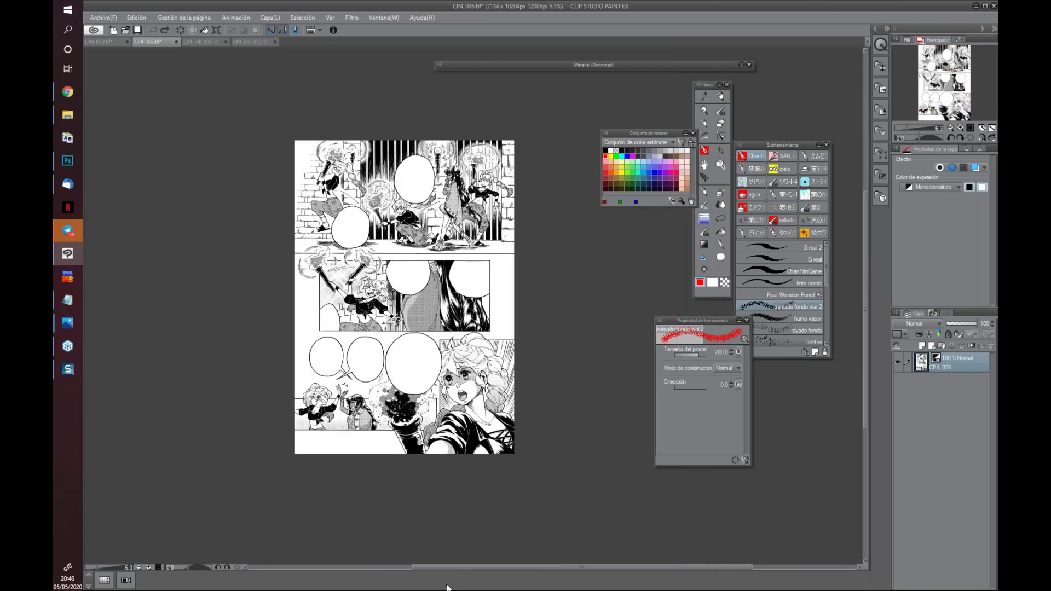
scroll(428, 368, "up", 2)
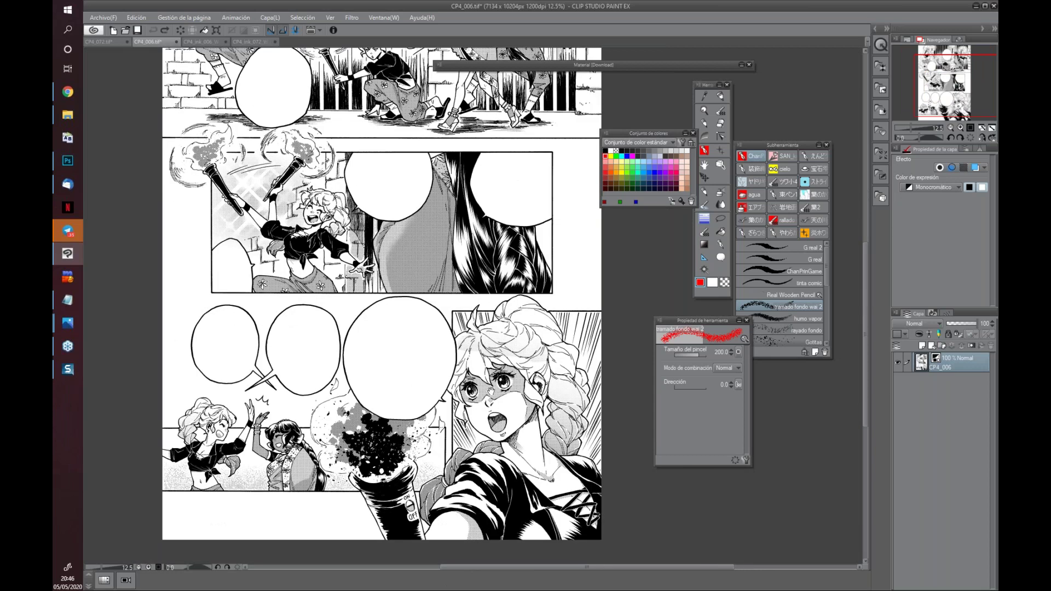
left_click_drag(478, 479, 473, 483)
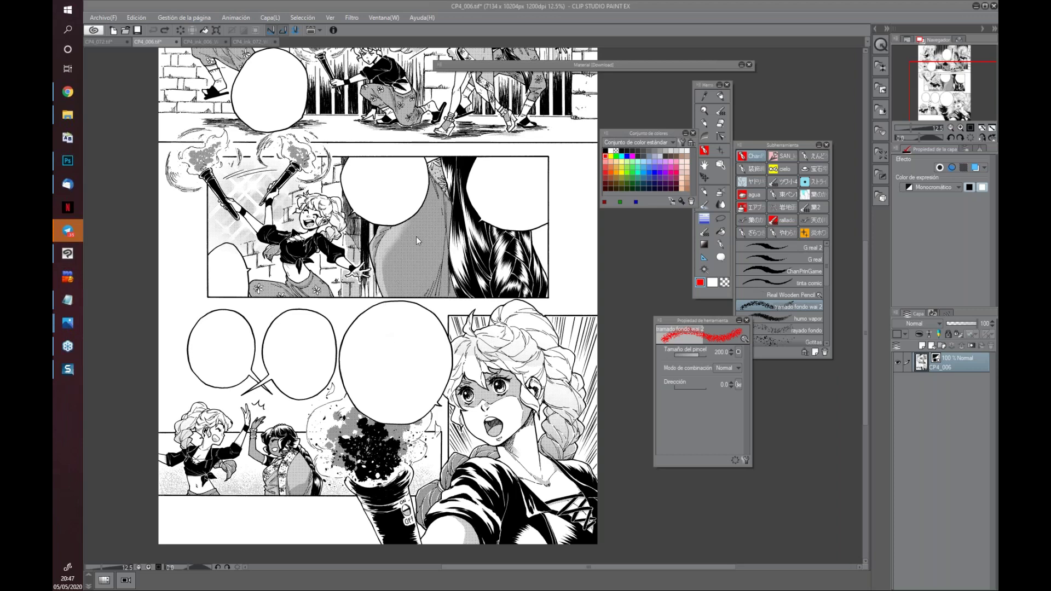
left_click(255, 42)
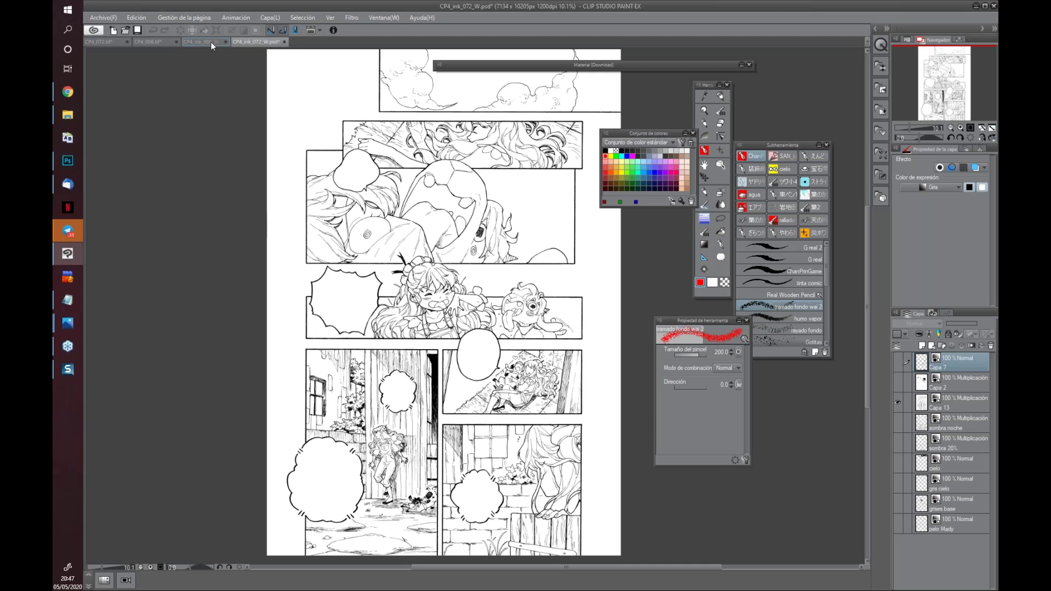
On CP4_ink_006_W.psd, inspect the middle and lower panels and lighten a small hair patch
left_click(212, 42)
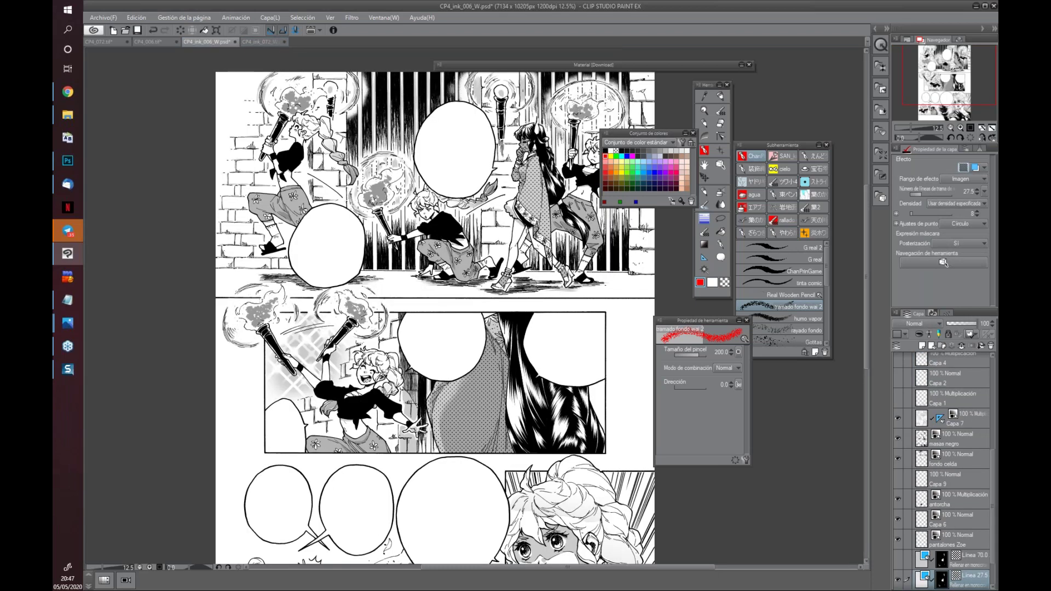
scroll(572, 437, "up", 1)
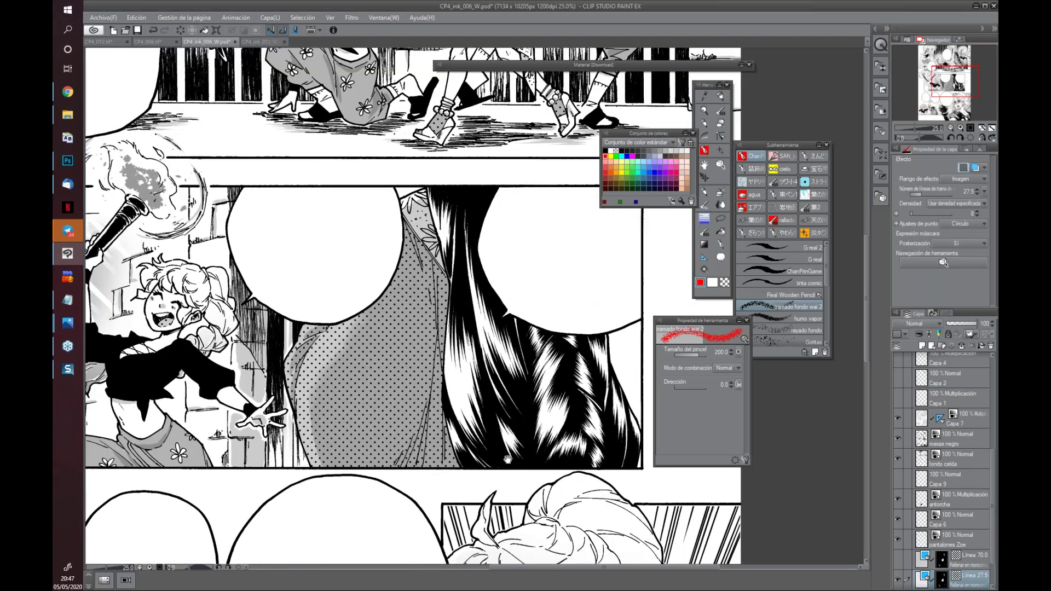
left_click_drag(394, 262, 517, 372)
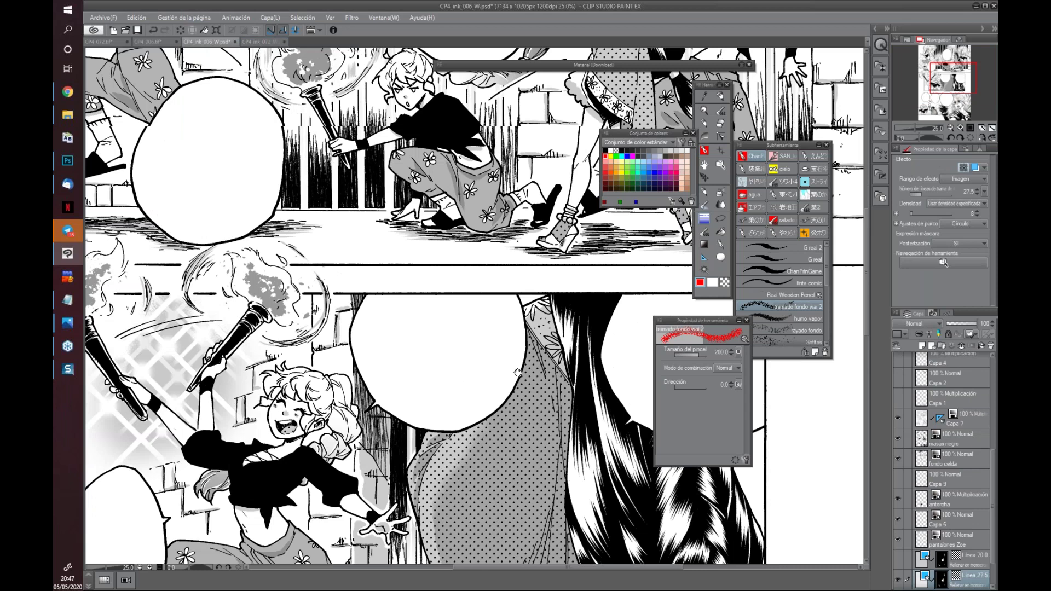
scroll(518, 372, "down", 1)
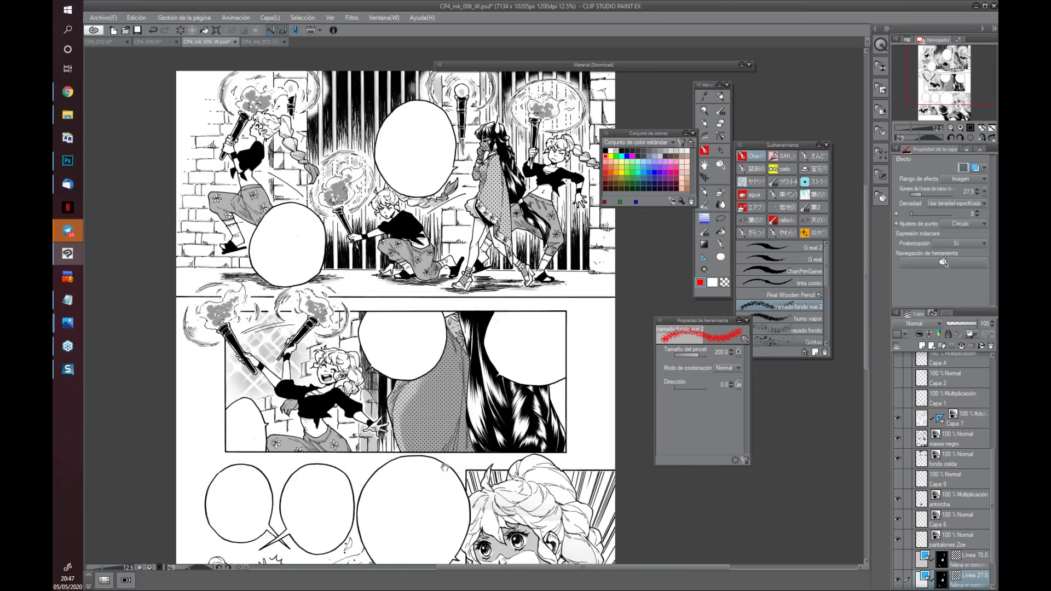
left_click_drag(445, 467, 427, 456)
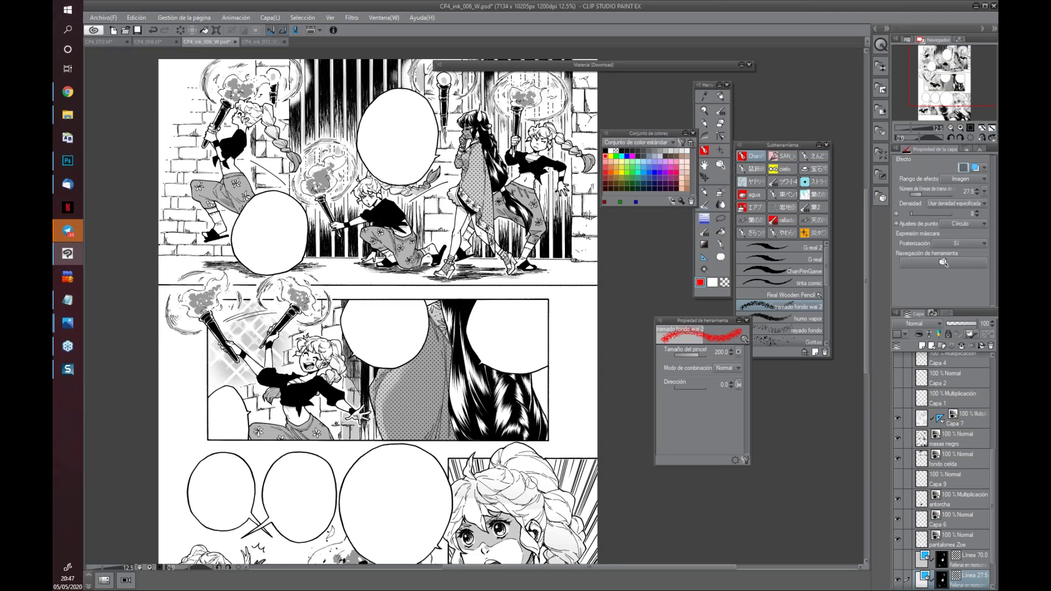
mouse_move(464, 436)
left_mouse_down()
mouse_move(491, 409)
mouse_move(501, 364)
mouse_move(502, 419)
left_mouse_up()
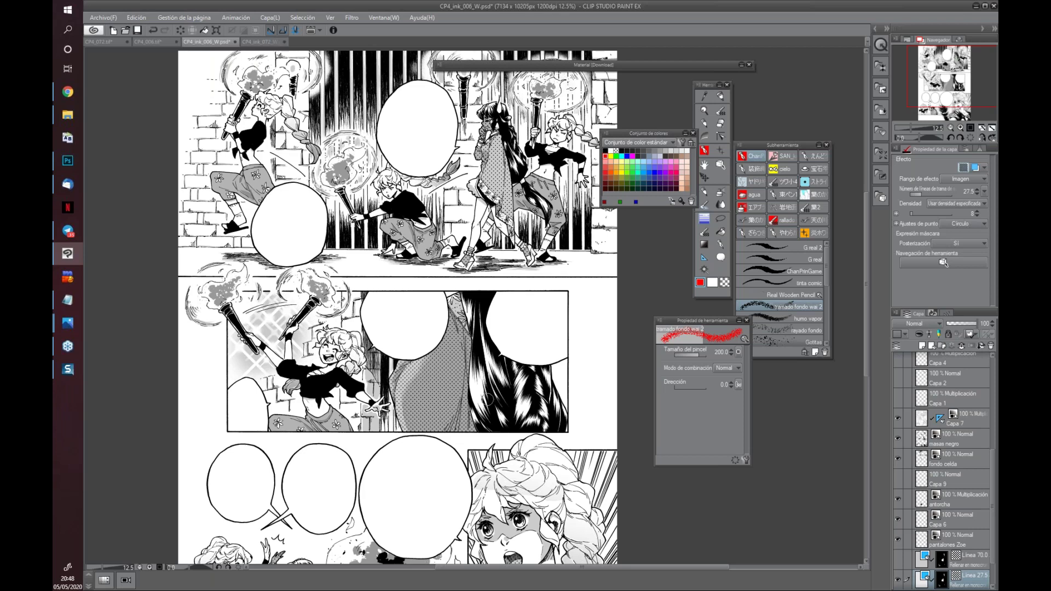
left_click_drag(483, 415, 486, 407)
left_click(403, 452)
left_click_drag(545, 184, 535, 262)
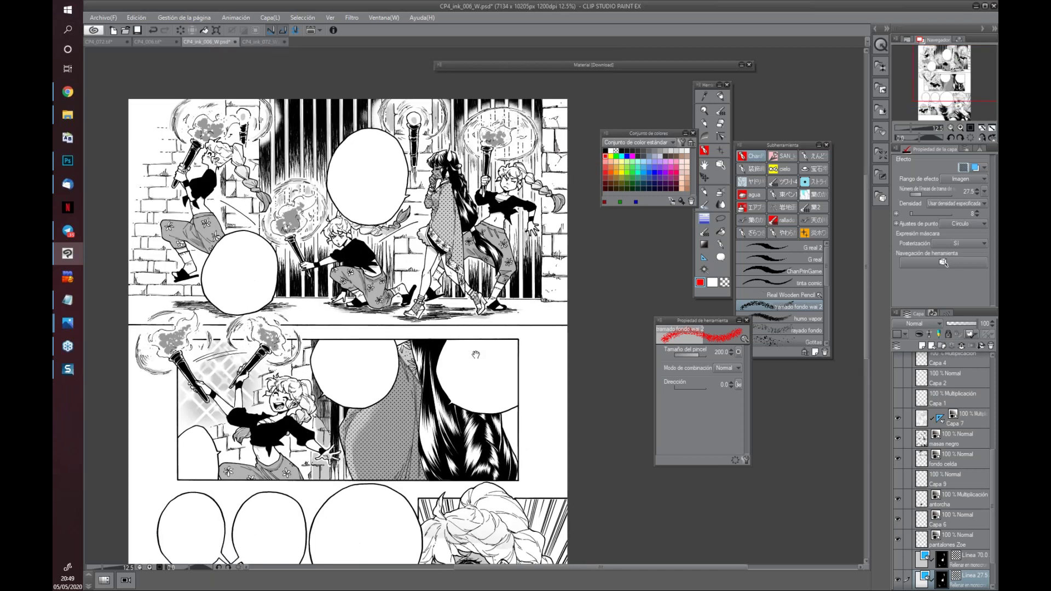
left_click_drag(477, 416, 392, 342)
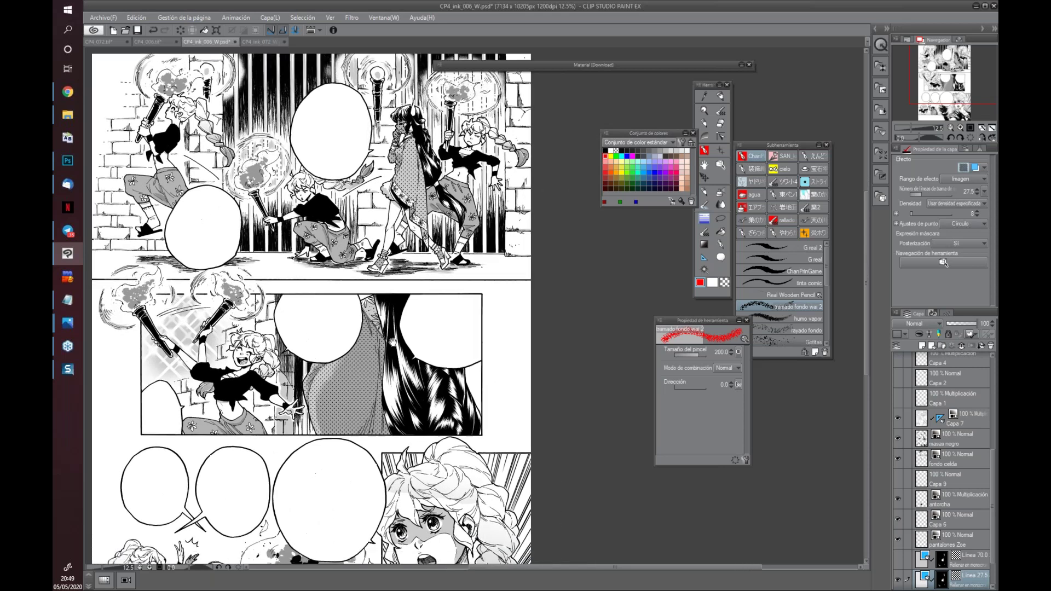
left_click_drag(392, 342, 447, 354)
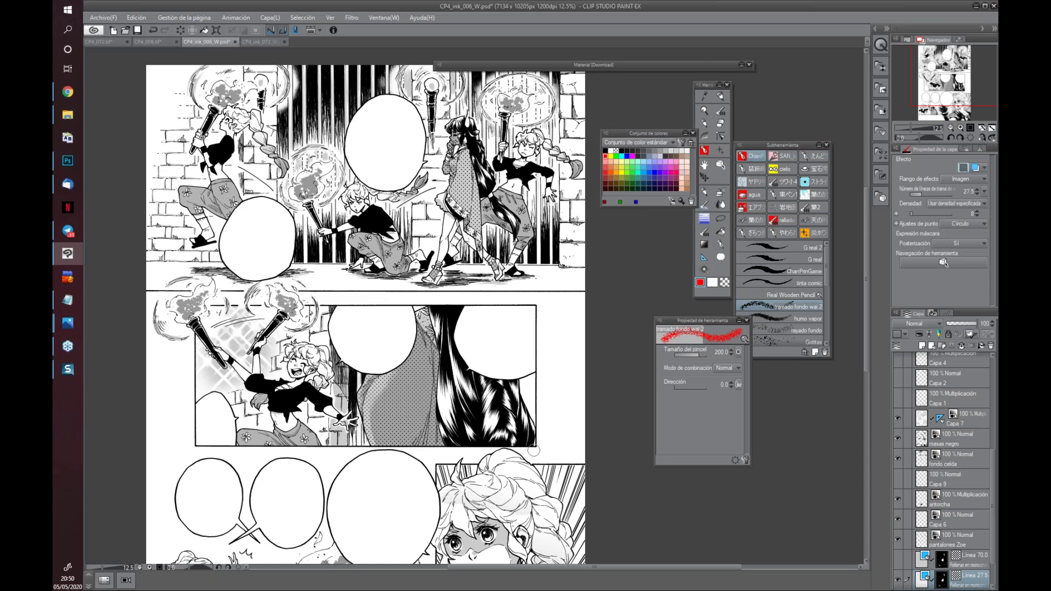
left_click(268, 41)
left_click(144, 40)
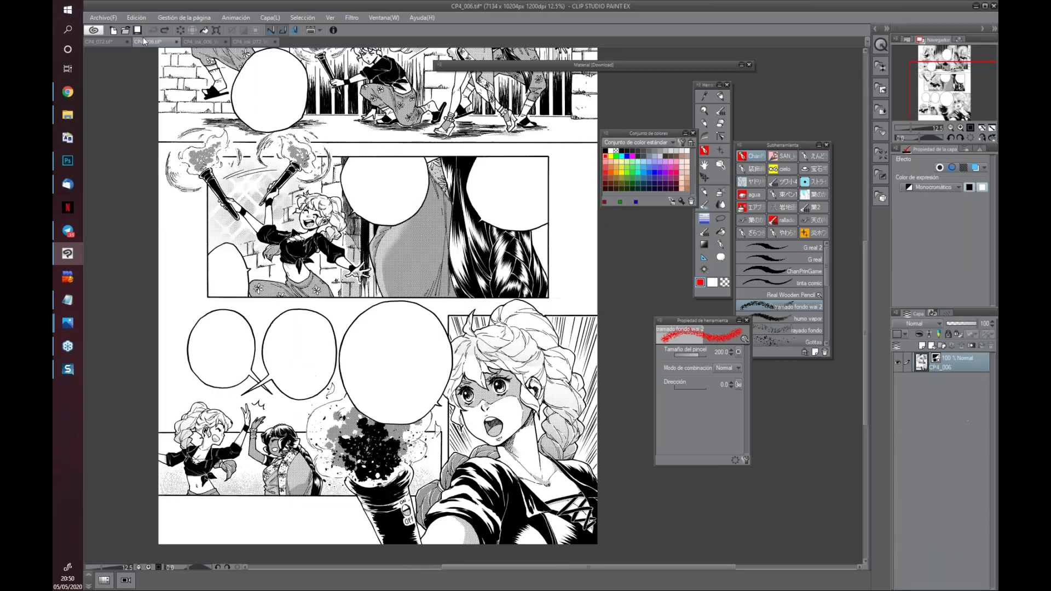
left_click(107, 41)
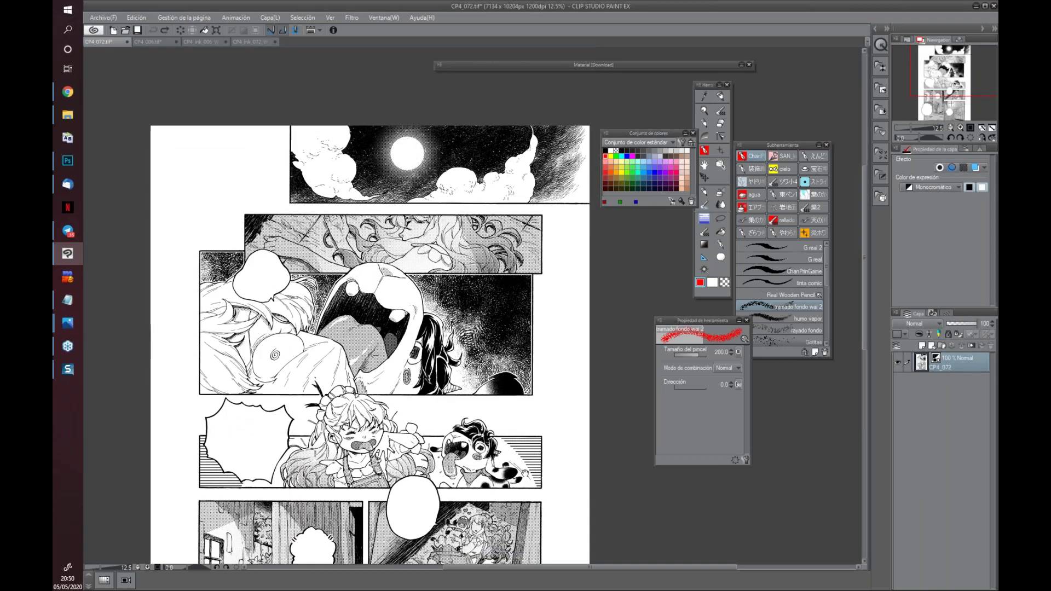
scroll(524, 501, "down", 5)
scroll(524, 501, "up", 3)
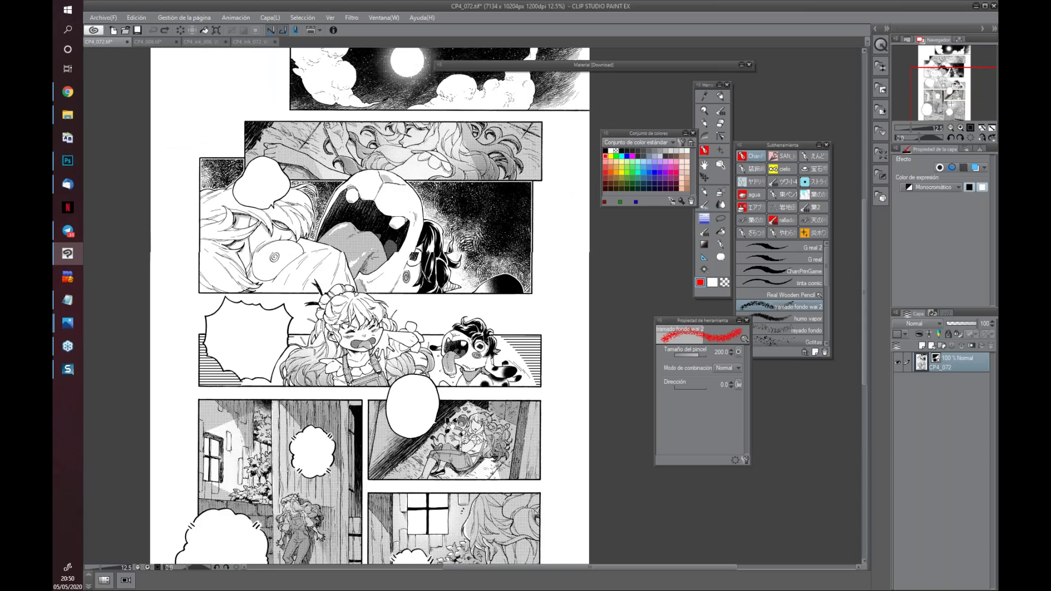
scroll(372, 306, "up", 1)
scroll(372, 306, "down", 3)
scroll(372, 306, "down", 1)
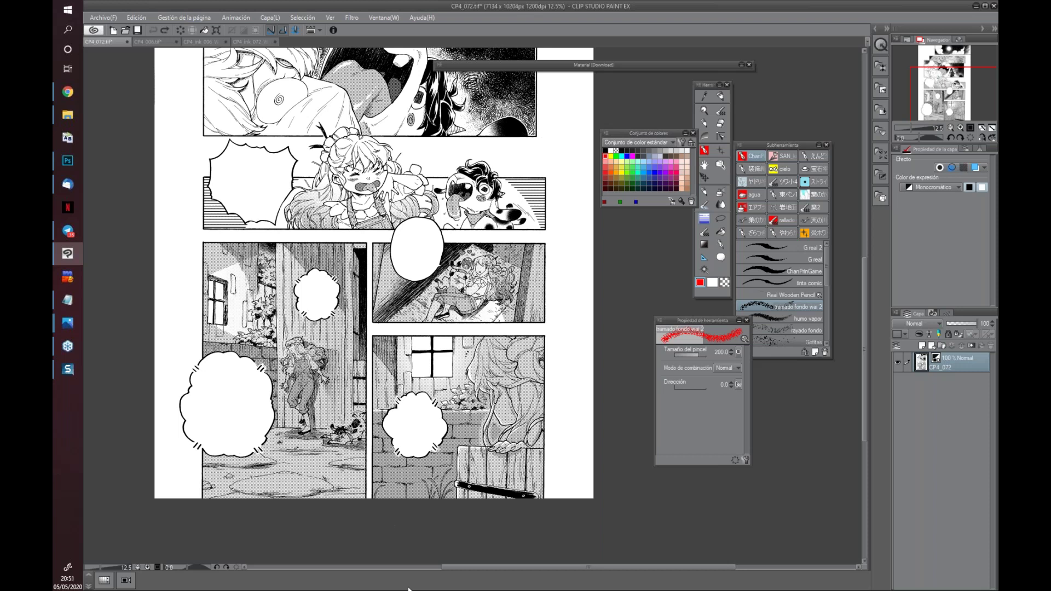
left_click(344, 568)
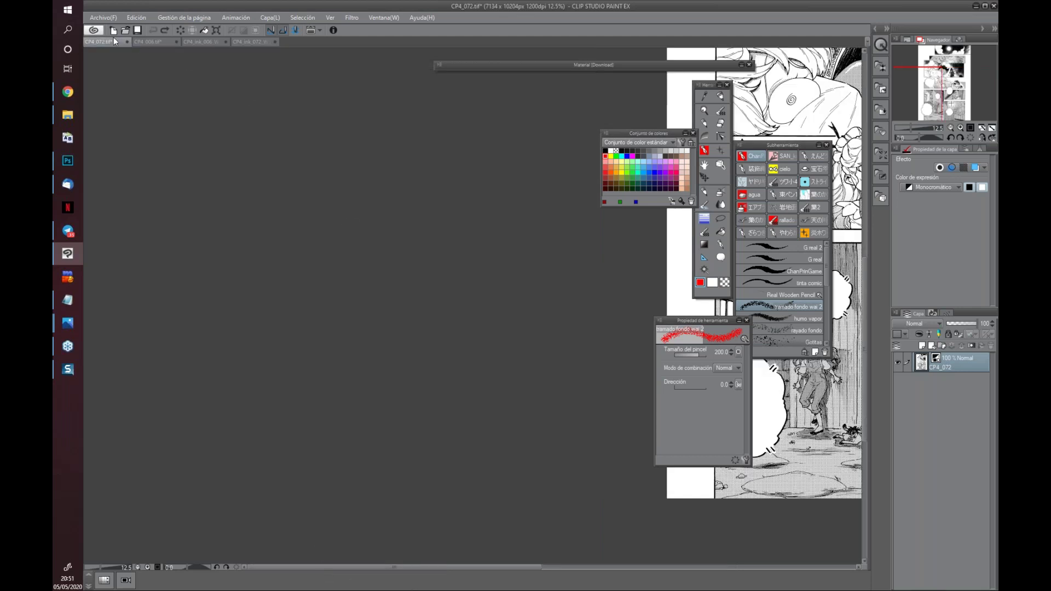
left_click(162, 40)
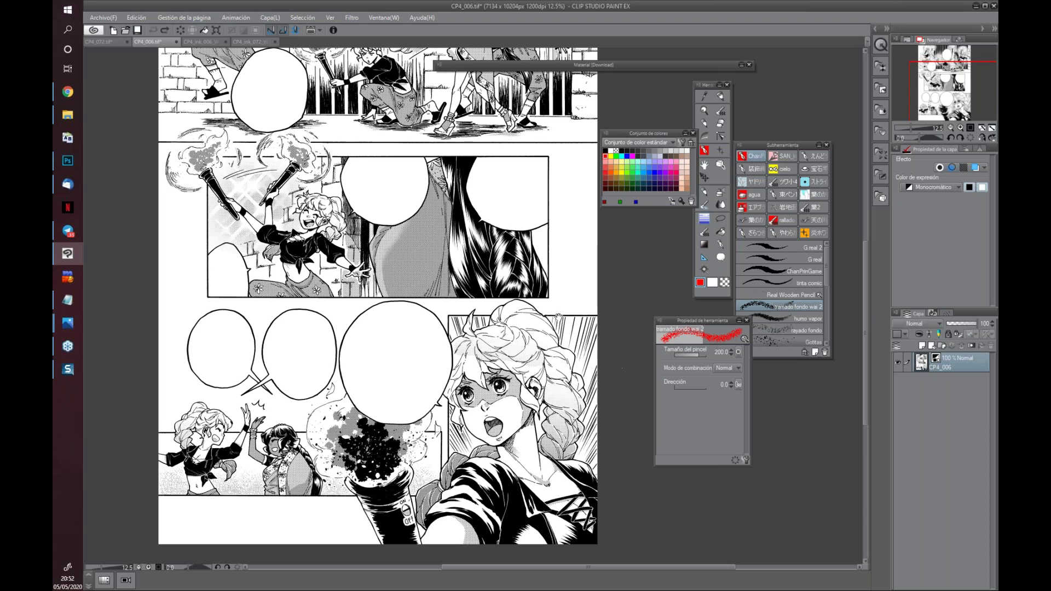
Draw a black looping stroke over the middle panel with the G real pen
mouse_move(556, 216)
left_mouse_down()
mouse_move(556, 441)
mouse_move(526, 386)
mouse_move(490, 372)
mouse_move(570, 382)
mouse_move(502, 387)
mouse_move(589, 408)
left_mouse_up()
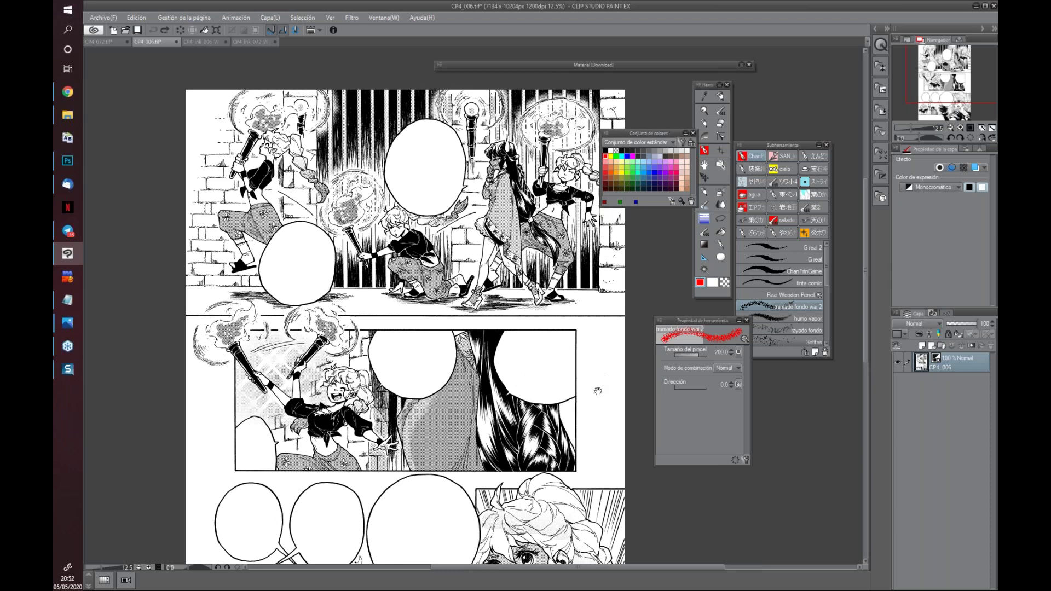
left_click_drag(597, 391, 553, 378)
key("p")
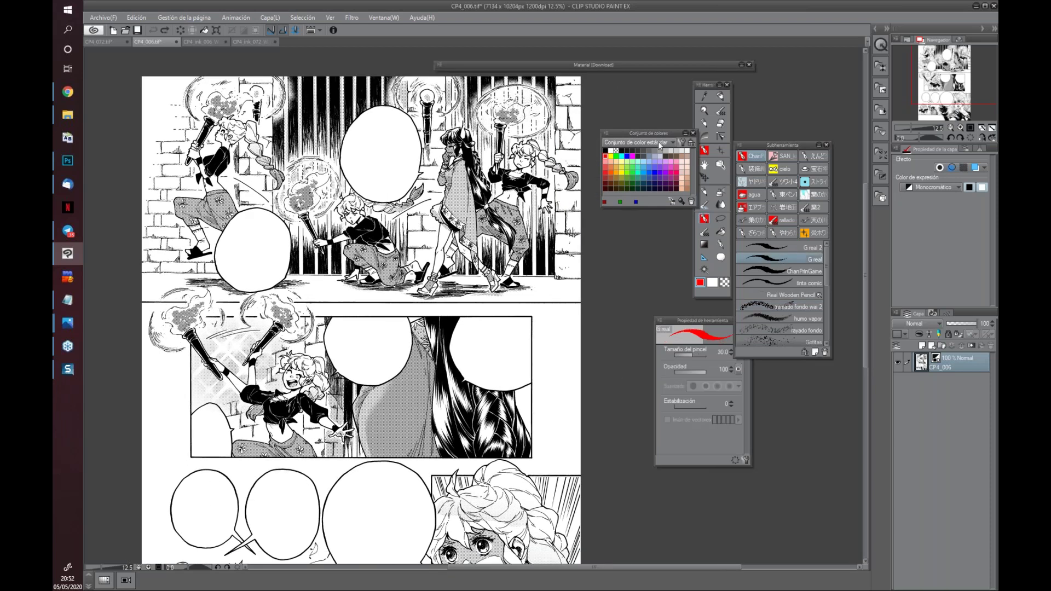
left_click(605, 150)
scroll(583, 347, "up", 4)
mouse_move(531, 272)
left_mouse_down()
mouse_move(337, 411)
mouse_move(443, 328)
mouse_move(504, 334)
mouse_move(382, 318)
left_mouse_up()
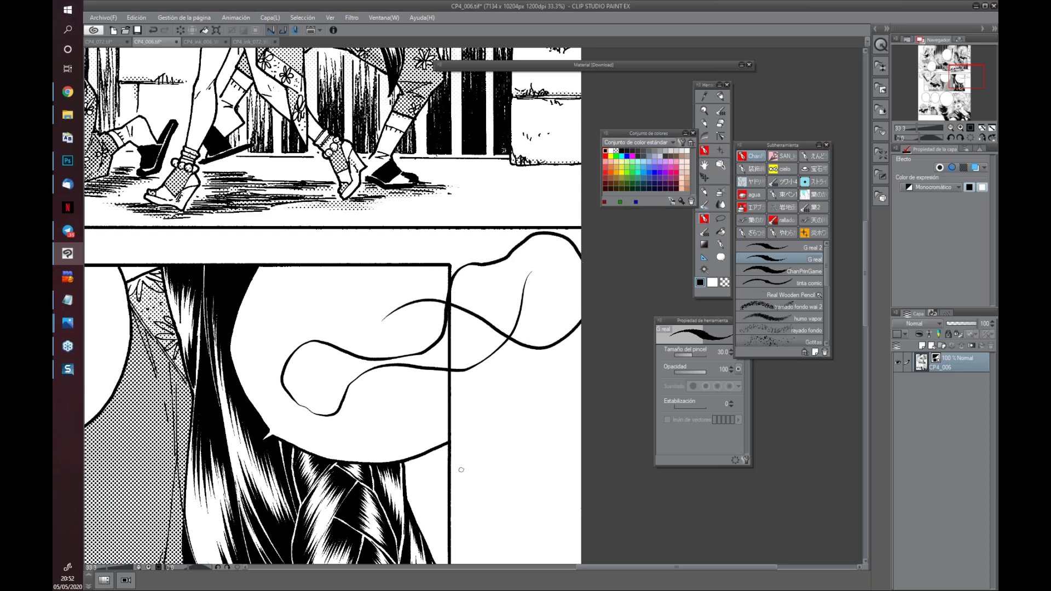
Undo the looping stroke, look over the torch panel, and open kenzo y Nagi.jpg
key("ctrl+z")
left_click_drag(292, 306, 393, 467)
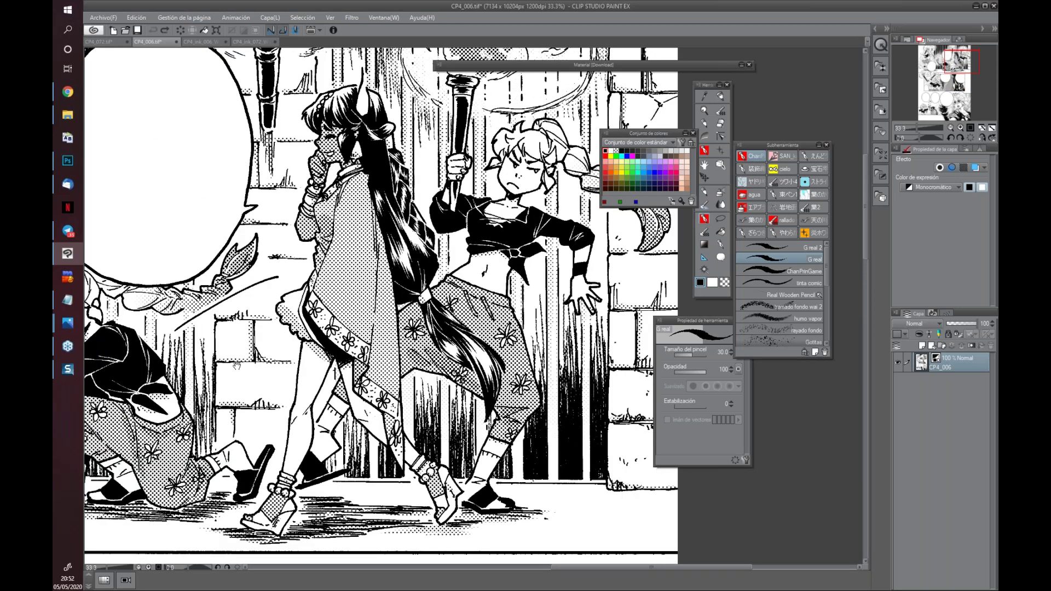
left_click_drag(236, 365, 577, 313)
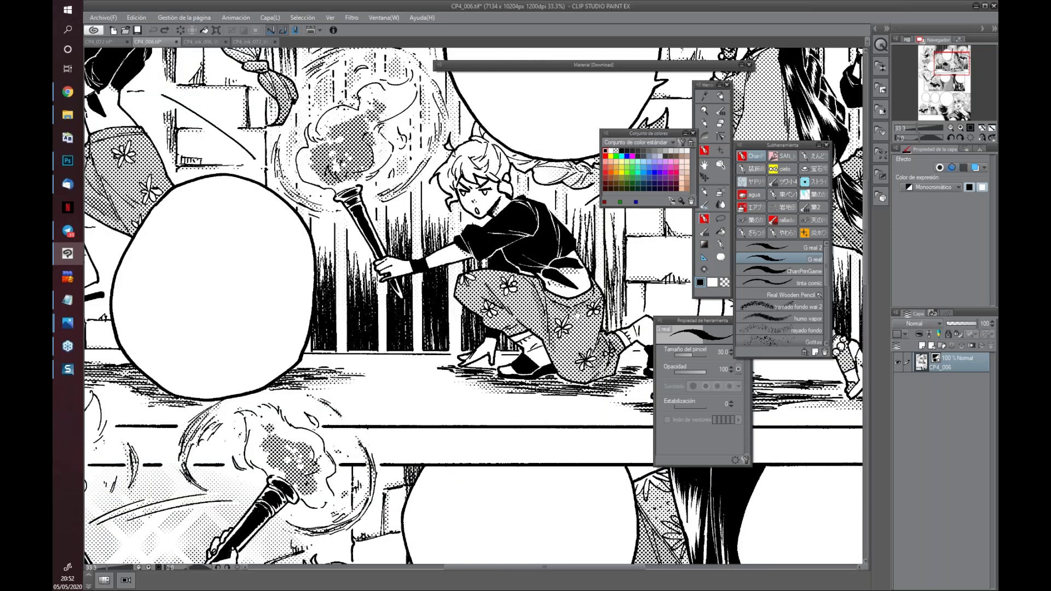
left_click_drag(421, 366, 453, 365)
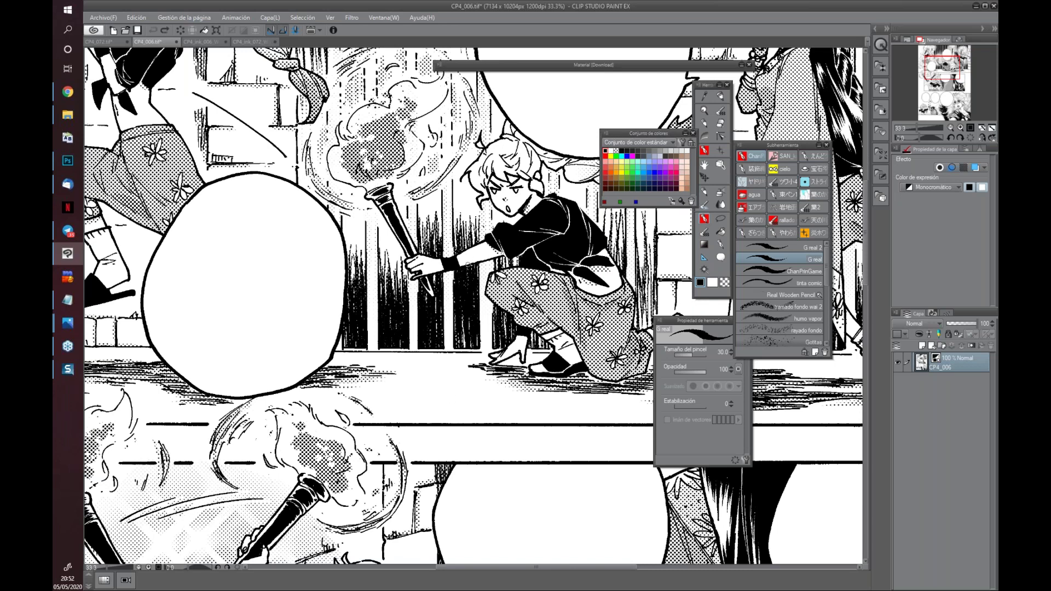
left_click_drag(174, 101, 316, 269)
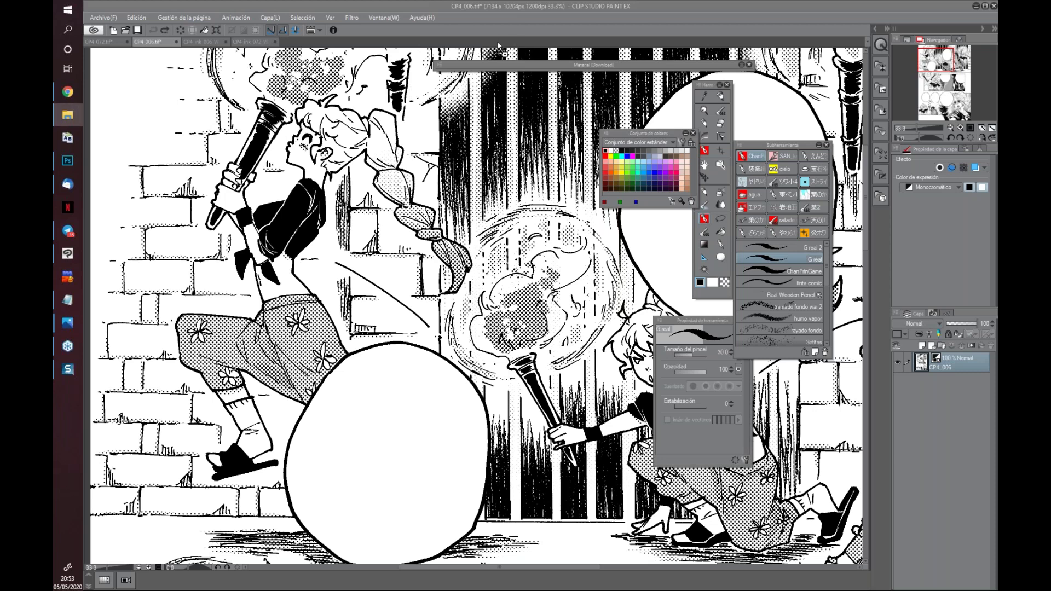
left_click_drag(498, 45, 416, 227)
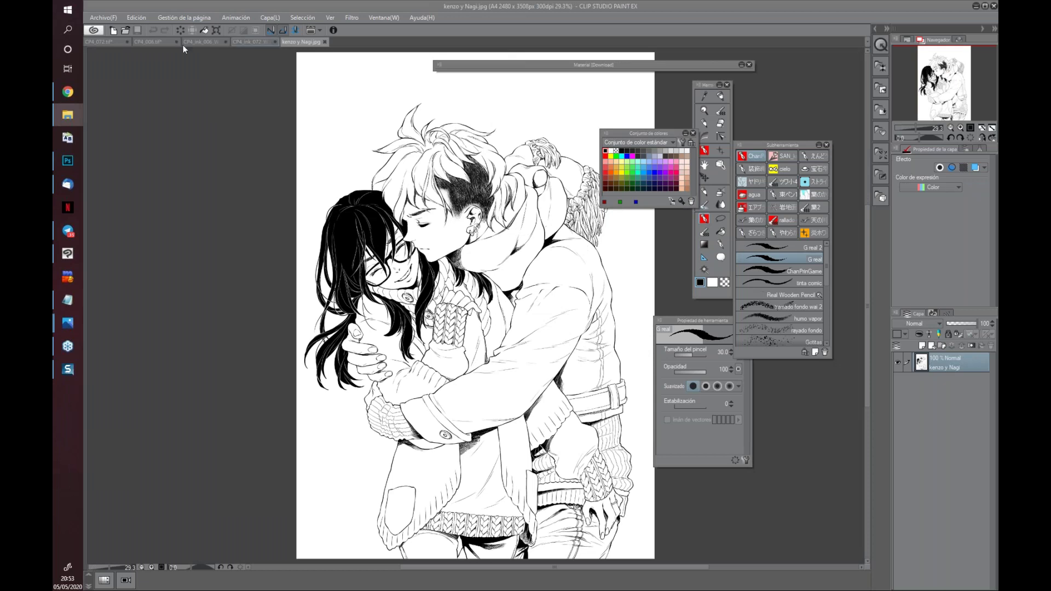
key("ctrl+plus")
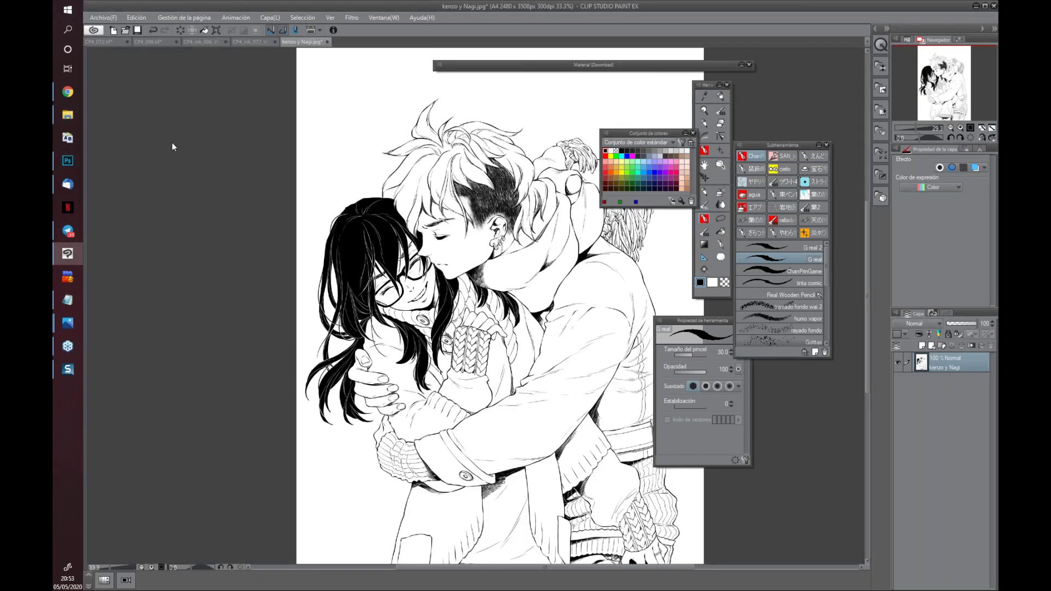
key("ctrl+plus")
mouse_move(617, 449)
left_mouse_down()
mouse_move(458, 394)
mouse_move(436, 448)
left_mouse_up()
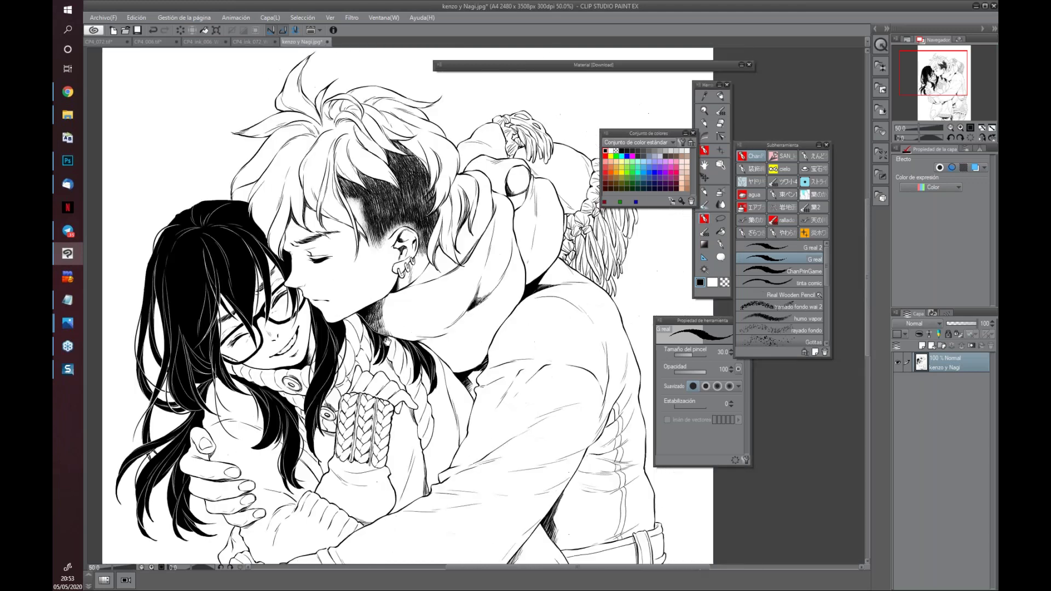
mouse_move(446, 305)
left_mouse_down()
mouse_move(477, 268)
mouse_move(470, 257)
left_mouse_up()
key("ctrl+plus")
key("ctrl+plus")
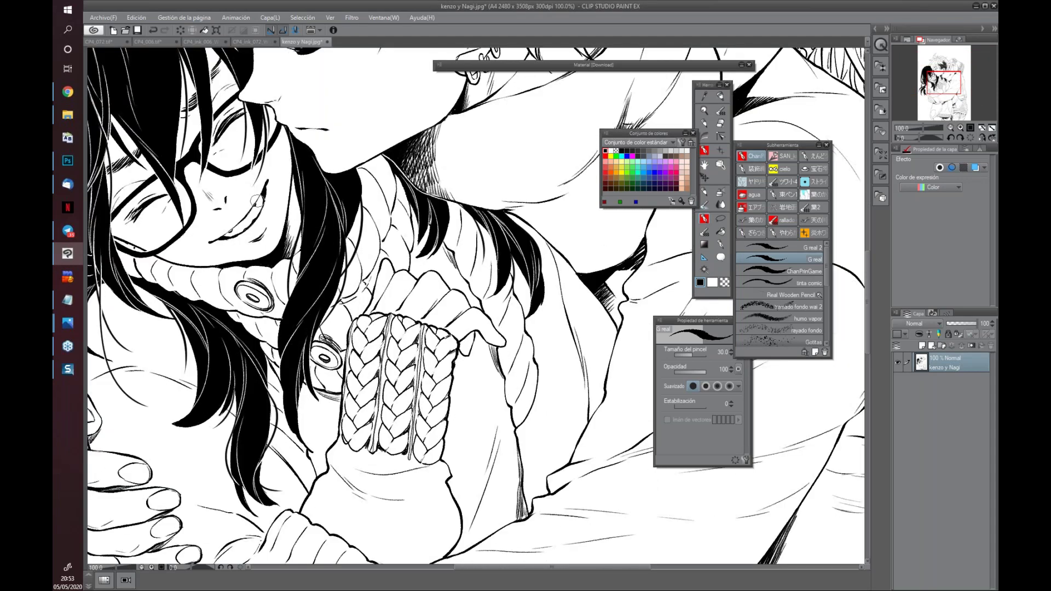
left_click_drag(383, 265, 536, 339)
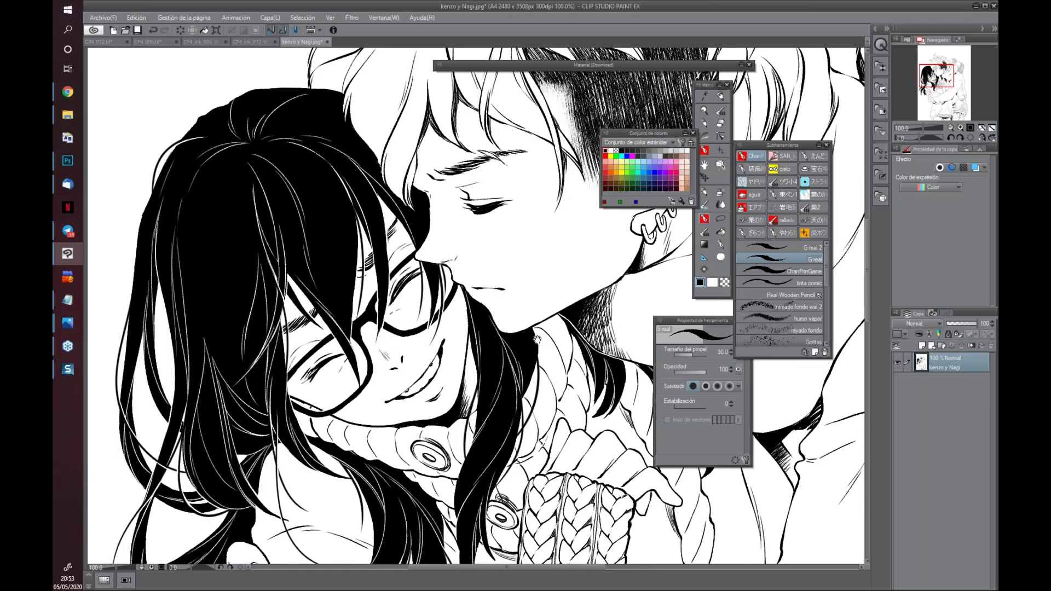
key("ctrl+minus")
left_click_drag(494, 387, 414, 340)
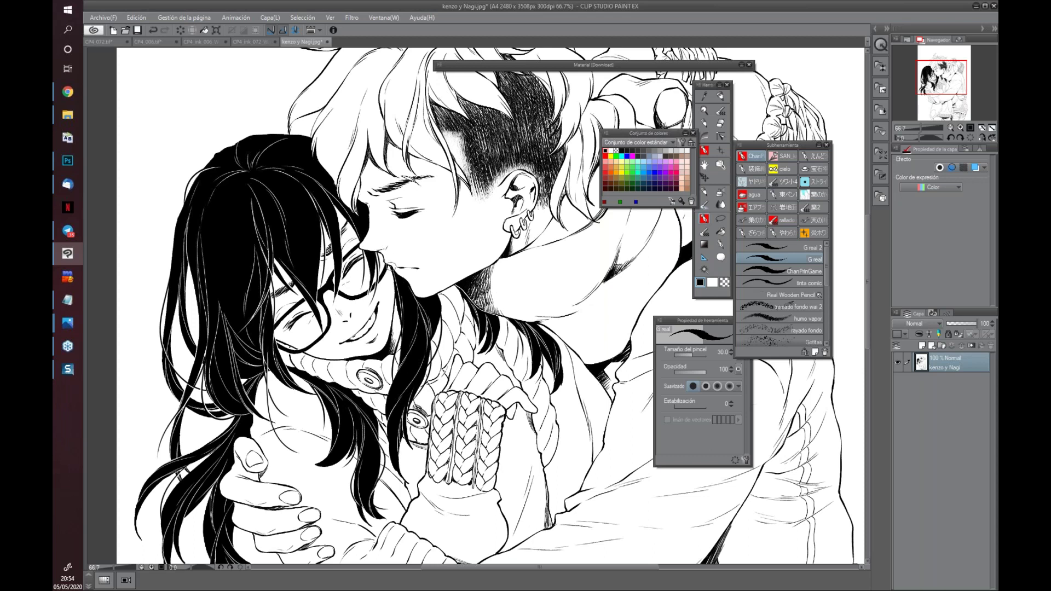
Swap the main drawing colour from black to white
key("x")
key("x")
Set the CP4_ink_006_W page's size unit to centimetres and show the PLANTILLA template layer
left_click(219, 43)
left_click(141, 20)
mouse_move(189, 207)
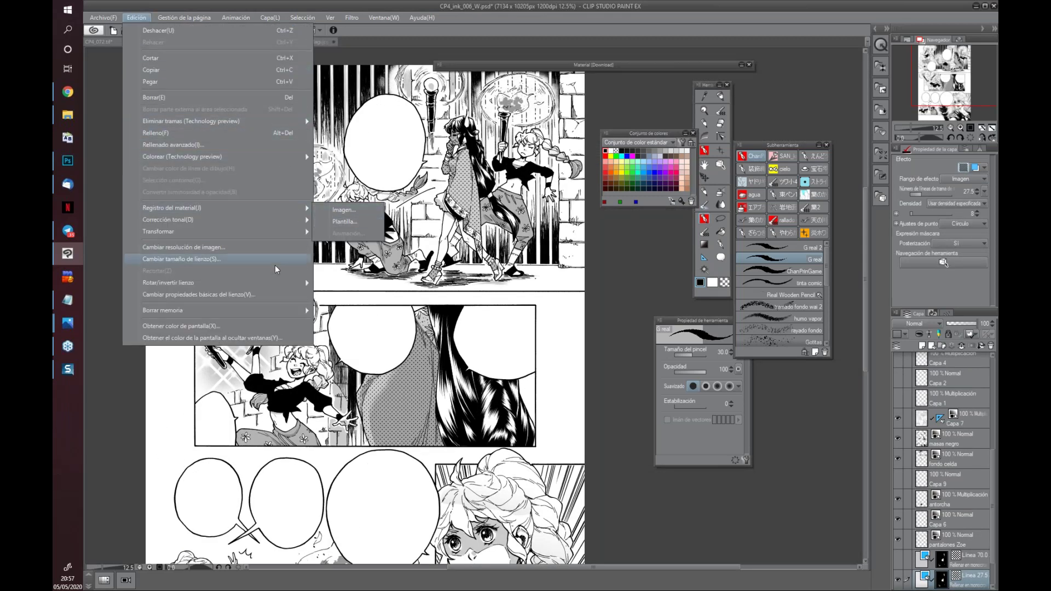
left_click(283, 249)
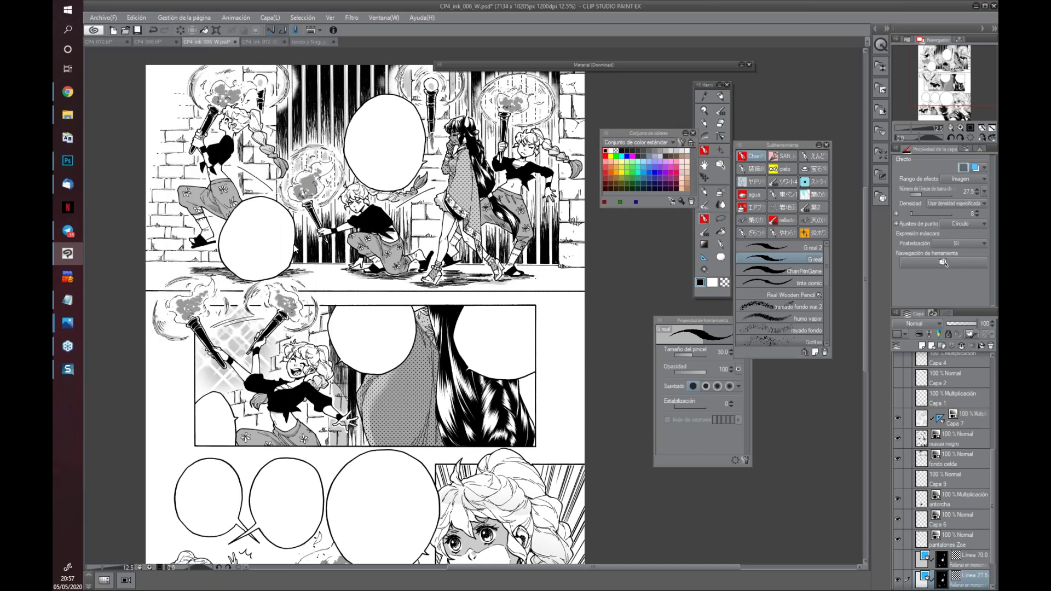
left_click_drag(542, 257, 393, 249)
left_click(452, 284)
left_click(445, 294)
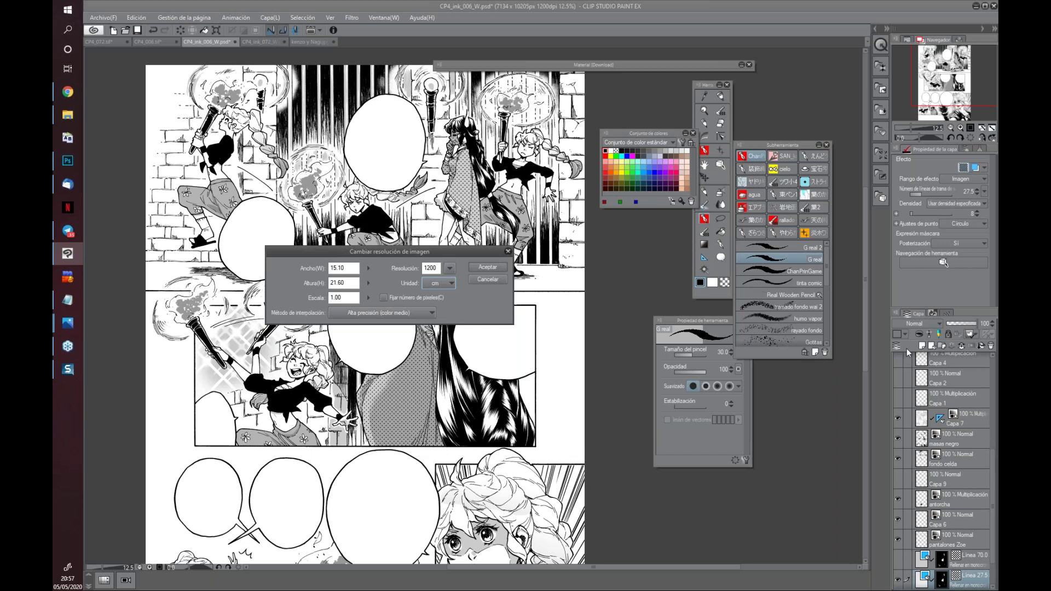
left_click(489, 267)
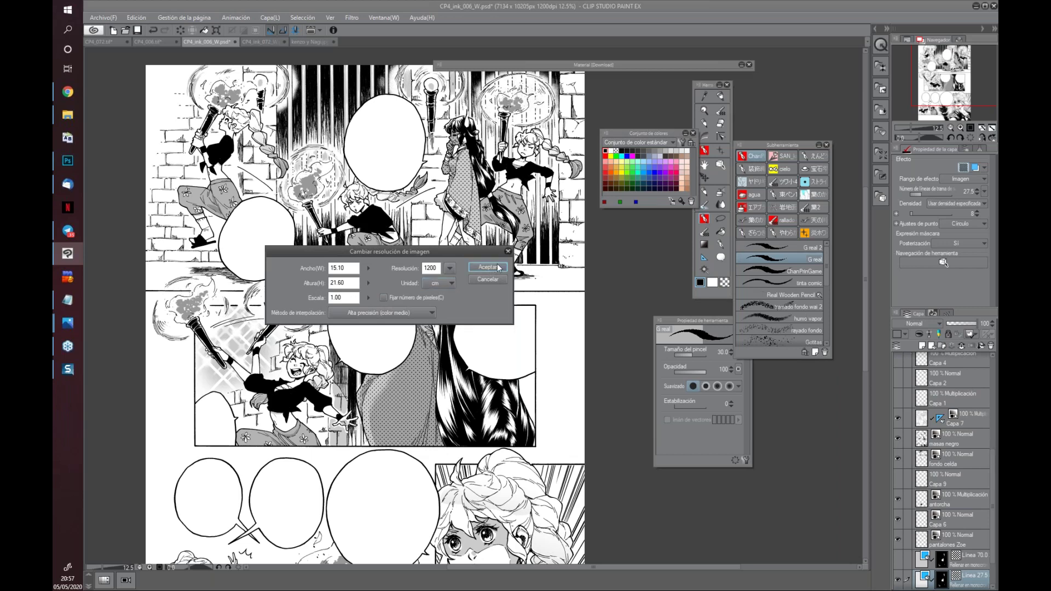
left_click_drag(993, 460, 991, 357)
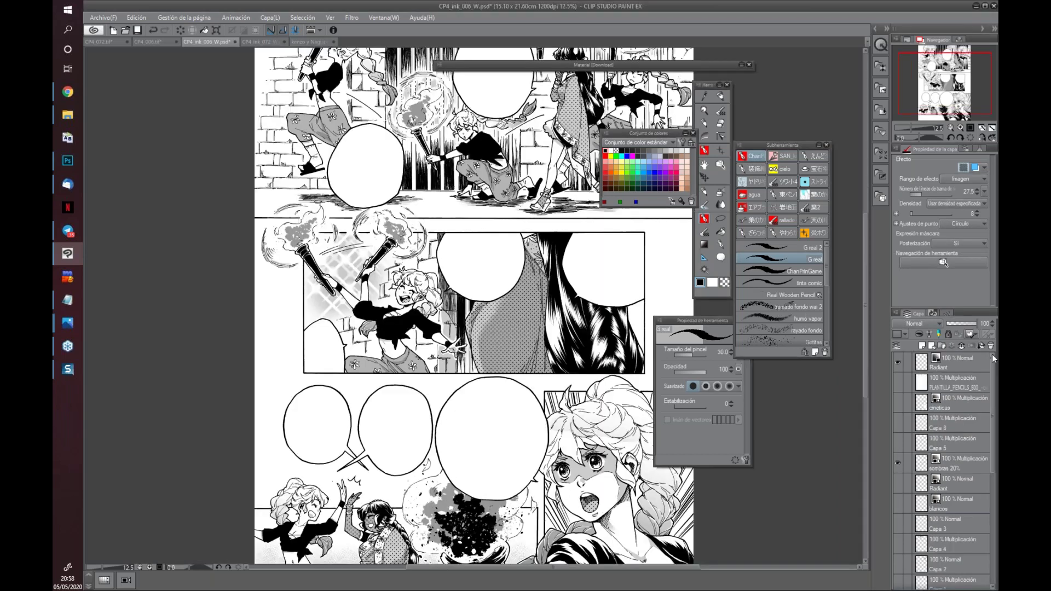
left_click(898, 382)
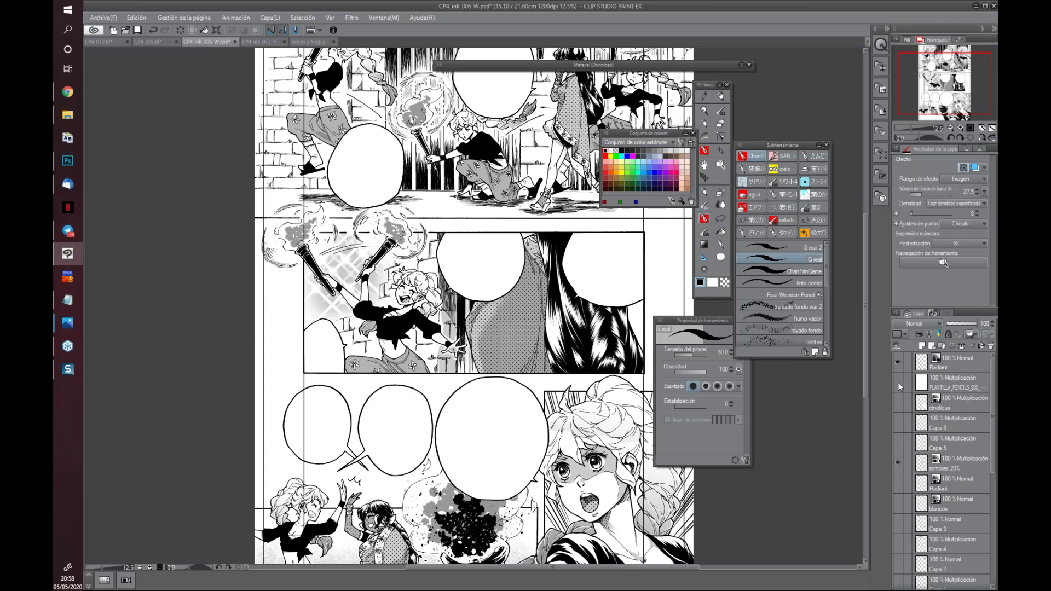
Bring the page's top edge into view and move the Color Set palette onto the canvas
mouse_move(453, 277)
left_mouse_down()
mouse_move(394, 413)
mouse_move(415, 382)
left_mouse_up()
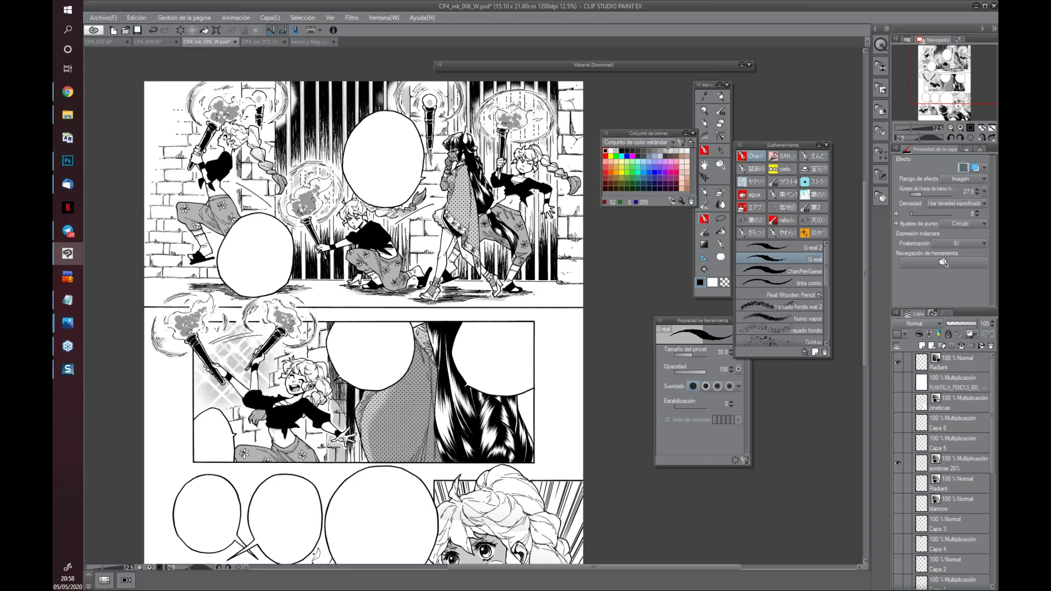
mouse_move(648, 138)
left_mouse_down()
mouse_move(490, 185)
mouse_move(475, 200)
left_mouse_up()
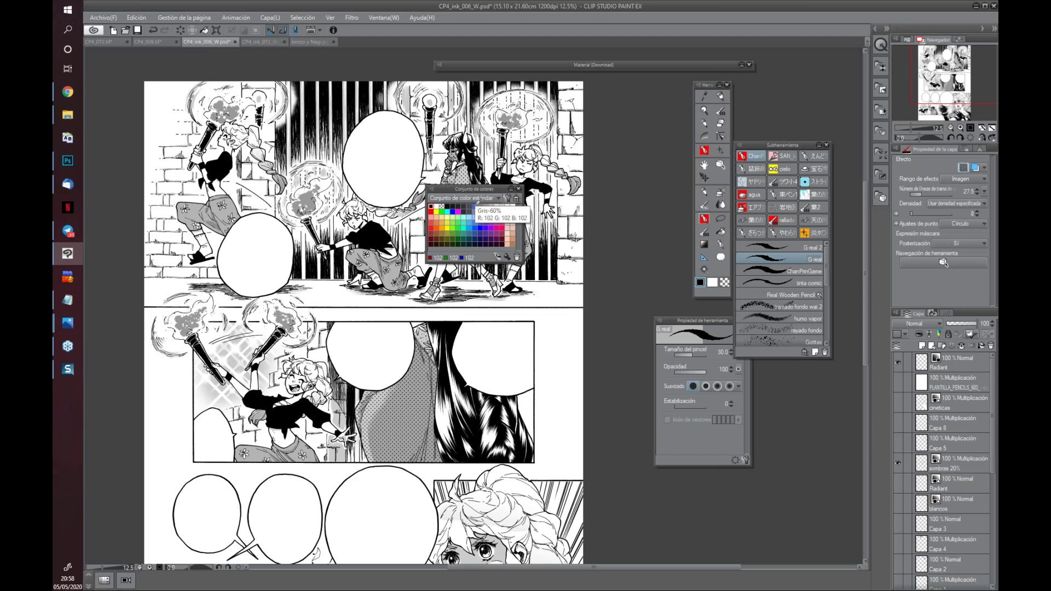
Pick a grey swatch and try a test stroke beside the middle panel, then undo it
left_click(470, 205)
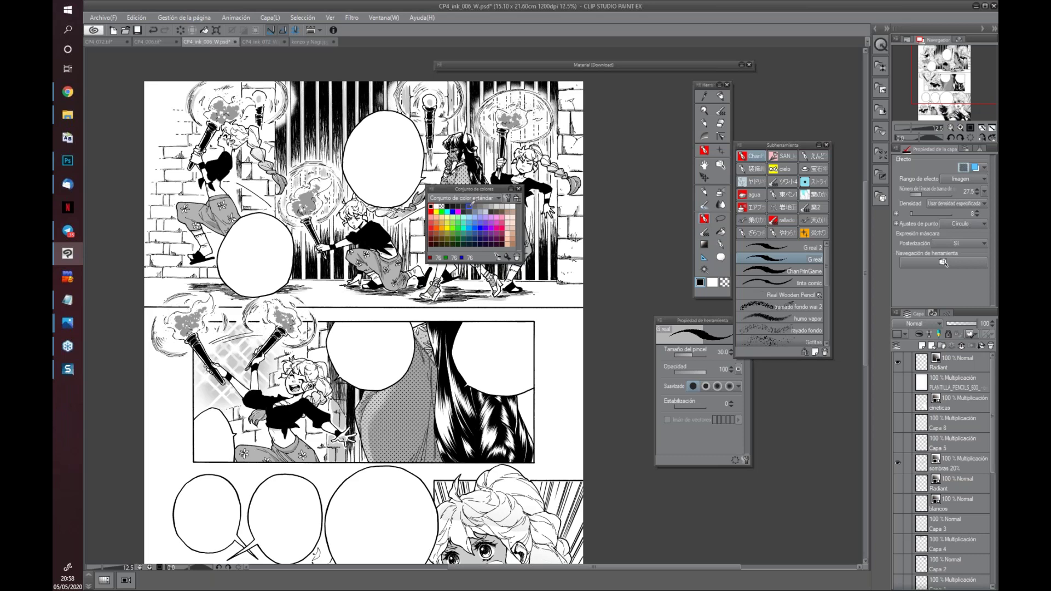
left_click(469, 206)
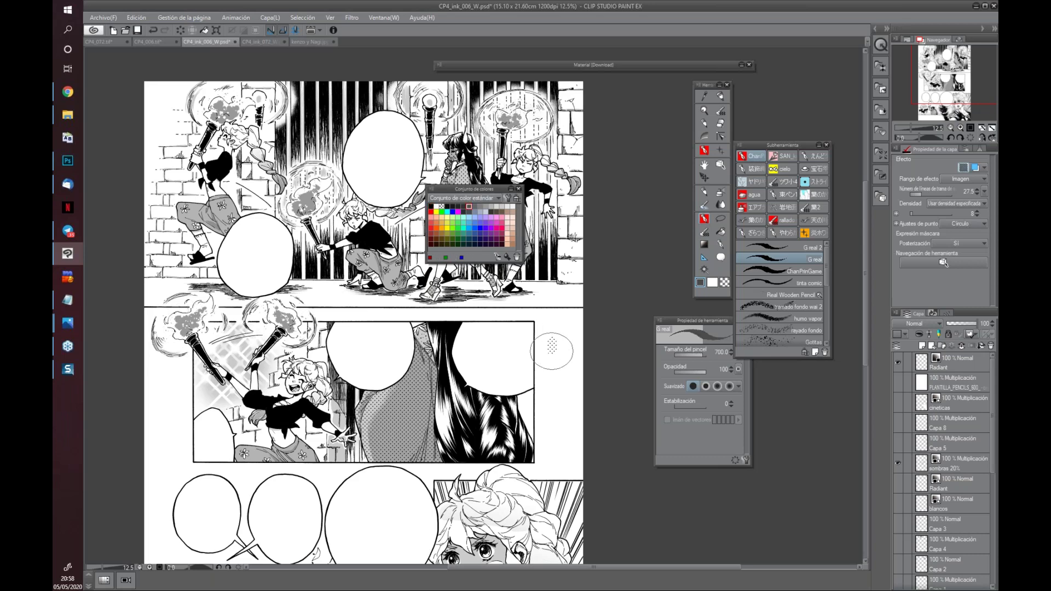
left_click_drag(553, 341, 556, 385)
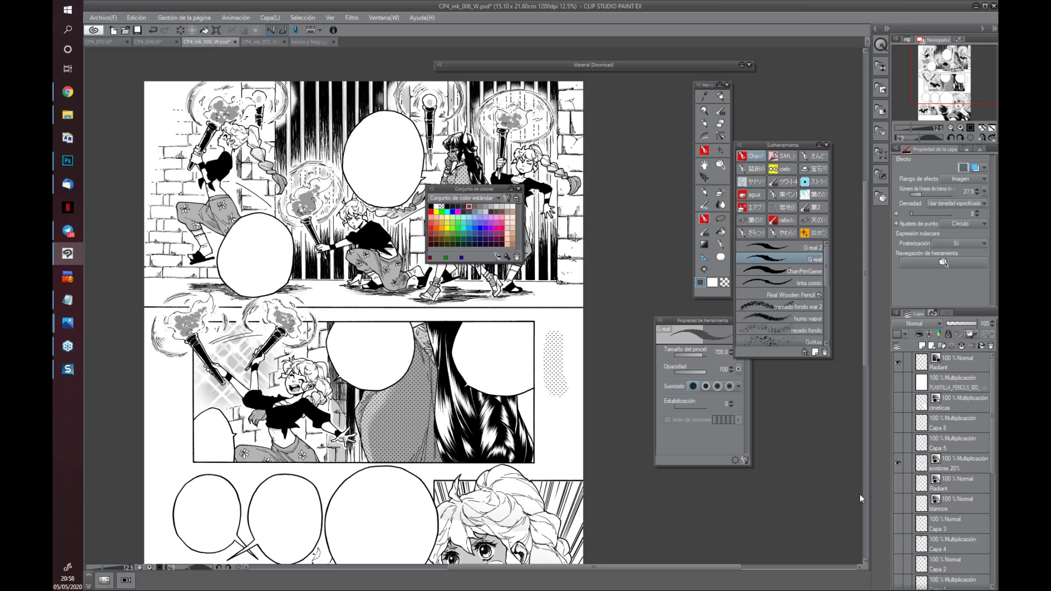
key("ctrl+z")
On a new layer above Capa 8, paint a size-700 grey blob along the middle panel's right edge
left_click(949, 426)
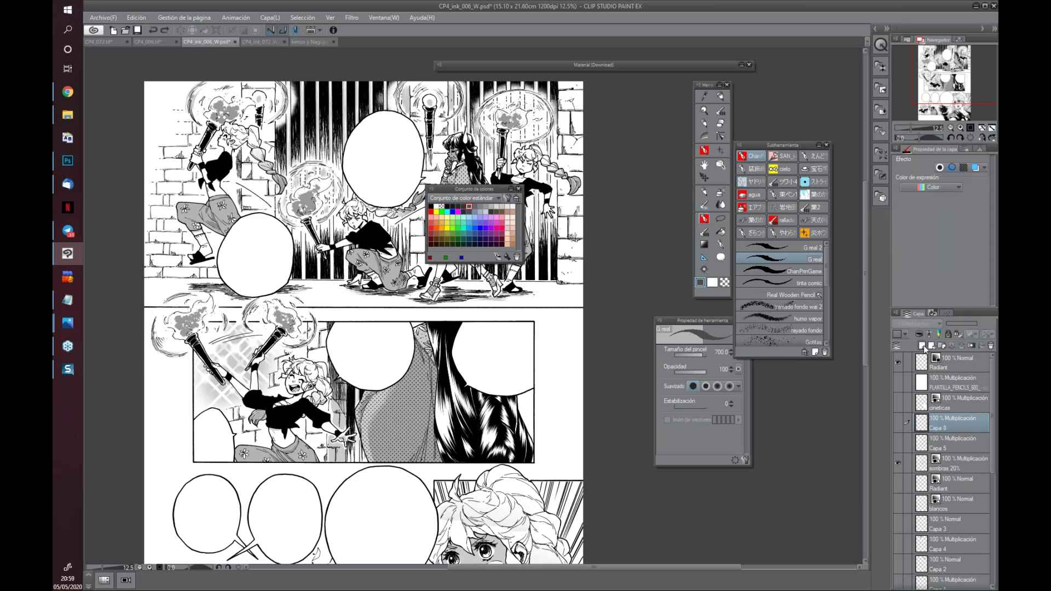
left_click(922, 346)
mouse_move(547, 342)
left_mouse_down()
mouse_move(566, 360)
mouse_move(558, 402)
left_mouse_up()
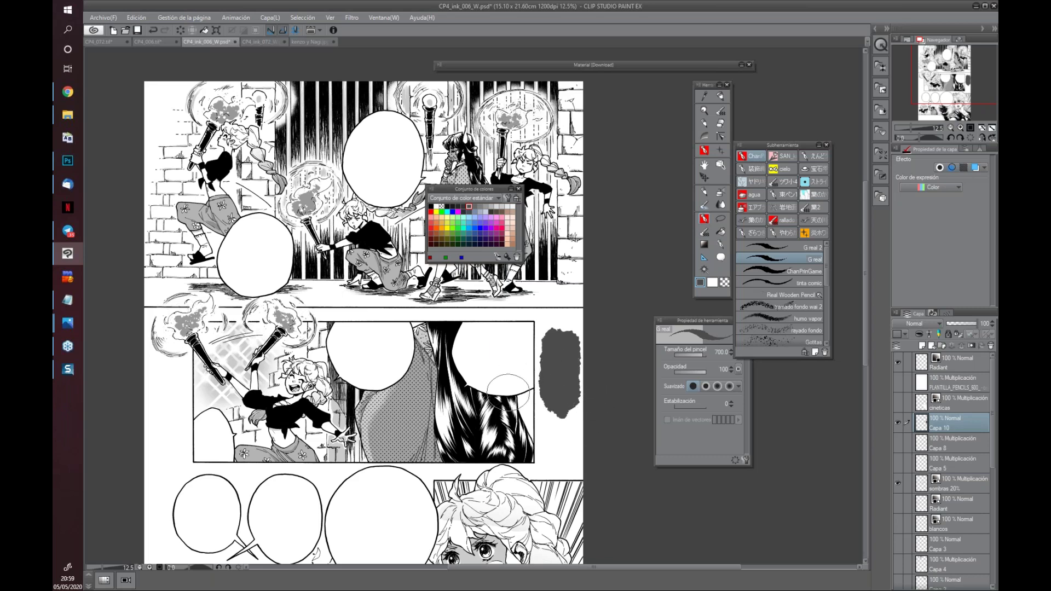
left_click_drag(550, 369, 552, 410)
mouse_move(573, 352)
left_mouse_down()
mouse_move(567, 413)
mouse_move(579, 331)
left_mouse_up()
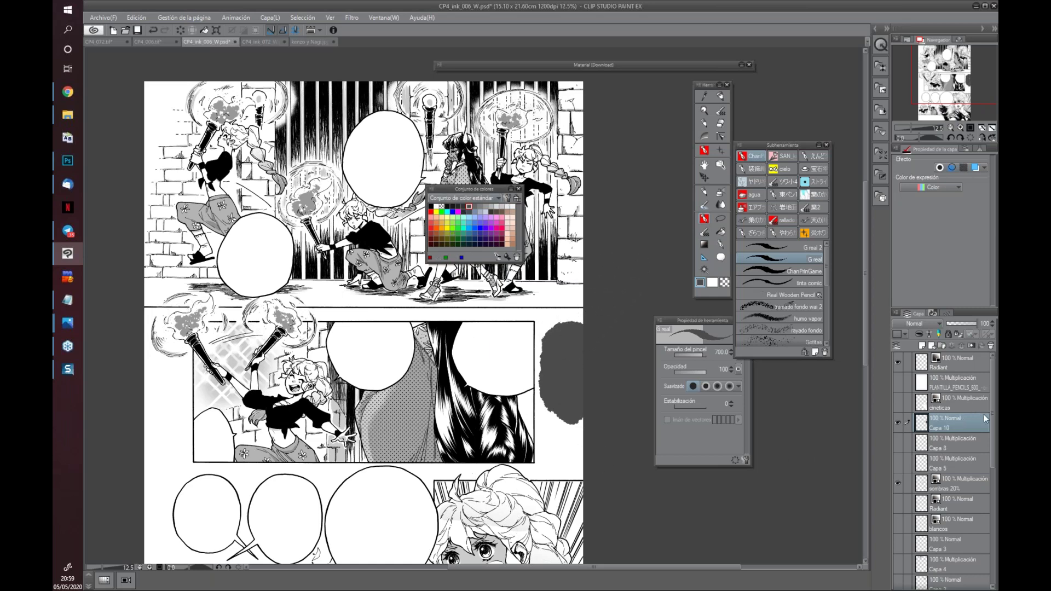
Pick dark red from the Color Set and move the palette off the page
scroll(983, 420, "down", 5)
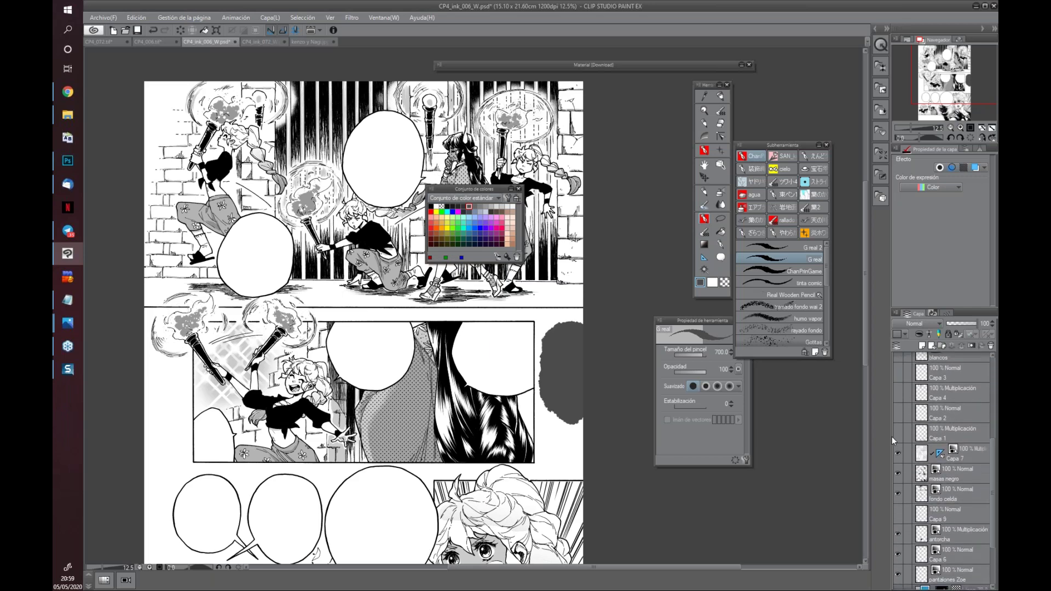
left_click_drag(455, 151, 481, 181)
left_click(430, 238)
left_click_drag(472, 192, 639, 180)
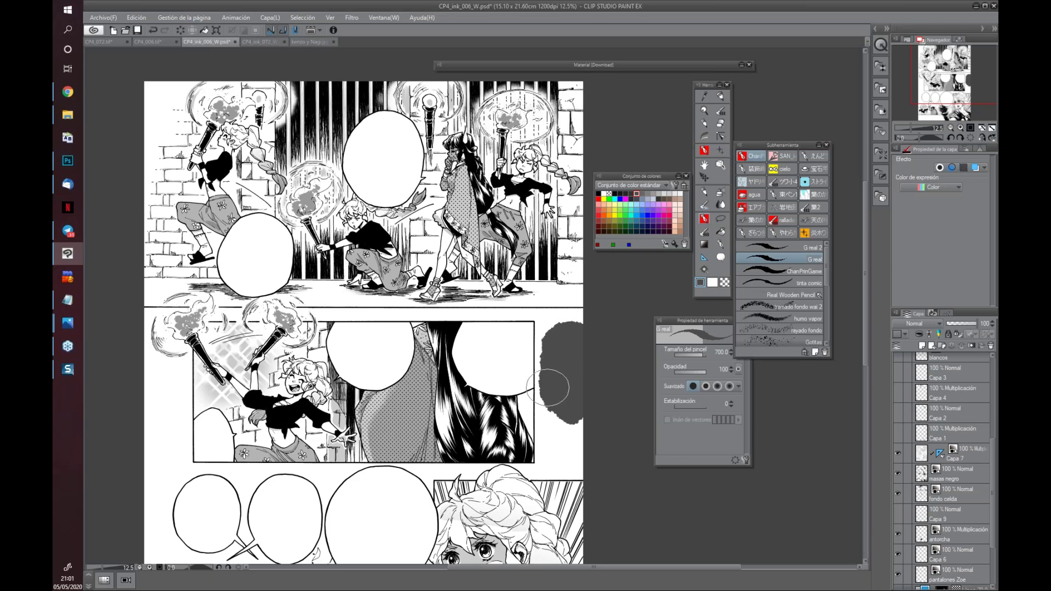
Bring the bottom panel's speech bubbles into view, zoomed in, with the brush reduced to size 100
mouse_move(524, 462)
left_mouse_down()
mouse_move(539, 318)
mouse_move(502, 272)
left_mouse_up()
left_click(136, 17)
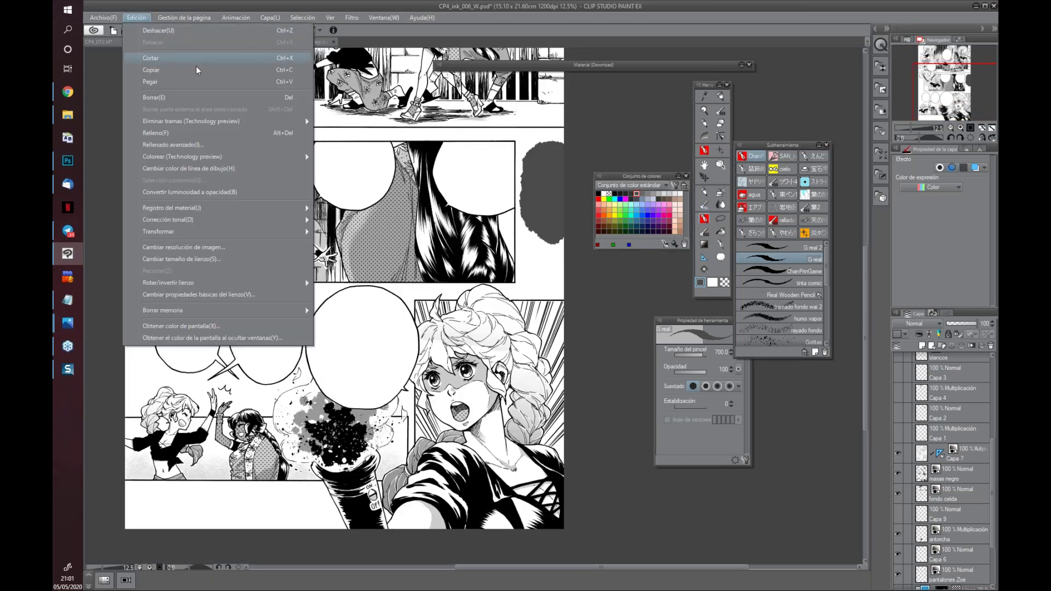
left_click(531, 22)
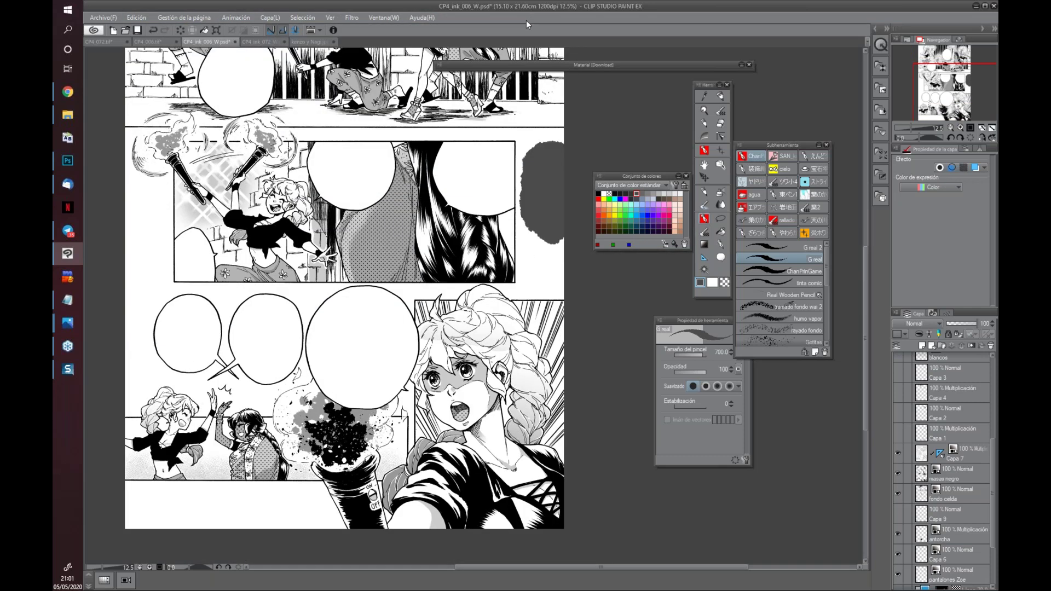
left_click_drag(385, 392, 439, 395)
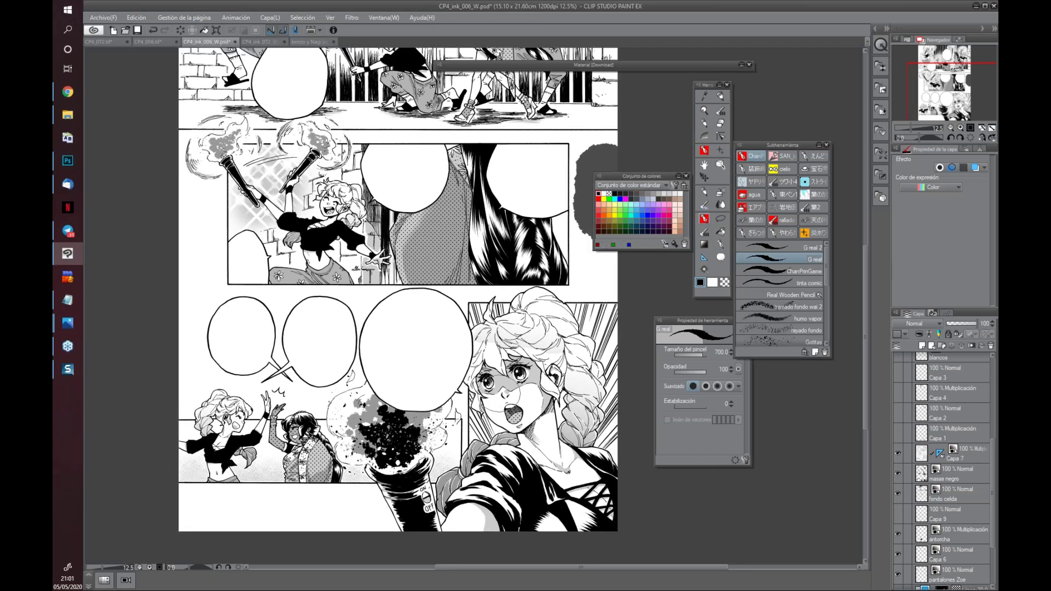
key("bracketleft")
key("bracketleft")
key("bracketleft")
key("bracketleft")
key("bracketleft")
key("bracketleft")
key("bracketleft")
scroll(399, 361, "up", 2)
mouse_move(307, 347)
left_mouse_down()
mouse_move(468, 290)
mouse_move(429, 279)
left_mouse_up()
key("bracketleft")
key("bracketleft")
key("bracketleft")
mouse_move(361, 419)
left_mouse_down()
mouse_move(434, 222)
mouse_move(372, 278)
left_mouse_up()
Ink short diagonal hatch marks inside the big speech bubble
mouse_move(331, 271)
left_mouse_down()
mouse_move(364, 290)
mouse_move(354, 353)
mouse_move(386, 321)
mouse_move(391, 336)
left_mouse_up()
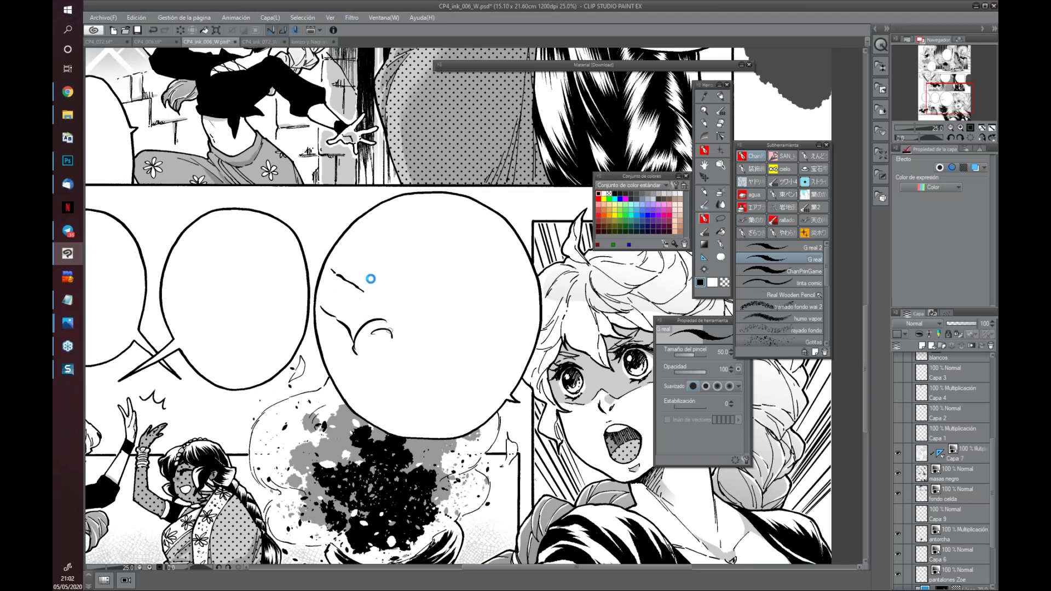
mouse_move(354, 303)
left_mouse_down()
mouse_move(396, 267)
mouse_move(371, 303)
mouse_move(386, 309)
left_mouse_up()
mouse_move(357, 275)
left_mouse_down()
mouse_move(346, 286)
mouse_move(390, 299)
mouse_move(403, 288)
left_mouse_up()
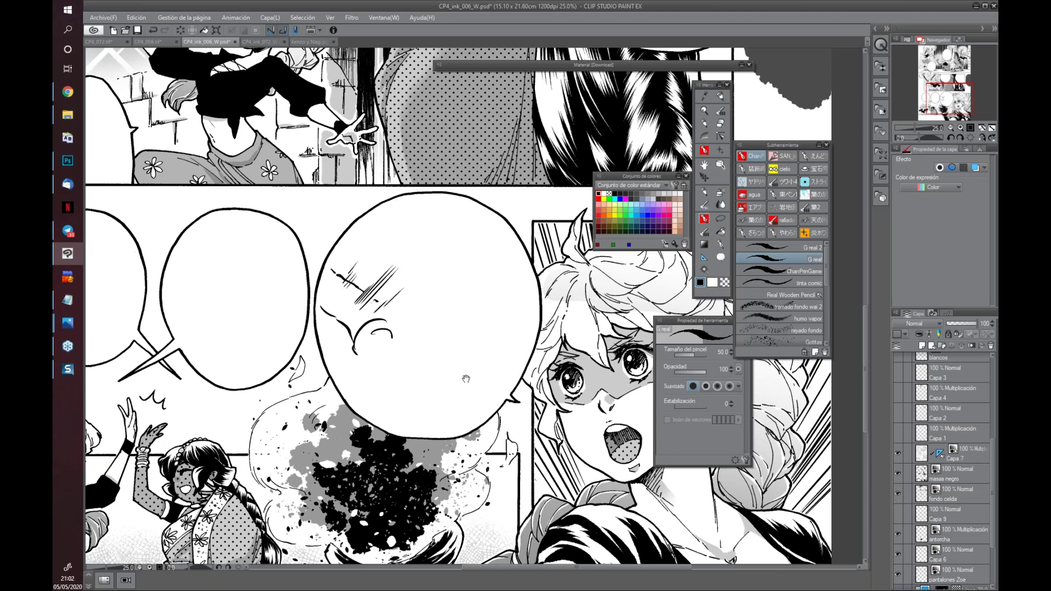
left_click_drag(466, 379, 439, 360)
Add long vertical hatch strokes along the bubble's right inside edge
left_click_drag(399, 230, 403, 272)
mouse_move(437, 221)
left_mouse_down()
mouse_move(451, 270)
mouse_move(414, 272)
mouse_move(429, 271)
mouse_move(443, 300)
left_mouse_up()
left_click_drag(448, 243, 459, 328)
left_click_drag(439, 280, 444, 359)
left_click_drag(452, 322, 444, 390)
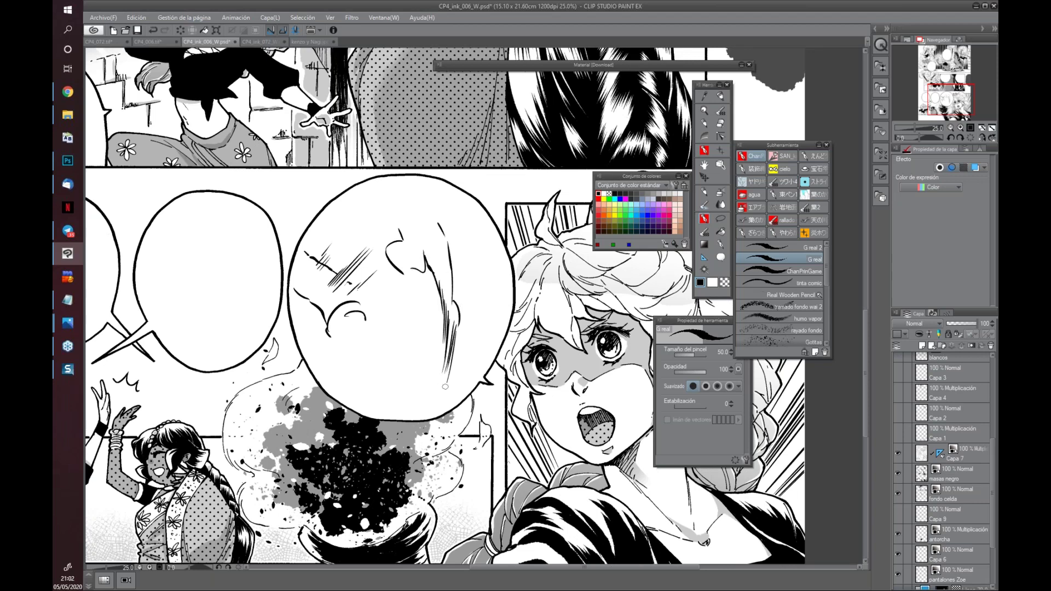
left_click_drag(472, 434, 465, 434)
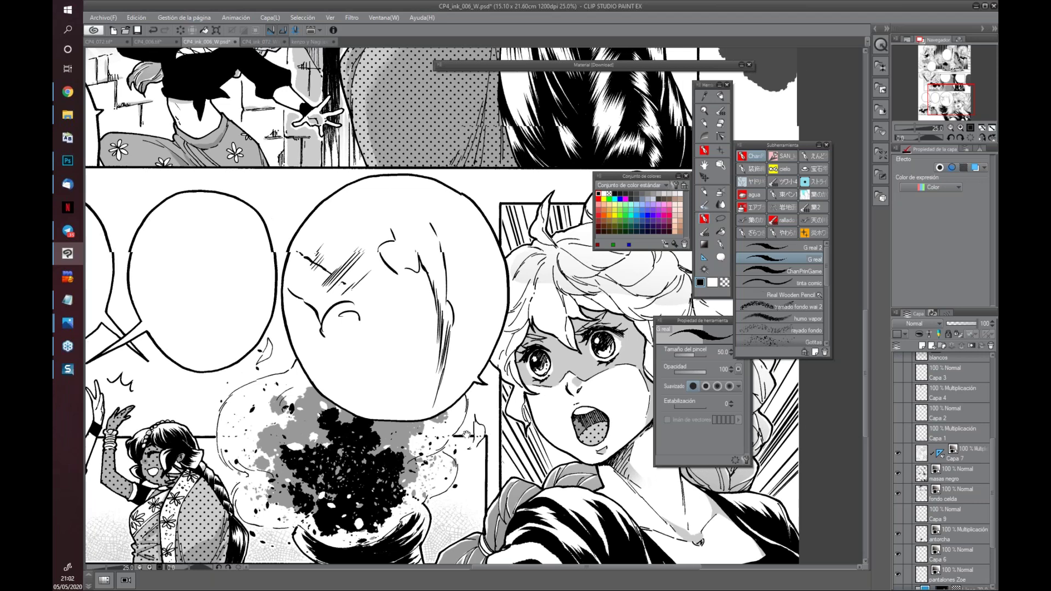
scroll(465, 434, "down", 1)
scroll(466, 434, "down", 2)
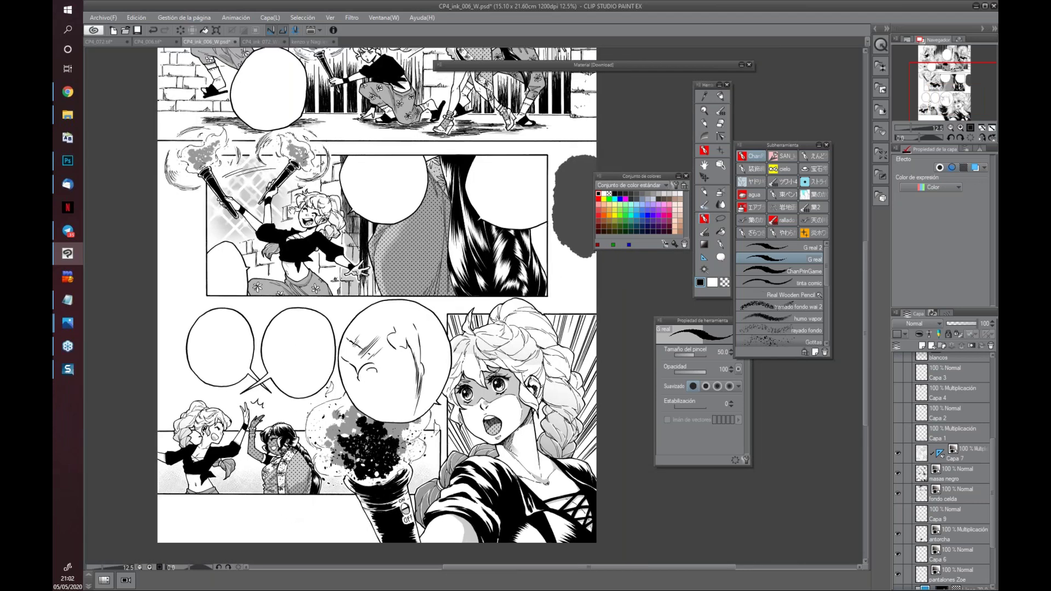
left_click_drag(291, 209, 259, 302)
Create a new Ilustración canvas with the default settings
key("ctrl+n")
type("1200")
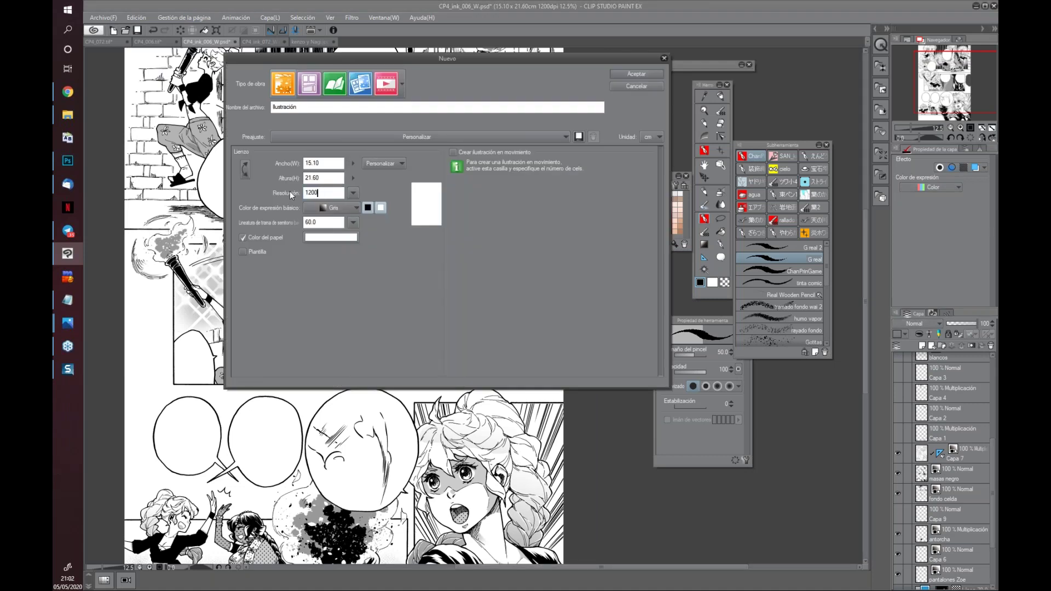
key("Return")
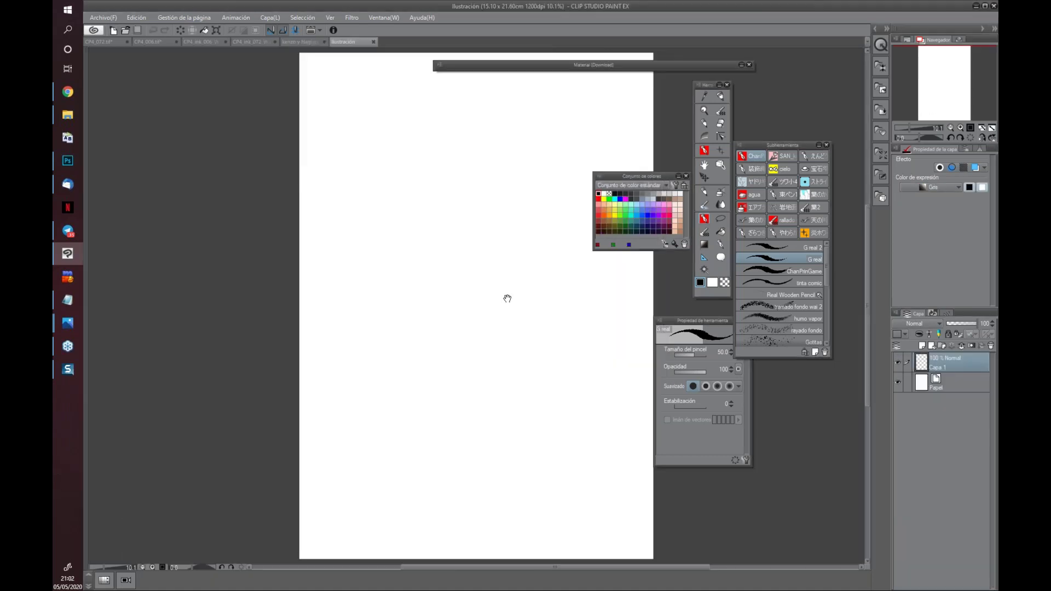
left_click_drag(423, 325, 405, 327)
Place a single Líneas radiales special ruler on the blank page
left_click(705, 258)
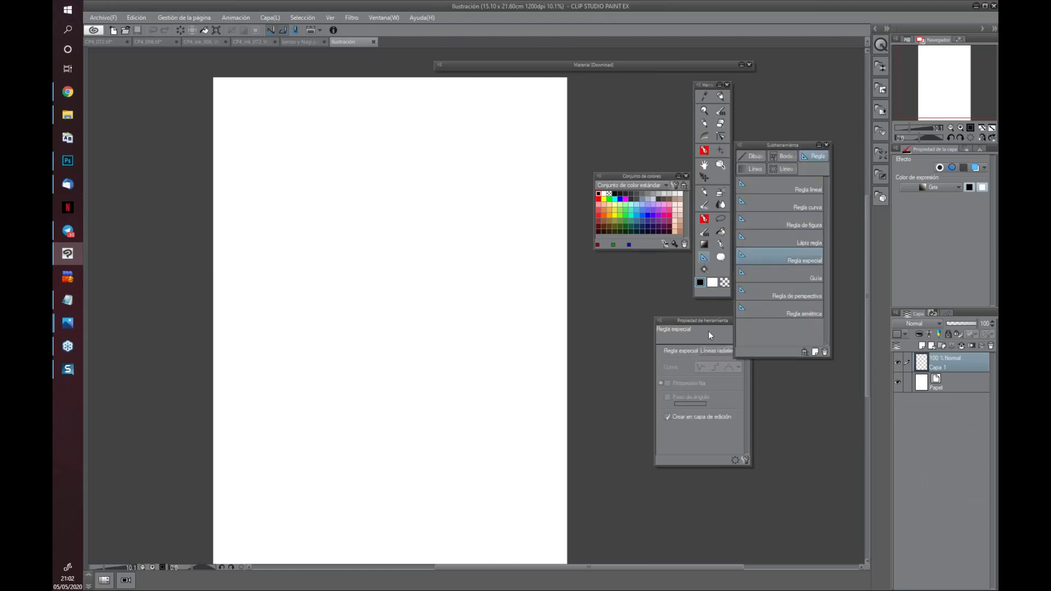
left_click_drag(707, 319, 671, 312)
left_click_drag(433, 417, 422, 387)
left_click(701, 343)
left_click(360, 368)
left_click(358, 366)
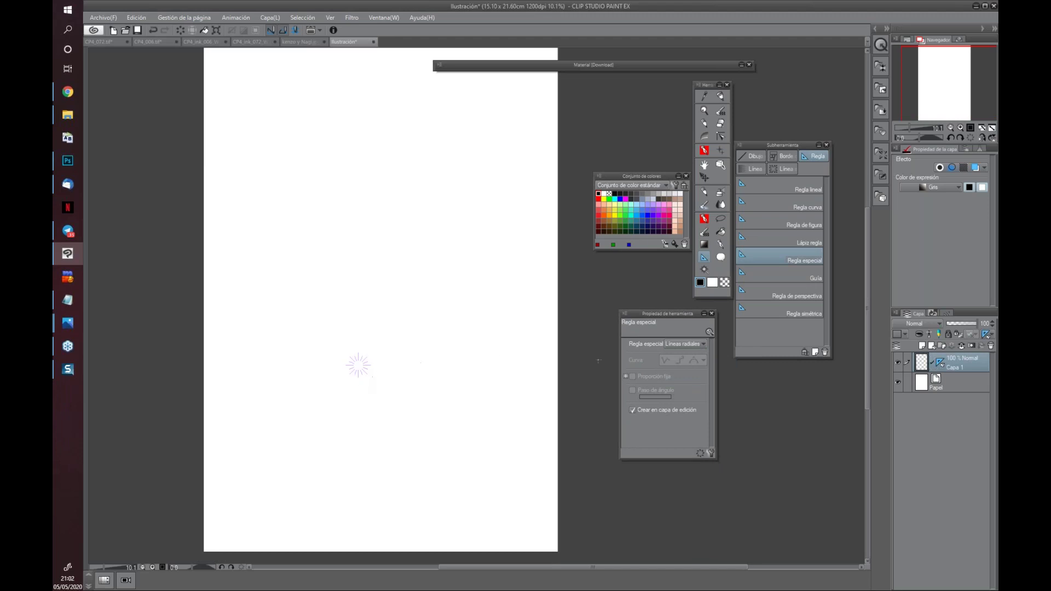
left_click(388, 283)
key("ctrl+z")
Draw a fan of pen strokes converging on the radial ruler's centre
key("p")
mouse_move(386, 290)
left_mouse_down()
mouse_move(367, 349)
mouse_move(372, 341)
left_mouse_up()
left_click_drag(382, 278, 361, 346)
left_click_drag(334, 304, 353, 349)
left_click_drag(322, 307, 344, 345)
left_click_drag(310, 338, 335, 360)
left_click_drag(302, 361, 324, 359)
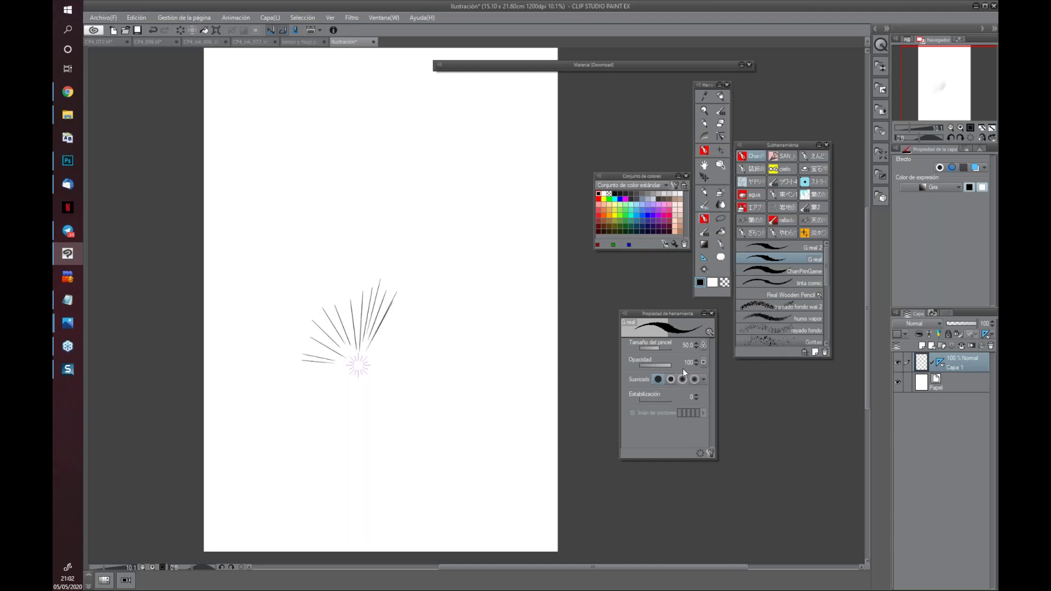
Add layer Capa 2 and set the special ruler type to Curva múltiple
left_click(930, 346)
left_click(704, 257)
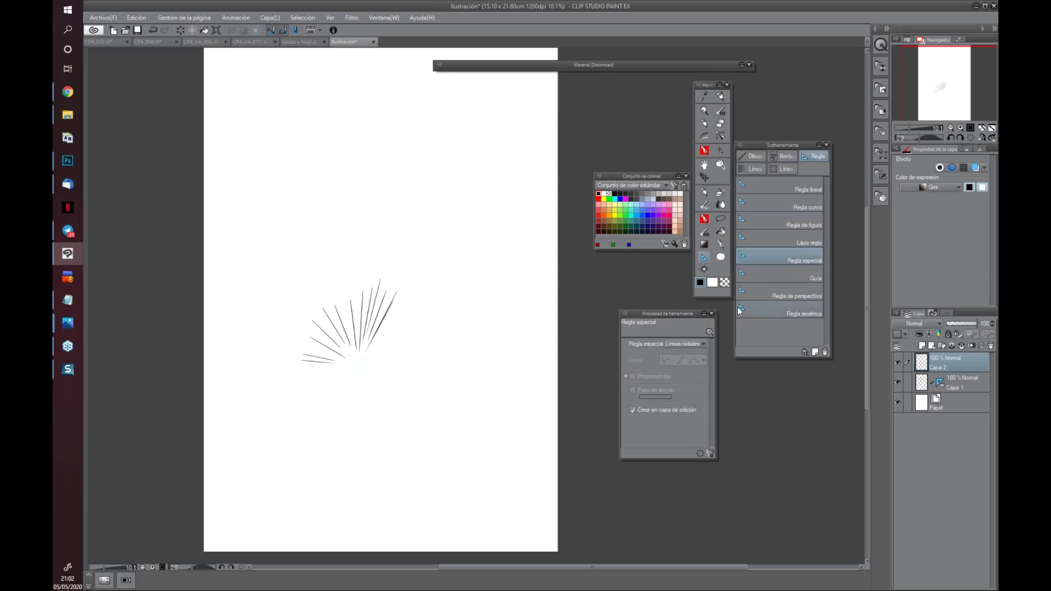
left_click(702, 344)
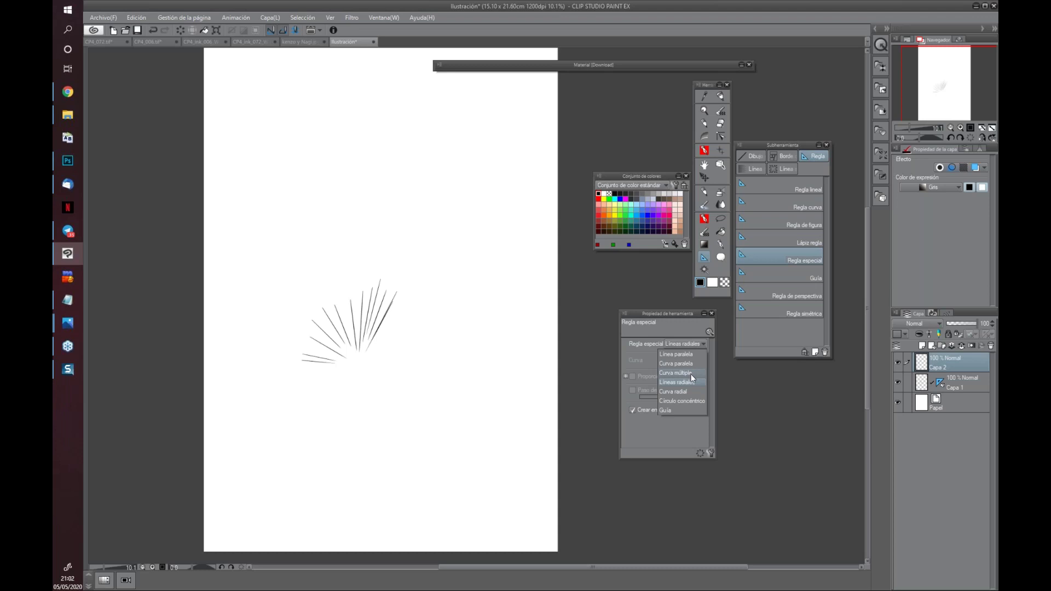
left_click(692, 373)
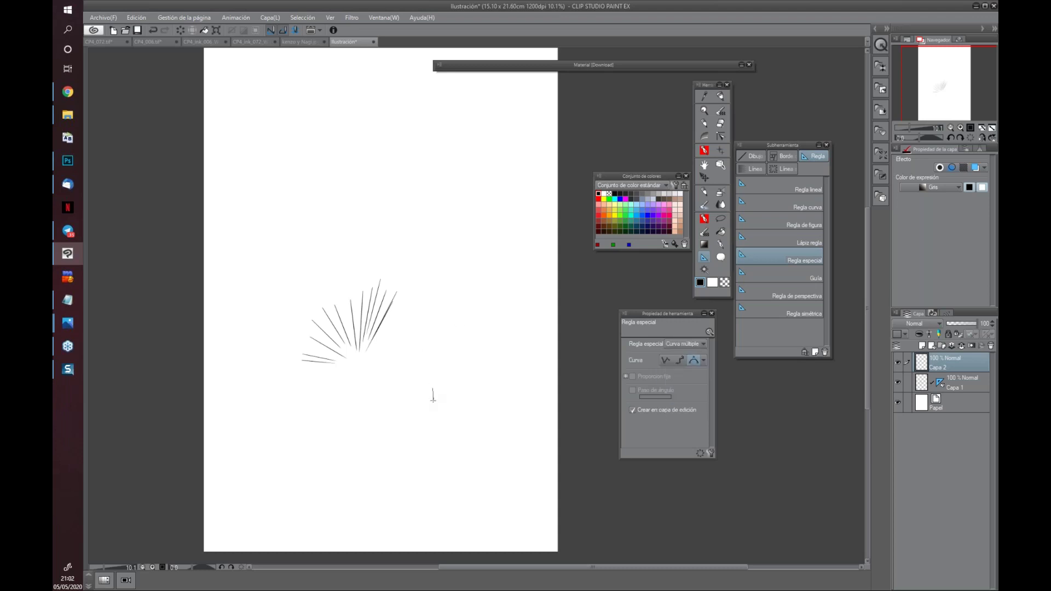
Build a looping multi-curve ruler from five points and finish it
left_click(434, 417)
left_click(474, 422)
left_click(466, 341)
left_click(432, 446)
left_click(520, 438)
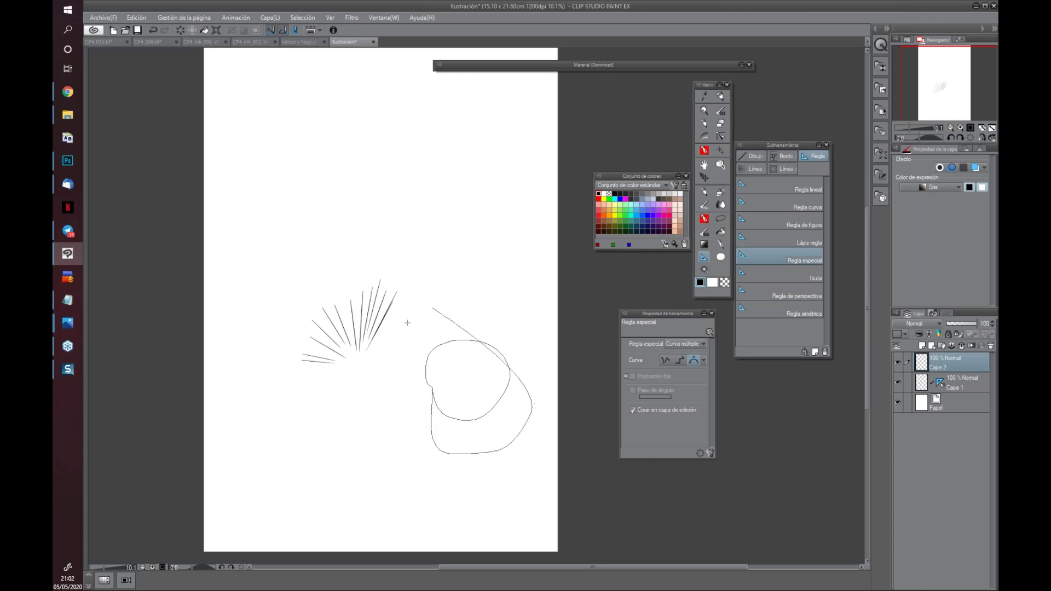
double_click(456, 407)
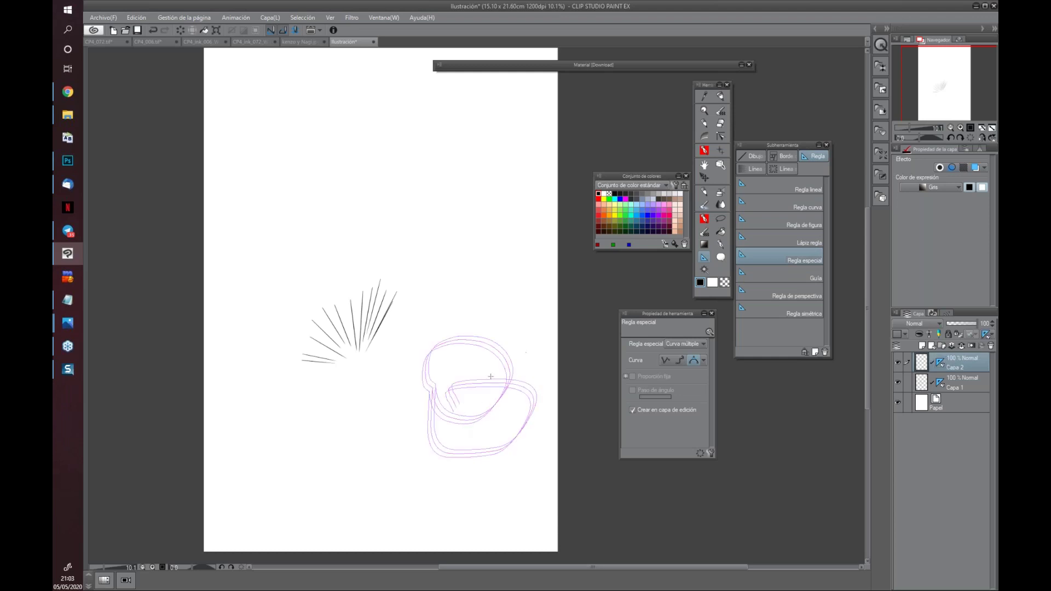
Test G real pen strokes along the ruler, undo them, and add layer Capa 3
left_click(705, 218)
left_click_drag(387, 257, 441, 480)
key("ctrl+z")
left_click_drag(390, 238, 442, 480)
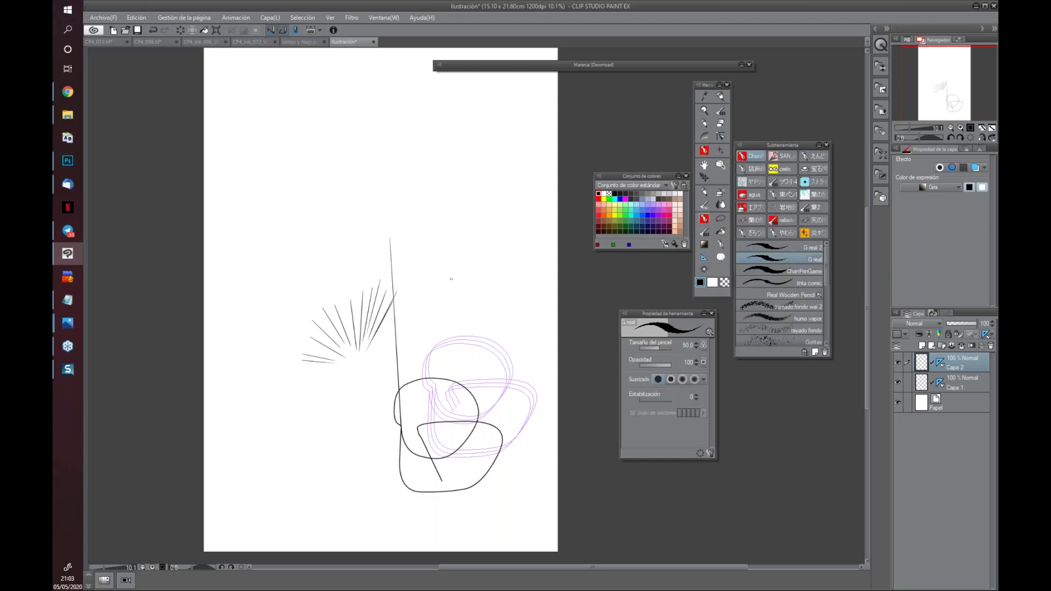
key("ctrl+z")
left_click_drag(402, 211, 454, 405)
key("ctrl+z")
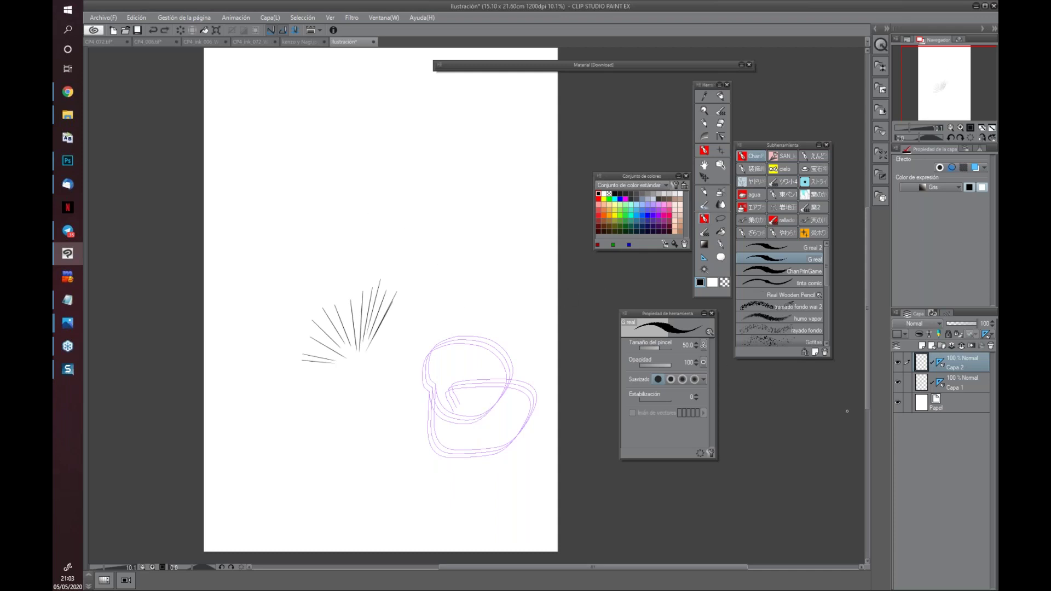
left_click(922, 347)
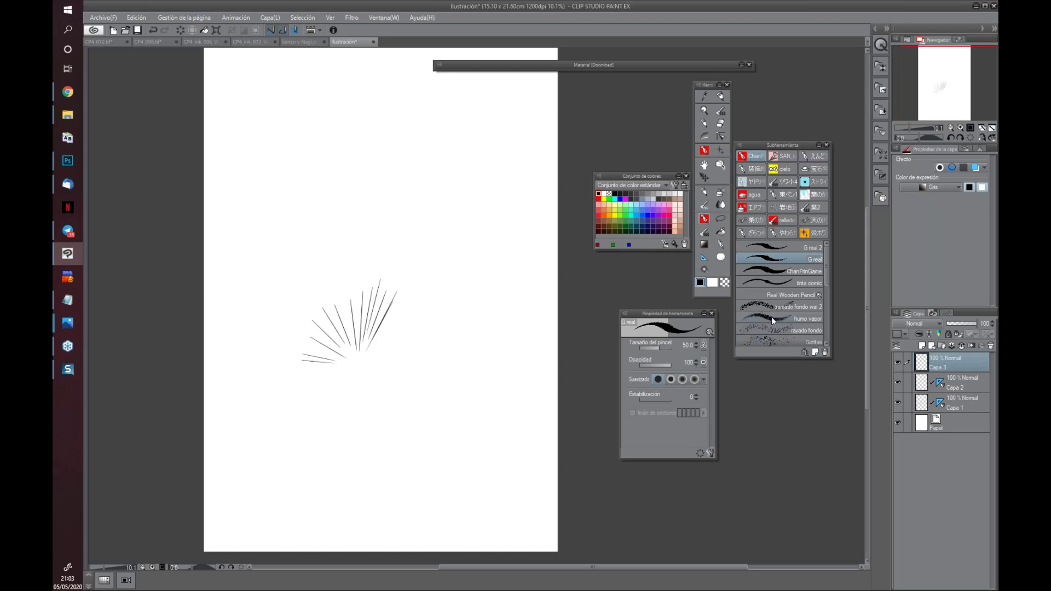
Create a lower and an upper multi-curve ruler on Capa 3
left_click(704, 257)
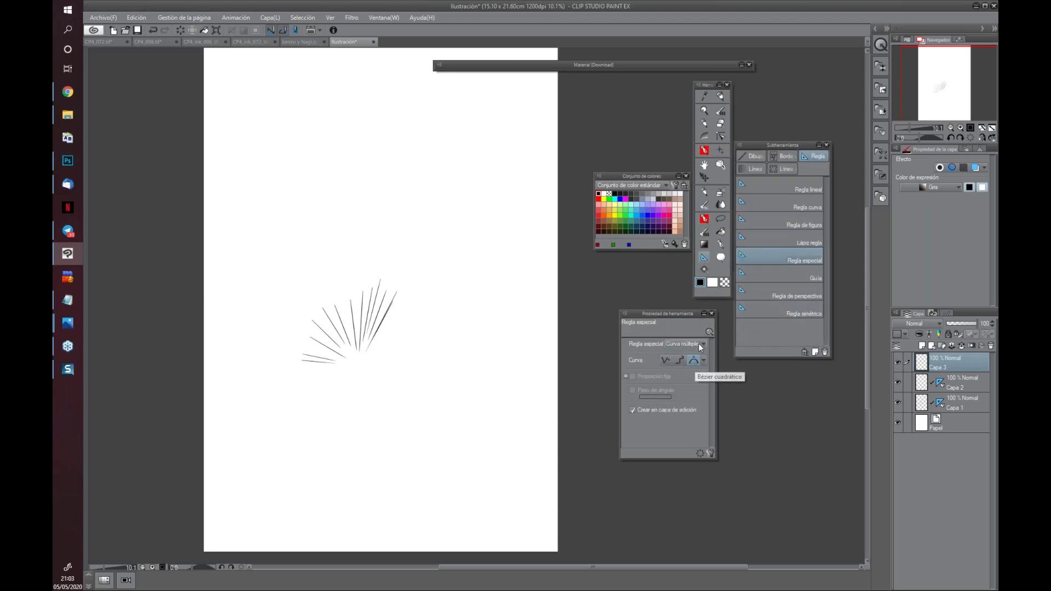
left_click(697, 341)
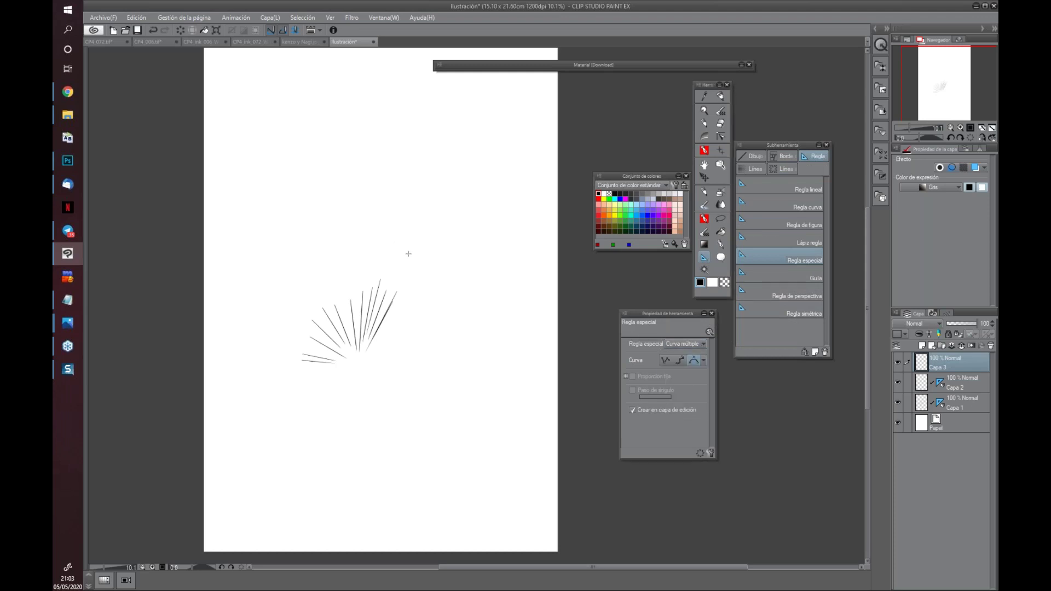
left_click(469, 367)
left_click(479, 413)
double_click(347, 510)
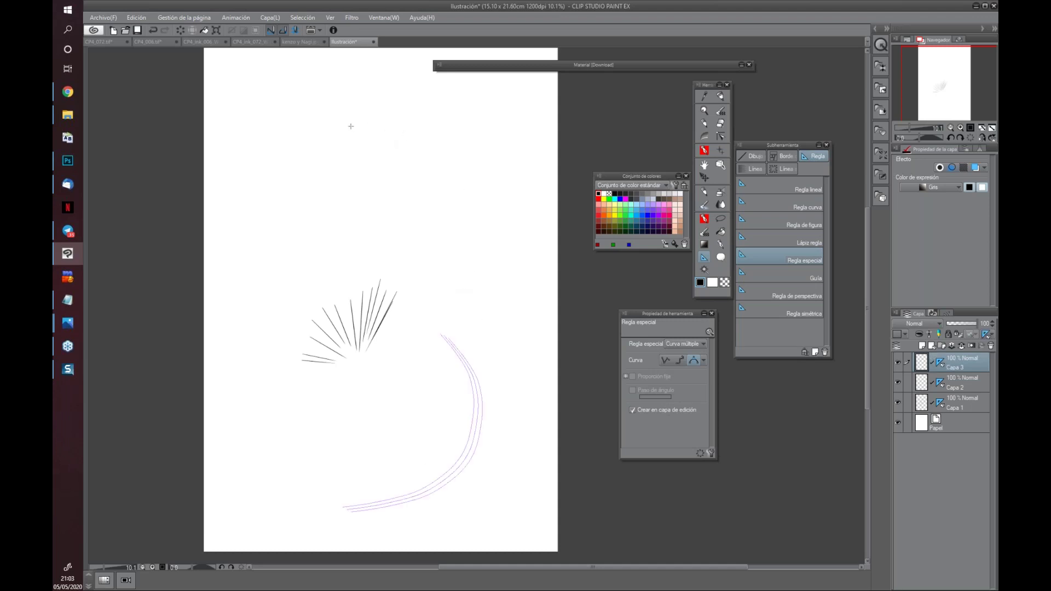
left_click(385, 137)
double_click(411, 302)
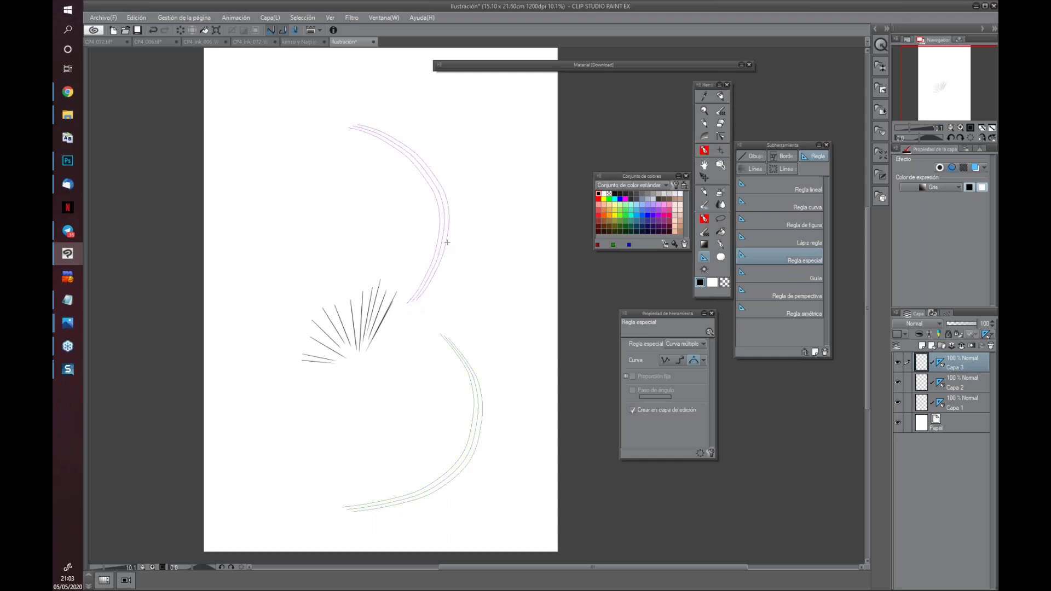
Ink long curved G real pen strokes following the upper ruler
left_click(704, 220)
left_click_drag(364, 114, 469, 216)
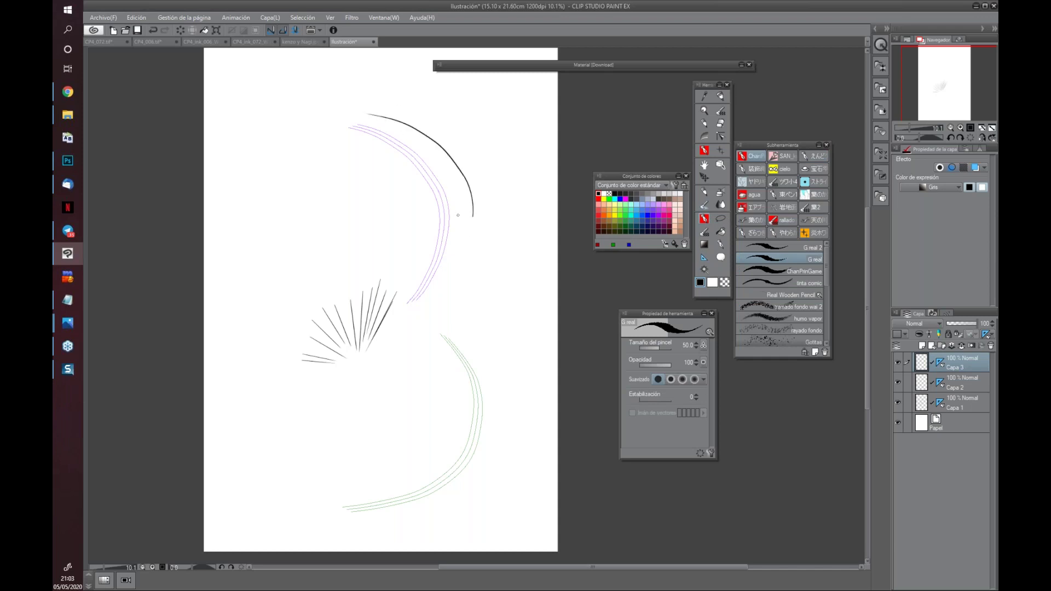
left_click_drag(368, 117, 427, 304)
left_click_drag(379, 126, 456, 248)
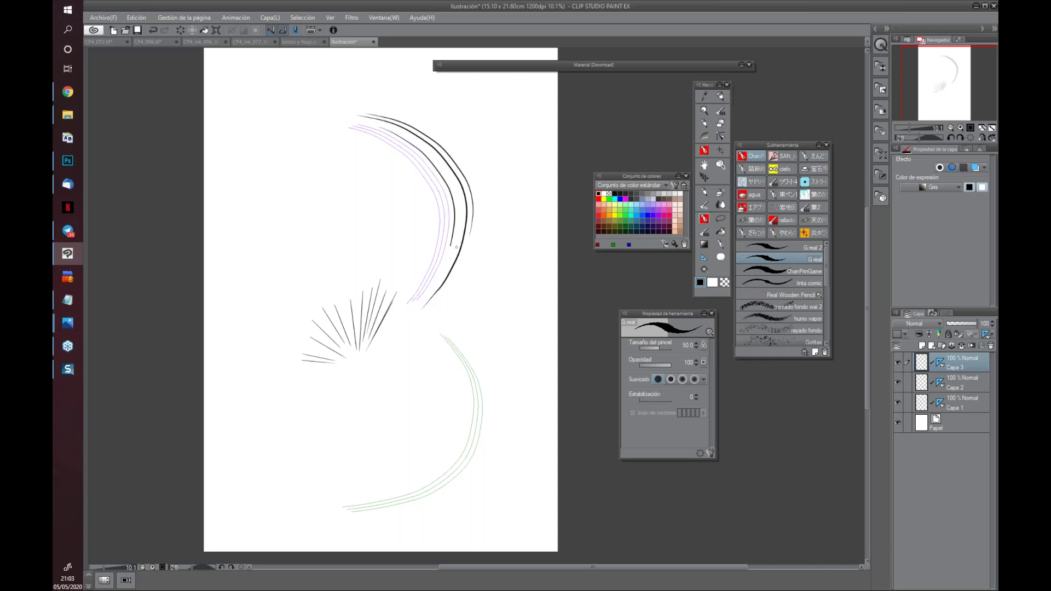
left_click_drag(353, 140, 418, 268)
left_click_drag(383, 145, 431, 304)
mouse_move(286, 136)
left_mouse_down()
mouse_move(323, 144)
mouse_move(395, 278)
left_mouse_up()
left_click_drag(422, 120, 388, 367)
Add more long strokes sweeping diagonally down-left along the curve's right side
mouse_move(496, 205)
left_mouse_down()
mouse_move(482, 262)
mouse_move(391, 374)
left_mouse_up()
left_click_drag(439, 322, 372, 401)
left_click_drag(459, 299, 362, 422)
left_click_drag(497, 171, 416, 344)
left_click_drag(450, 138, 438, 304)
left_click_drag(330, 133, 405, 284)
left_click_drag(530, 476, 527, 470)
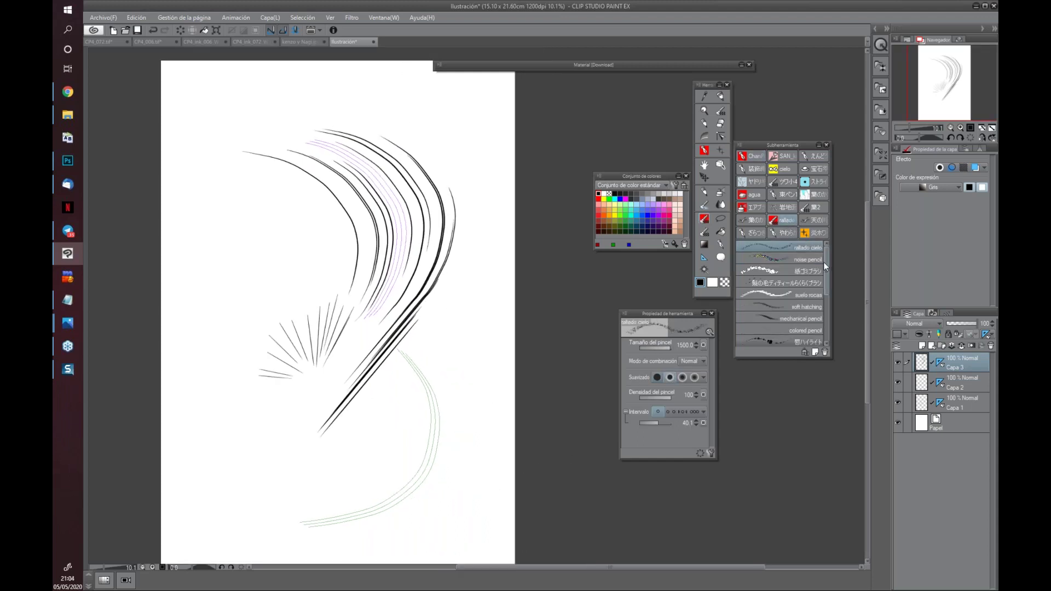
Browse the brush groups in the Sub tool panel, including the star brushes
left_click_drag(824, 263, 827, 335)
left_click(812, 233)
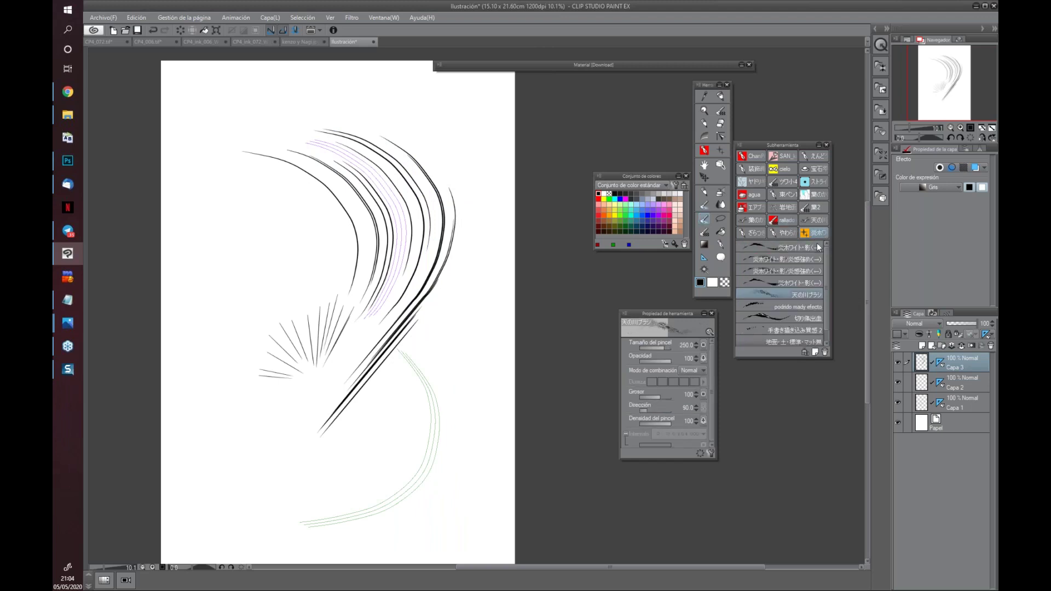
left_click(751, 233)
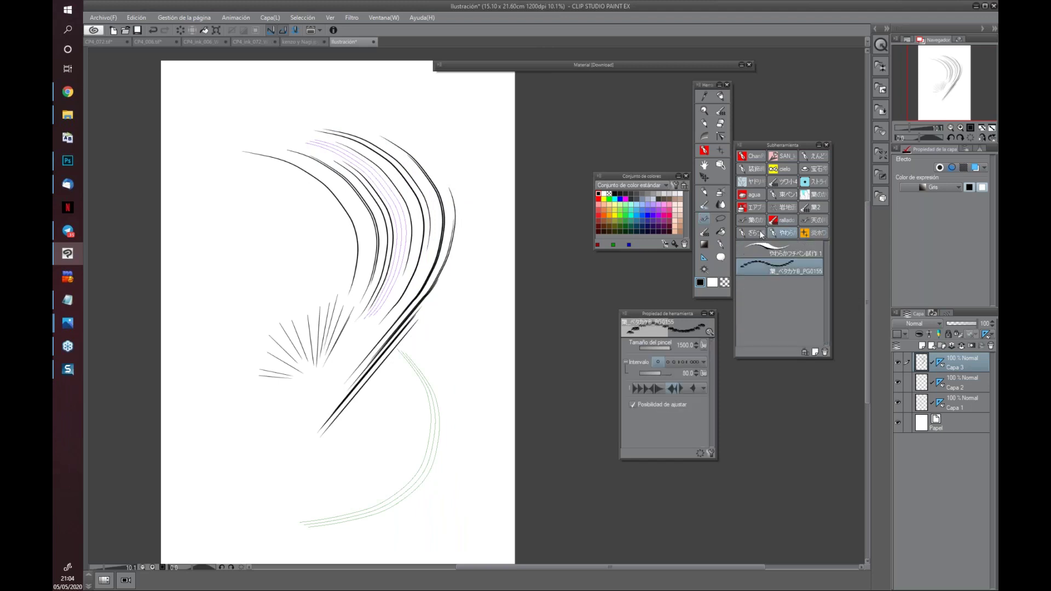
left_click(751, 219)
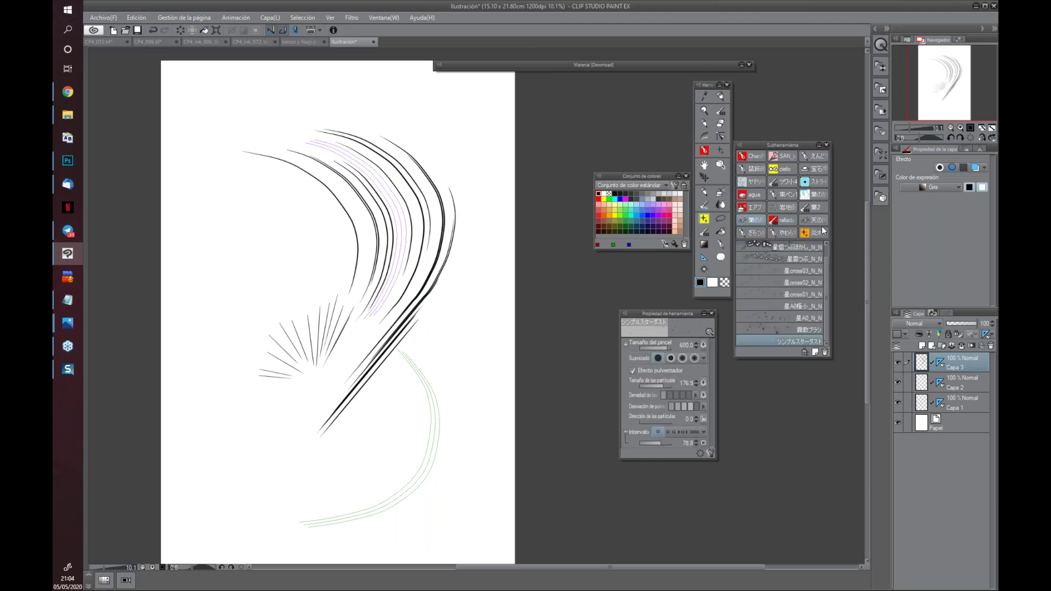
Choose the large action-line brush at size 170 on a new layer, Capa 4
left_click(817, 208)
left_click(788, 220)
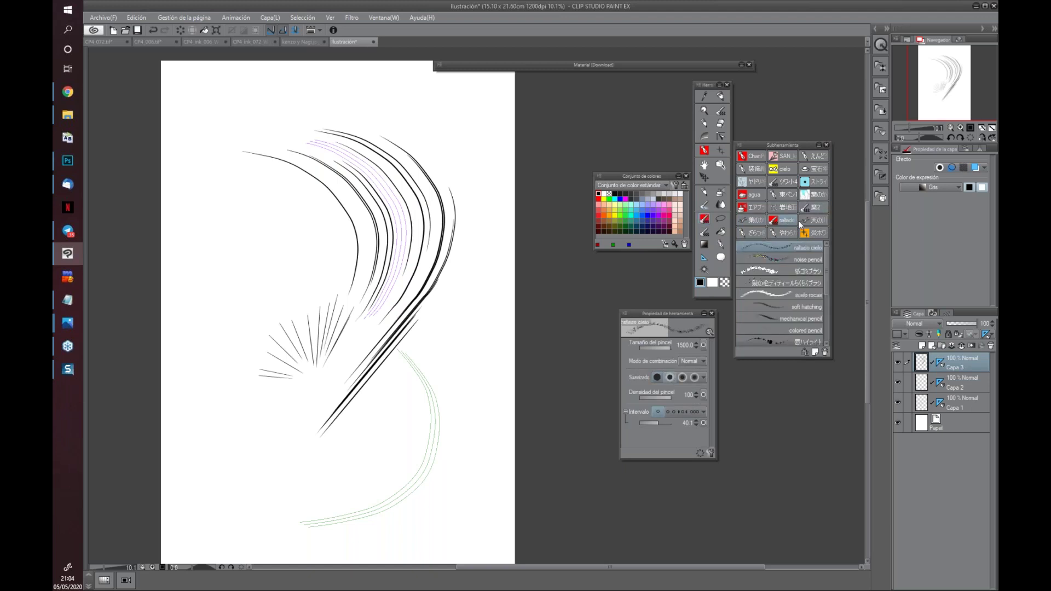
left_click_drag(829, 287, 828, 345)
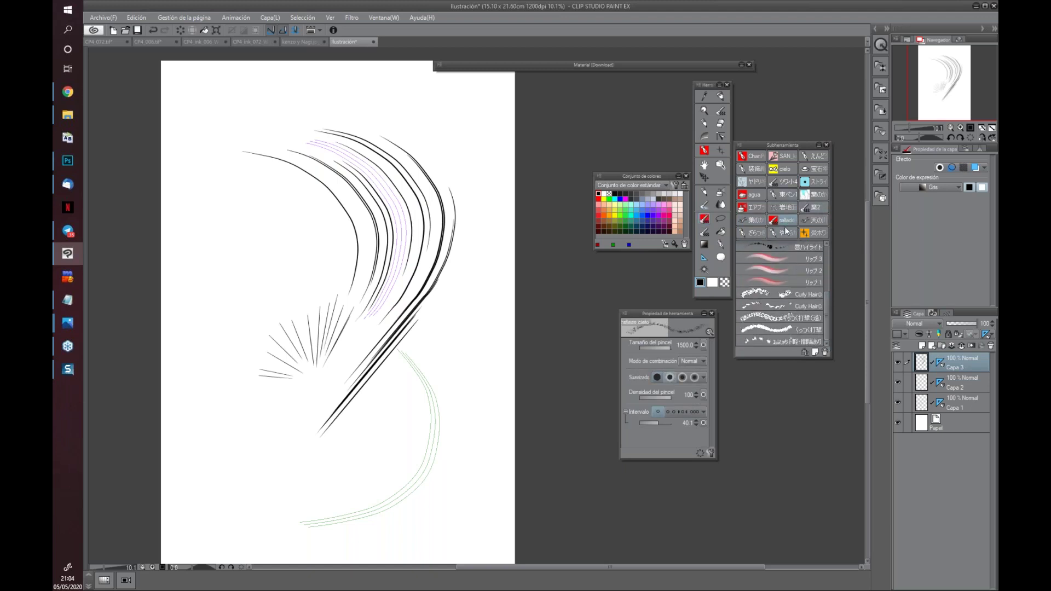
left_click(786, 208)
left_click_drag(823, 274, 824, 325)
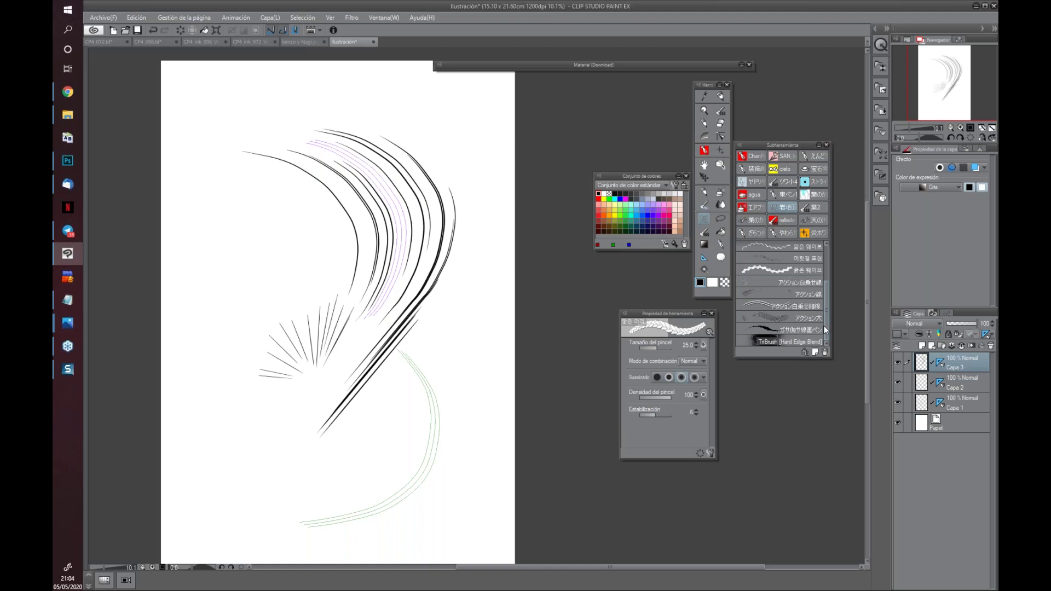
left_click(783, 319)
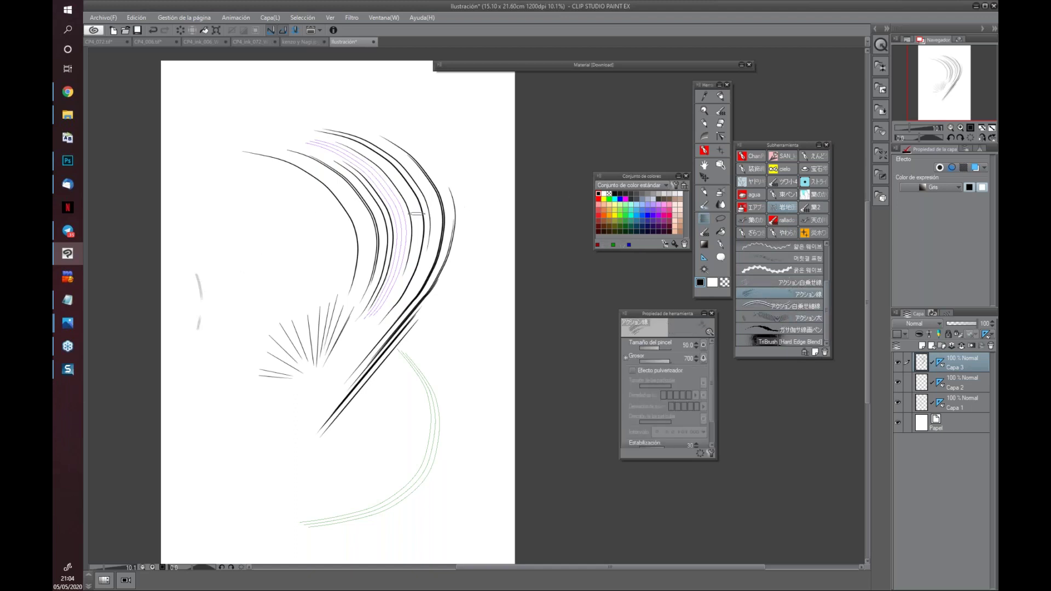
key("bracketright")
left_click(922, 346)
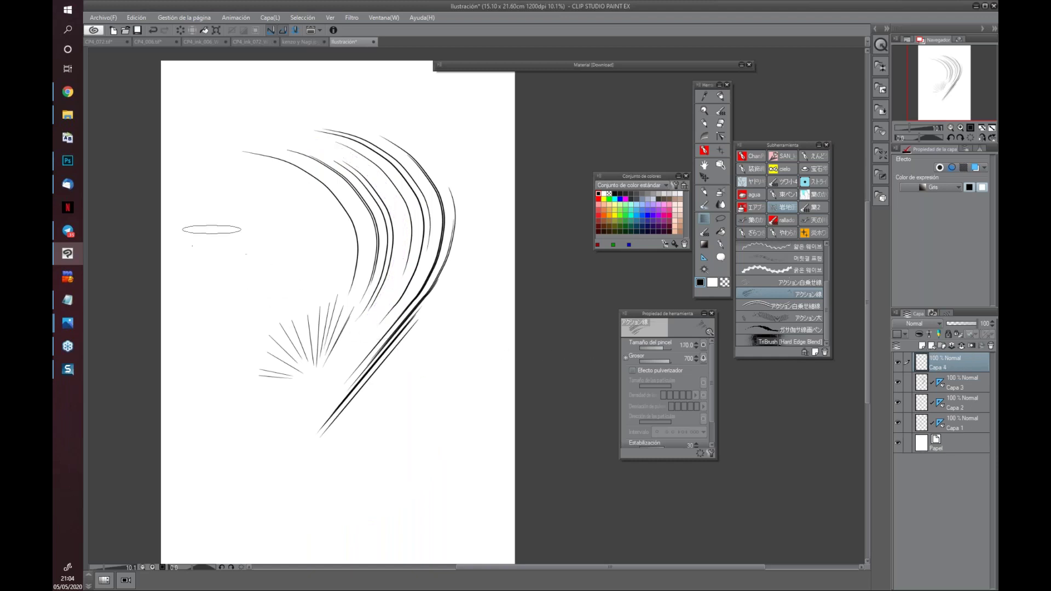
Try speed-line strokes on the left at brush sizes 80 to 800, undoing the last
left_click_drag(212, 236, 226, 314)
left_click_drag(244, 358, 281, 427)
key("bracketright")
key("bracketright")
key("bracketright")
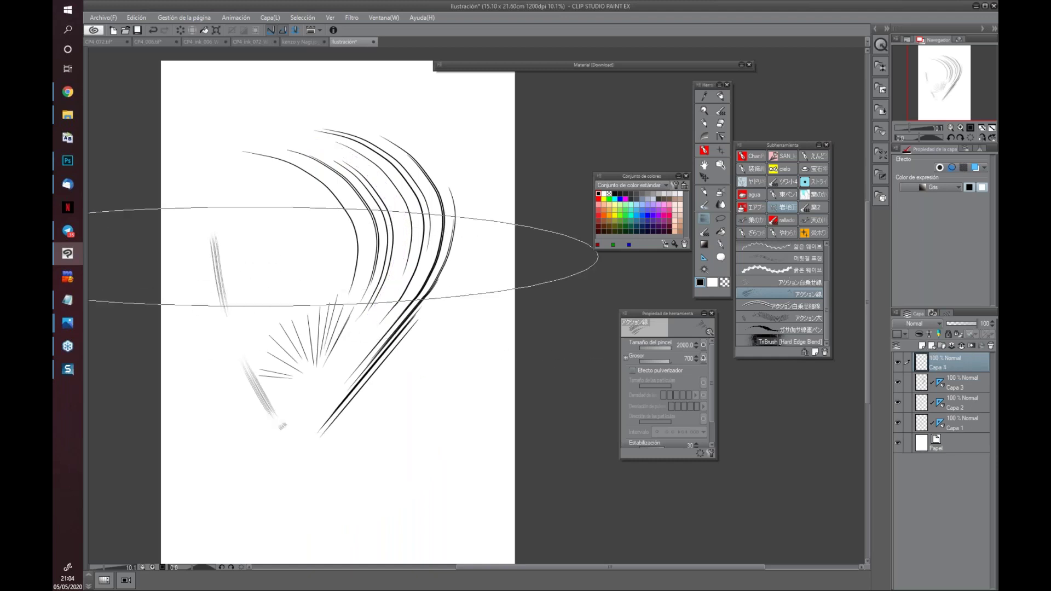
key("bracketleft")
key("bracketleft")
key("bracketleft")
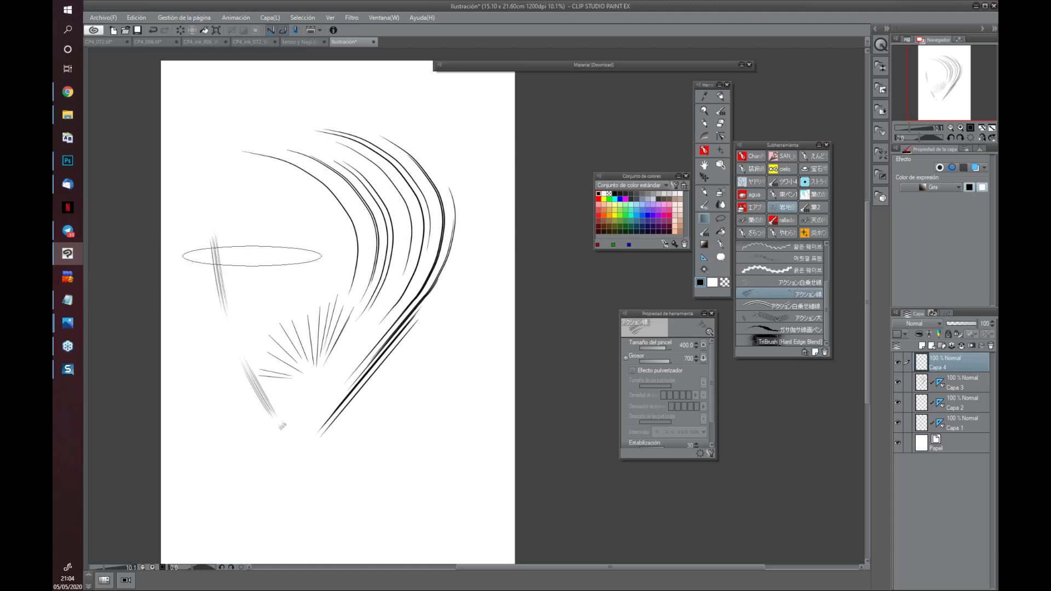
scroll(254, 262, "up", 4)
key("bracketleft")
key("bracketleft")
key("bracketleft")
key("bracketleft")
key("bracketleft")
key("bracketleft")
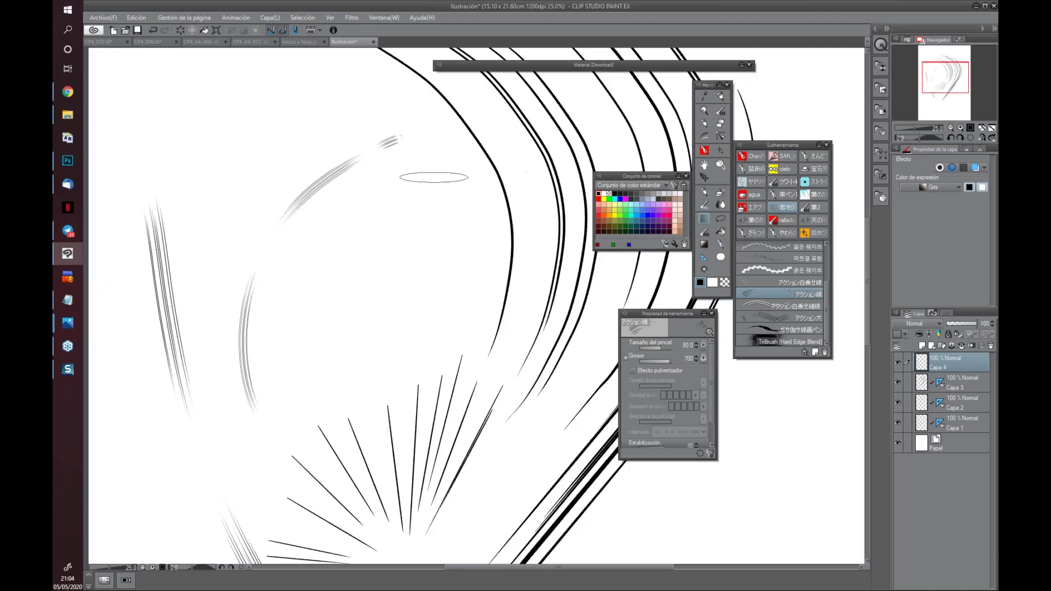
left_click_drag(289, 372, 316, 257)
left_click_drag(346, 216, 395, 176)
key("bracketright")
key("bracketright")
key("bracketright")
key("bracketright")
key("bracketright")
left_click_drag(239, 389, 304, 154)
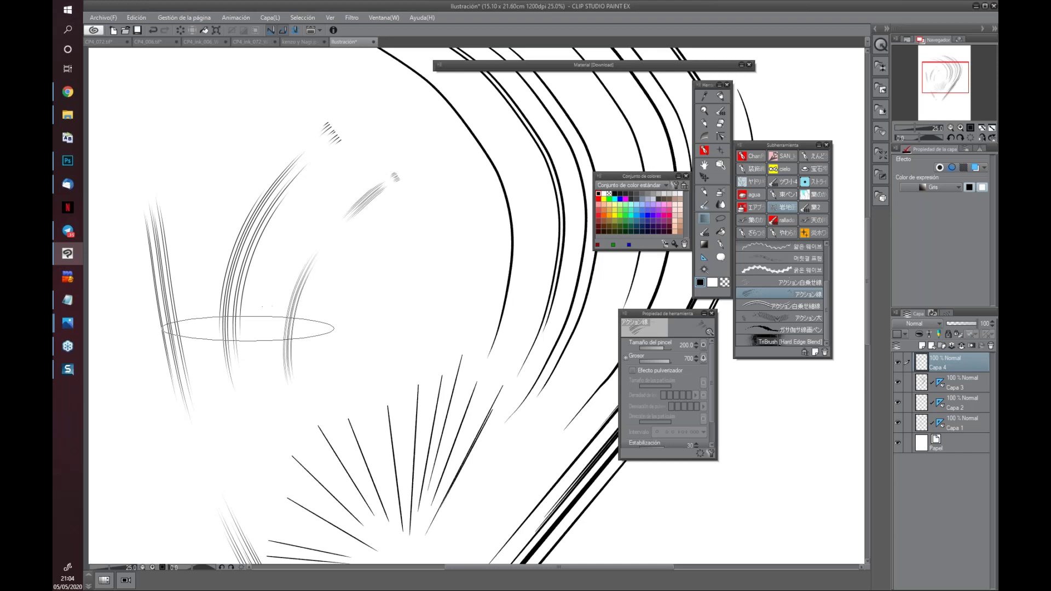
key("ctrl+z")
key("ctrl+z")
key("ctrl+z")
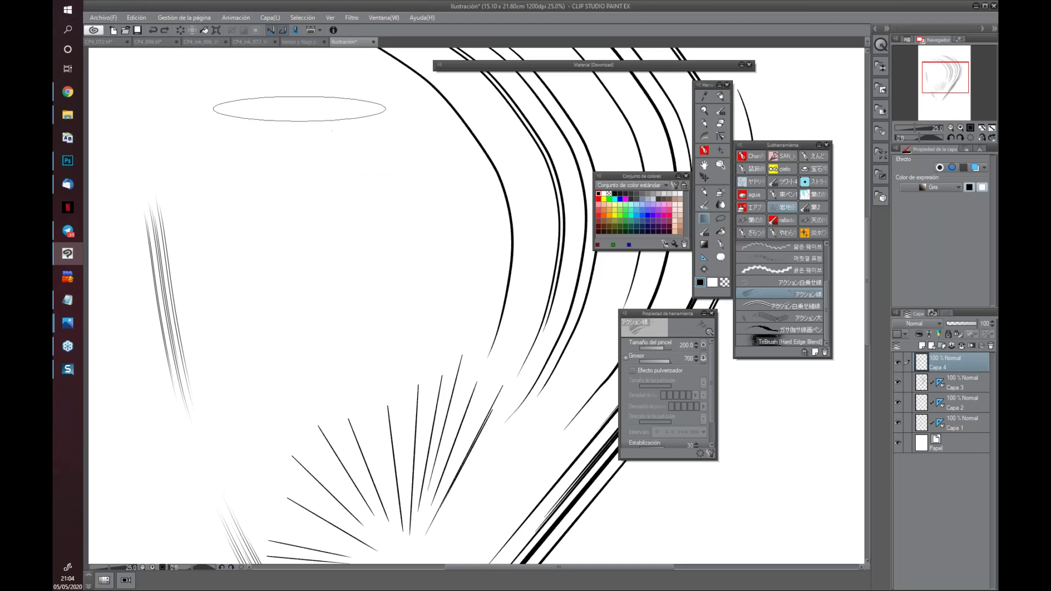
Draw curved multi-line action strokes sweeping across the left and centre of the page
left_click_drag(326, 100, 235, 276)
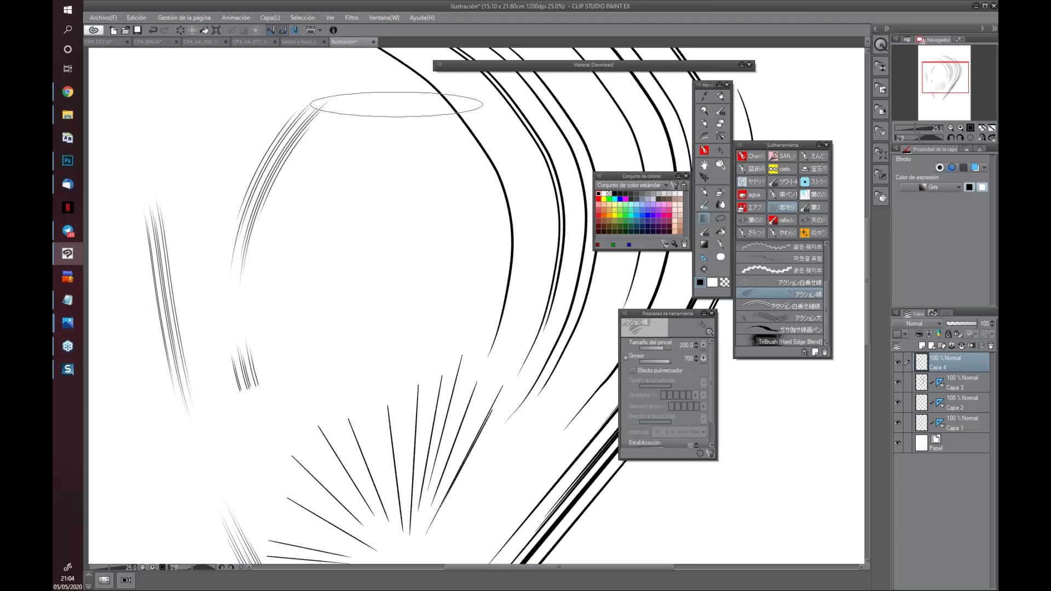
left_click_drag(397, 107, 298, 295)
left_click_drag(446, 143, 332, 317)
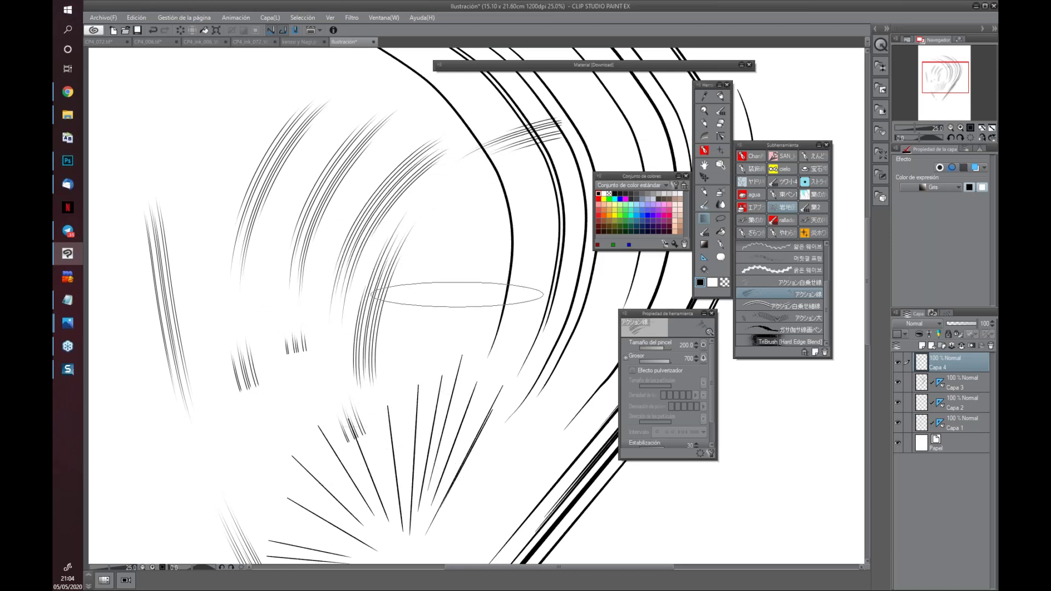
left_click_drag(488, 317, 360, 265)
left_click_drag(290, 405, 487, 236)
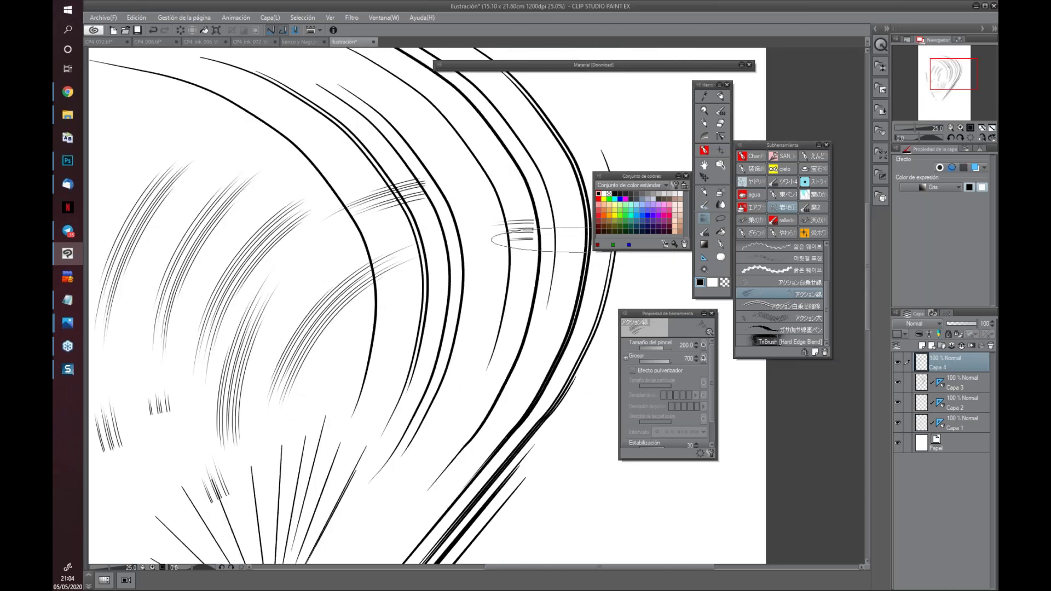
left_click_drag(316, 413, 587, 281)
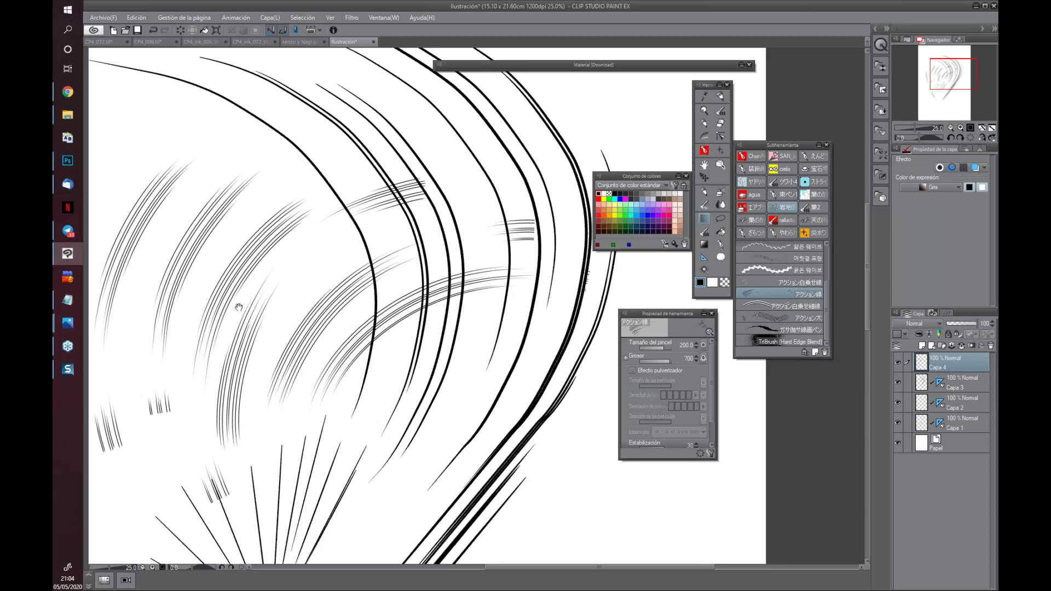
left_click_drag(251, 279, 430, 361)
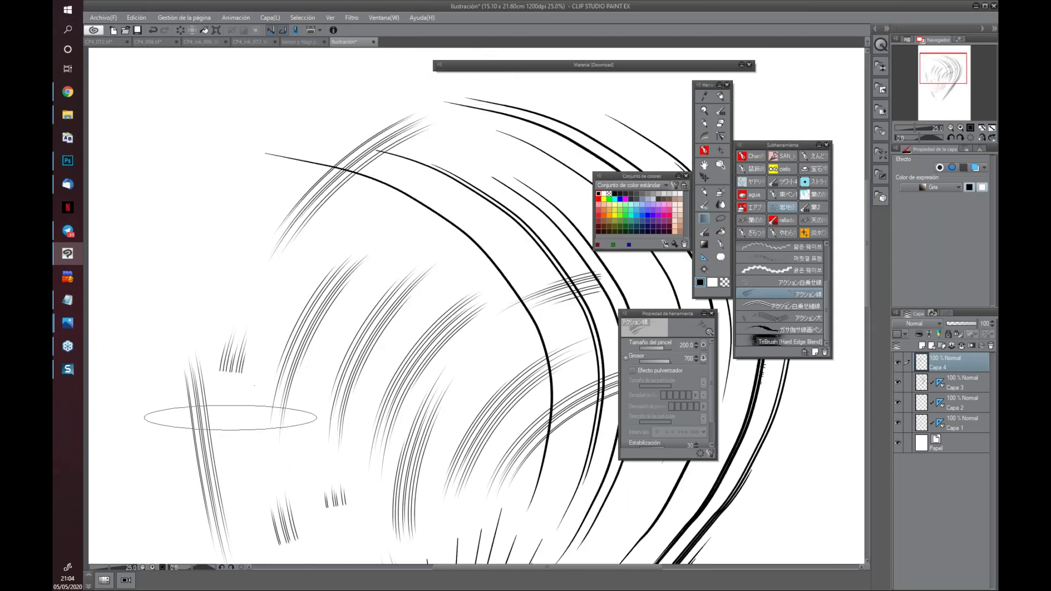
scroll(432, 501, "down", 1)
scroll(433, 501, "down", 1)
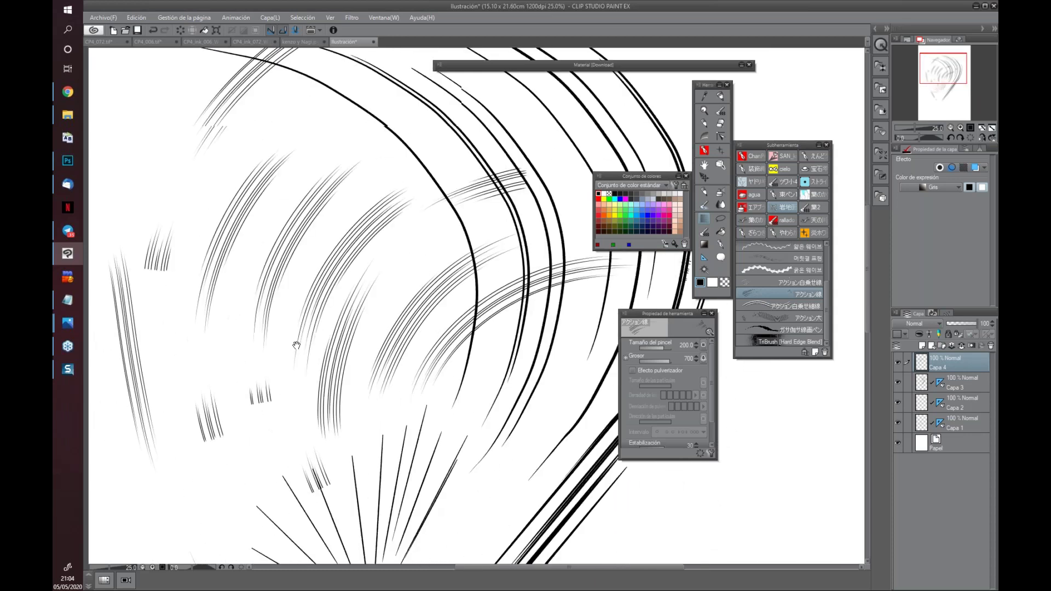
scroll(505, 401, "down", 1)
Extend the horizontal line to the page's right edge with the inking pen
mouse_move(507, 497)
left_mouse_down()
mouse_move(464, 395)
mouse_move(462, 344)
mouse_move(500, 293)
left_mouse_up()
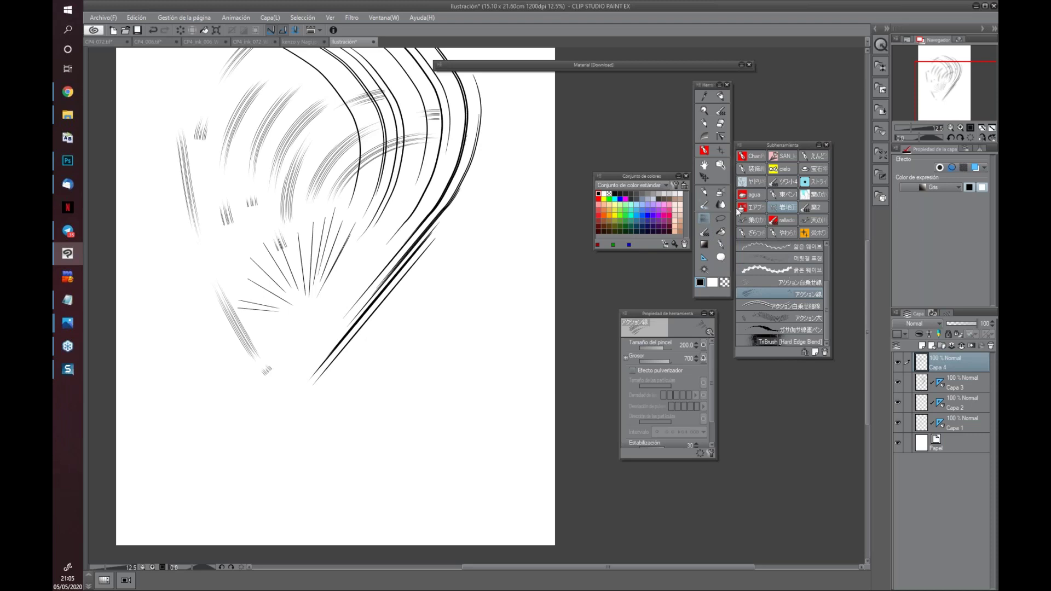
left_click(752, 158)
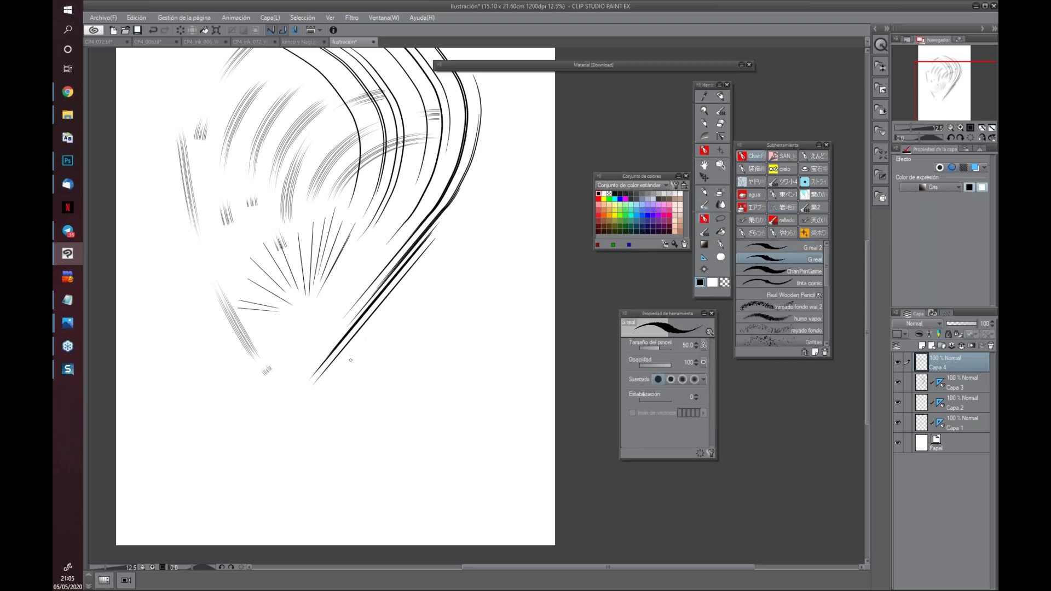
left_click_drag(501, 361, 445, 362)
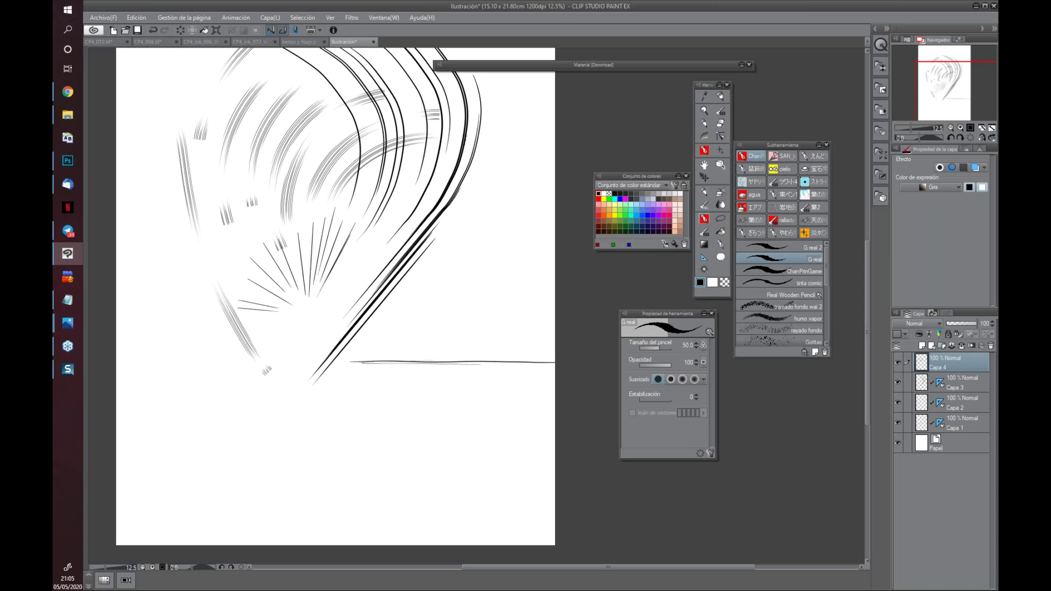
Paint a wide light-grey band below the line on a new Multiplicación layer
left_click(669, 193)
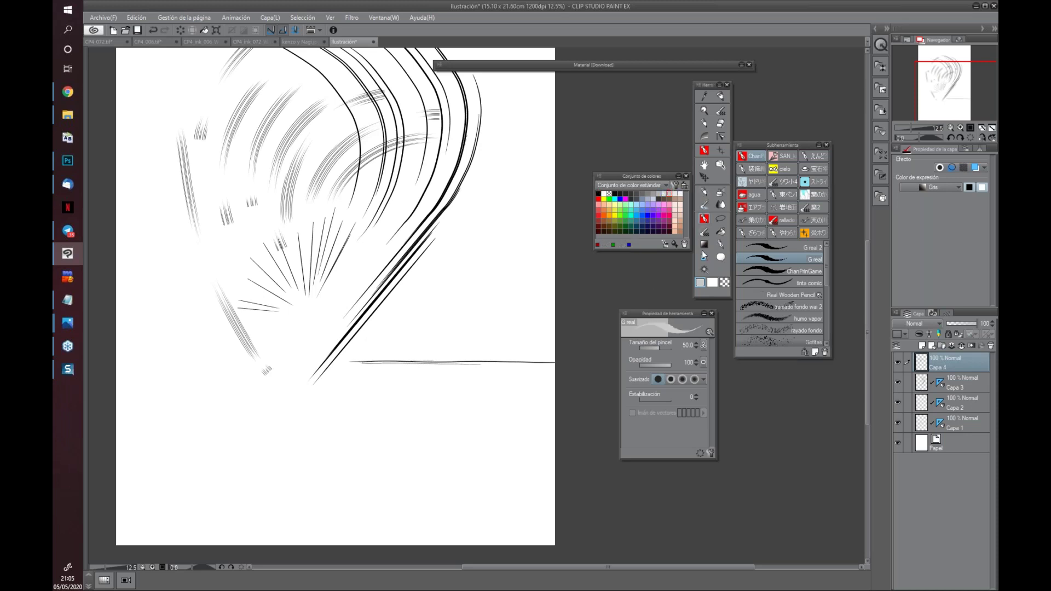
left_click(922, 345)
left_click(919, 324)
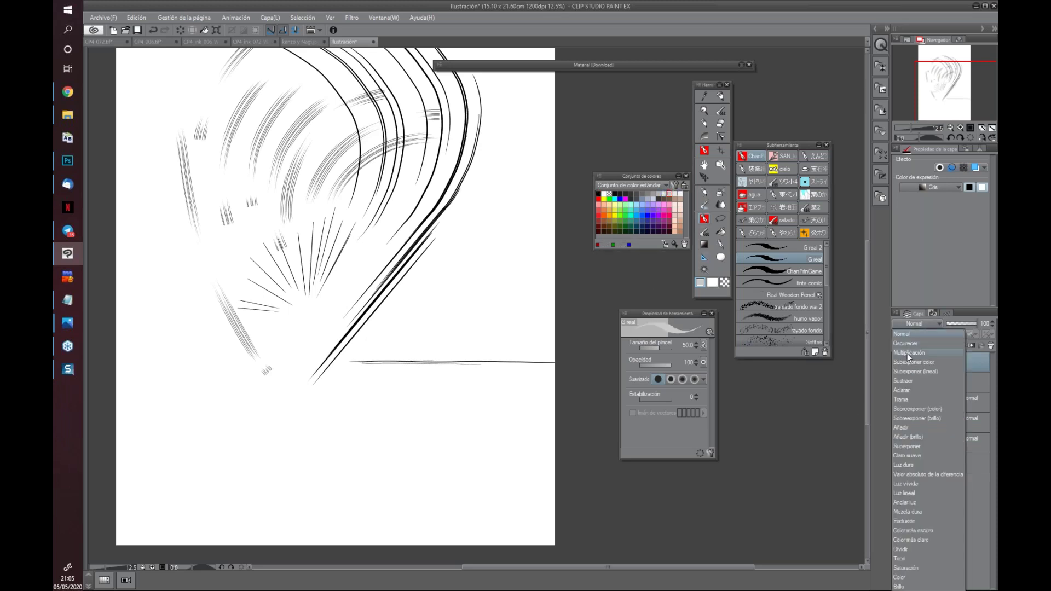
left_click(925, 350)
mouse_move(561, 367)
left_mouse_down()
mouse_move(362, 370)
mouse_move(476, 375)
mouse_move(428, 371)
mouse_move(488, 399)
mouse_move(516, 387)
mouse_move(379, 463)
mouse_move(359, 434)
mouse_move(298, 399)
mouse_move(305, 376)
mouse_move(345, 424)
mouse_move(311, 474)
mouse_move(548, 471)
mouse_move(568, 481)
mouse_move(543, 489)
left_mouse_up()
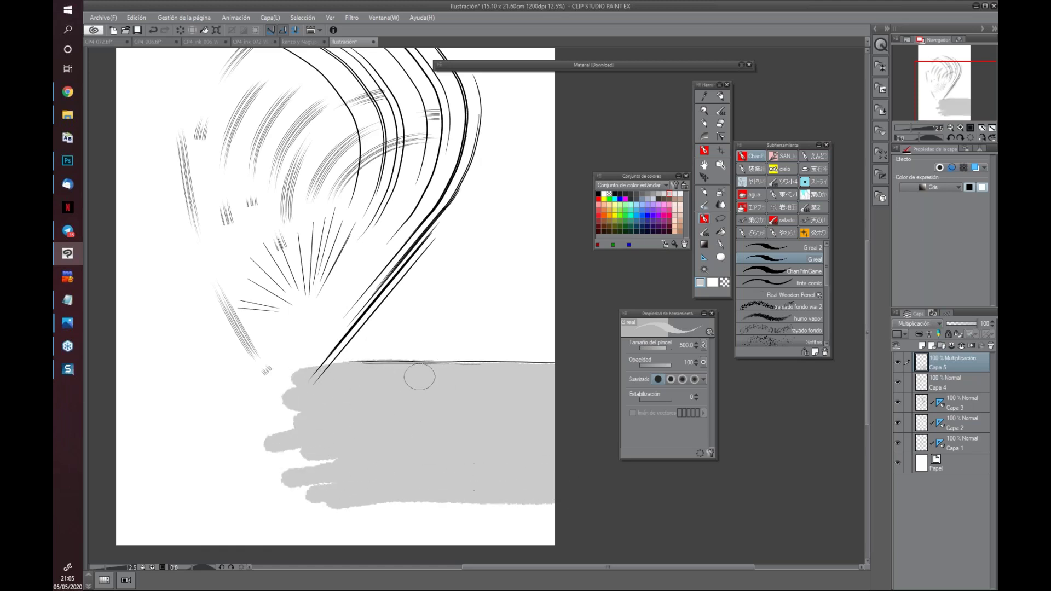
Auto-select and clear the grey band, fill it with a vertical gradient, then deselect
left_click(704, 268)
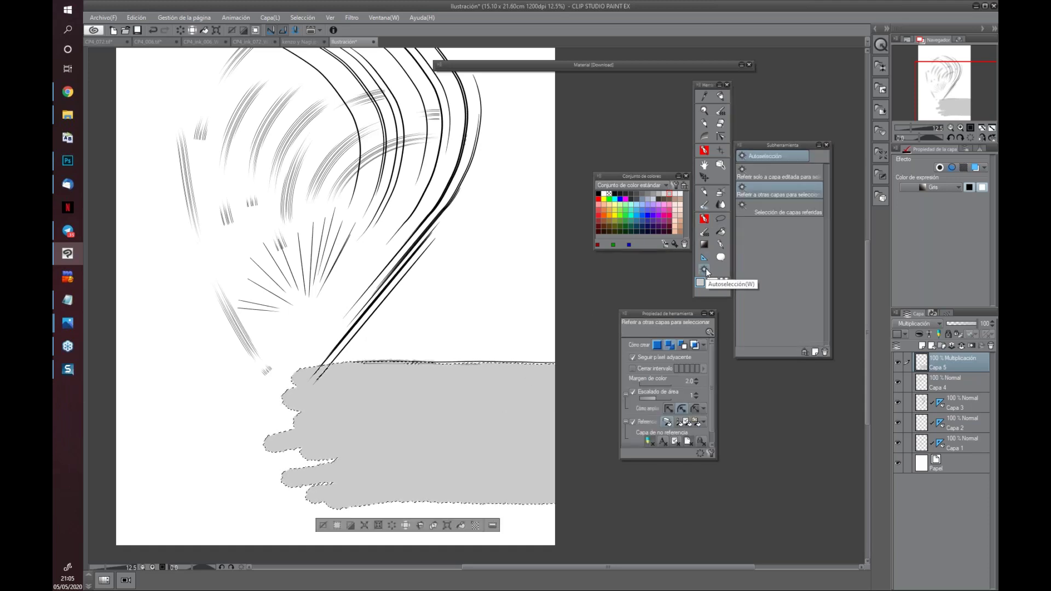
key("Delete")
left_click(704, 244)
mouse_move(454, 373)
left_mouse_down()
mouse_move(458, 502)
mouse_move(467, 357)
left_mouse_up()
key("ctrl+z")
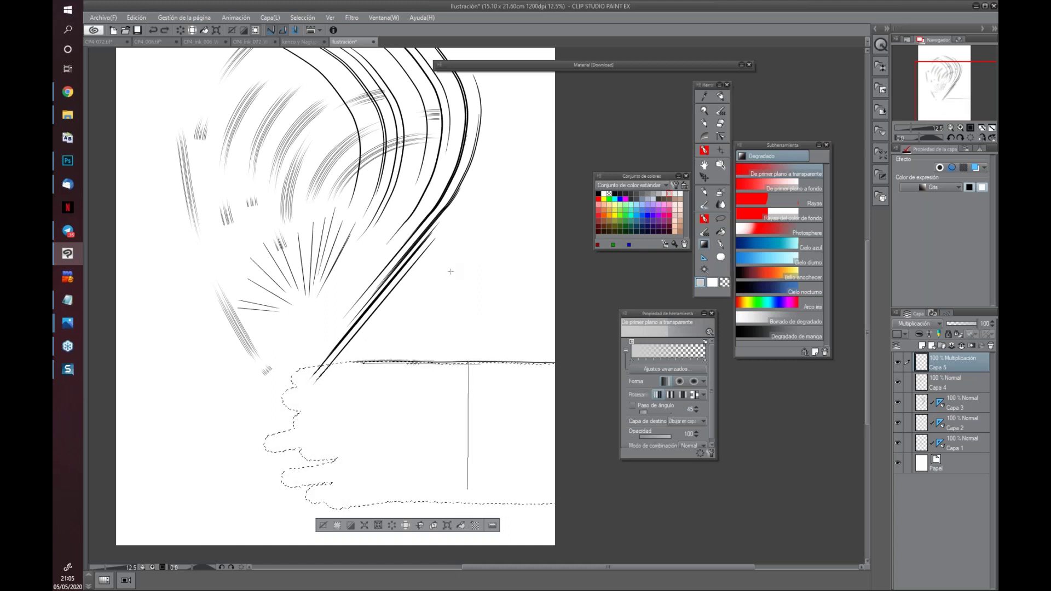
key("ctrl+z")
left_click_drag(473, 494, 474, 285)
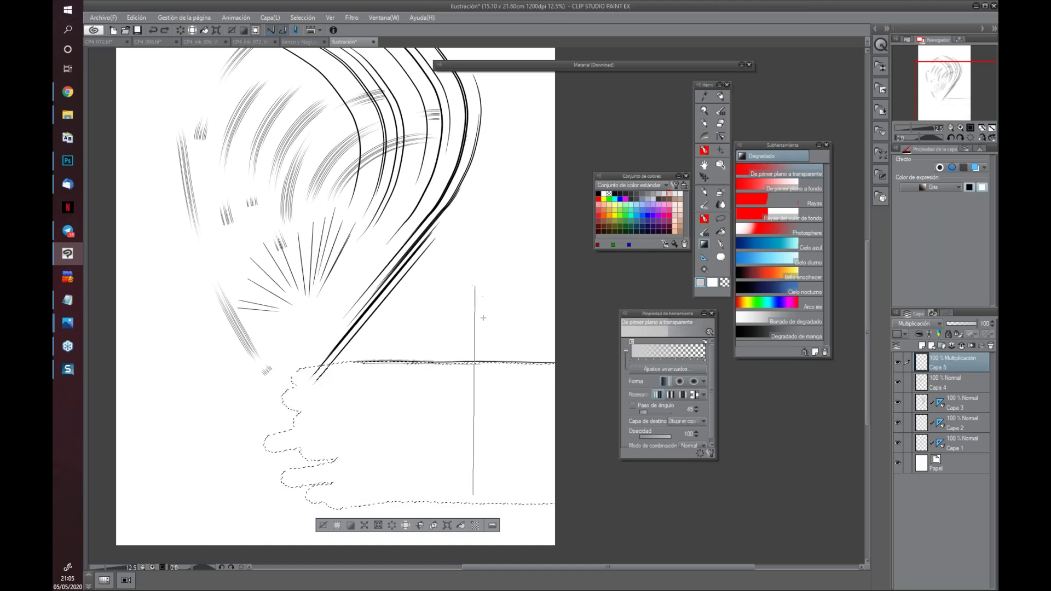
key("ctrl+d")
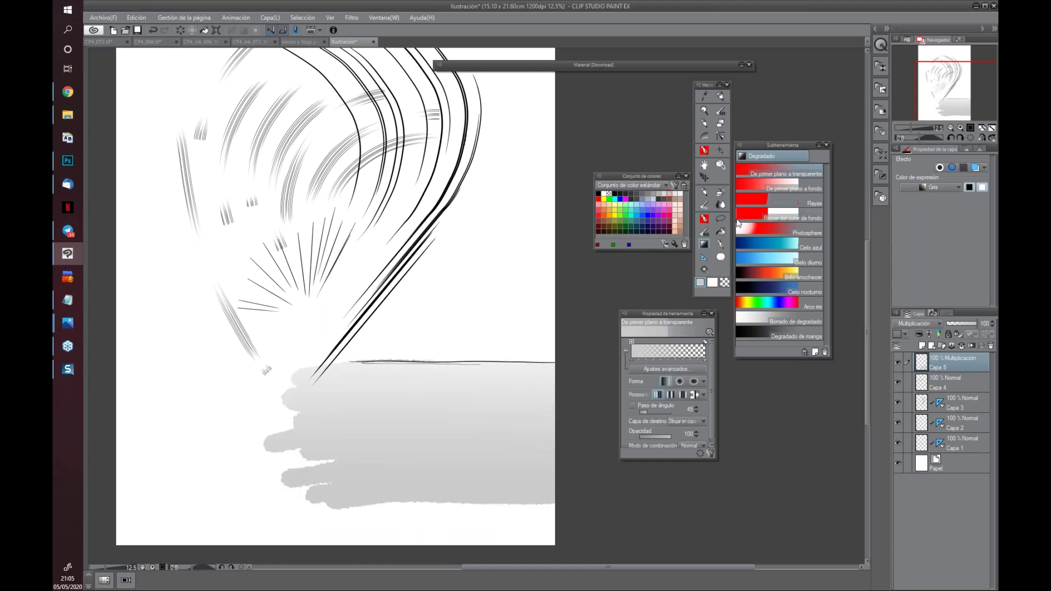
Browse the star, foliage, cloud and leaf brush groups, ending on the airbrushes
left_click(705, 220)
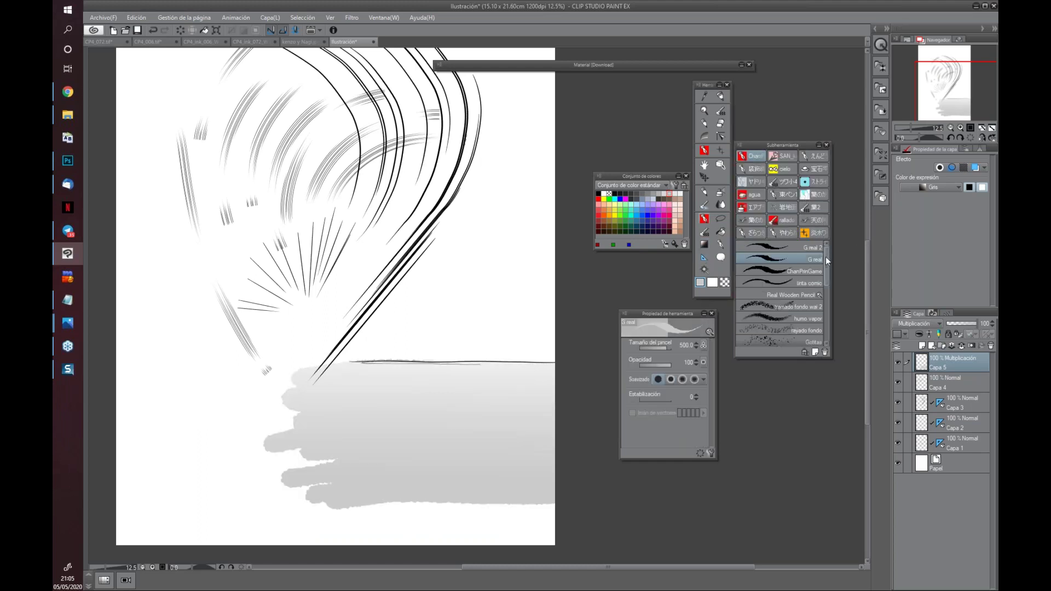
left_click(812, 236)
left_click(814, 219)
left_click_drag(826, 258, 829, 281)
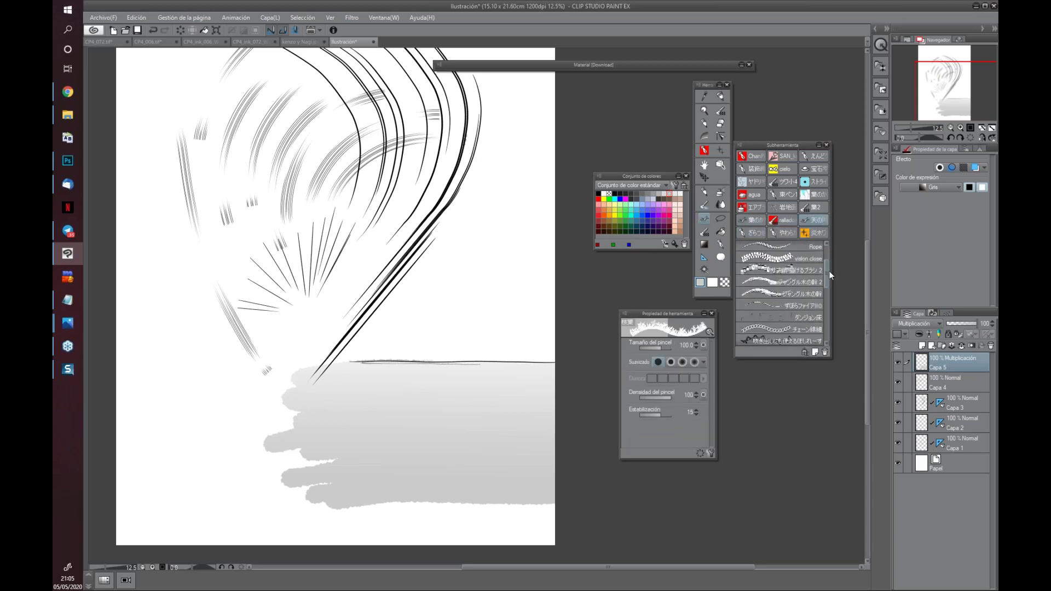
left_click(814, 207)
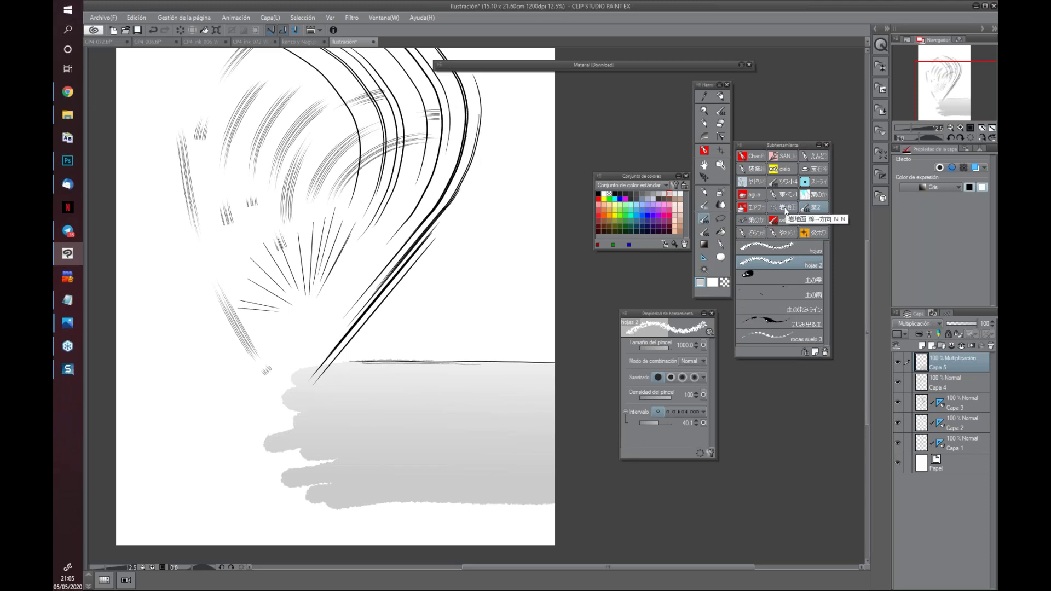
left_click(754, 206)
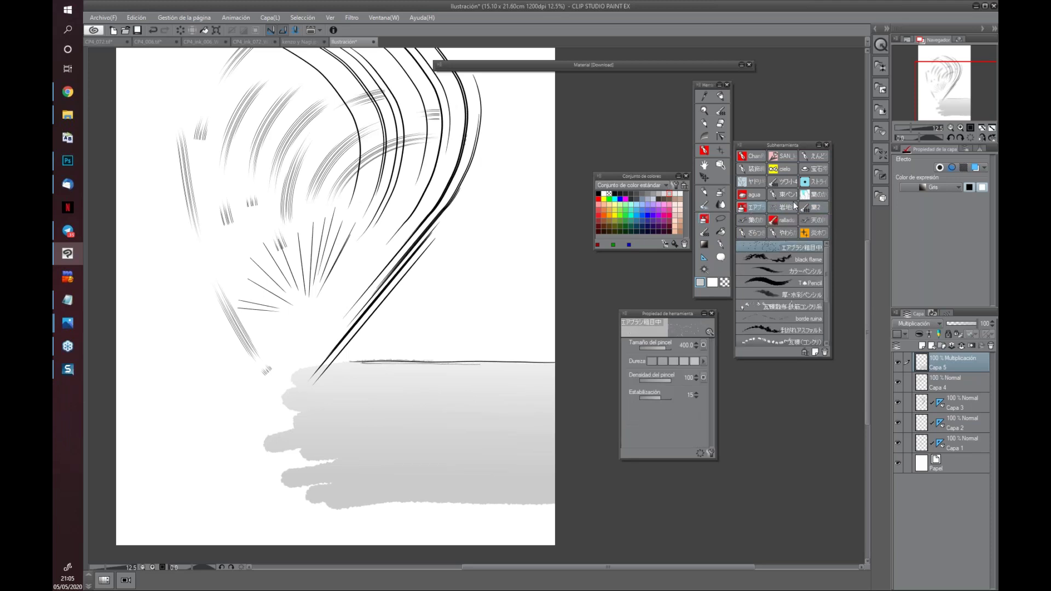
Streak transparent-colour highlights across the top of the water with the agua water brush
key("j")
left_click(788, 248)
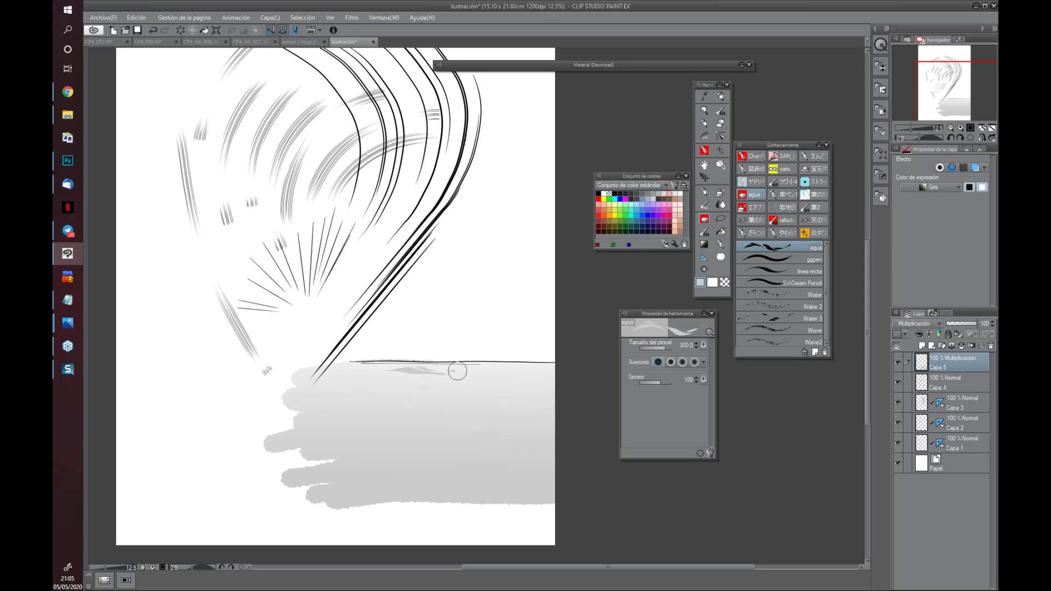
left_click(723, 284)
left_click_drag(520, 374, 486, 371)
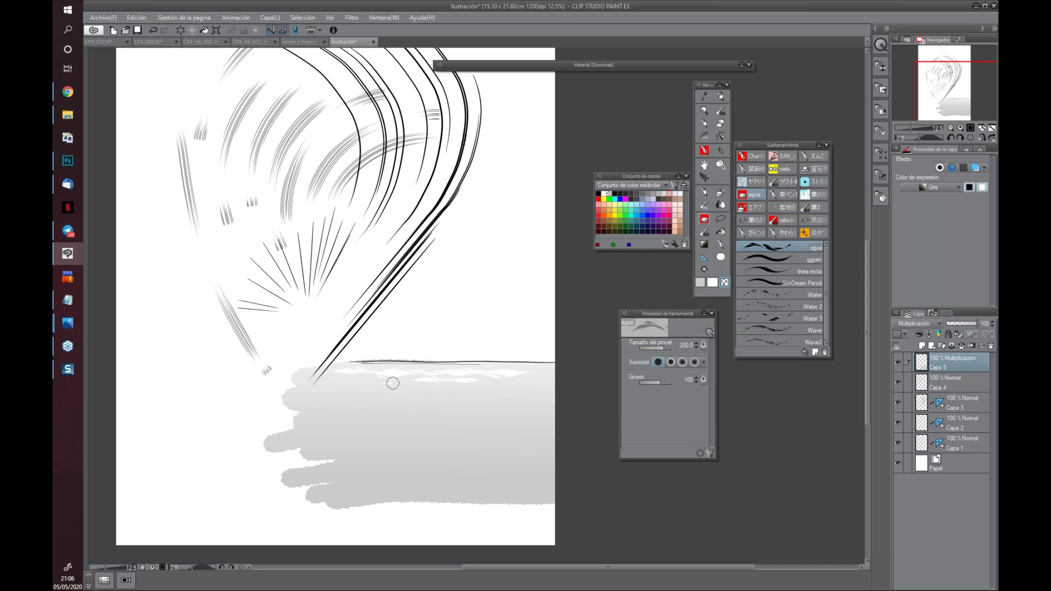
left_click_drag(401, 388, 467, 394)
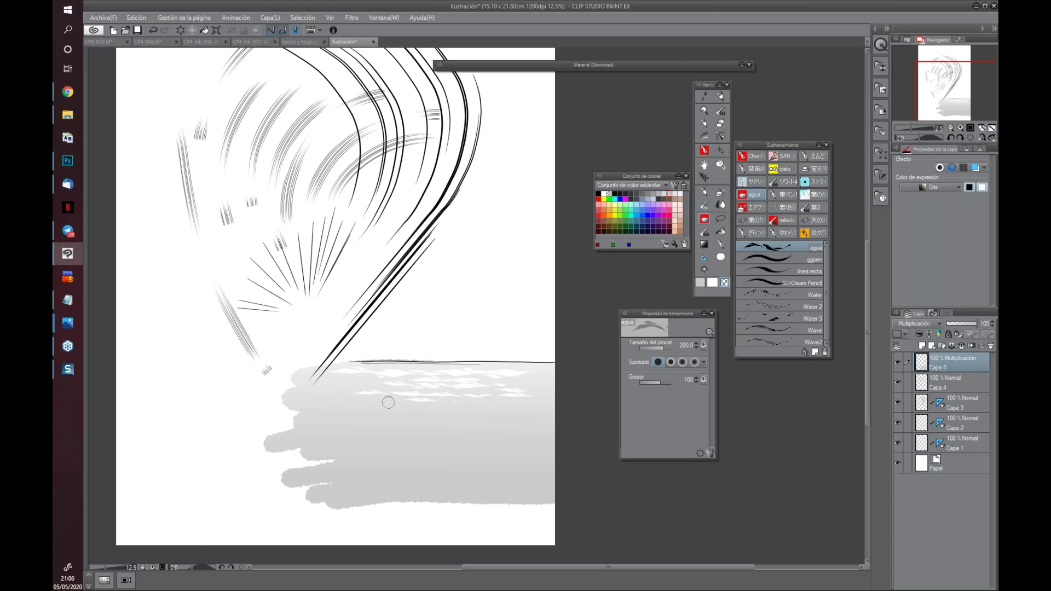
Paint white speckle texture across the lower water band with the enlarged Water 2 brush
left_click(777, 306)
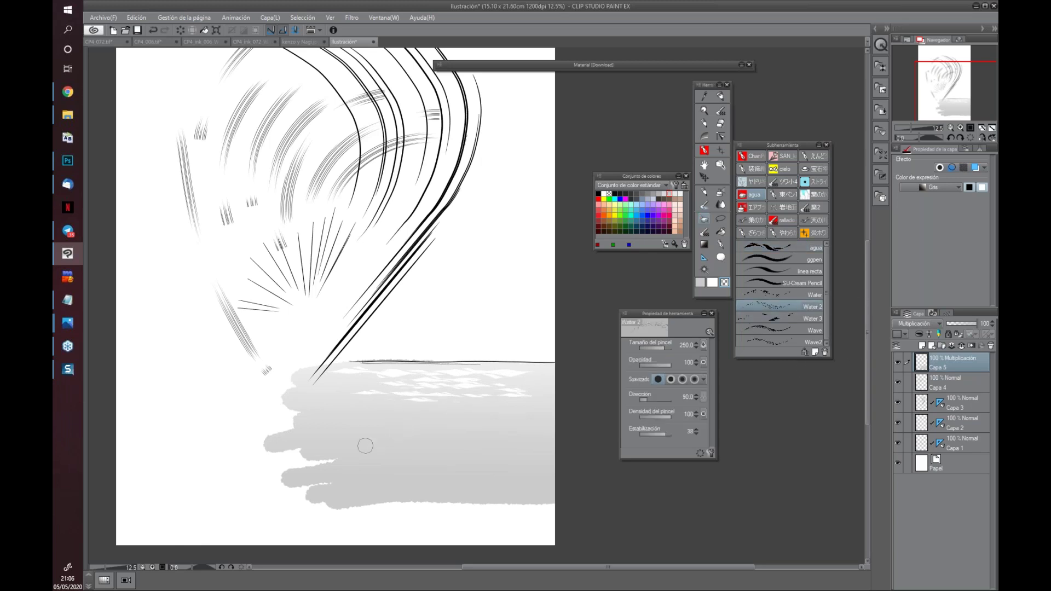
key("bracketright")
left_click_drag(312, 429, 438, 460)
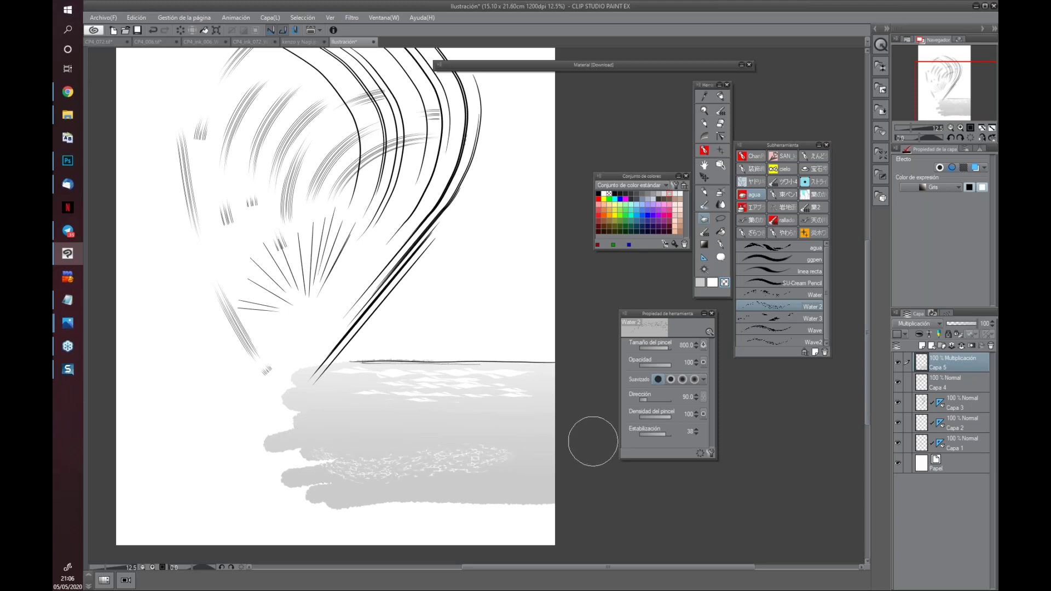
scroll(596, 433, "up", 2)
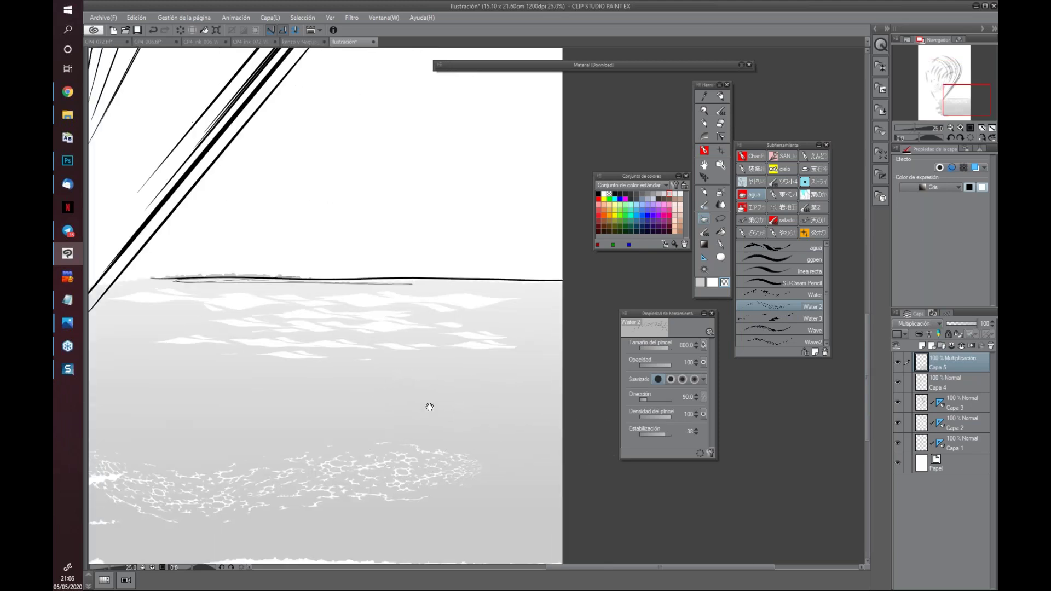
left_click_drag(429, 408, 422, 347)
key("bracketright")
key("ctrl+z")
mouse_move(199, 329)
left_mouse_down()
mouse_move(407, 362)
mouse_move(597, 316)
left_mouse_up()
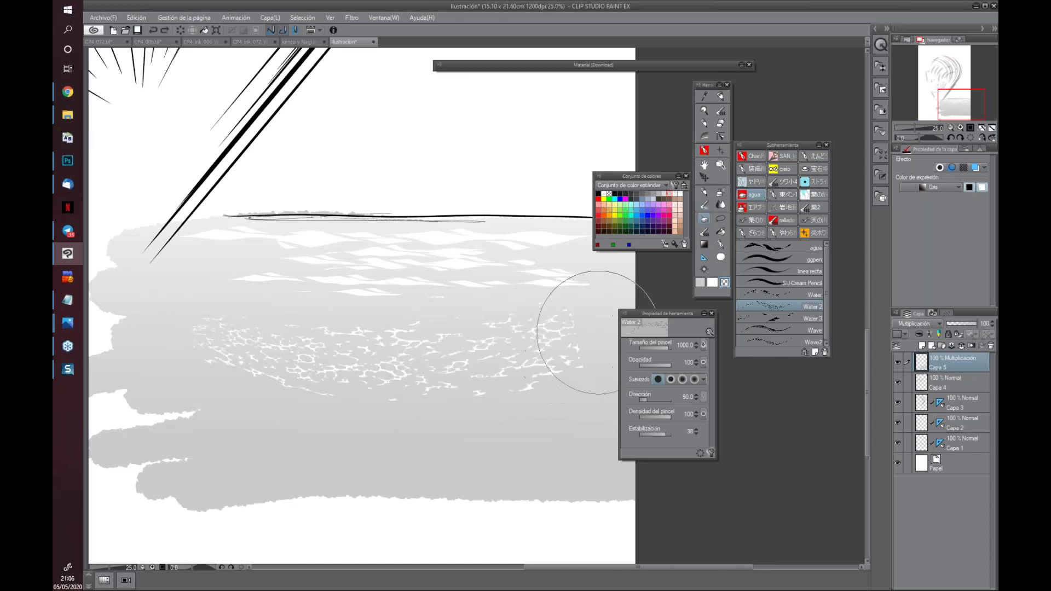
left_click_drag(284, 427, 242, 467)
key("ctrl+z")
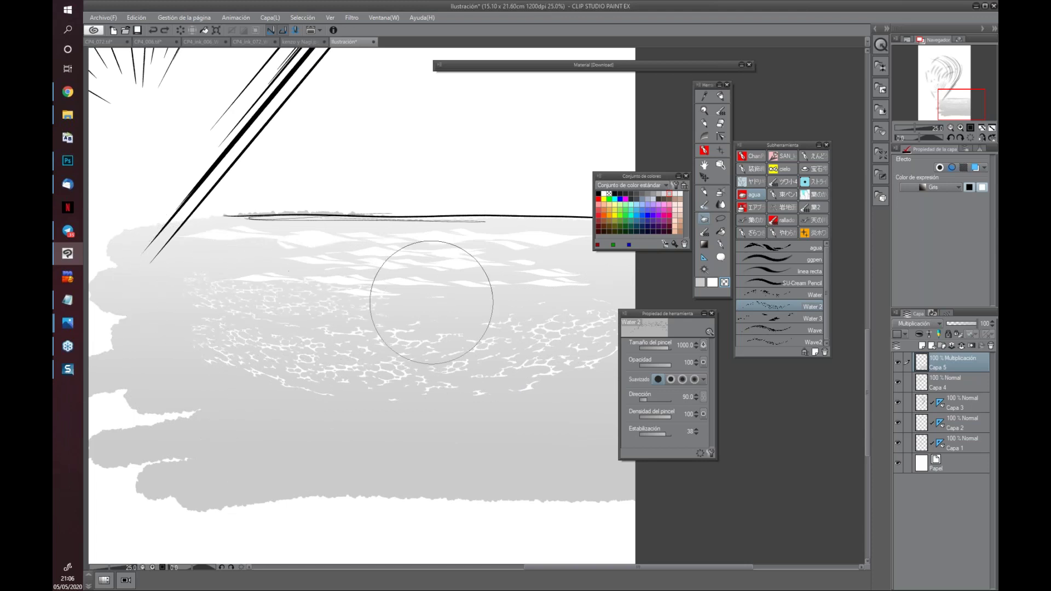
Paint a long curved Wave-brush foam edge along the speckled area's bottom, with a larger brush
left_click(804, 318)
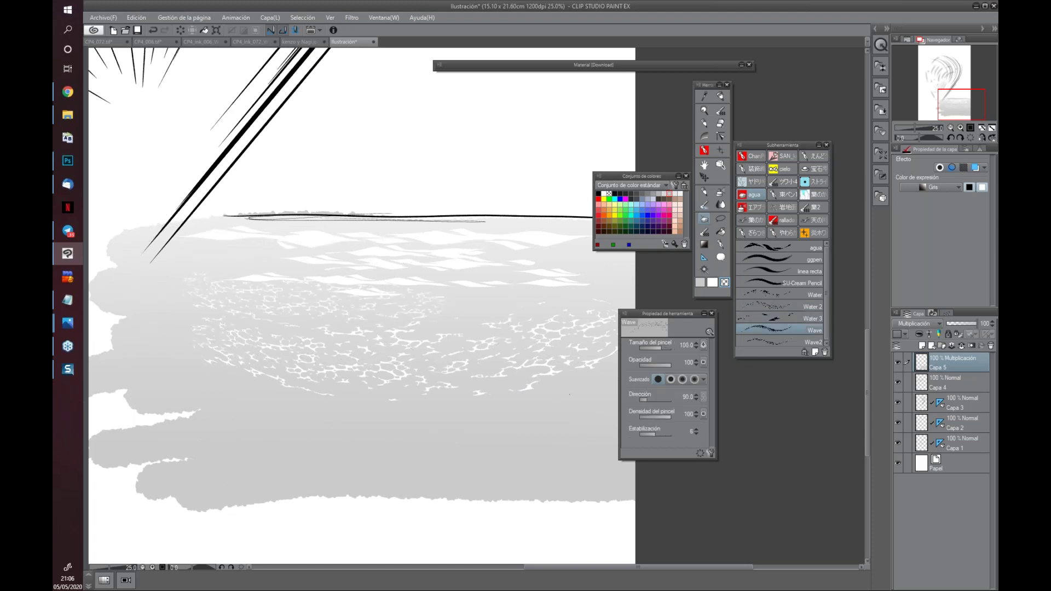
left_click_drag(293, 464, 308, 466)
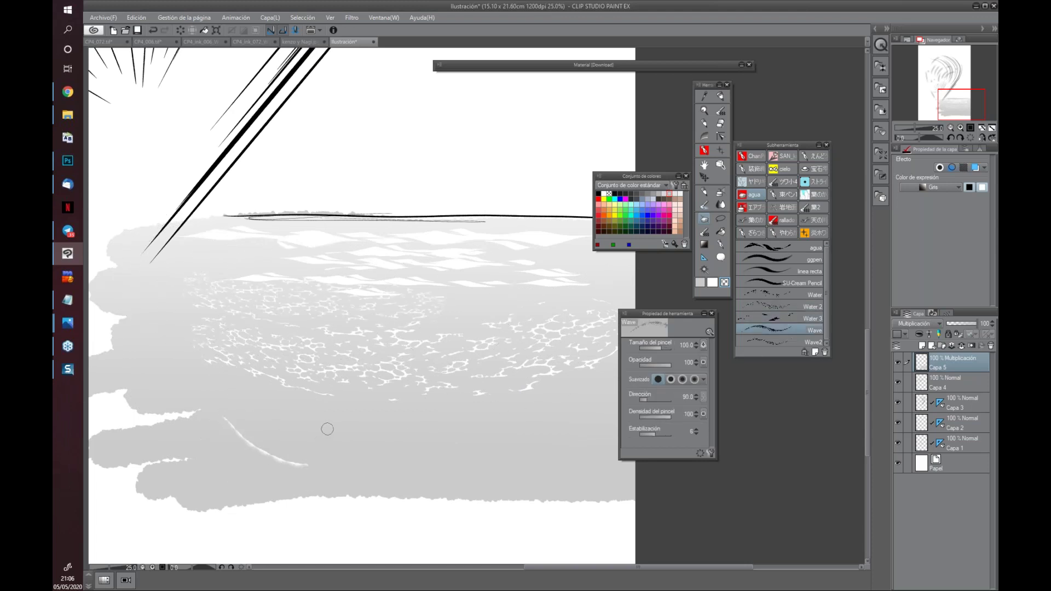
key("ctrl+z")
left_click_drag(183, 377, 252, 426)
key("ctrl+z")
mouse_move(594, 409)
left_mouse_down()
mouse_move(391, 433)
mouse_move(279, 422)
mouse_move(175, 372)
left_mouse_up()
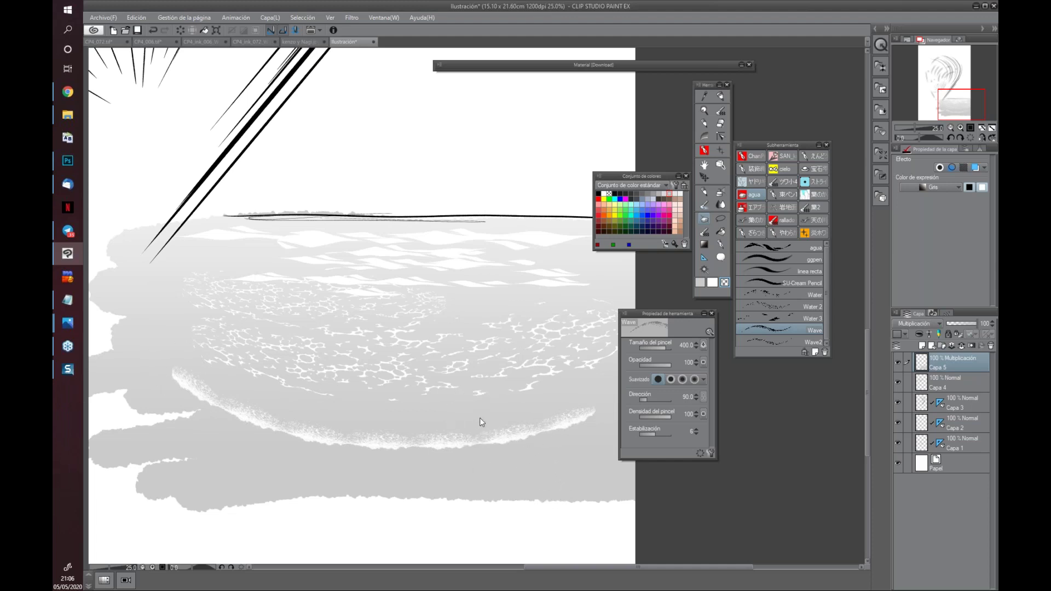
key("ctrl+z")
key("bracketright")
key("bracketright")
key("bracketright")
mouse_move(563, 399)
left_mouse_down()
mouse_move(464, 443)
mouse_move(107, 323)
left_mouse_up()
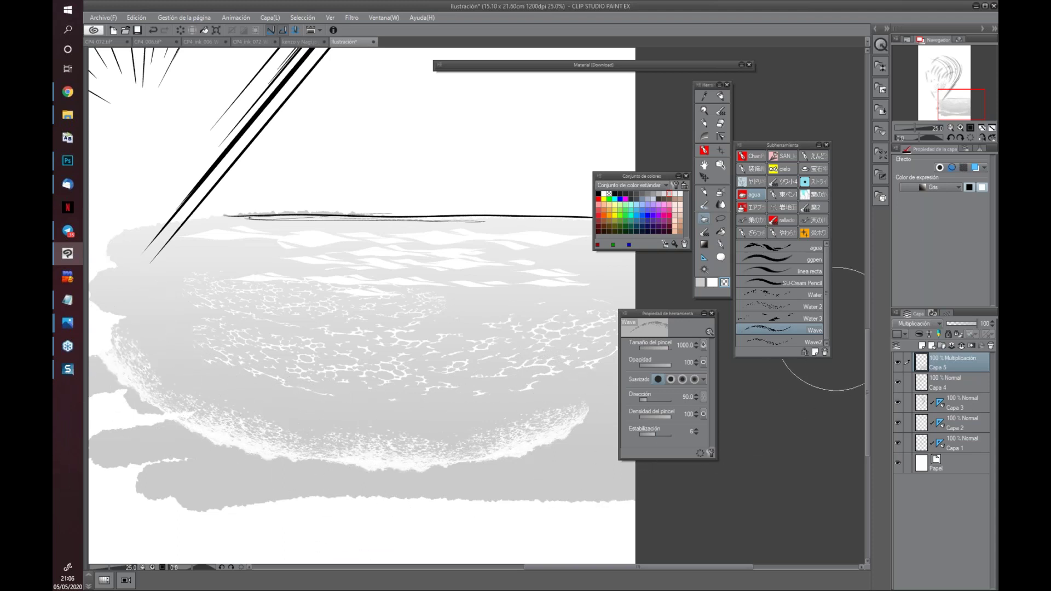
Try the Water 2 and Water texture brushes, then return to the Wave brush
left_click(812, 304)
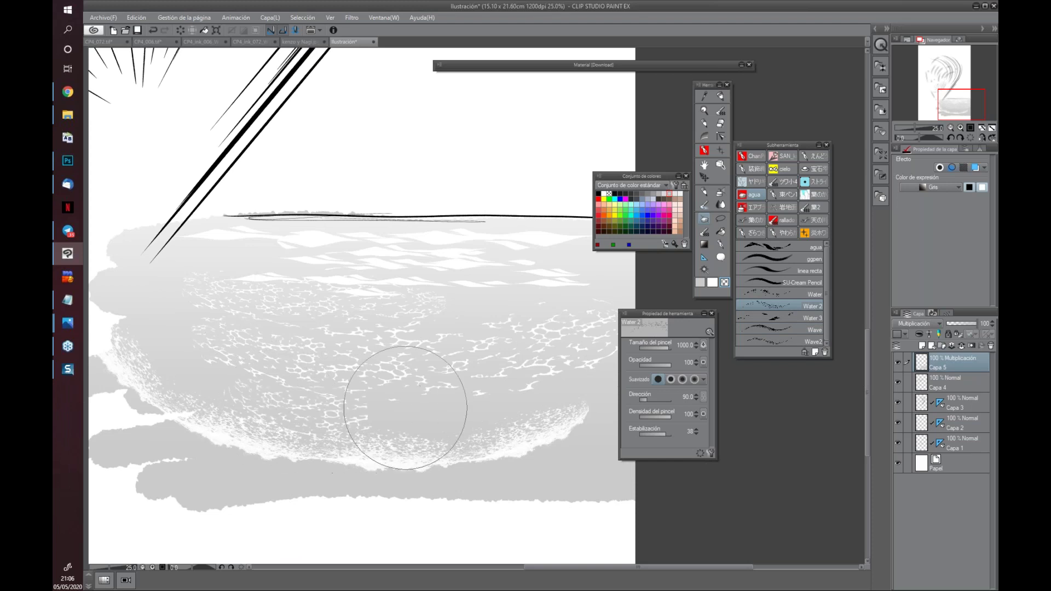
left_click(813, 295)
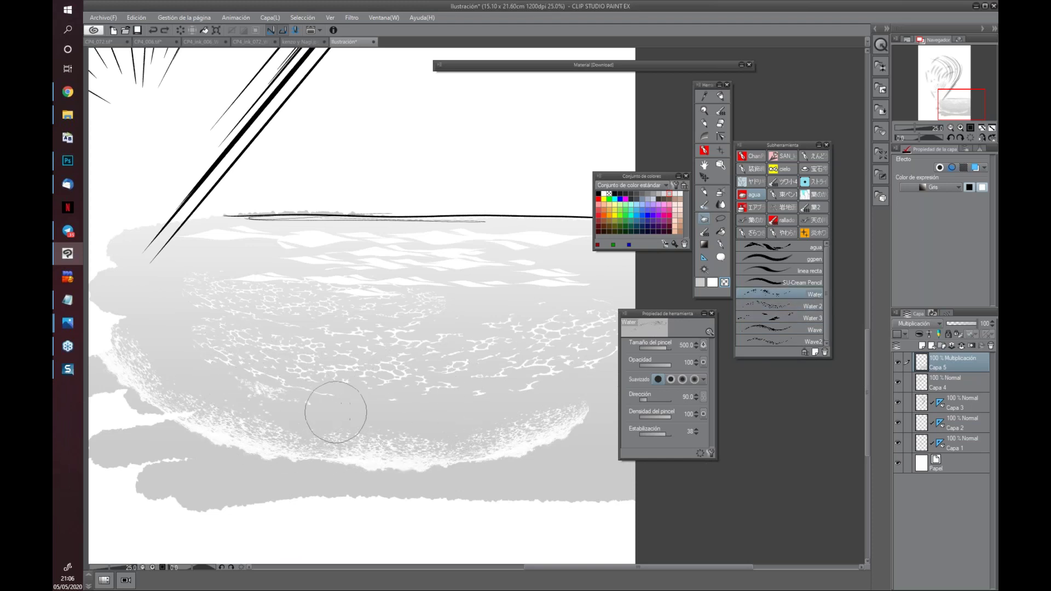
left_click(815, 330)
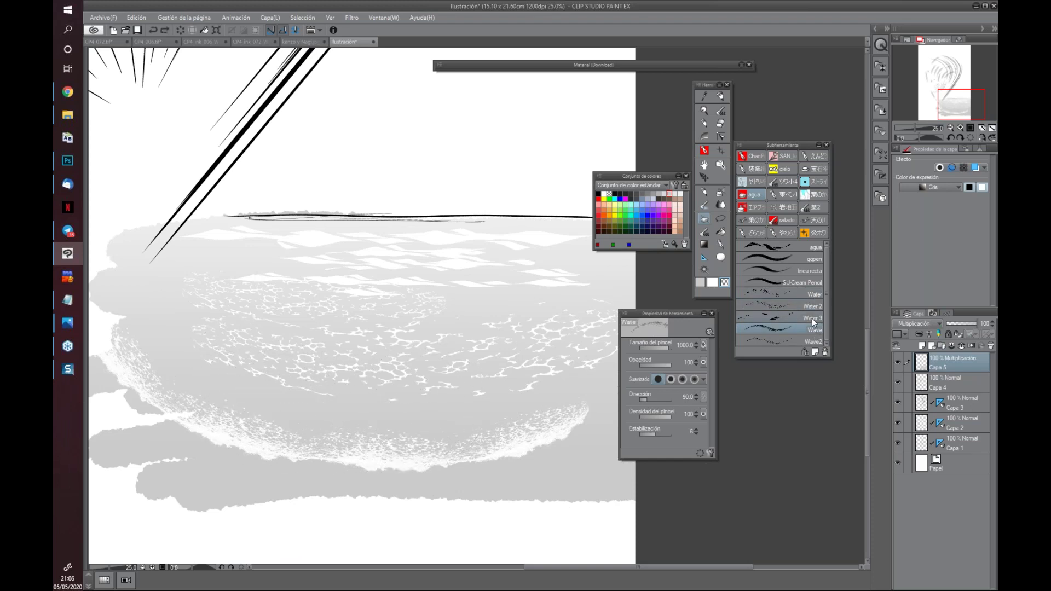
Scatter Water 3 foam particles along the shoreline, then pan up to the sky above the horizon
left_click(812, 319)
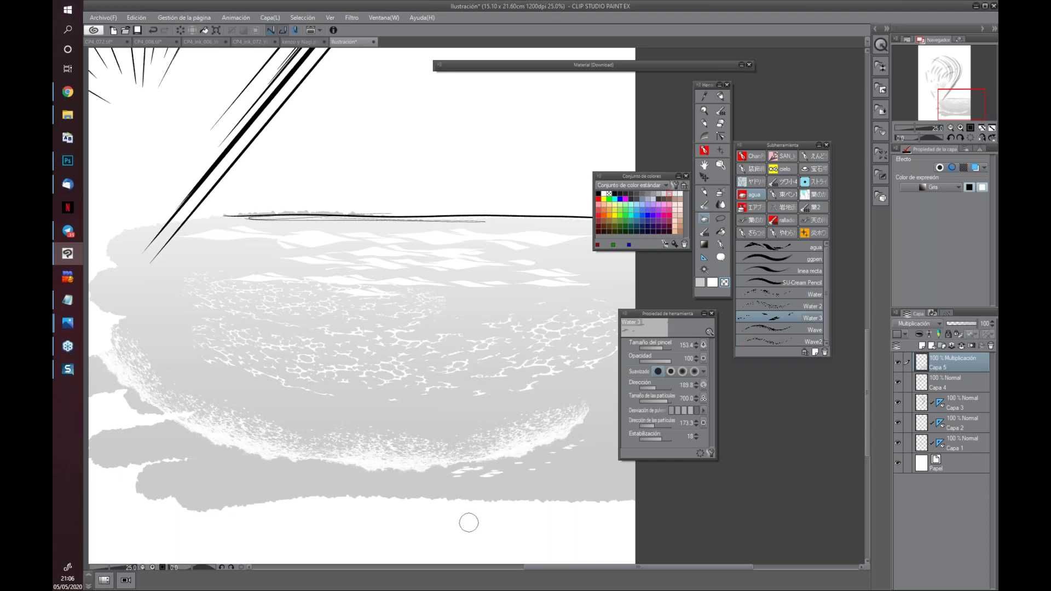
mouse_move(348, 407)
left_mouse_down()
mouse_move(410, 409)
mouse_move(273, 402)
mouse_move(424, 393)
left_mouse_up()
mouse_move(439, 439)
left_mouse_down()
mouse_move(458, 441)
mouse_move(383, 418)
mouse_move(348, 373)
mouse_move(217, 410)
left_mouse_up()
left_click_drag(407, 371, 473, 419)
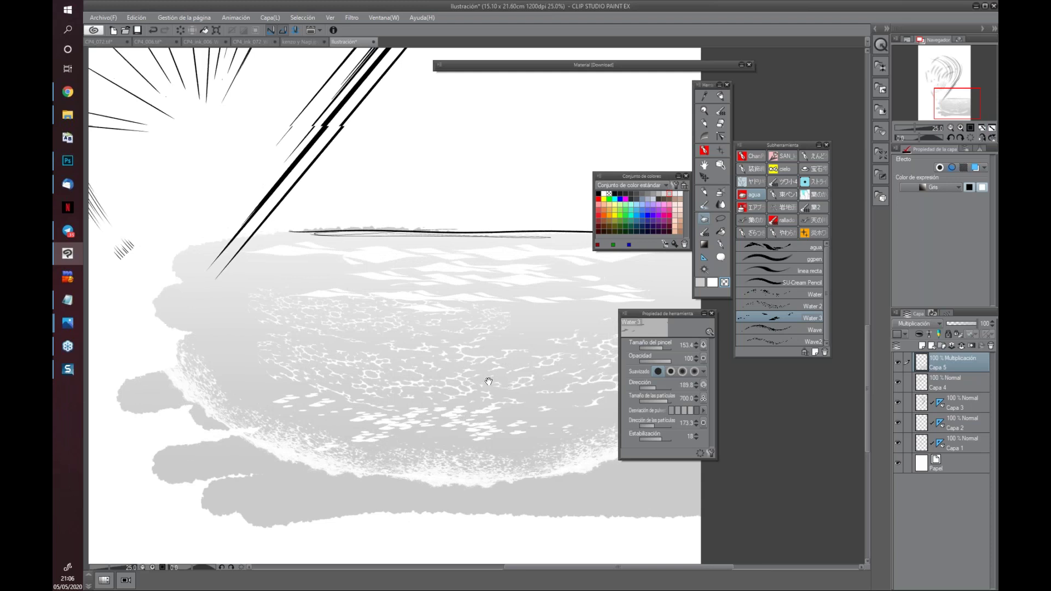
left_click_drag(487, 376, 387, 386)
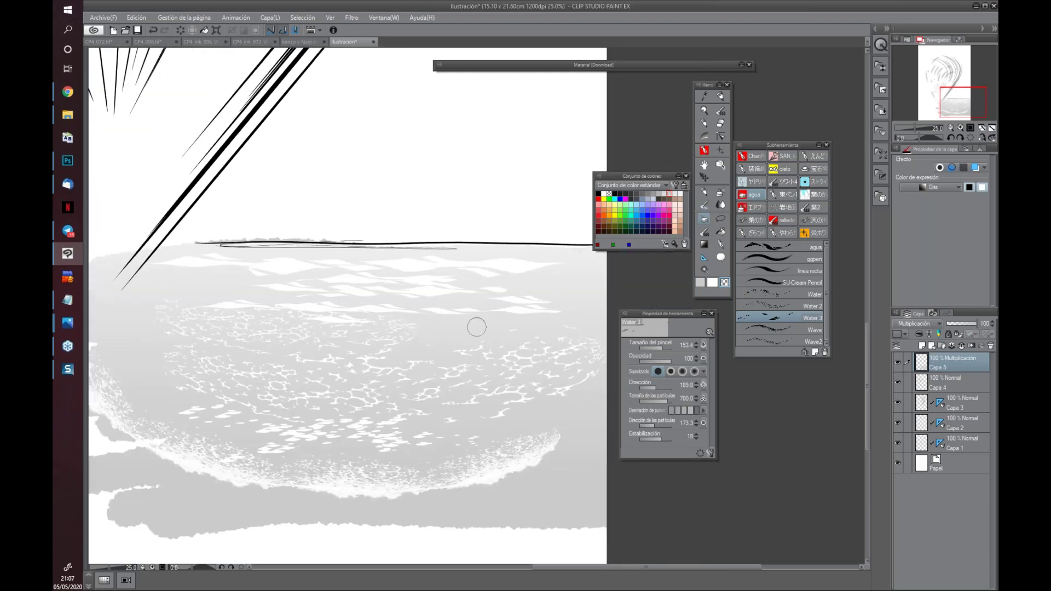
mouse_move(467, 283)
left_mouse_down()
mouse_move(532, 311)
mouse_move(434, 523)
left_mouse_up()
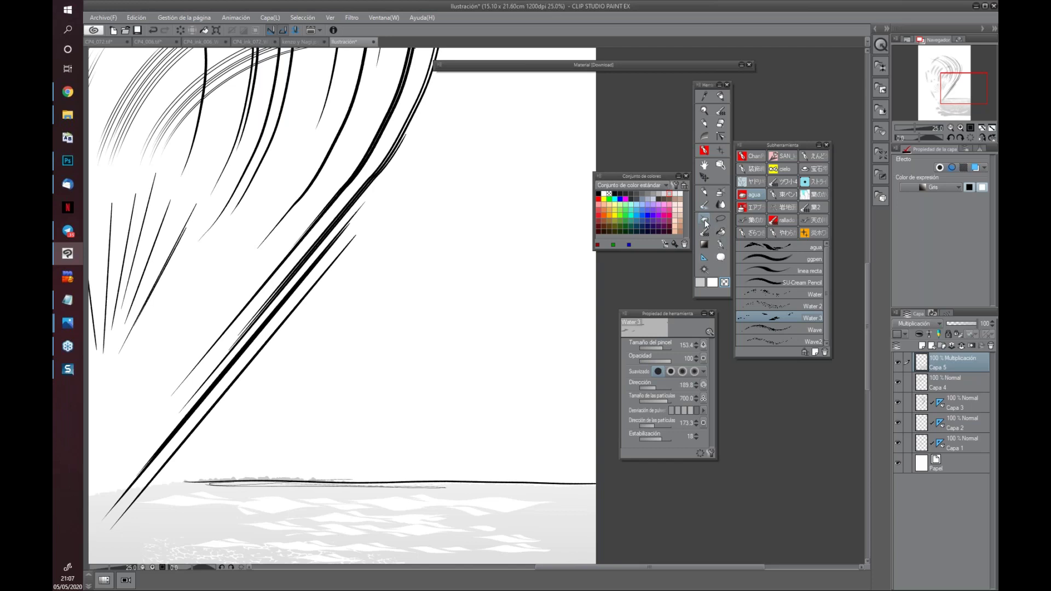
Set up the Real Wooden Pencil with black as the drawing colour
key("p")
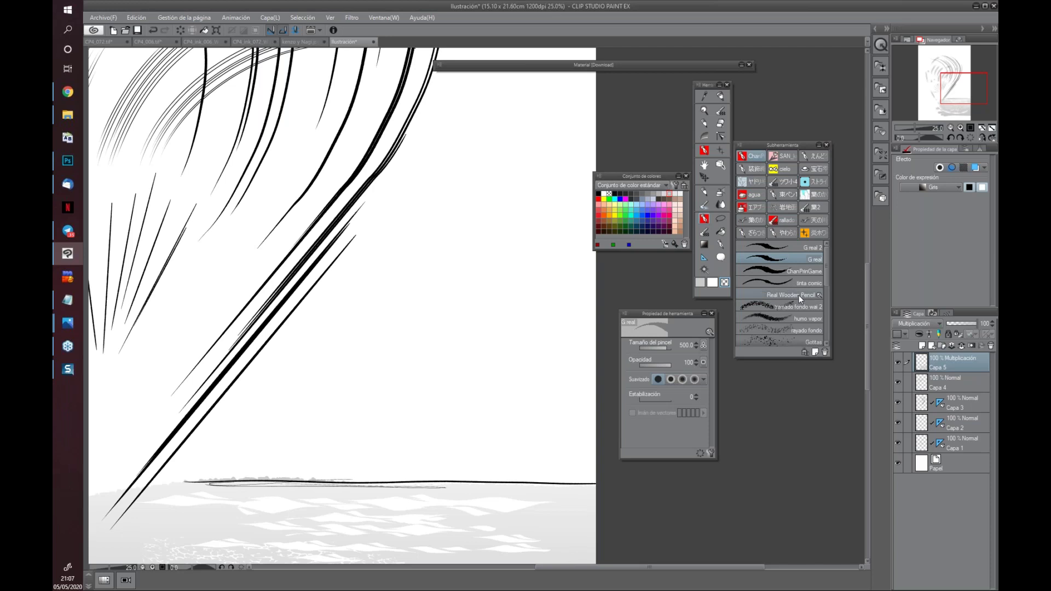
left_click(801, 296)
left_click_drag(481, 417, 440, 417)
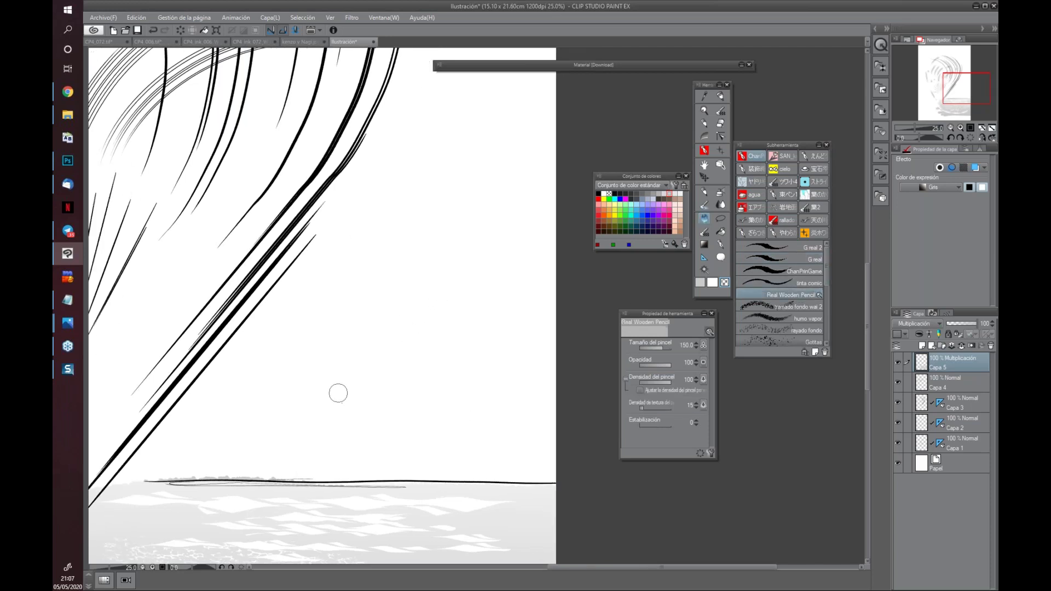
left_click(700, 283)
left_click(598, 193)
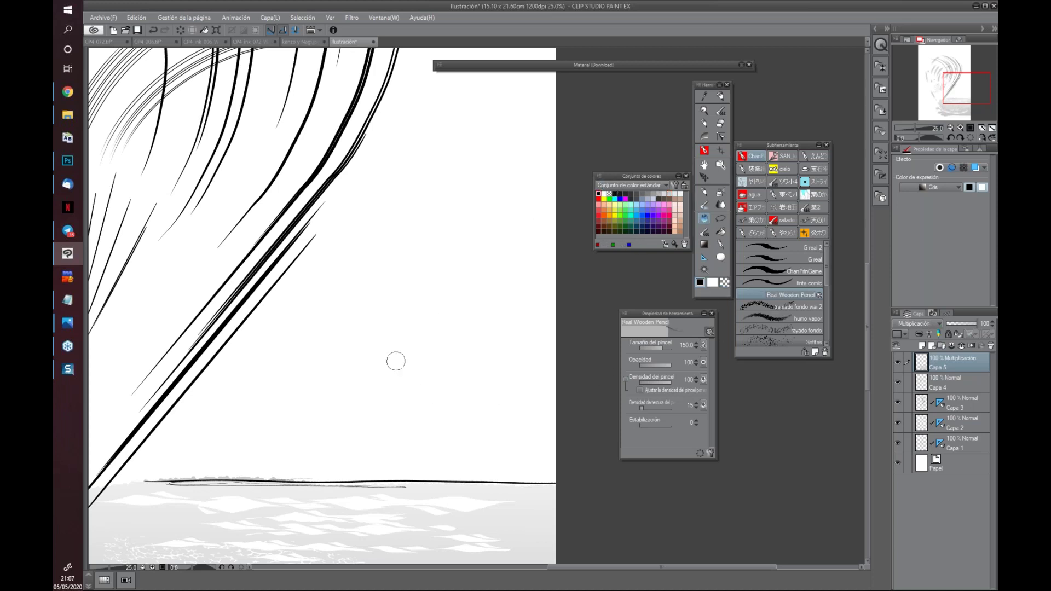
Draw the splash outline with curves, curls, a tall right spike, and a droplet
mouse_move(402, 394)
left_mouse_down()
mouse_move(356, 290)
mouse_move(364, 391)
mouse_move(372, 339)
left_mouse_up()
left_click_drag(370, 296, 376, 288)
left_click_drag(344, 229, 348, 230)
left_click_drag(367, 230, 375, 227)
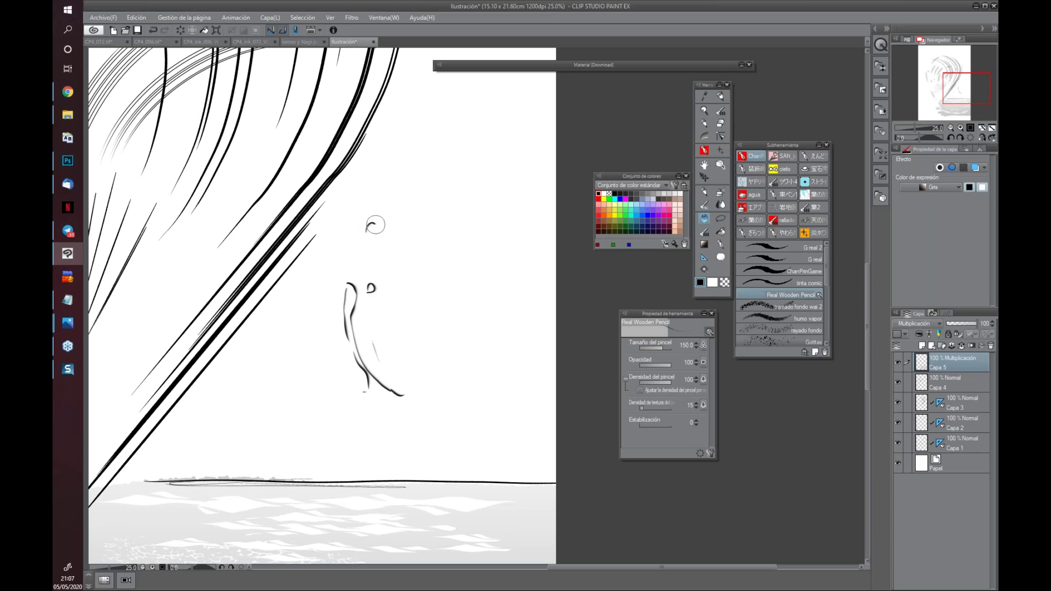
mouse_move(418, 391)
left_mouse_down()
mouse_move(435, 391)
mouse_move(481, 340)
left_mouse_up()
left_click_drag(483, 312, 493, 329)
mouse_move(441, 390)
left_mouse_down()
mouse_move(379, 356)
mouse_move(438, 374)
mouse_move(457, 350)
mouse_move(487, 361)
mouse_move(519, 290)
mouse_move(501, 377)
mouse_move(481, 390)
left_mouse_up()
mouse_move(359, 386)
left_mouse_down()
mouse_move(335, 375)
mouse_move(417, 416)
mouse_move(315, 404)
mouse_move(437, 423)
mouse_move(495, 408)
mouse_move(475, 405)
left_mouse_up()
mouse_move(433, 222)
left_mouse_down()
mouse_move(409, 144)
mouse_move(466, 165)
mouse_move(454, 131)
mouse_move(471, 219)
mouse_move(488, 173)
mouse_move(441, 299)
mouse_move(476, 261)
mouse_move(486, 171)
left_mouse_up()
left_click_drag(515, 444, 519, 455)
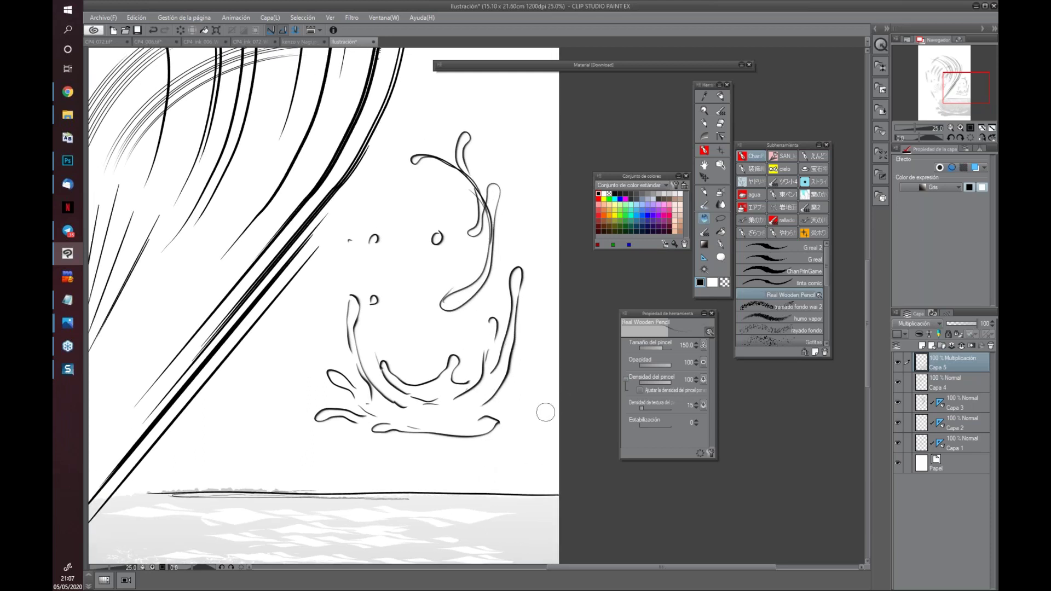
Hatch the splash's base and left arm with fine pencil strokes and a curl mark
scroll(556, 401, "down", 2)
scroll(564, 438, "down", 2)
left_click_drag(569, 467, 515, 447)
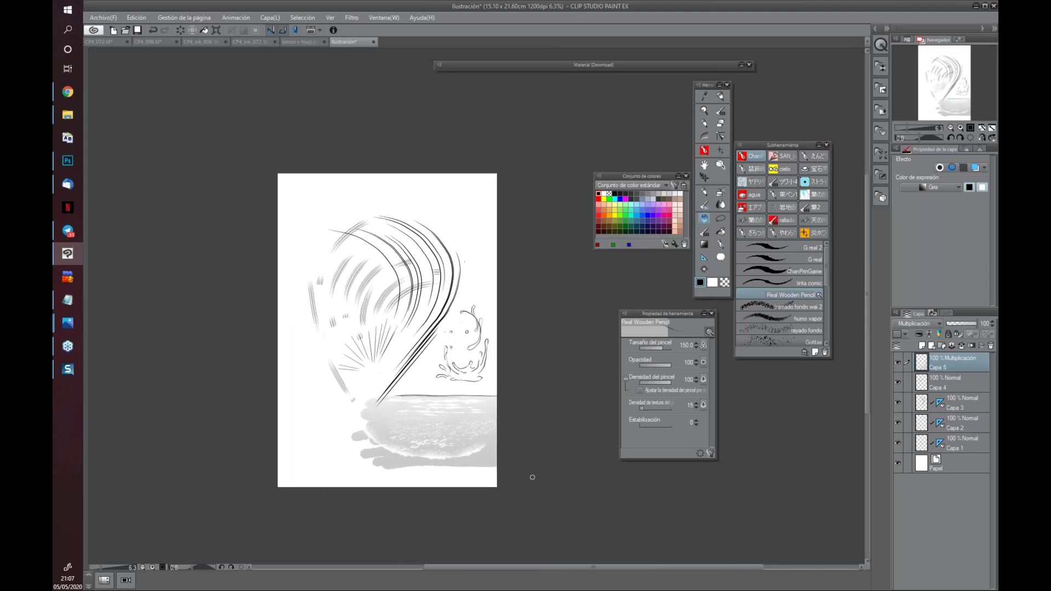
scroll(499, 449, "up", 2)
scroll(499, 448, "up", 2)
mouse_move(383, 137)
left_mouse_down()
mouse_move(405, 327)
mouse_move(385, 342)
left_mouse_up()
mouse_move(301, 227)
left_mouse_down()
mouse_move(305, 265)
mouse_move(364, 321)
left_mouse_up()
mouse_move(350, 274)
left_mouse_down()
mouse_move(344, 338)
mouse_move(372, 352)
mouse_move(361, 356)
left_mouse_up()
left_click_drag(317, 329, 358, 356)
left_click_drag(423, 320, 360, 354)
left_click_drag(435, 309, 401, 338)
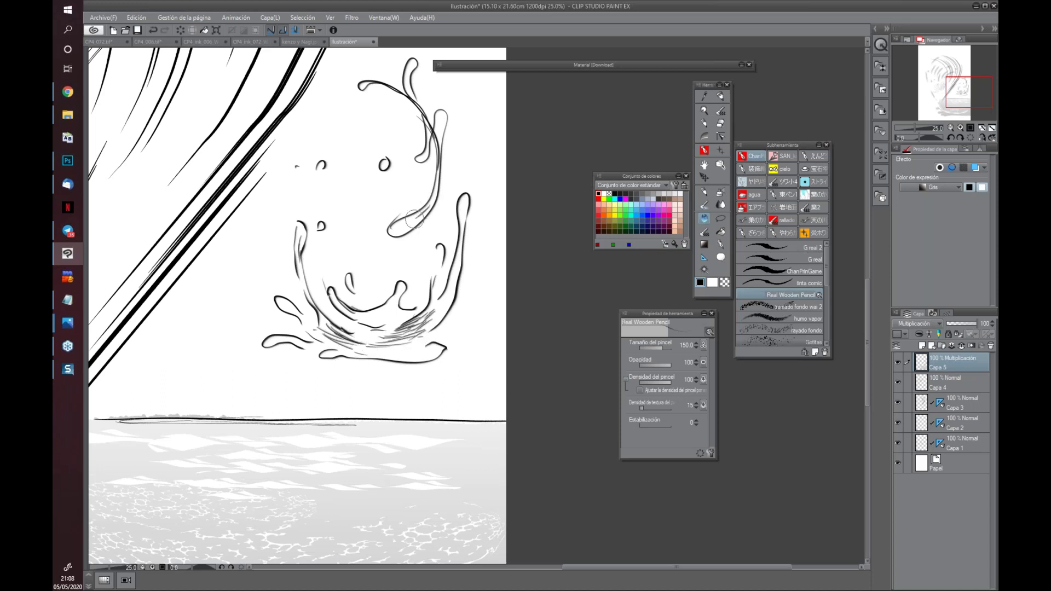
left_click(399, 190)
Zoom out and pan to review the whole illustration
scroll(297, 232, "down", 3)
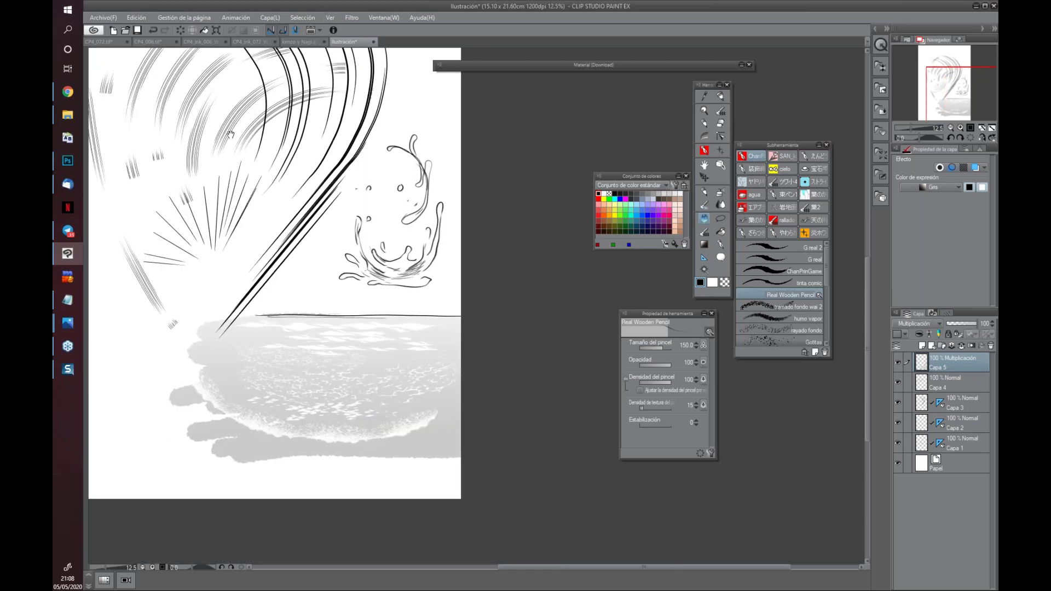
left_click_drag(297, 231, 365, 273)
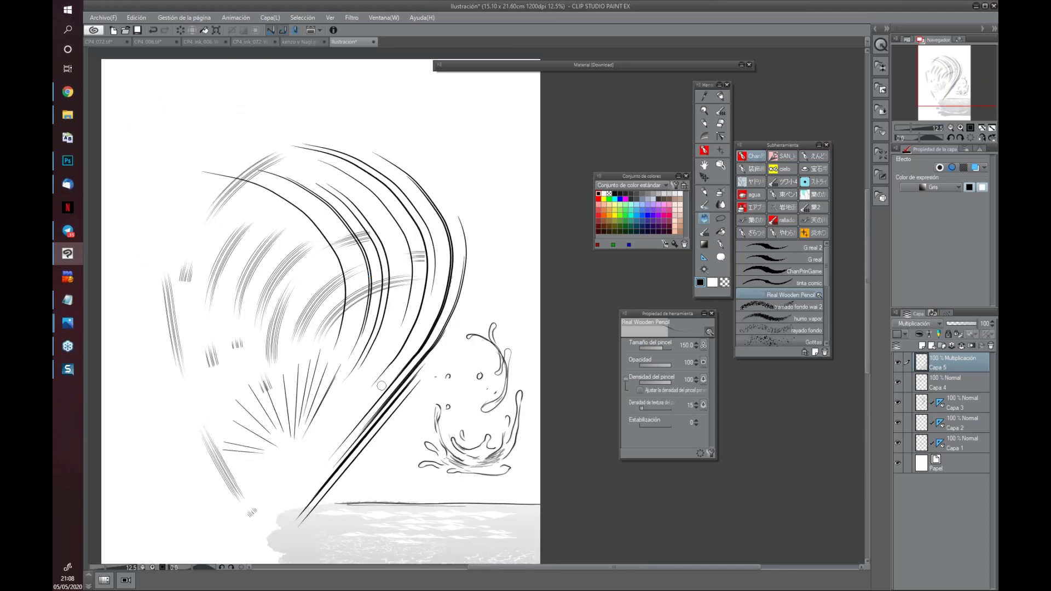
left_click_drag(381, 406, 387, 286)
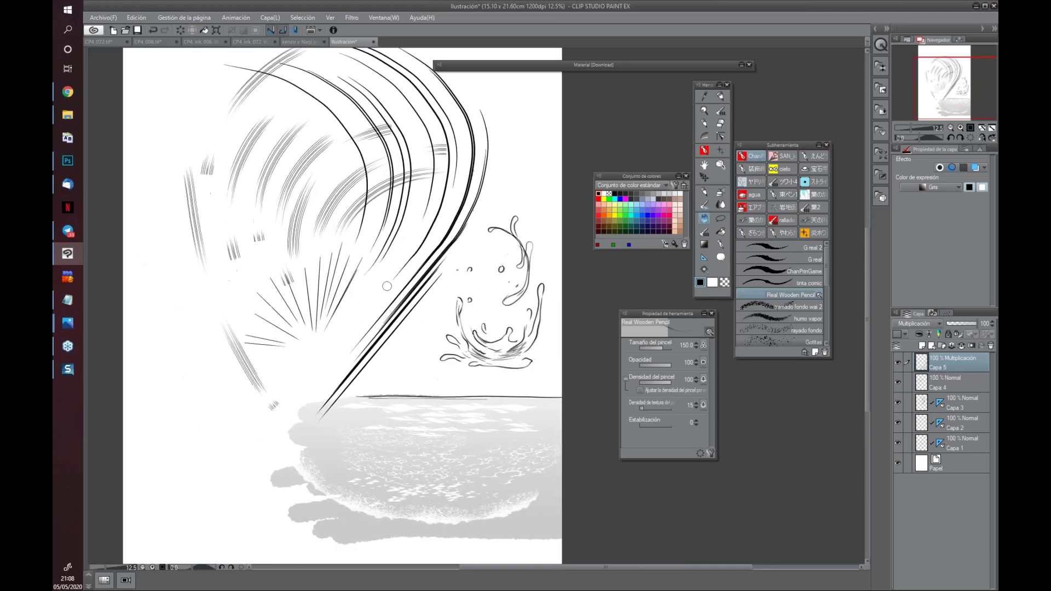